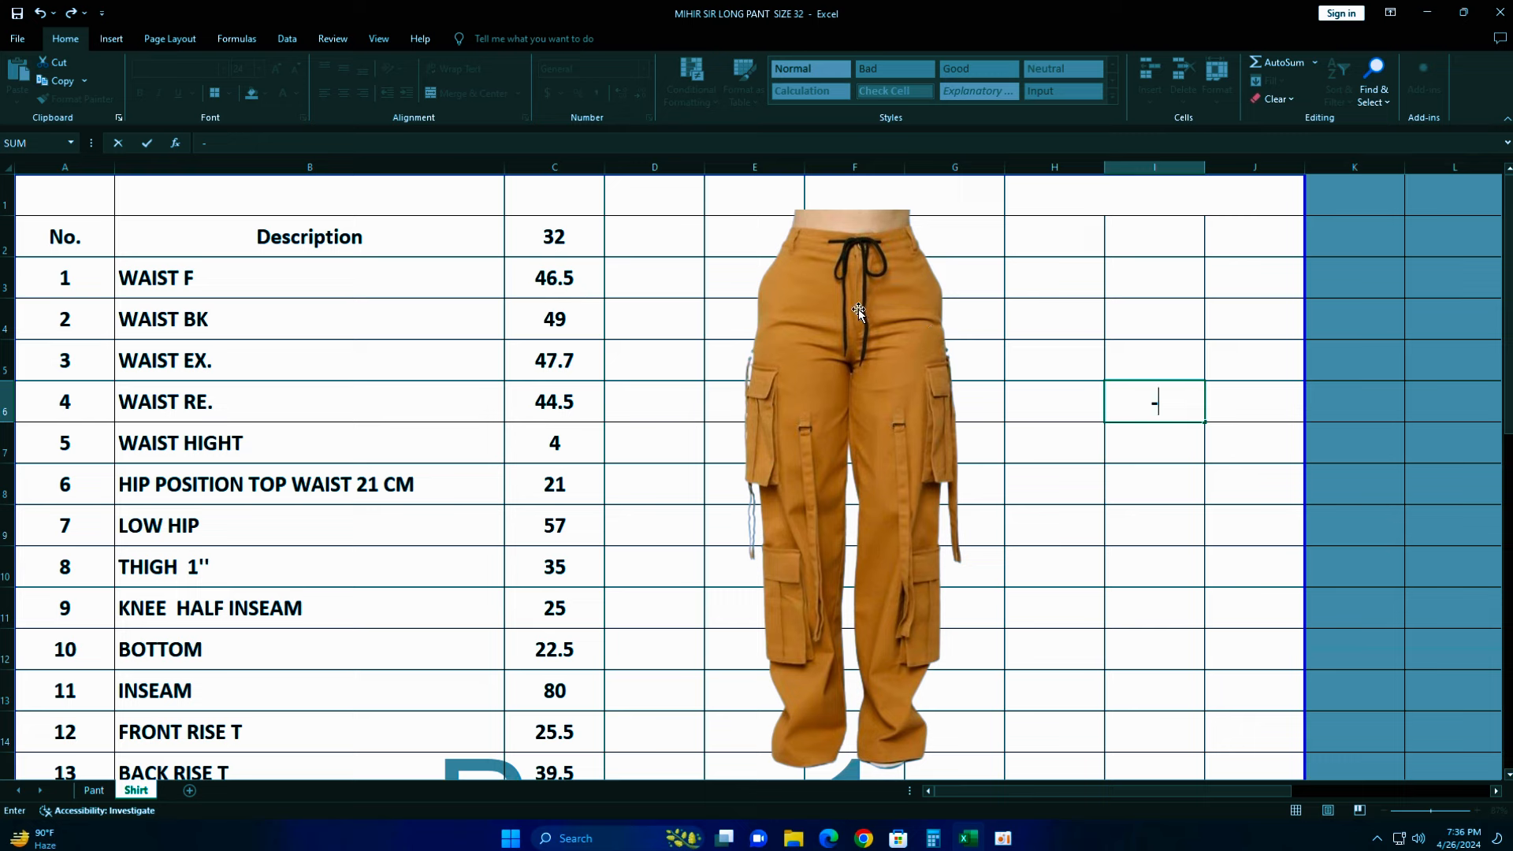
- Discard the unfinished entry in cell I6 and review the pant measurement chart from WAIST F down to FLY LENGTH
key("Escape")
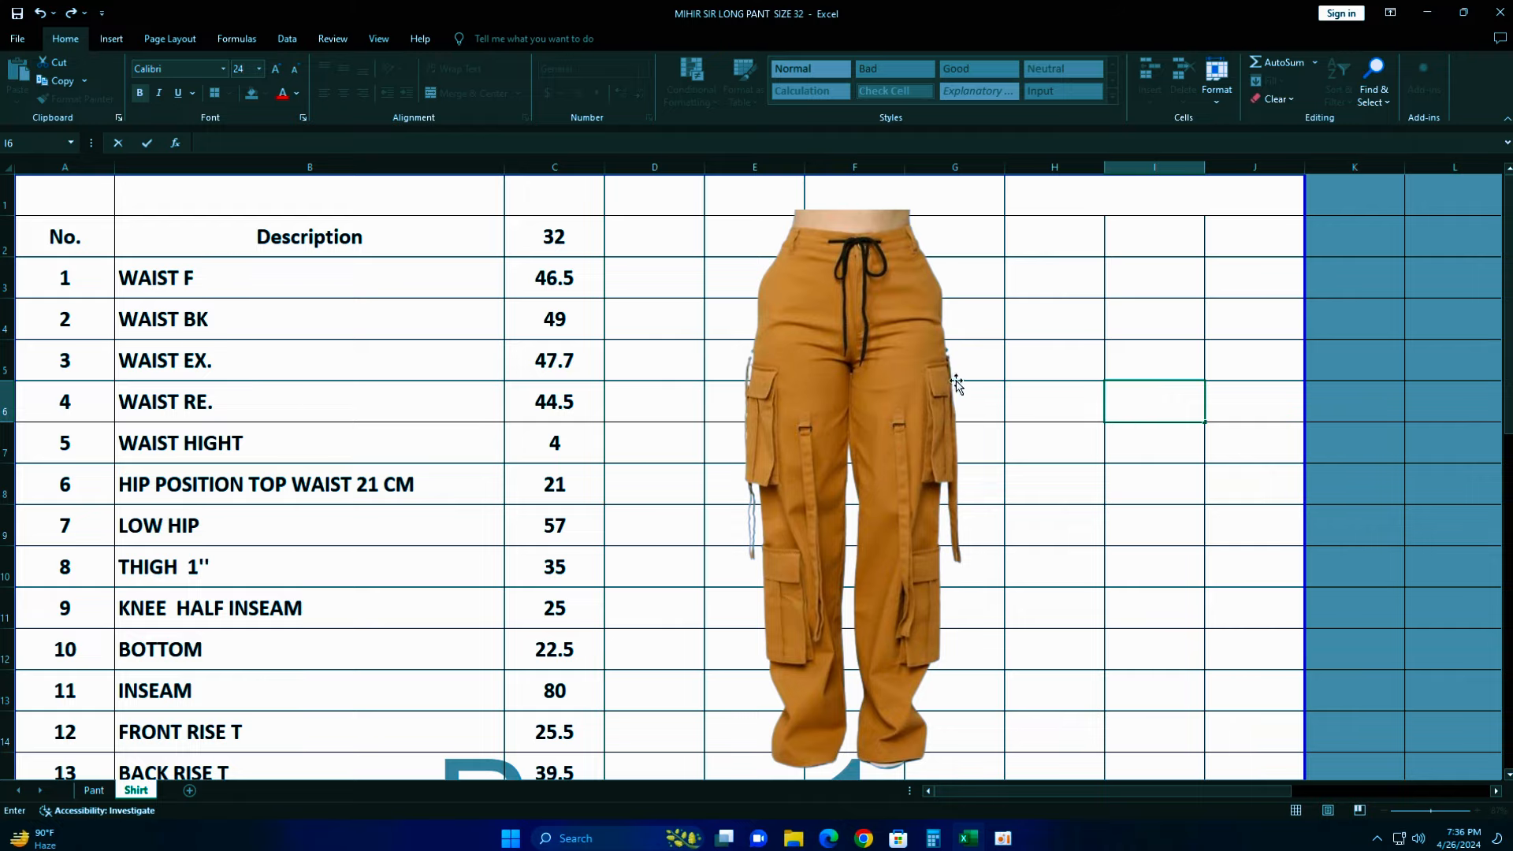
scroll(863, 460, "down", 2)
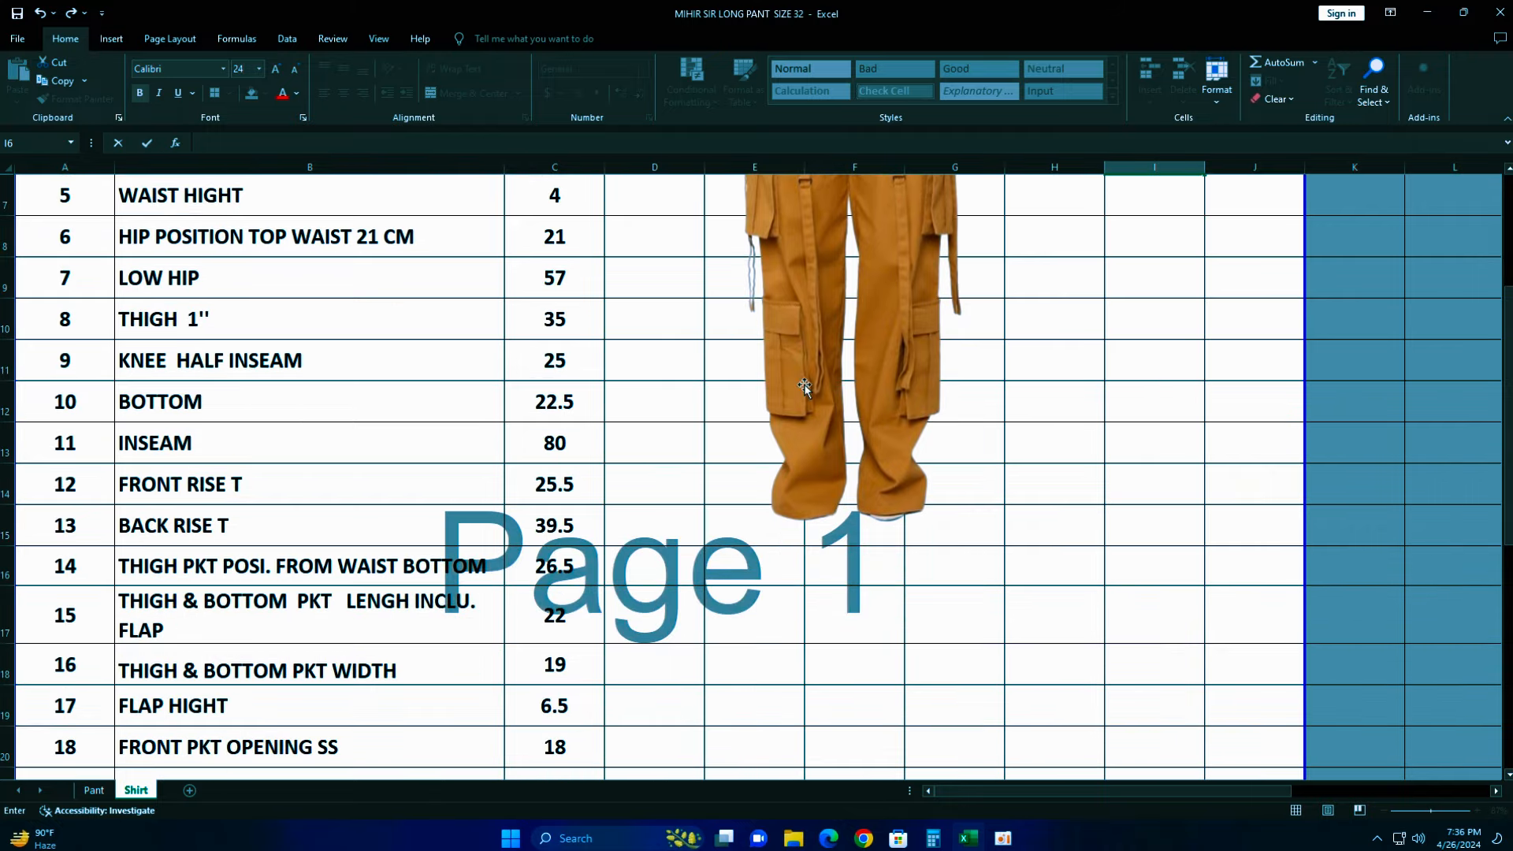
scroll(804, 385, "up", 1)
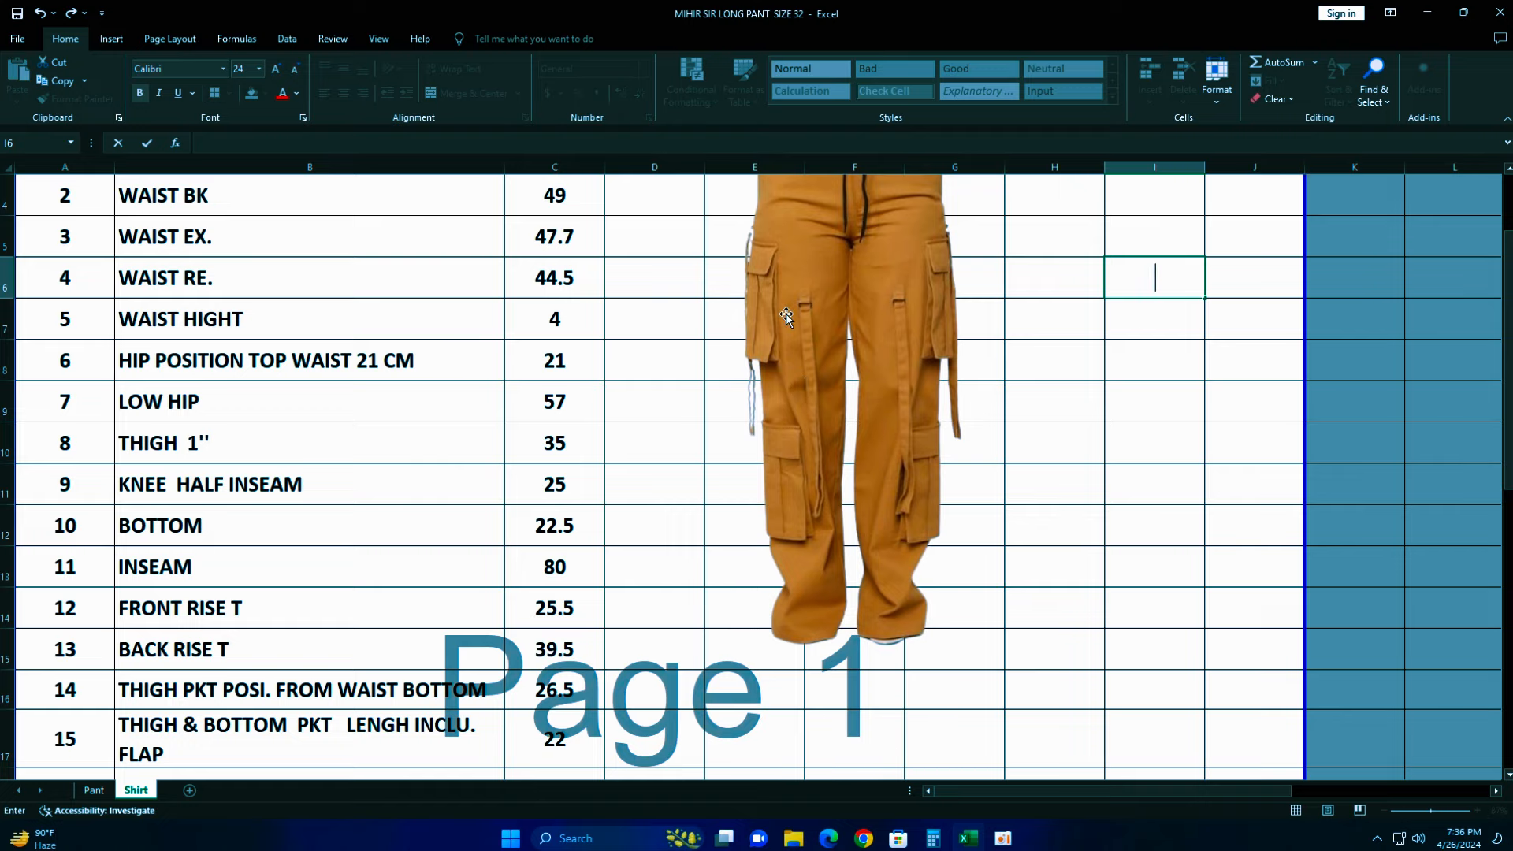
scroll(881, 386, "up", 1)
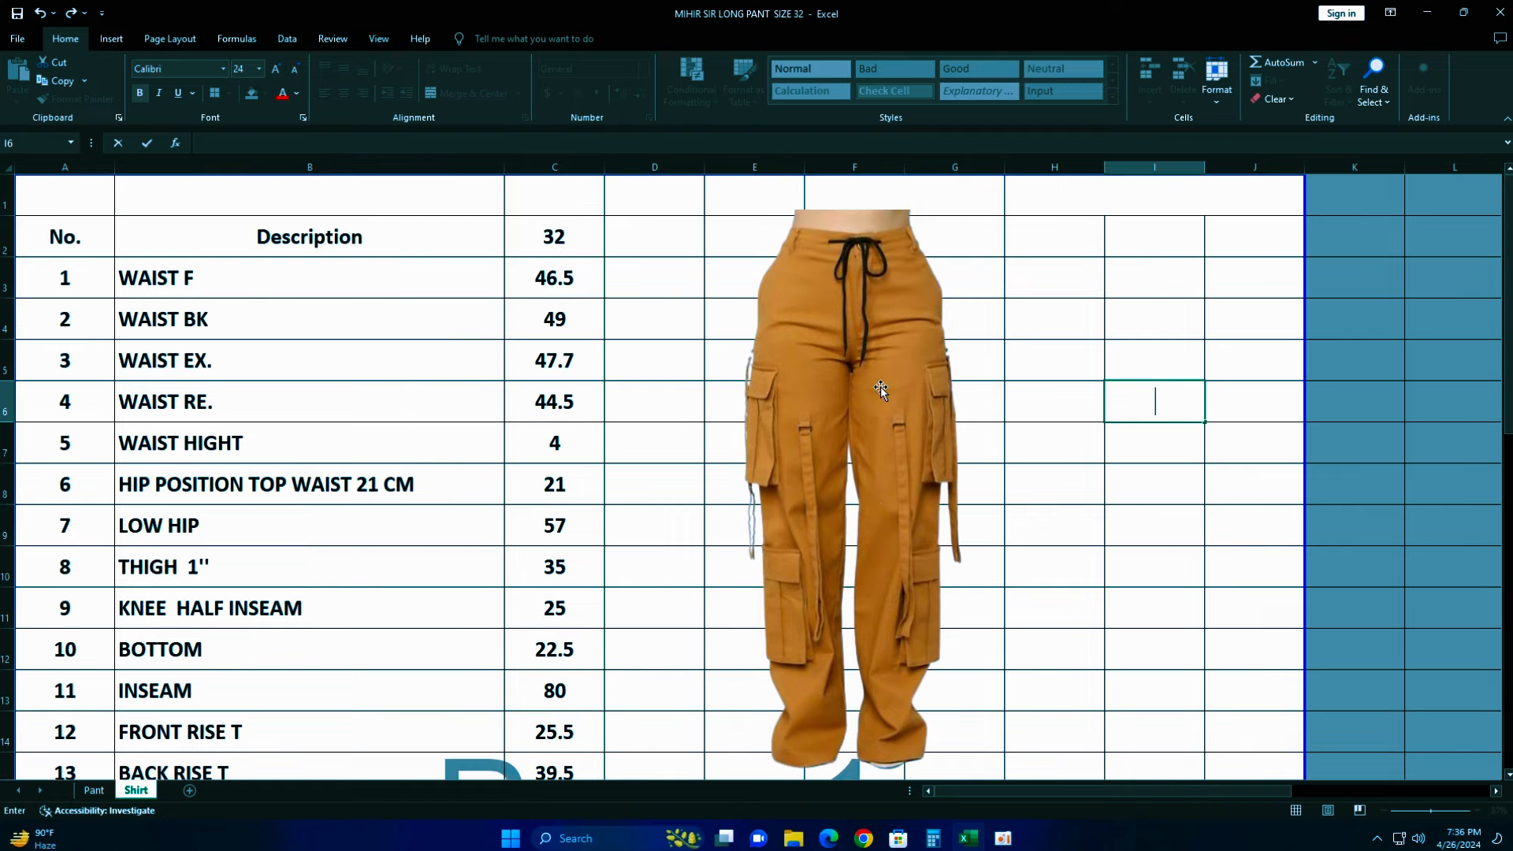
scroll(881, 386, "down", 4)
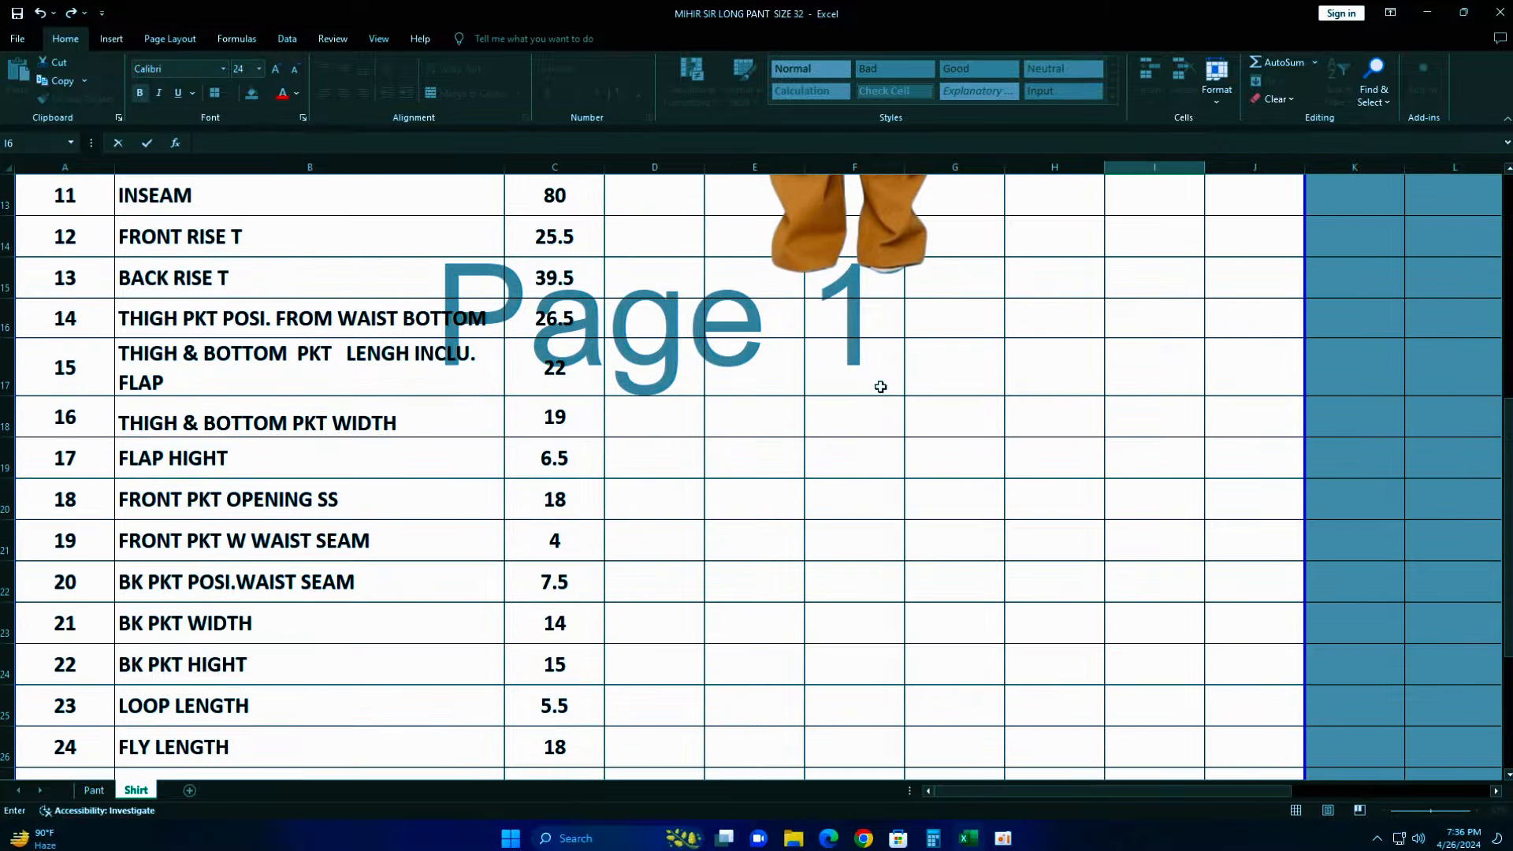
scroll(881, 386, "down", 2)
scroll(881, 387, "up", 6)
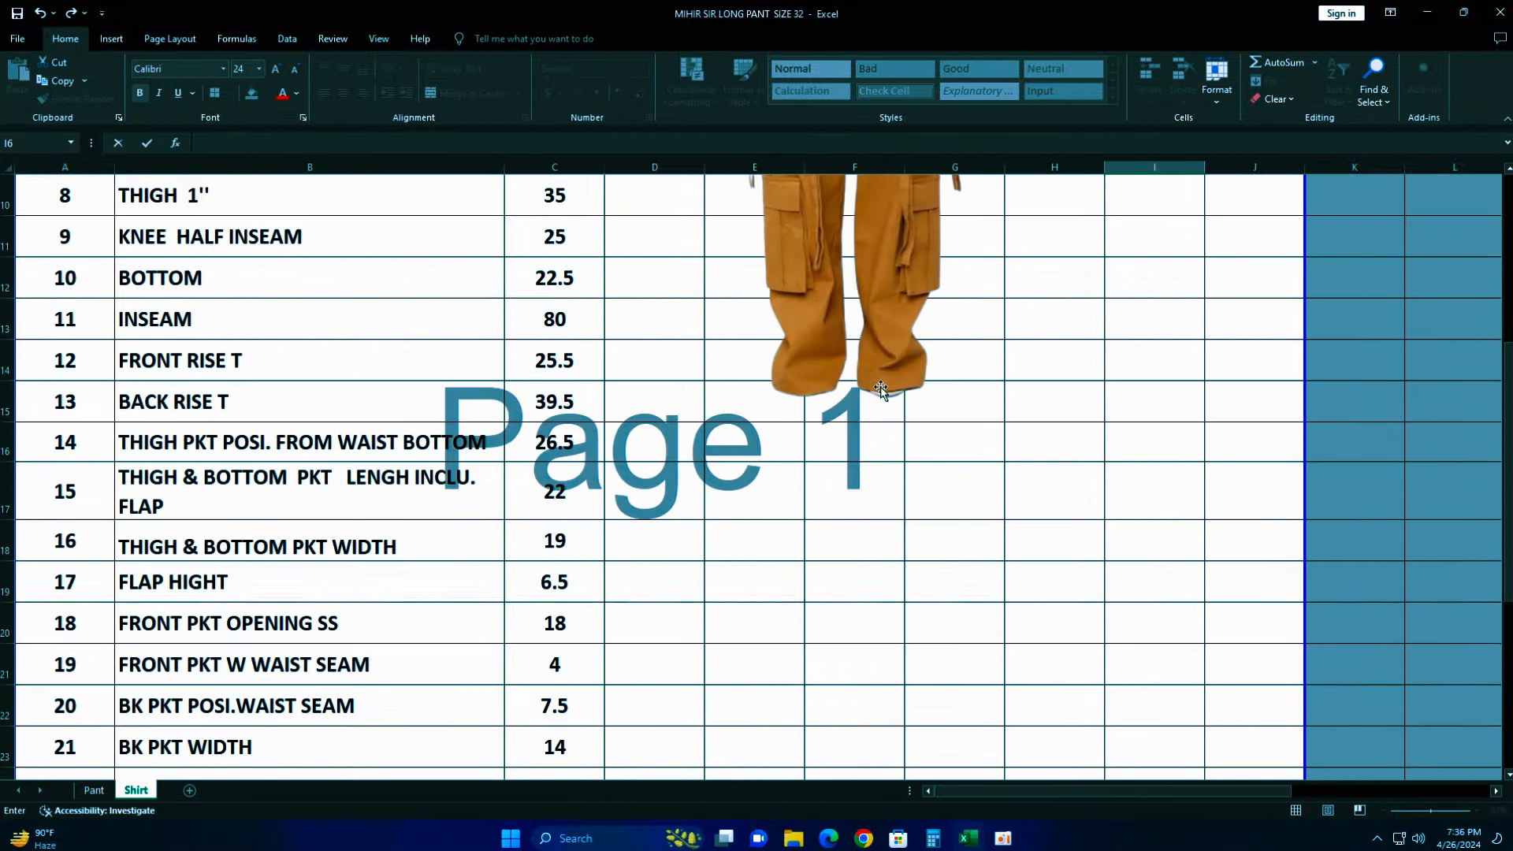
scroll(882, 386, "up", 1)
- Fill the size 32 header cell with yellow and place the cargo pant picture over columns G to I
left_click_drag(868, 352, 1160, 364)
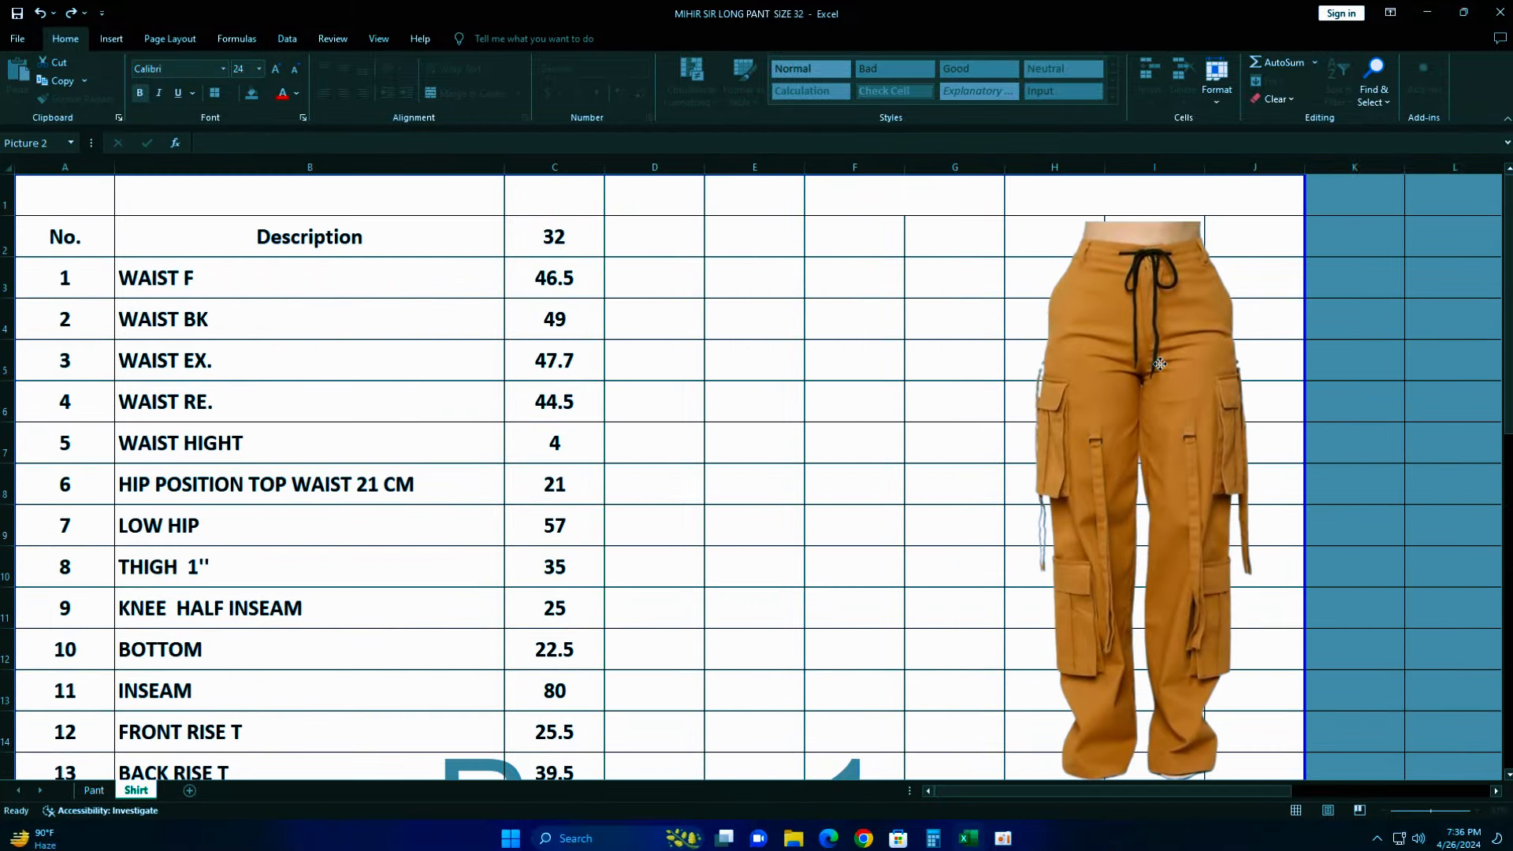
left_click(734, 368)
left_click(559, 236)
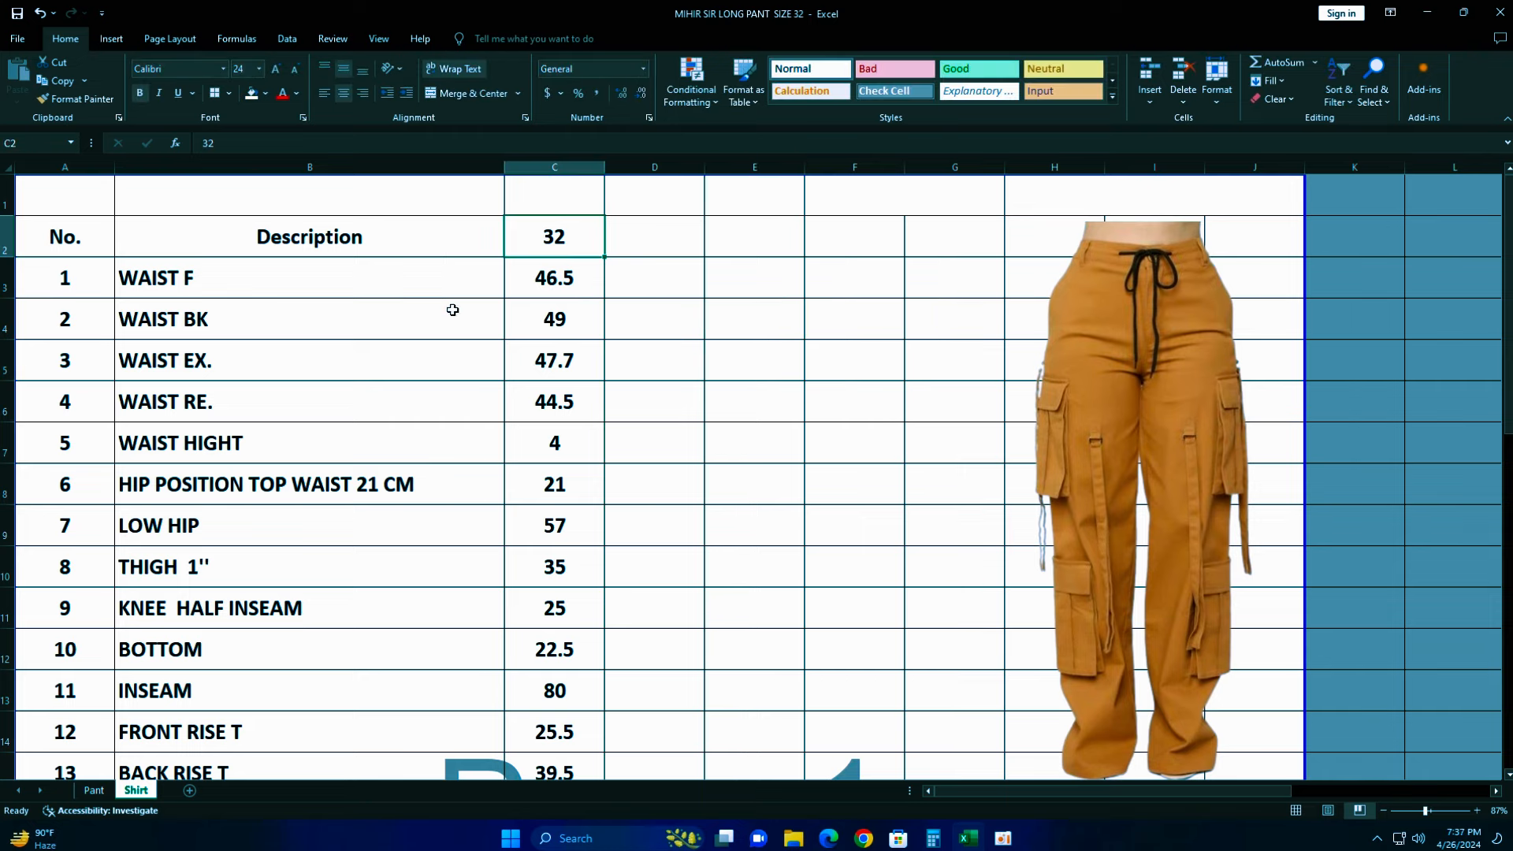
left_click(265, 95)
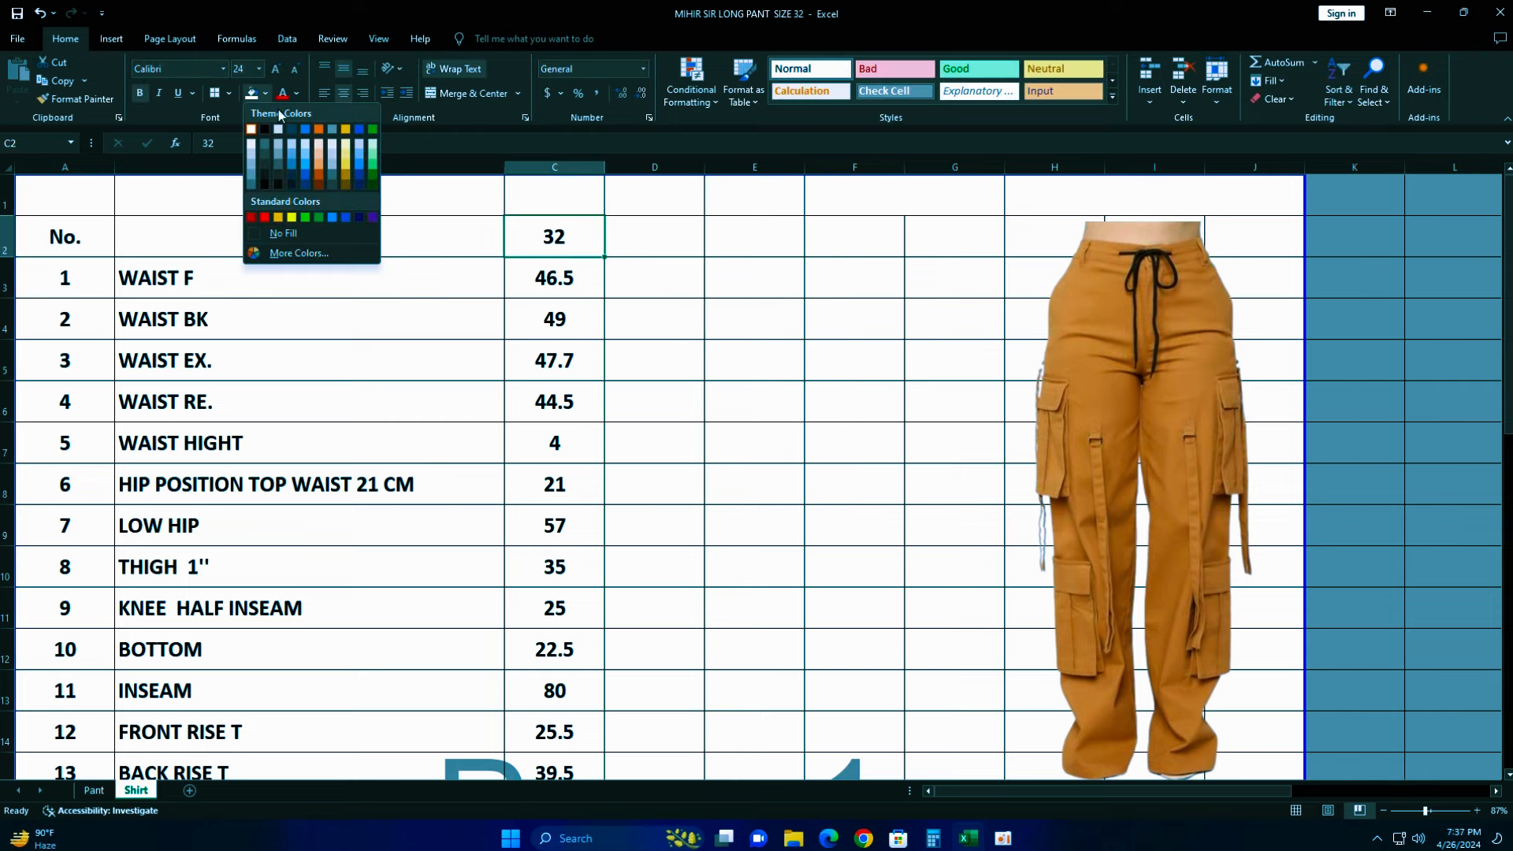
left_click(292, 217)
left_click(788, 392)
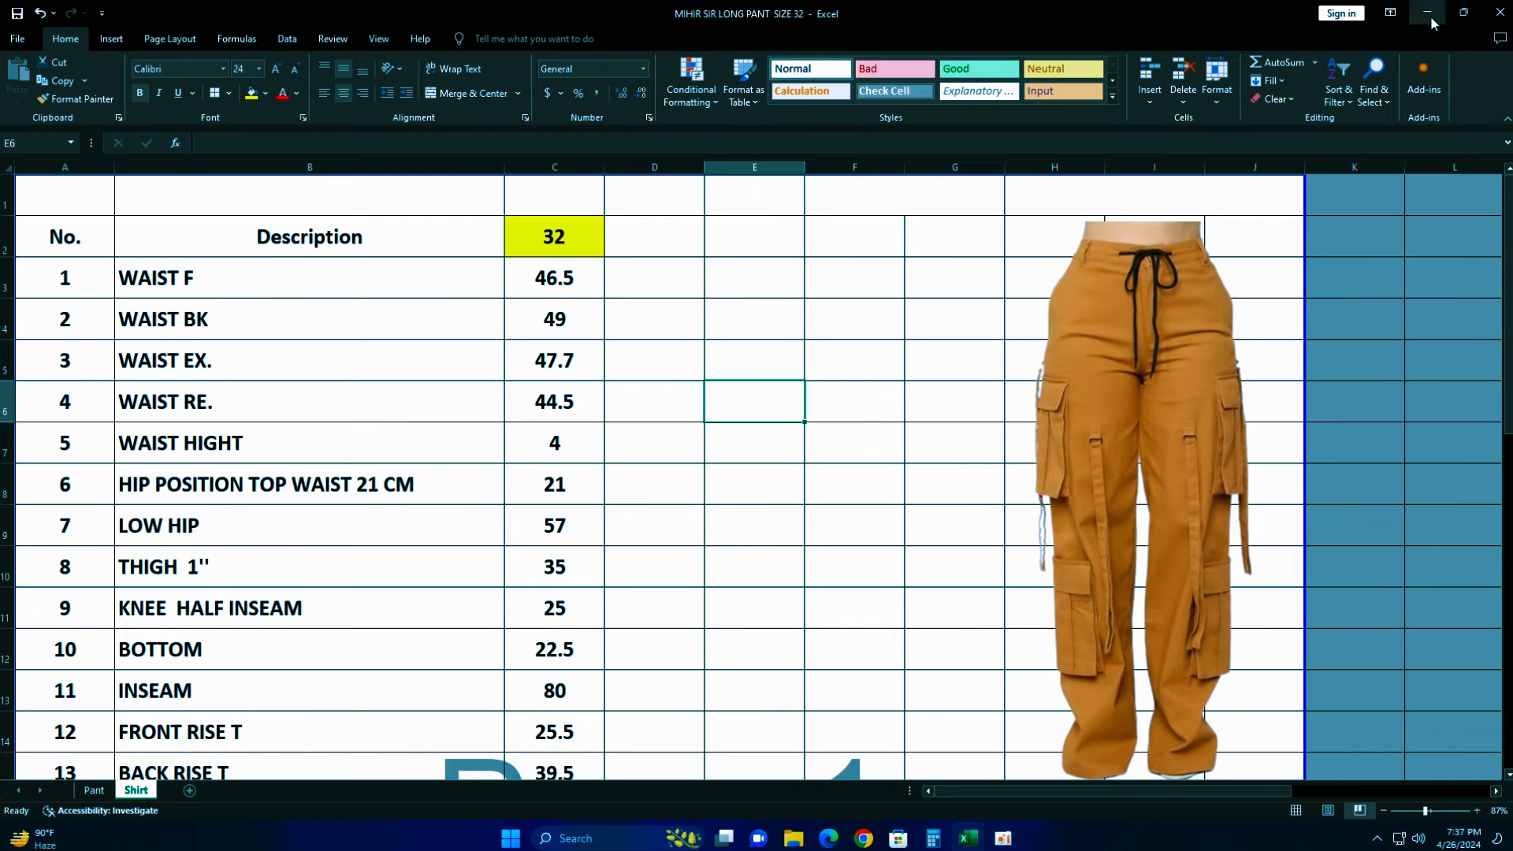
left_click_drag(1123, 319, 1031, 305)
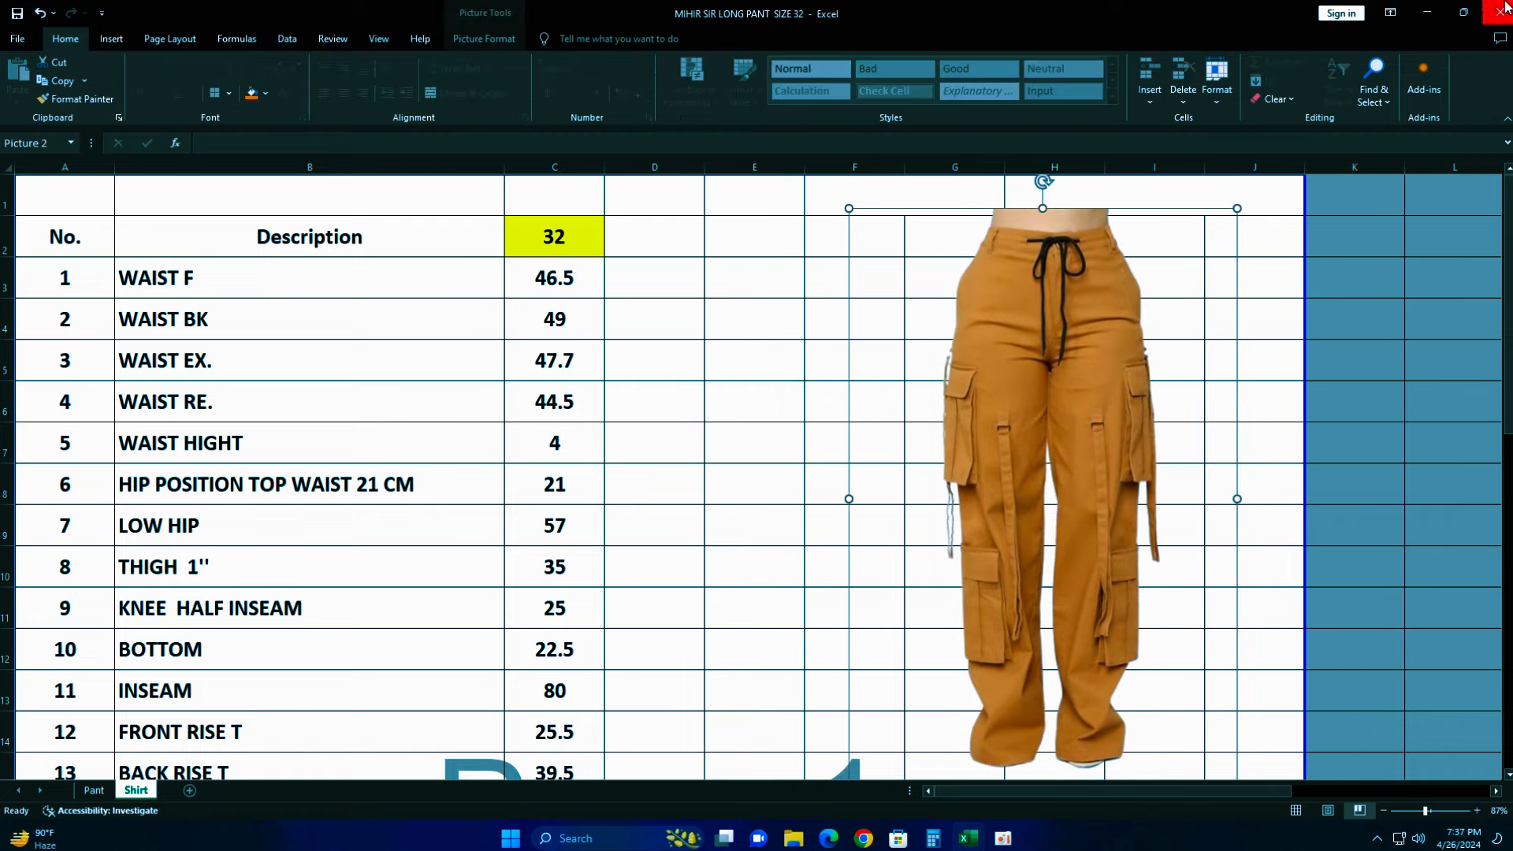
- Switch to Modaris, create a new model named CARGO PANT and add a blank sheet to it
left_click(1428, 12)
right_click(533, 314)
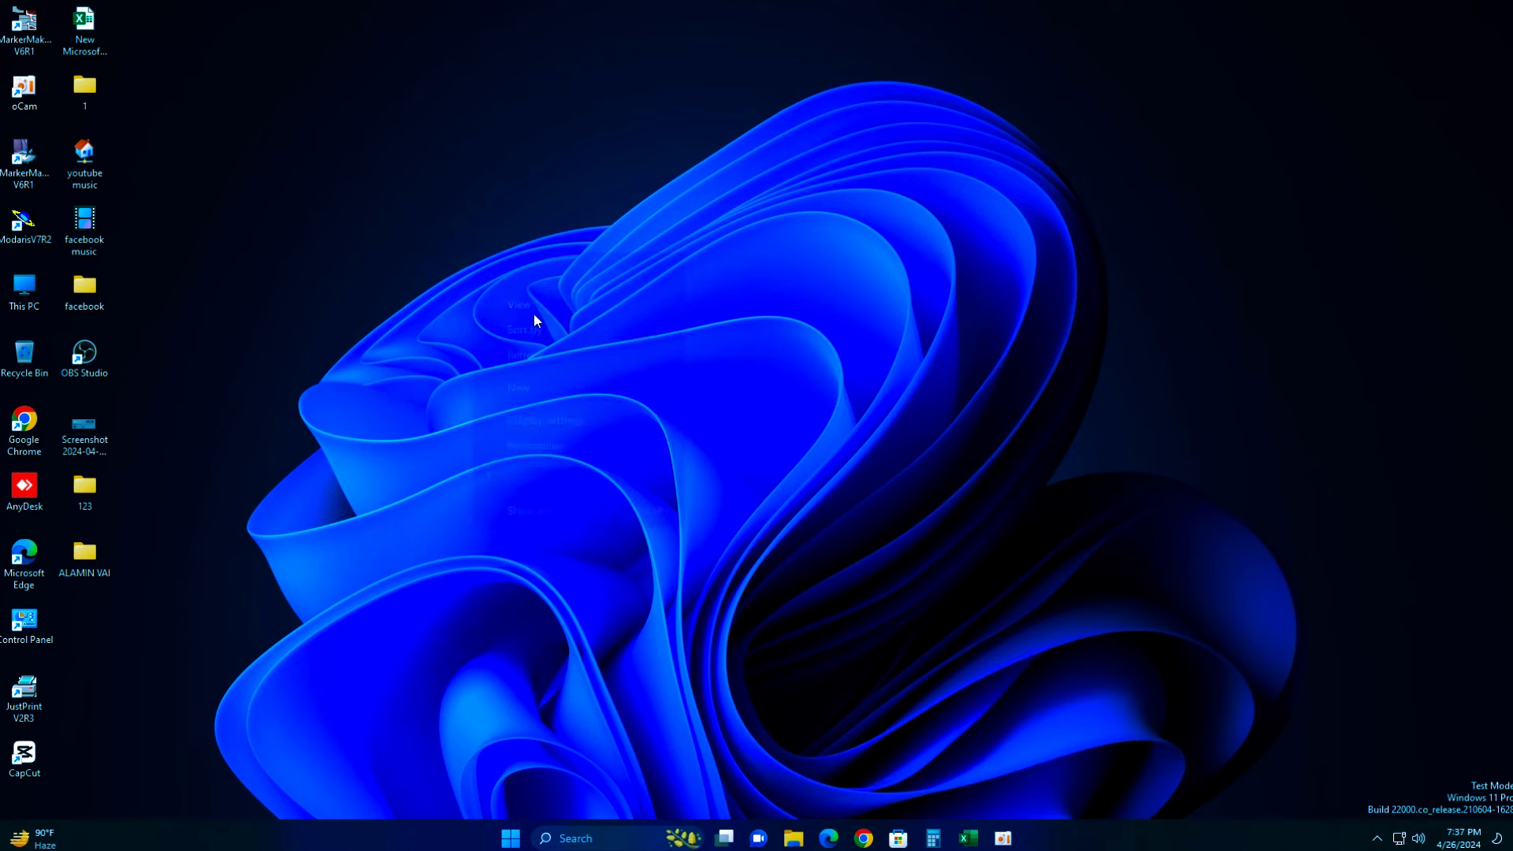
left_click(534, 356)
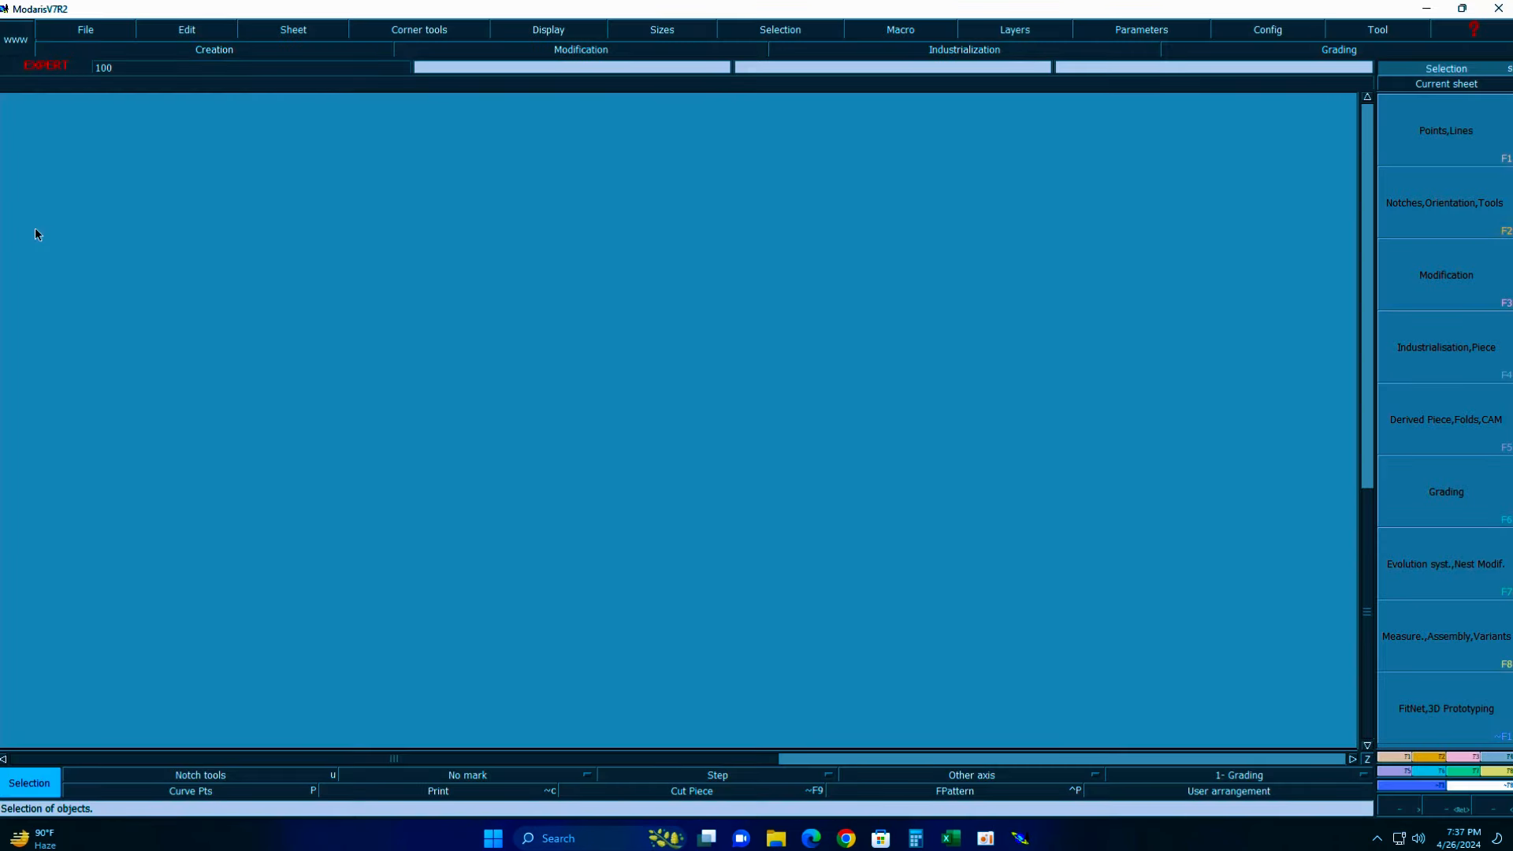
left_click(101, 30)
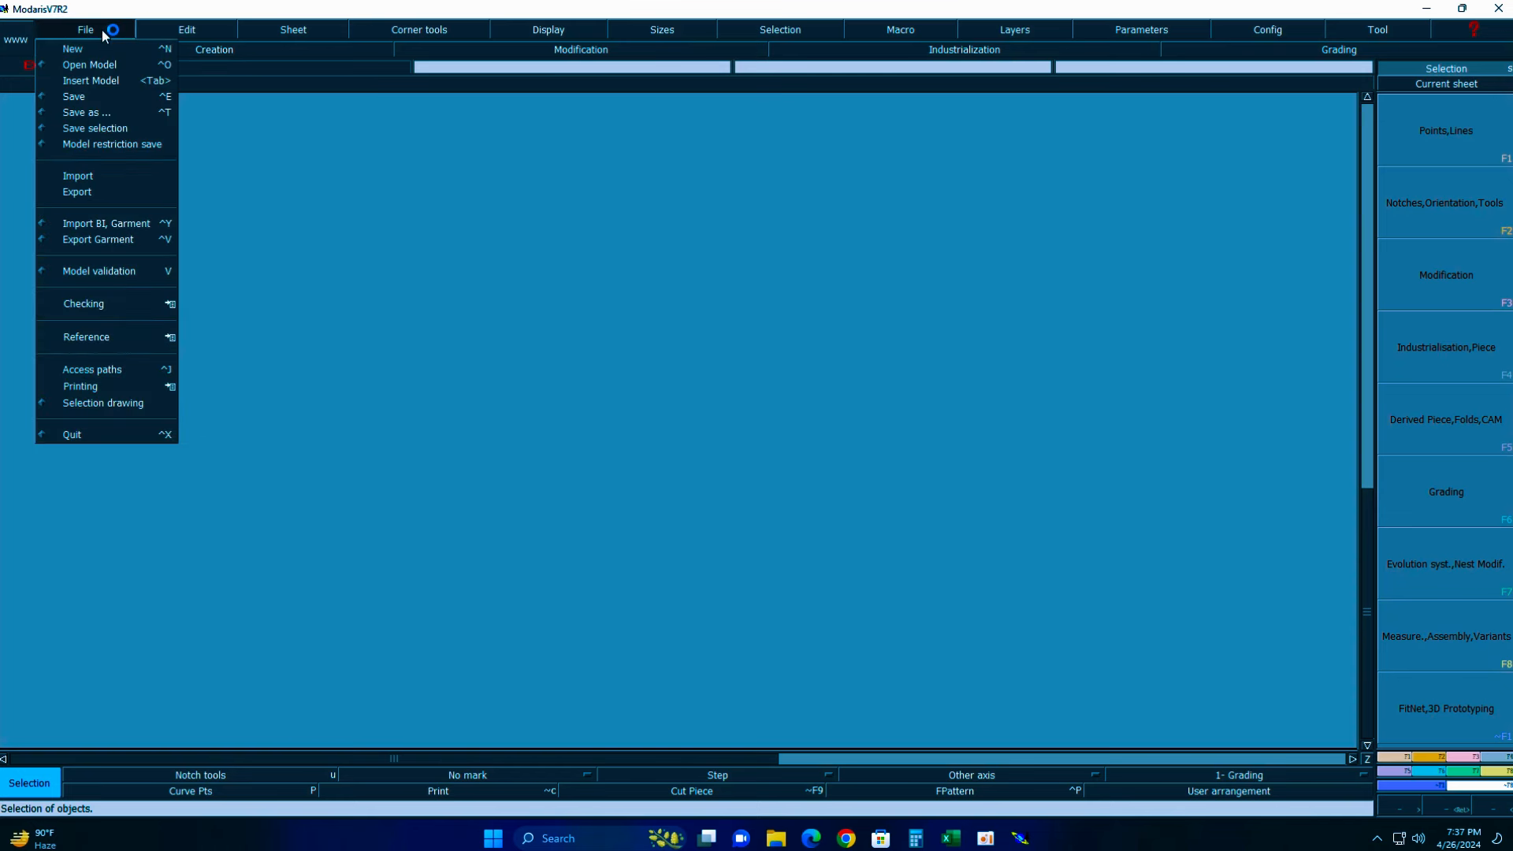
left_click(78, 46)
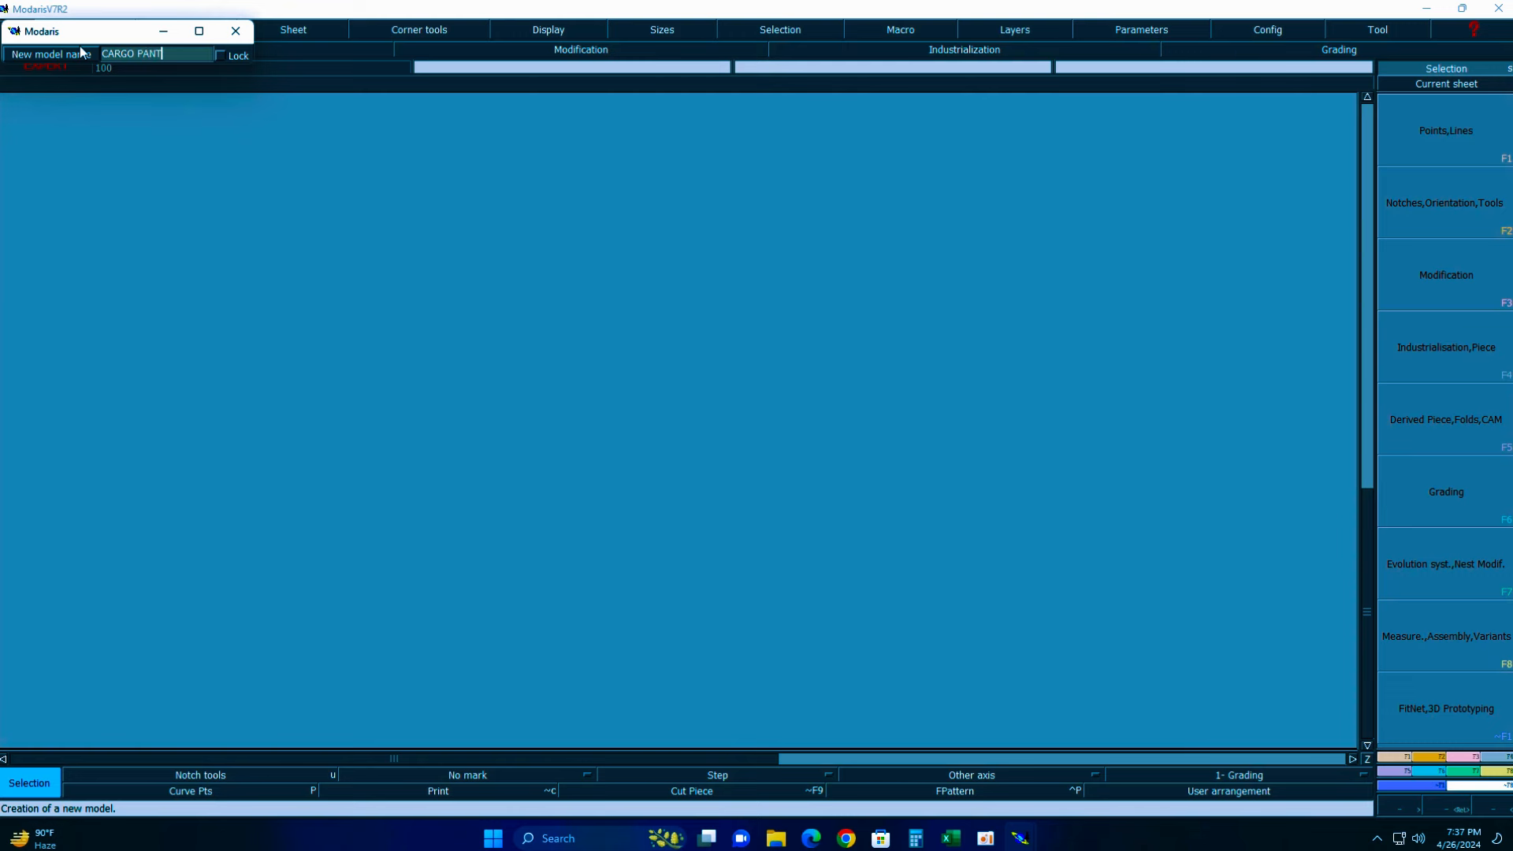
key("Return")
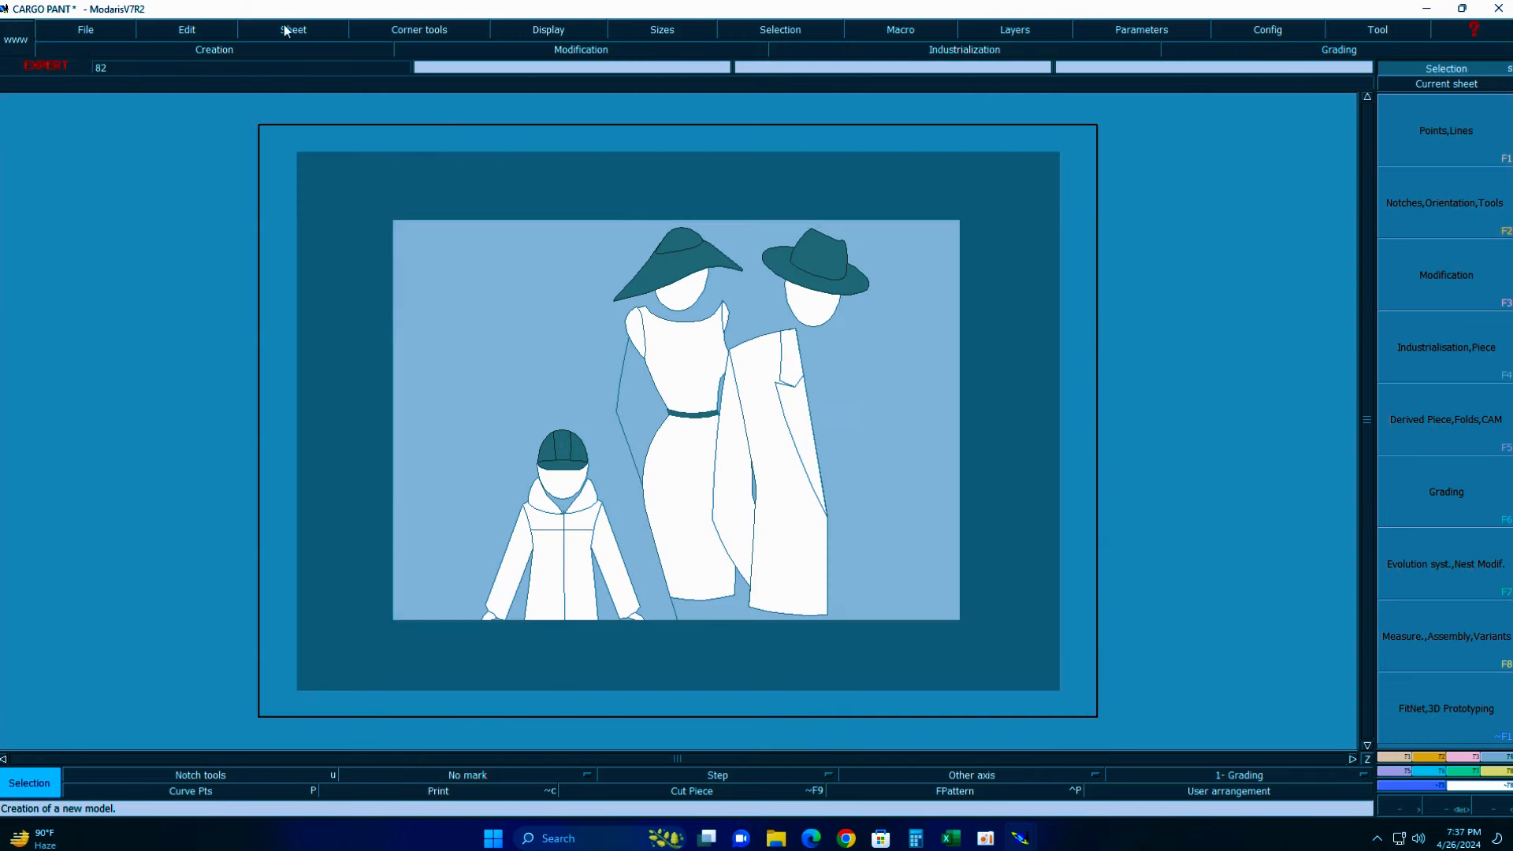
left_click(286, 30)
left_click(287, 52)
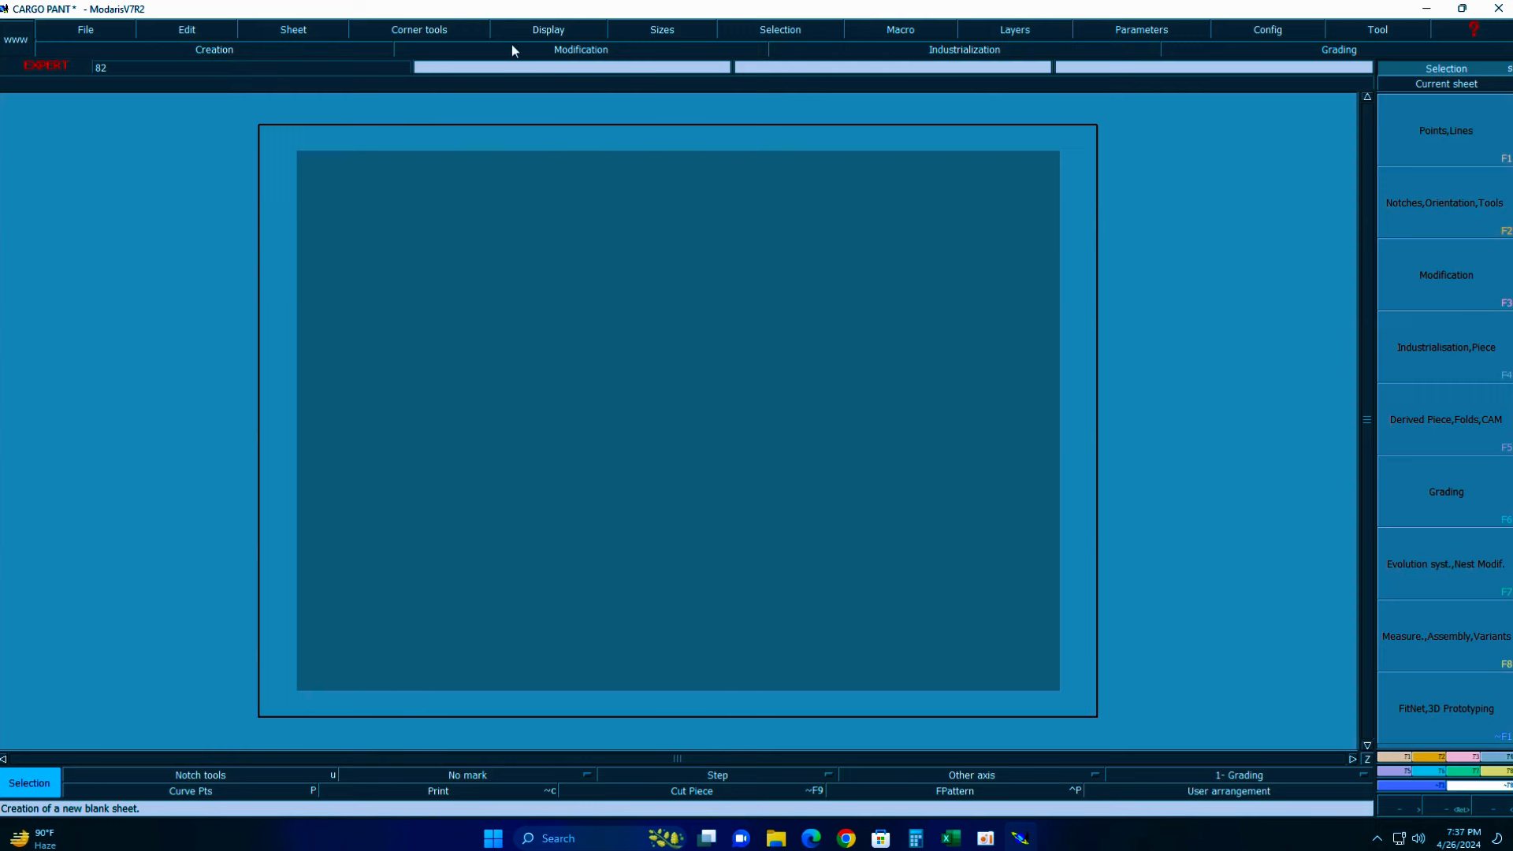
- Turn on the title block display and automatically arrange all the sheets on the desk
left_click(542, 28)
left_click(527, 351)
left_click(540, 32)
left_click(587, 329)
left_click(549, 30)
left_click(543, 442)
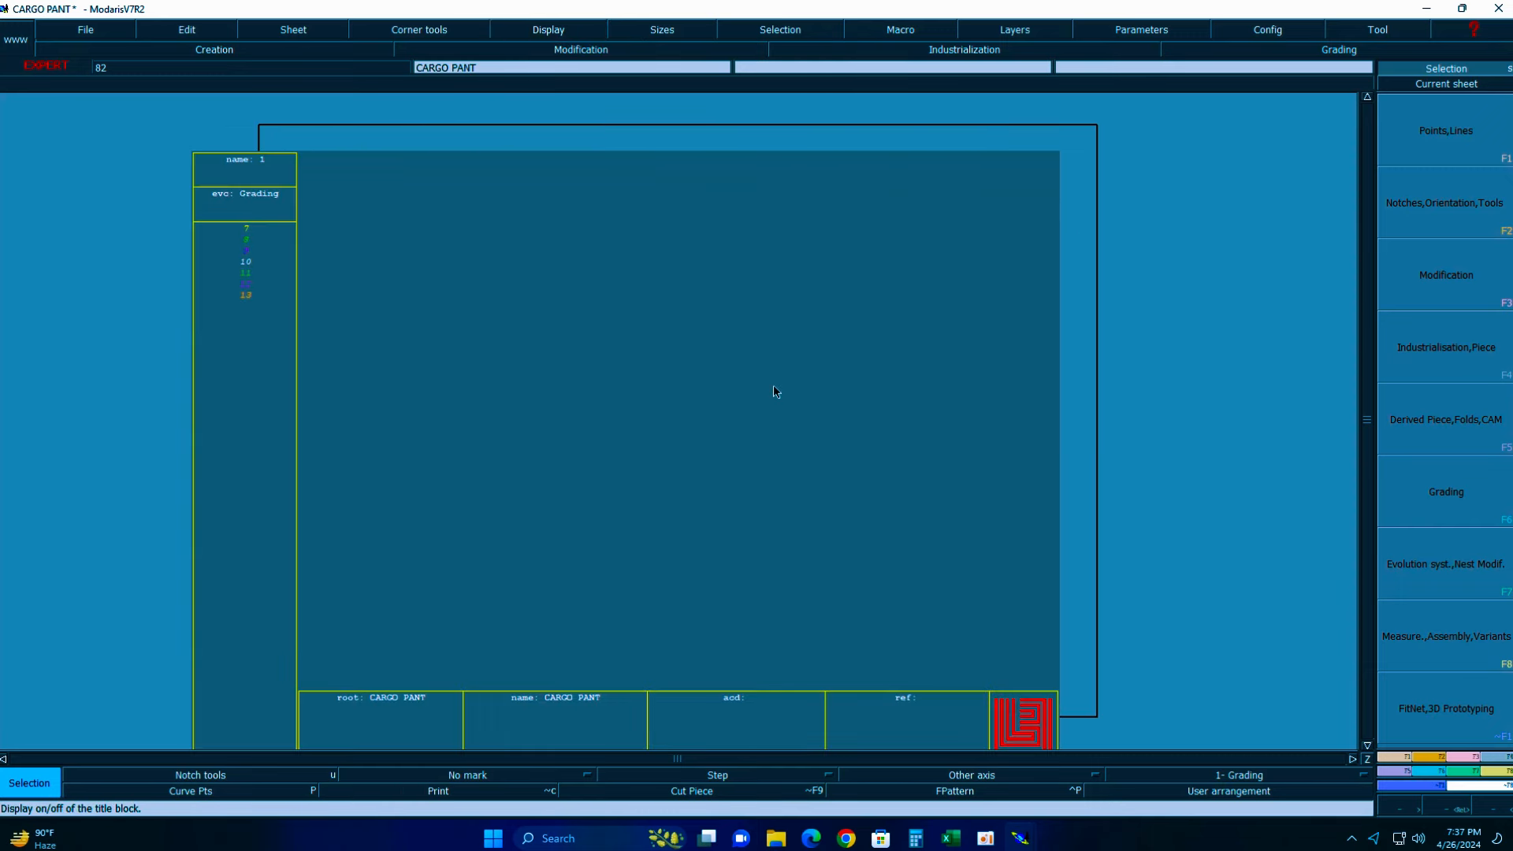
key("j")
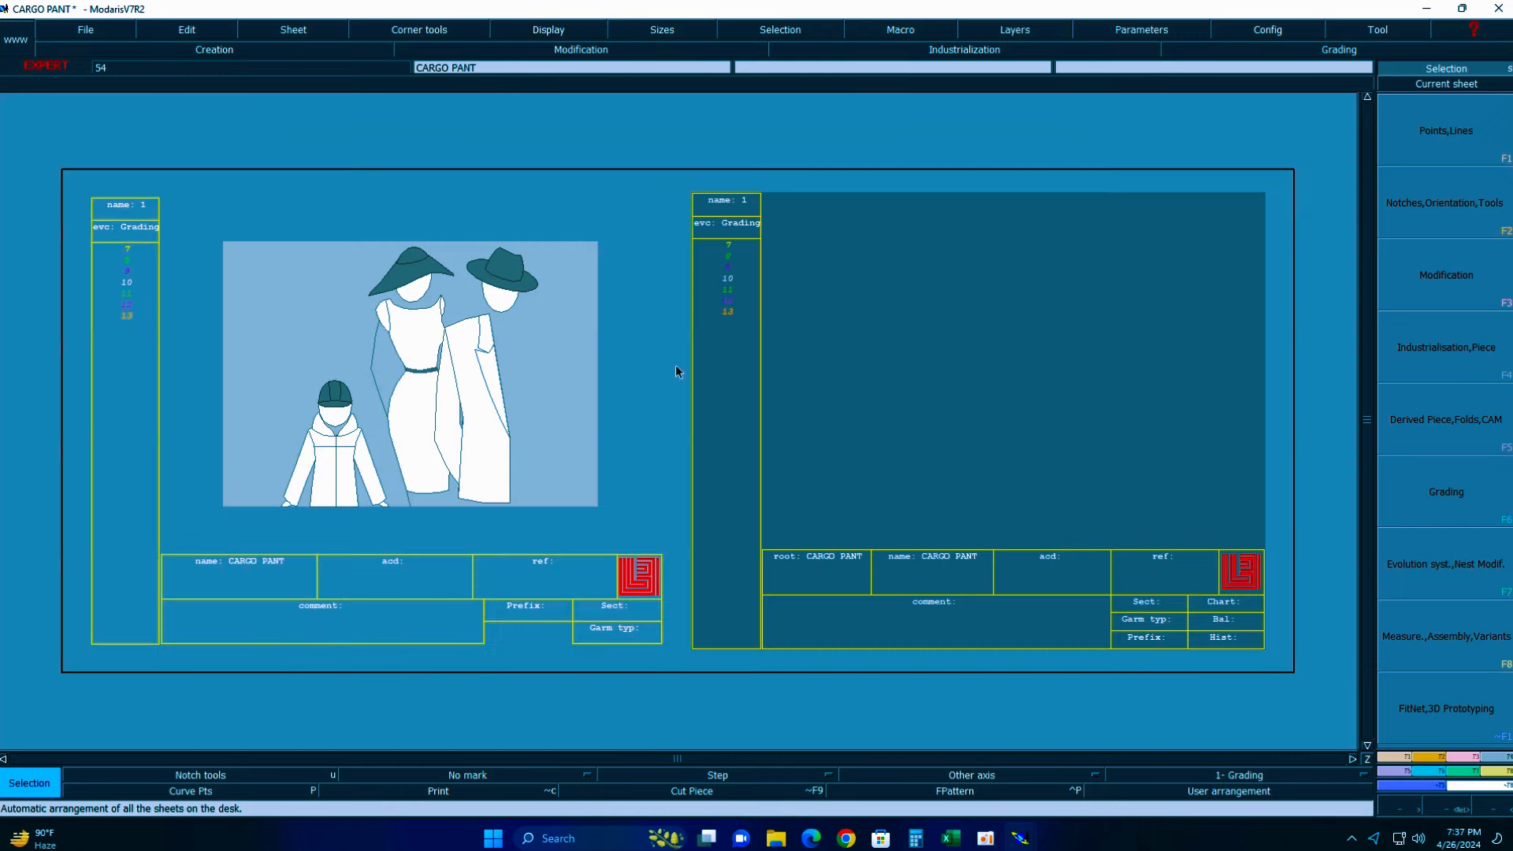
- Set the model's length unit to cm
left_click(1156, 30)
mouse_move(1129, 177)
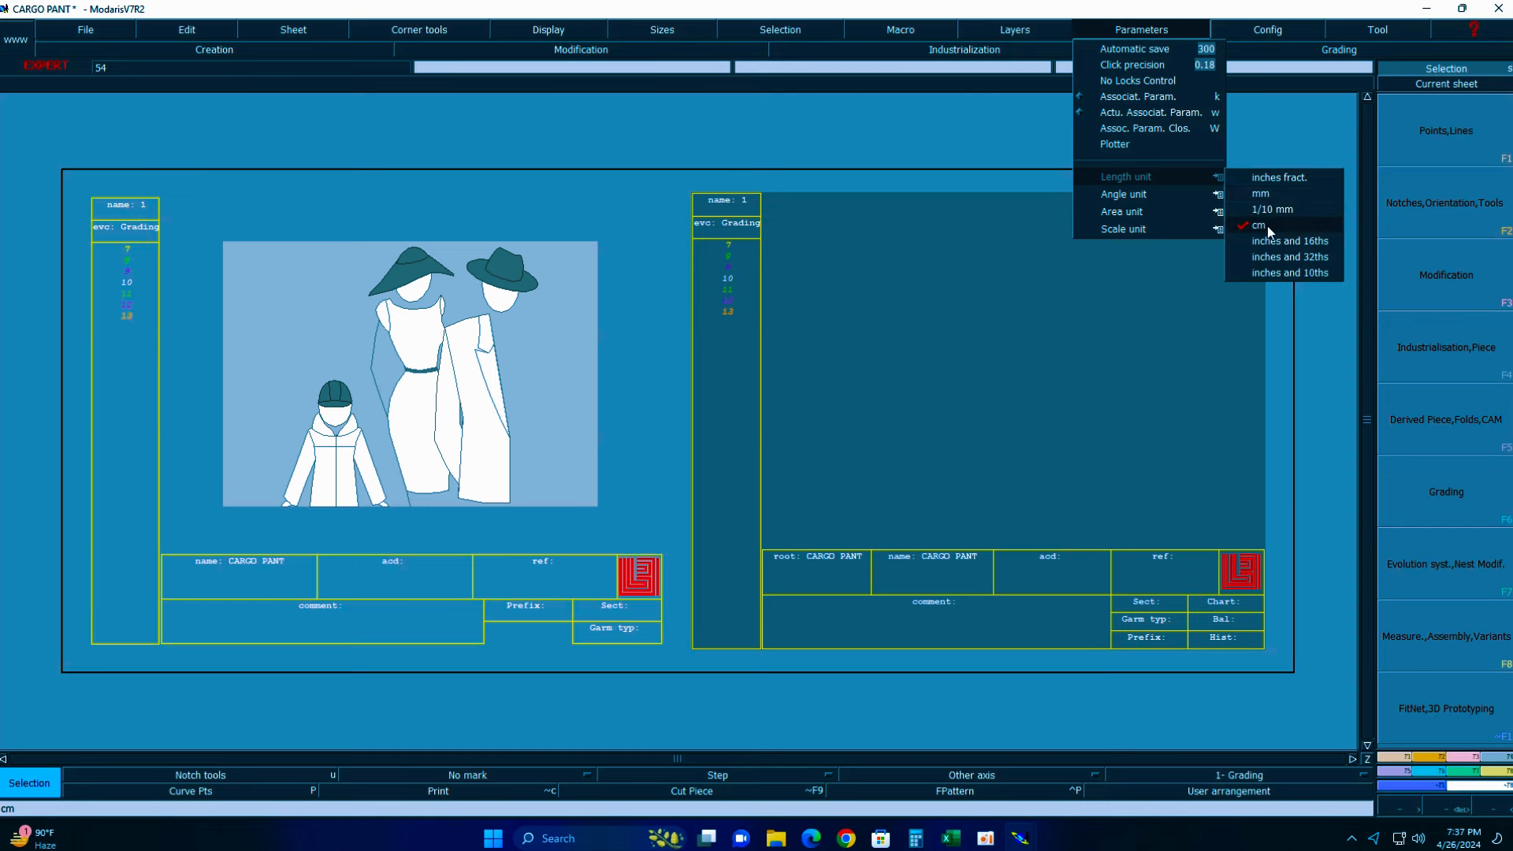
left_click(1267, 225)
- Set the open-model access path to E:/cargo pant/ and apply the same folder to all the other access paths
left_click(87, 30)
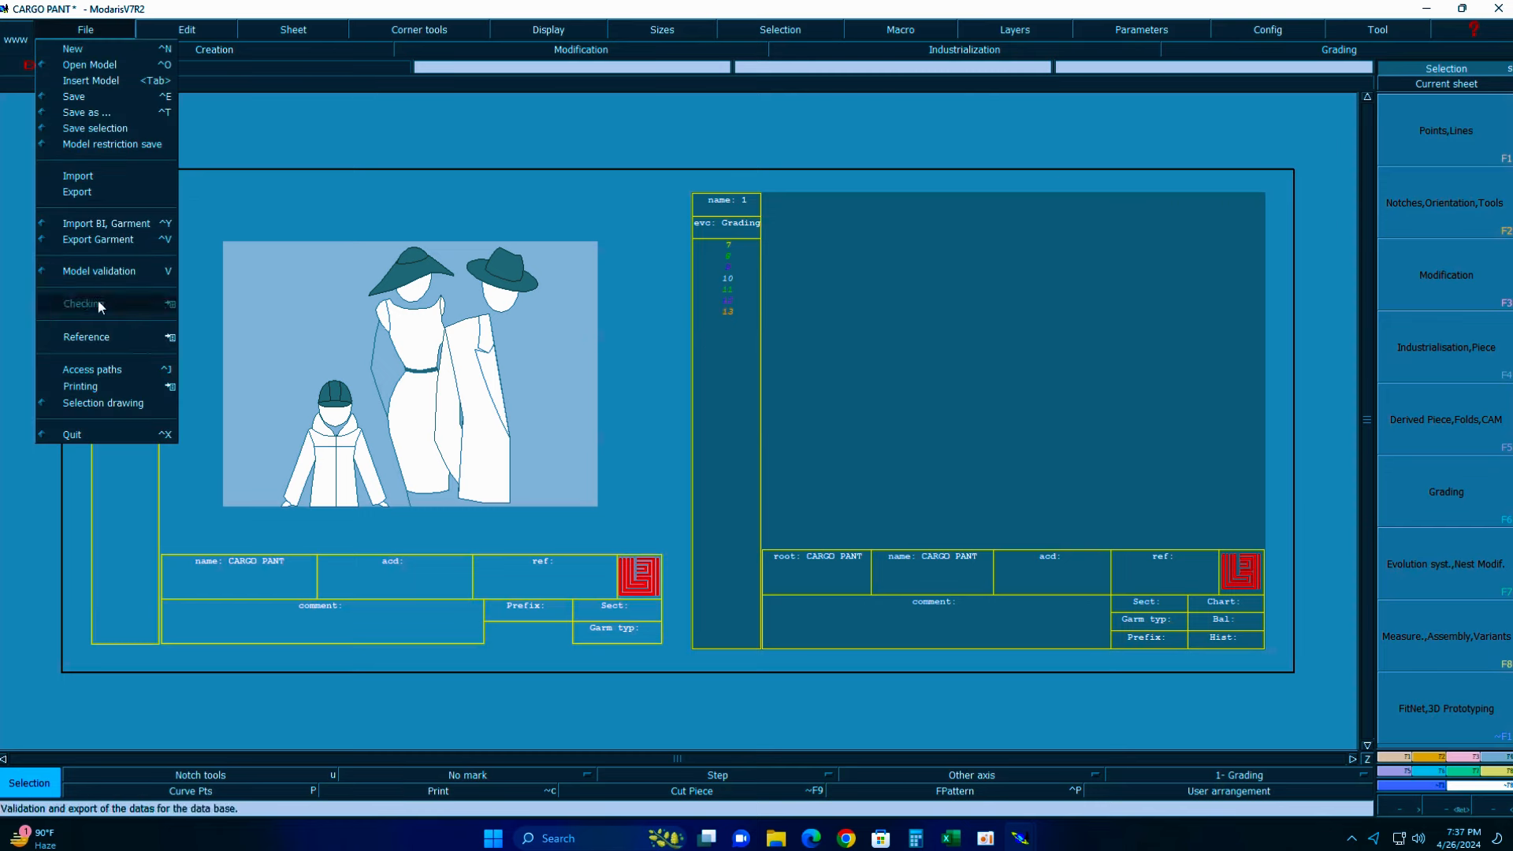
left_click(111, 369)
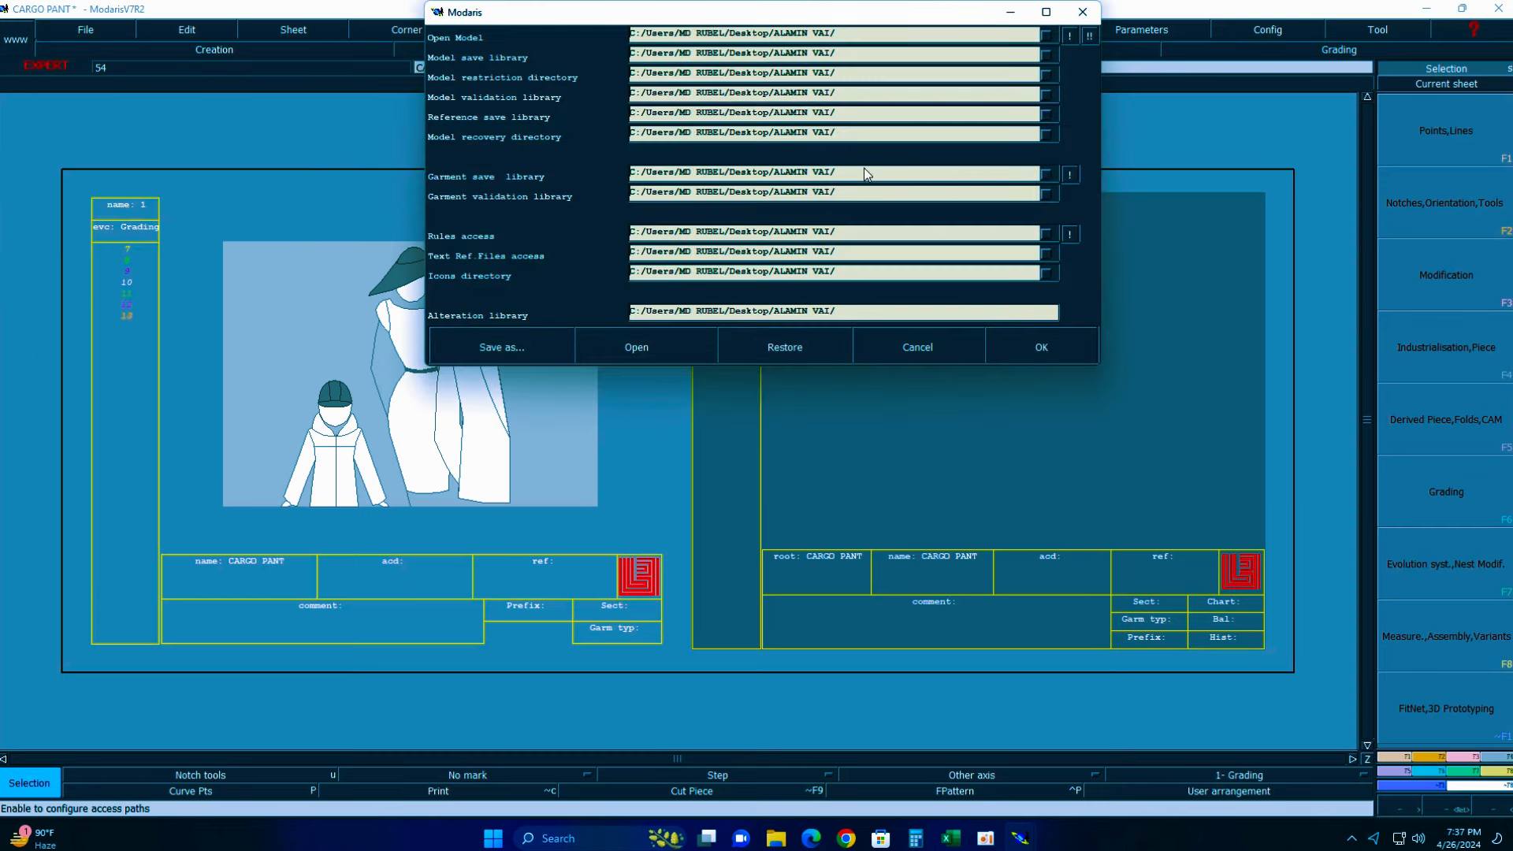
left_click(890, 39)
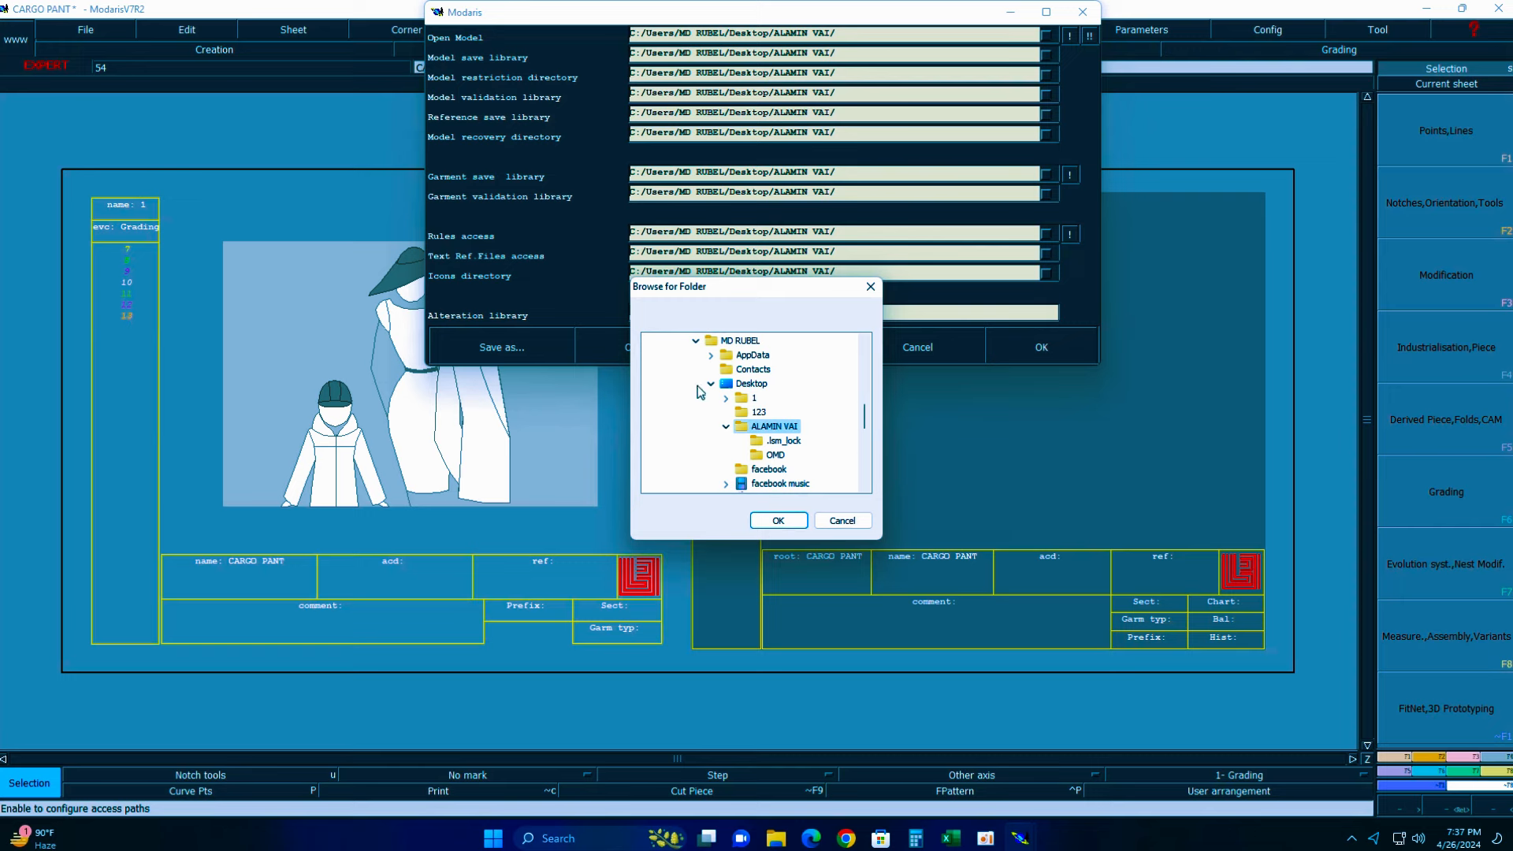
left_click(712, 385)
left_click(697, 341)
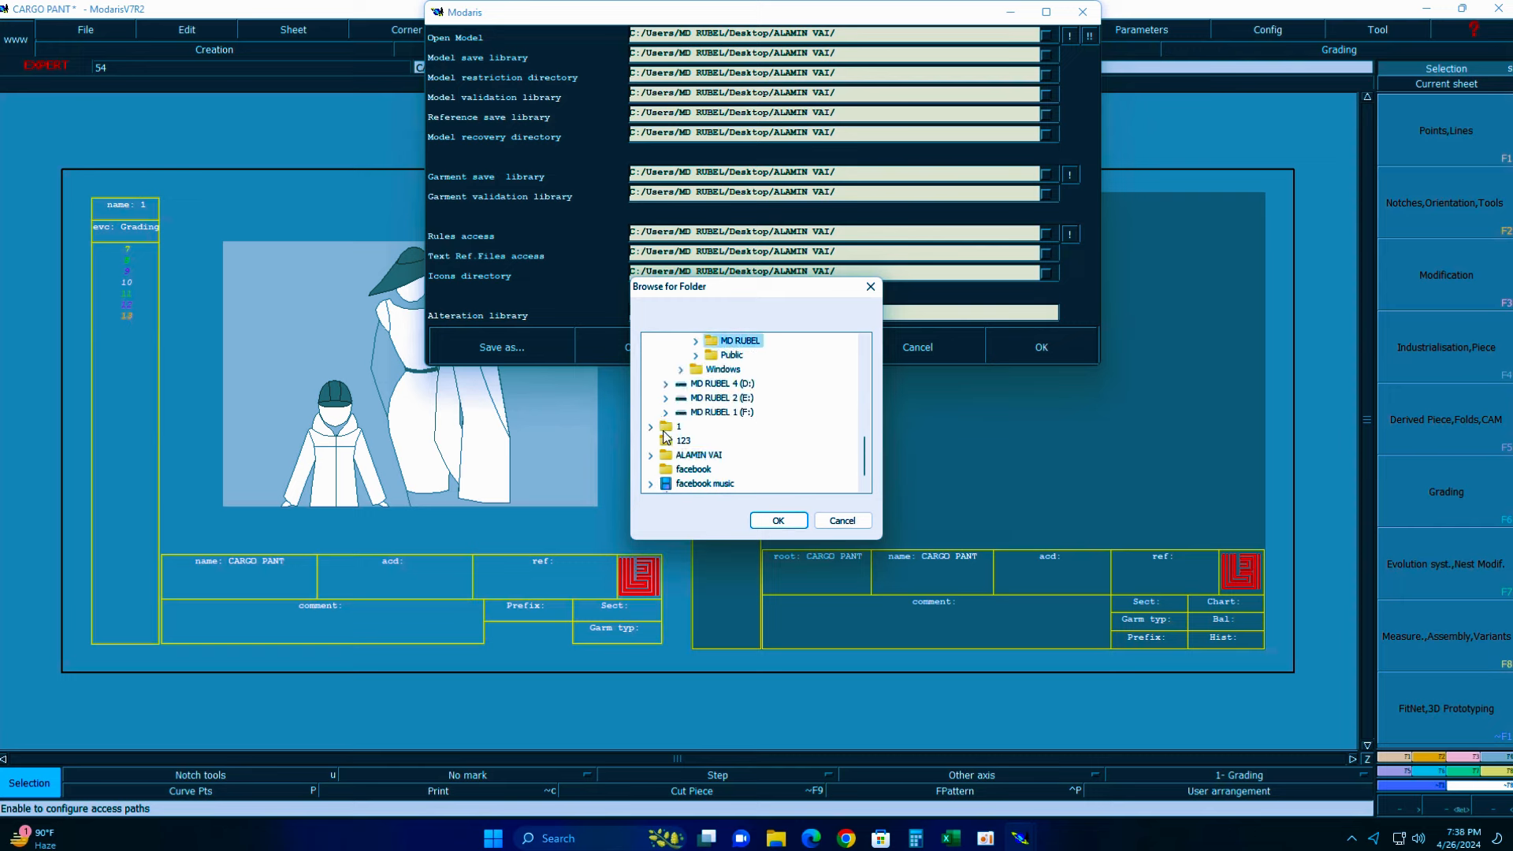
left_click(666, 398)
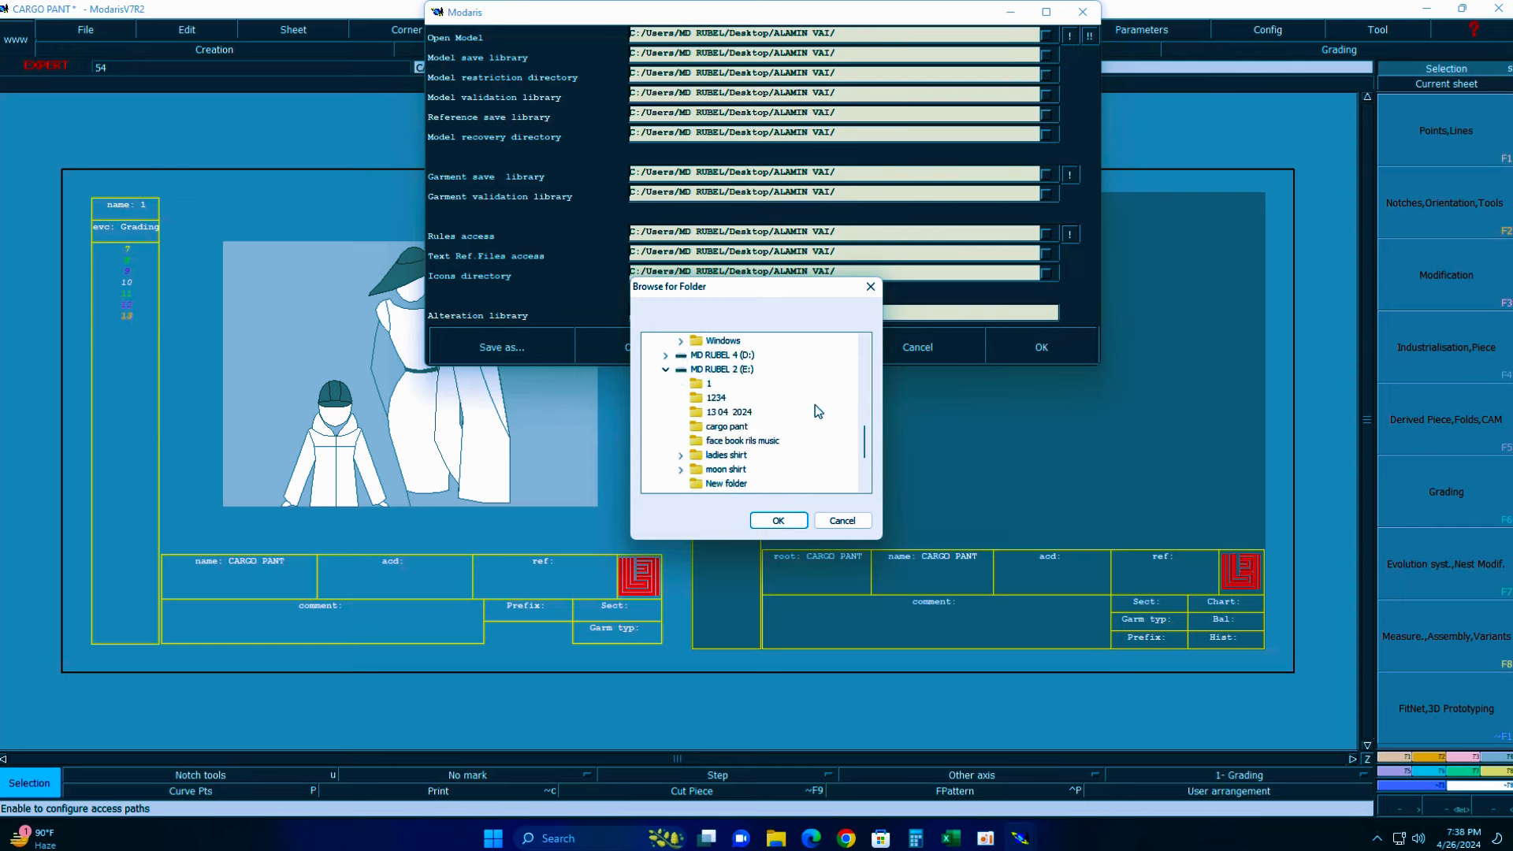
left_click(726, 427)
left_click(779, 520)
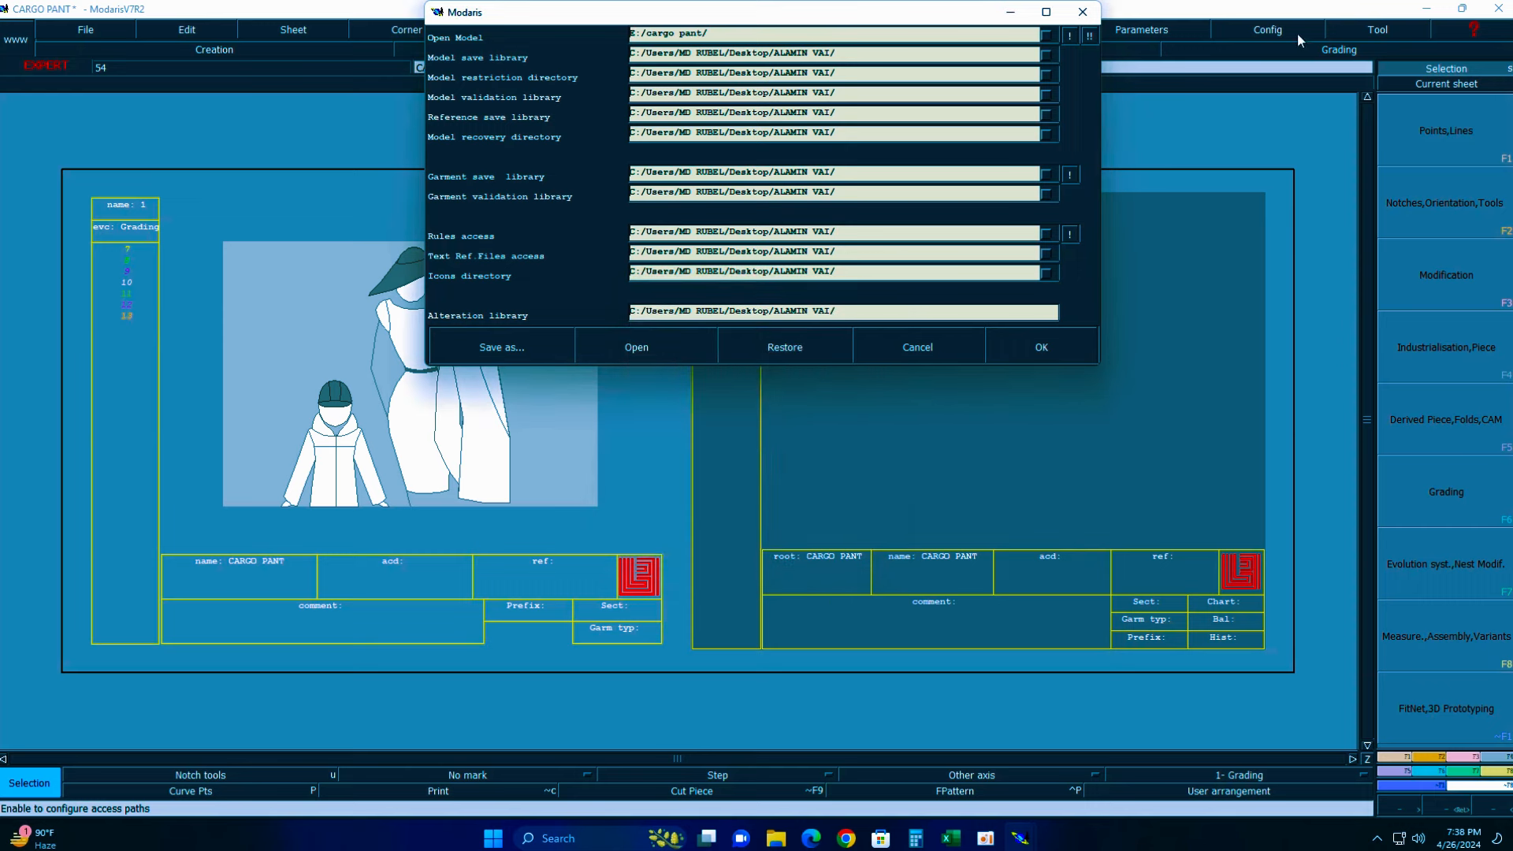
left_click(1071, 36)
left_click(1090, 36)
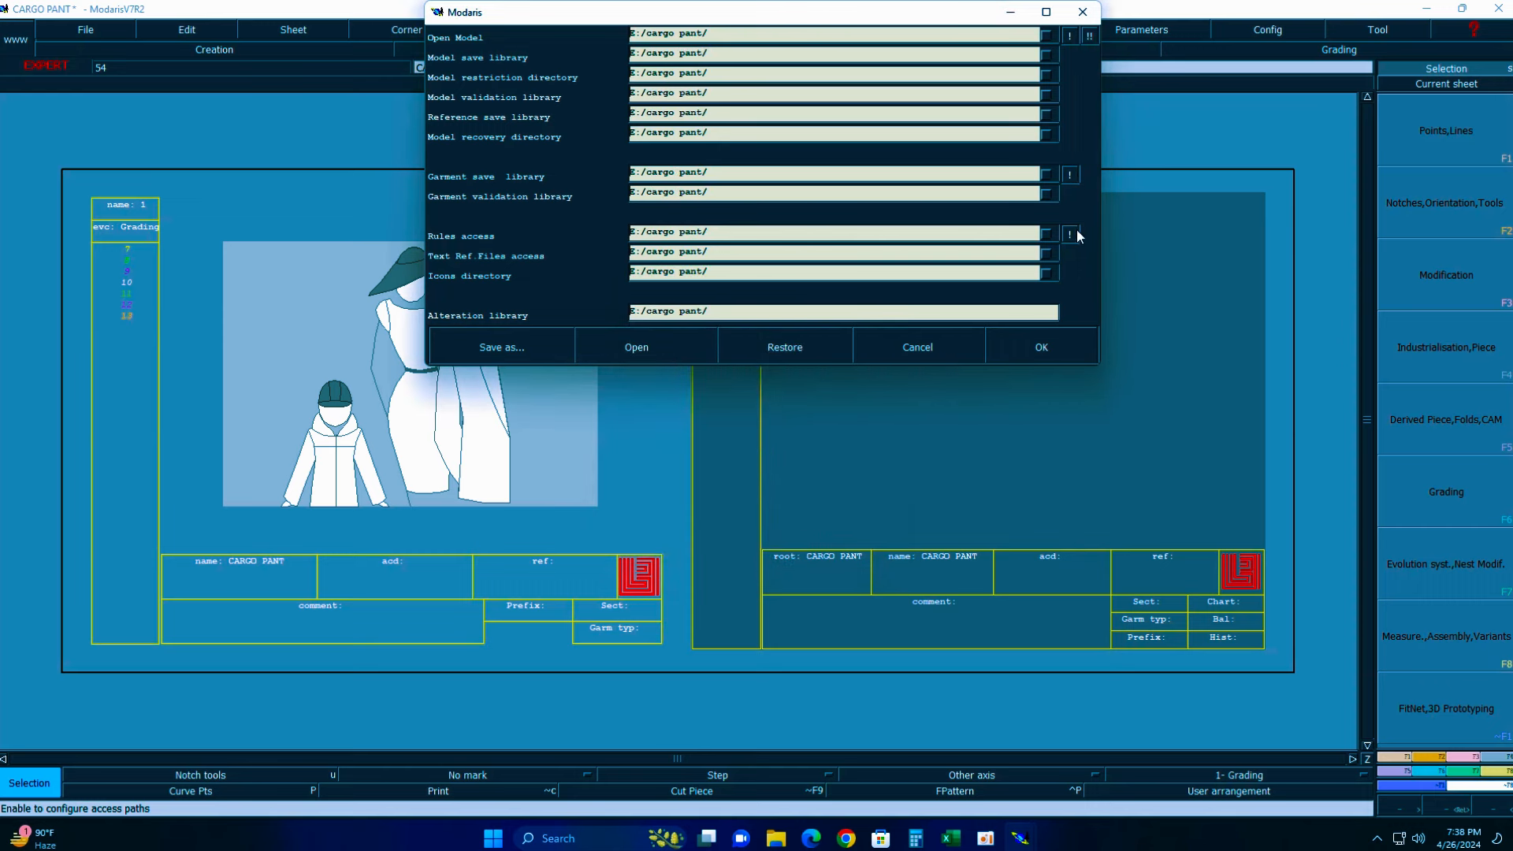
left_click(1041, 351)
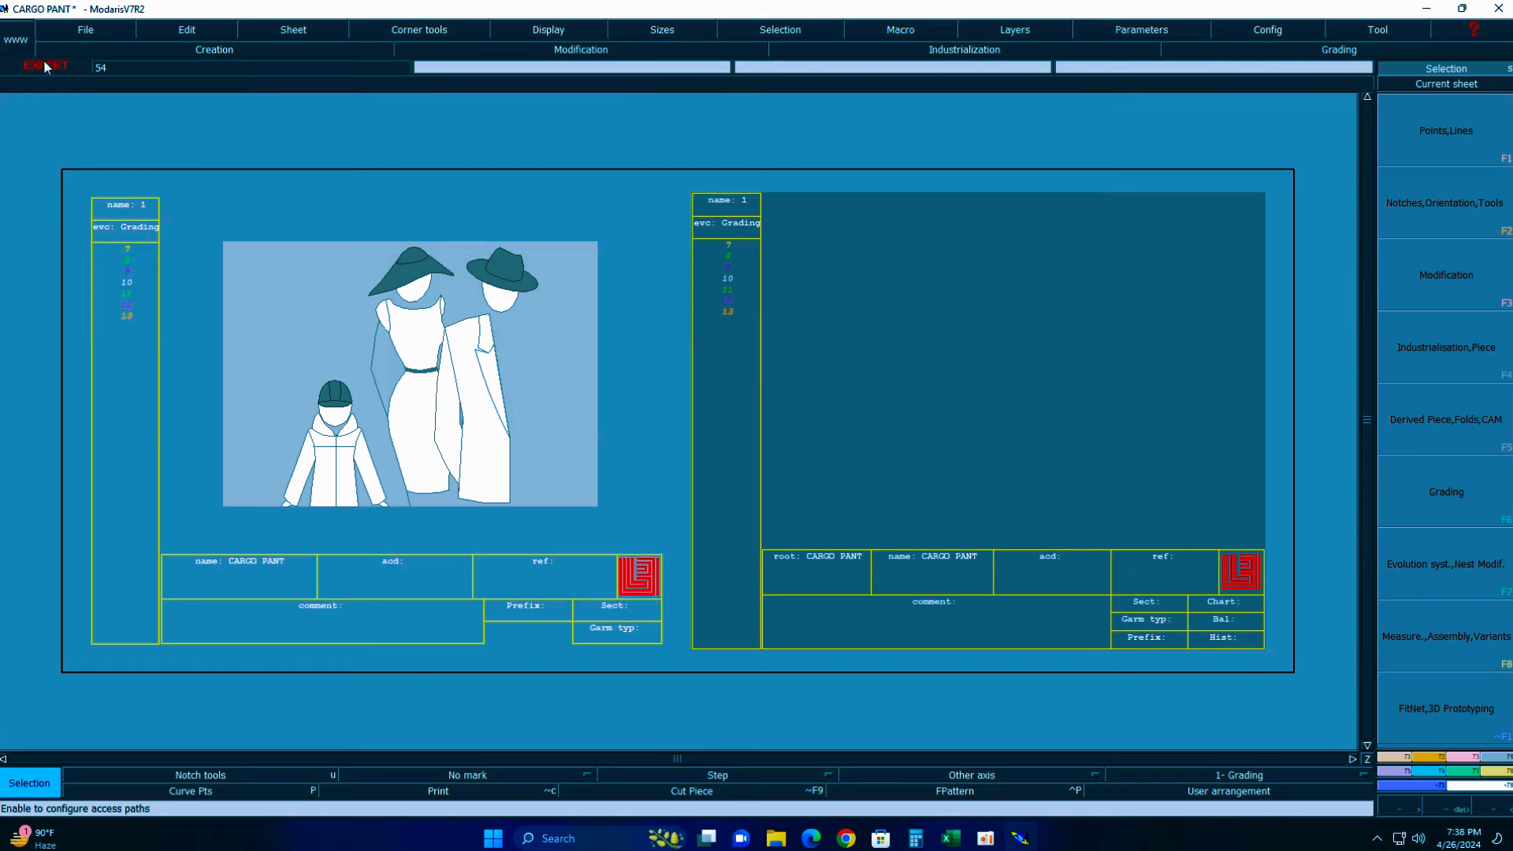
- Save the CARGO PANT model to its library, then save it again, overwriting the existing file
left_click(89, 30)
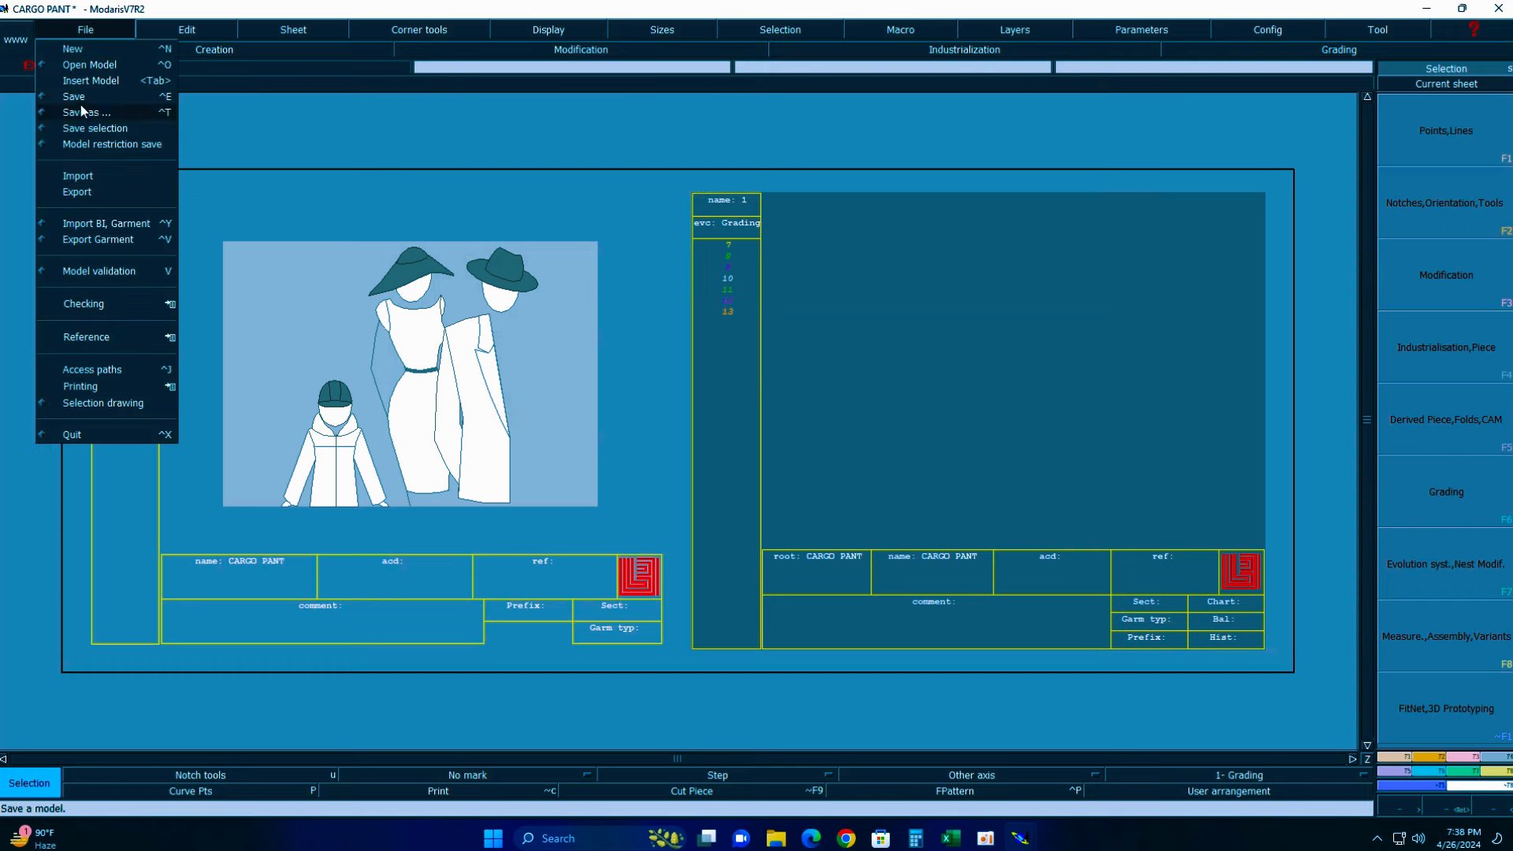
left_click(81, 99)
left_click(85, 30)
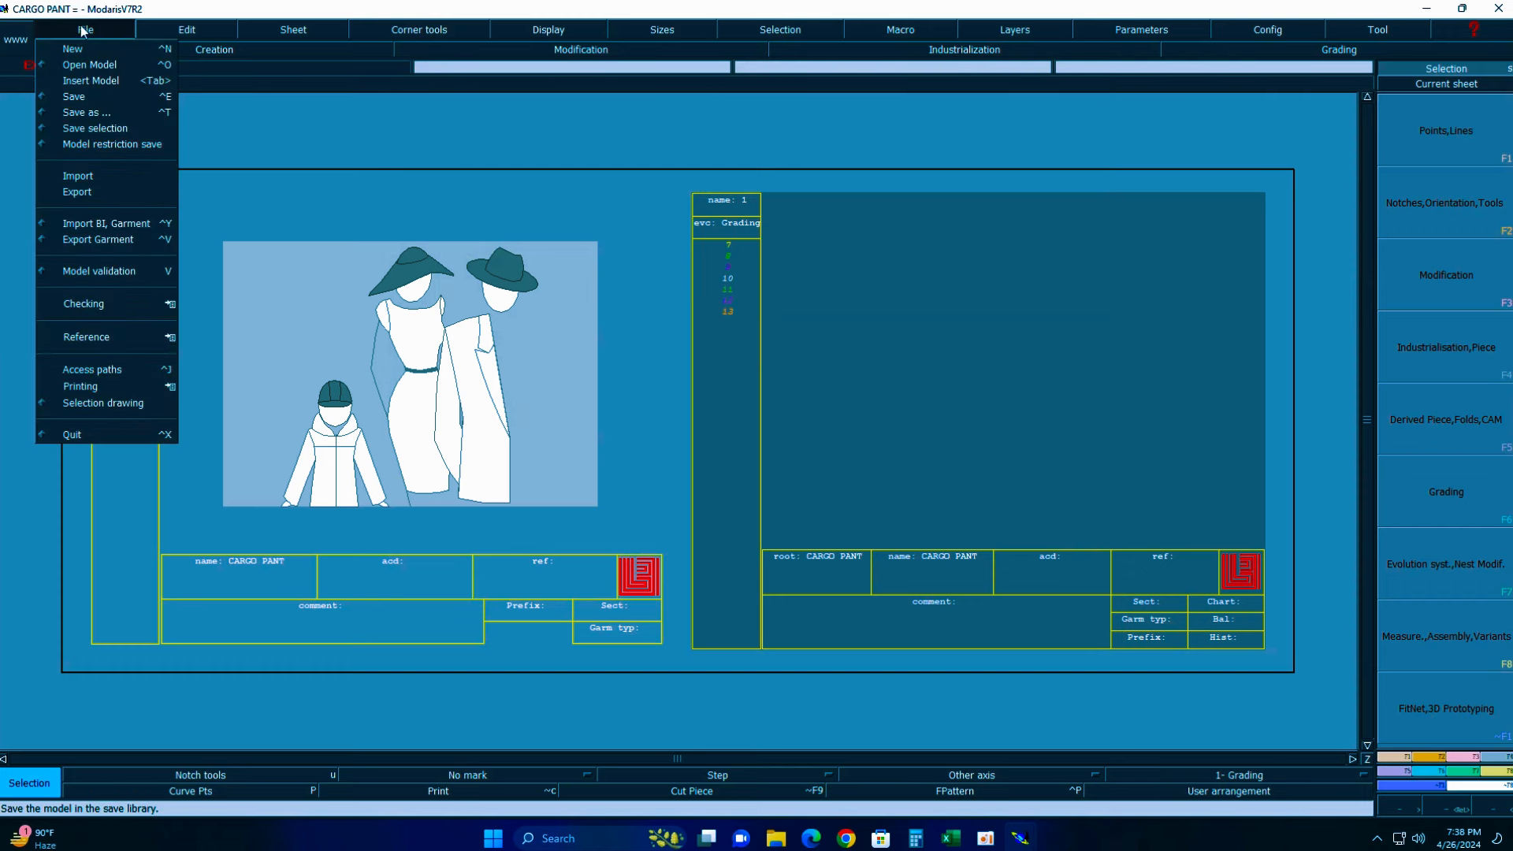
left_click(82, 96)
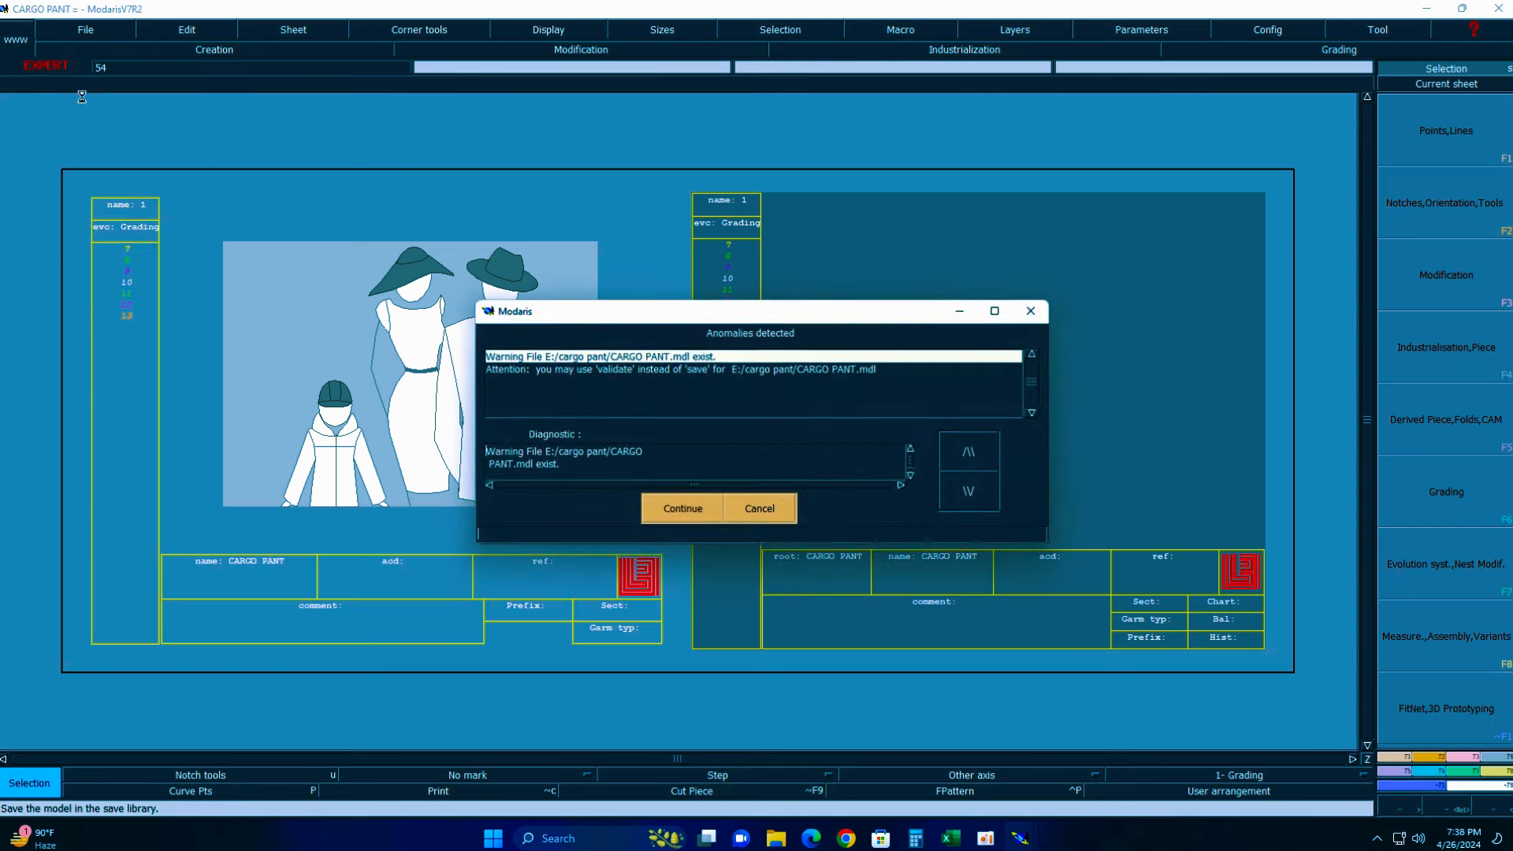
left_click(684, 510)
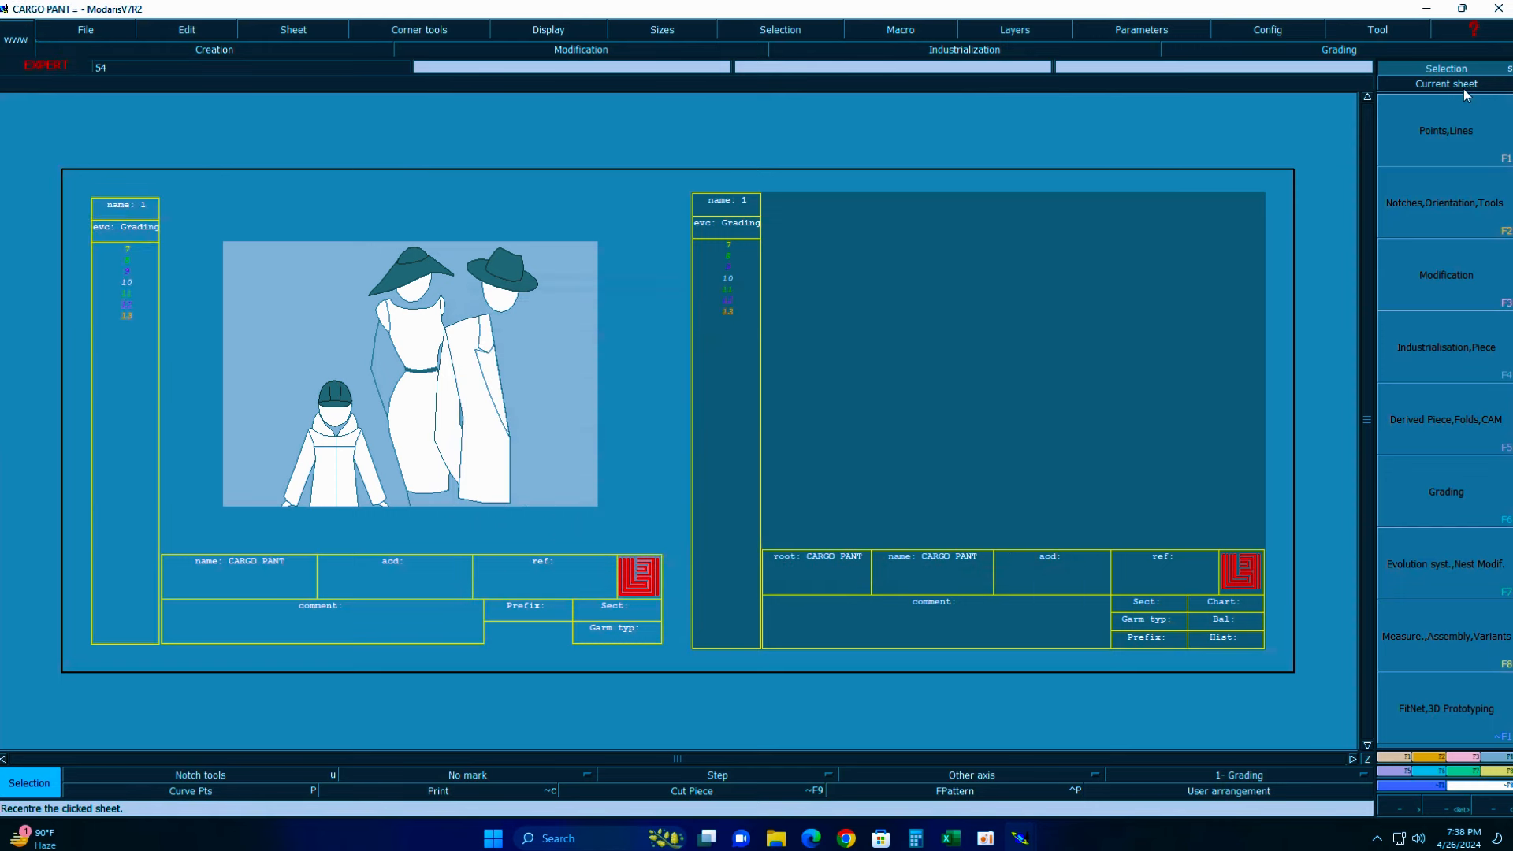
- Recentre the blank pattern sheet as the current sheet, then switch to Excel and deselect the picture beside the measurement chart
left_click(1034, 369)
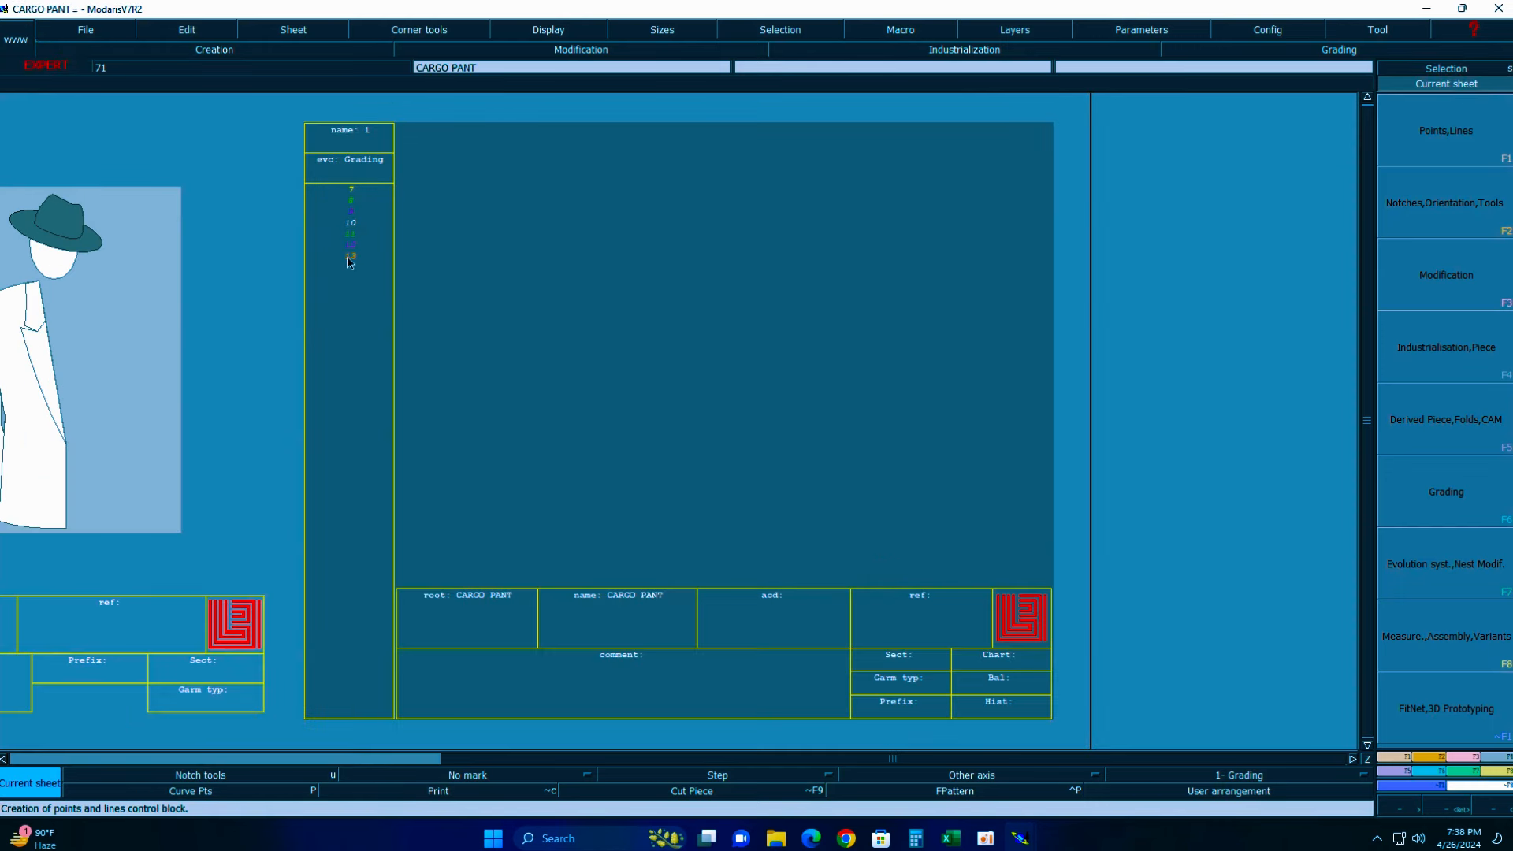
left_click(954, 839)
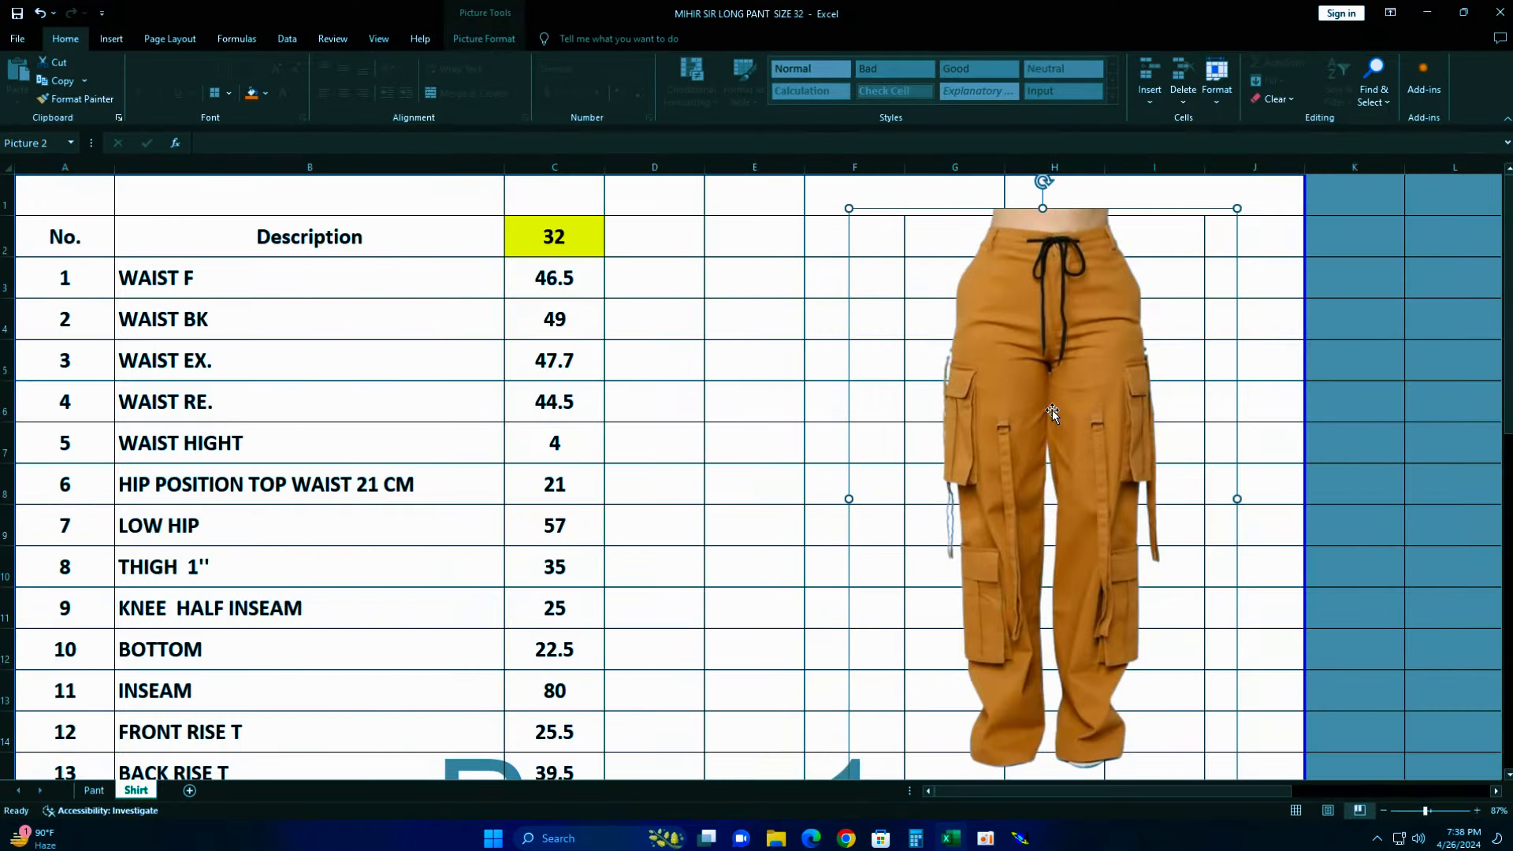
left_click(1292, 432)
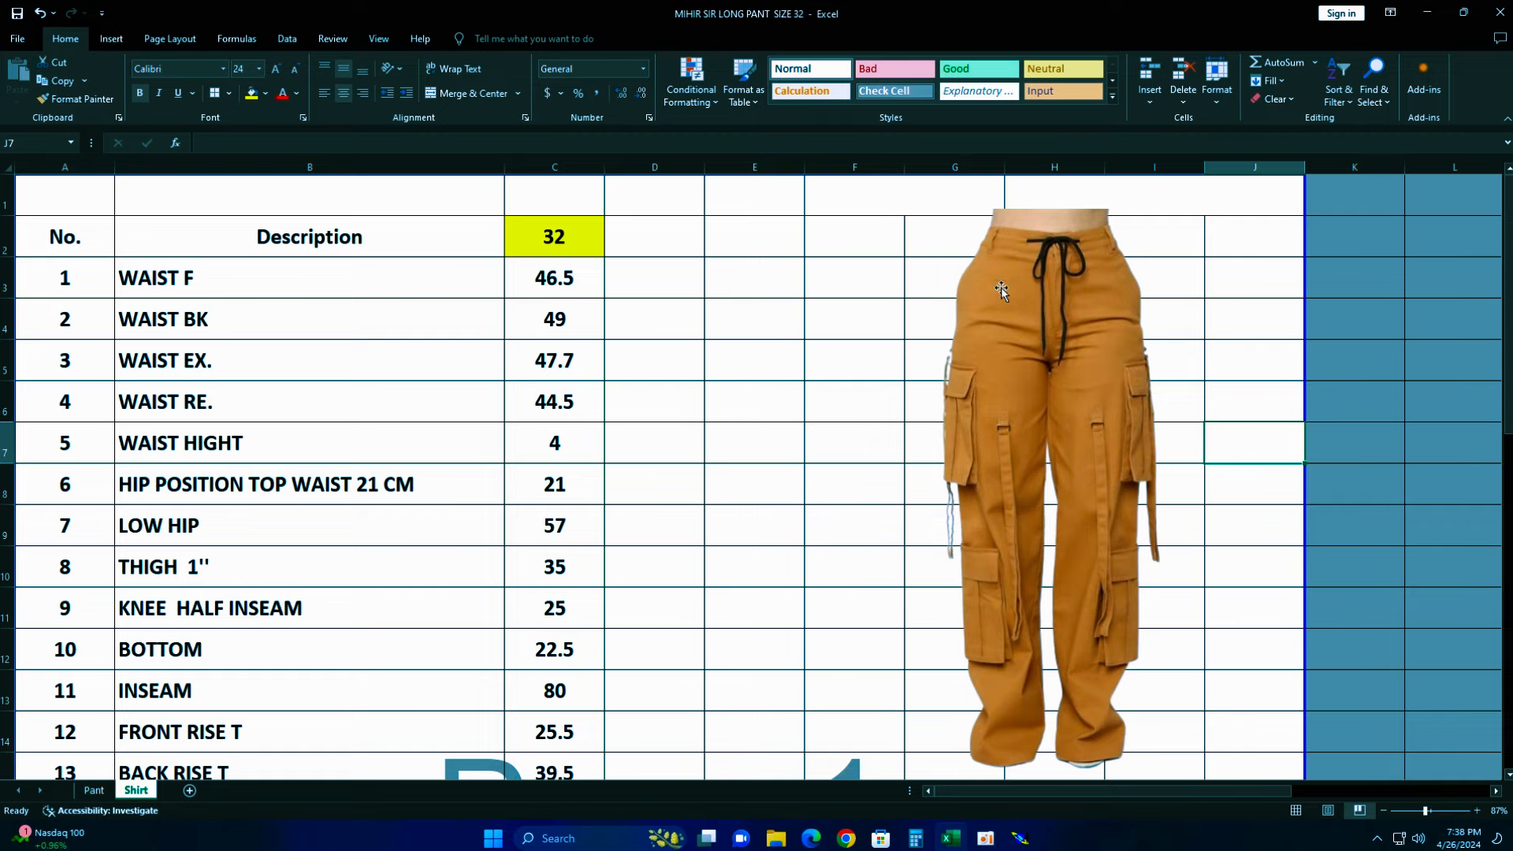
scroll(535, 381, "down", 1)
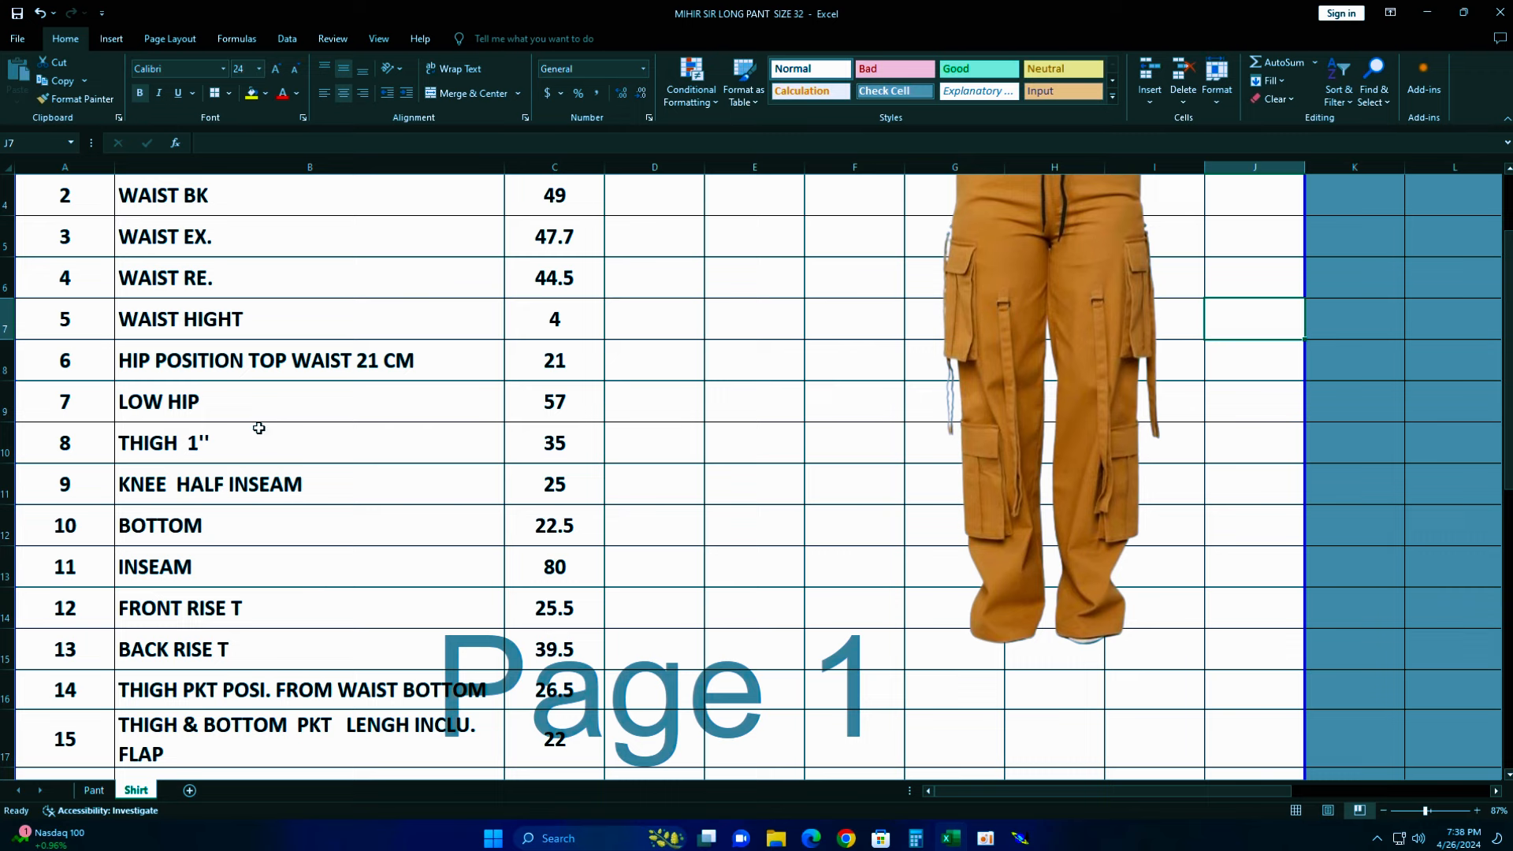
left_click(4, 400)
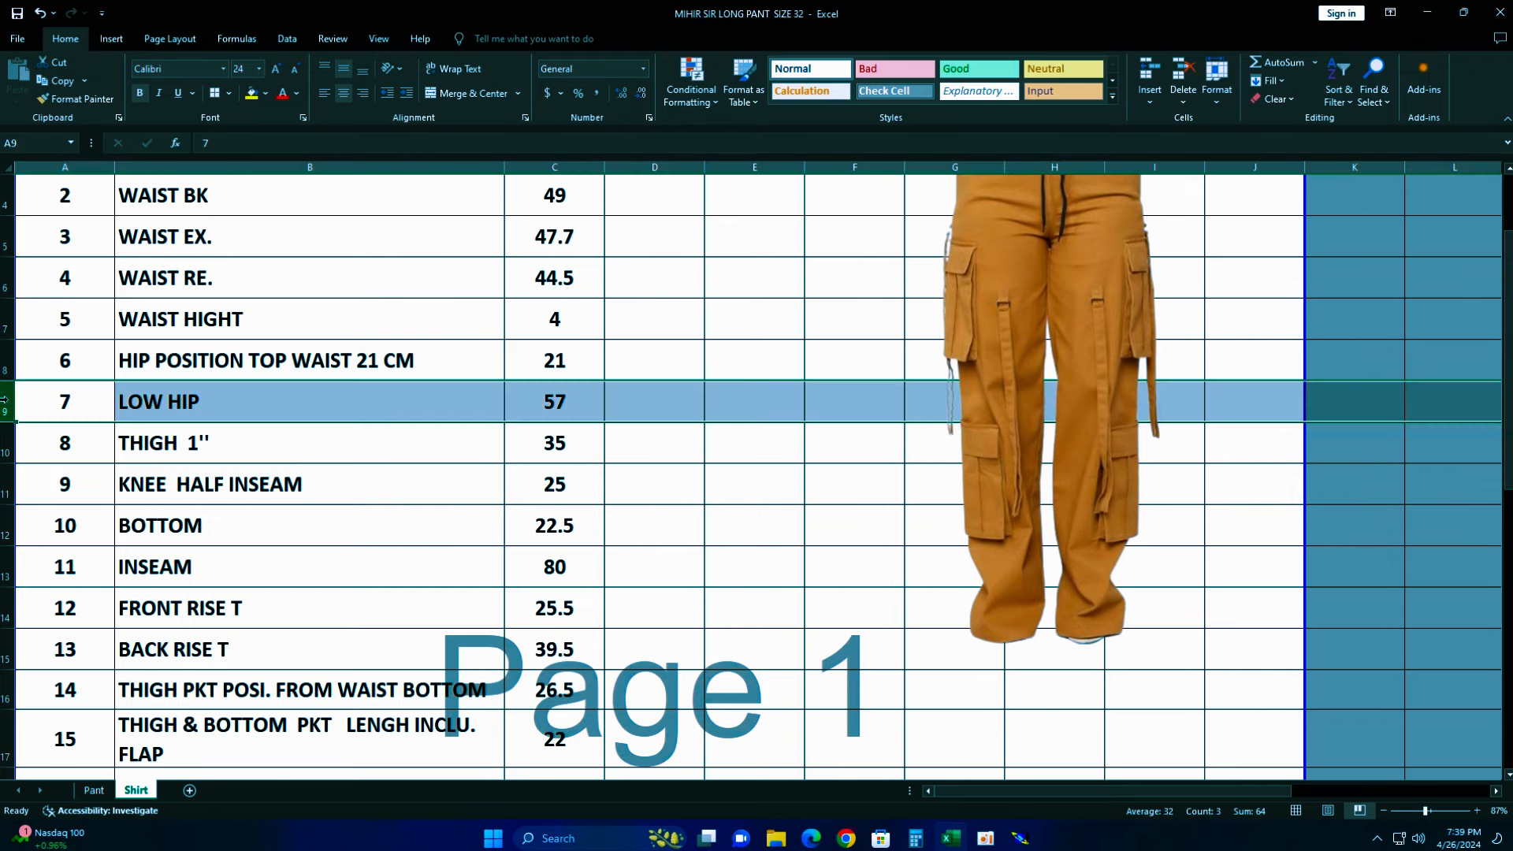
left_click(266, 94)
left_click(291, 217)
left_click(662, 360)
left_click(640, 402)
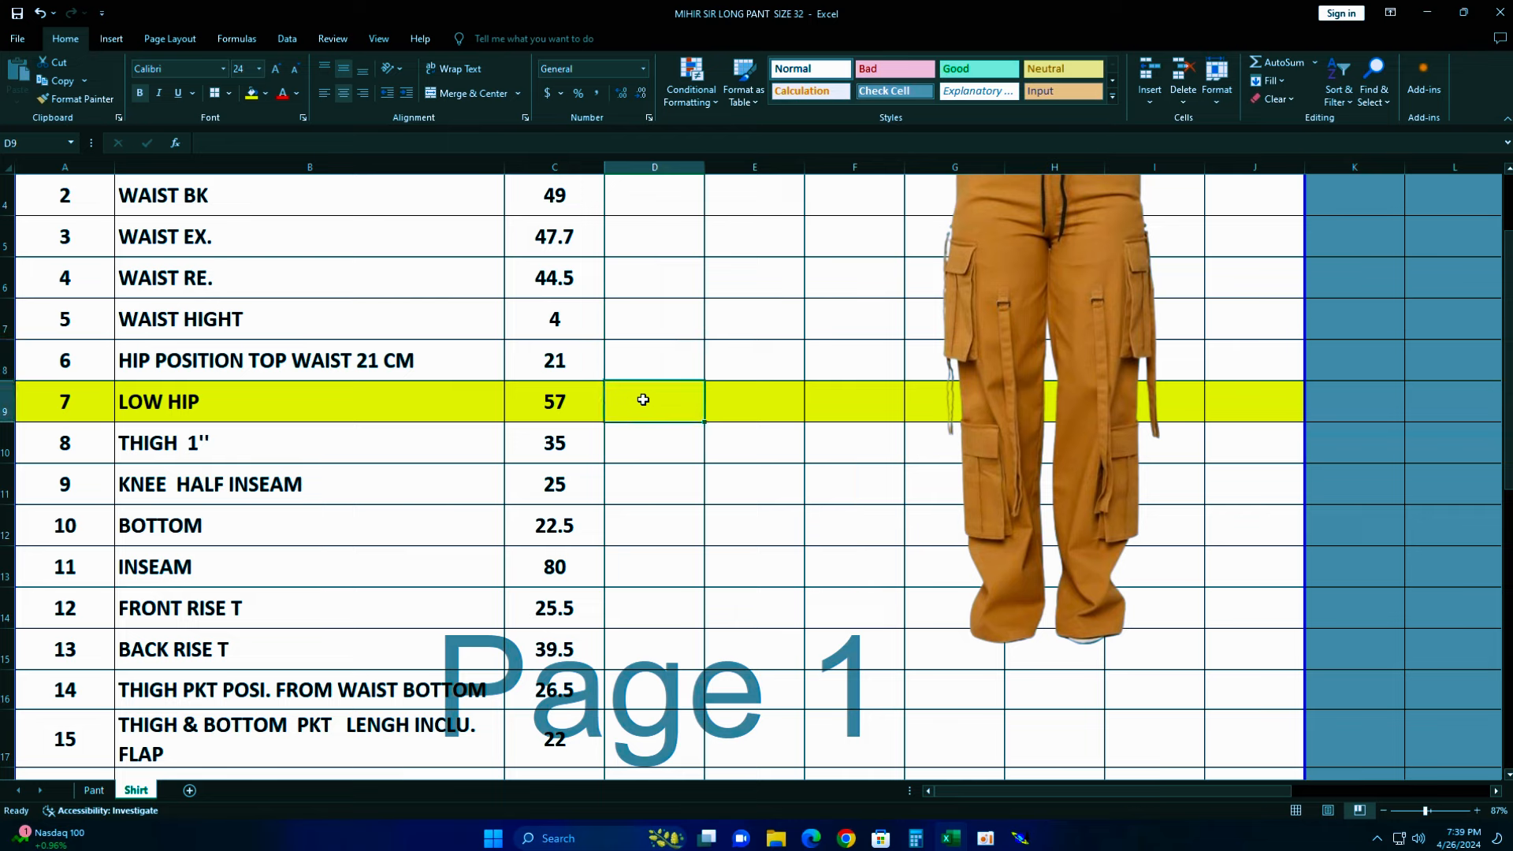
key("ctrl+z")
left_click(664, 491)
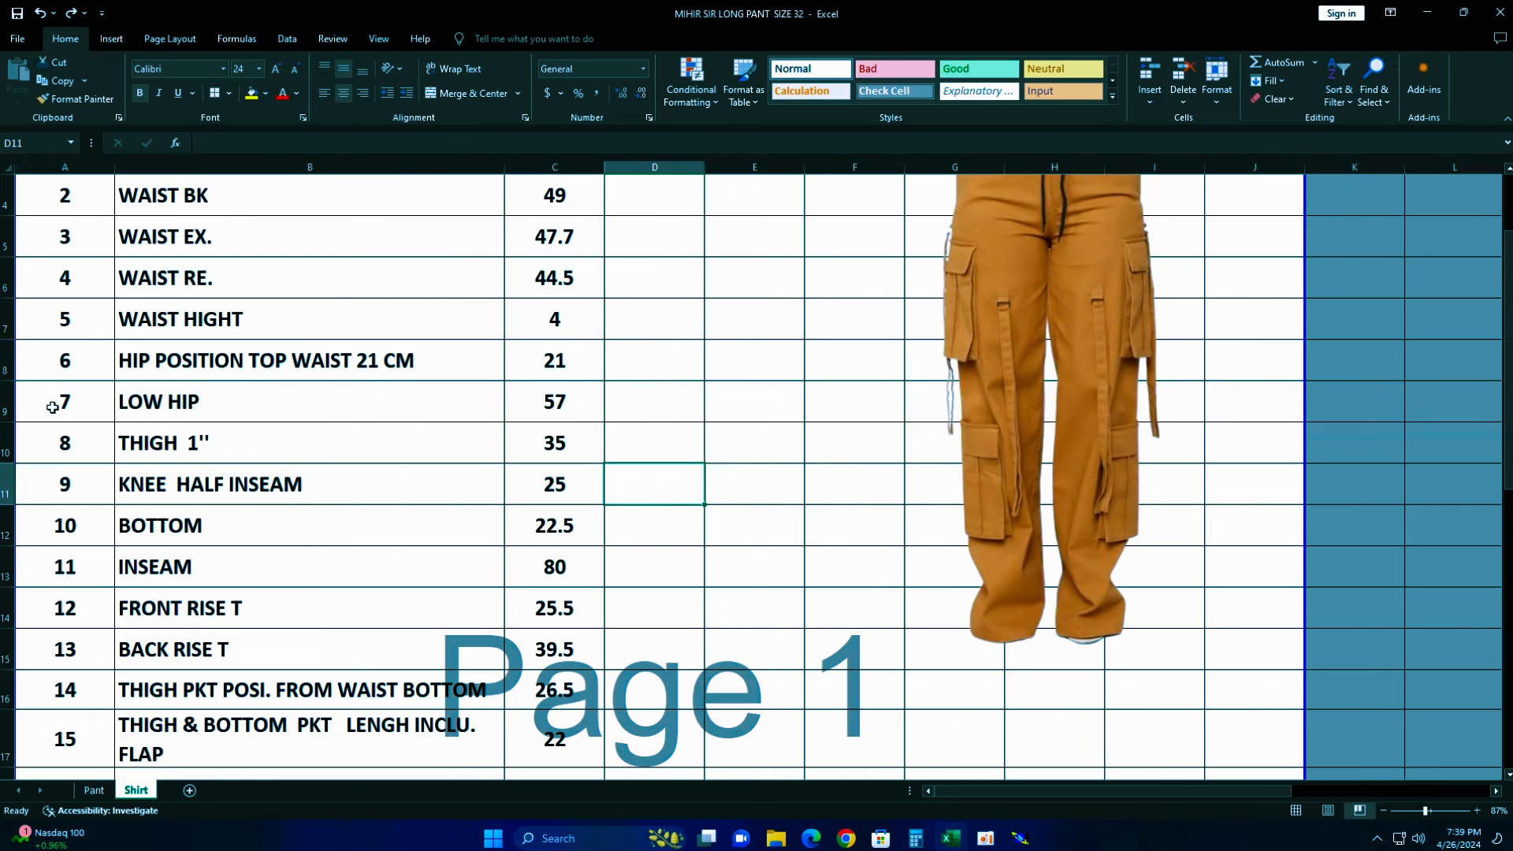
- Highlight the LOW HIP row's number, description and value cells (A9:C9) with a yellow fill
left_click_drag(36, 402, 535, 404)
left_click(251, 93)
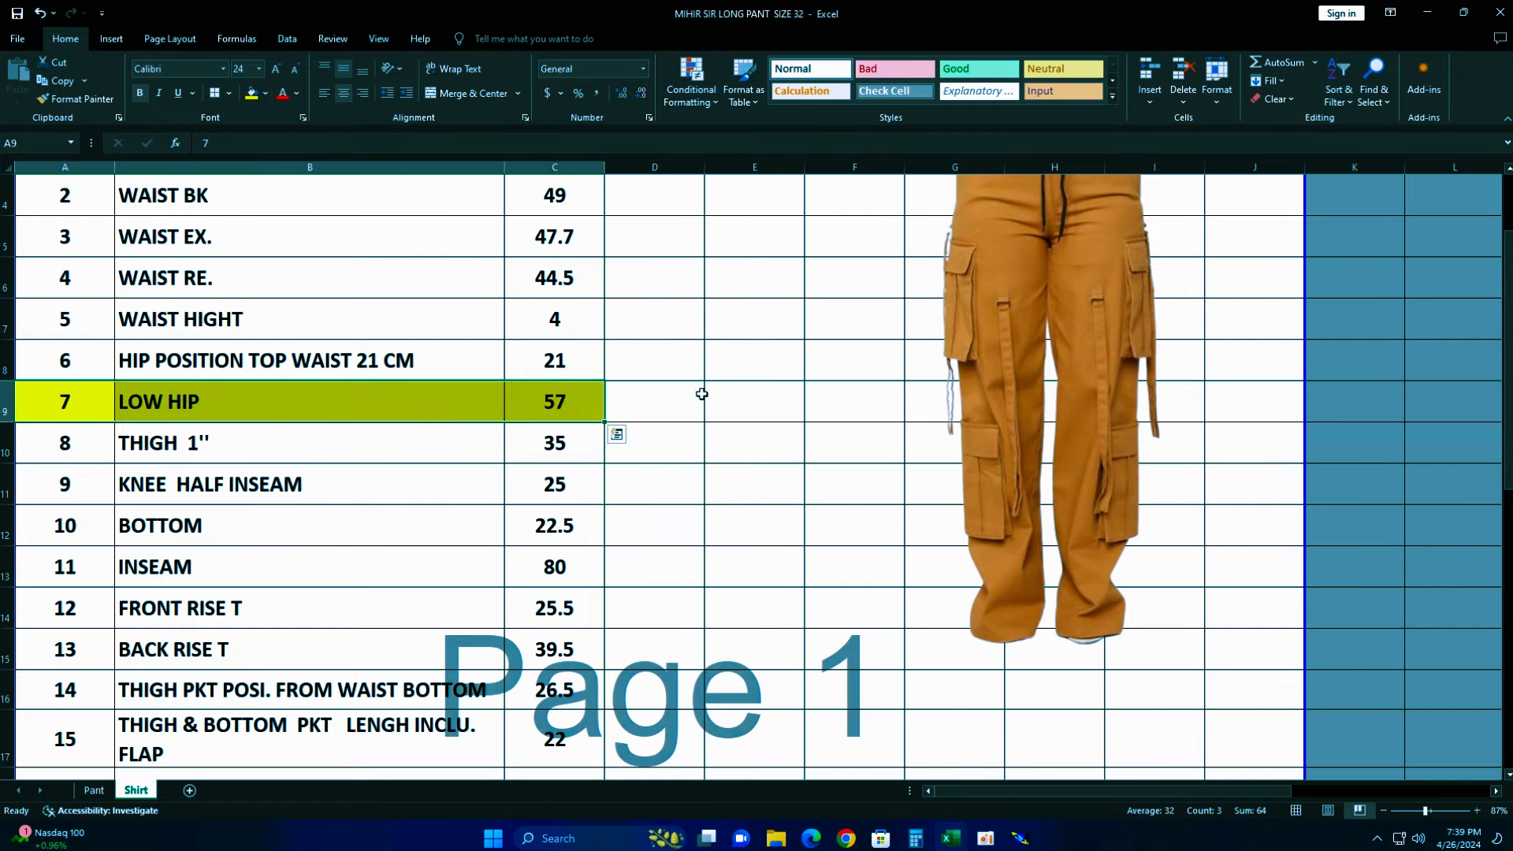
left_click(661, 408)
- Enter the formula =C9-2.5 in cell D9, beside the LOW HIP value
scroll(938, 543, "up", 1)
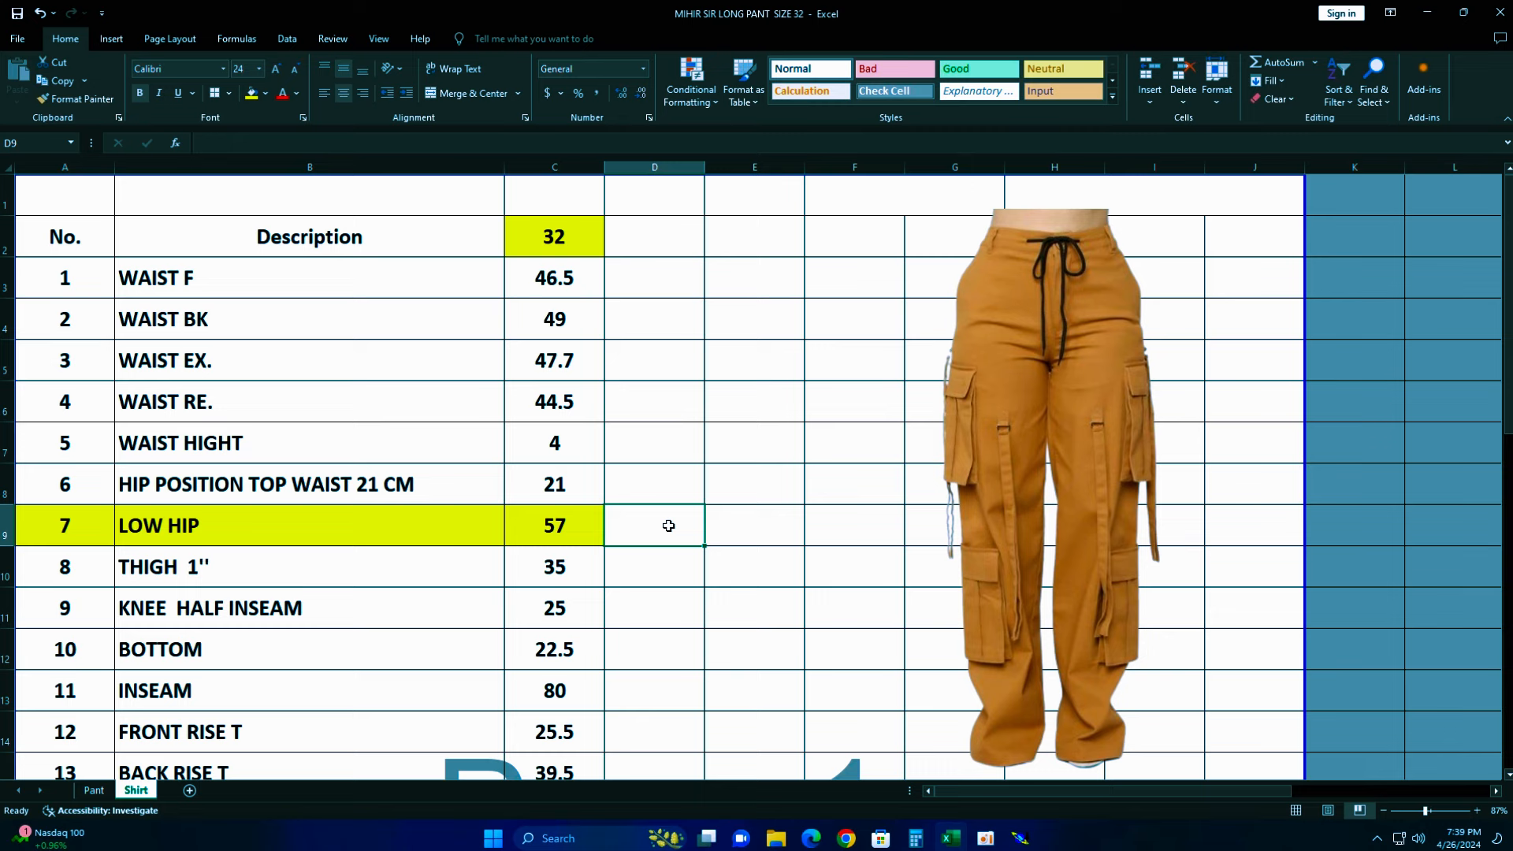
type("=")
left_click(560, 527)
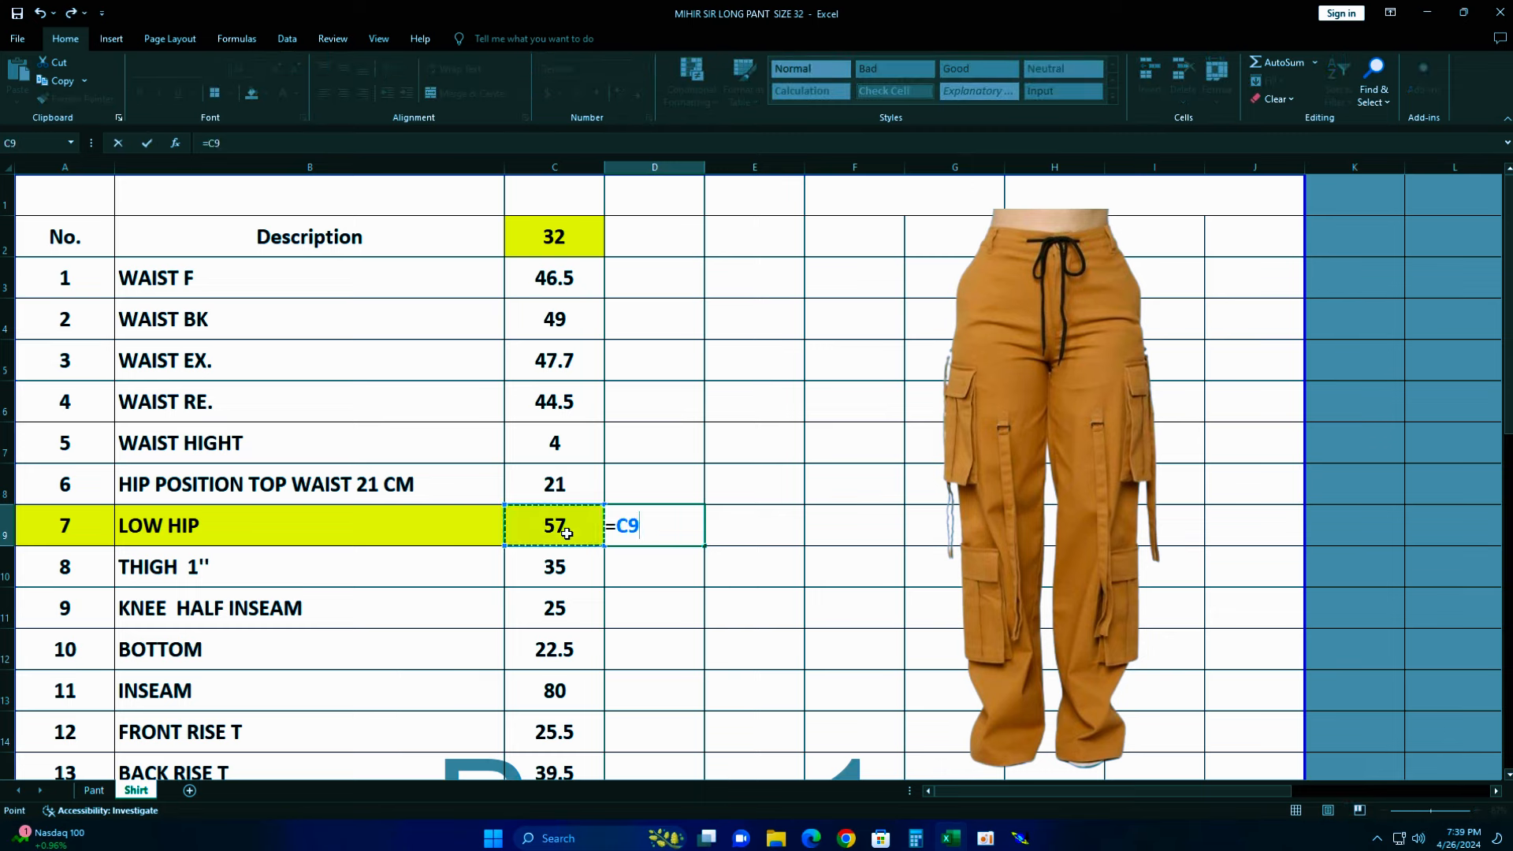
type("-2.5")
key("Return")
left_click(669, 533)
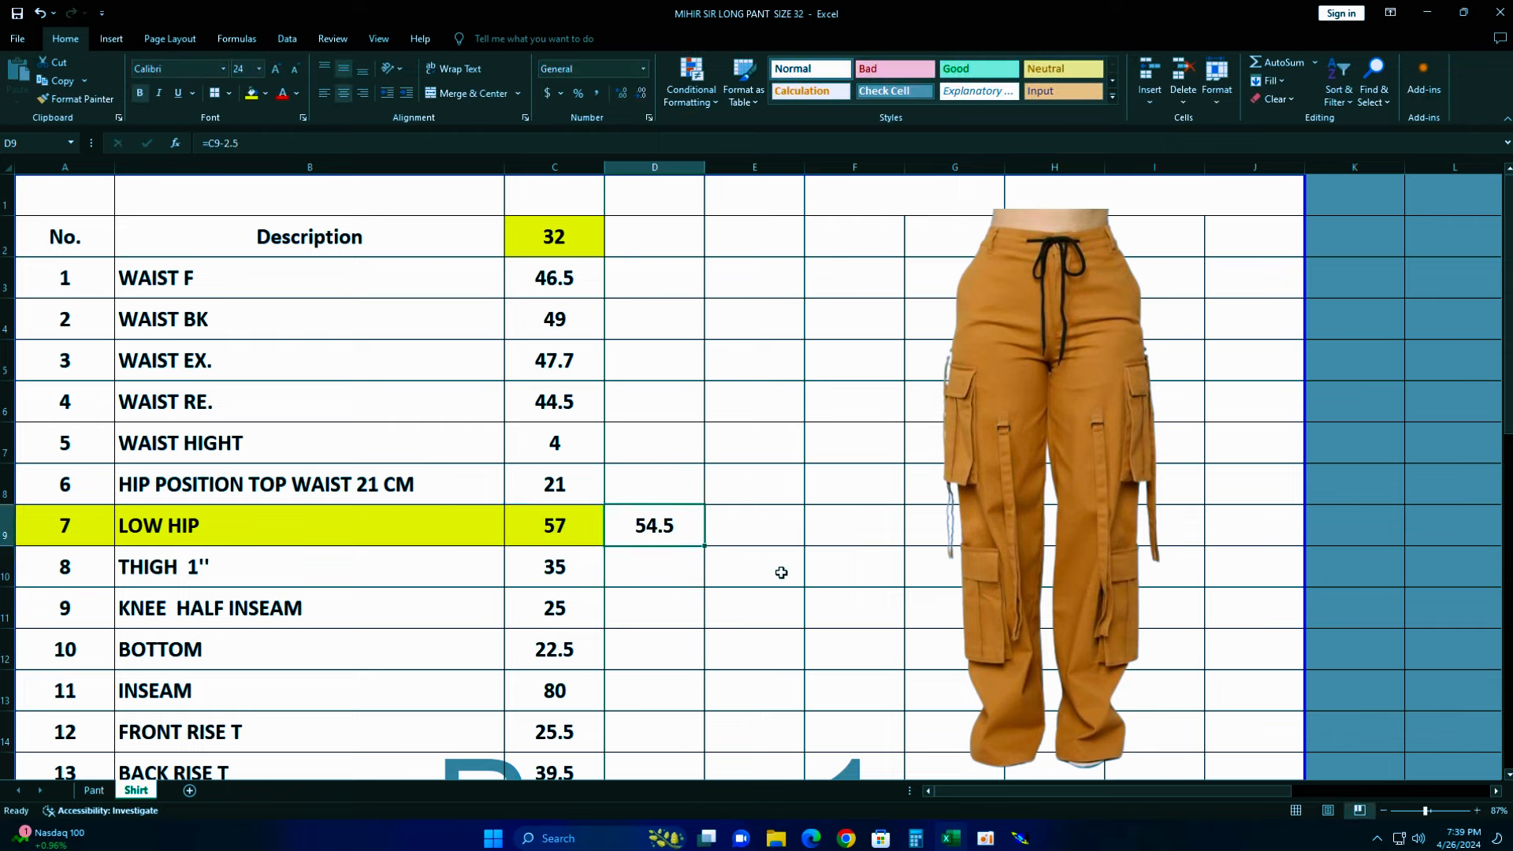
- Enter the formula =D9/2 in cell E9 to halve the reduced low hip value
left_click(741, 524)
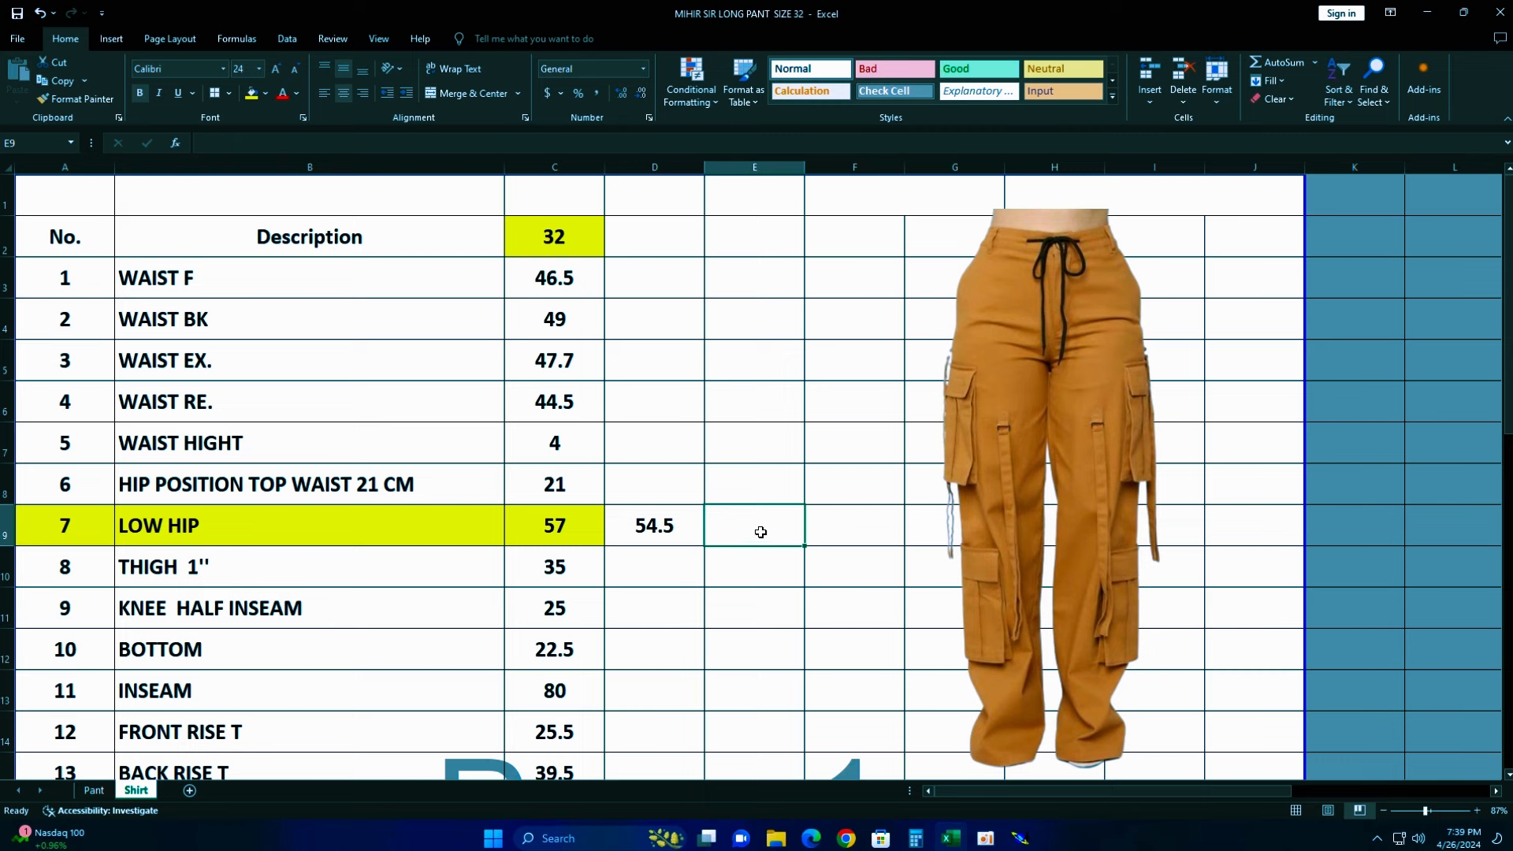
type("=")
left_click(670, 533)
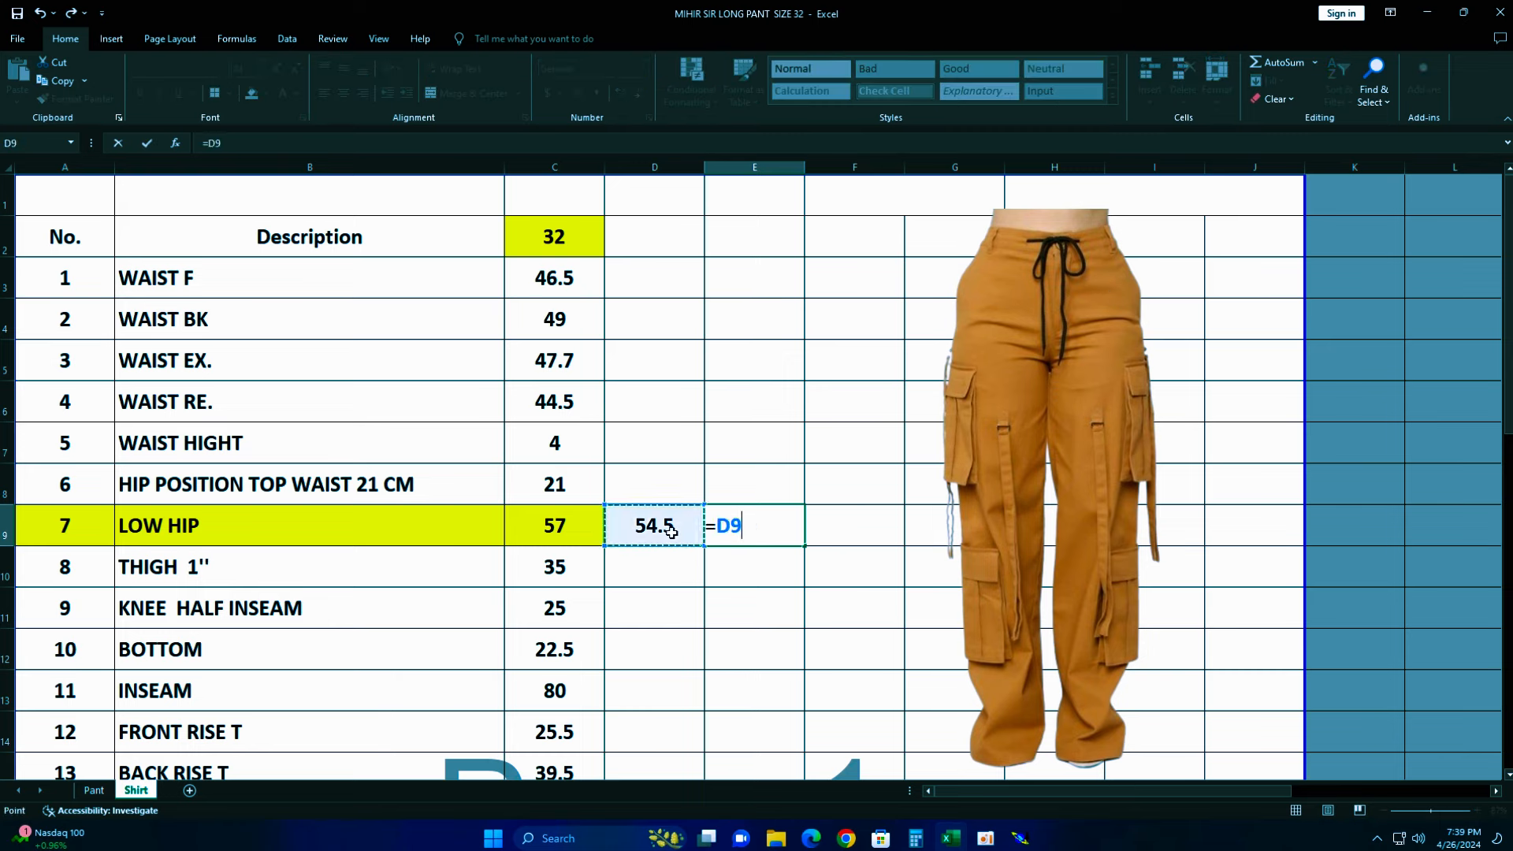
type("/2")
key("Return")
left_click(773, 532)
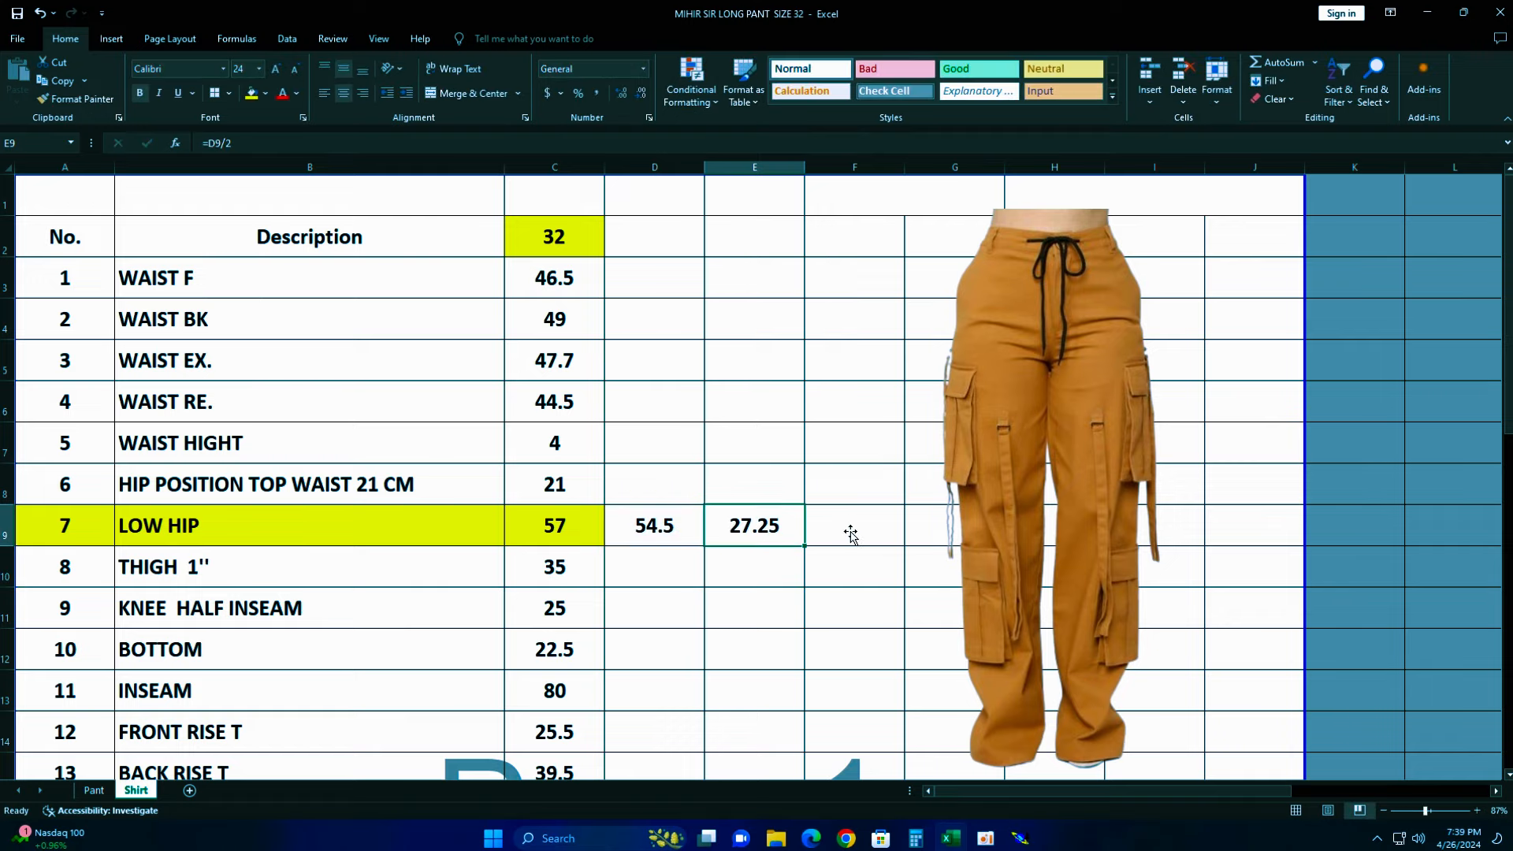
- Highlight the INSEAM row's number, description and value cells (A13:C13) with a yellow fill
scroll(725, 528, "down", 1)
scroll(728, 529, "down", 1)
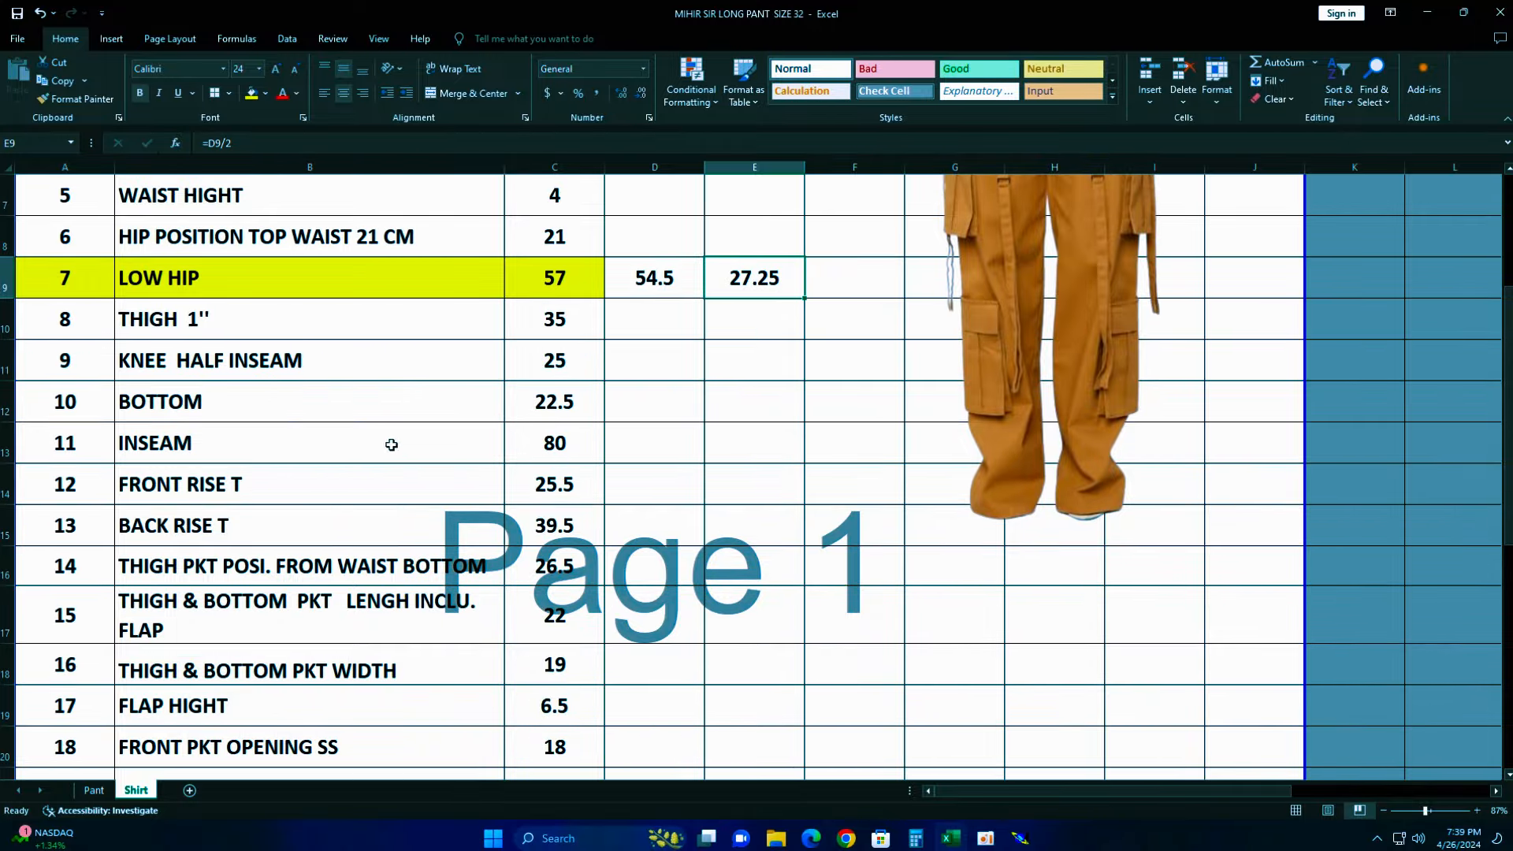
left_click_drag(49, 445, 535, 446)
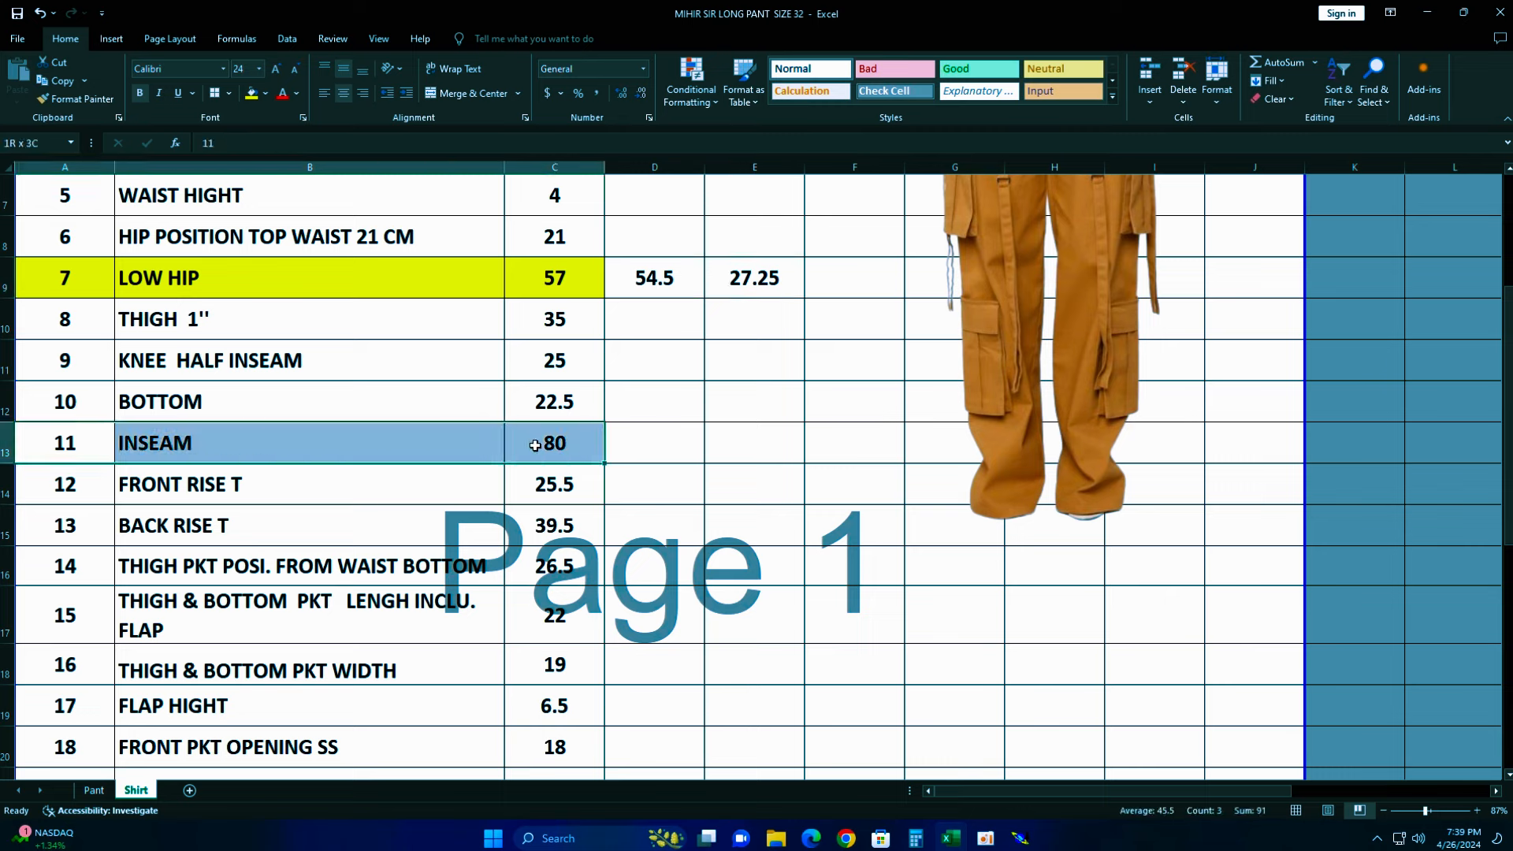
left_click(251, 93)
left_click(640, 454)
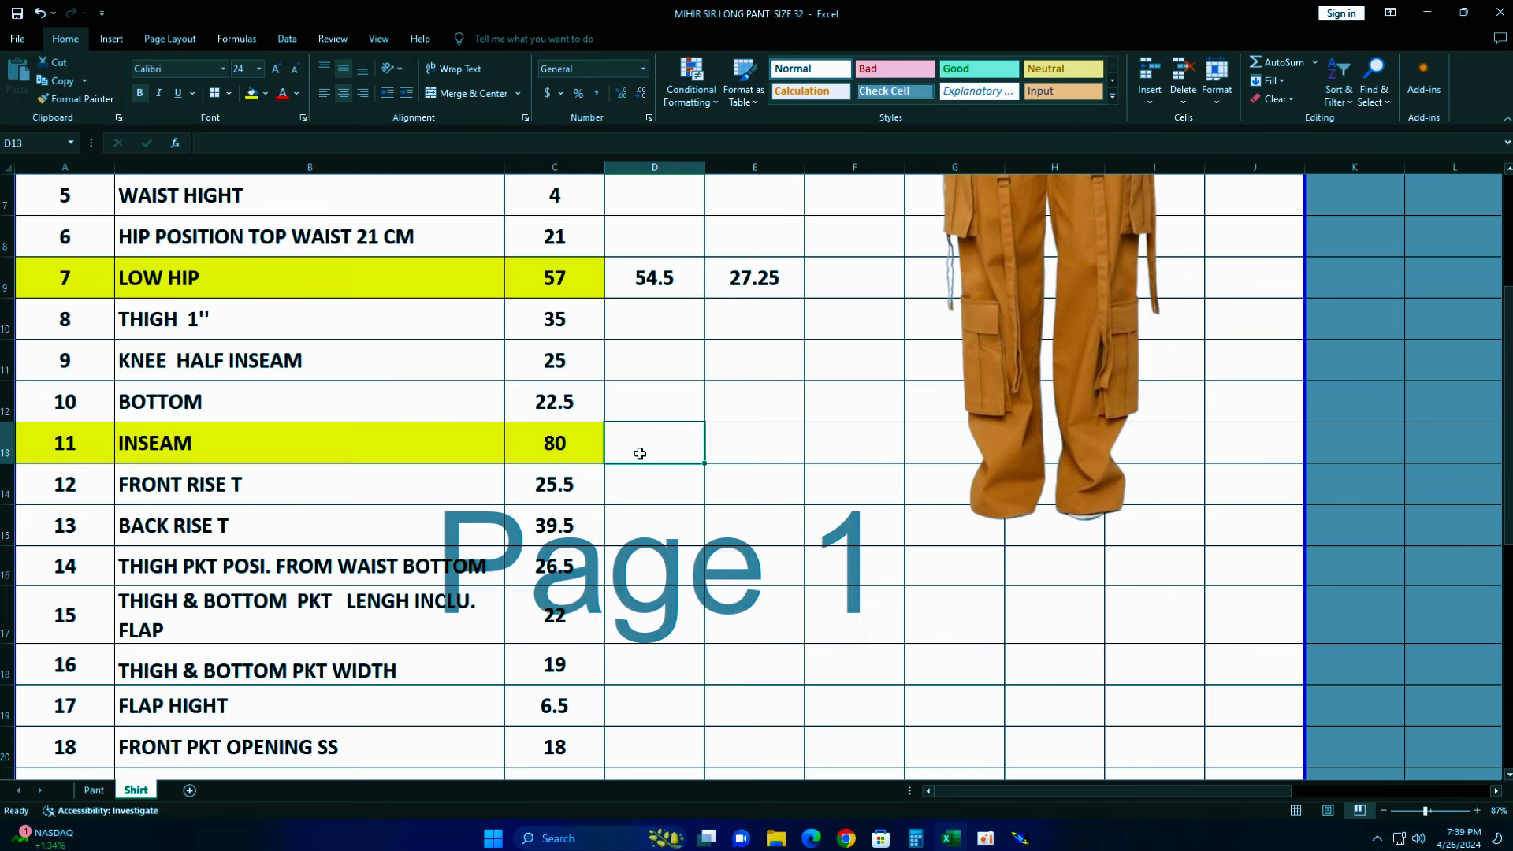
- Enter the formula =C13+C14 in cell D13 to add the front rise to the inseam
type("=")
left_click(581, 449)
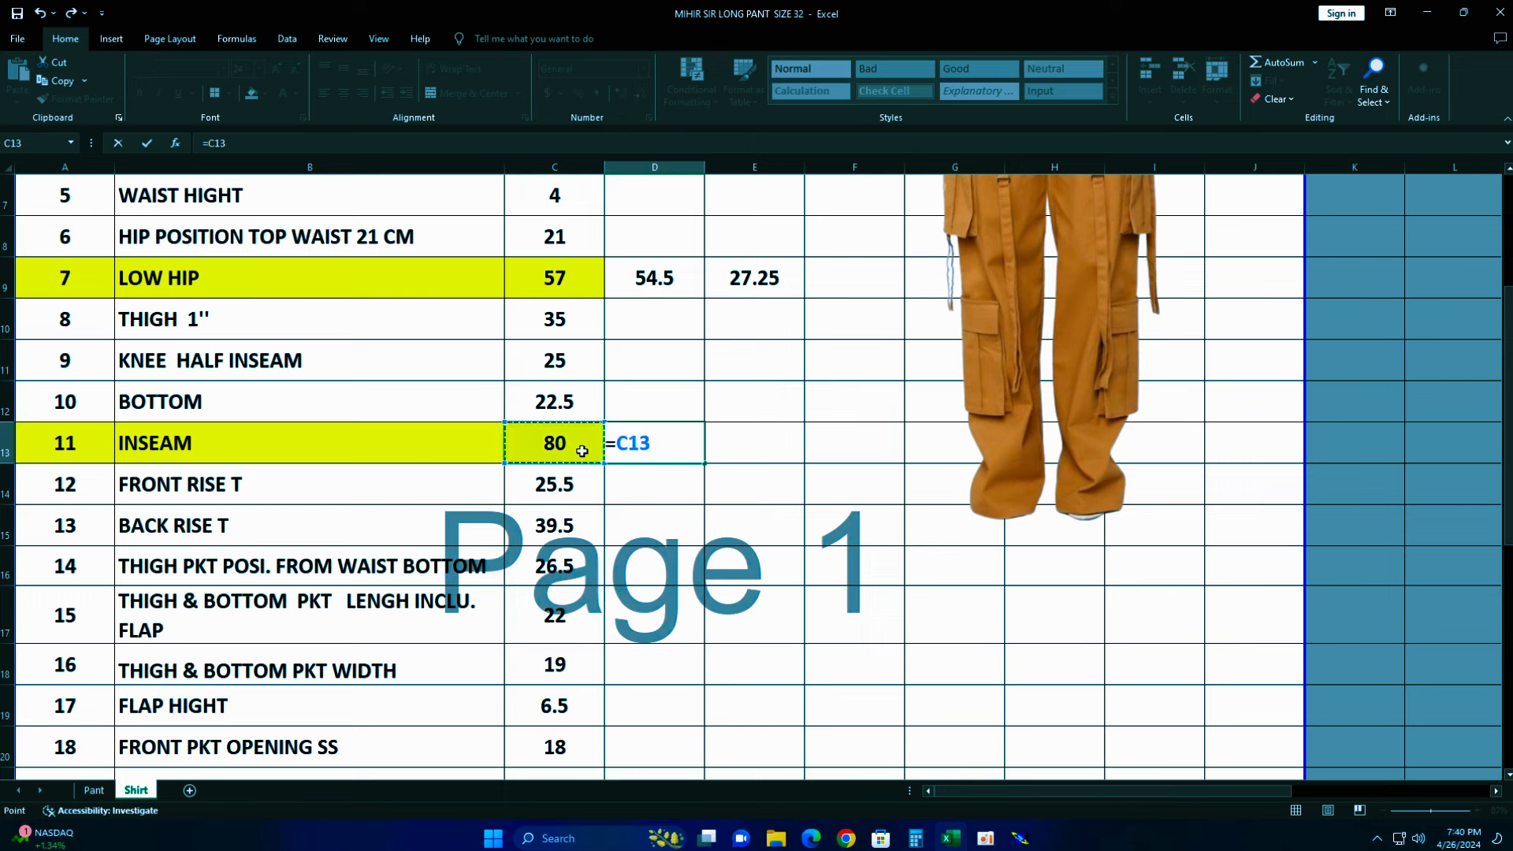
type("+")
left_click(585, 490)
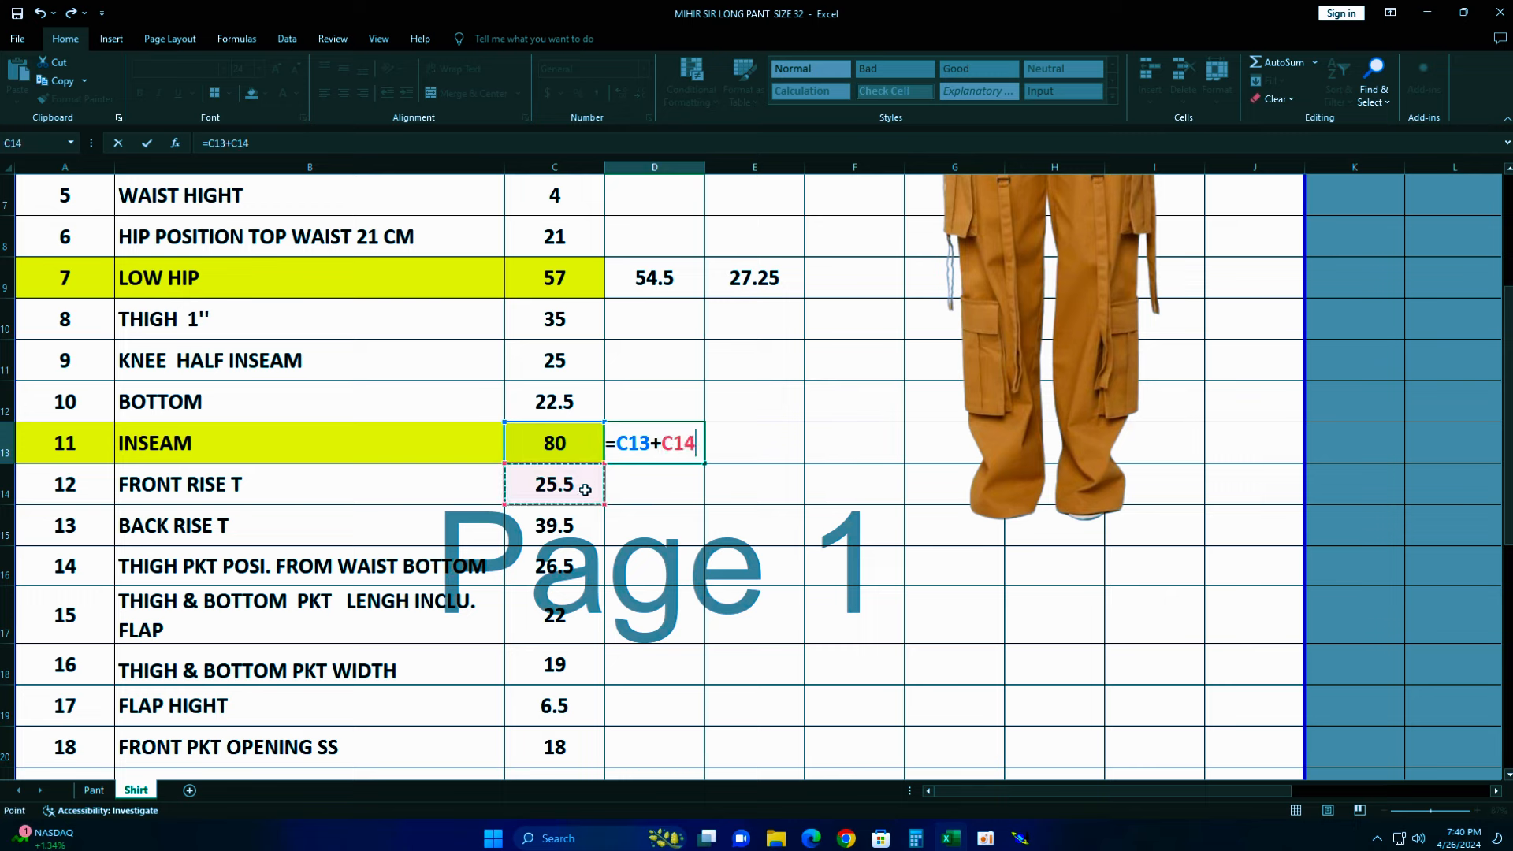
key("Return")
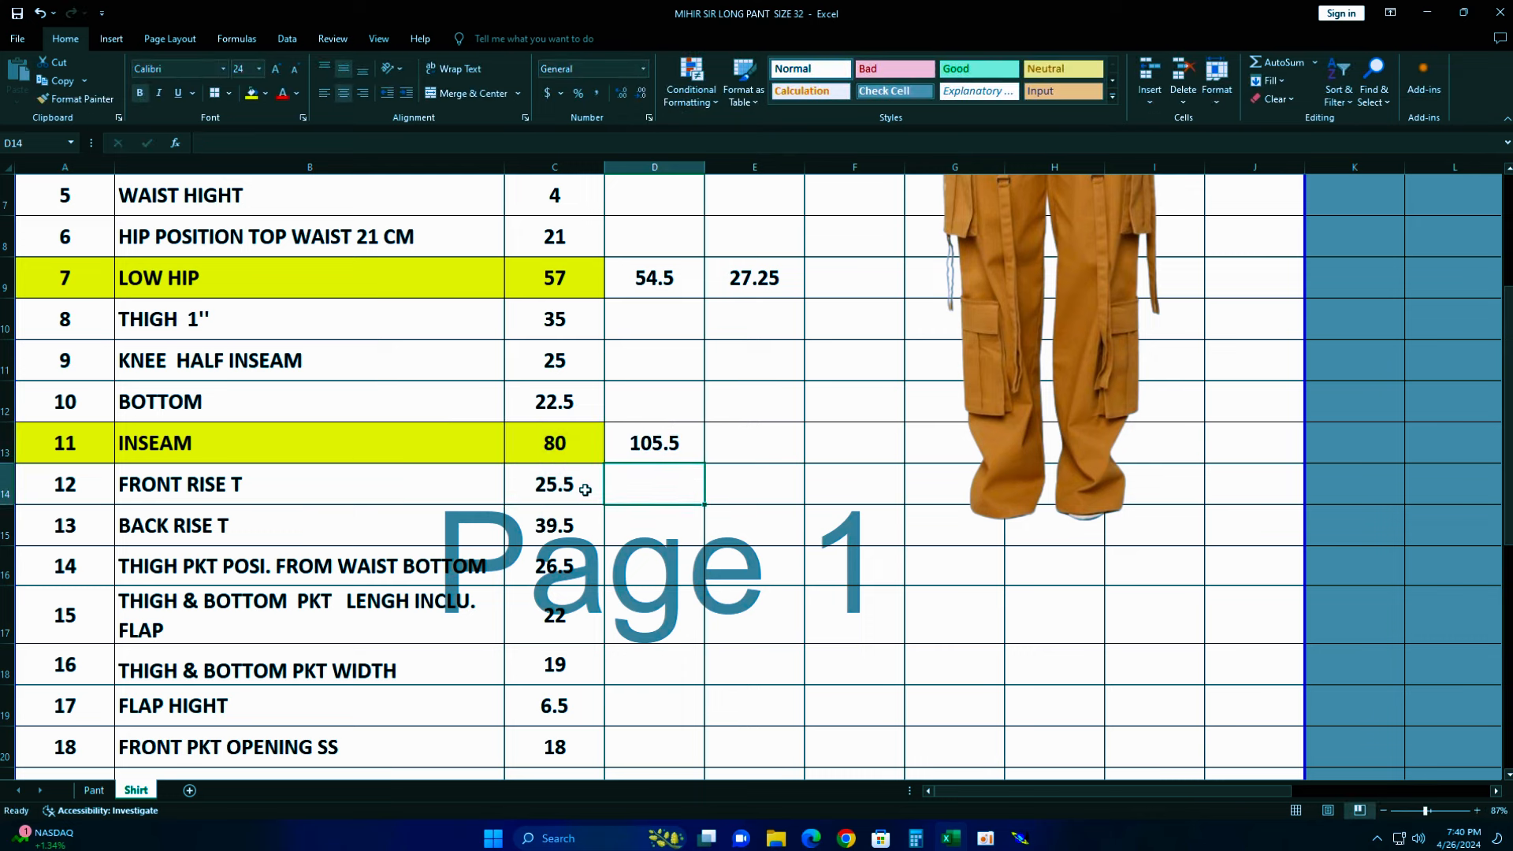
left_click(686, 453)
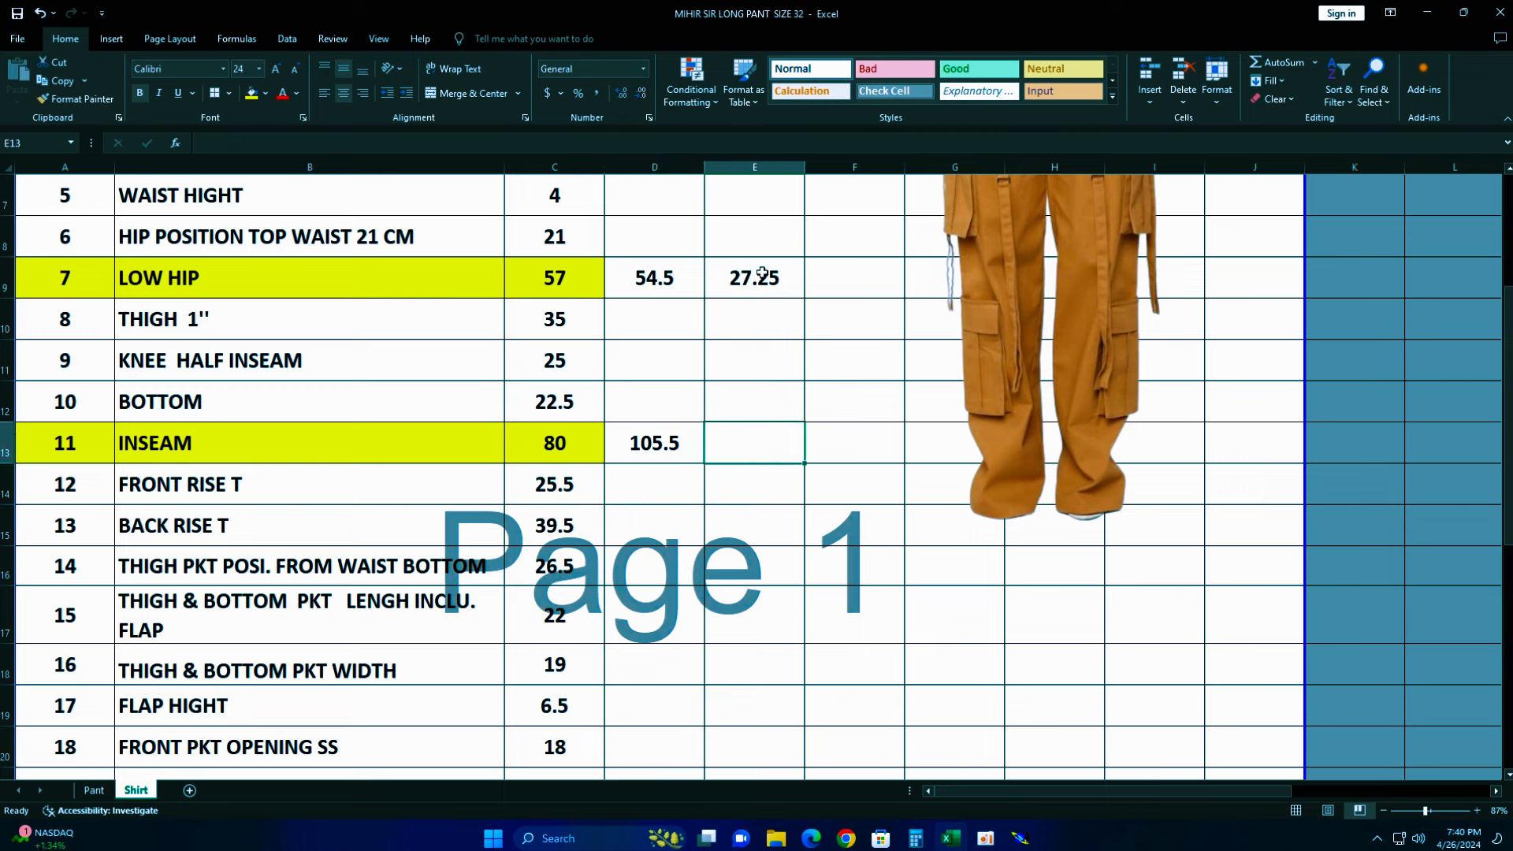
- Fill the two calculated cells, E9 for the low hip and D13 for the inseam, with green
left_click(761, 271)
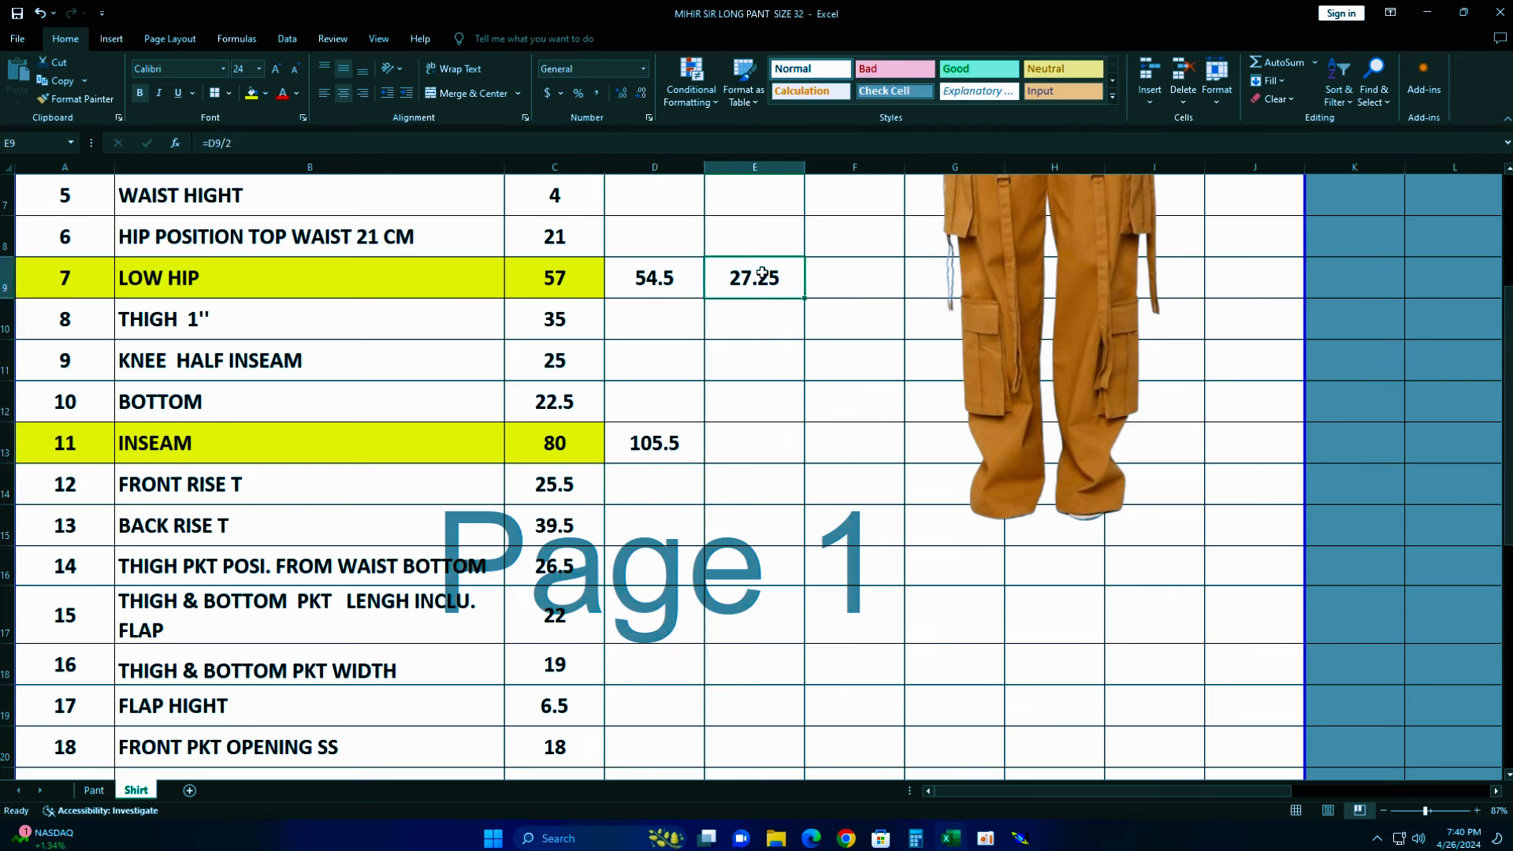
left_click(268, 94)
left_click(318, 218)
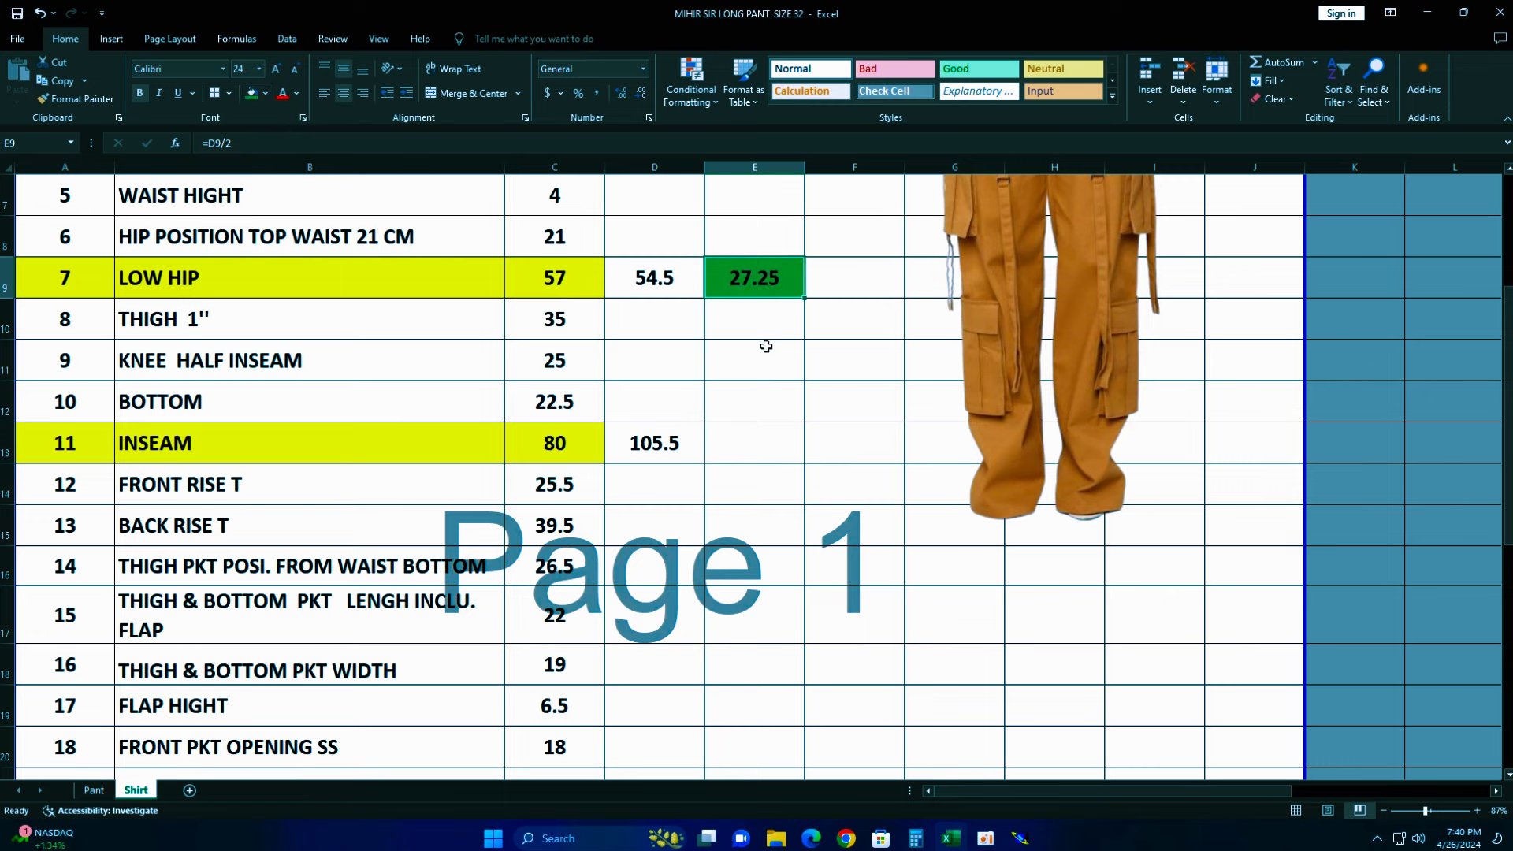
left_click(674, 433)
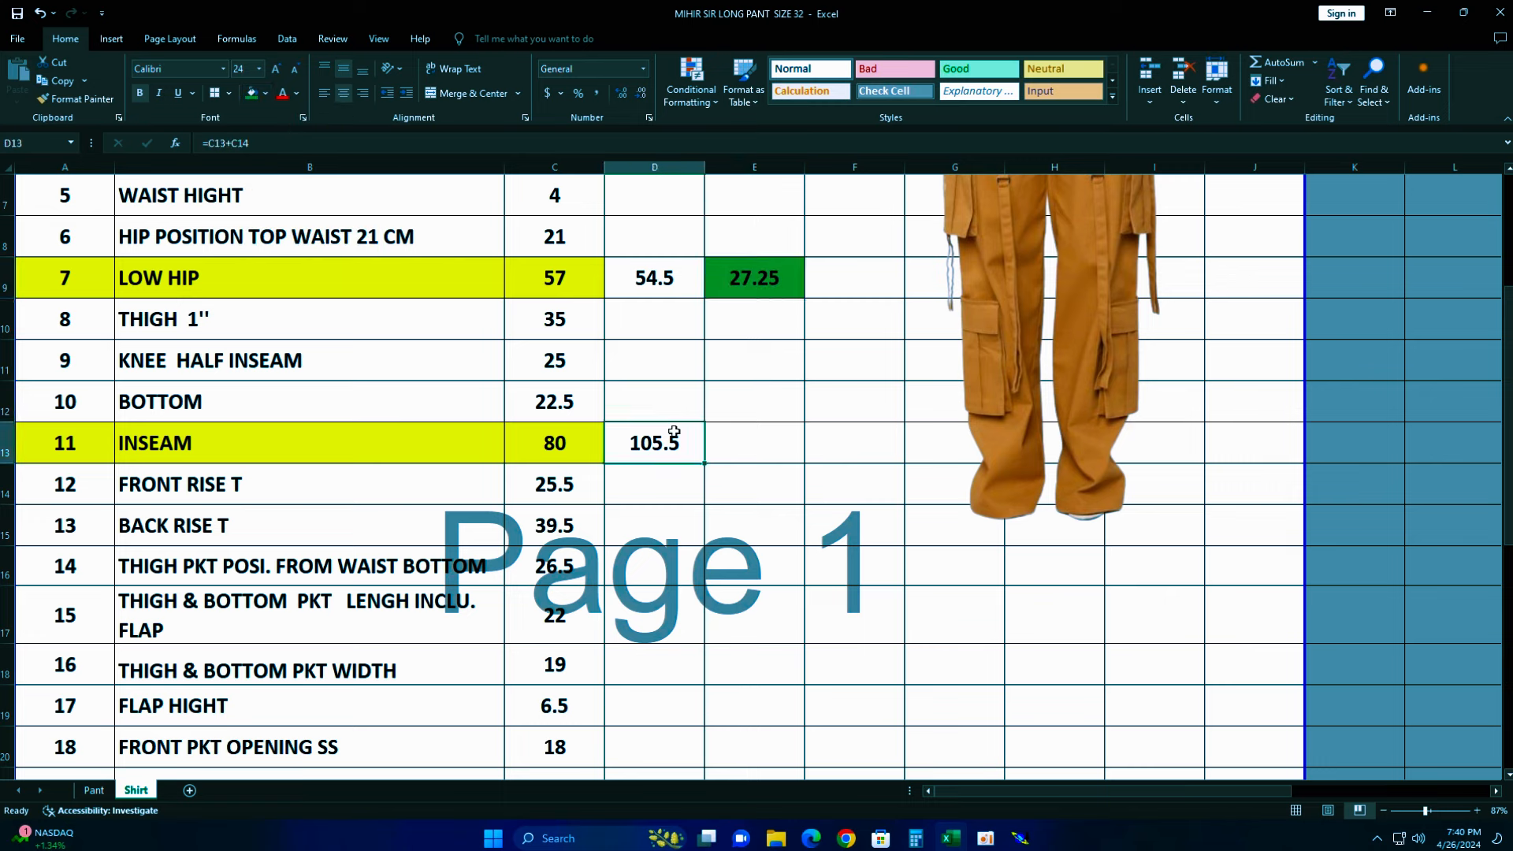
left_click(266, 94)
left_click(319, 218)
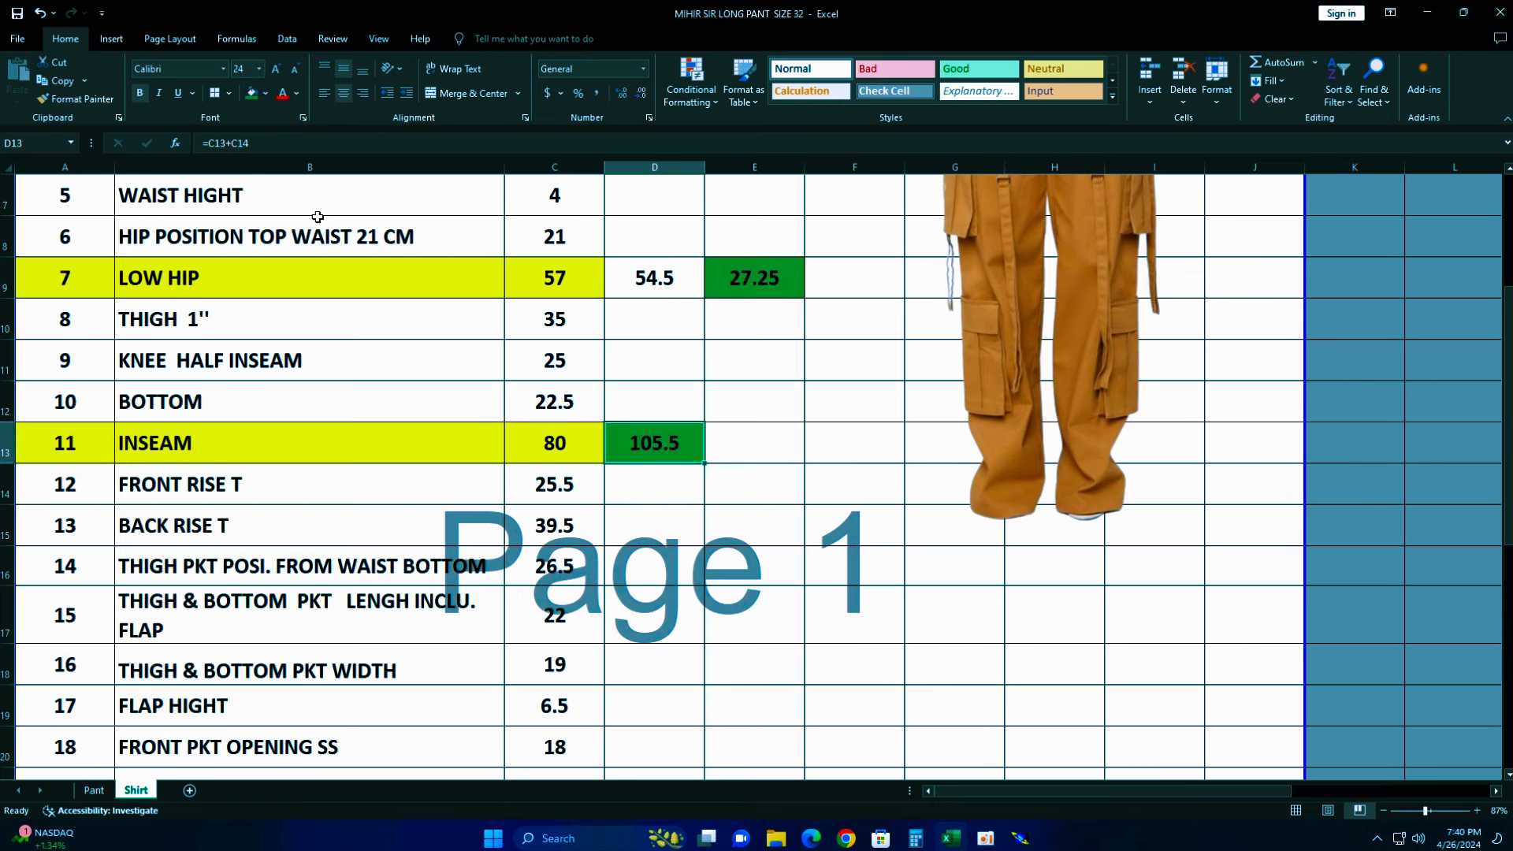
left_click(773, 476)
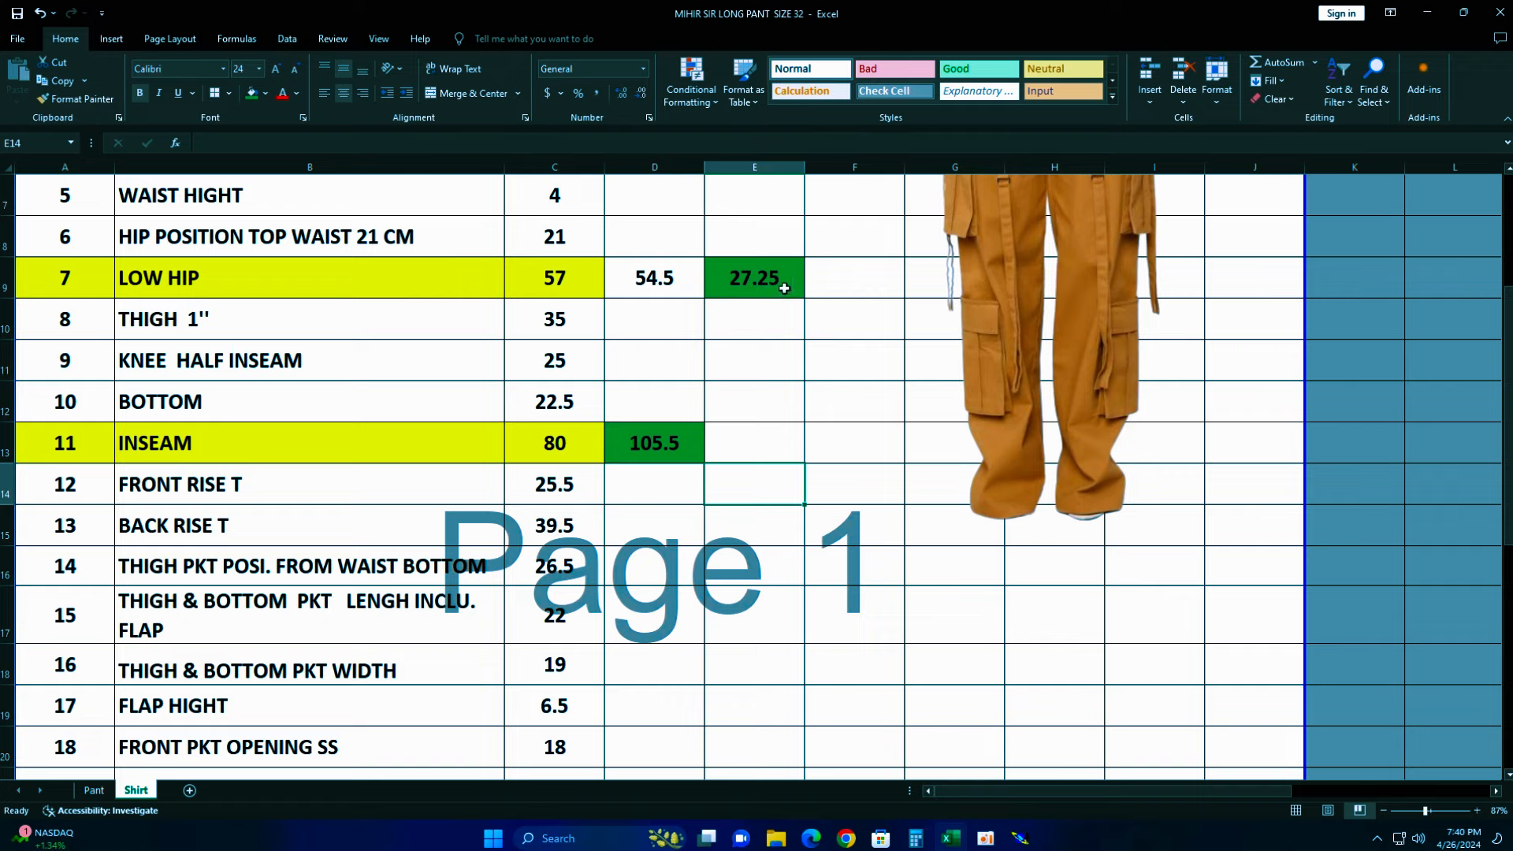
- Switch to Modaris and construct a rectangle 105 cm wide and 27.25 cm high on the blank pattern sheet
left_click(1021, 838)
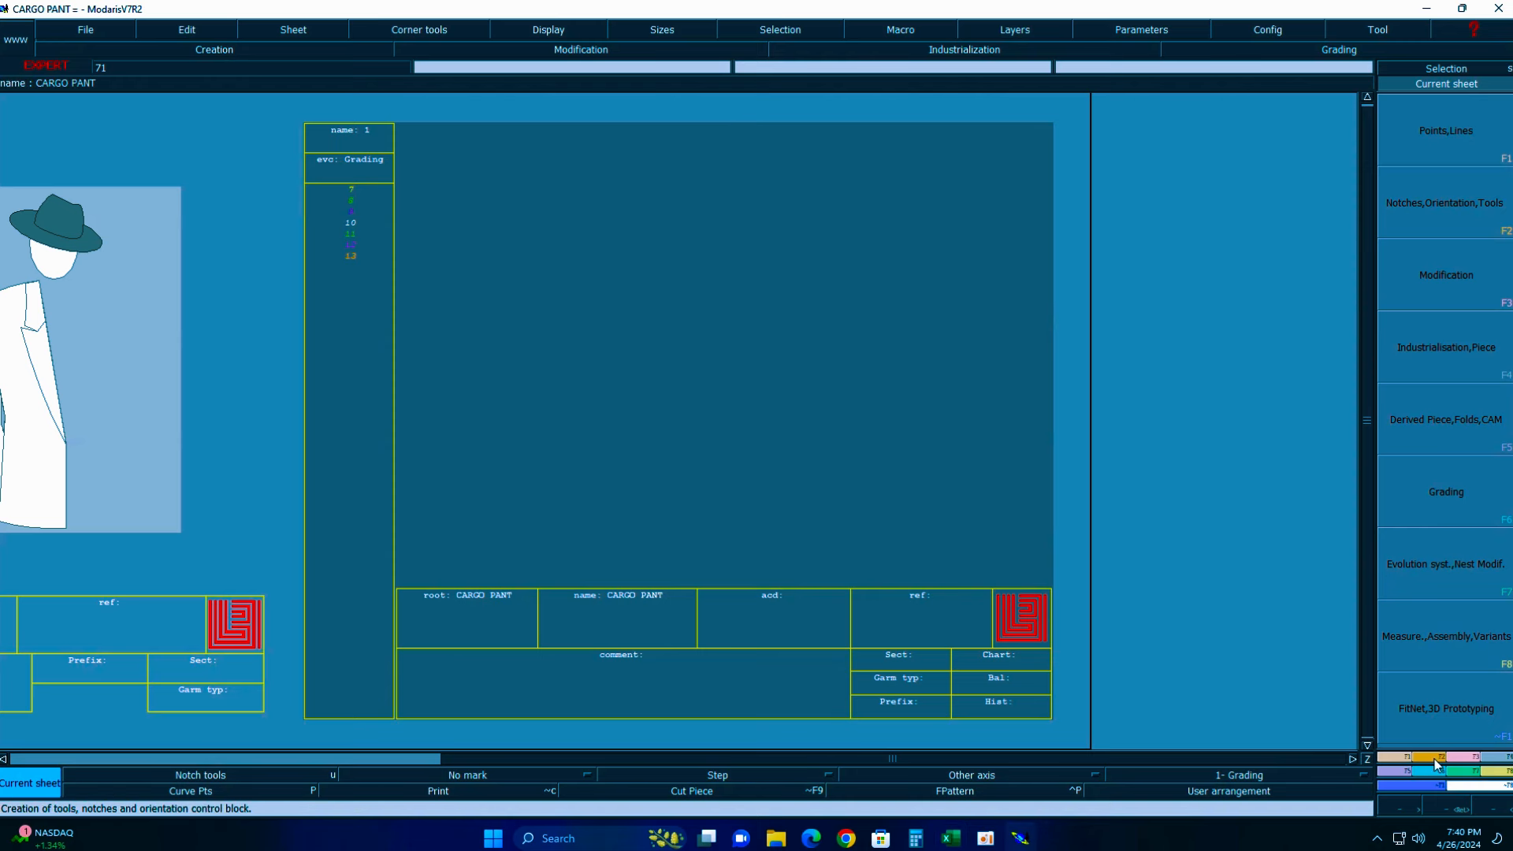
left_click(1447, 202)
left_click(1454, 563)
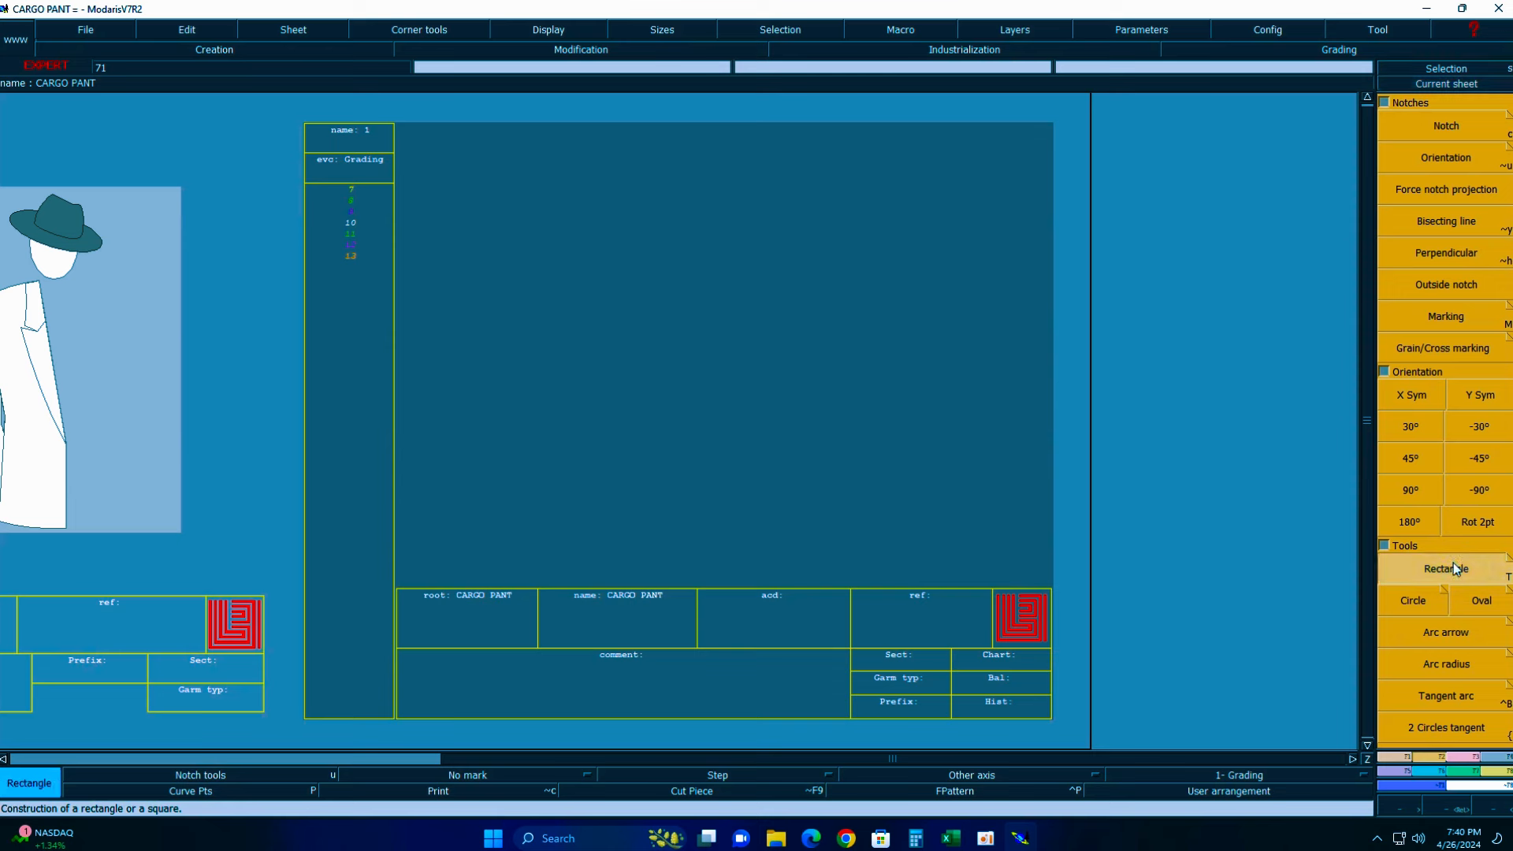
left_click(782, 383)
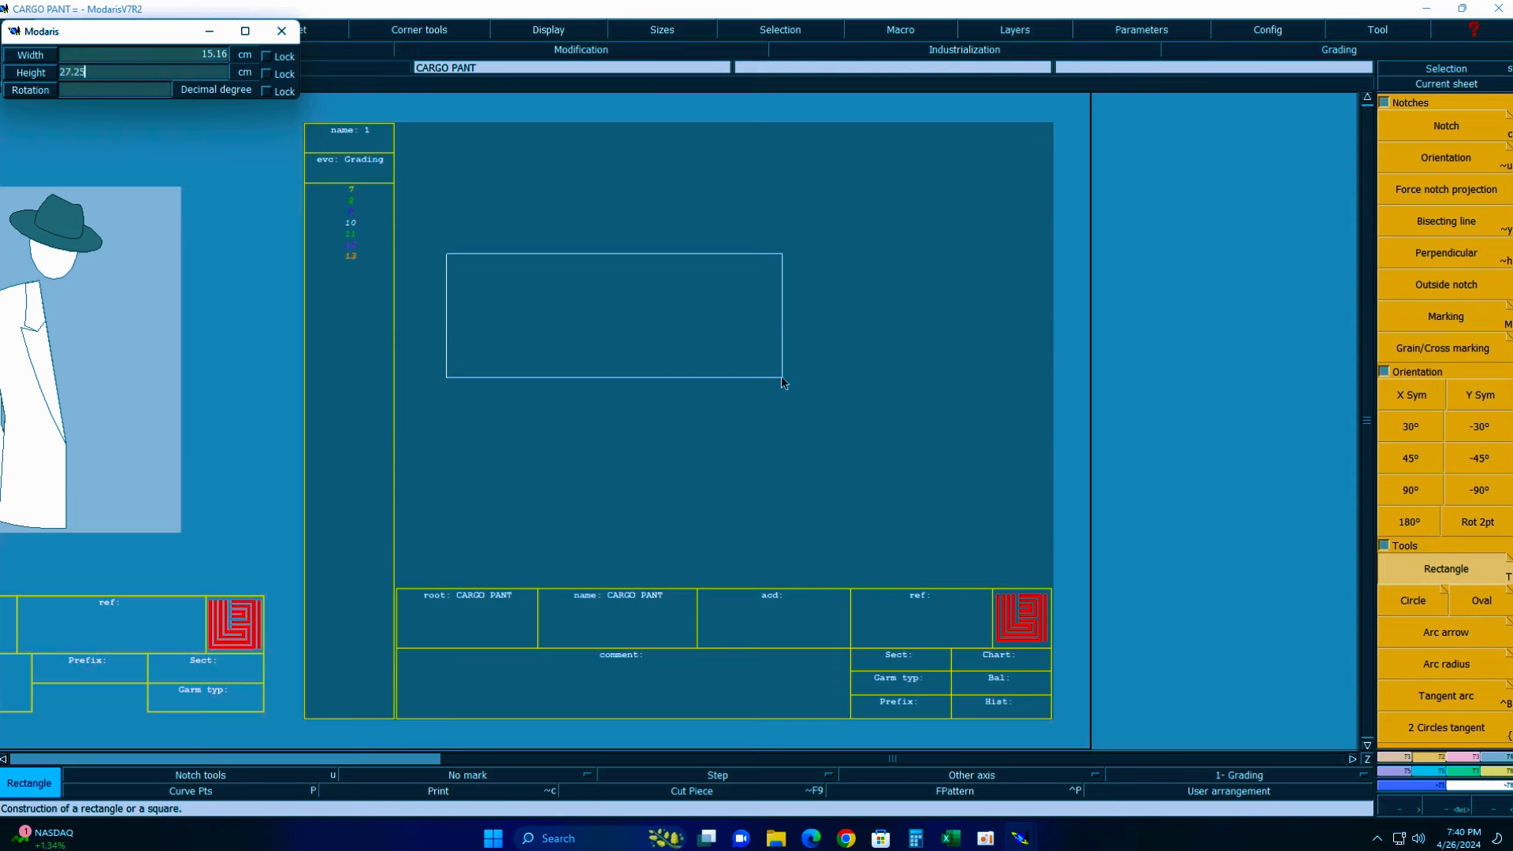
type("27.25")
key("Return")
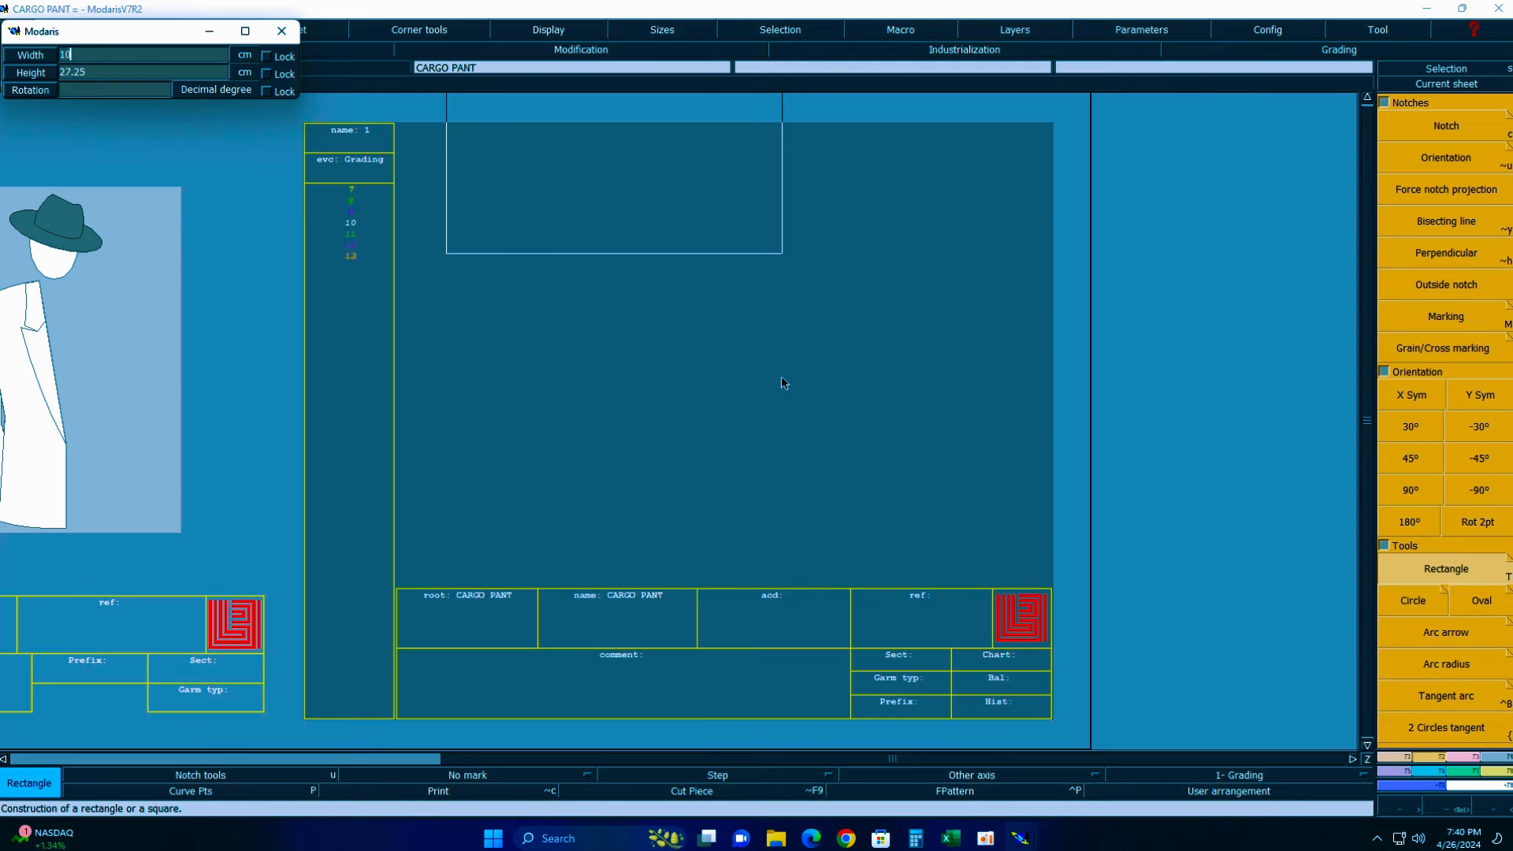
key("Return")
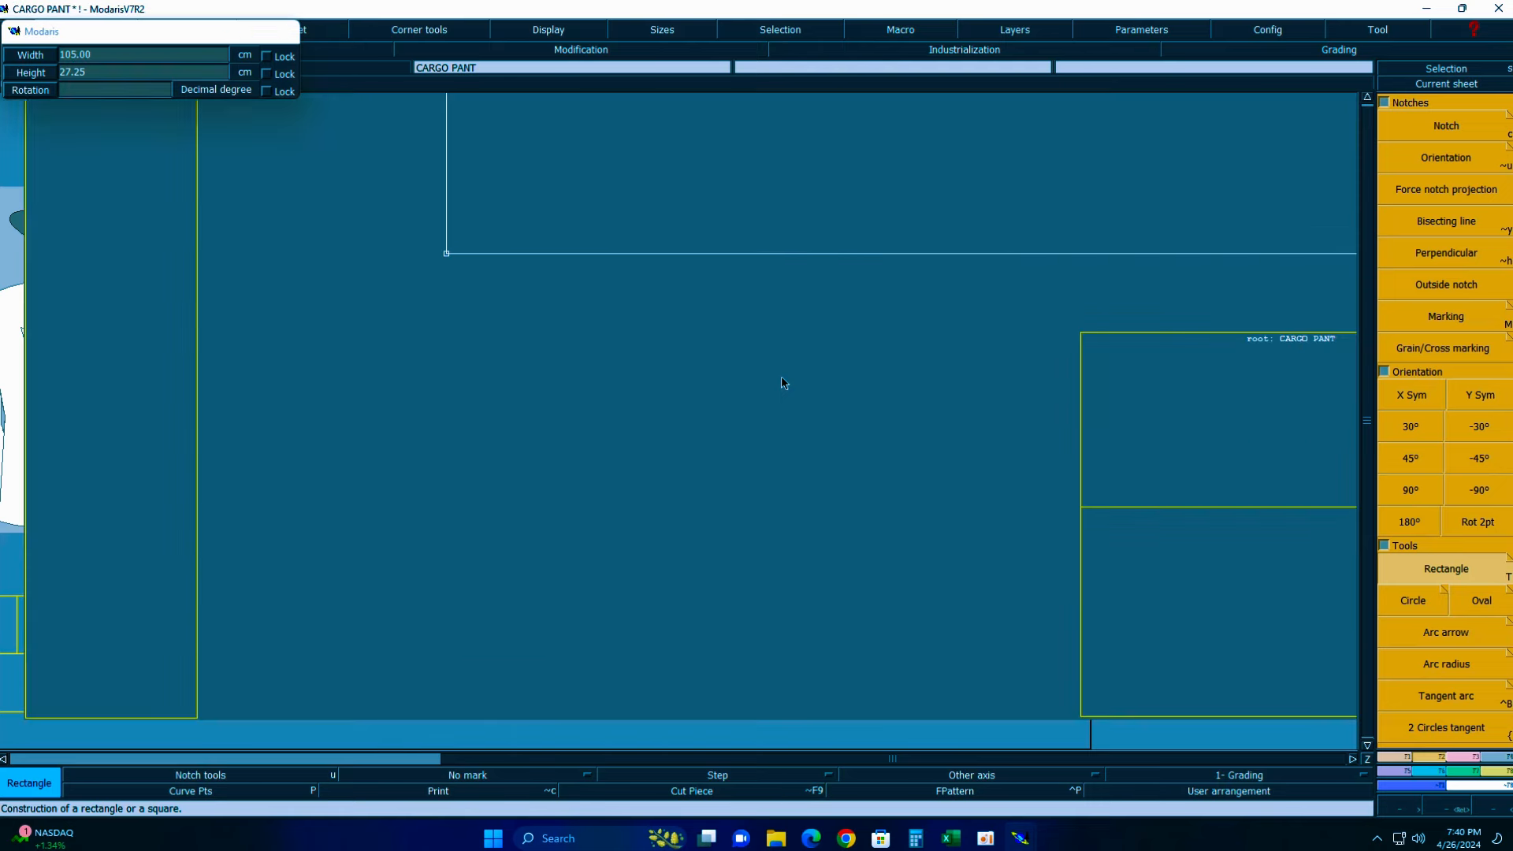
- Switch to Excel to check the calculated inseam-plus-rise length, and return to Modaris
left_click(955, 837)
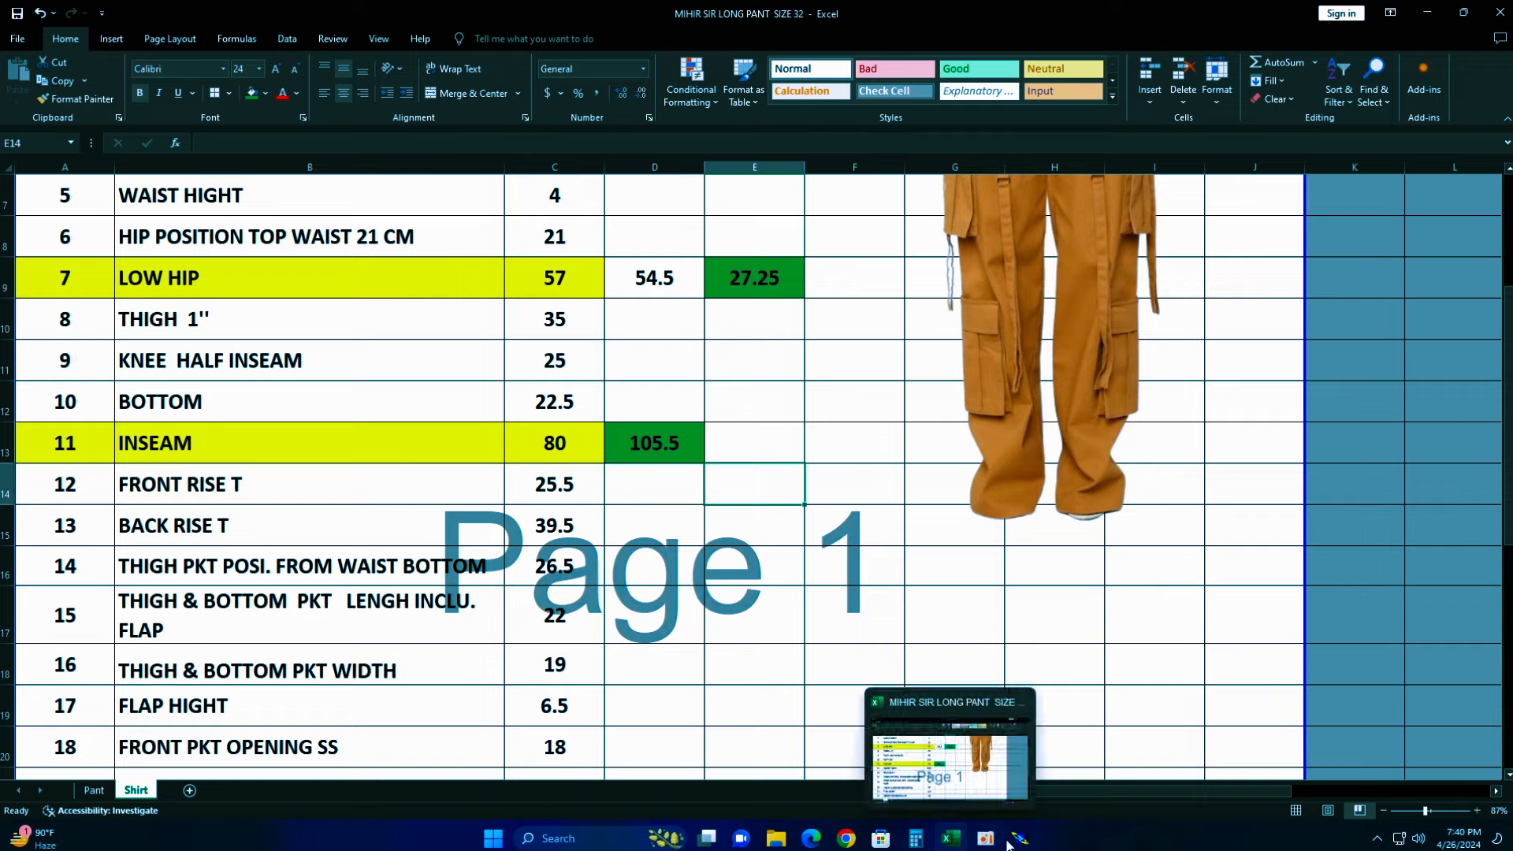
left_click(953, 839)
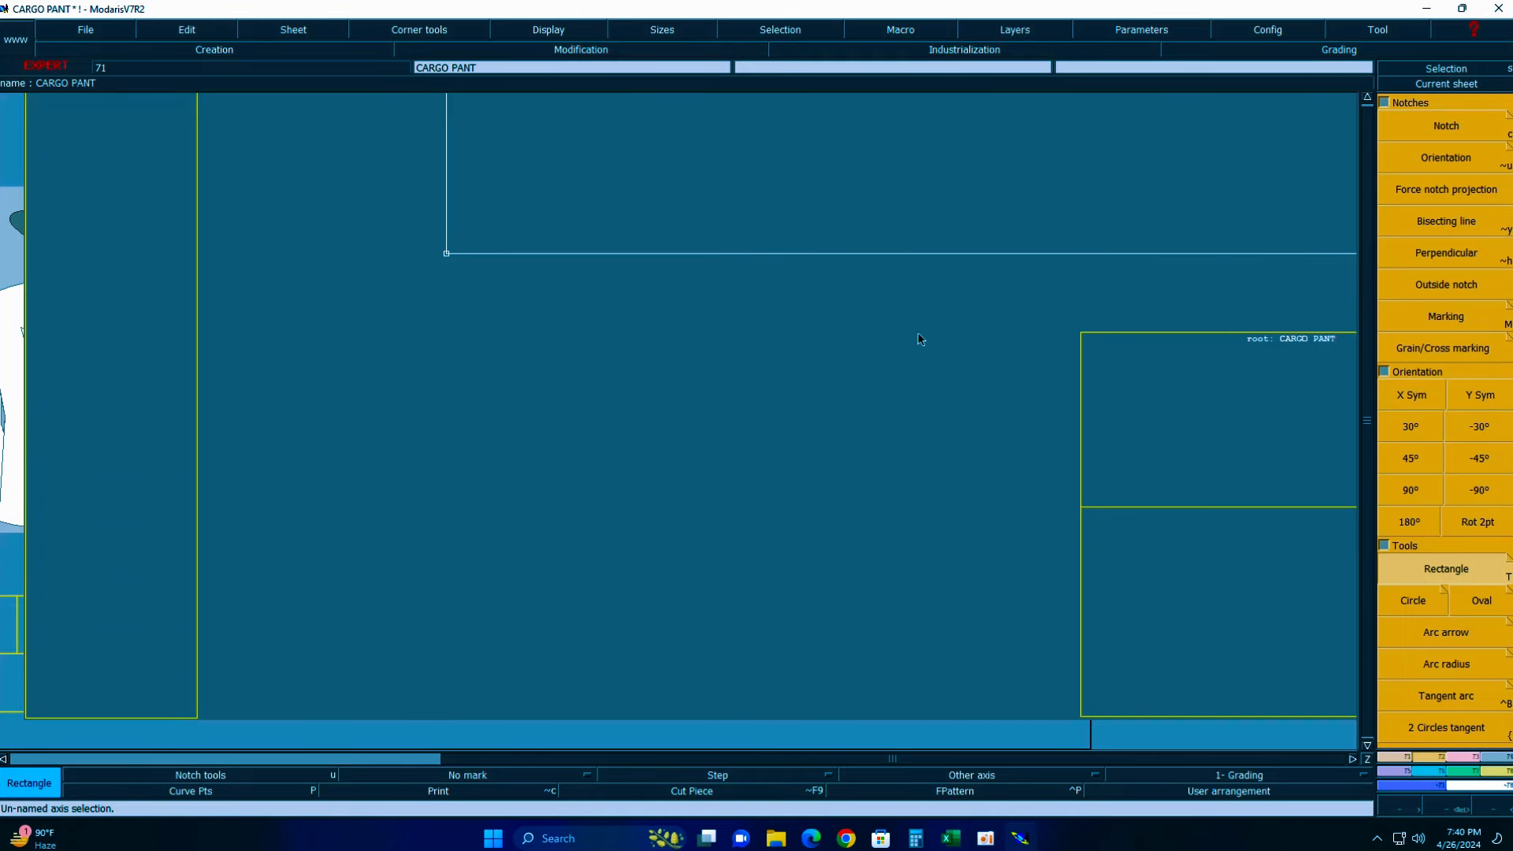
key("Home")
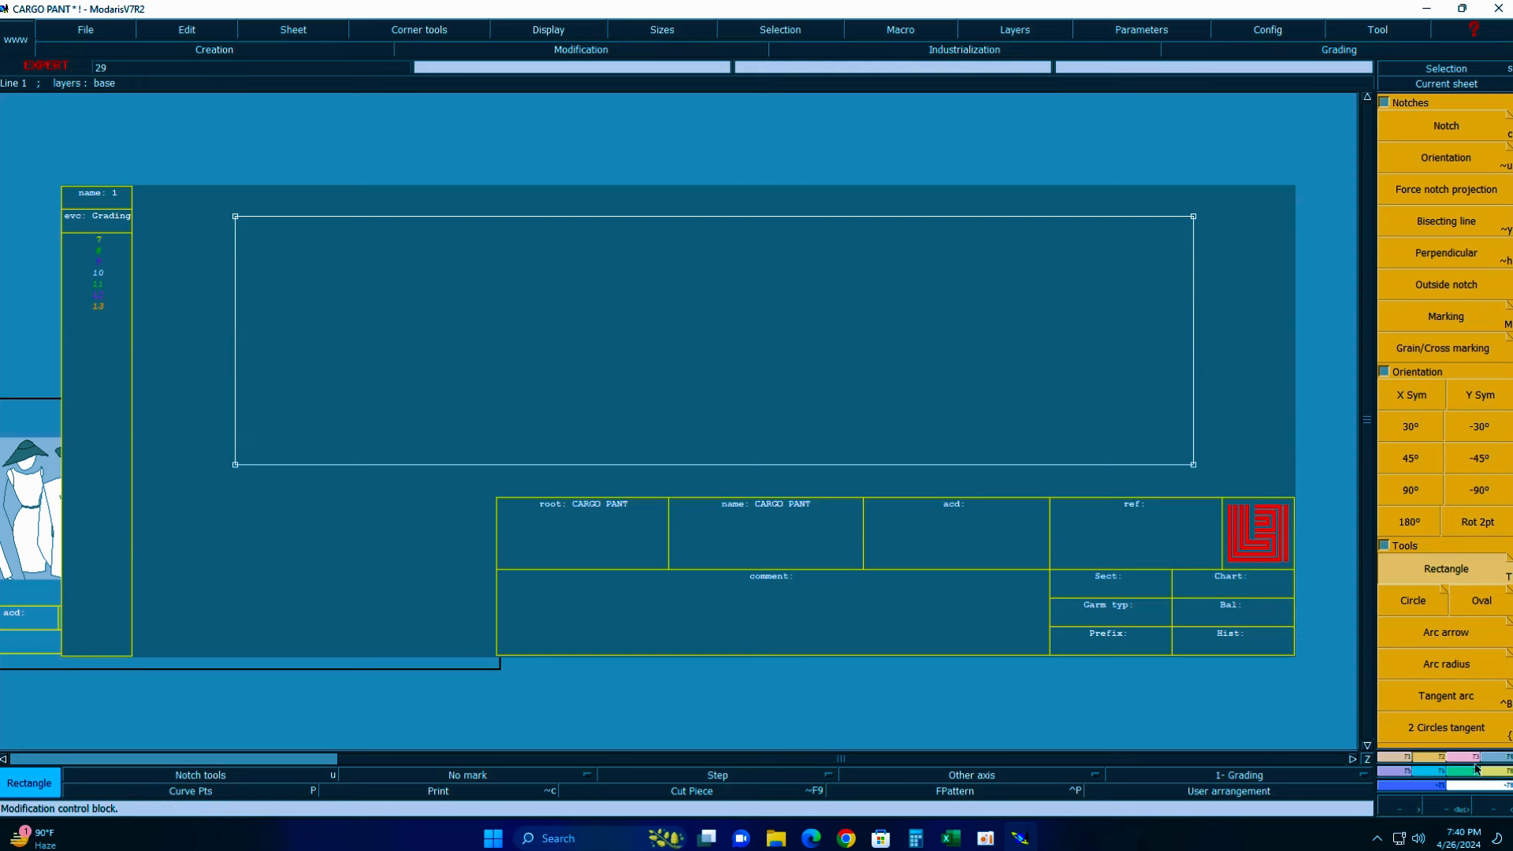
- Pin the rectangle's corner points and move its right edge outward by 0.5 cm in X and 0 in Y
left_click(1473, 758)
left_click(1448, 613)
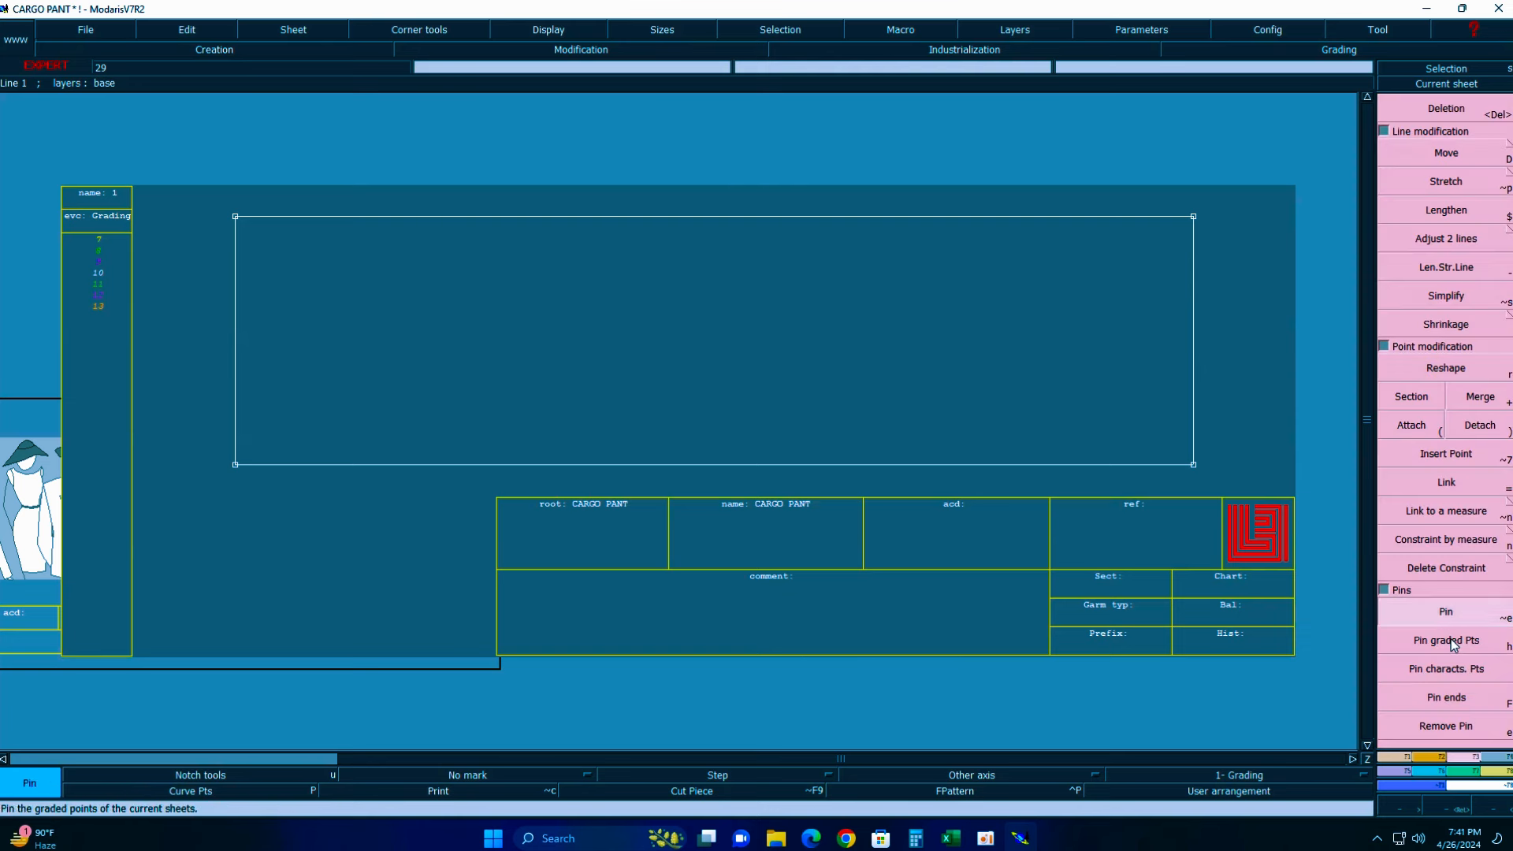
left_click_drag(1145, 190, 1262, 493)
key("d")
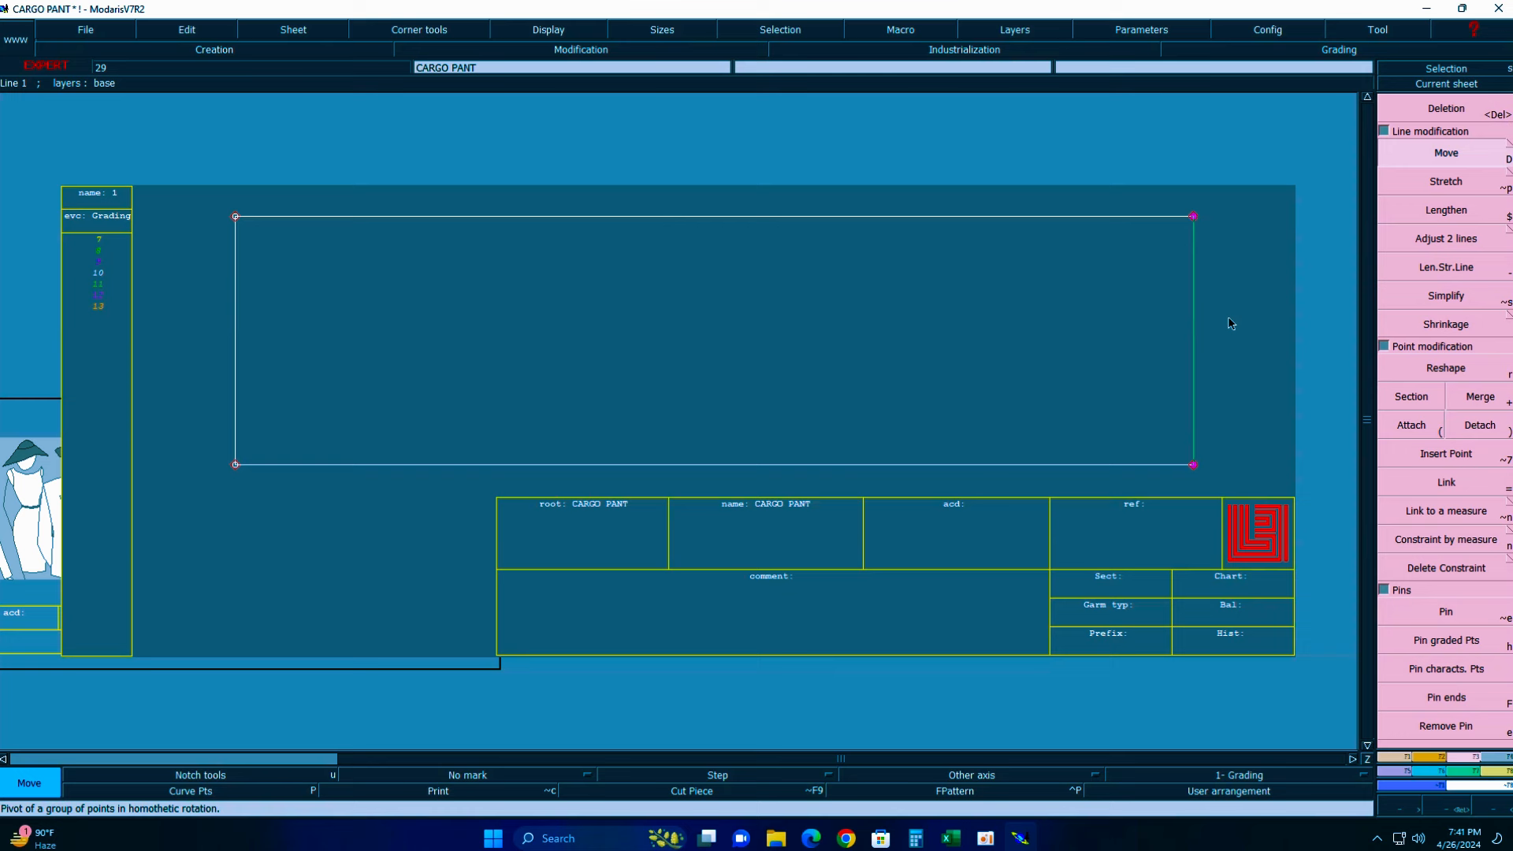
left_click(1194, 340)
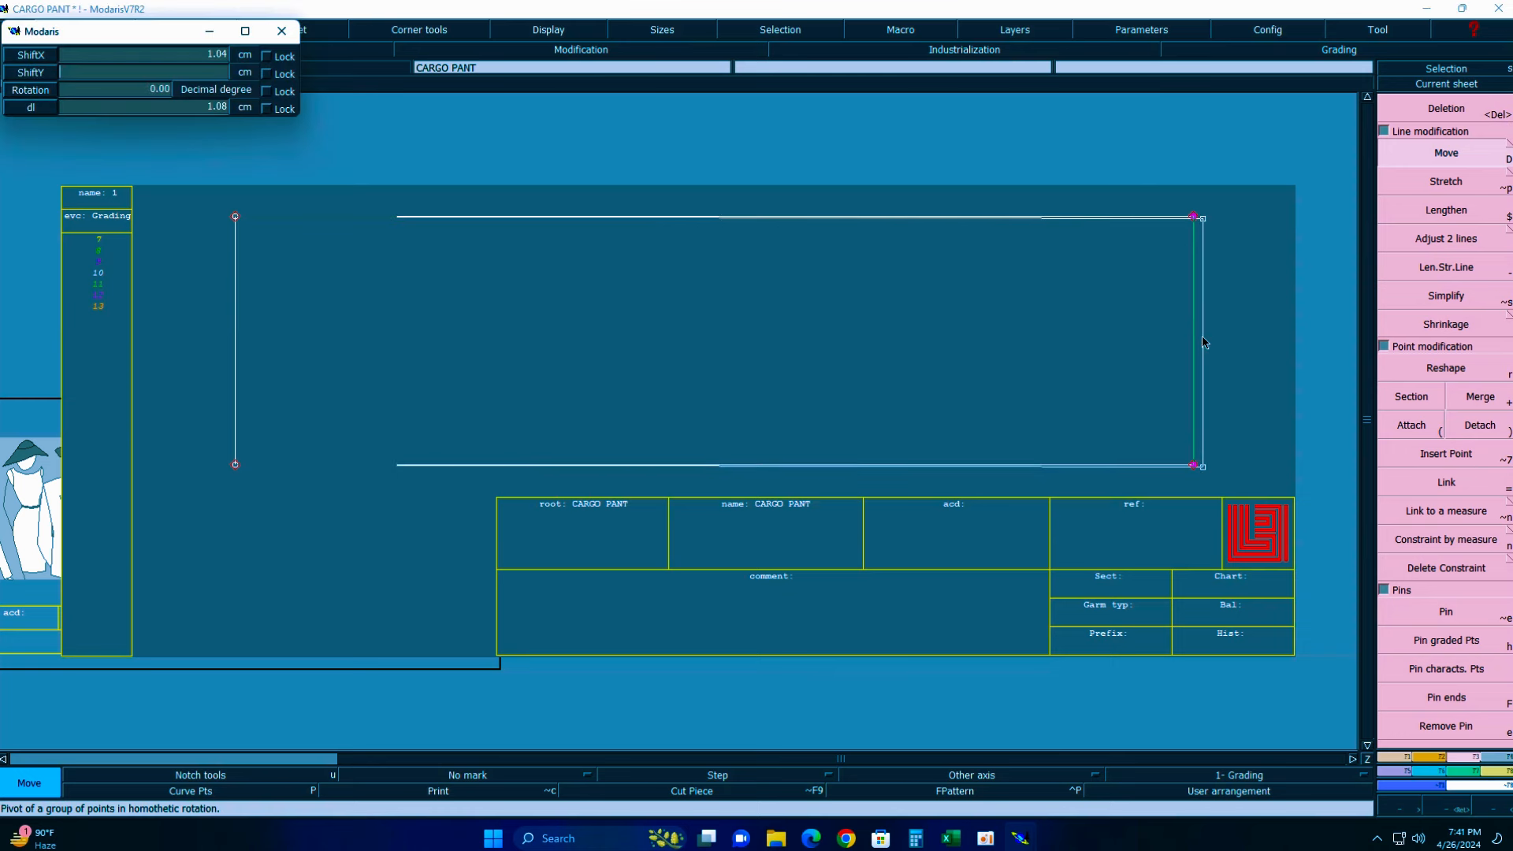
key("Tab")
type("0.5")
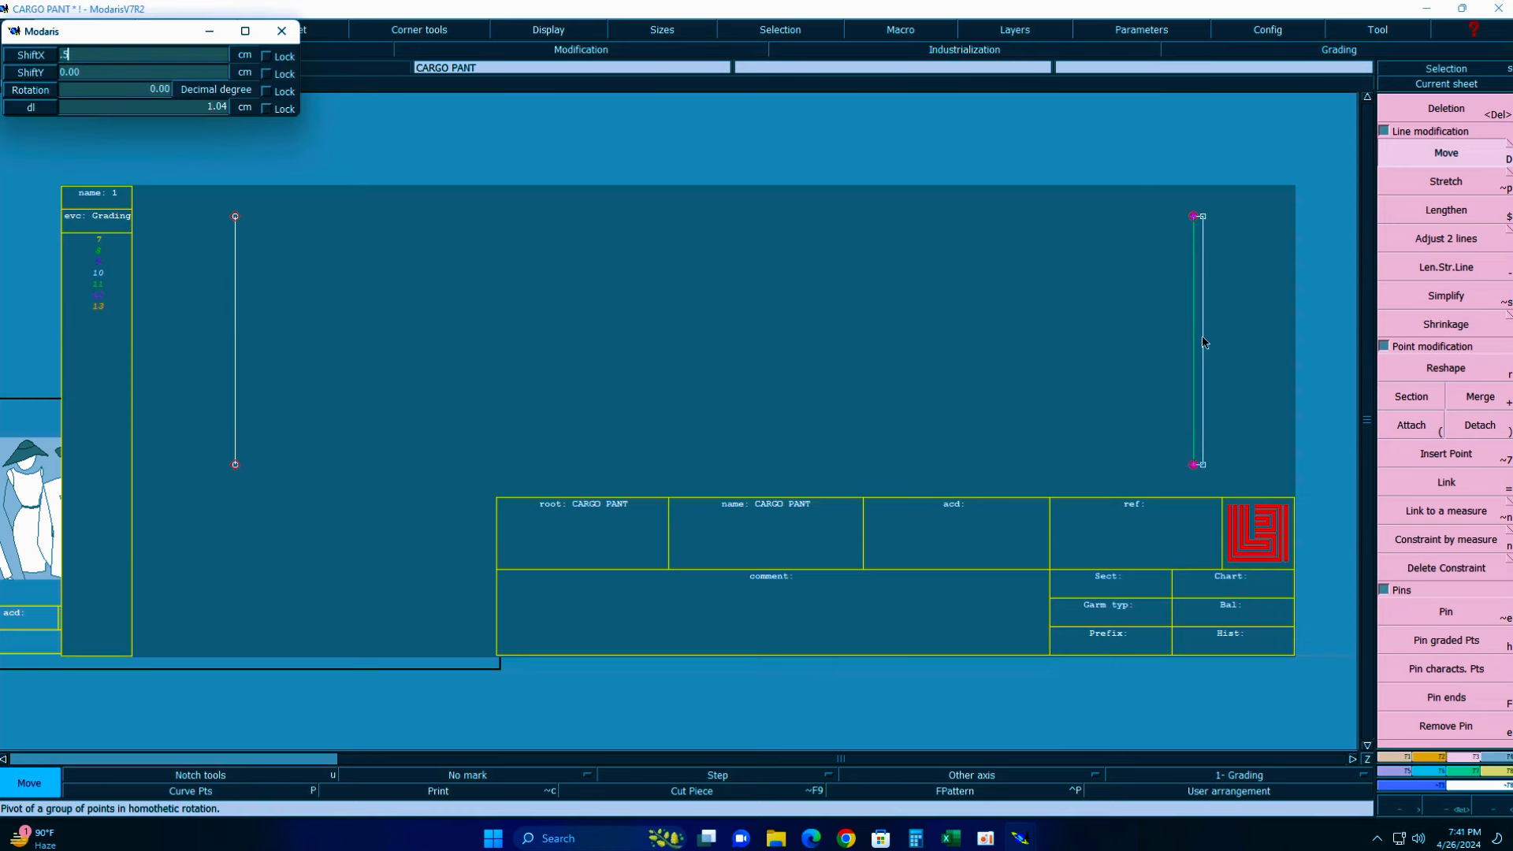
key("Return")
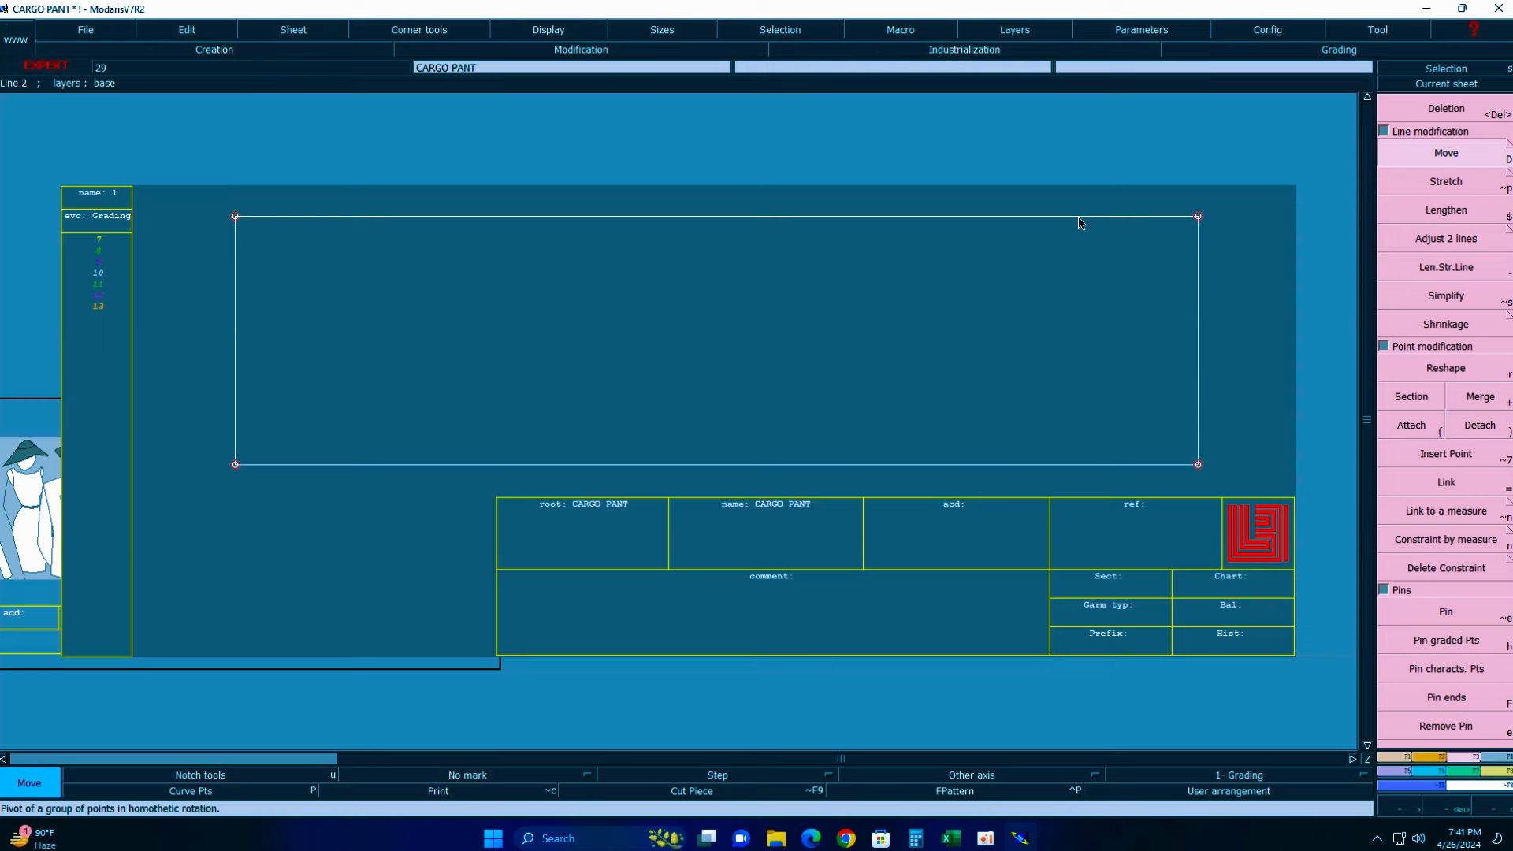
- Measure the rectangle's length and height, and delete both measurements
key("shift+l")
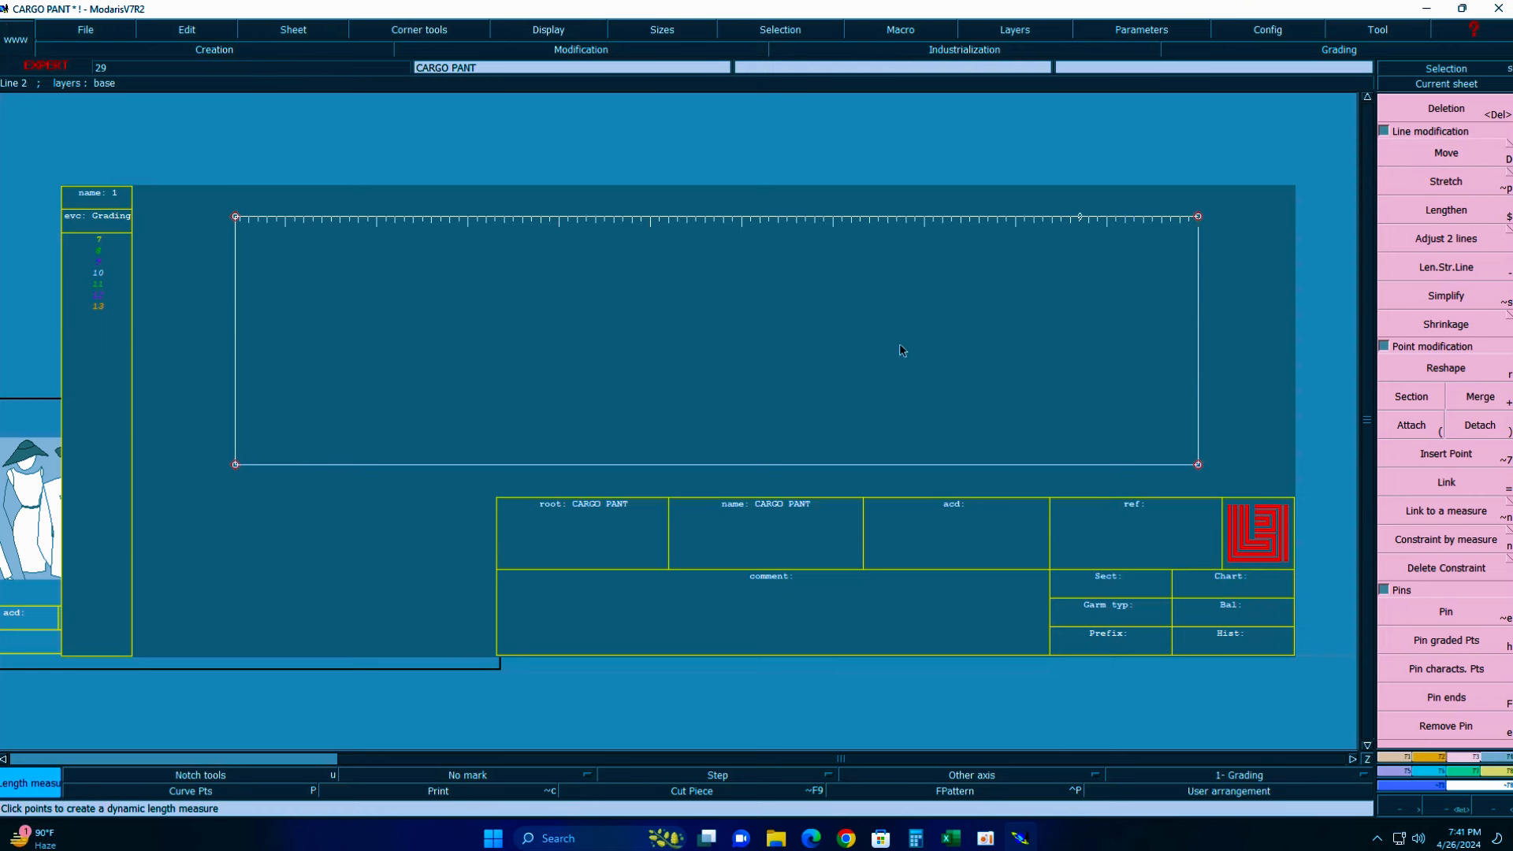
left_click(932, 325)
left_click(234, 364)
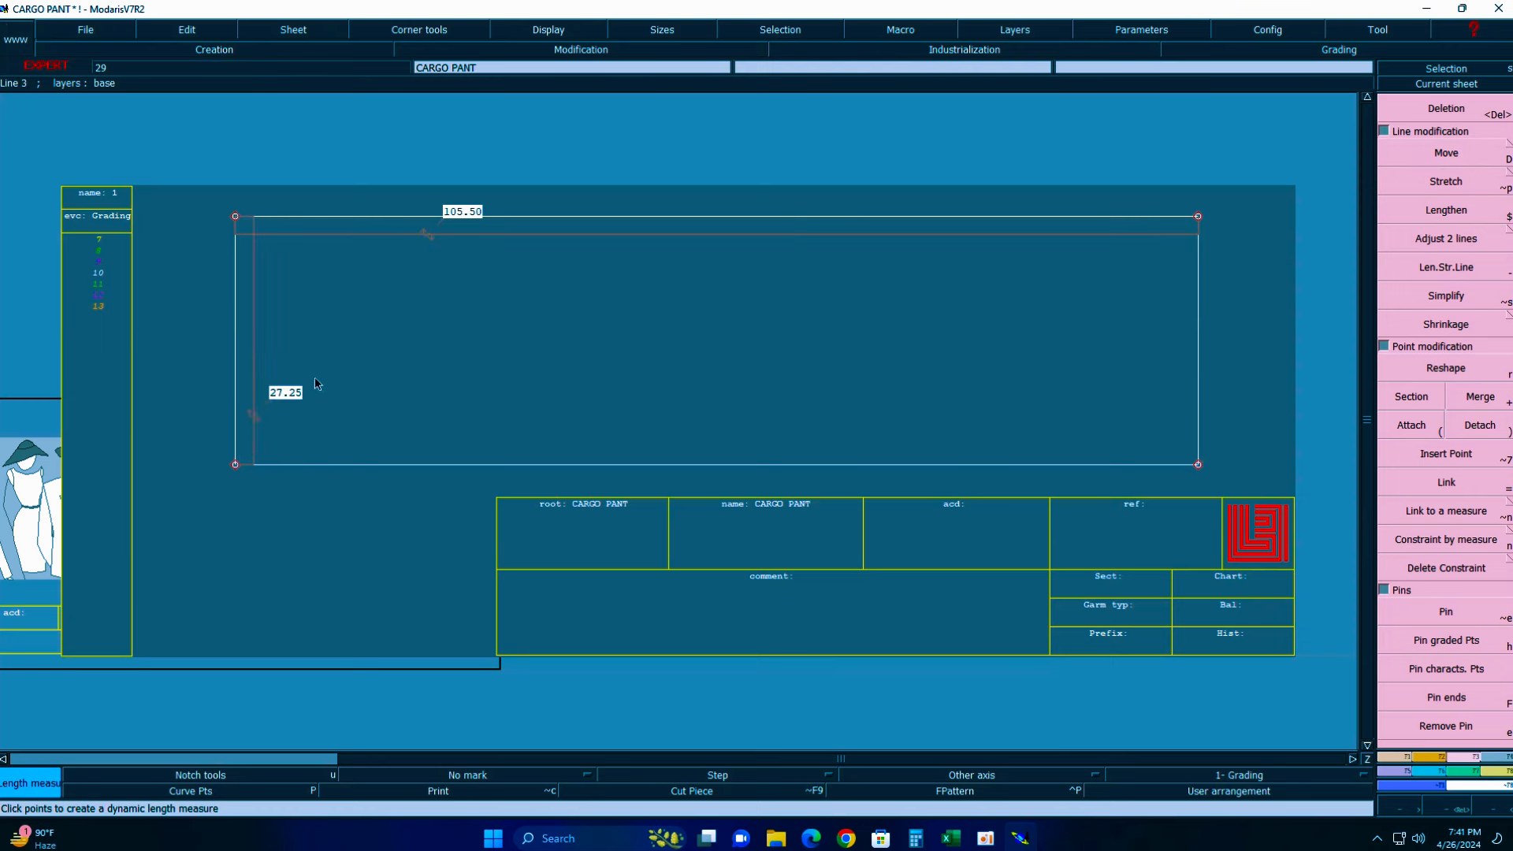
key("Delete")
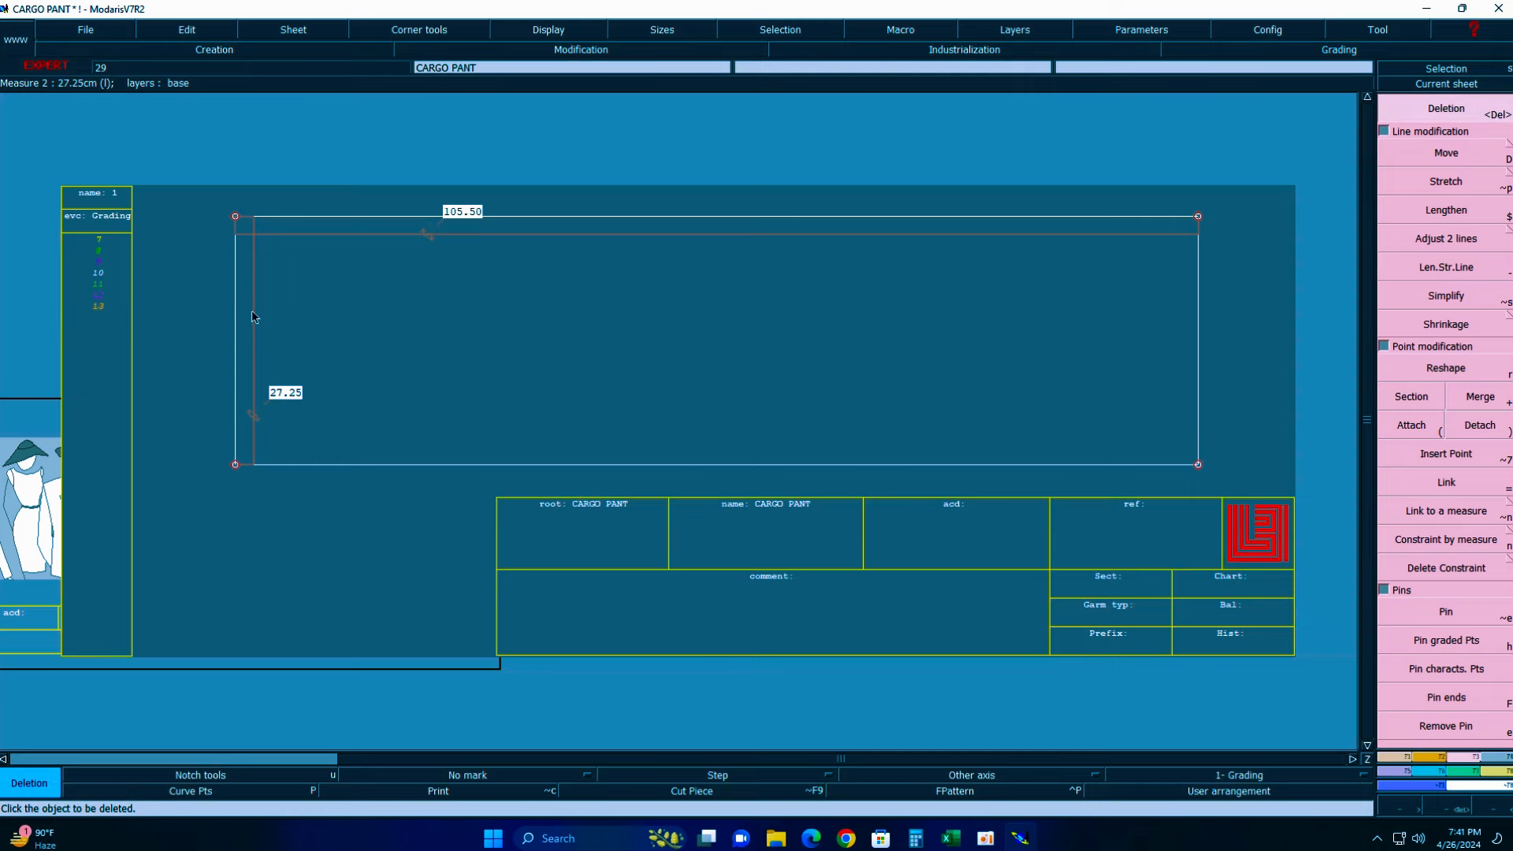
left_click(254, 316)
left_click(304, 235)
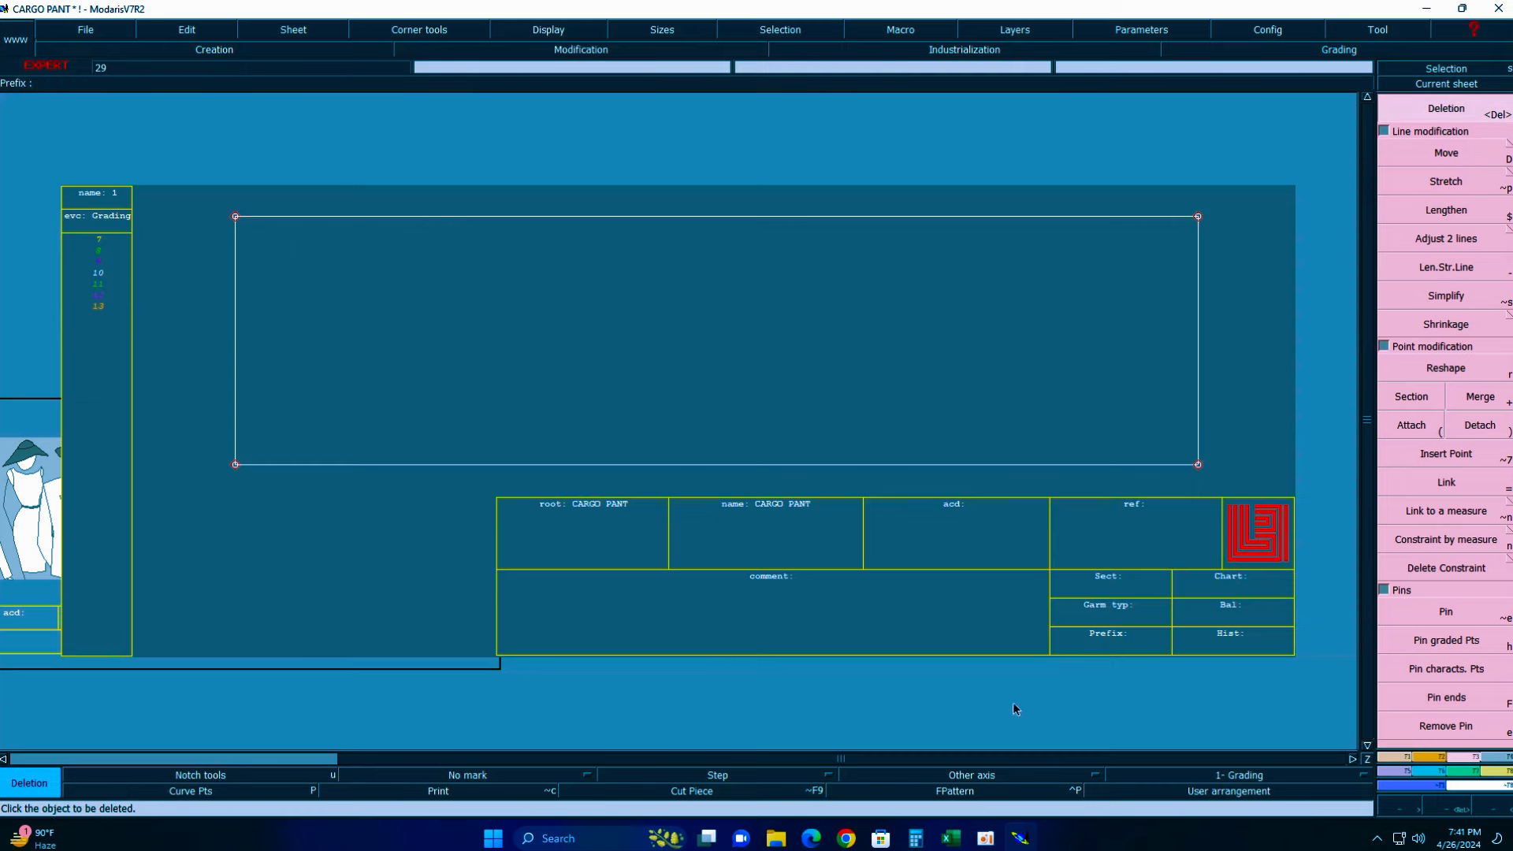
- Switch to Excel and fill the hip position row, cells A8 to C8, with yellow
left_click(950, 838)
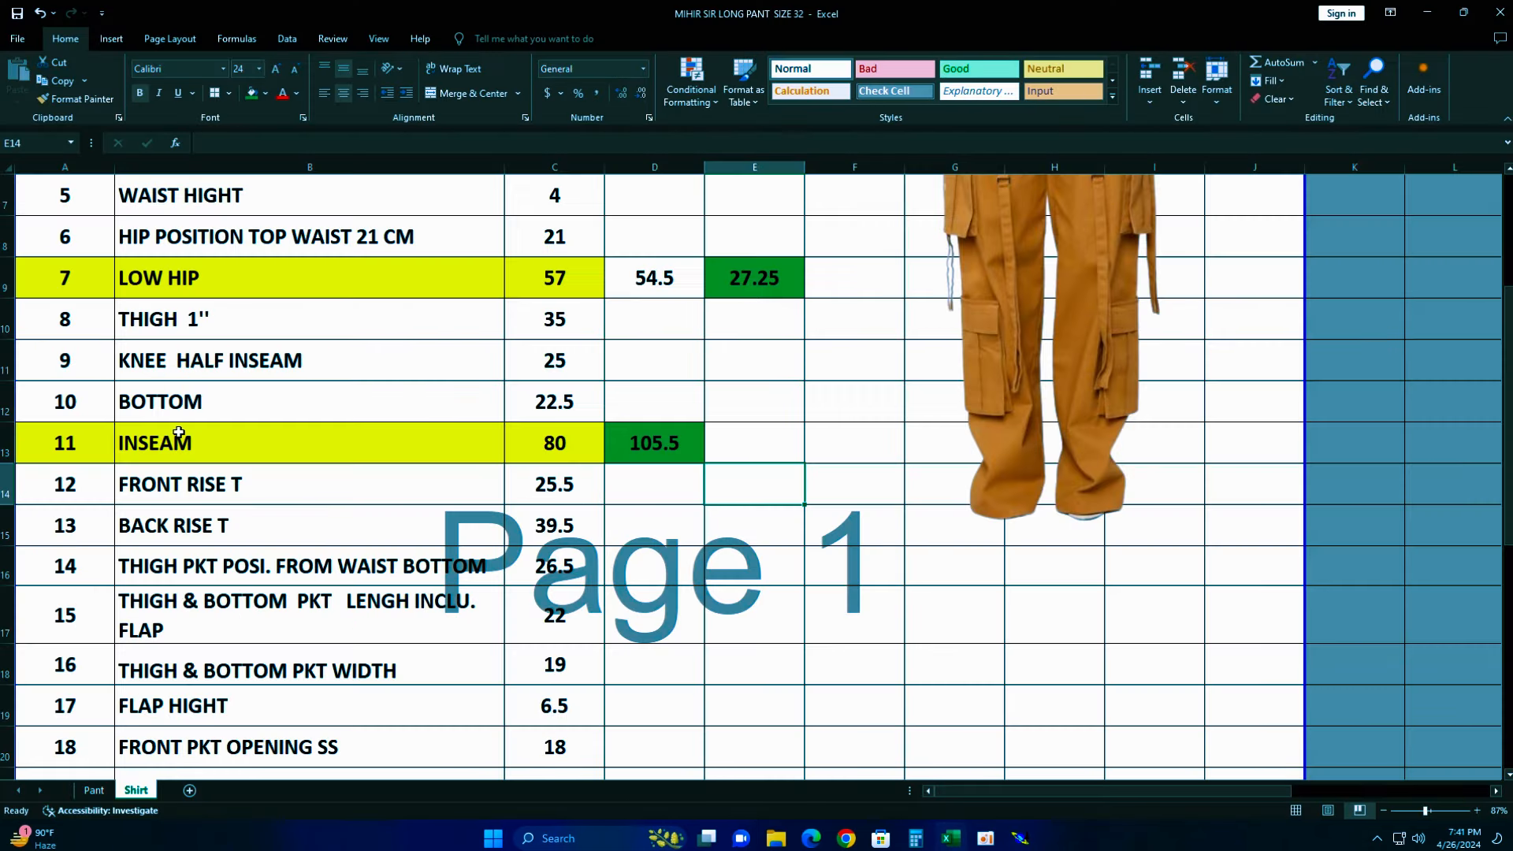
scroll(282, 492, "up", 1)
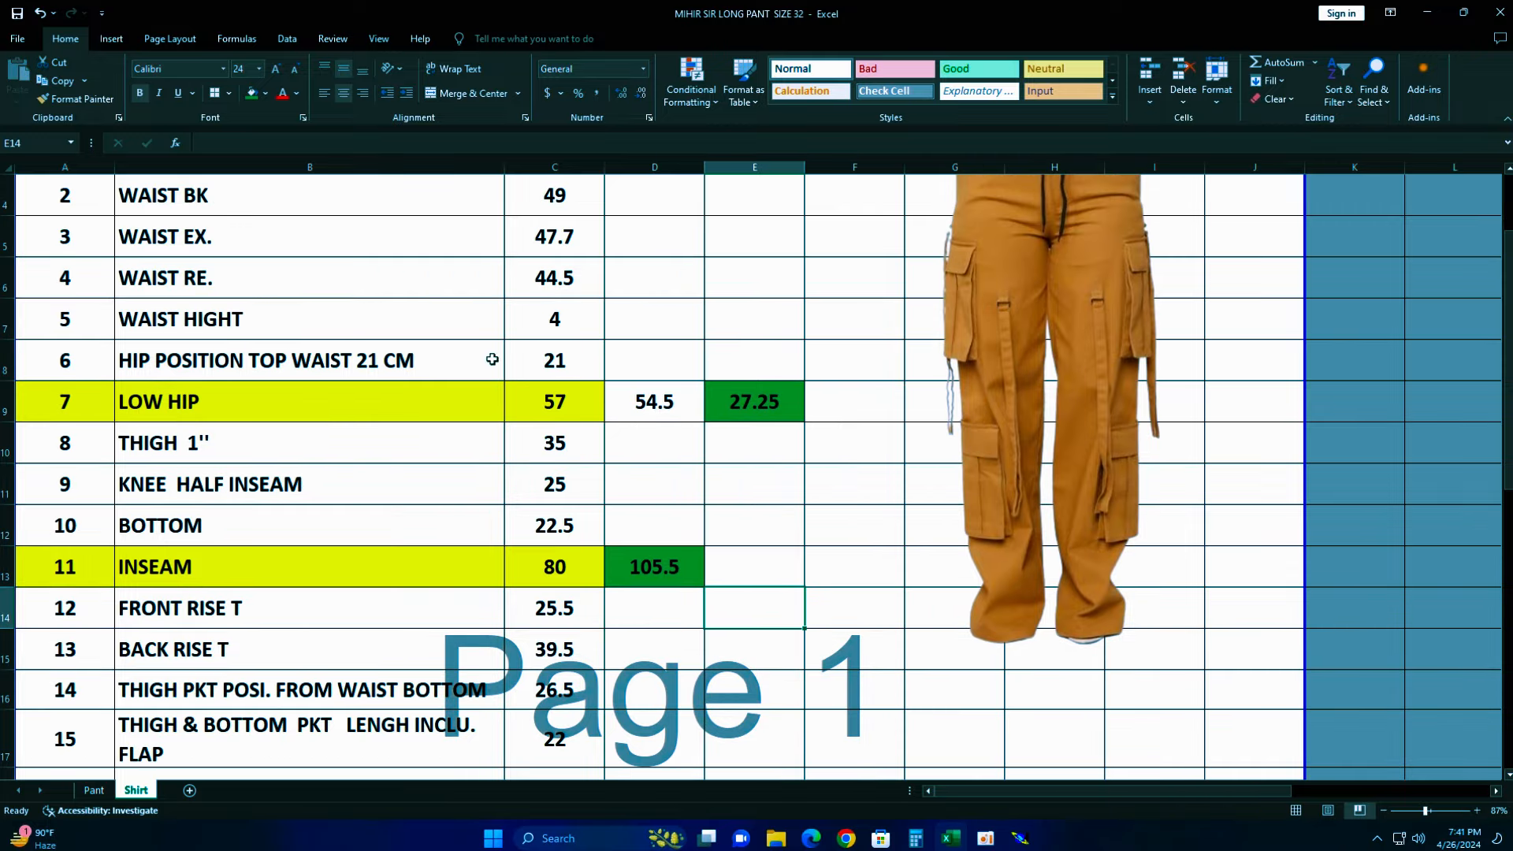
left_click(549, 324)
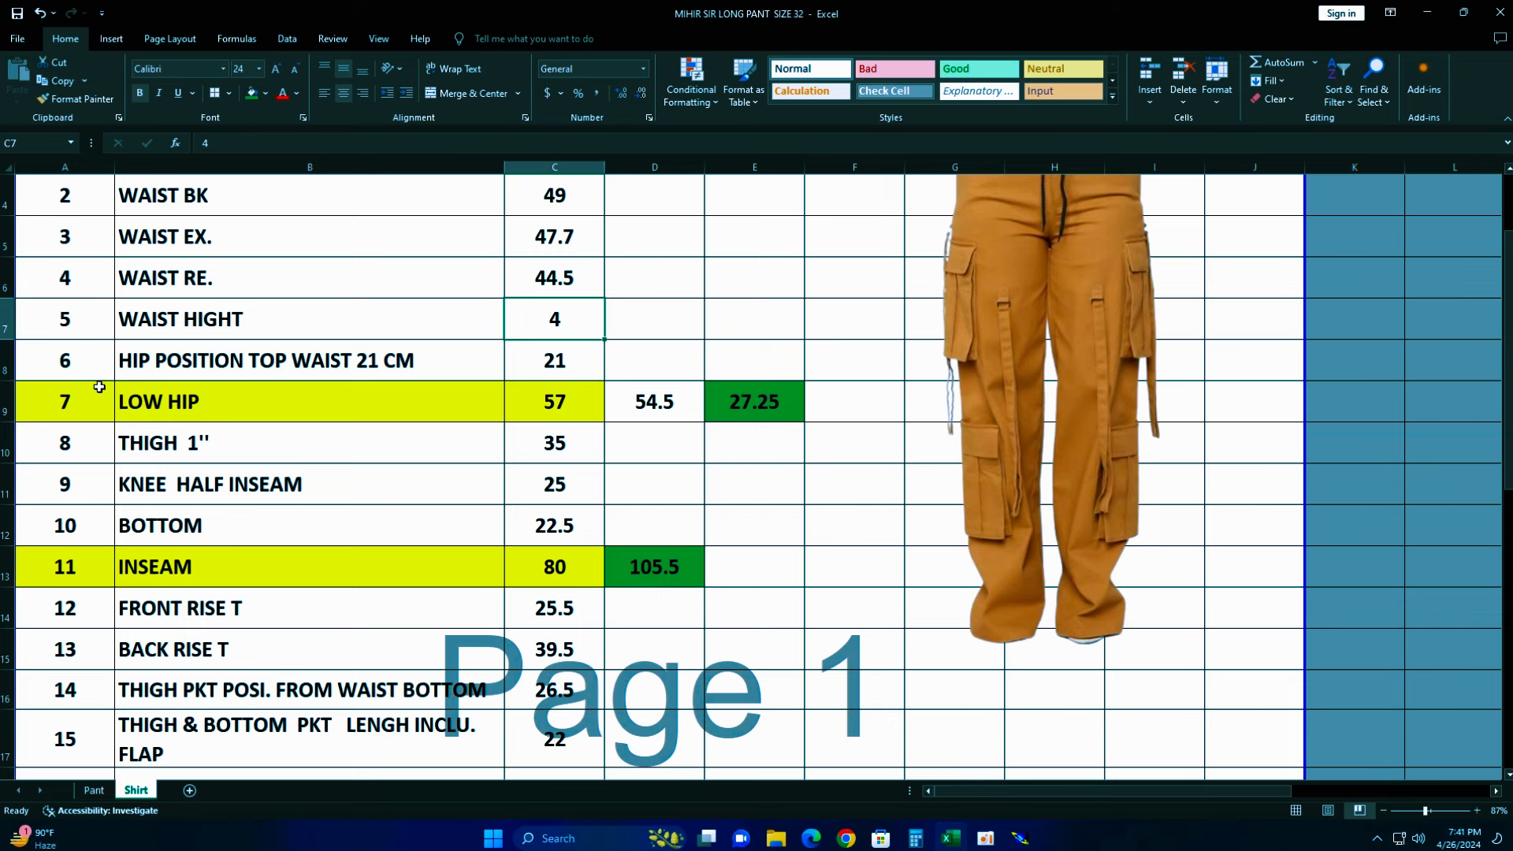
left_click_drag(39, 365, 552, 360)
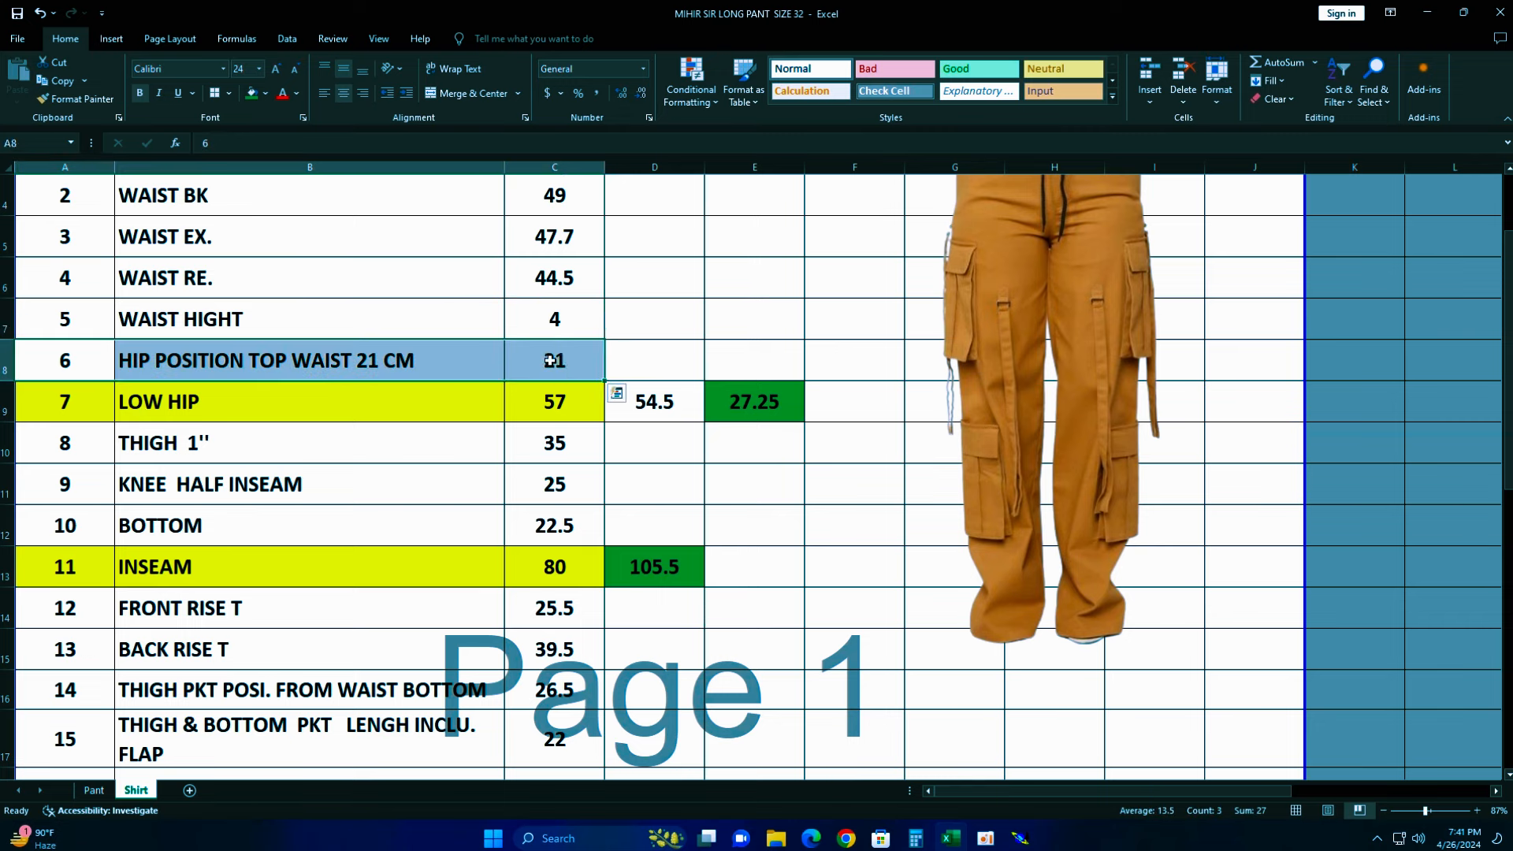
left_click(250, 93)
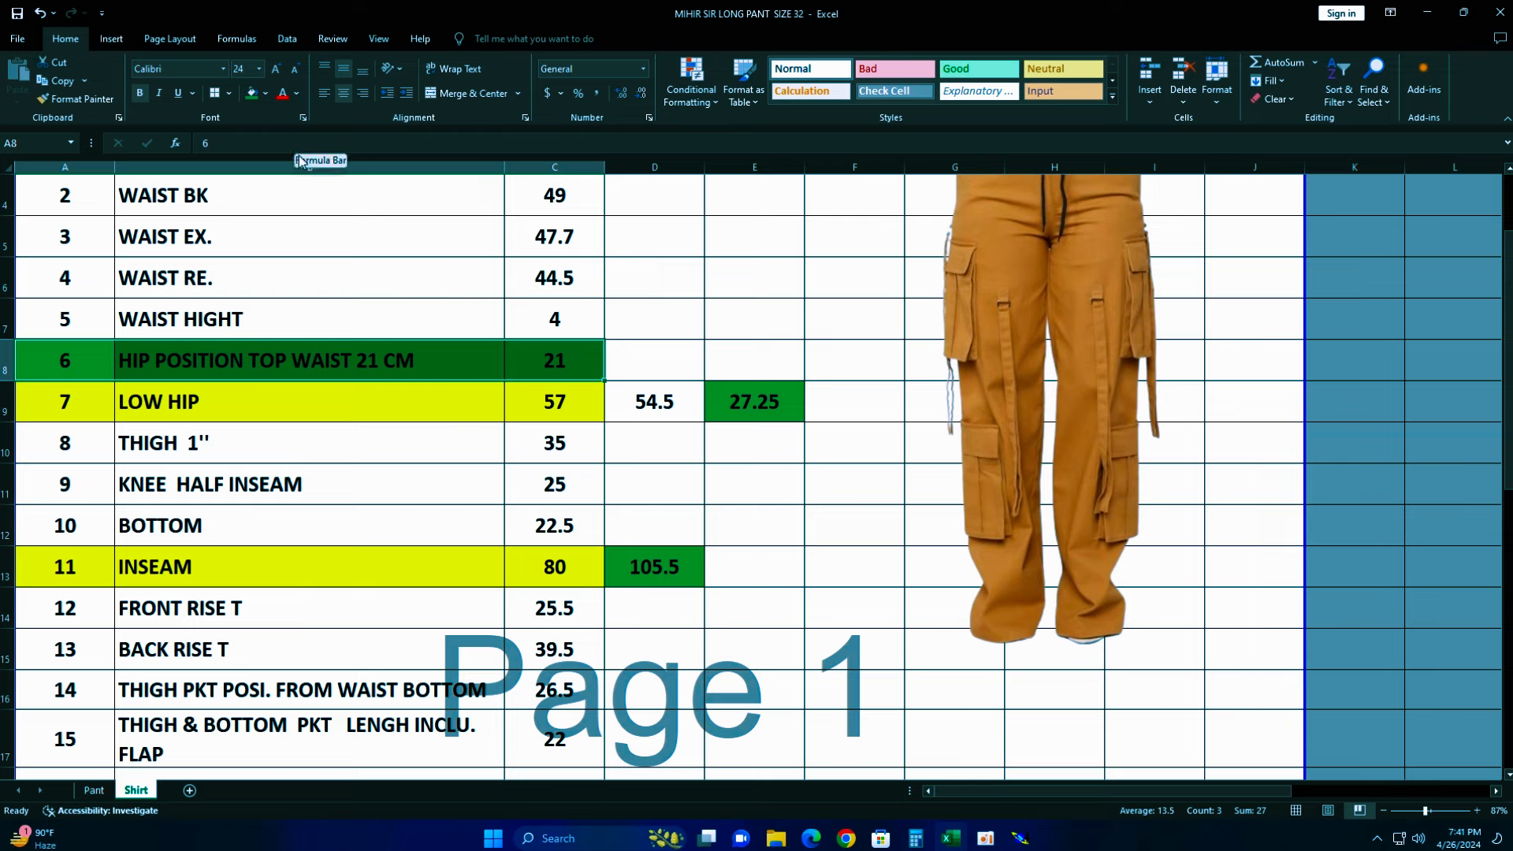
key("ctrl+z")
left_click(266, 93)
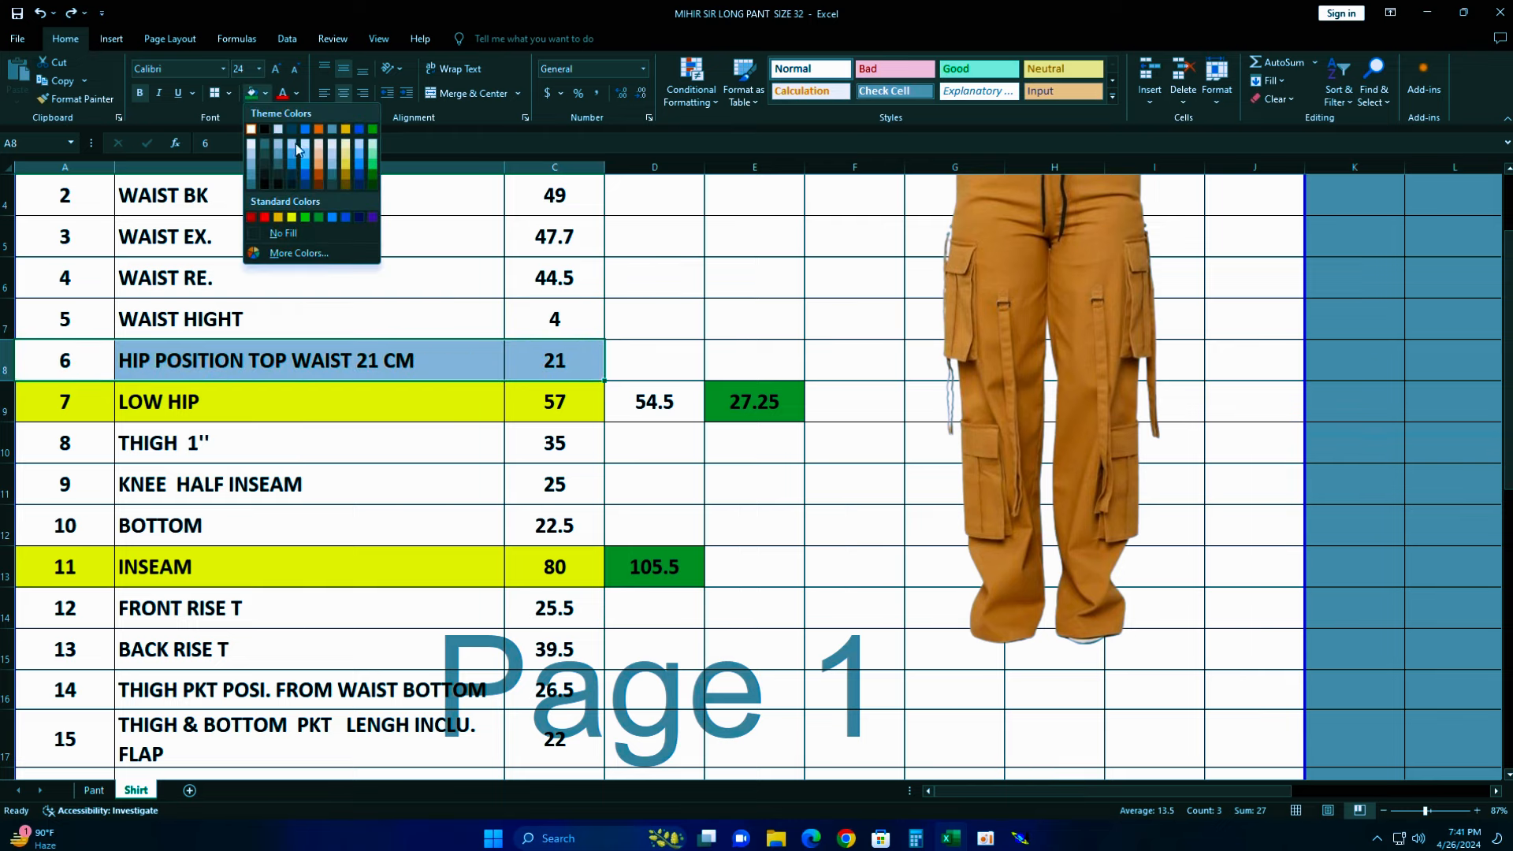
left_click(290, 213)
left_click(674, 373)
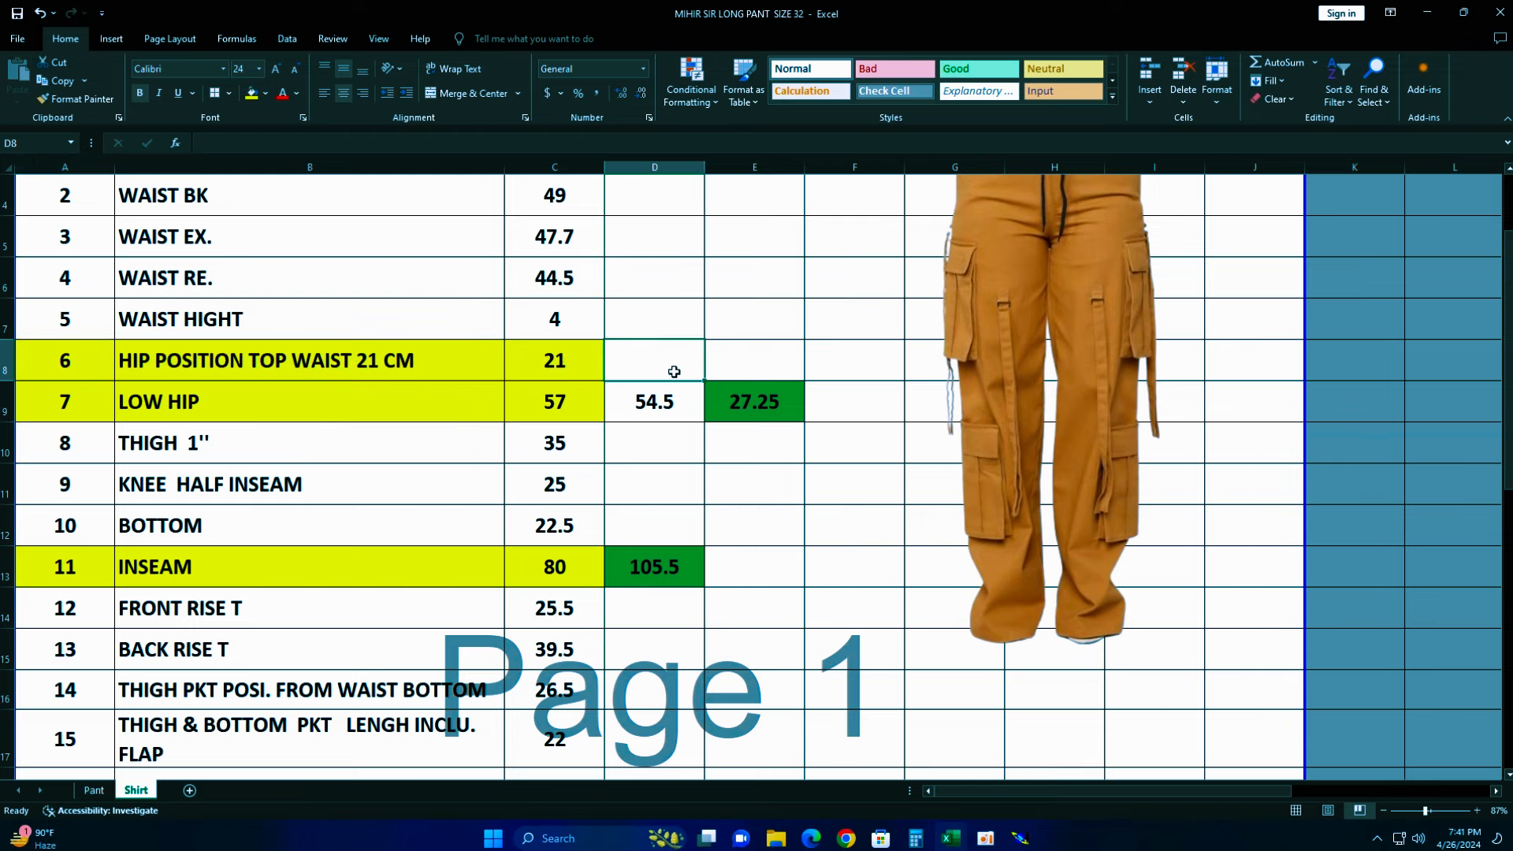
- Enter 17 in cell E8 for the hip position and fill the cell with green
left_click(759, 368)
type("17")
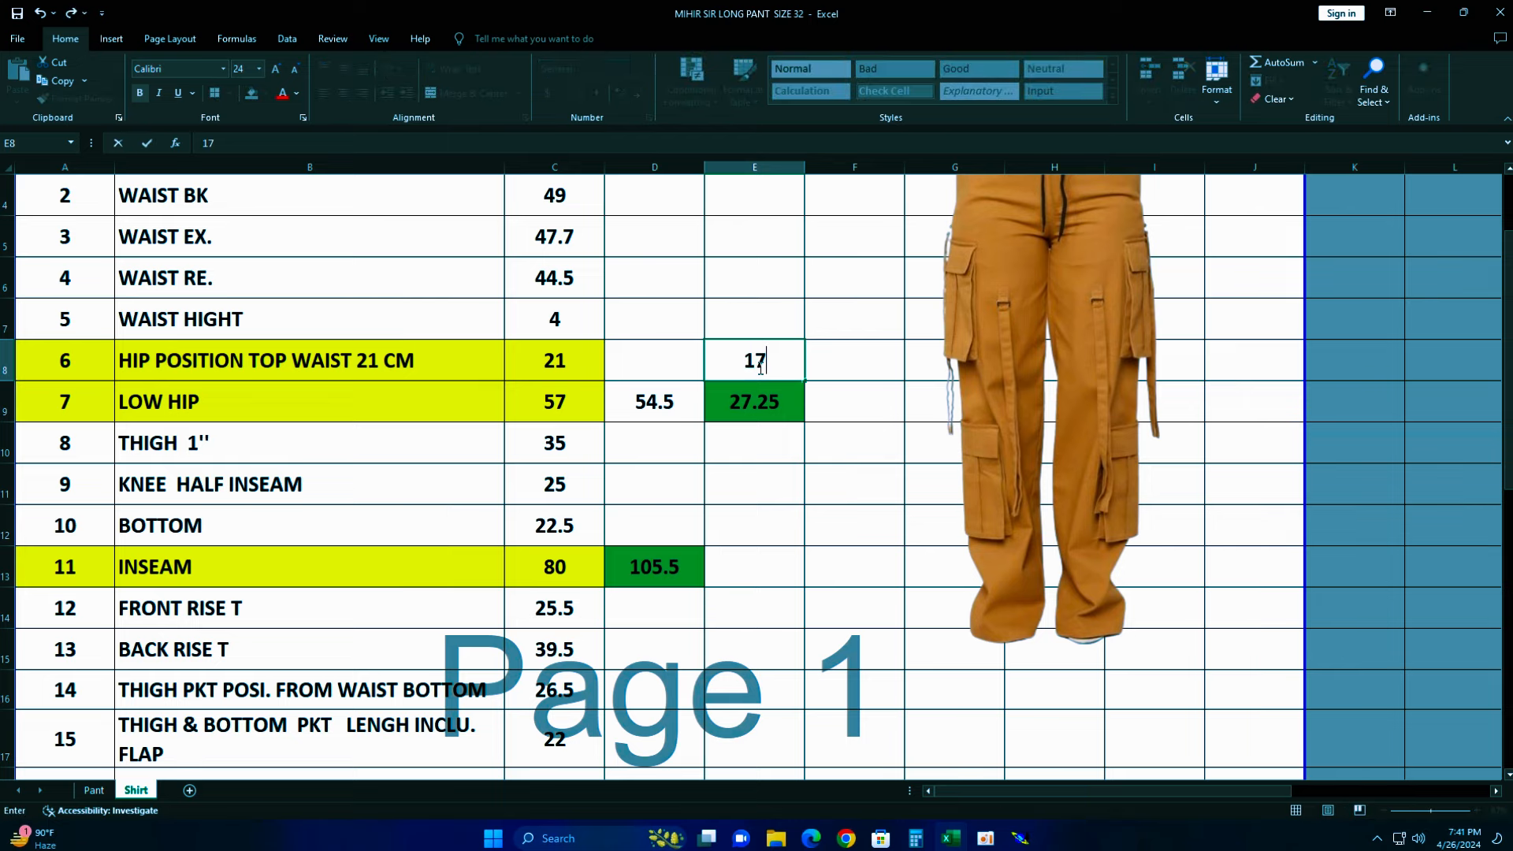
left_click(771, 477)
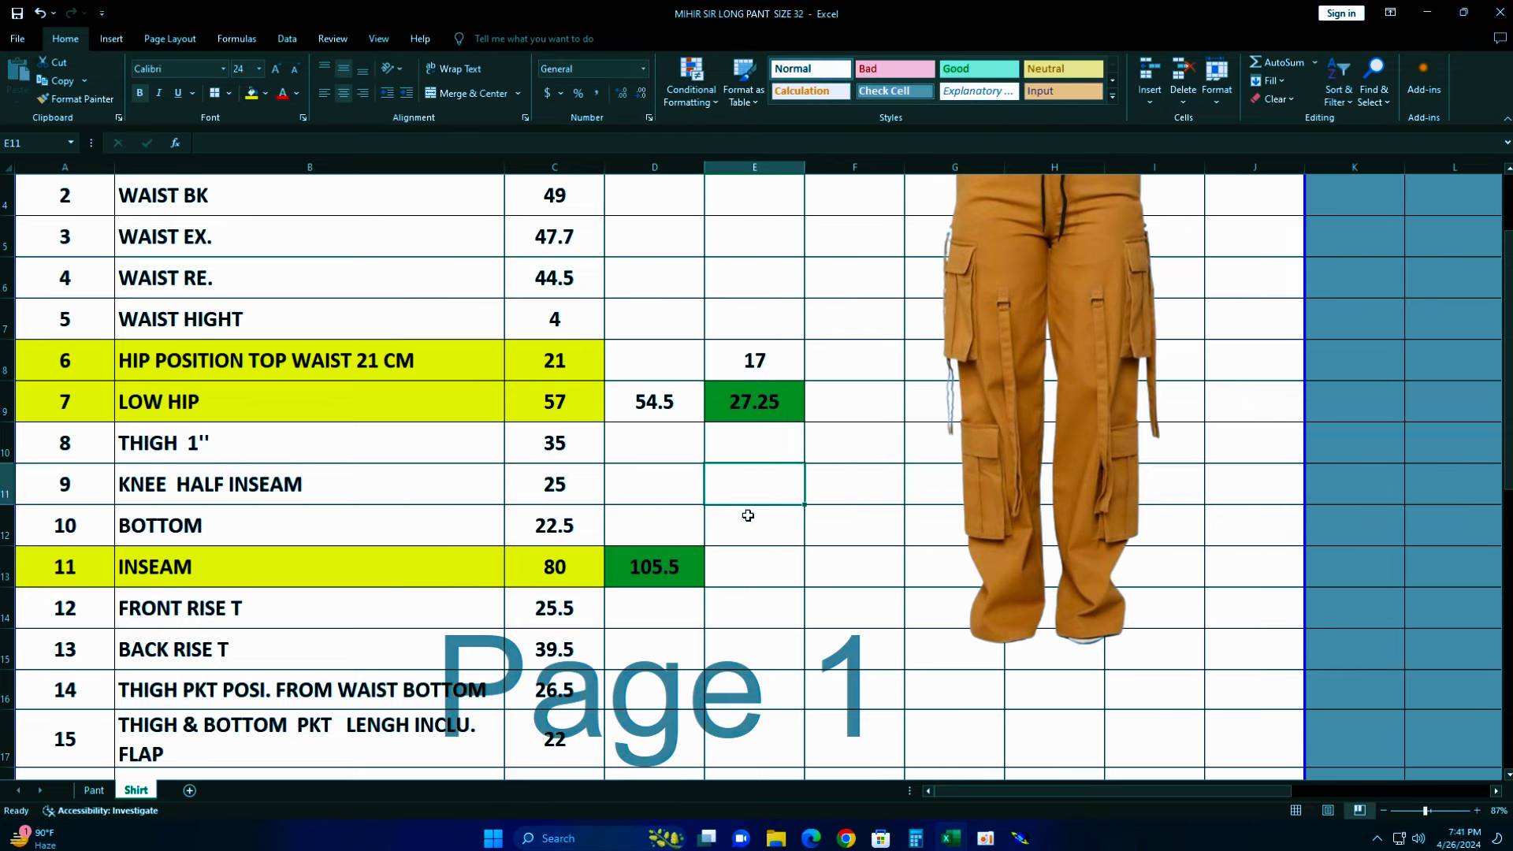
left_click(764, 359)
left_click(267, 94)
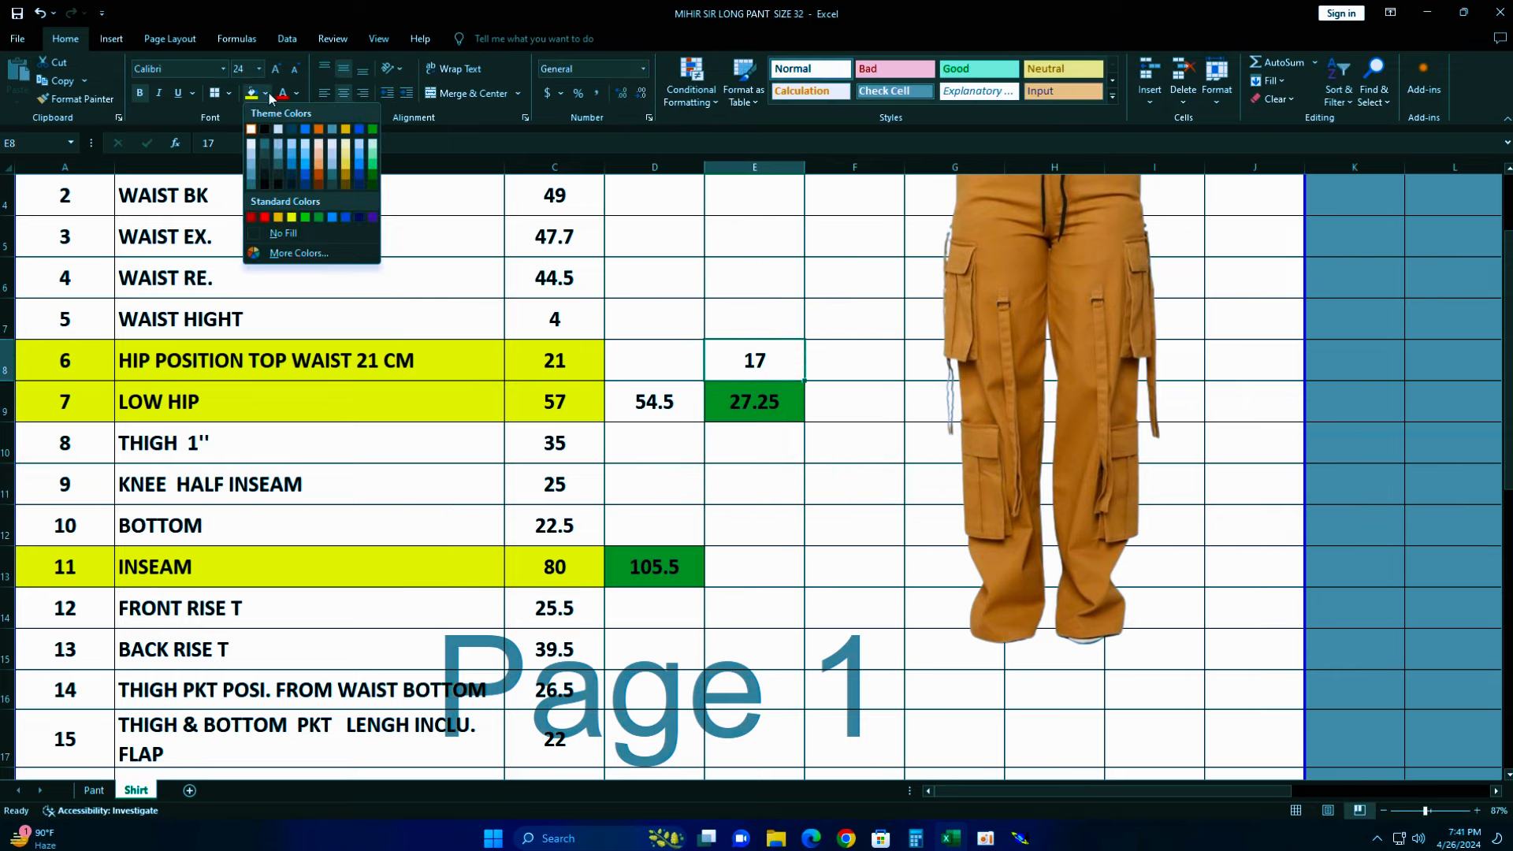
left_click(320, 214)
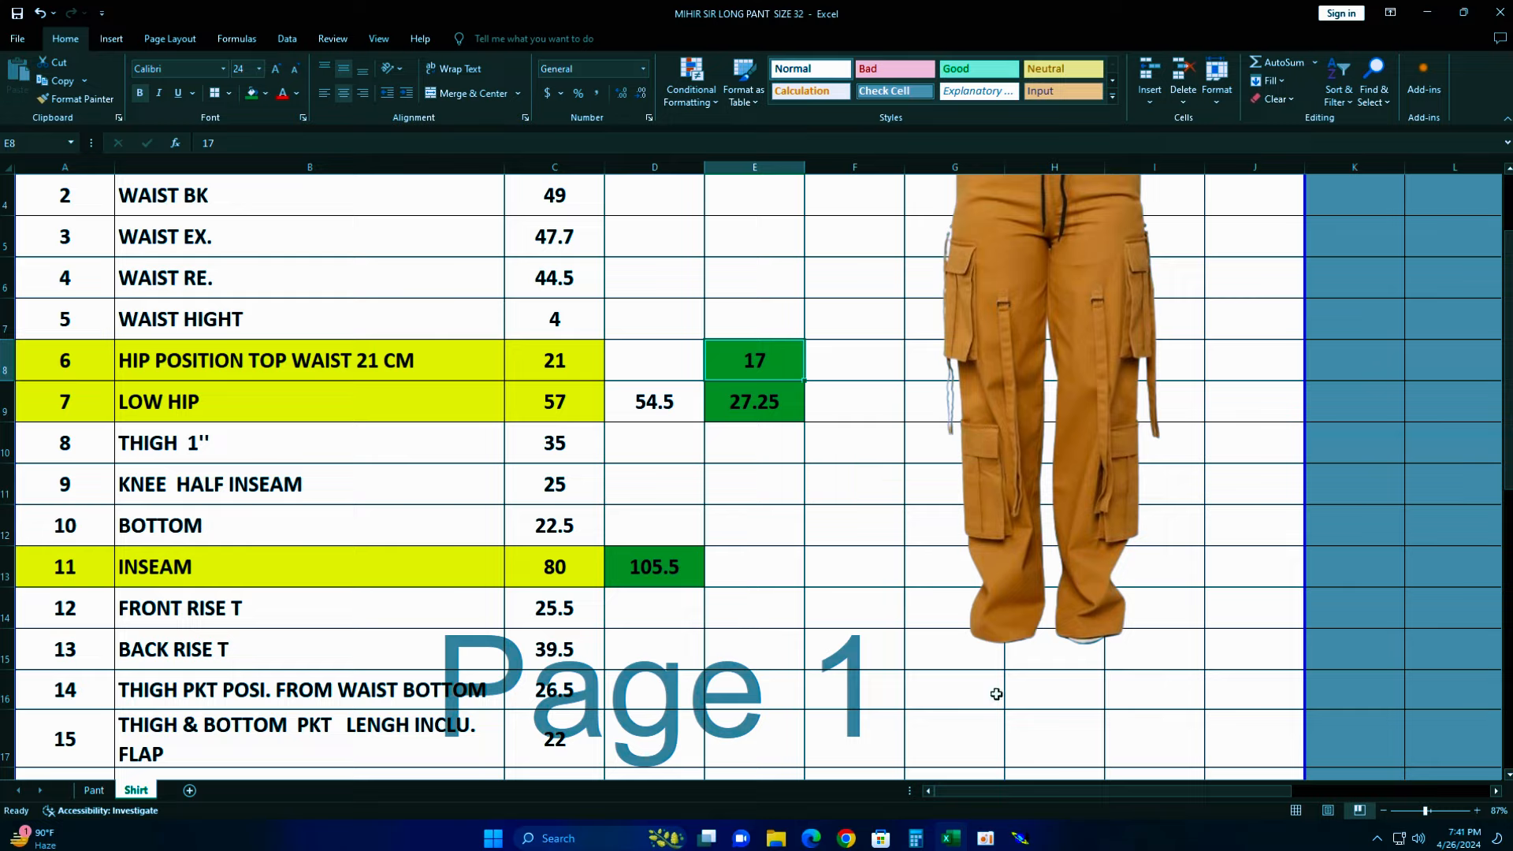
- Switch to Modaris and create a parallel of the rectangle's right edge, 17 cm inside it
left_click(1023, 842)
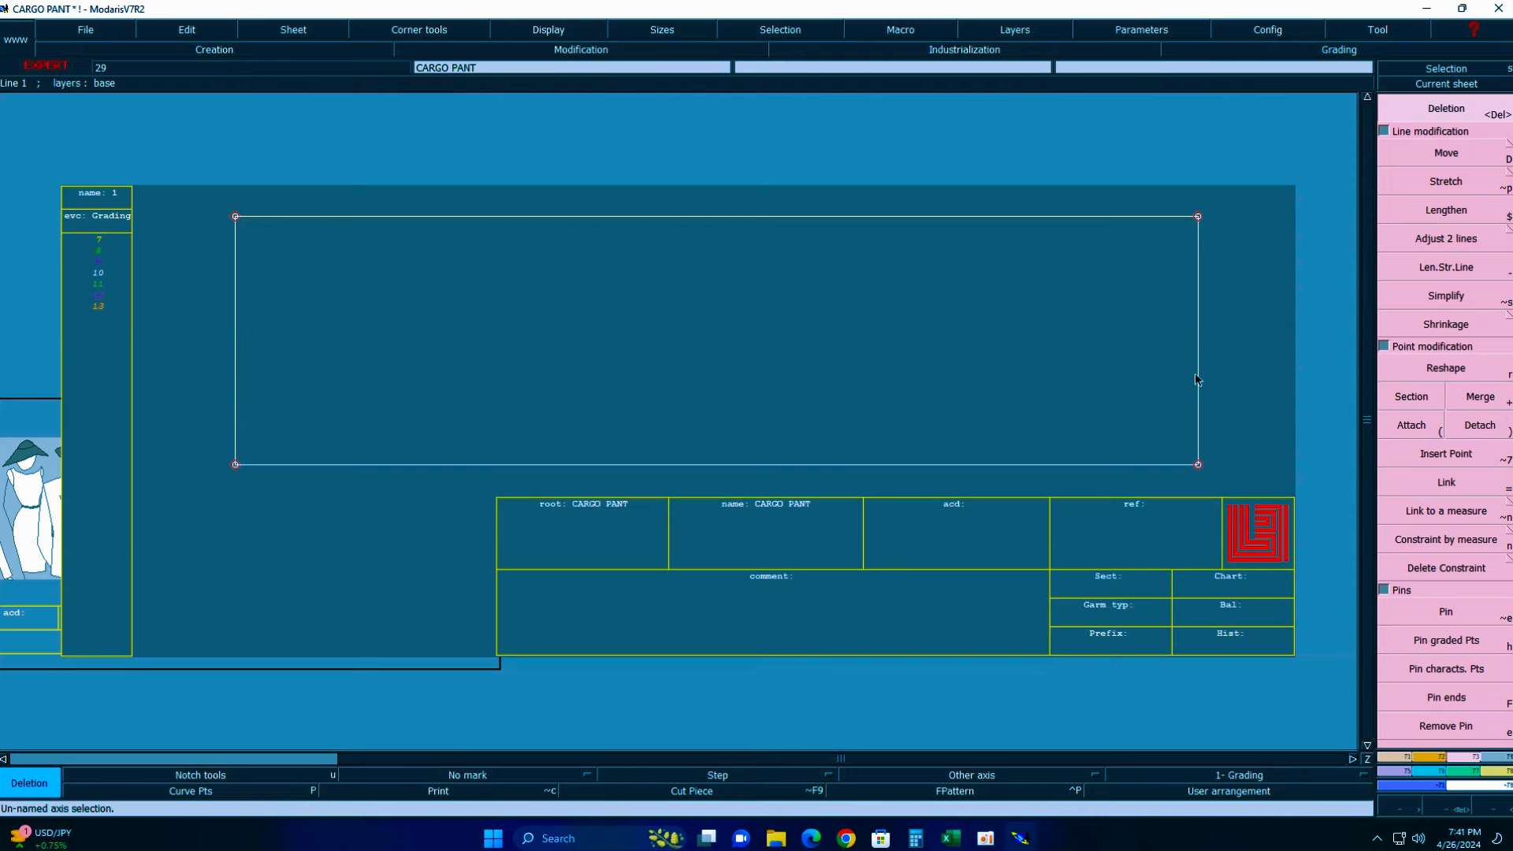
key("/")
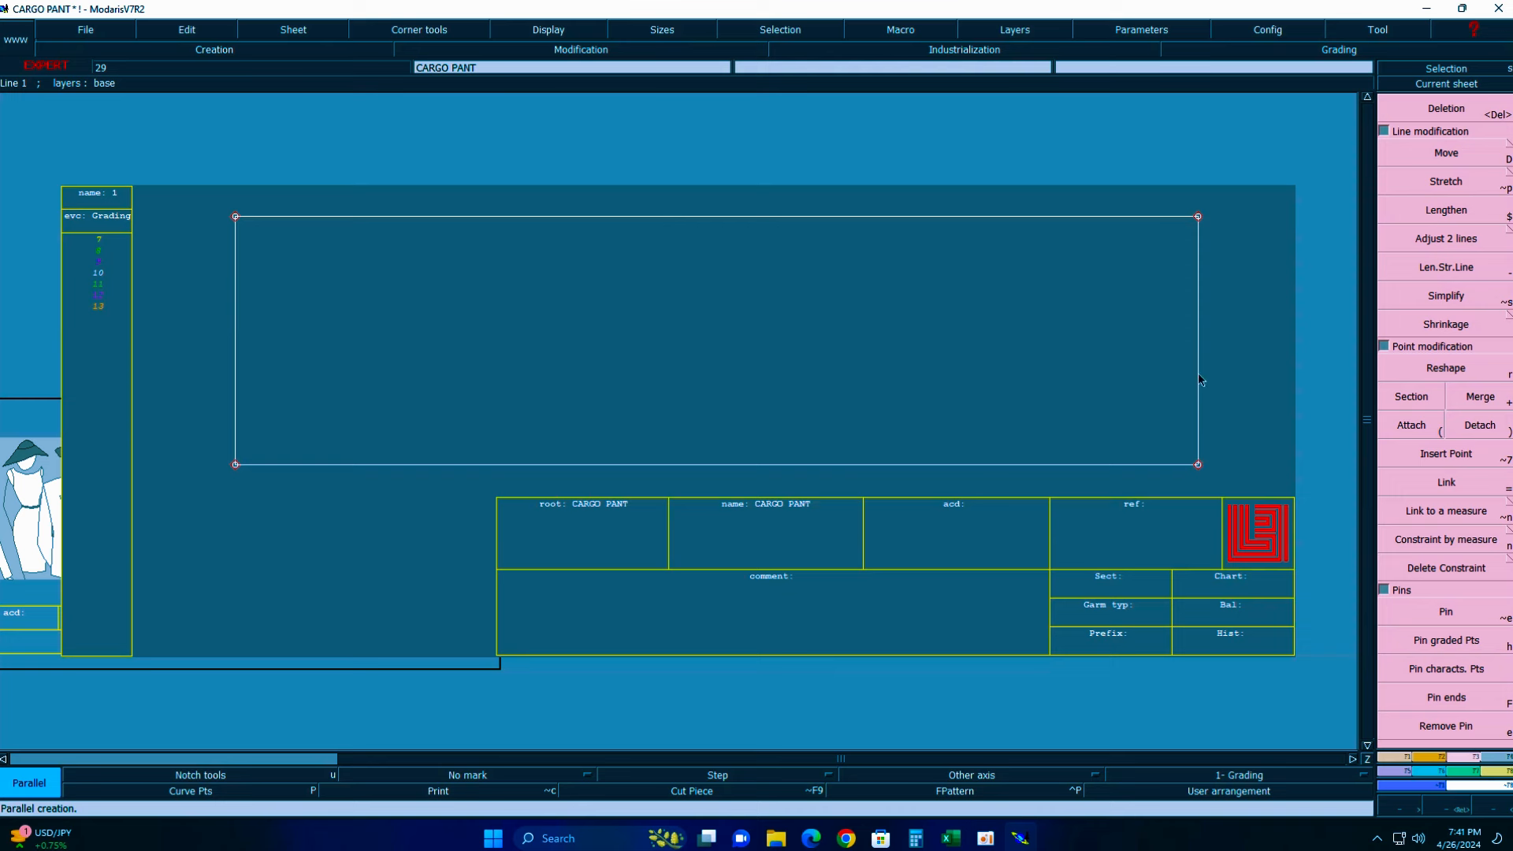
left_click(1199, 374)
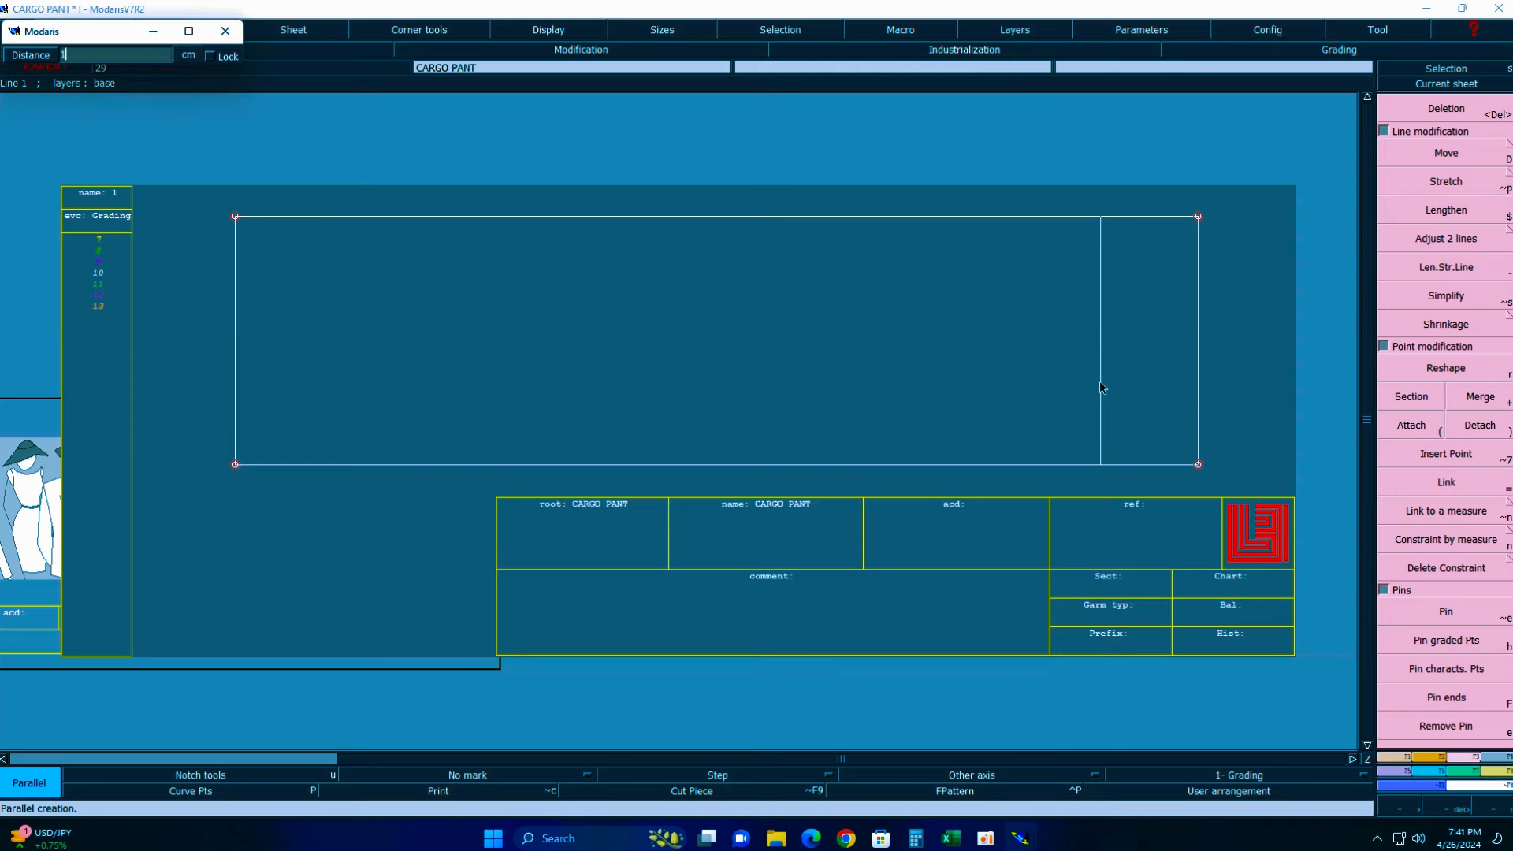
type("17")
key("Return")
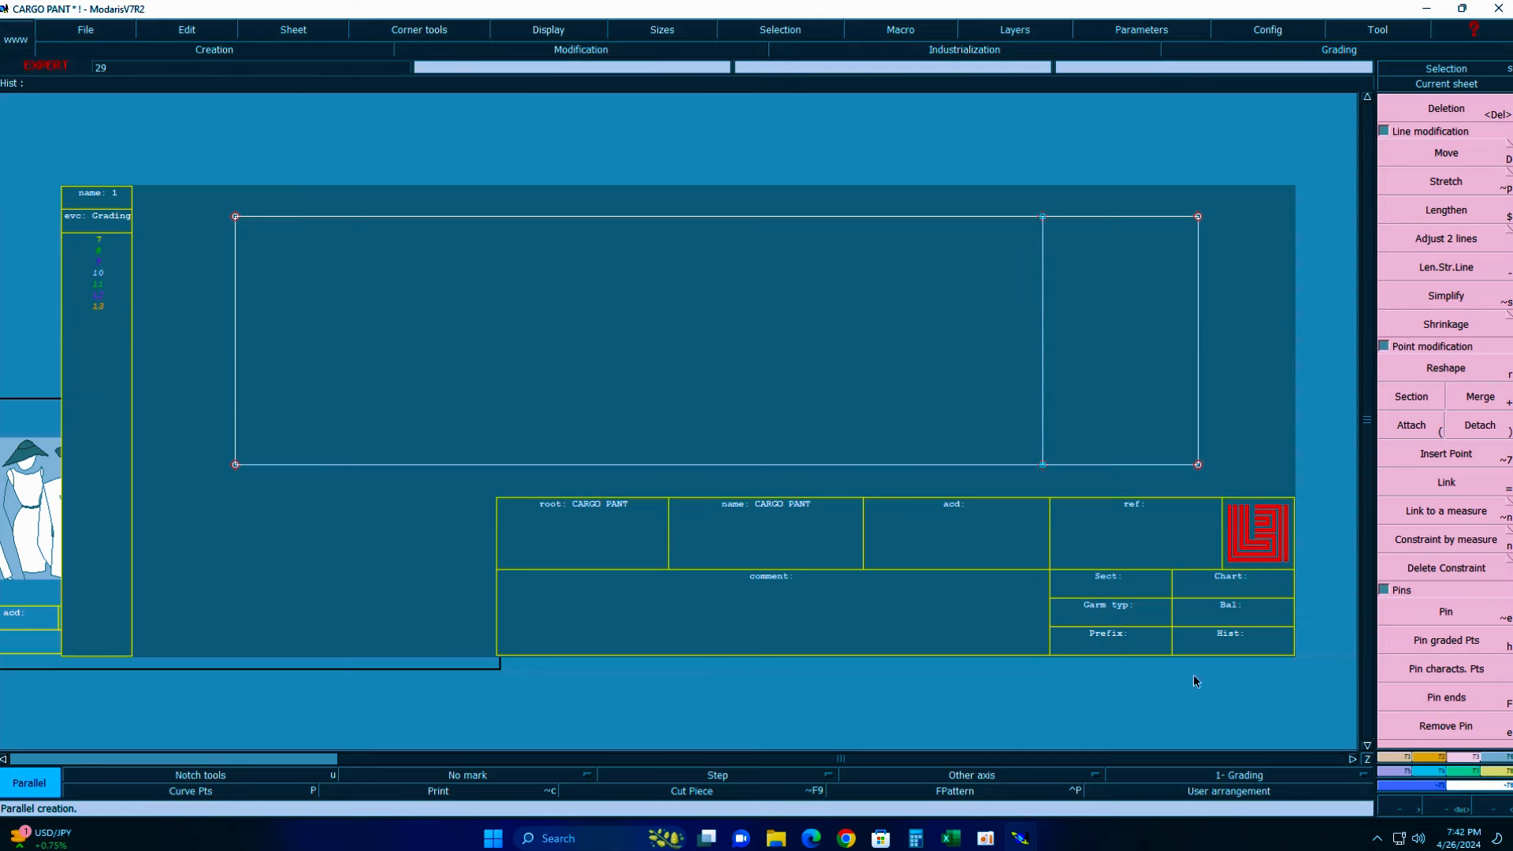
- Switch to Excel, enter 80 in cell E13 for the inseam and fill the cell with green
left_click(950, 838)
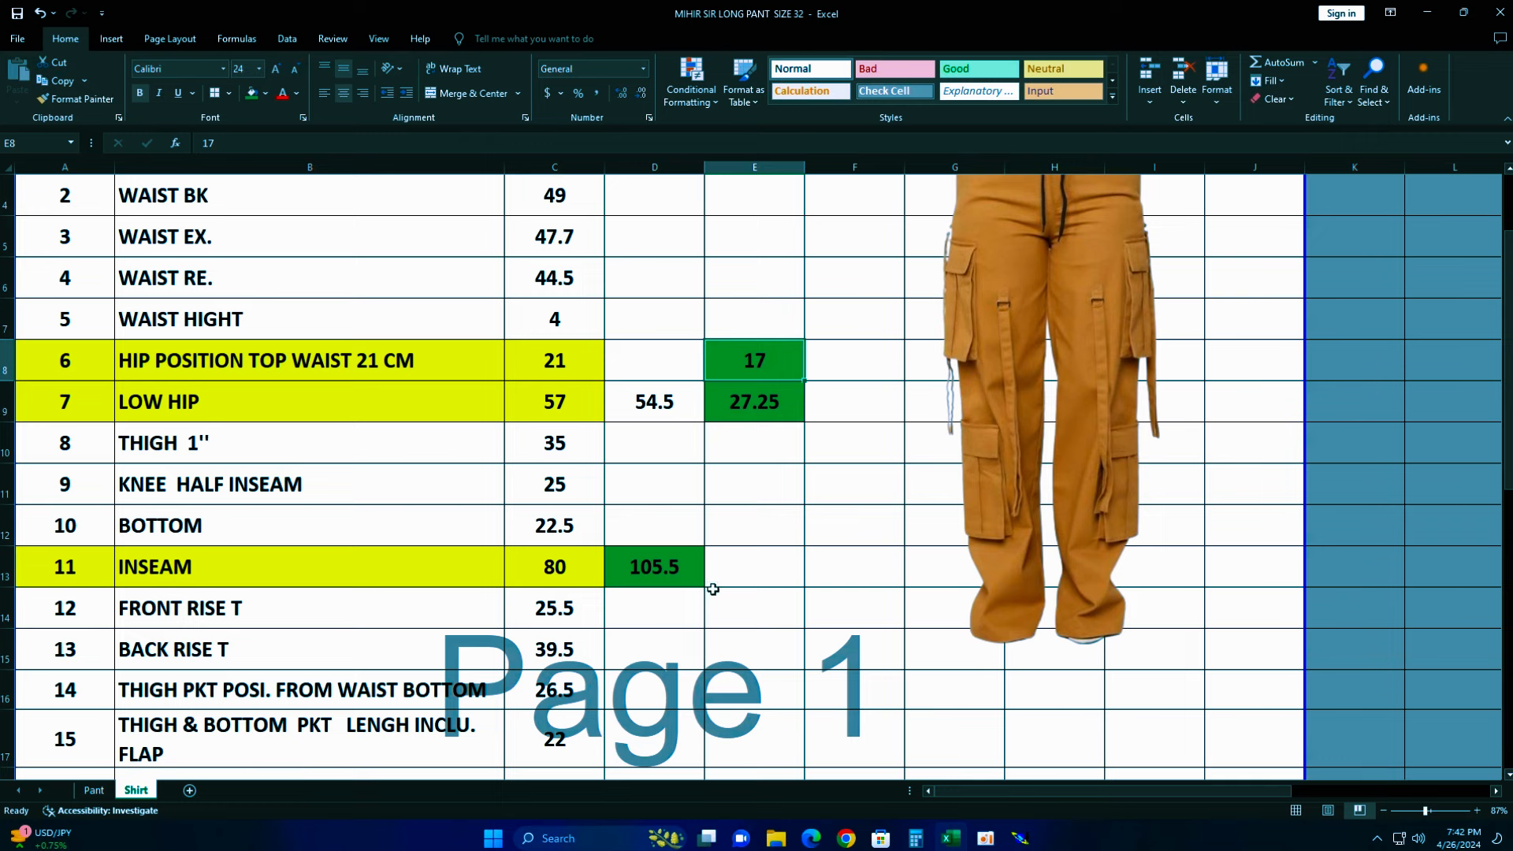
left_click(752, 570)
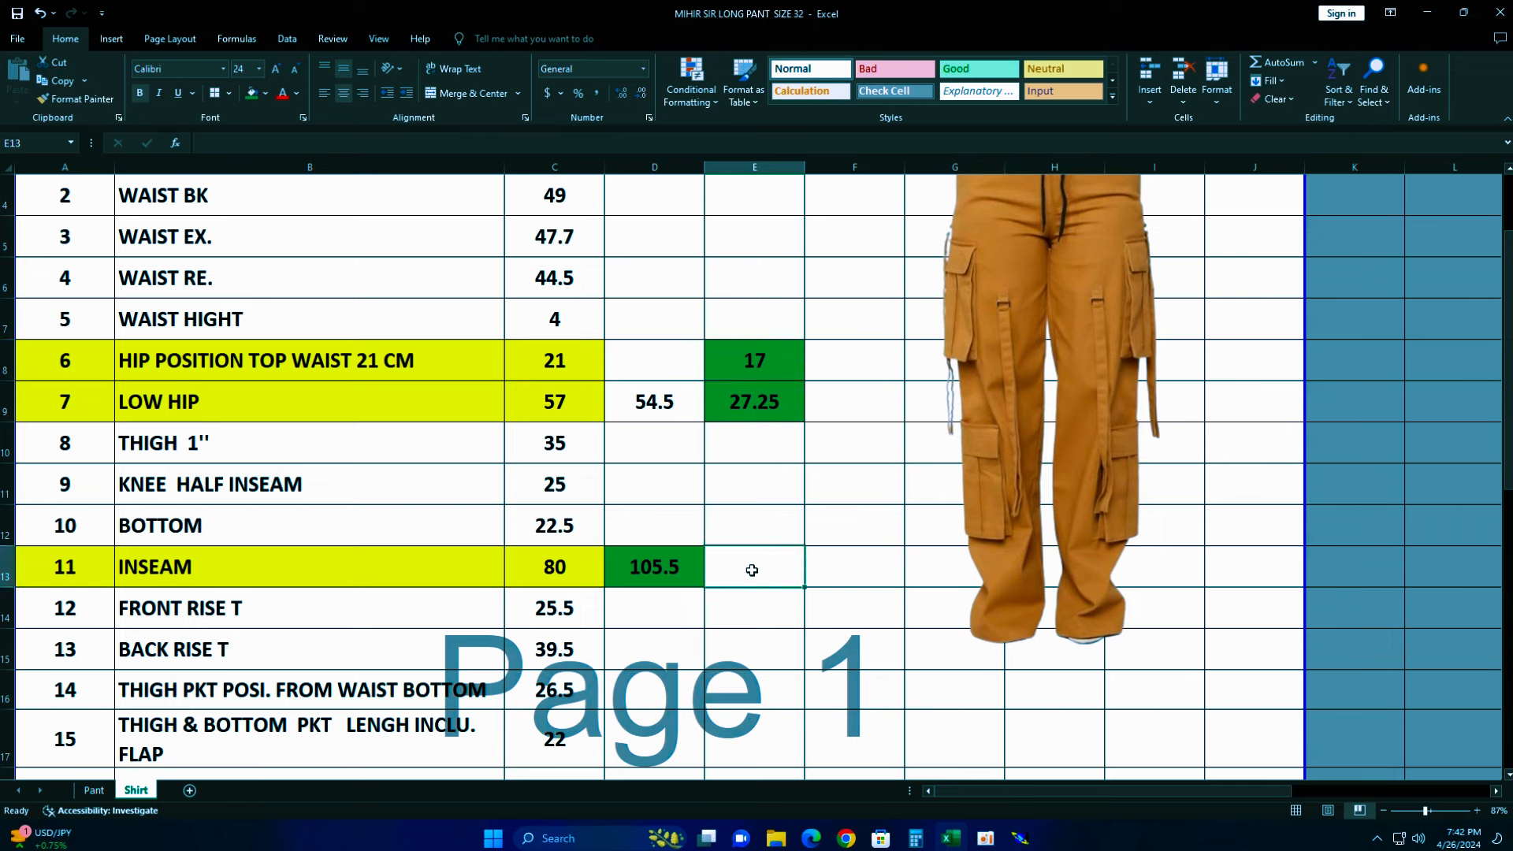
type("80")
key("Return")
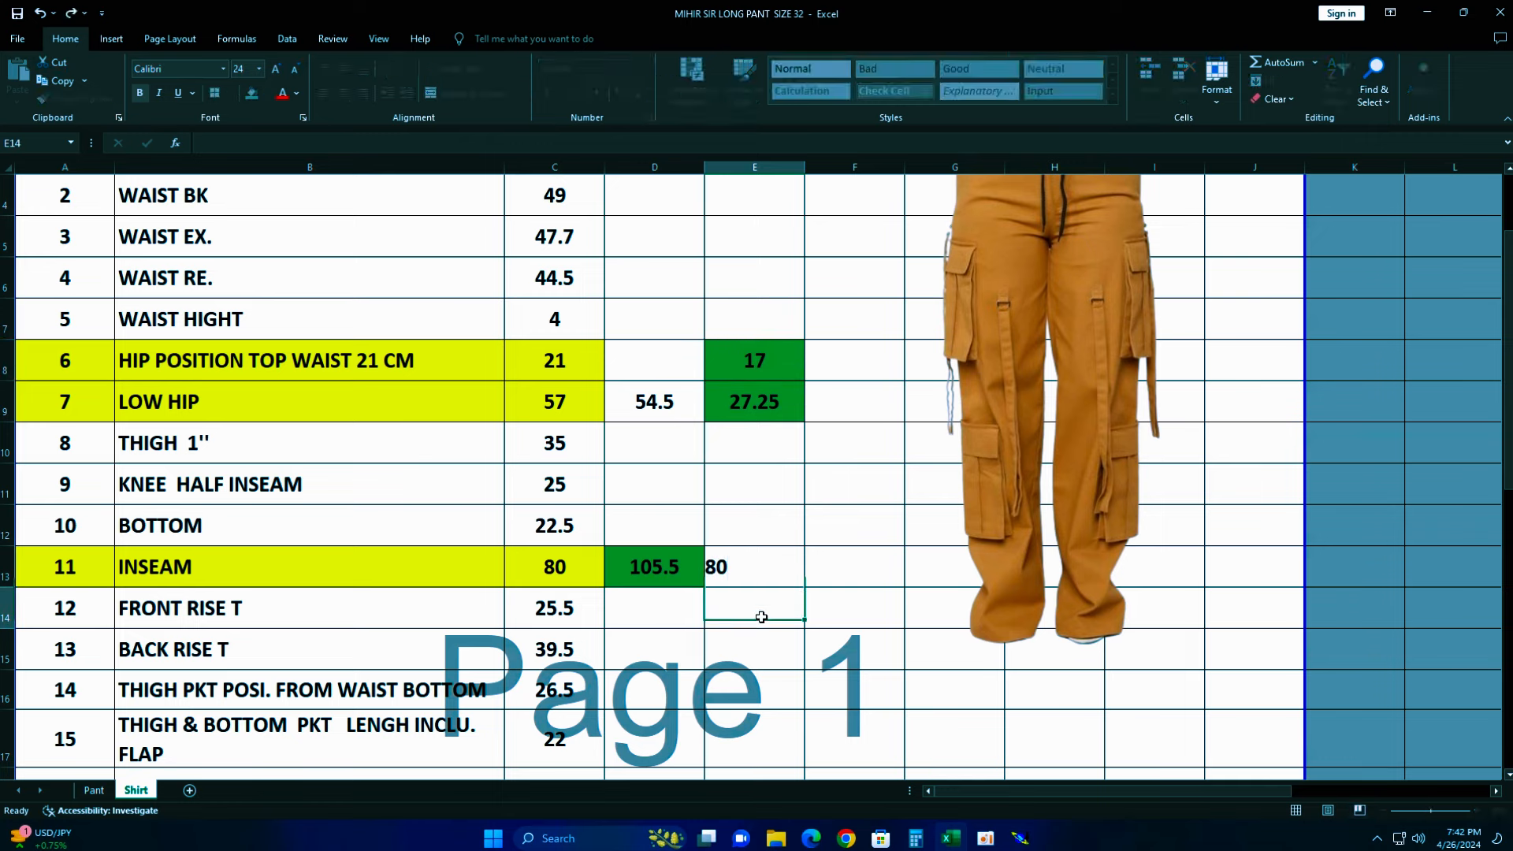
left_click(768, 581)
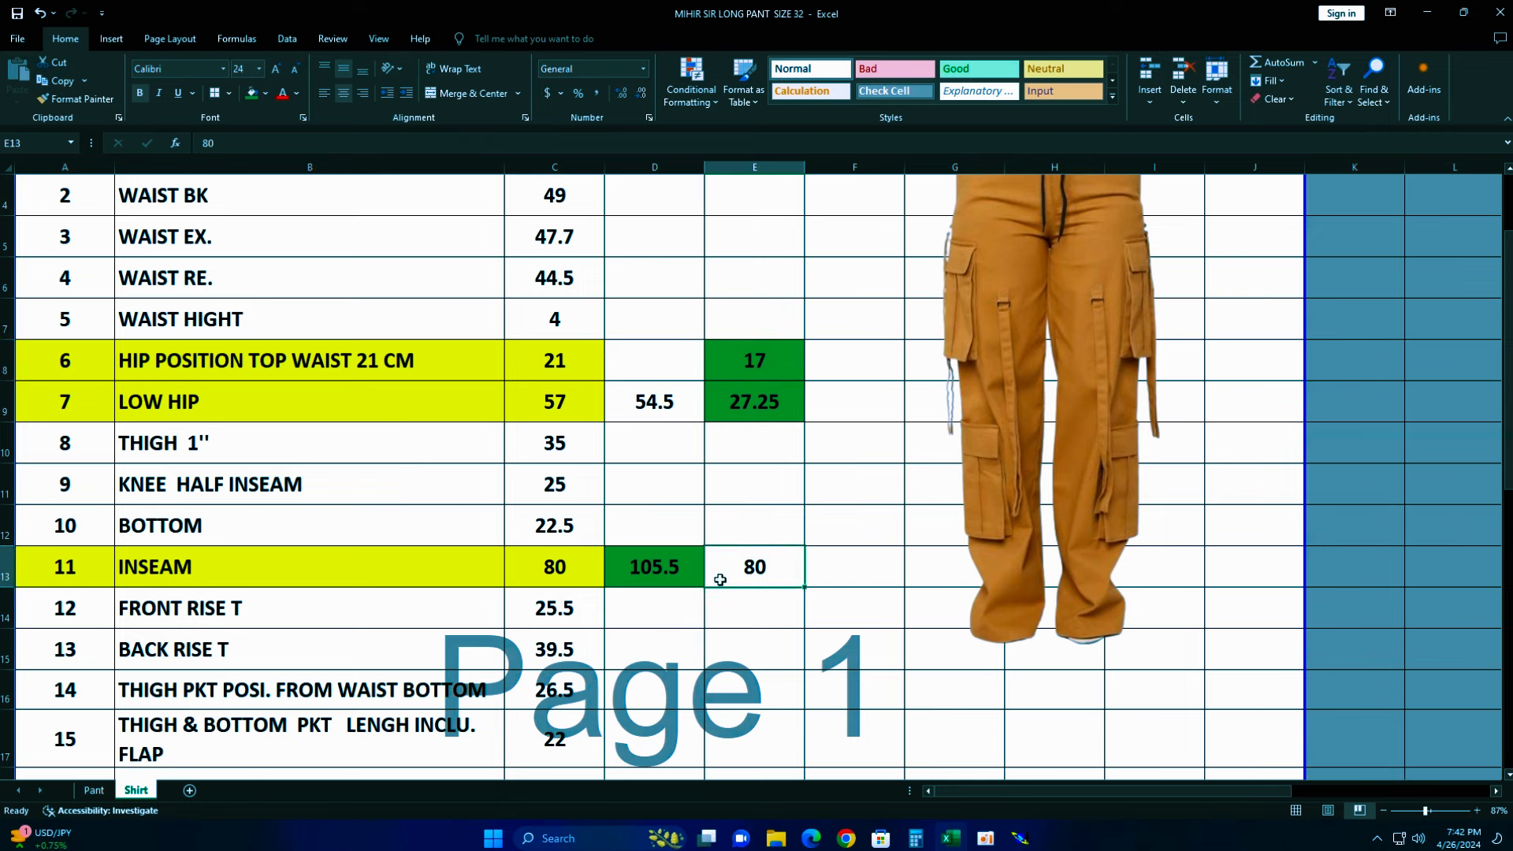
left_click(253, 93)
left_click(908, 567)
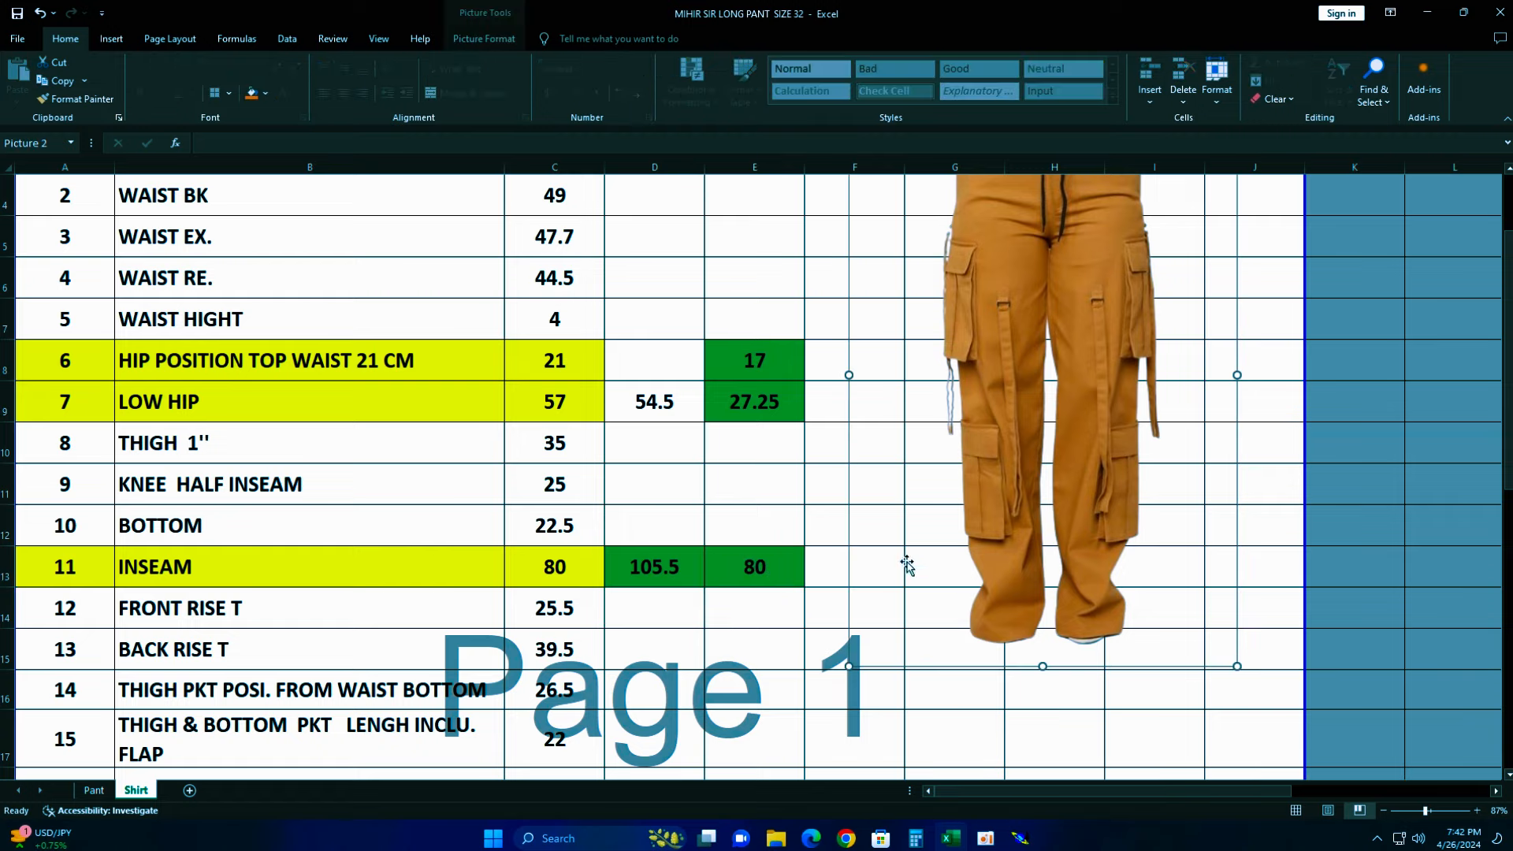
- Switch to Modaris and create a parallel of the rectangle's left edge, 80 cm inside it
left_click(1019, 839)
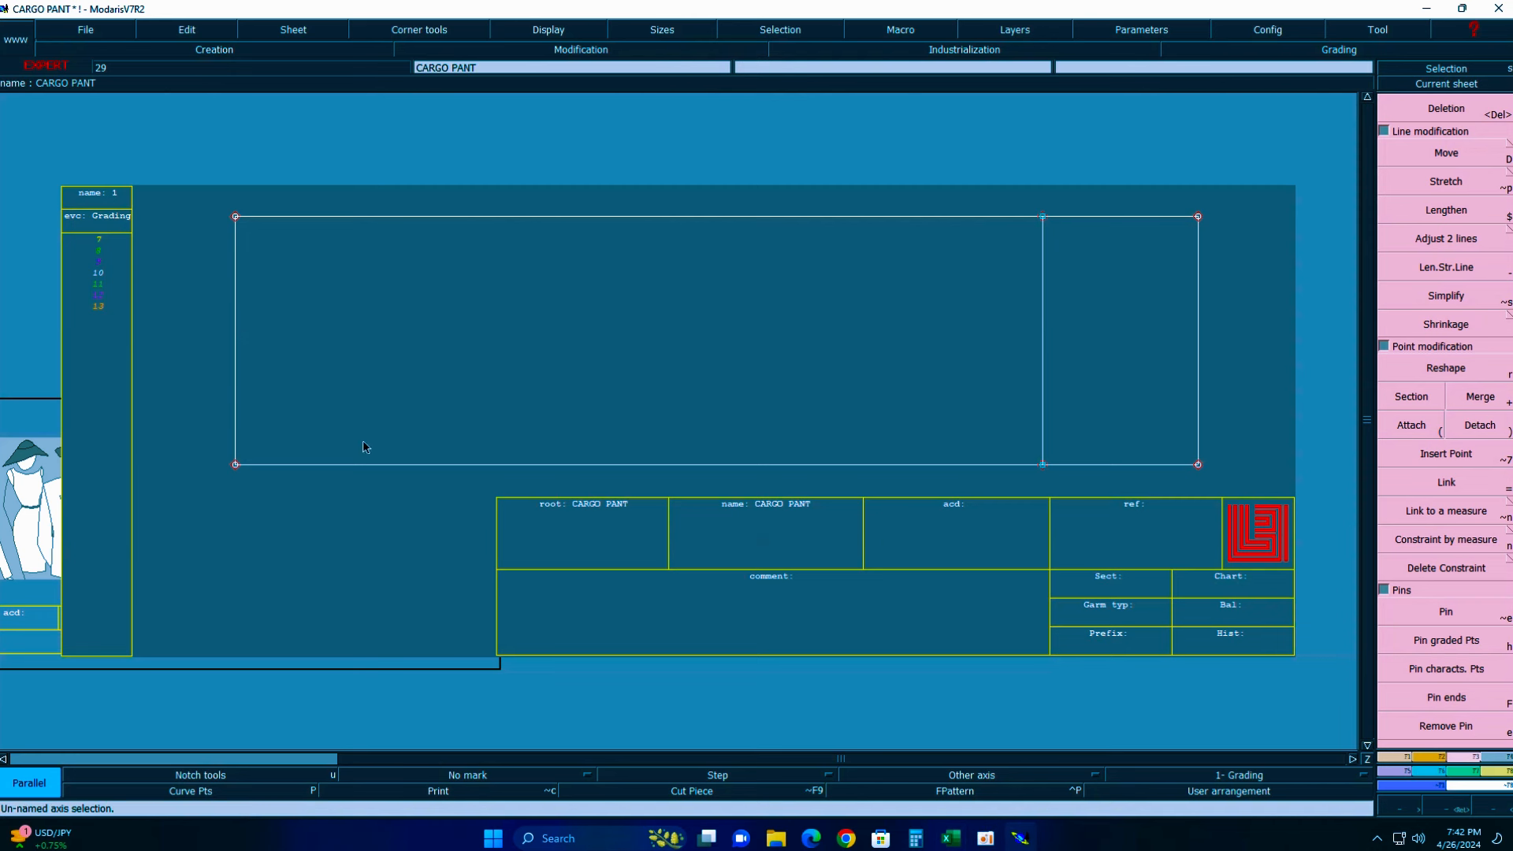
left_click(238, 369)
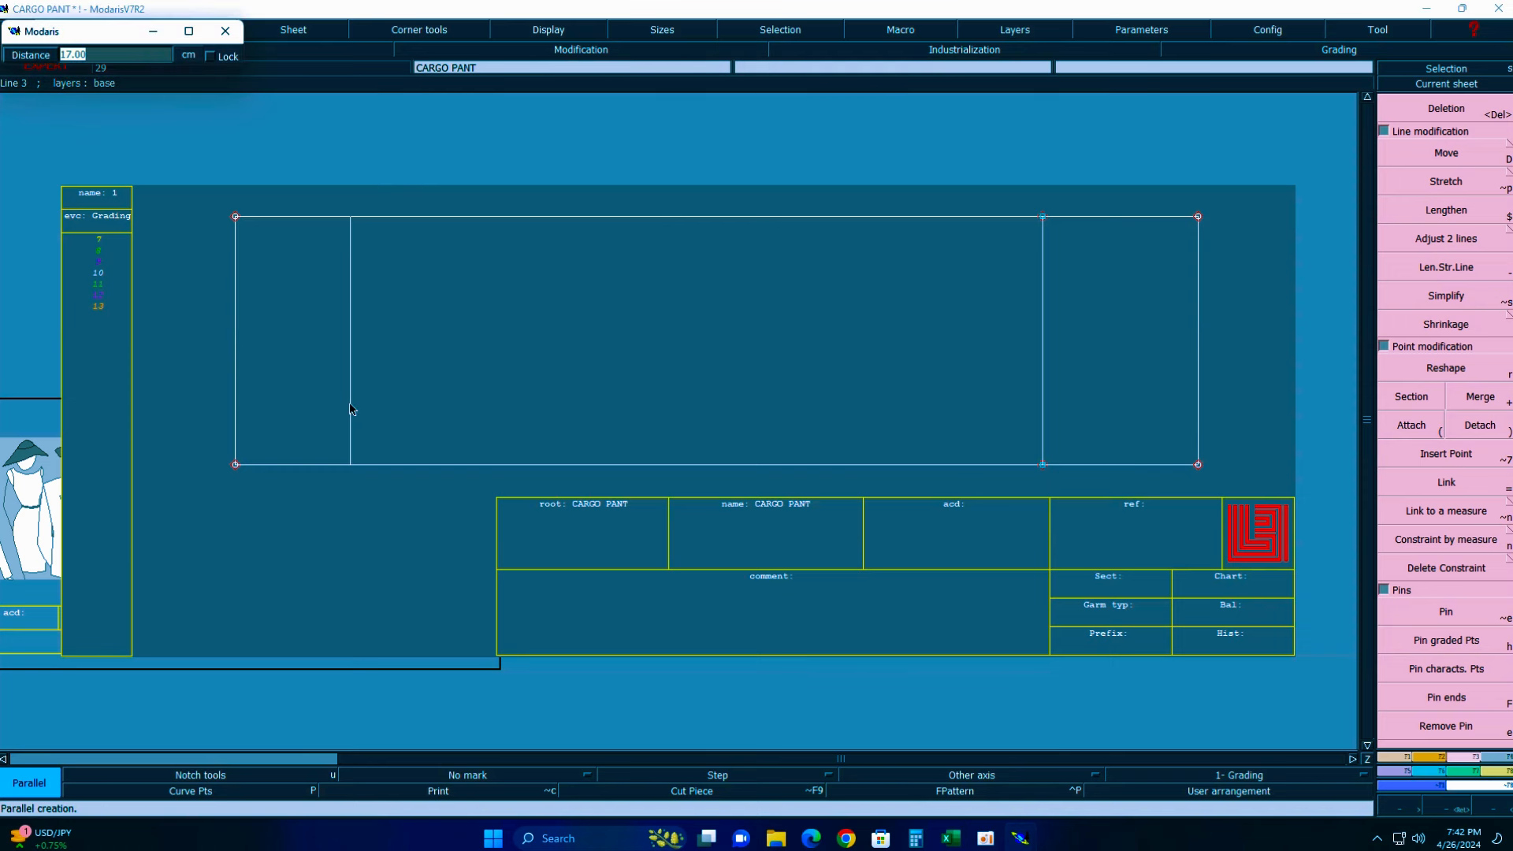
type("80")
key("Return")
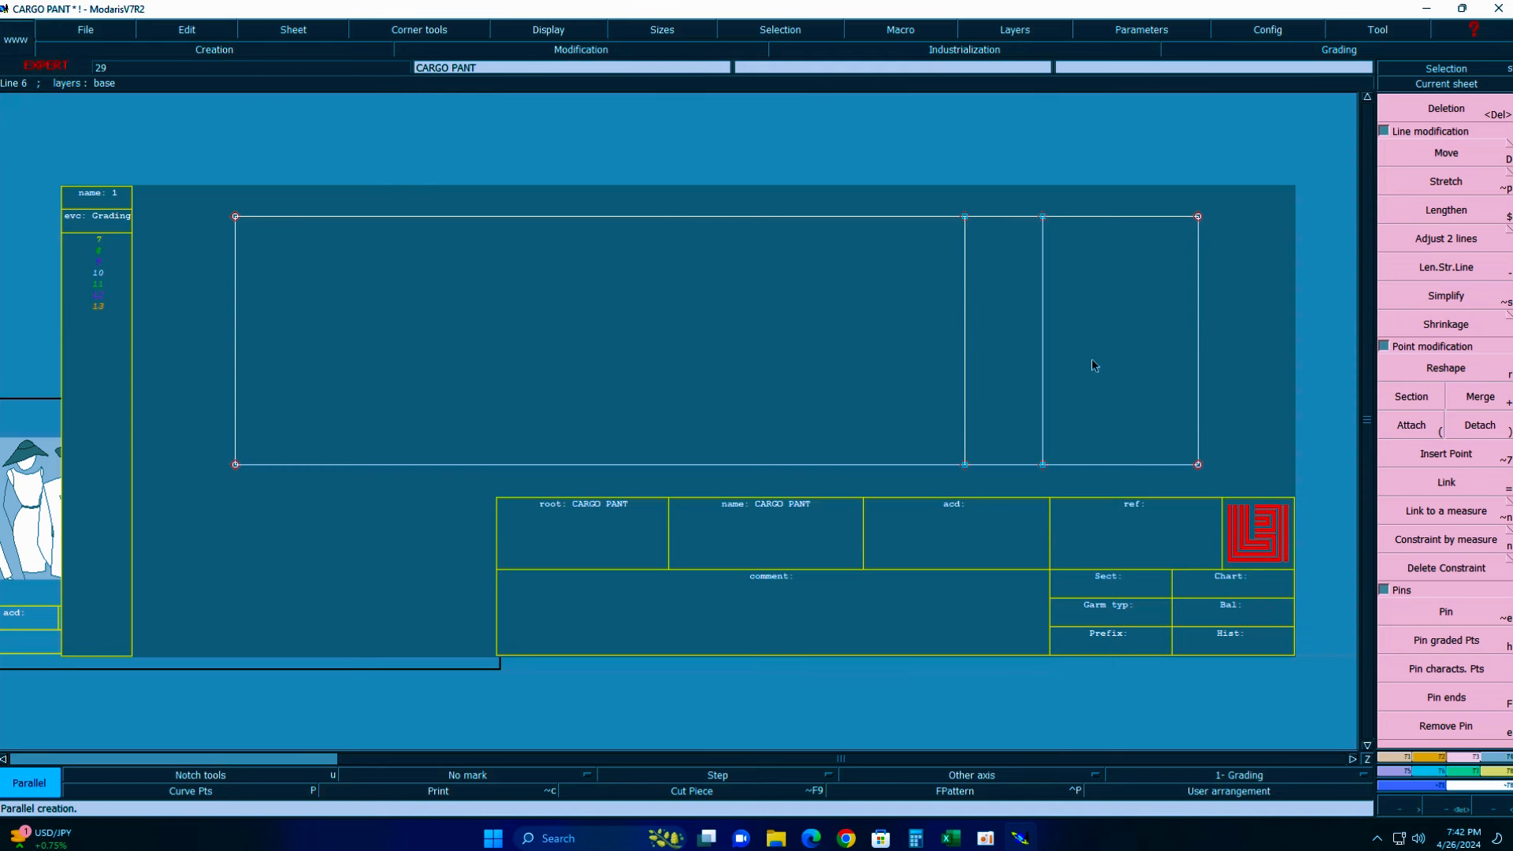
key("Home")
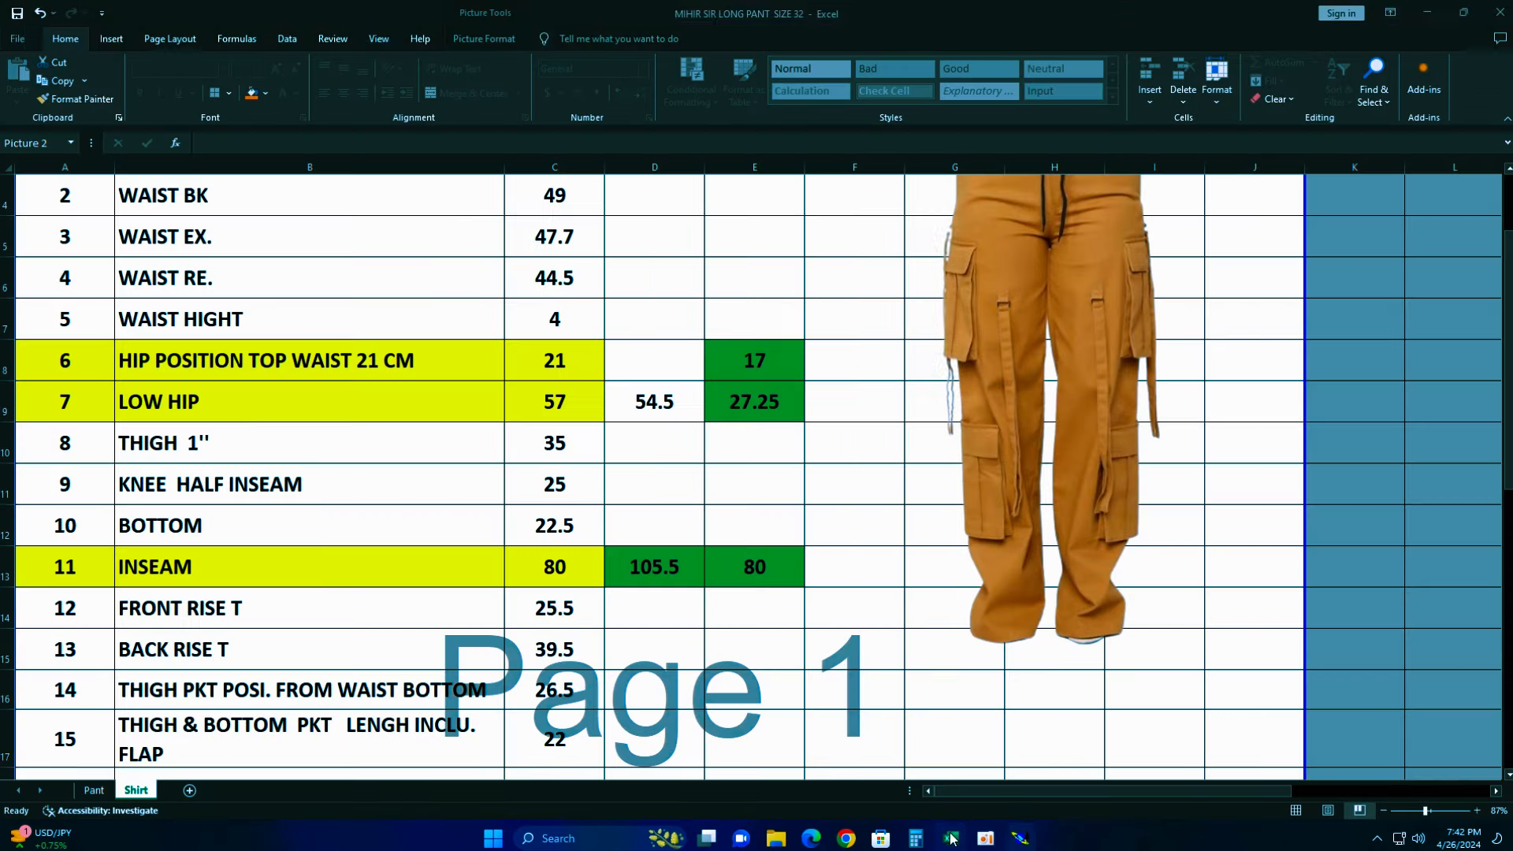
- Switch to Excel and fill the thigh row, cells A10 to C10, with green
left_click(951, 838)
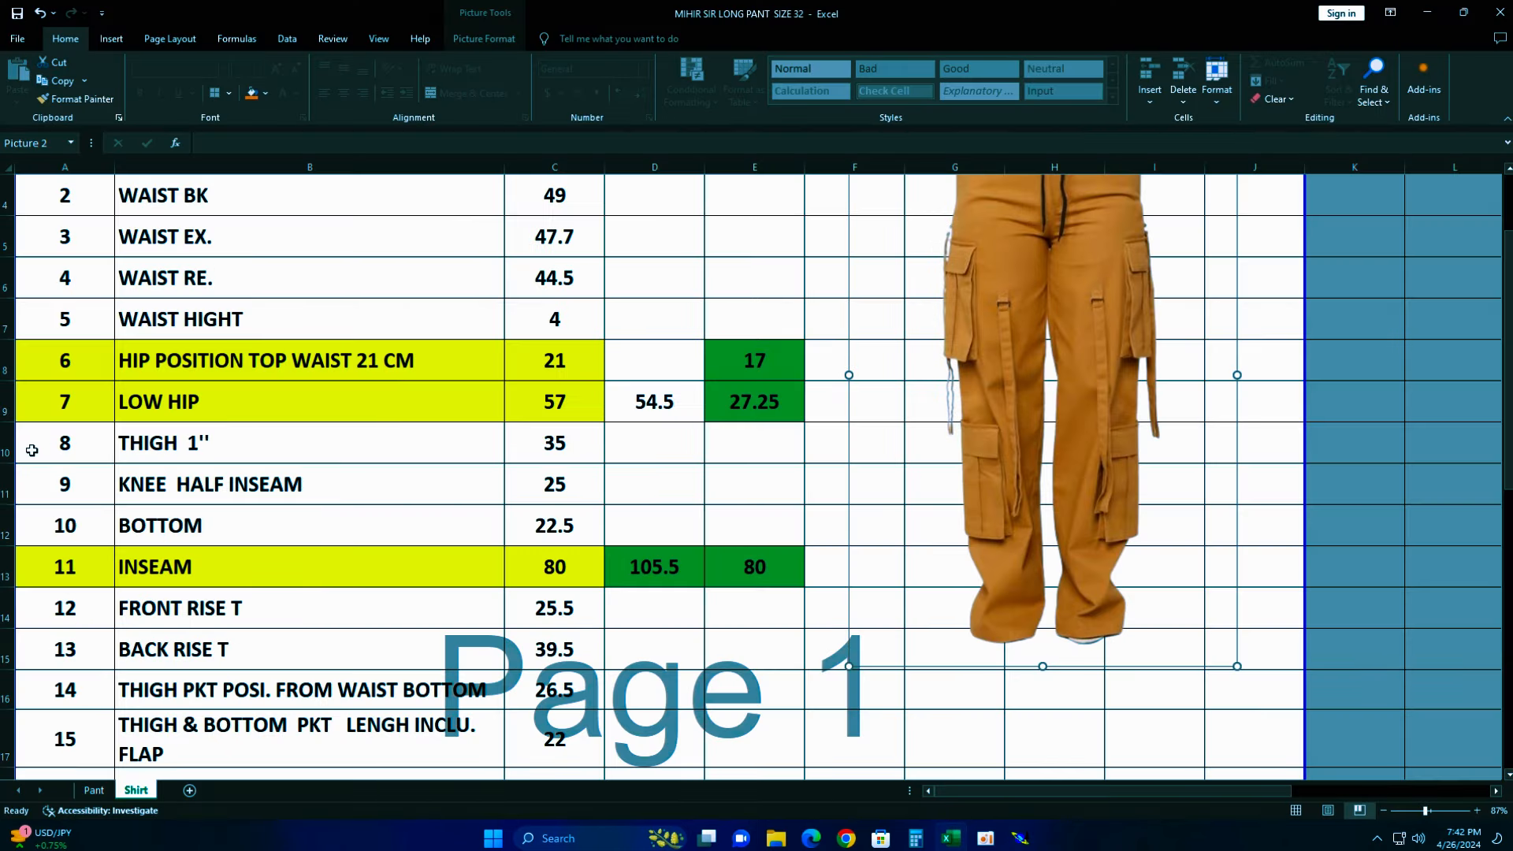
left_click(8, 443)
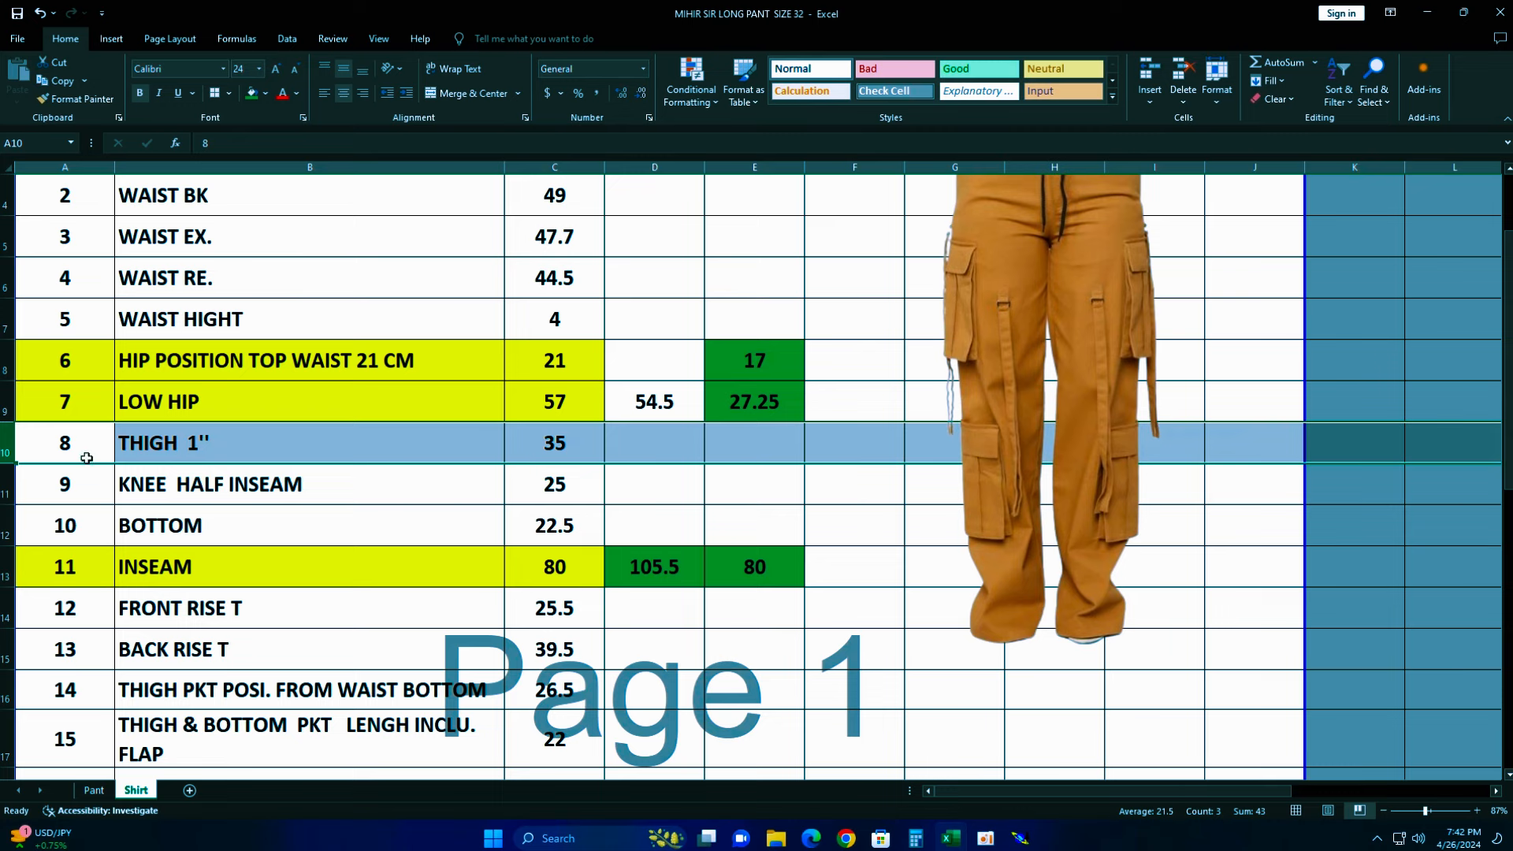
left_click_drag(67, 444, 530, 443)
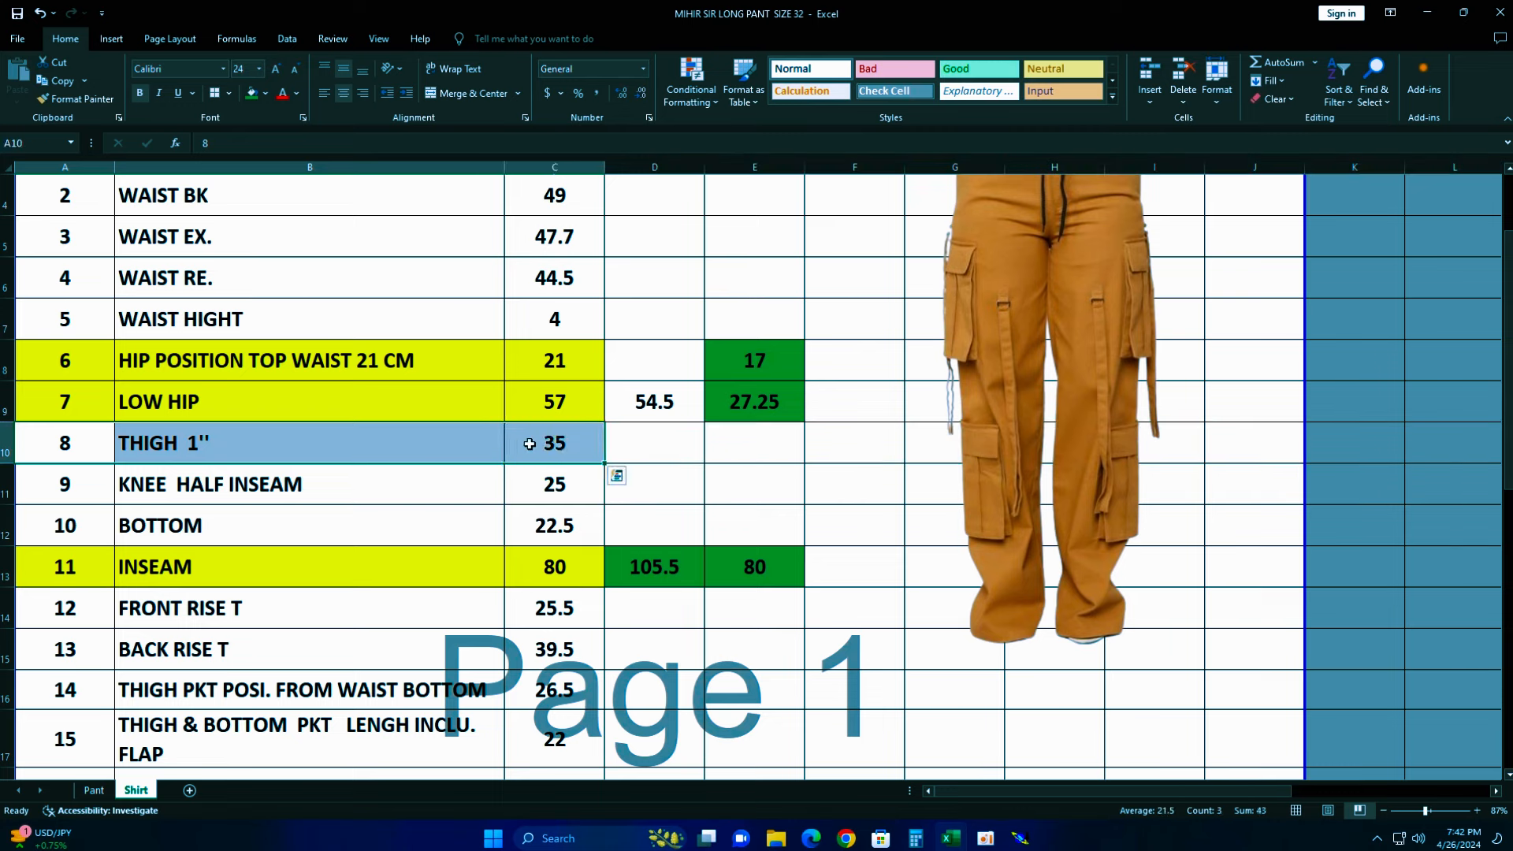
left_click(252, 93)
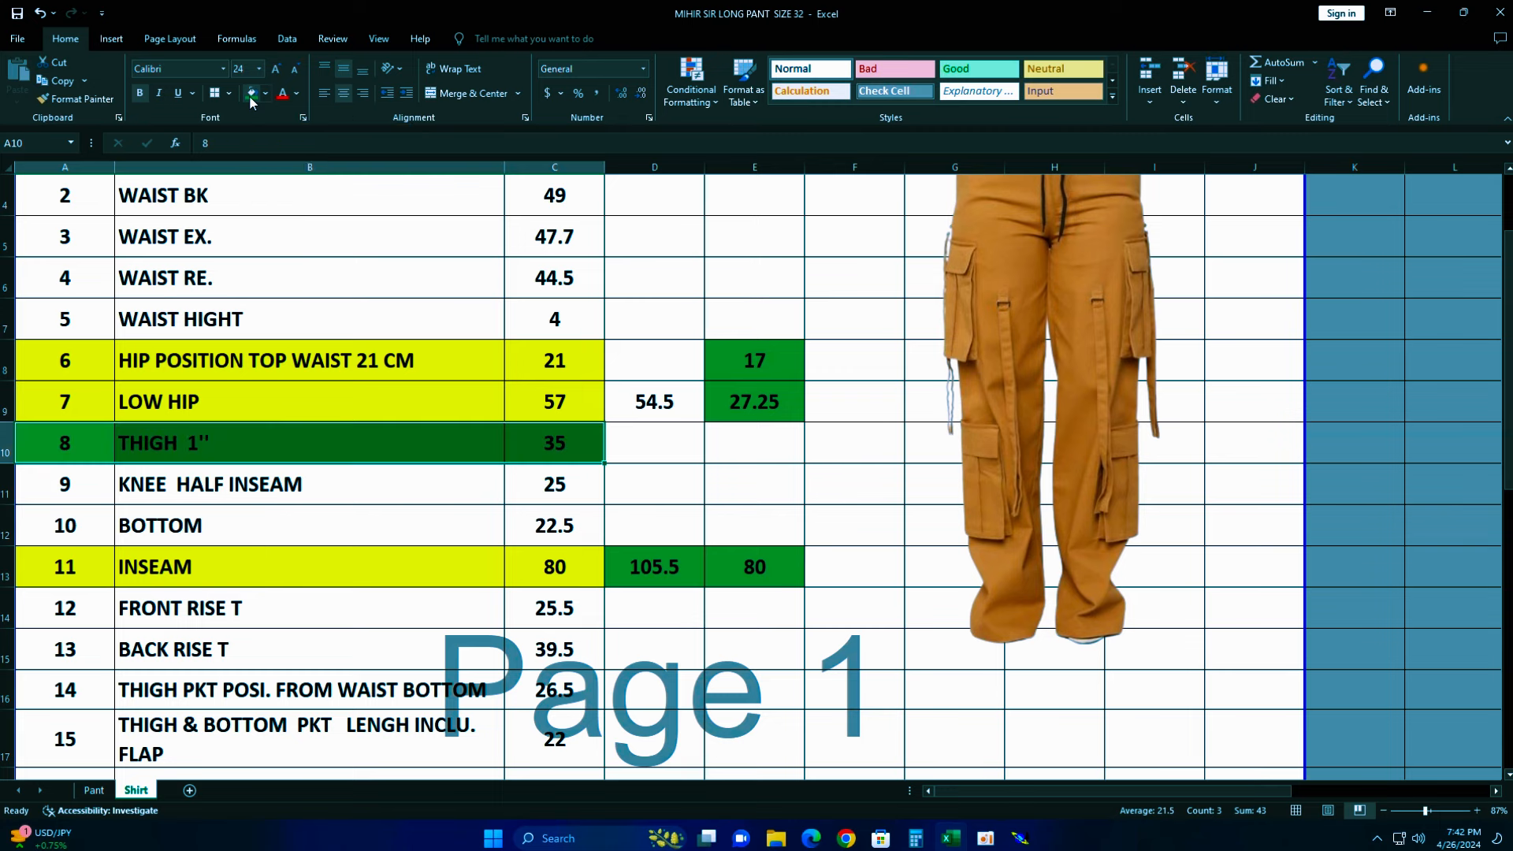
- Enter 36.5 in cell E10 for the thigh and fill the cell with green
left_click(729, 456)
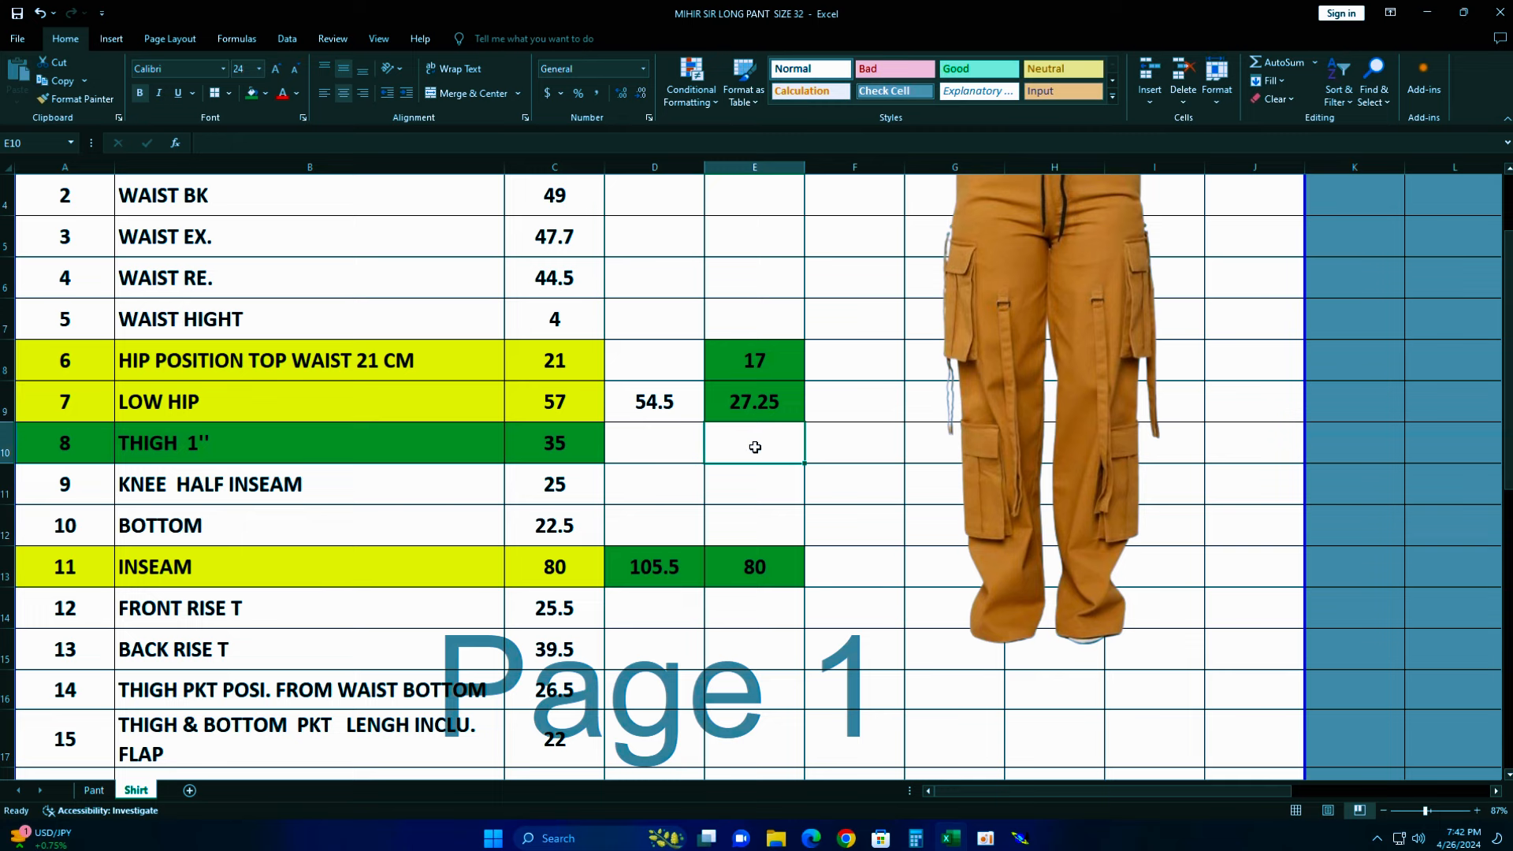
type("36.5")
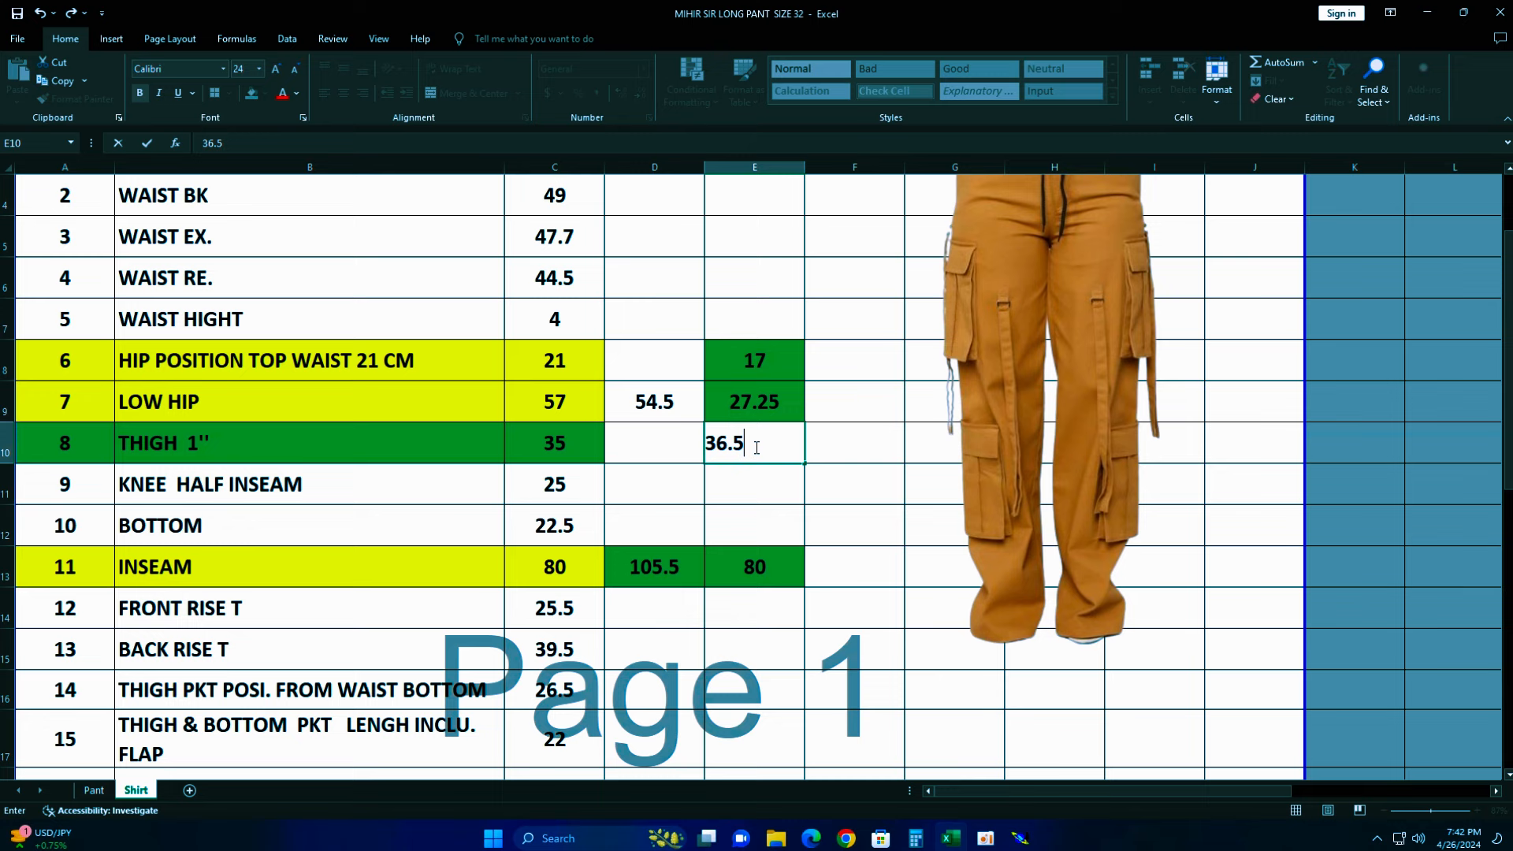
key("Return")
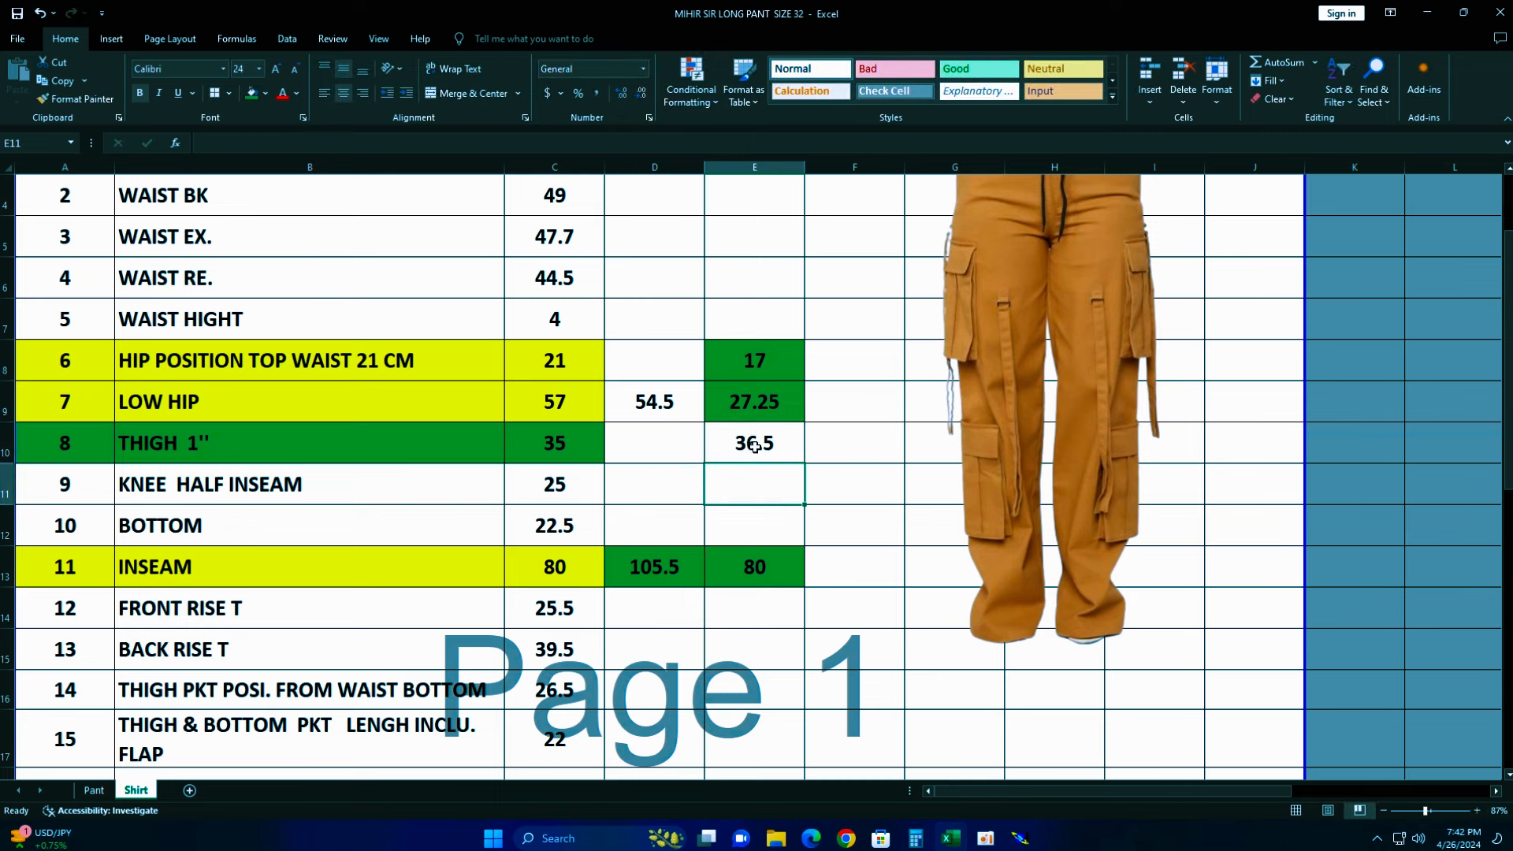
left_click(791, 451)
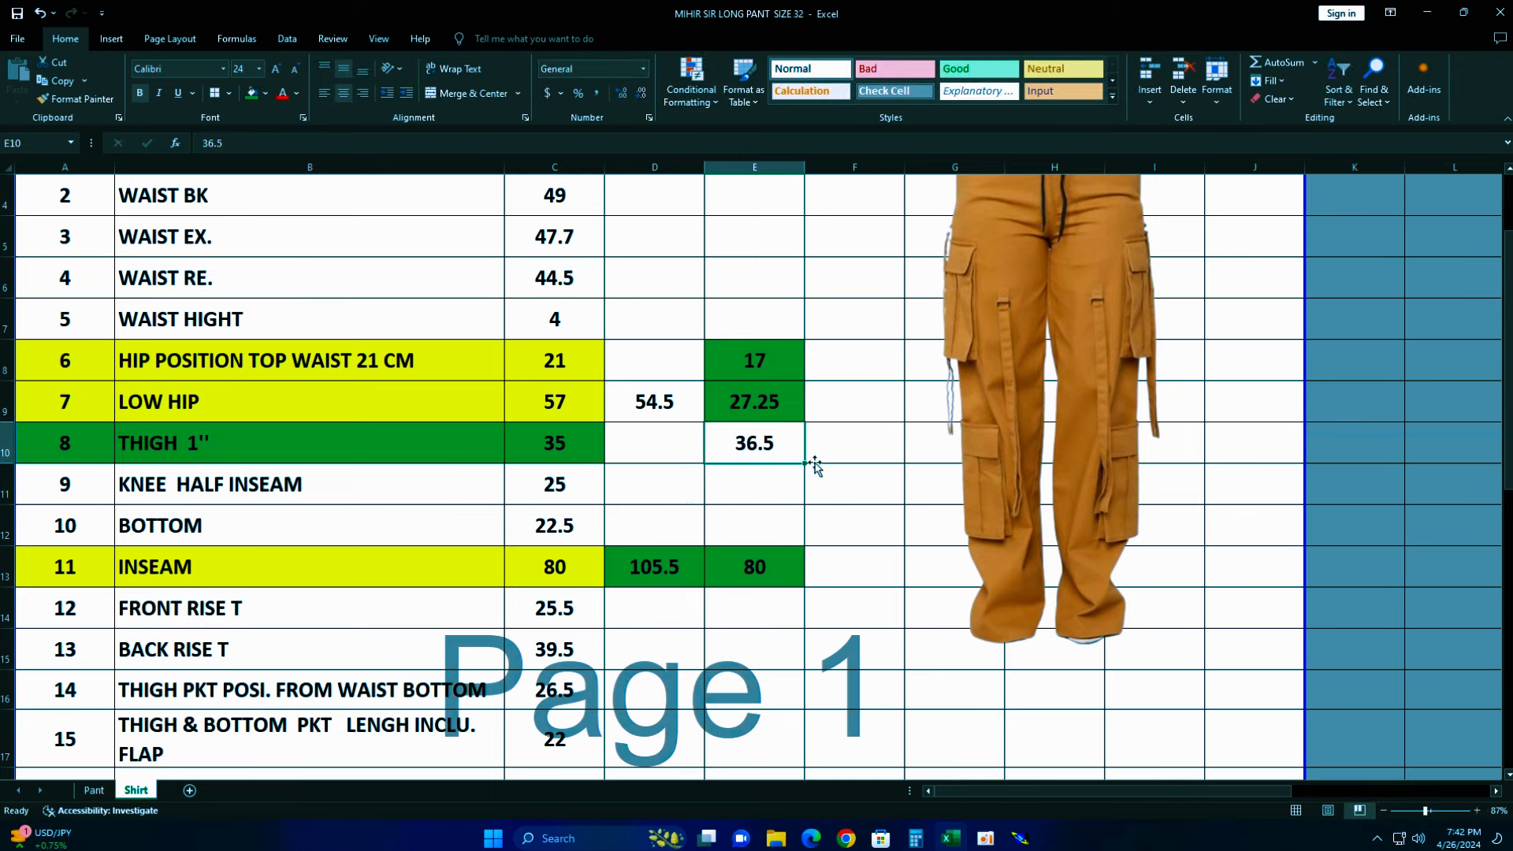
left_click(252, 94)
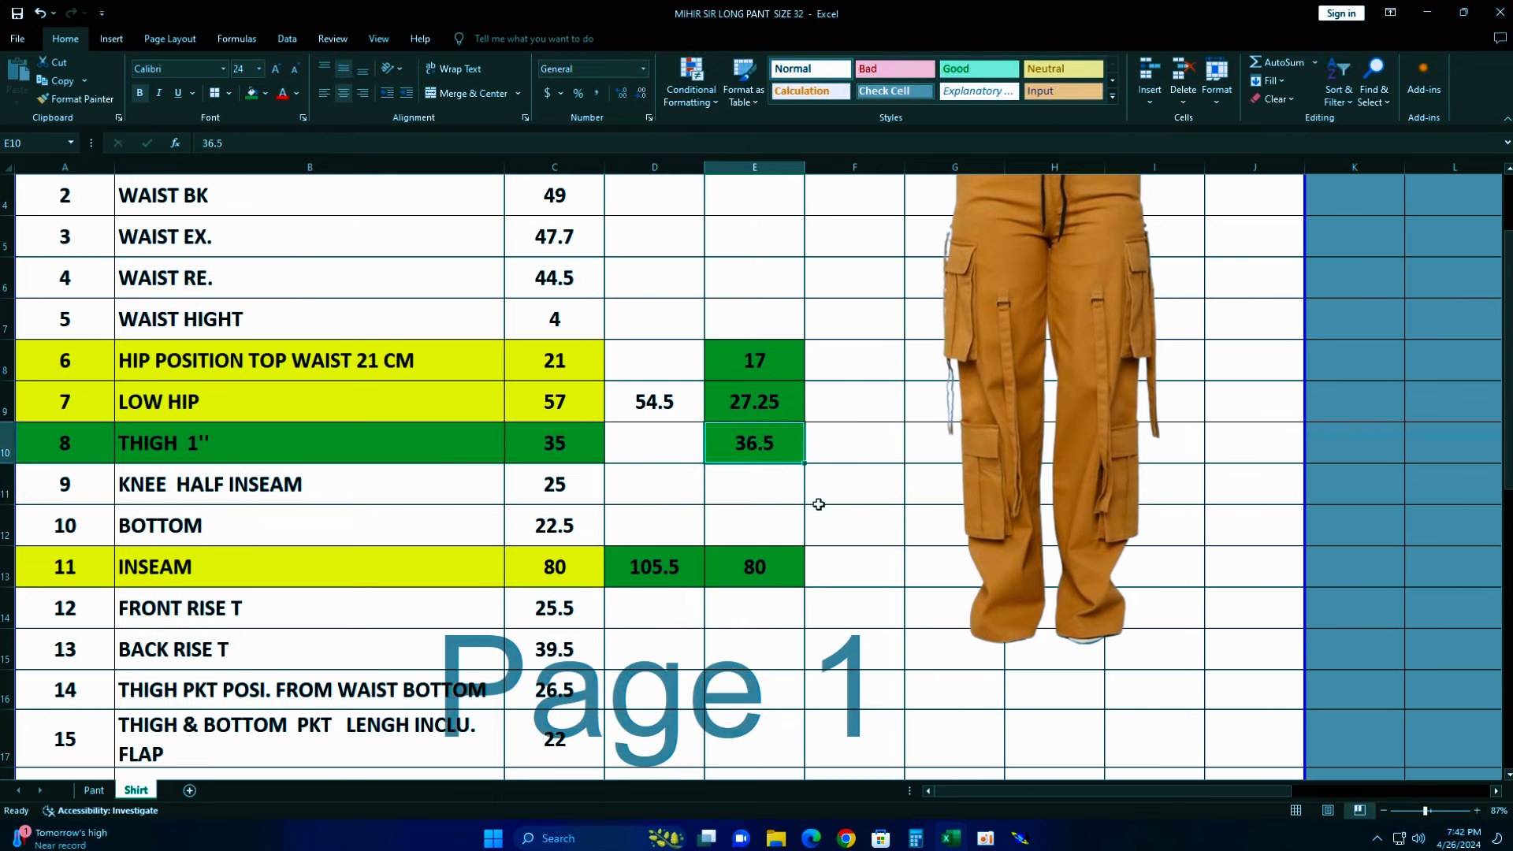
- Move the cargo pant picture to the right so that it clears column F
left_click(855, 447)
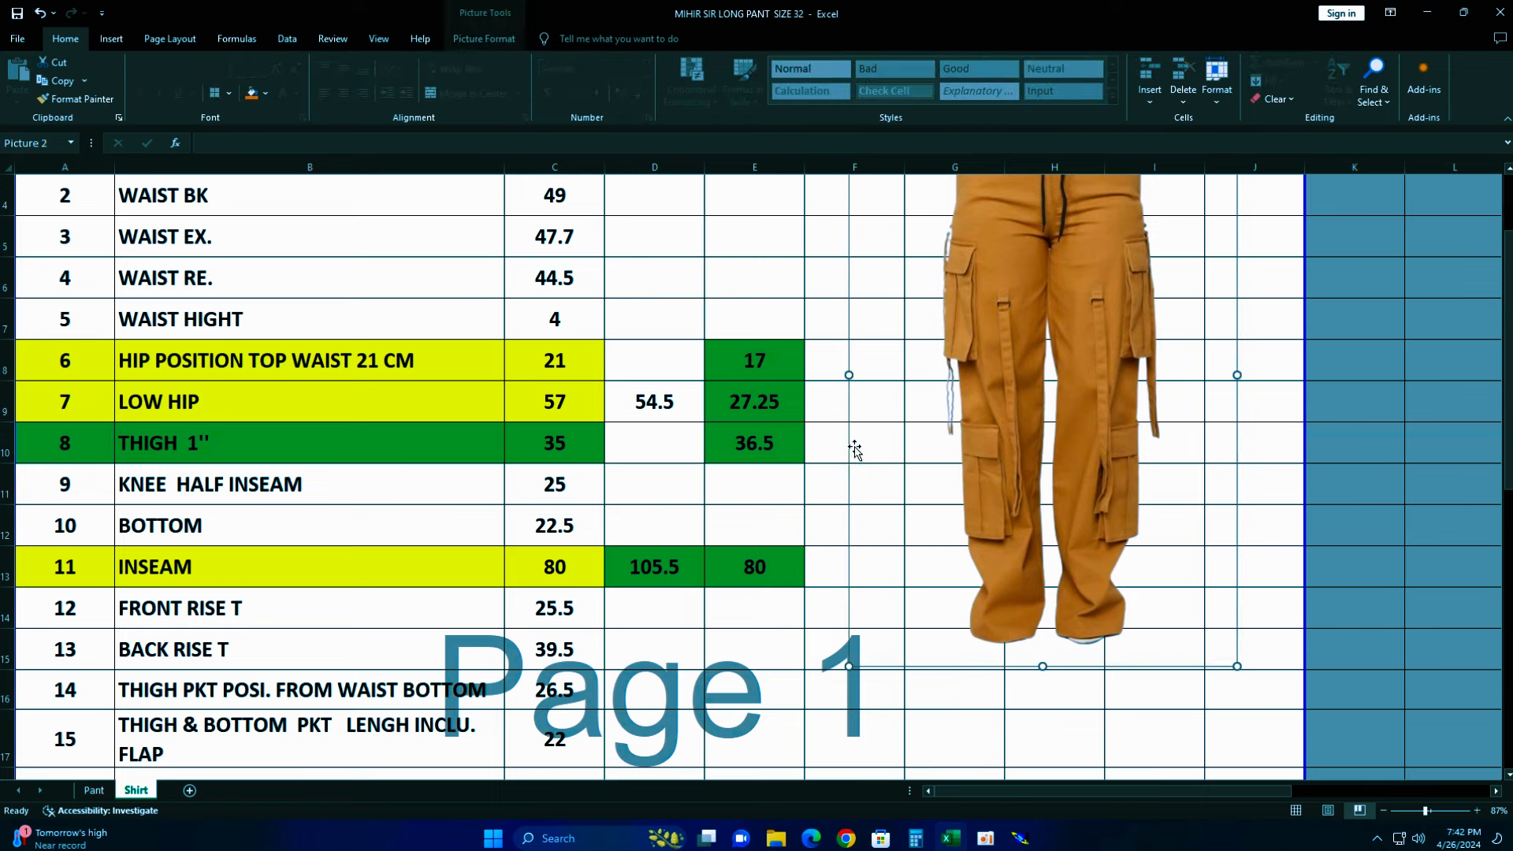
left_click(1179, 764)
left_click(852, 450)
left_click(822, 445)
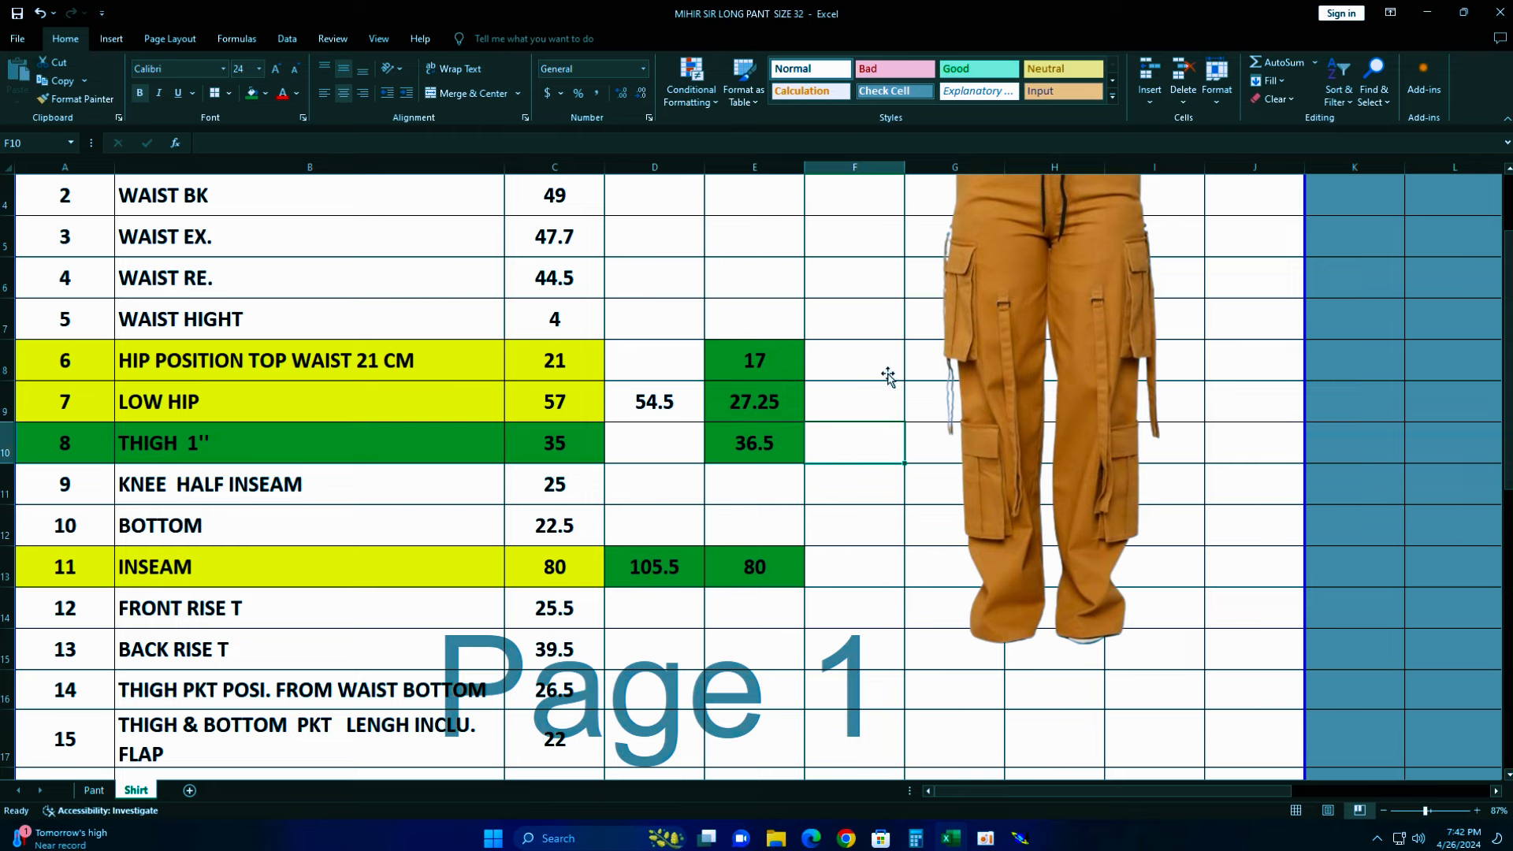
left_click_drag(1021, 335, 1163, 341)
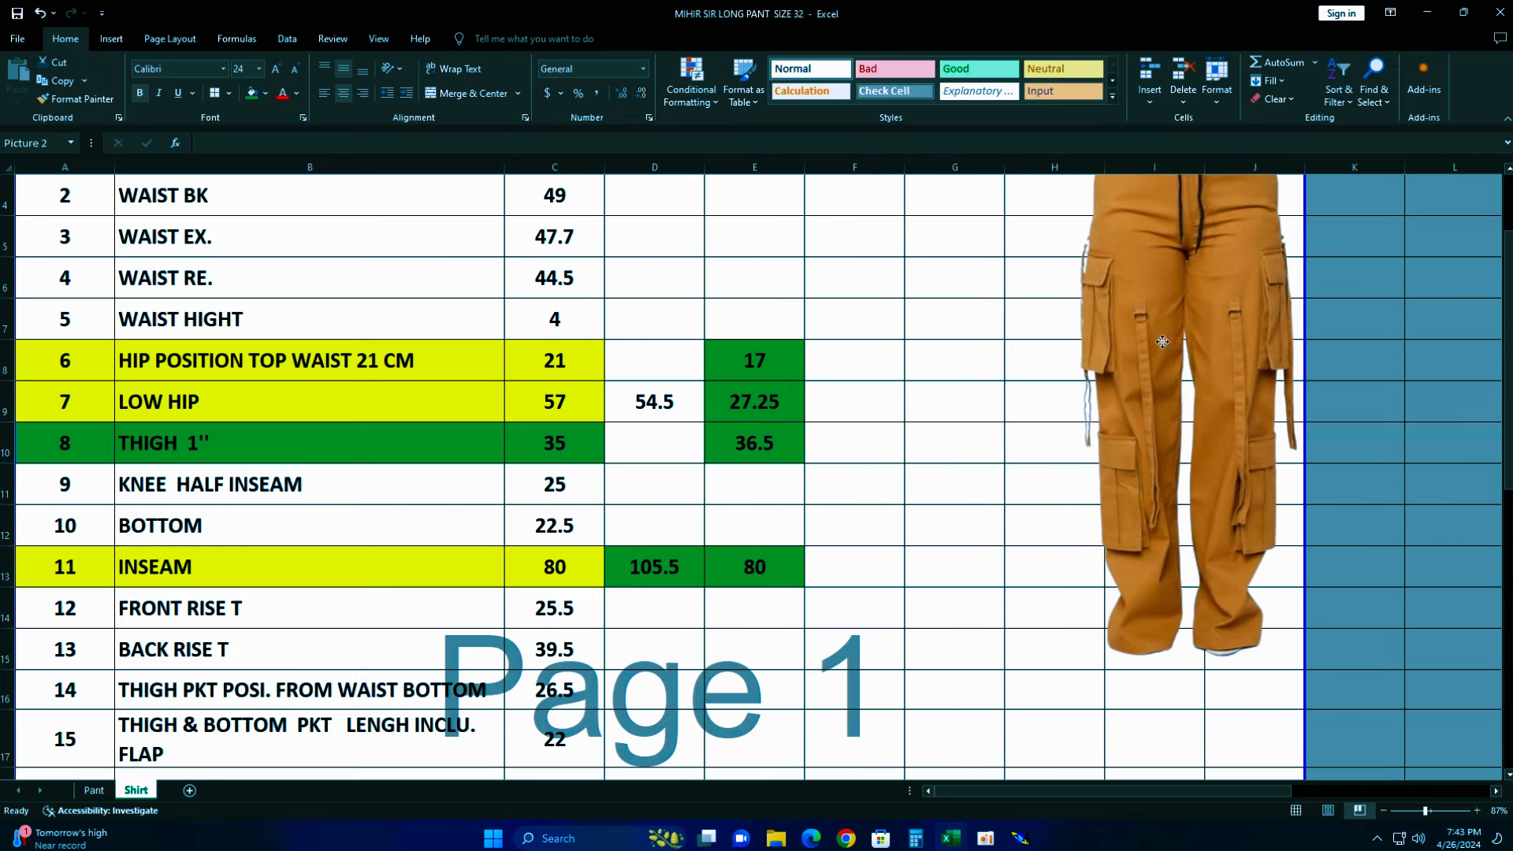
- Enter the formula =E10/10 in cell F10 and fill the cell with green
left_click(847, 406)
left_click(843, 450)
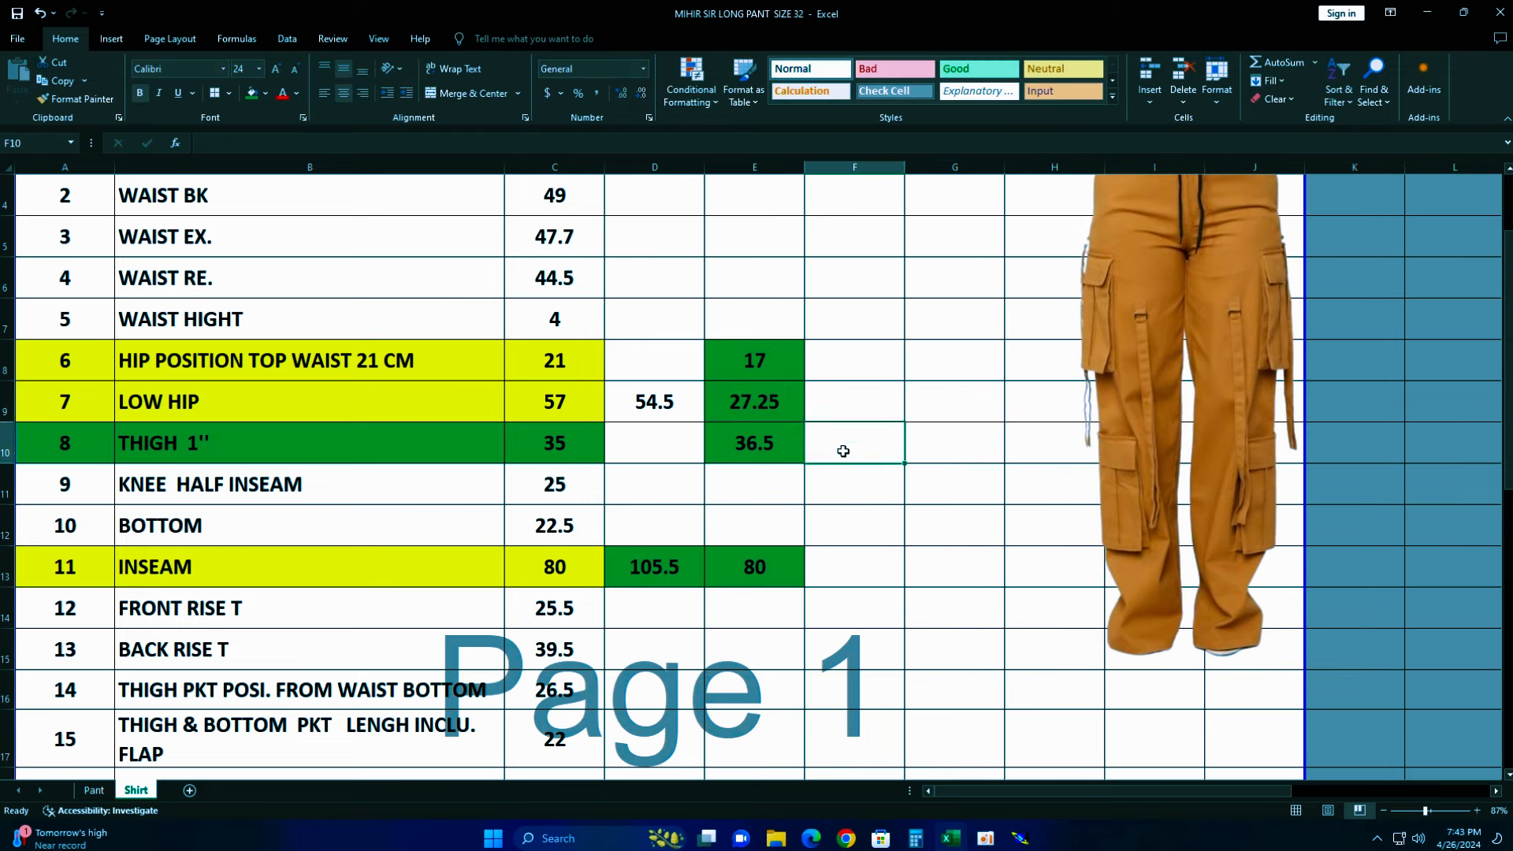
type("=")
left_click(745, 444)
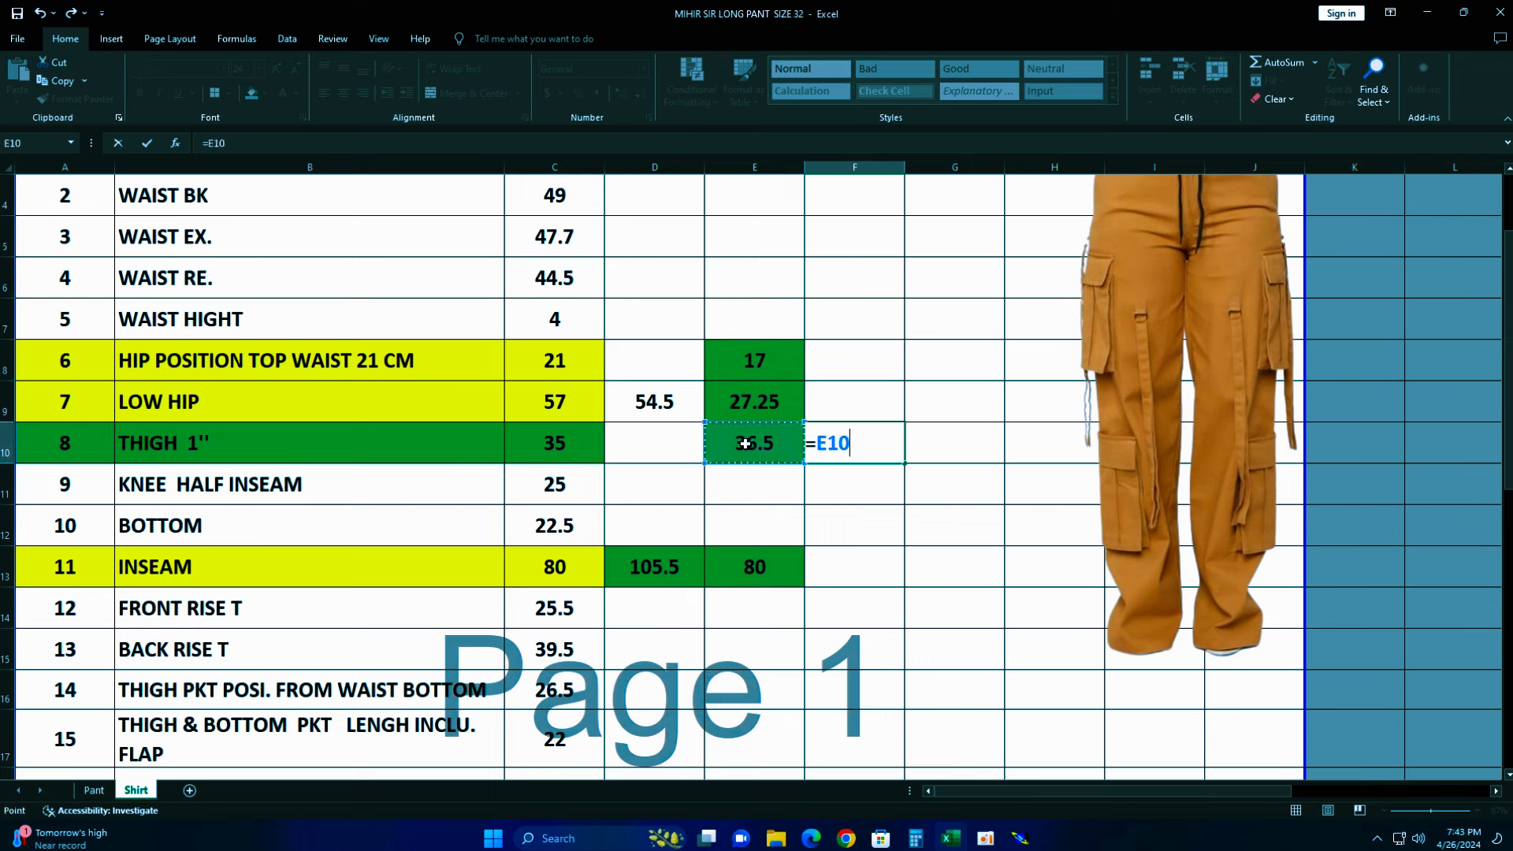
type("/10")
key("Return")
left_click(858, 442)
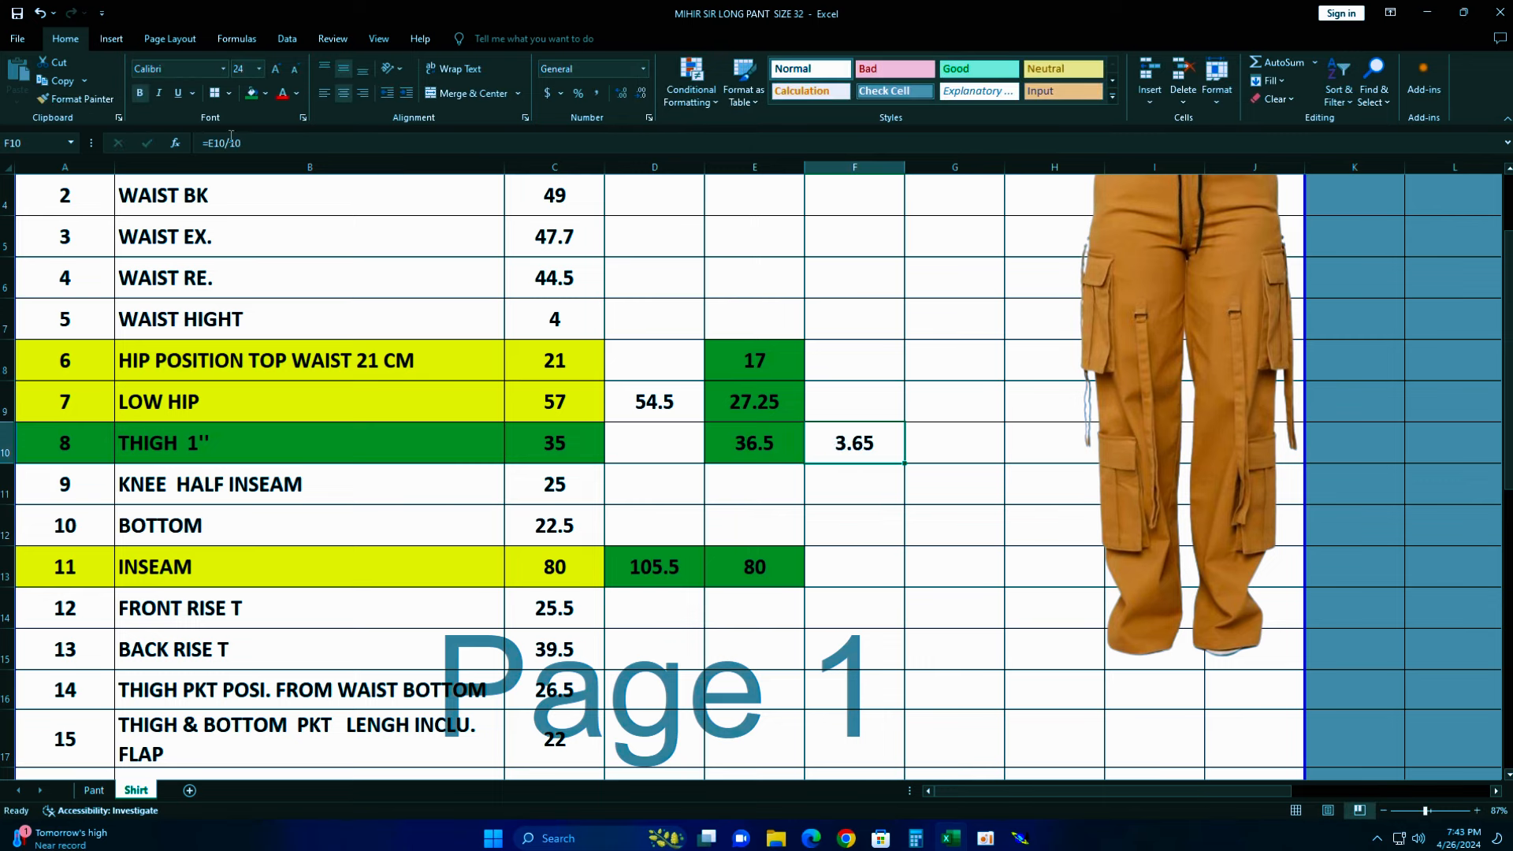
left_click(252, 94)
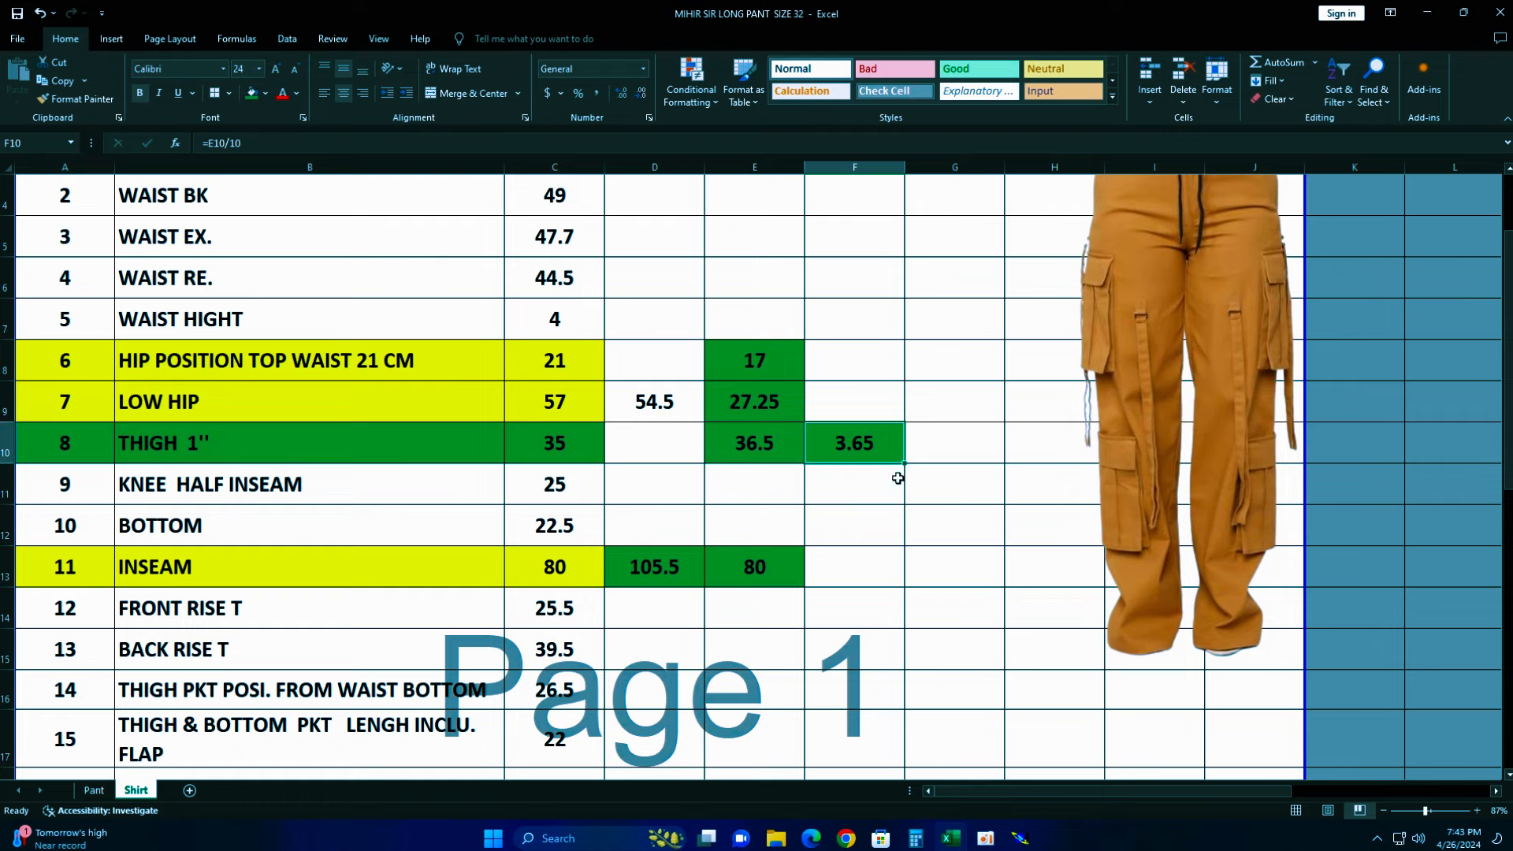
- Switch to Modaris and lengthen the inseam line by 4 cm beyond the rectangle's upper edge with Len.Str.Line
left_click(1023, 842)
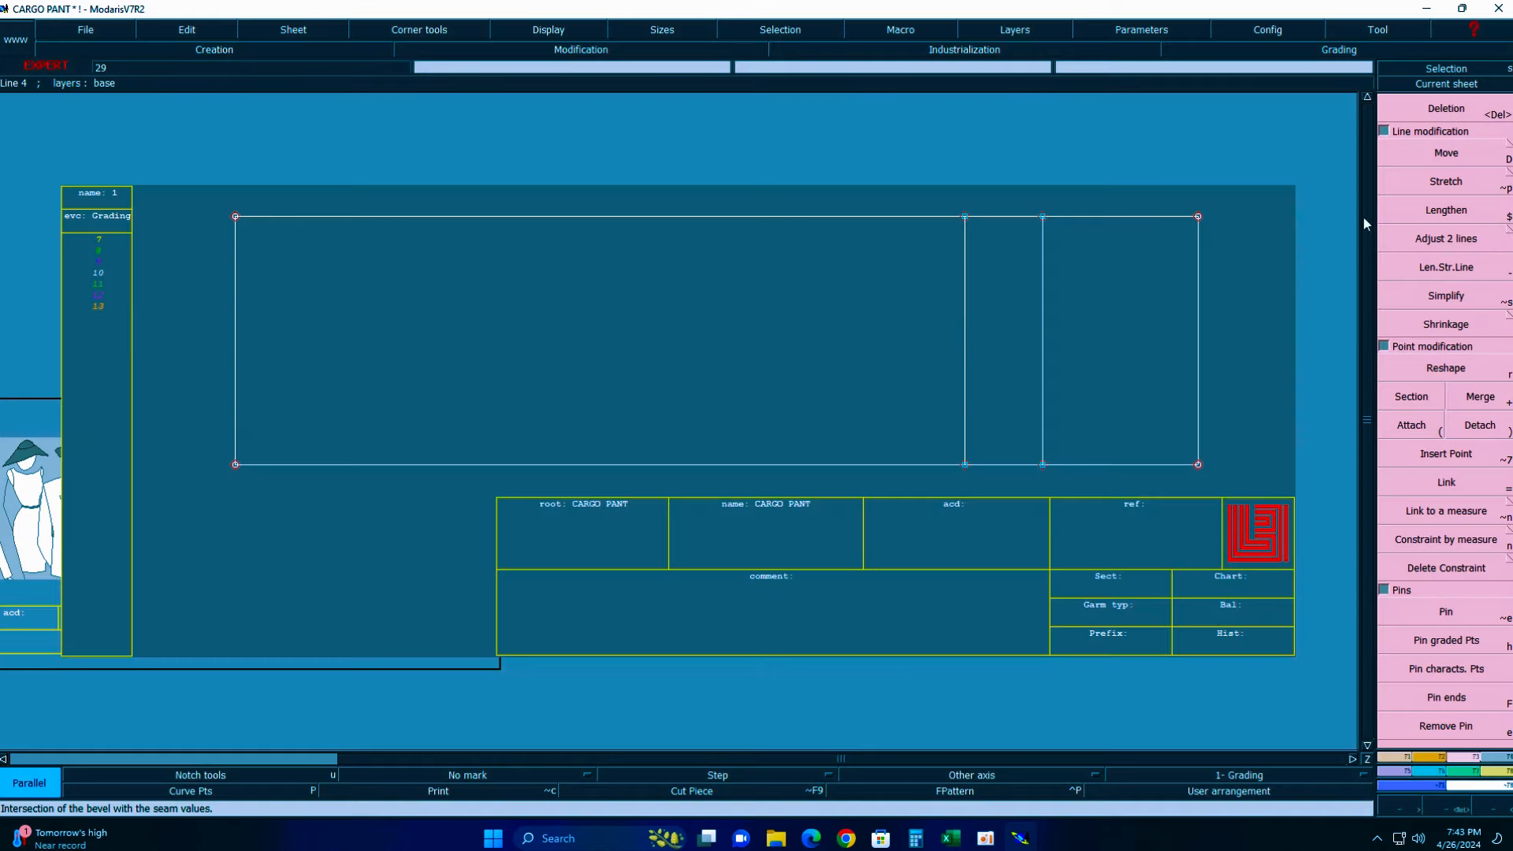
left_click(1445, 268)
left_click(964, 237)
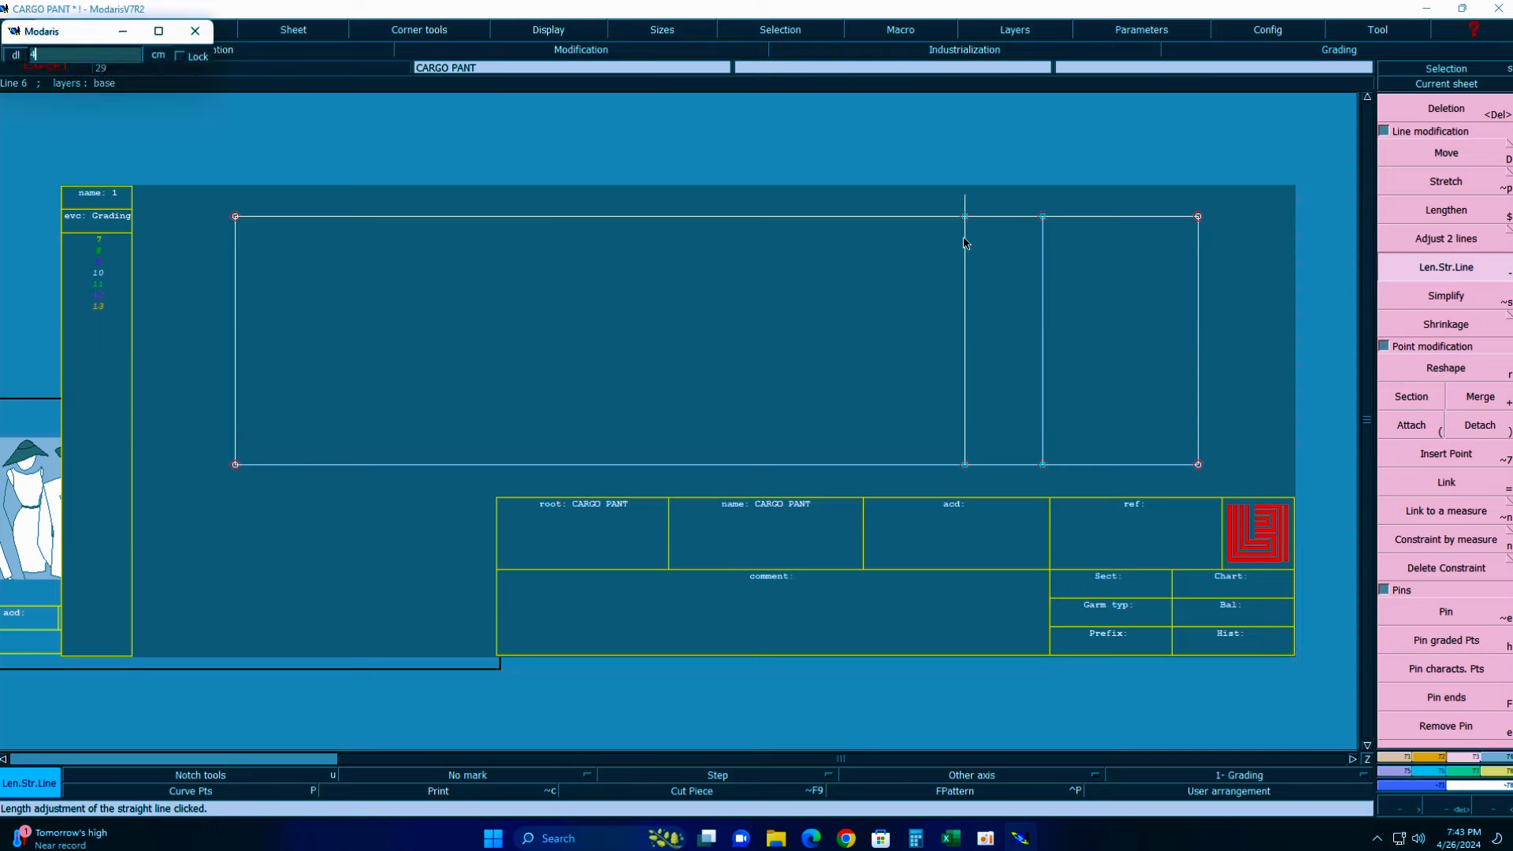
type("4")
key("Return")
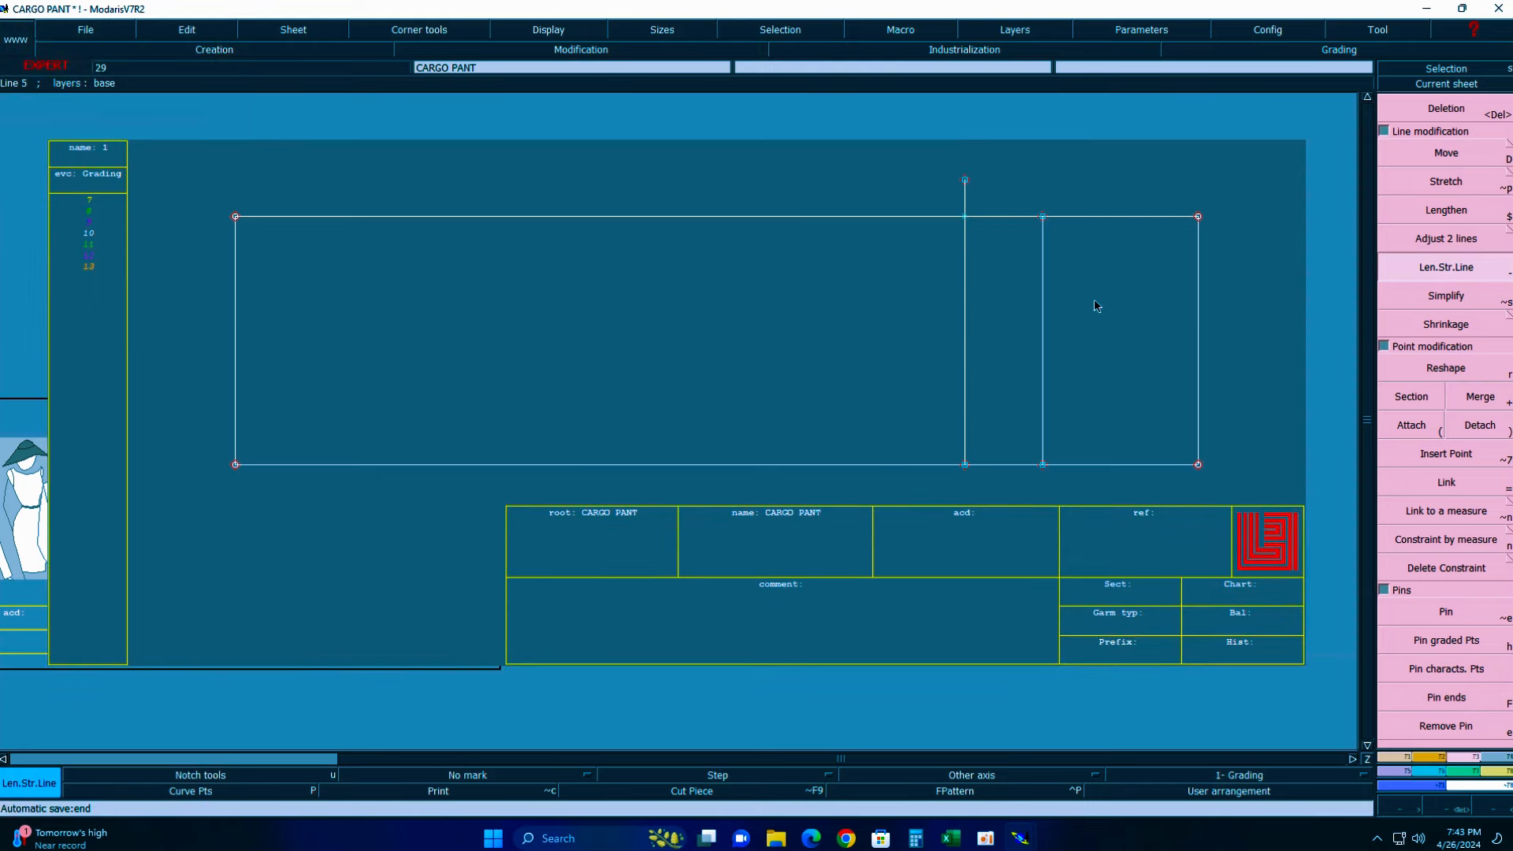
- Switch to Excel and fill the knee half inseam row, cells A11 to C11, with yellow
left_click(950, 838)
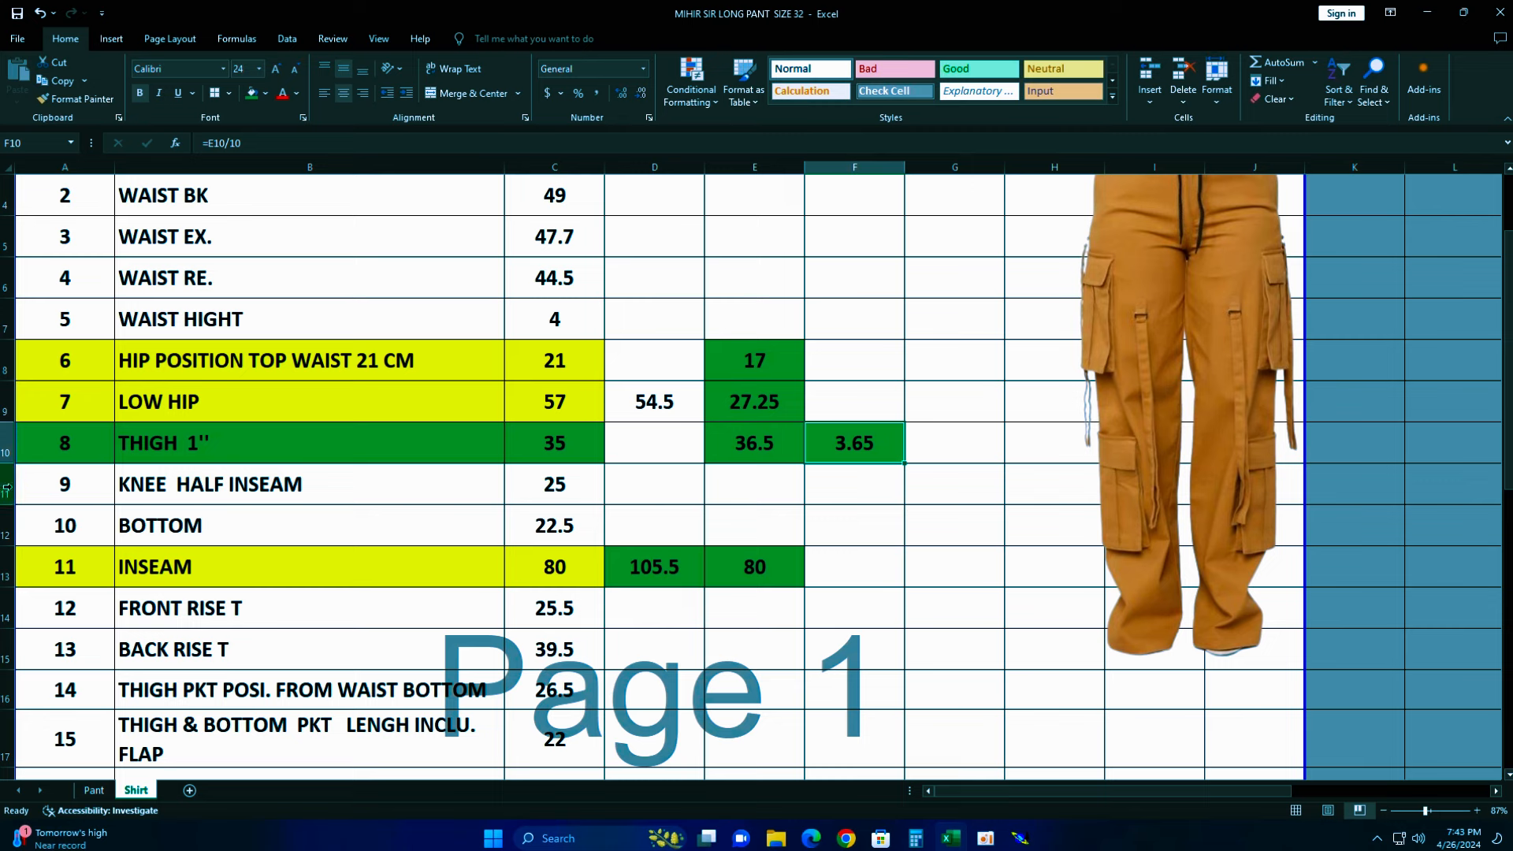
left_click_drag(55, 483, 548, 487)
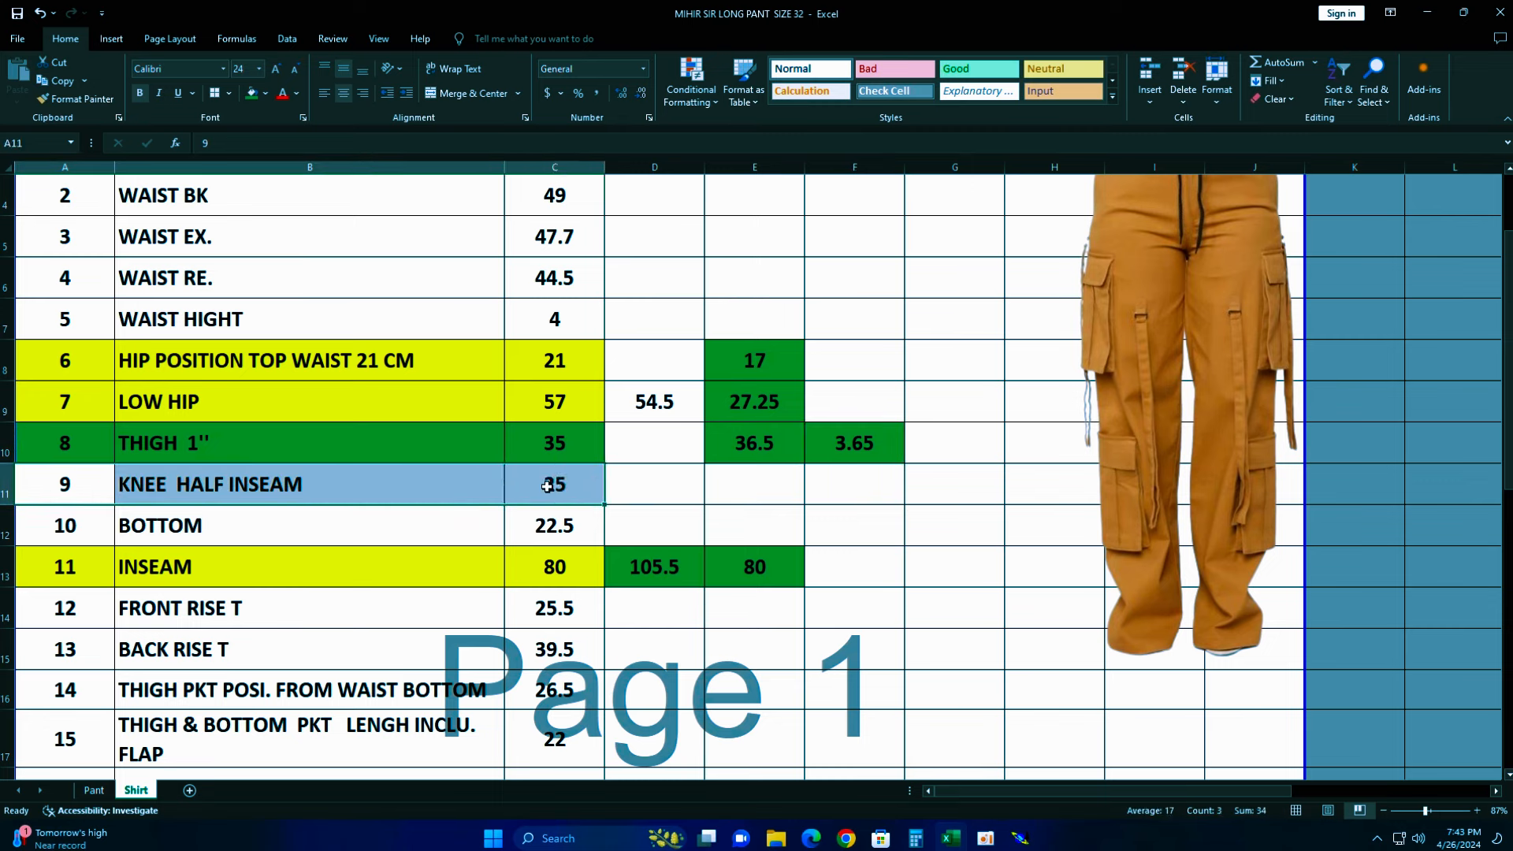
left_click(266, 94)
left_click(291, 217)
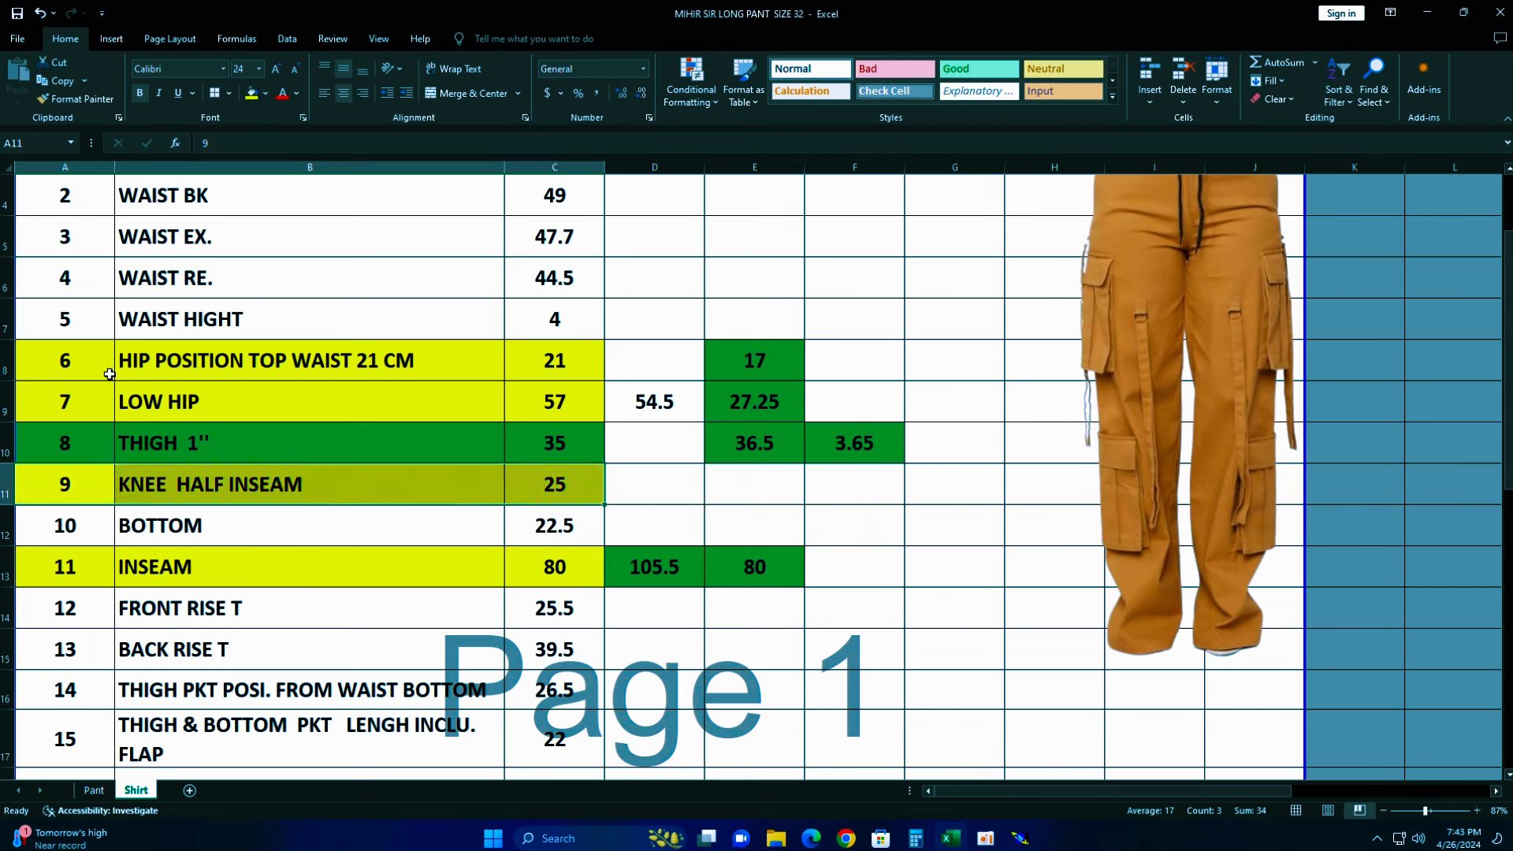
- Change the fill of the thigh row, cells A10 to C10, to yellow
left_click(68, 437)
left_click_drag(67, 436, 547, 438)
left_click(230, 94)
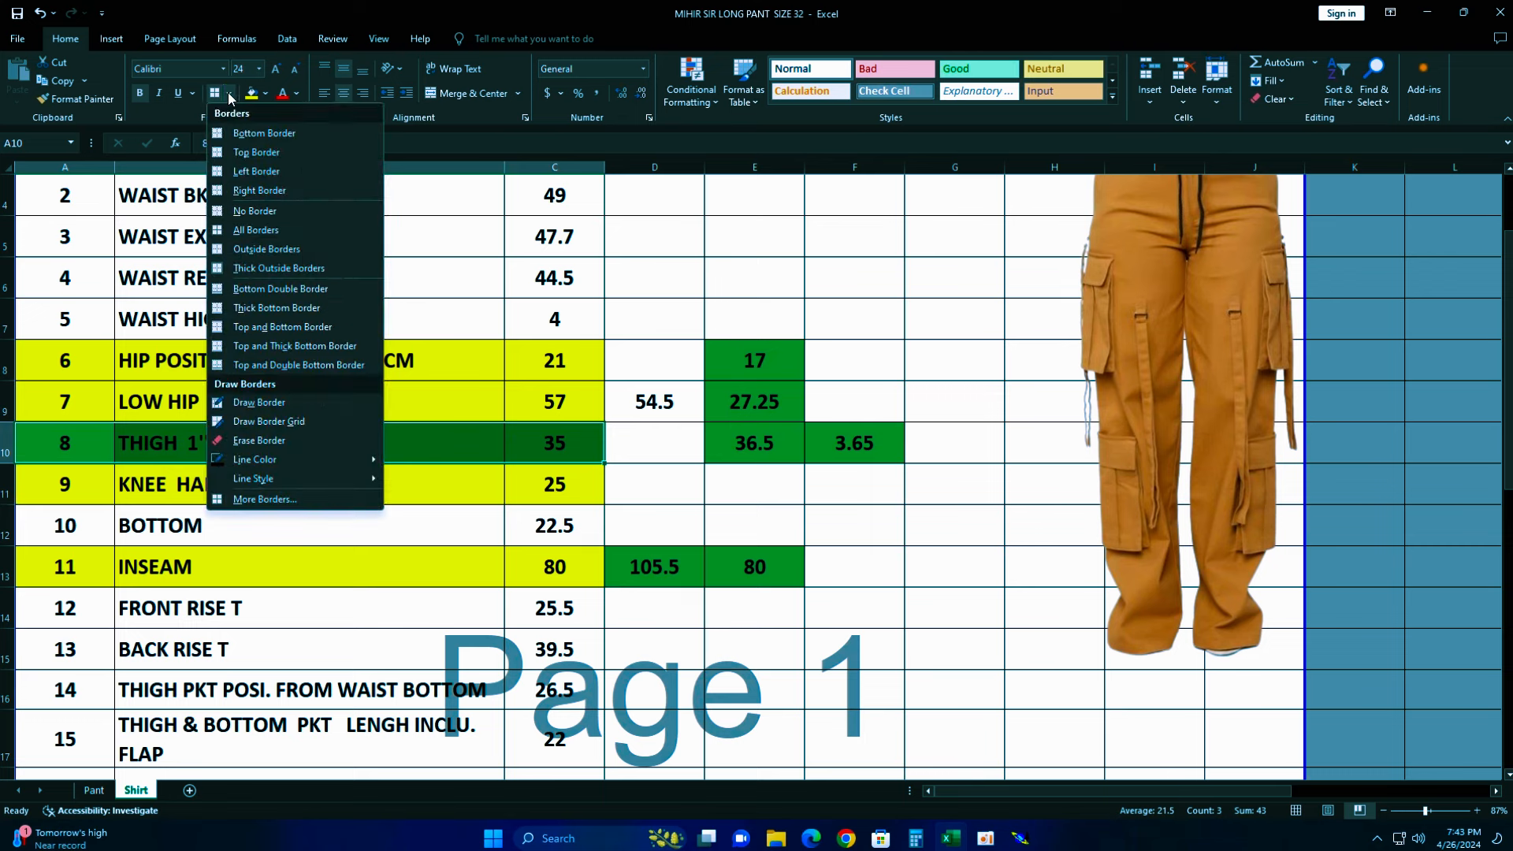
left_click(265, 94)
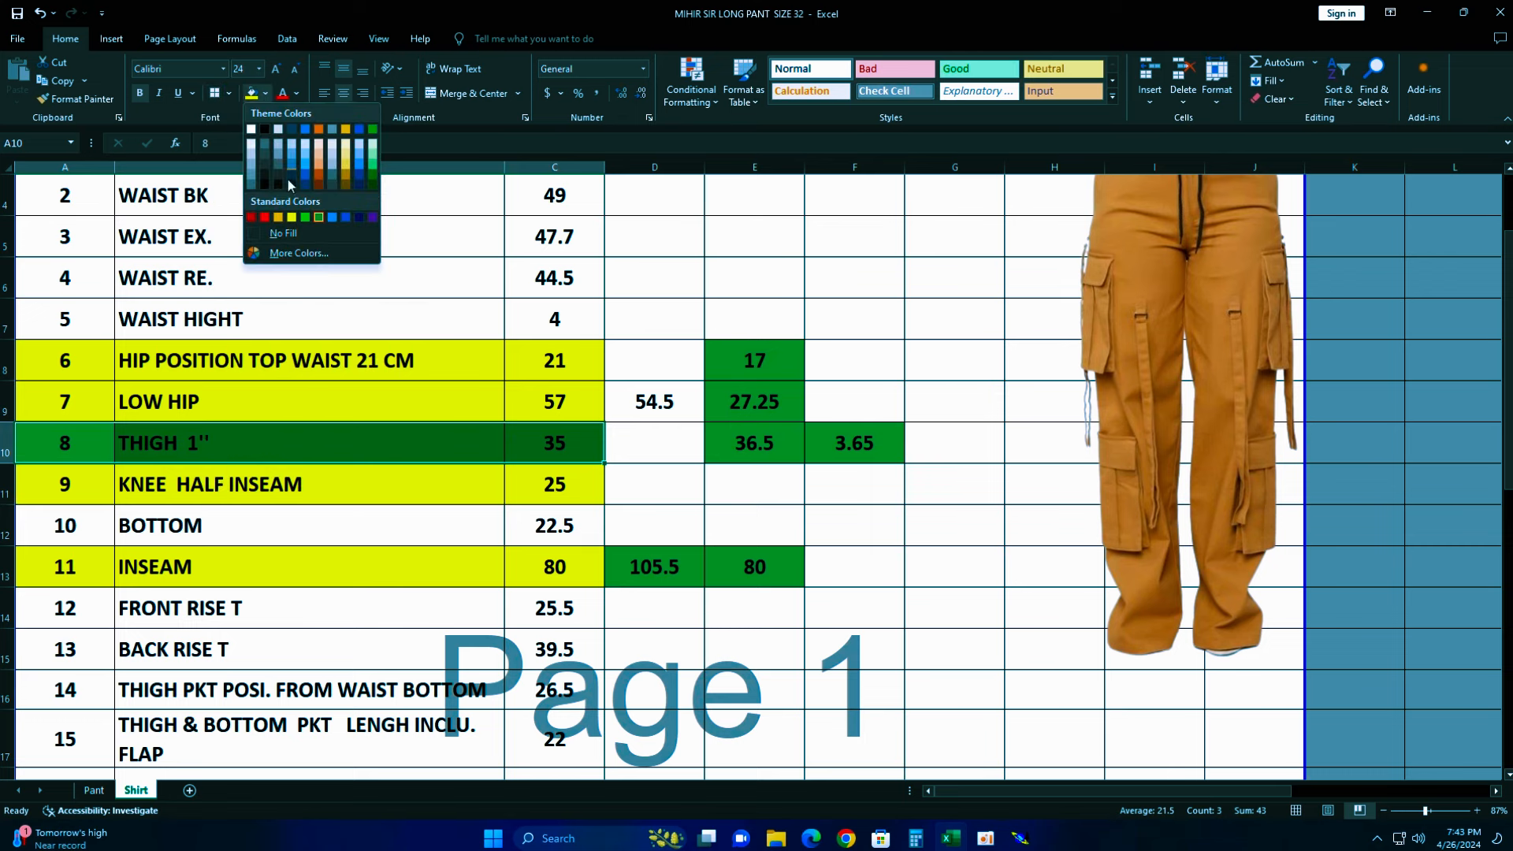
left_click(292, 217)
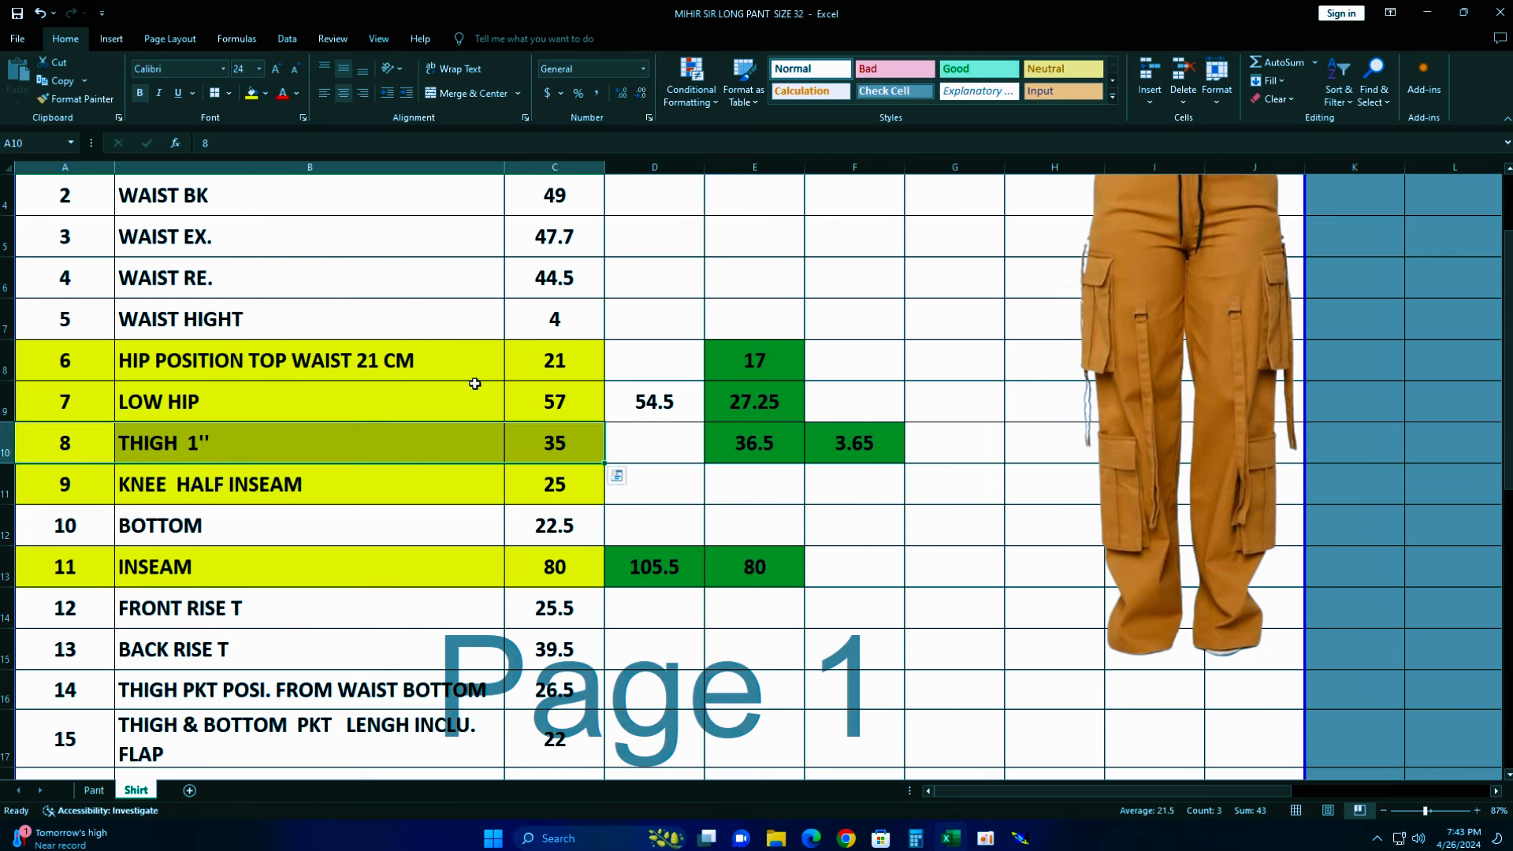
left_click(1001, 645)
left_click(896, 645)
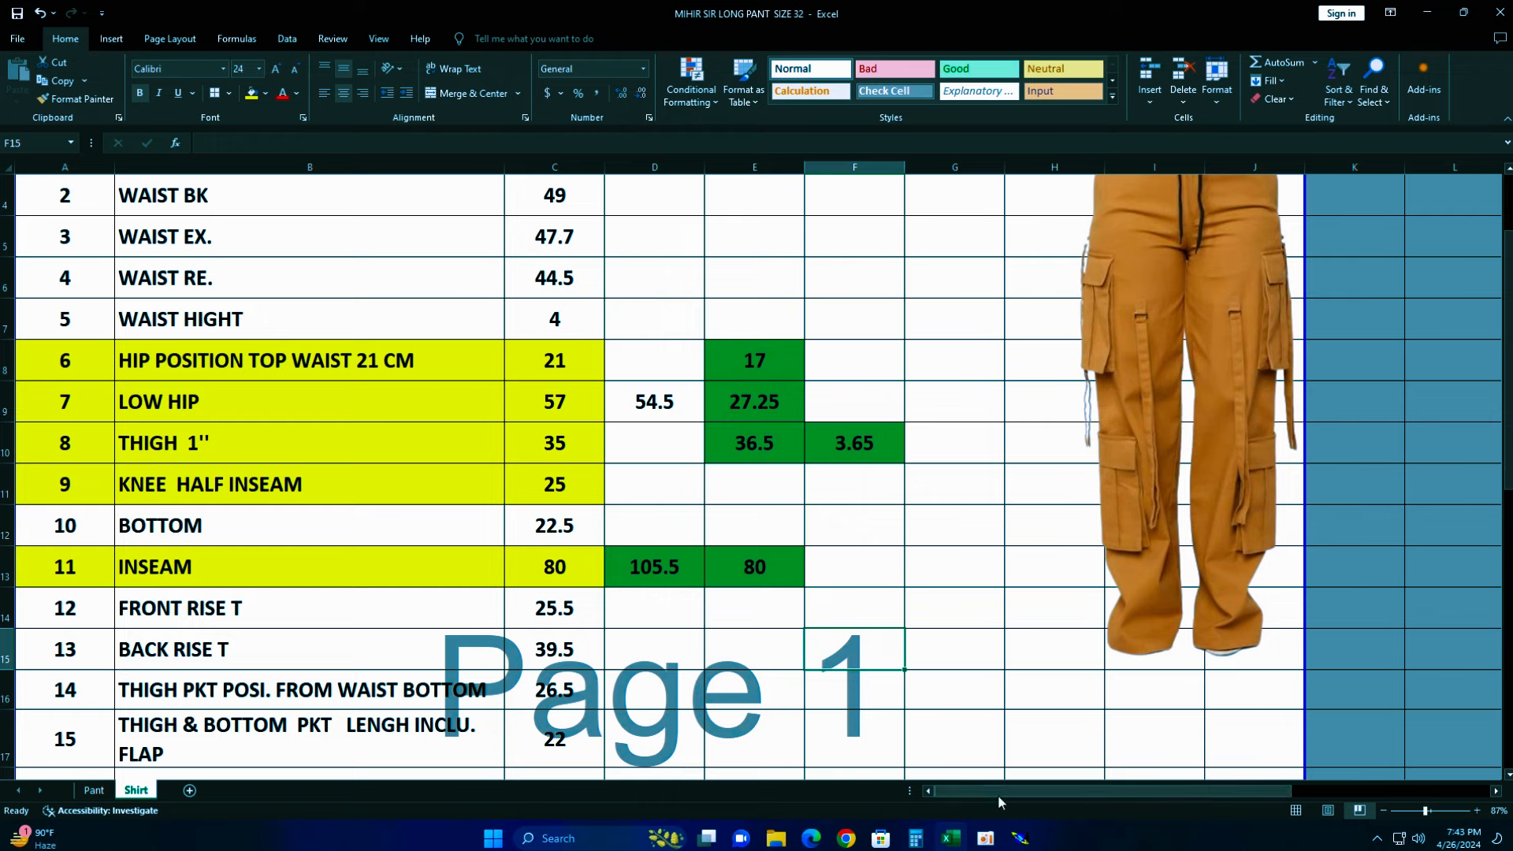
- Switch to Modaris and create a parallel of the rectangle's left edge, 40 cm inside it, for the knee line
left_click(1020, 837)
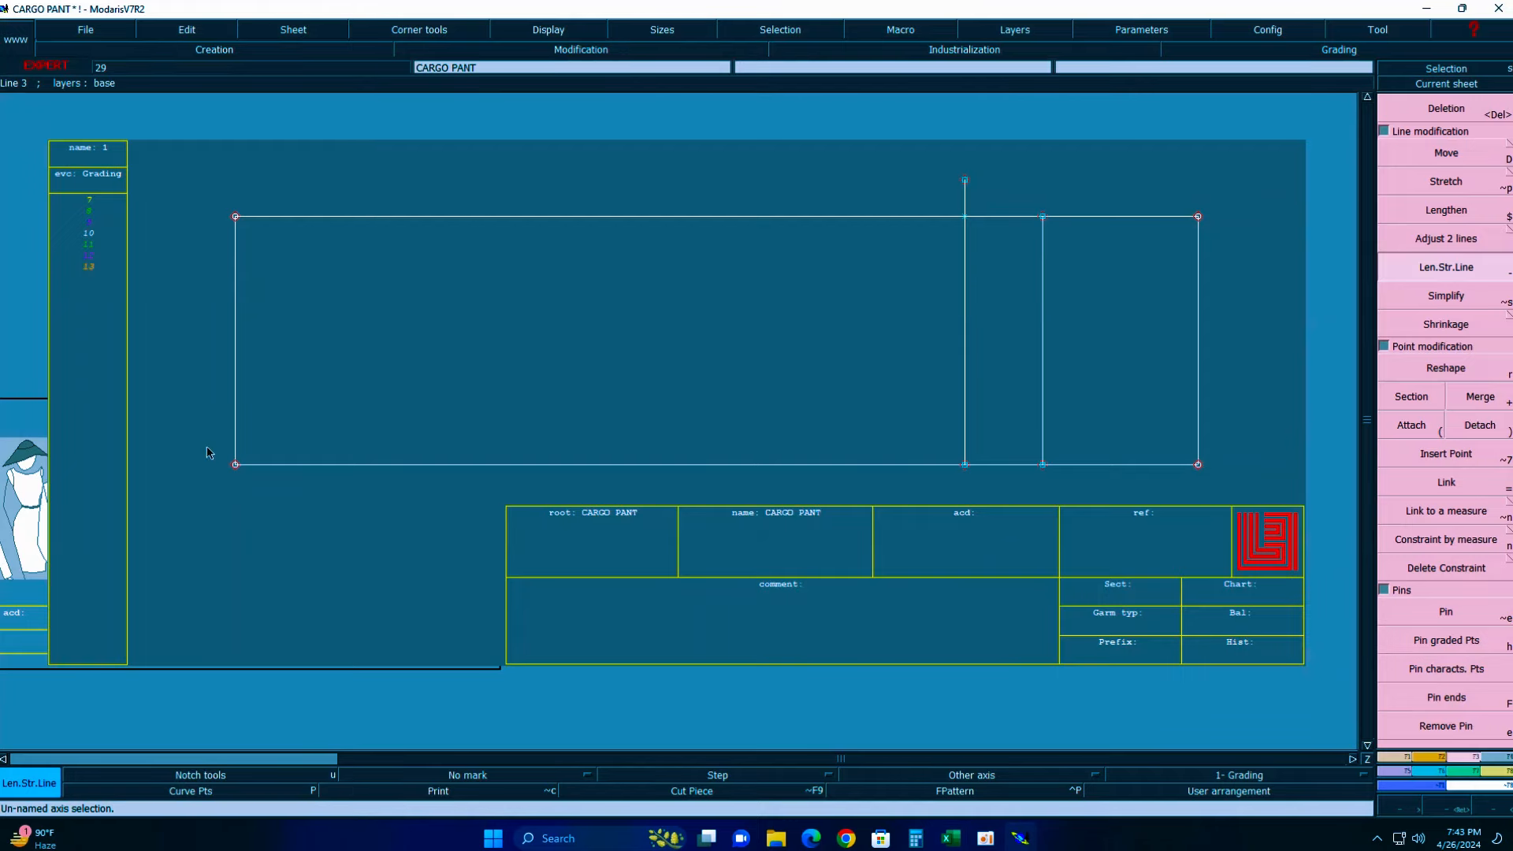
key("p")
left_click(234, 418)
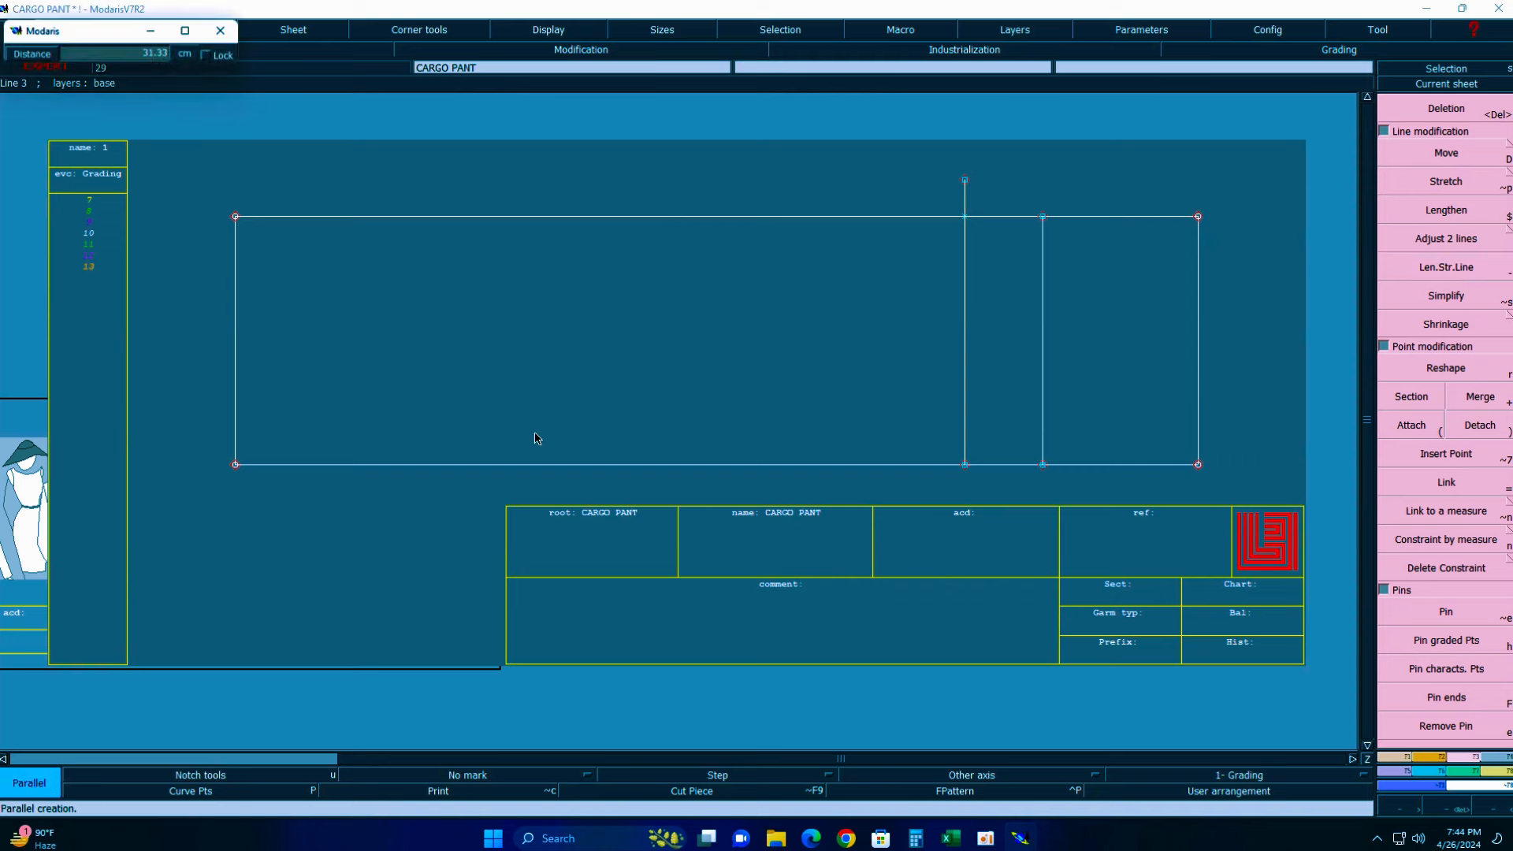
type("93")
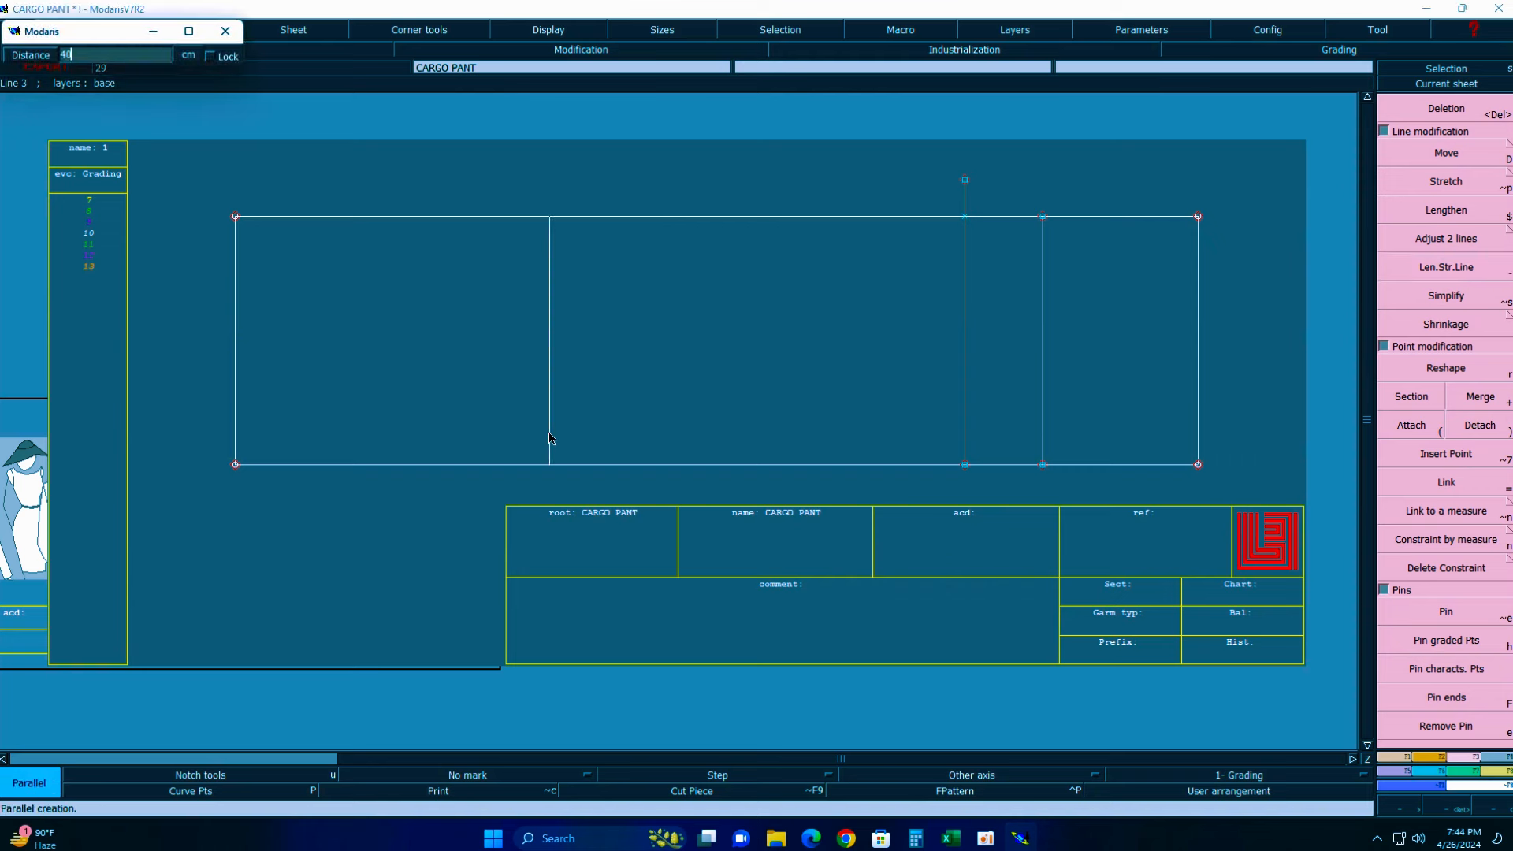
key("Return")
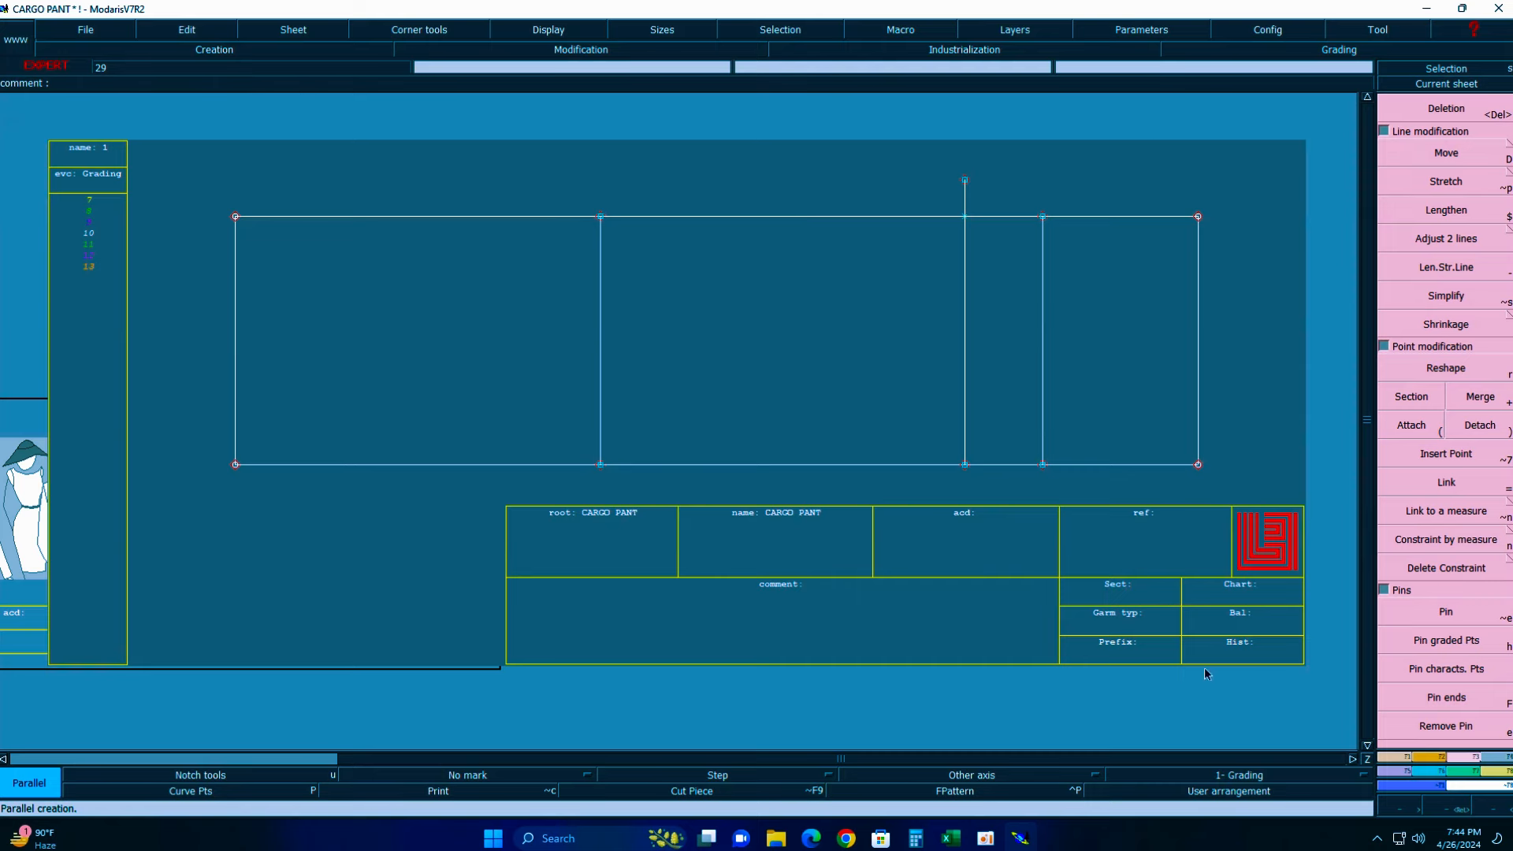
- Switch to Excel and fill the BOTTOM row, cells A12 to C12, with yellow
left_click(950, 838)
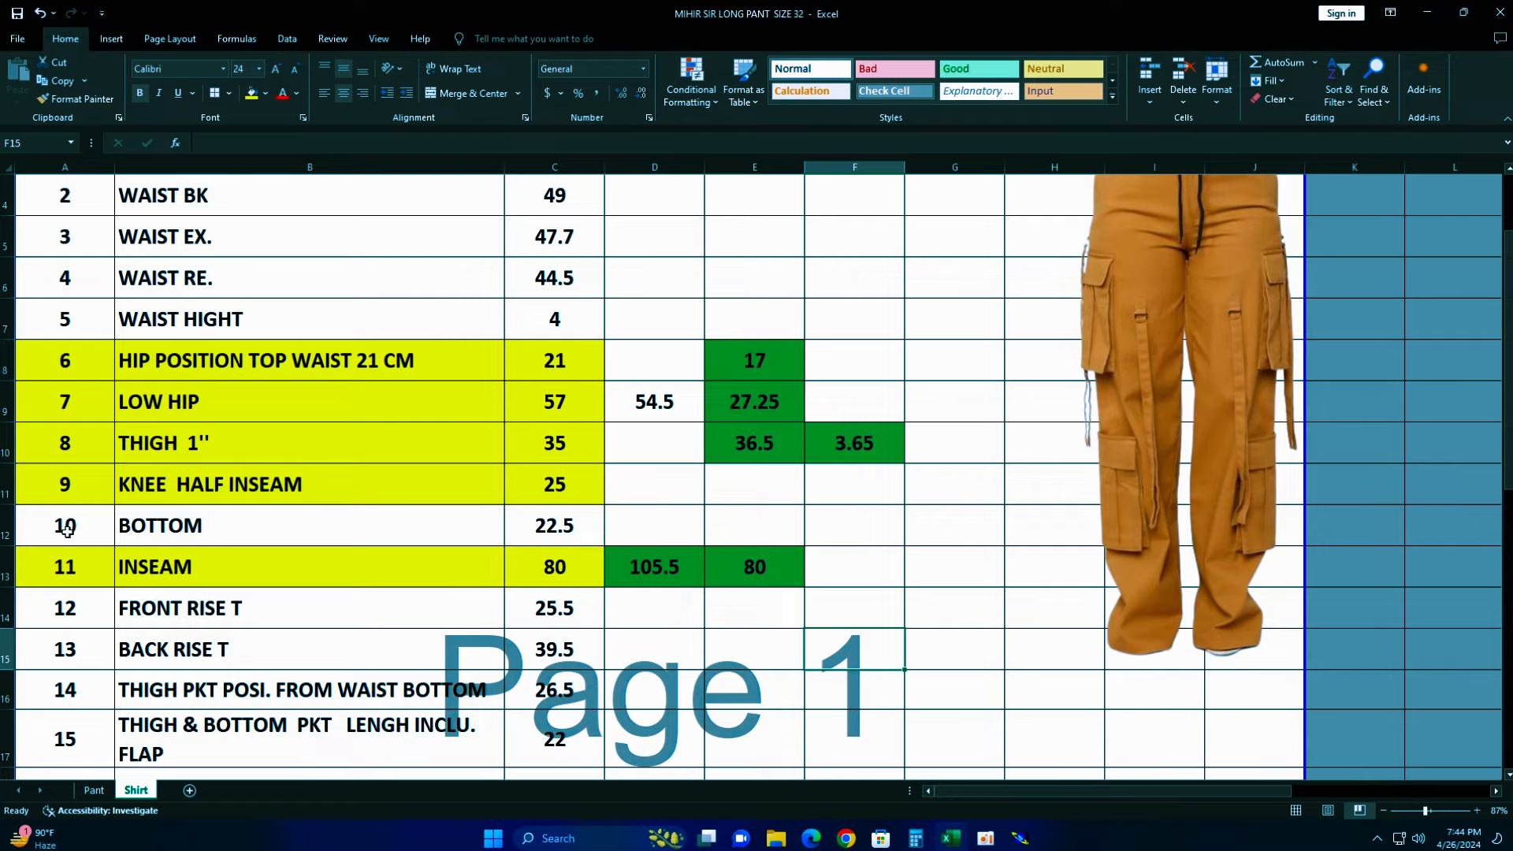
scroll(689, 524, "up", 2)
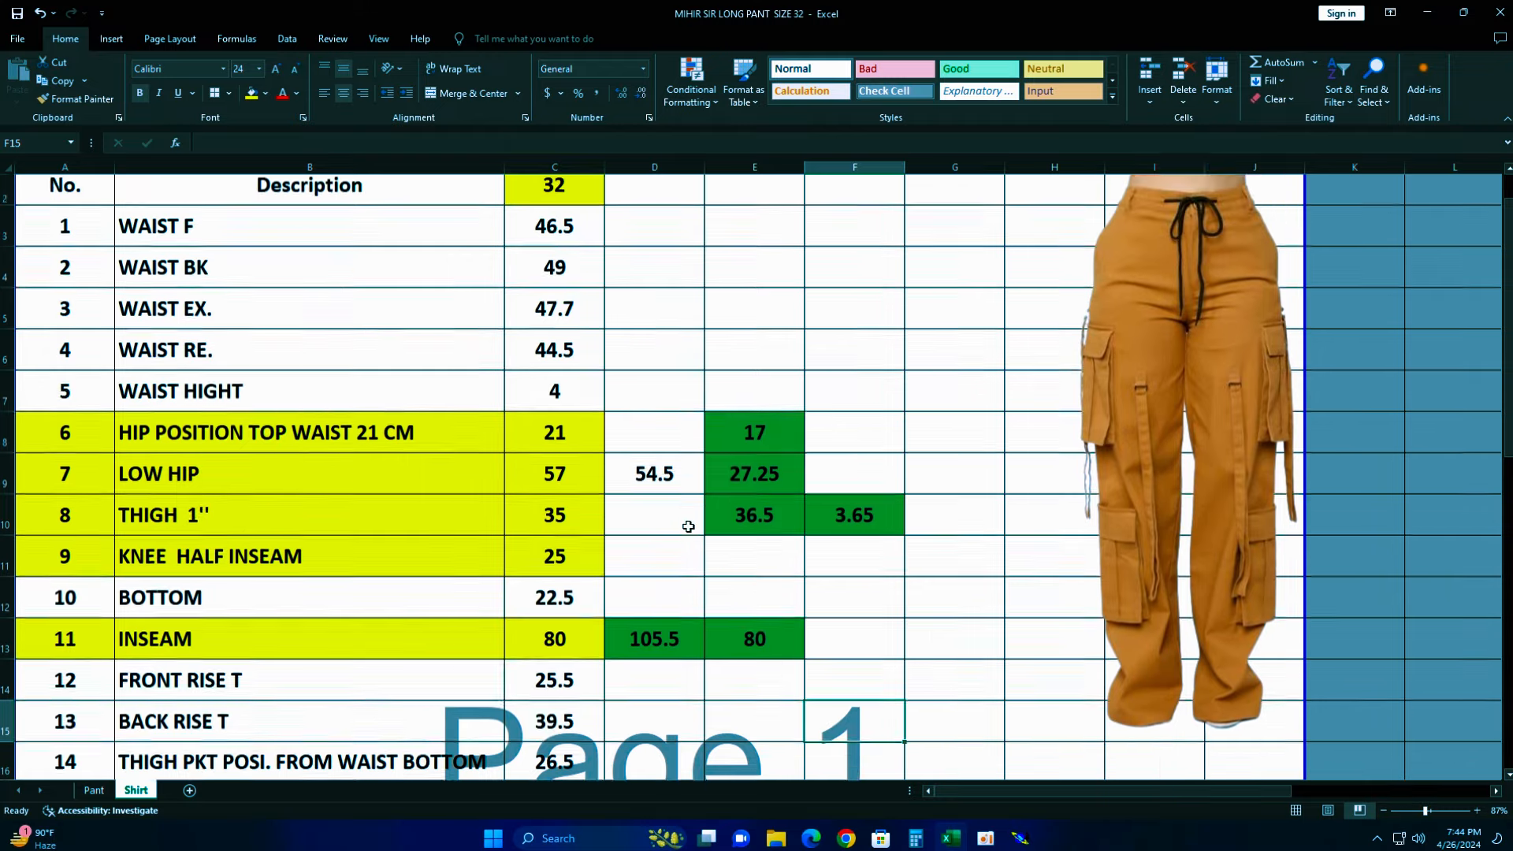
scroll(546, 444, "down", 3)
scroll(546, 443, "down", 1)
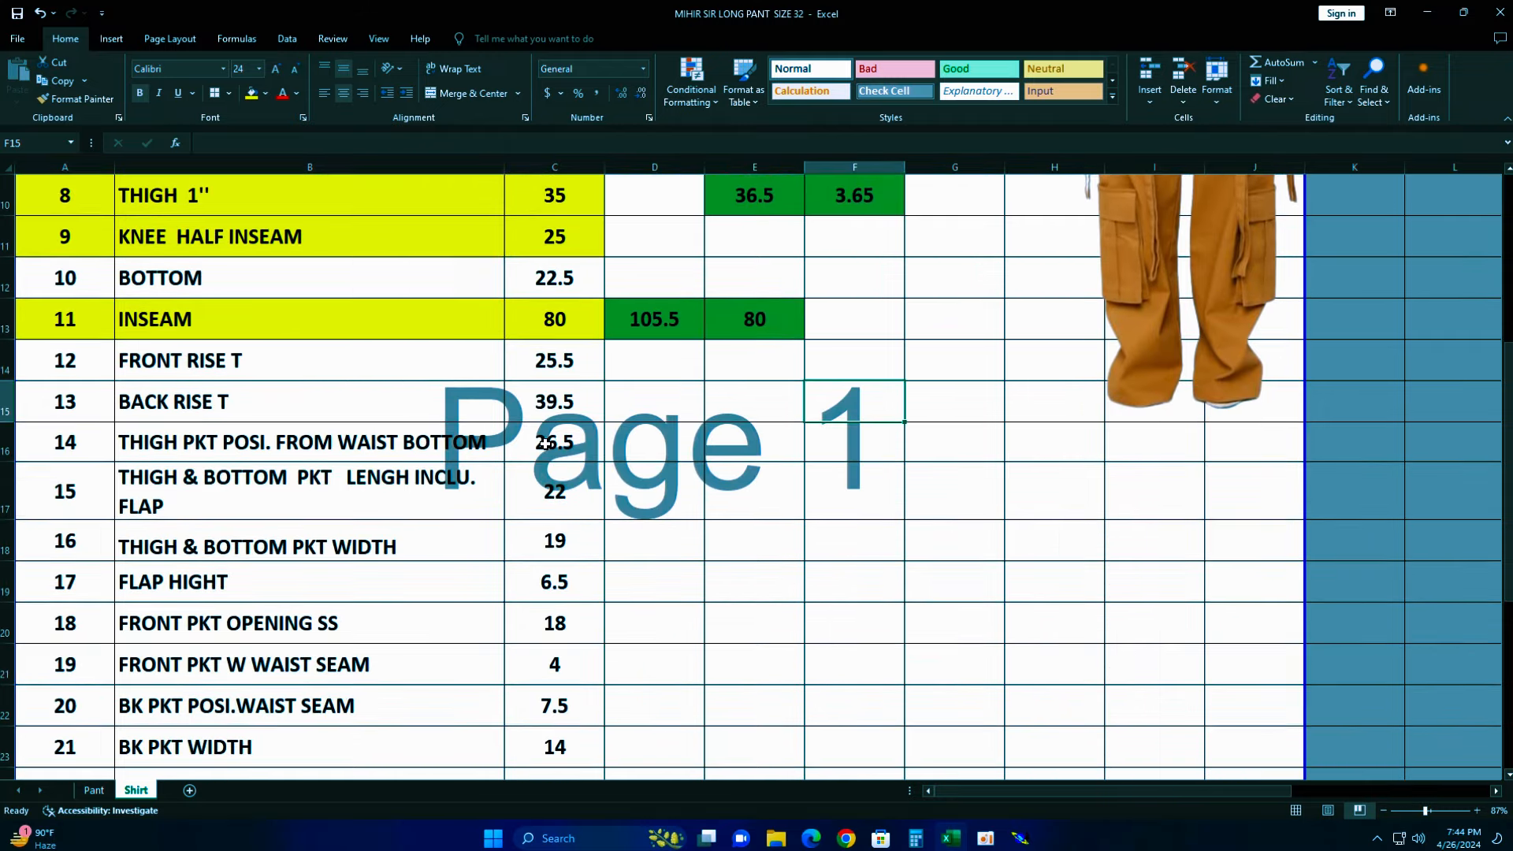
scroll(545, 444, "up", 2)
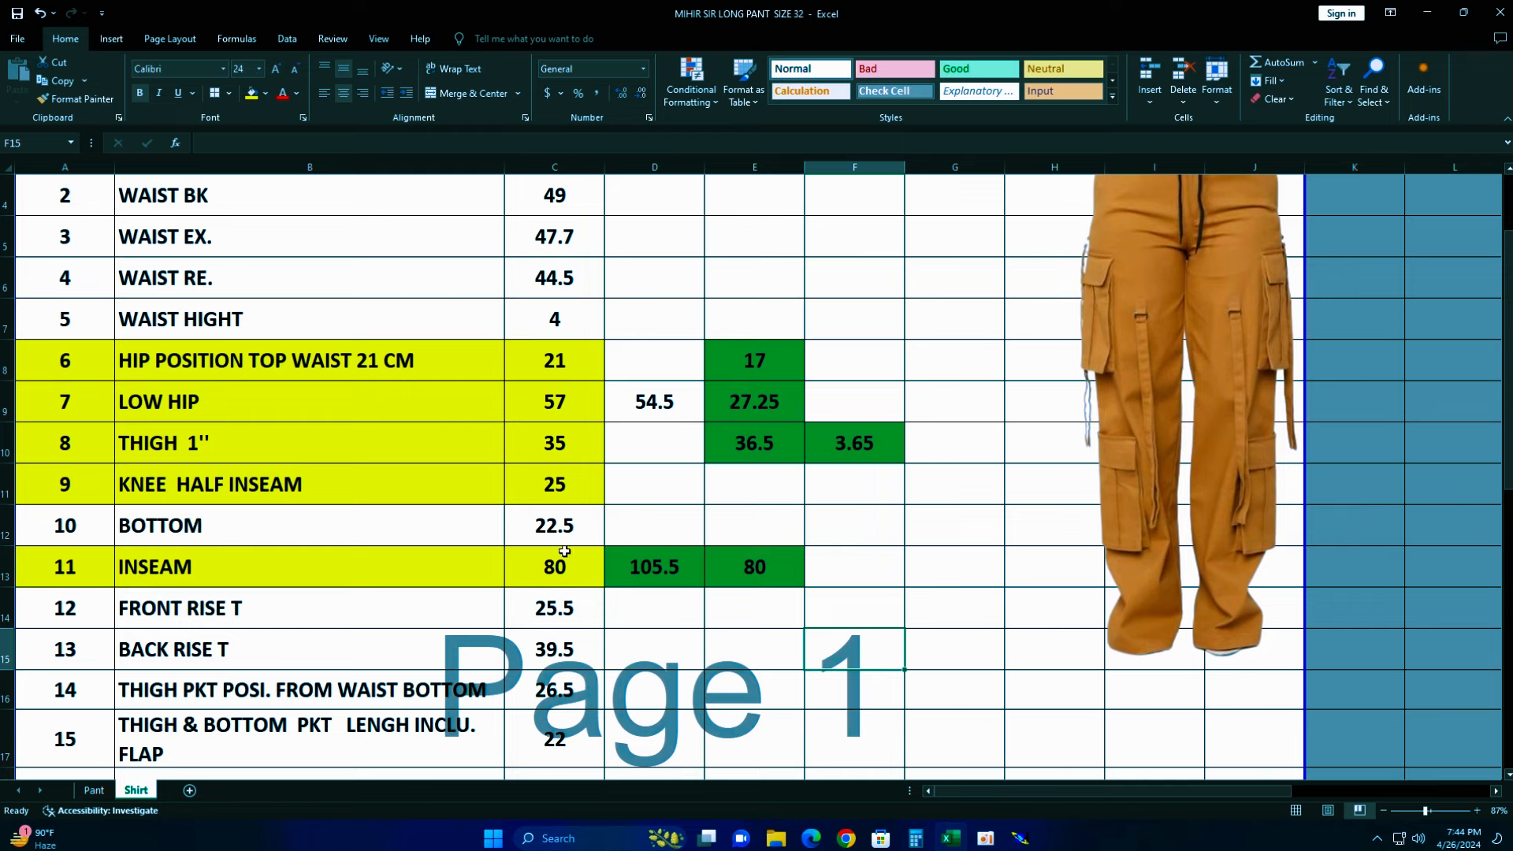
left_click(51, 526)
left_click_drag(52, 526, 558, 523)
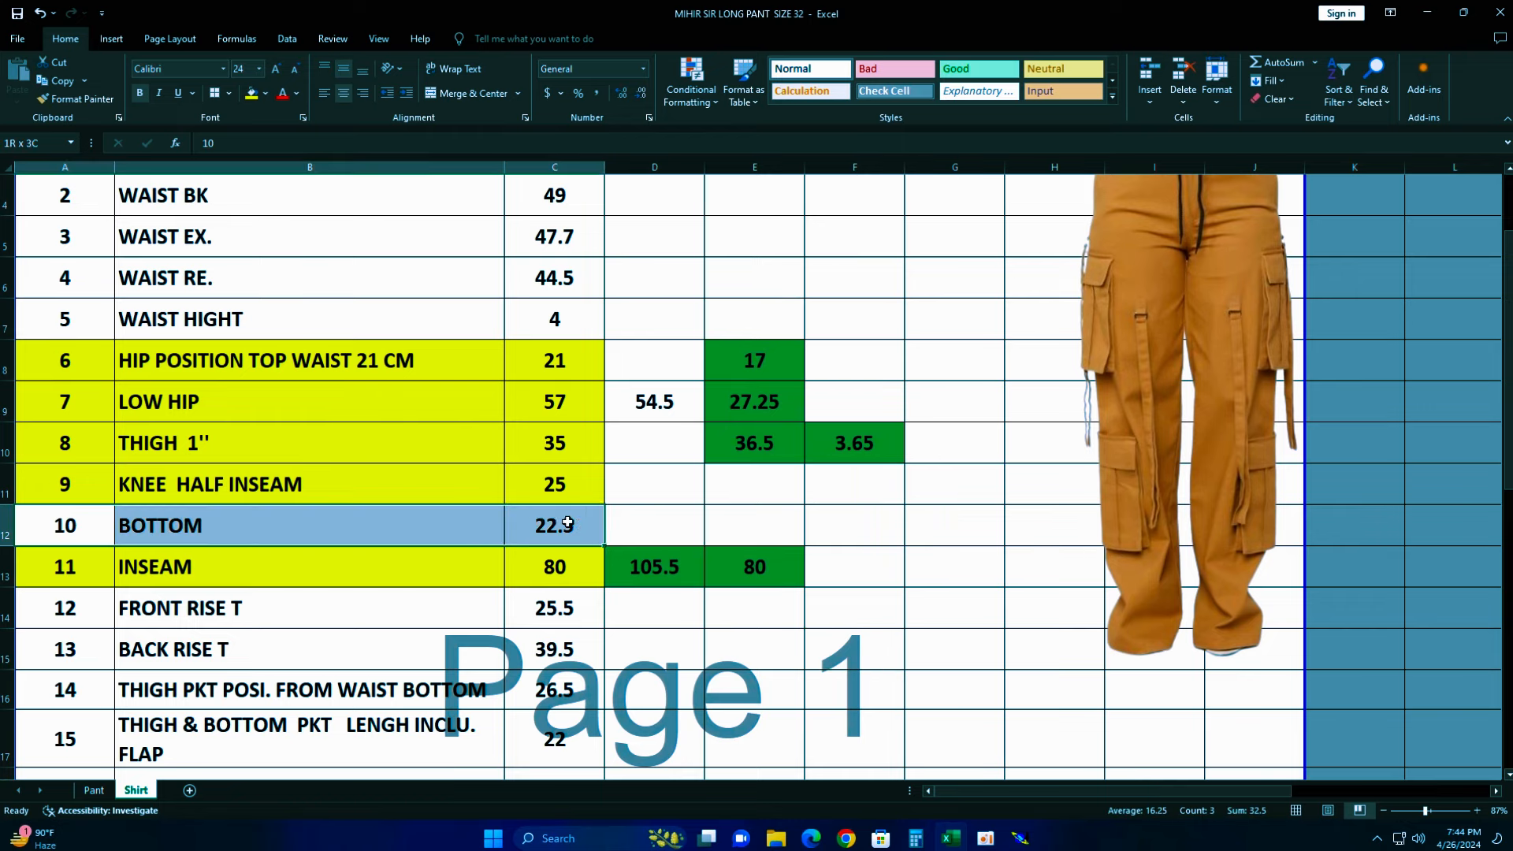
left_click(251, 94)
- Enter the formula =C12*2 in cell D12 to double the bottom measurement
left_click(647, 524)
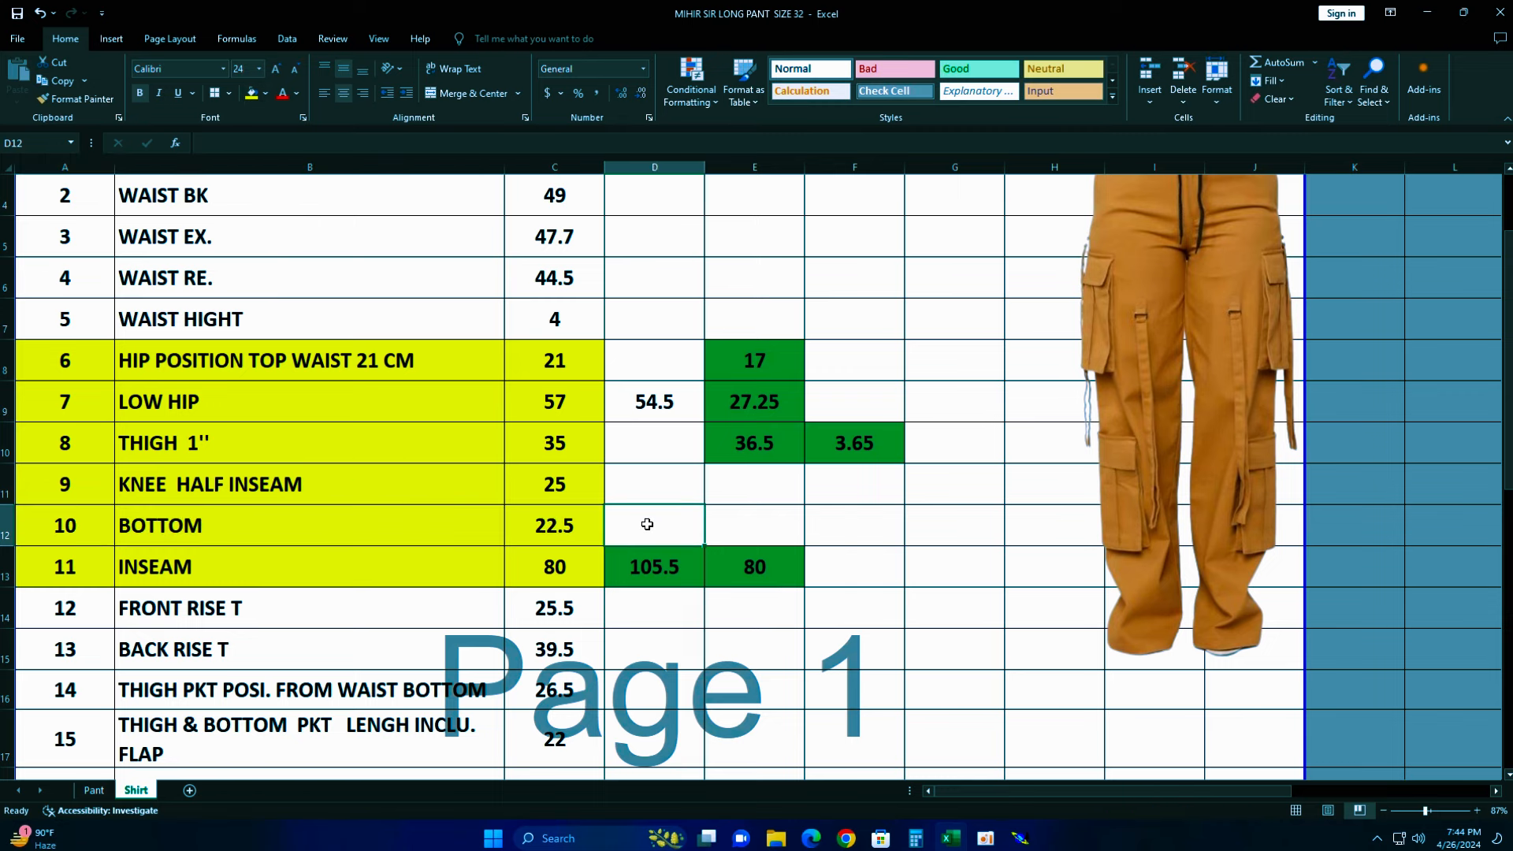
type("=")
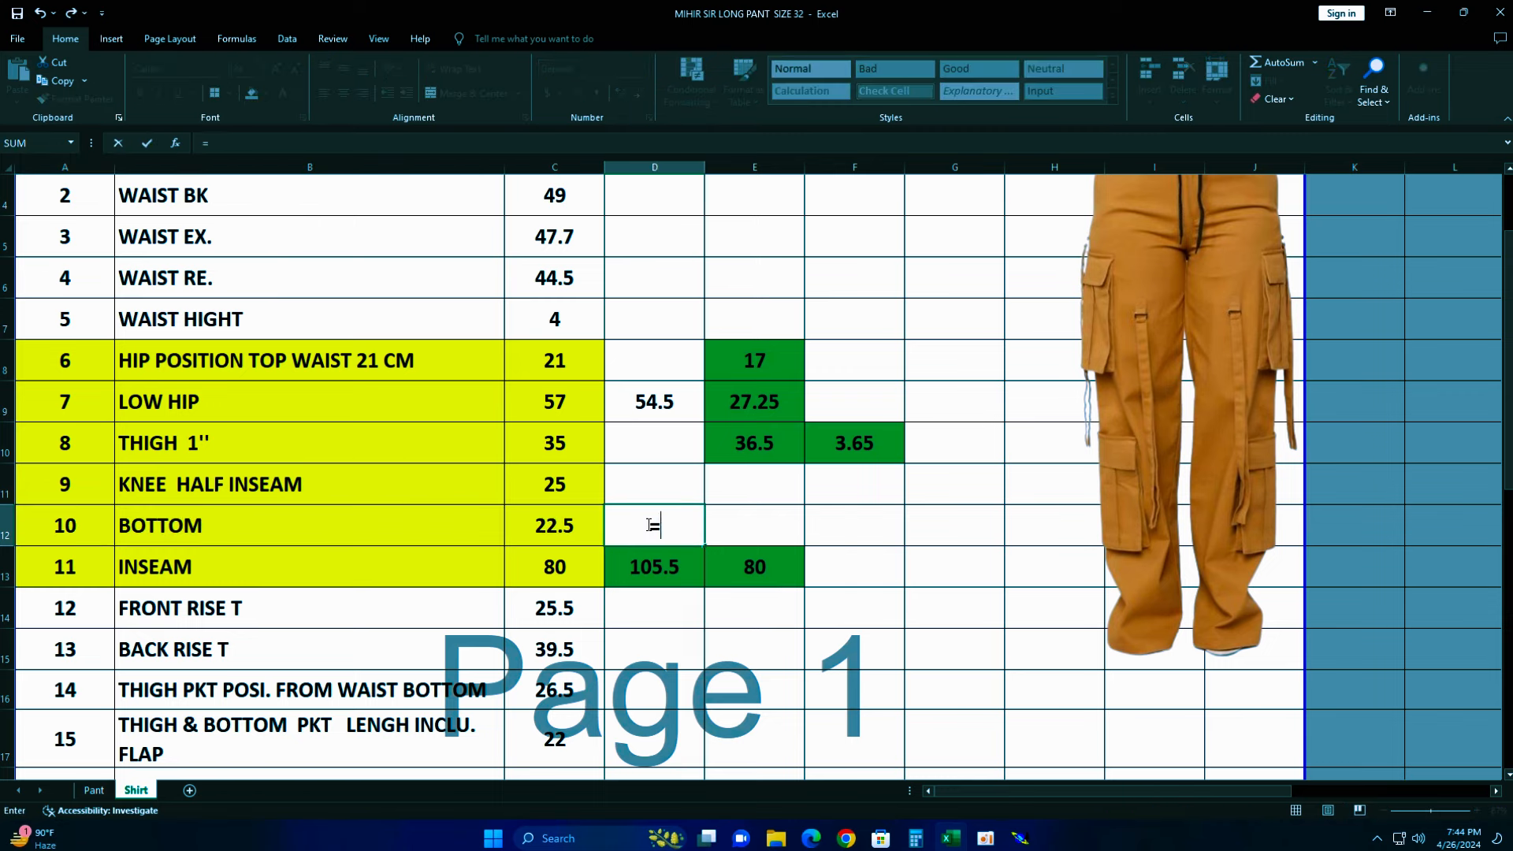
left_click(571, 528)
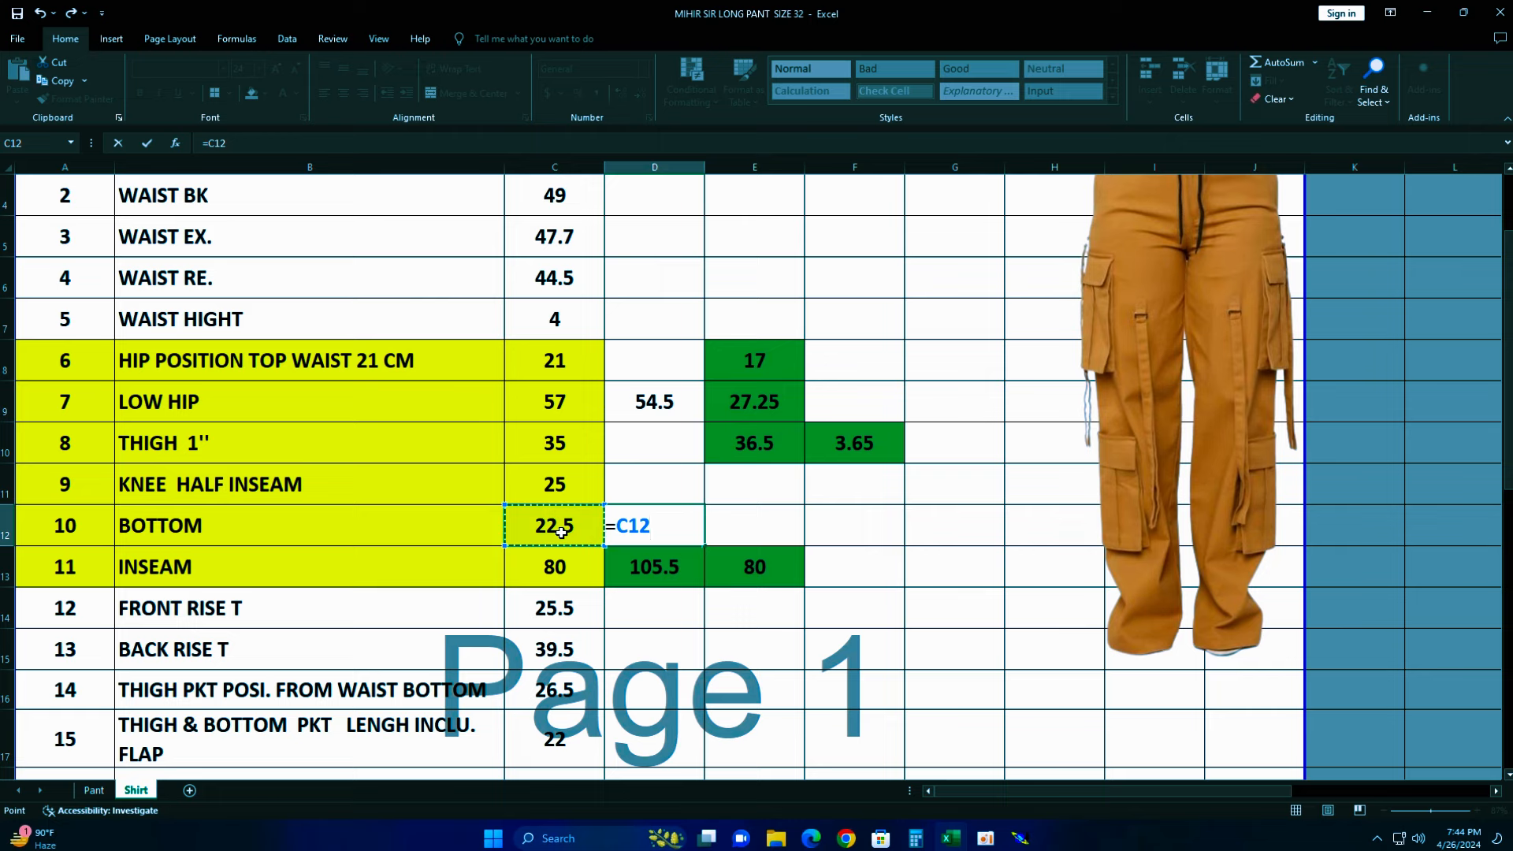
type("*2")
key("Return")
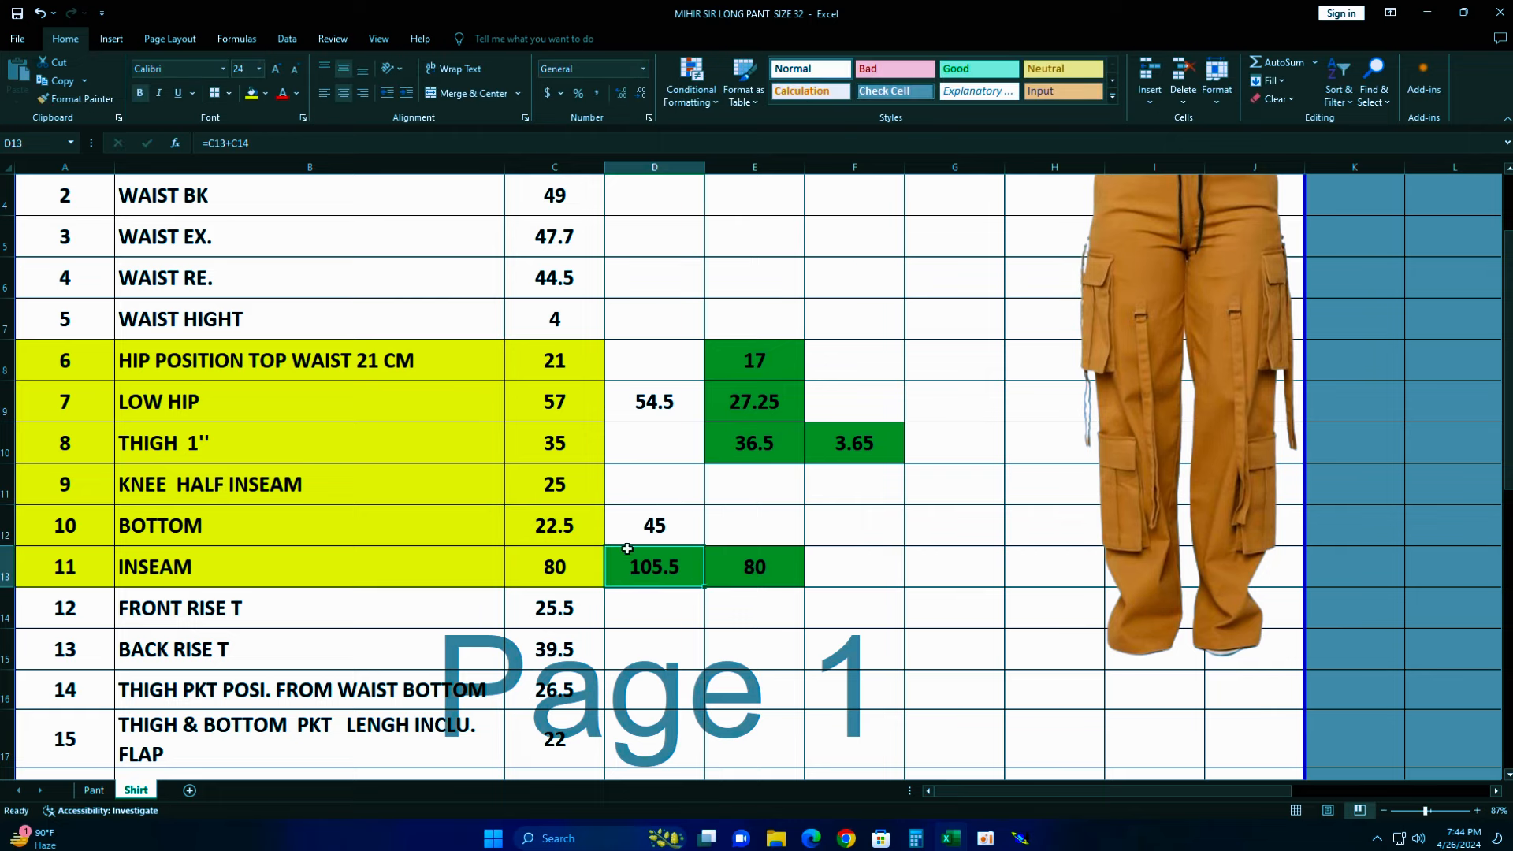
- Enter the formula =D12-4 in cell E12 to subtract 4 from the doubled bottom measurement
left_click(737, 529)
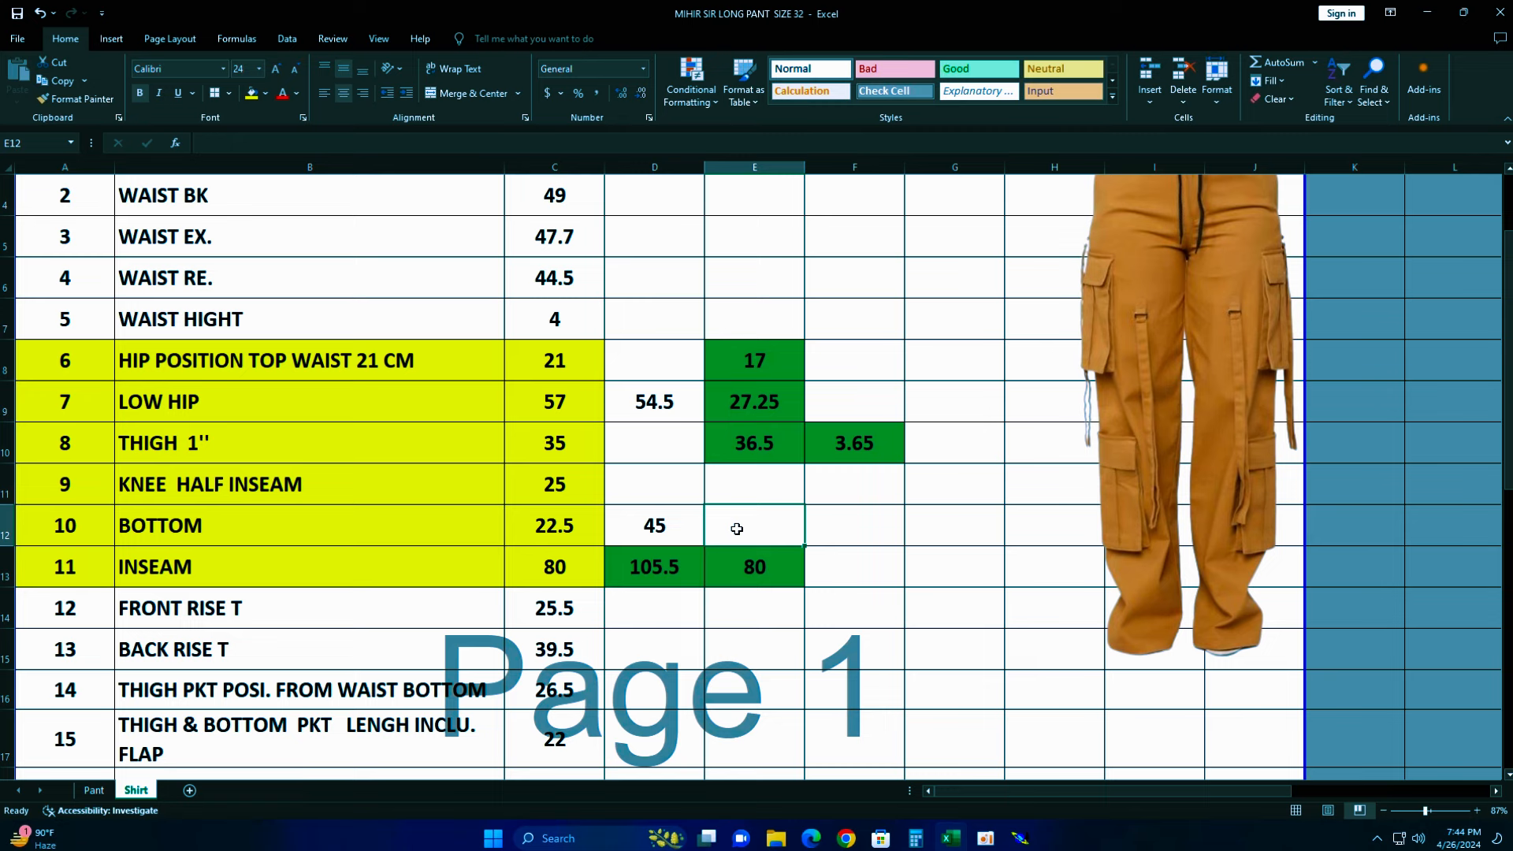
type("=")
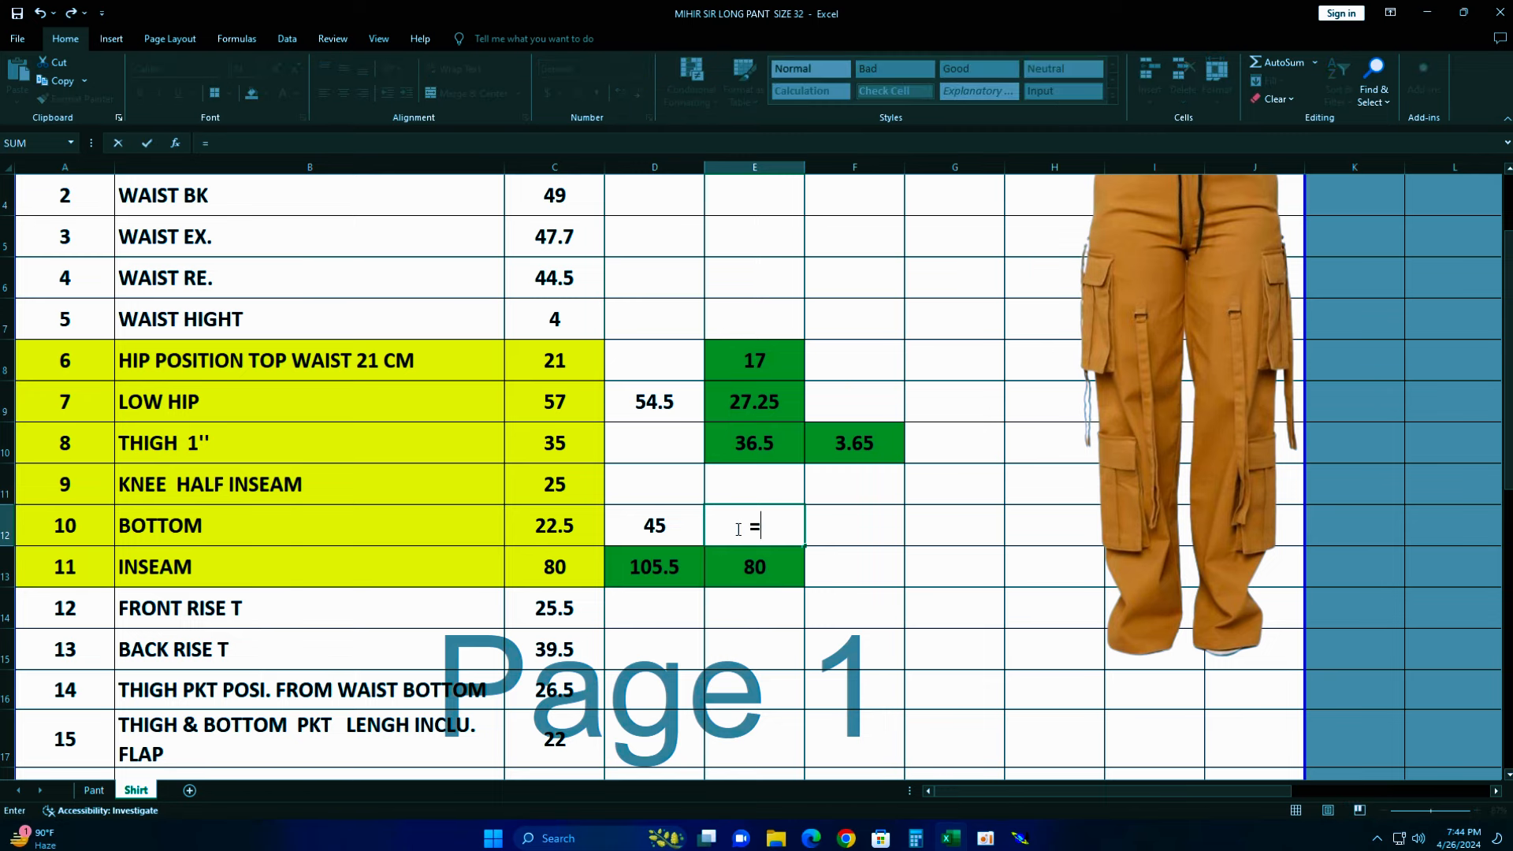
left_click(684, 524)
type("-4")
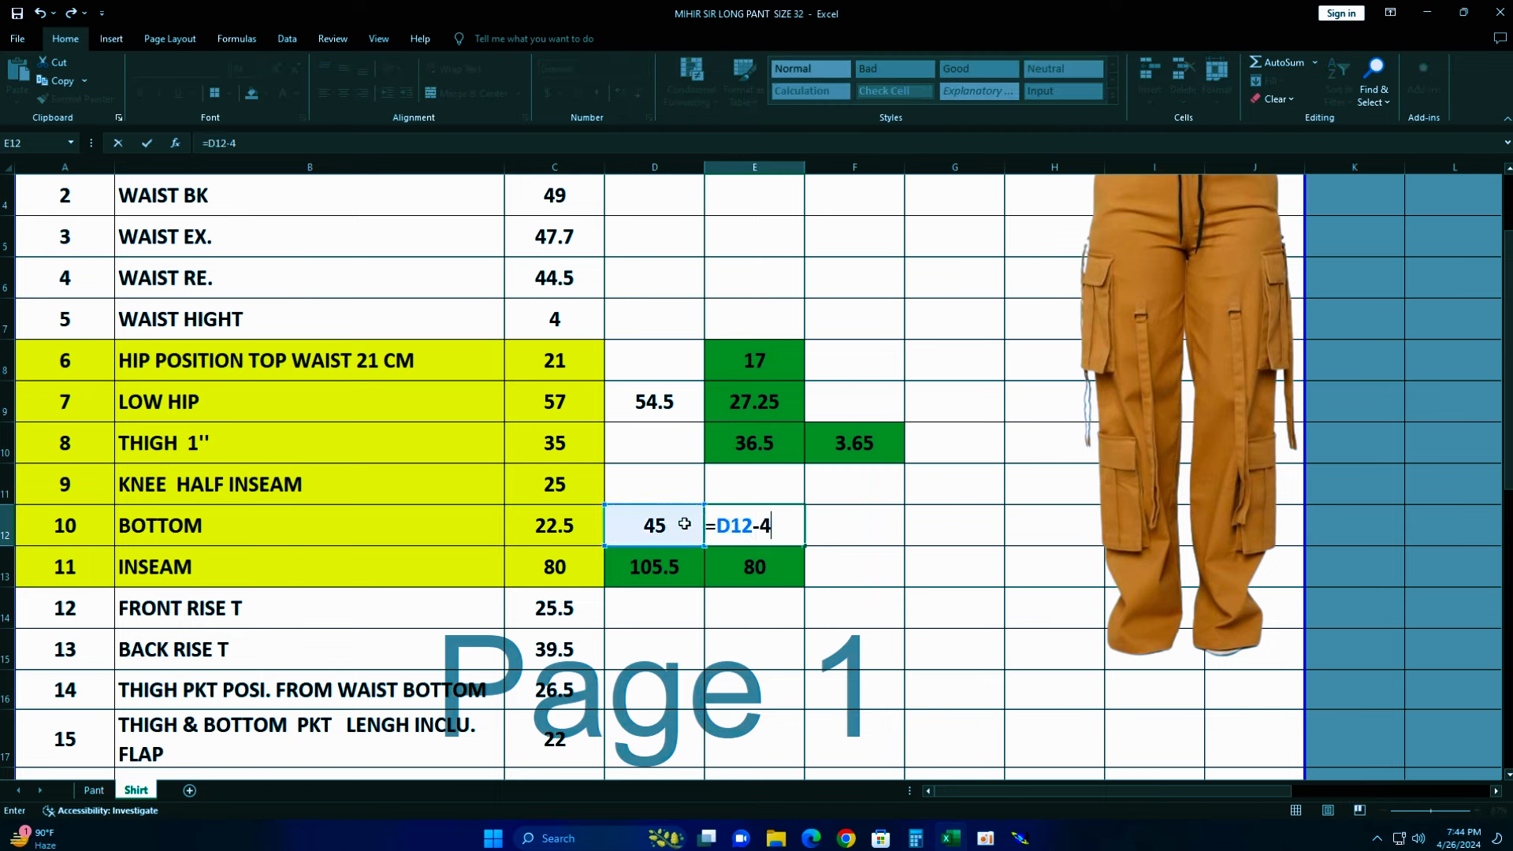
key("Return")
left_click(737, 527)
- Enter the formula =E12/4 in cell F12 to get a quarter of the front bottom width
left_click(830, 535)
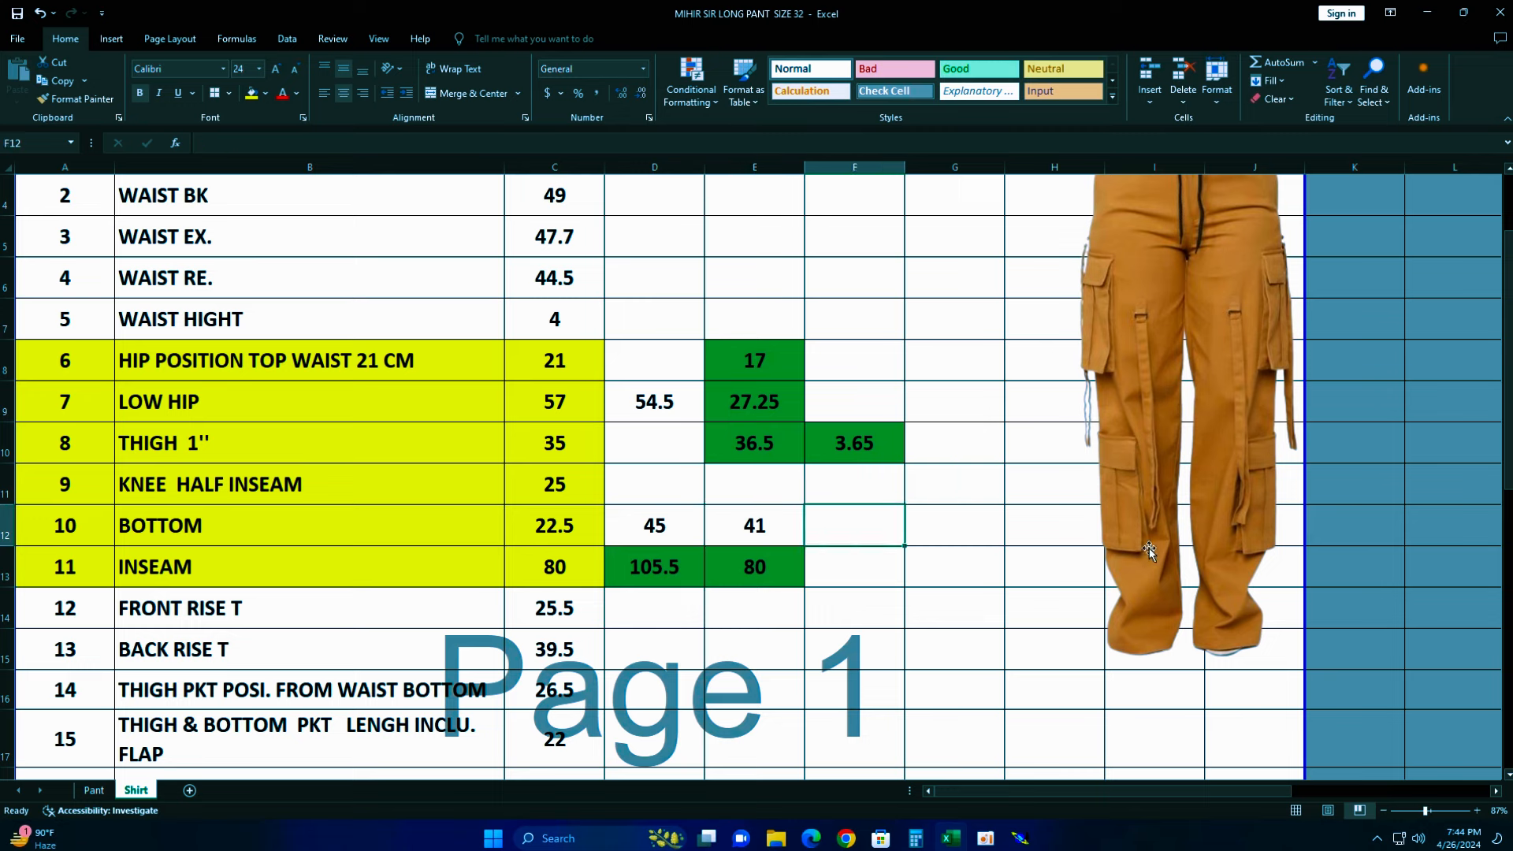
type("=")
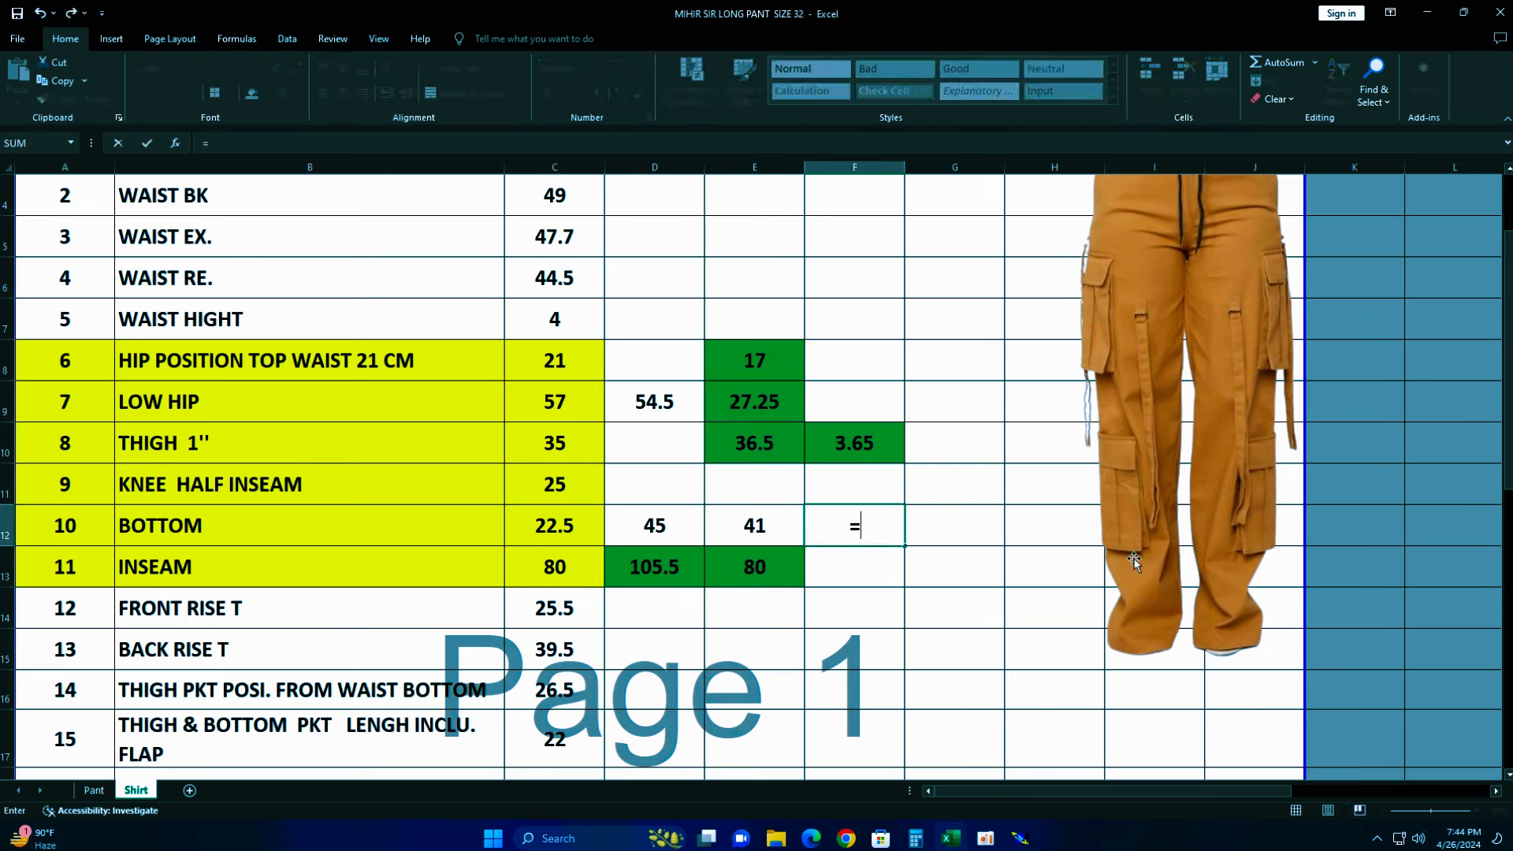
left_click(777, 539)
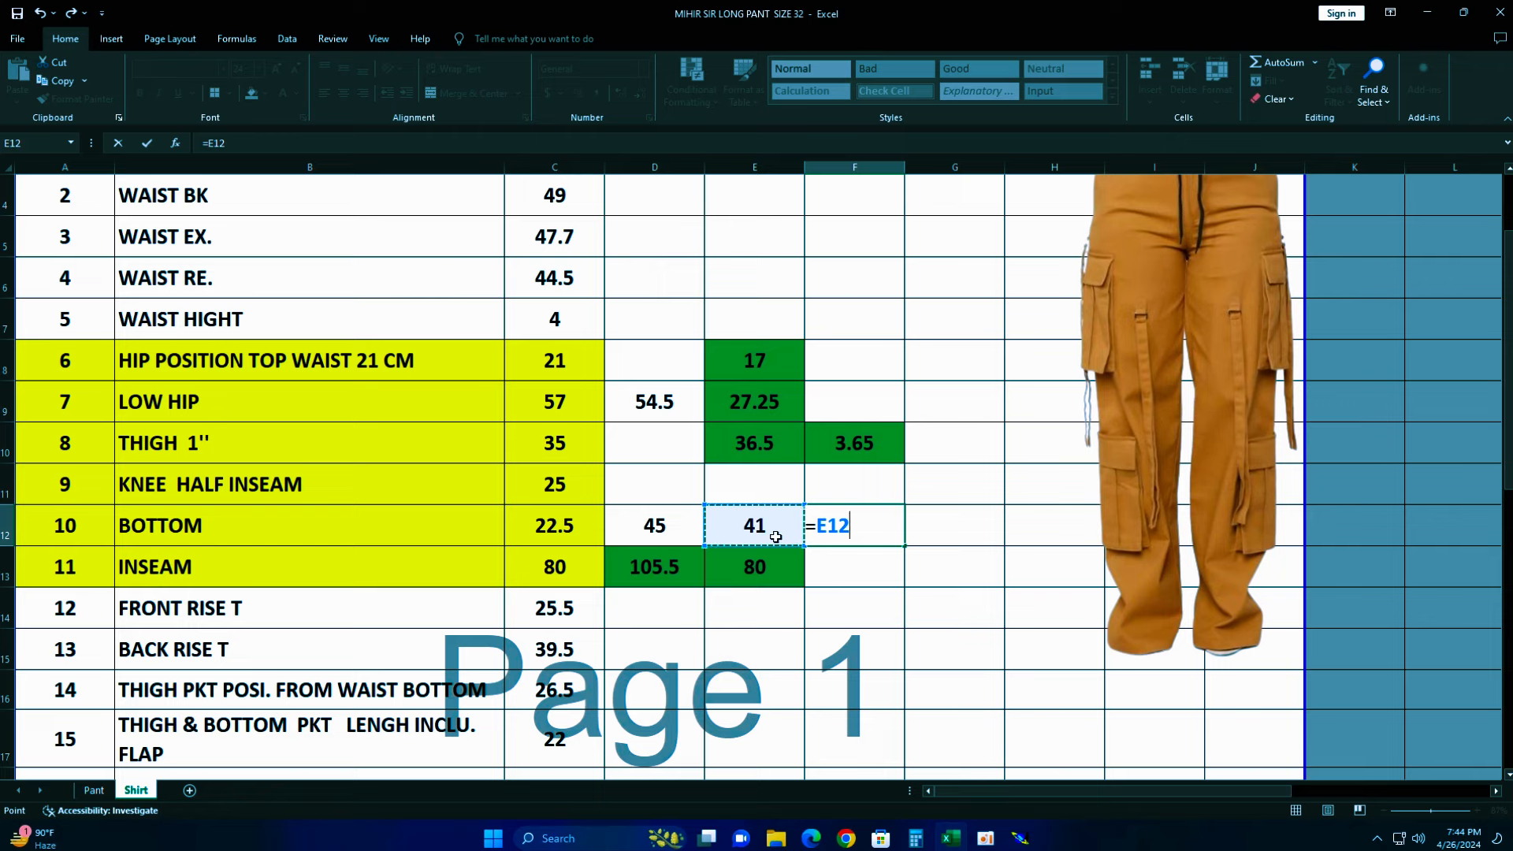
type("/4")
key("Return")
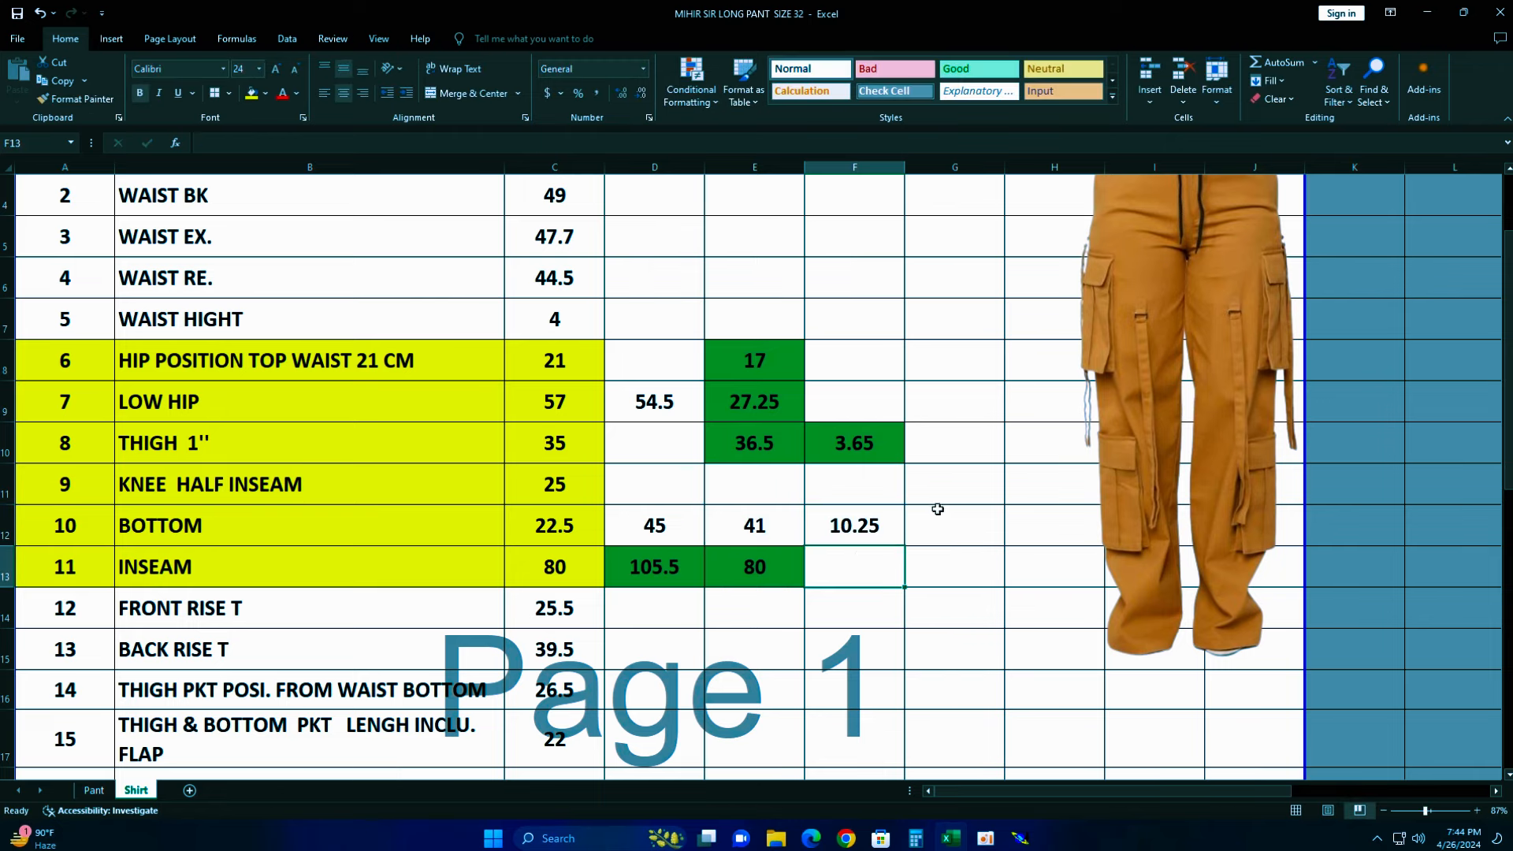
- Fill cell F12 with green to match the other calculated values
left_click(872, 532)
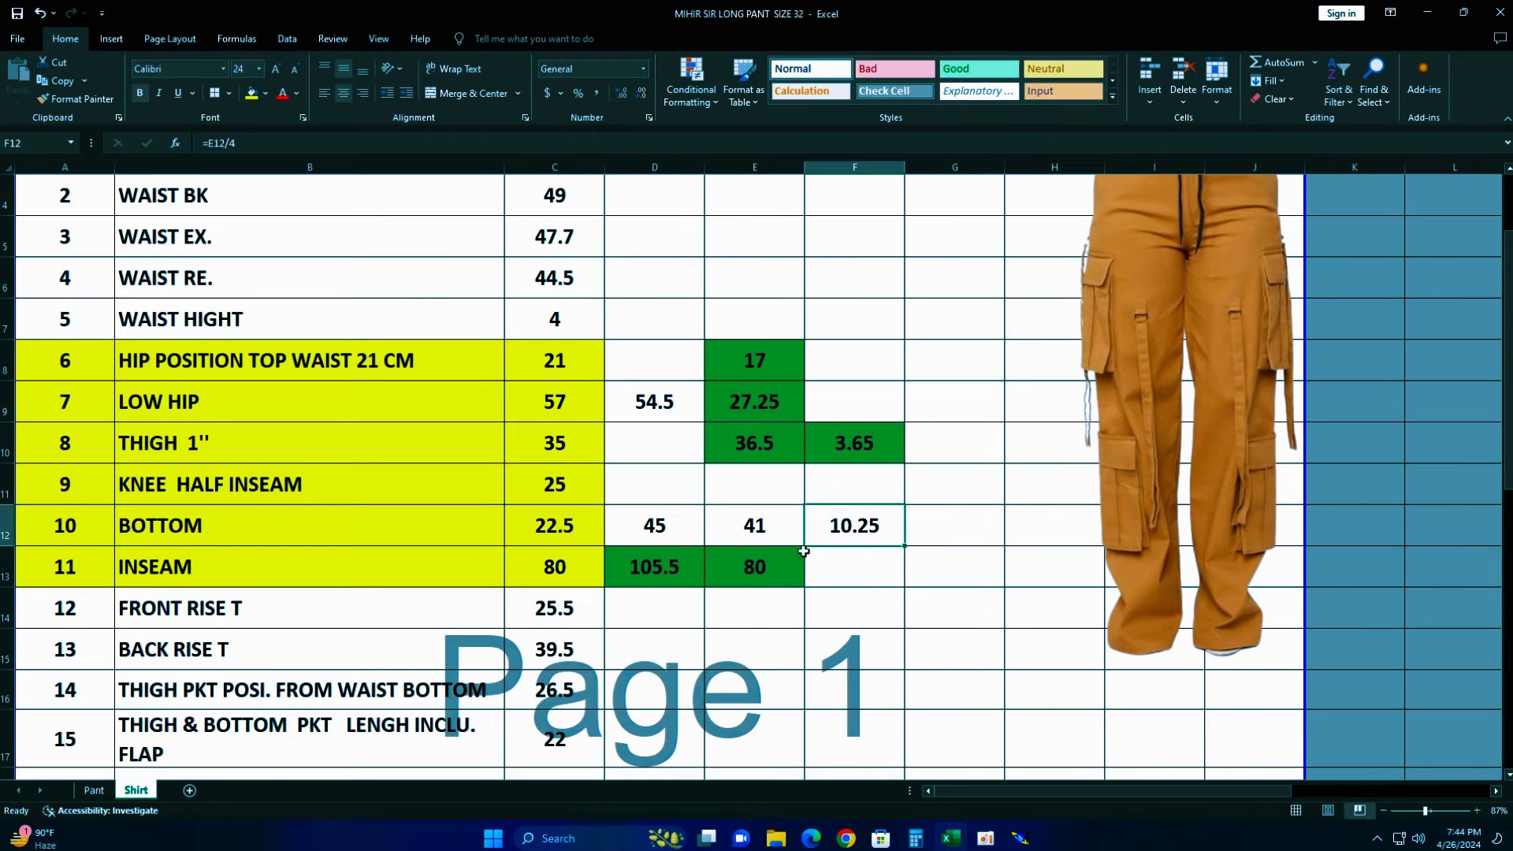
left_click(267, 94)
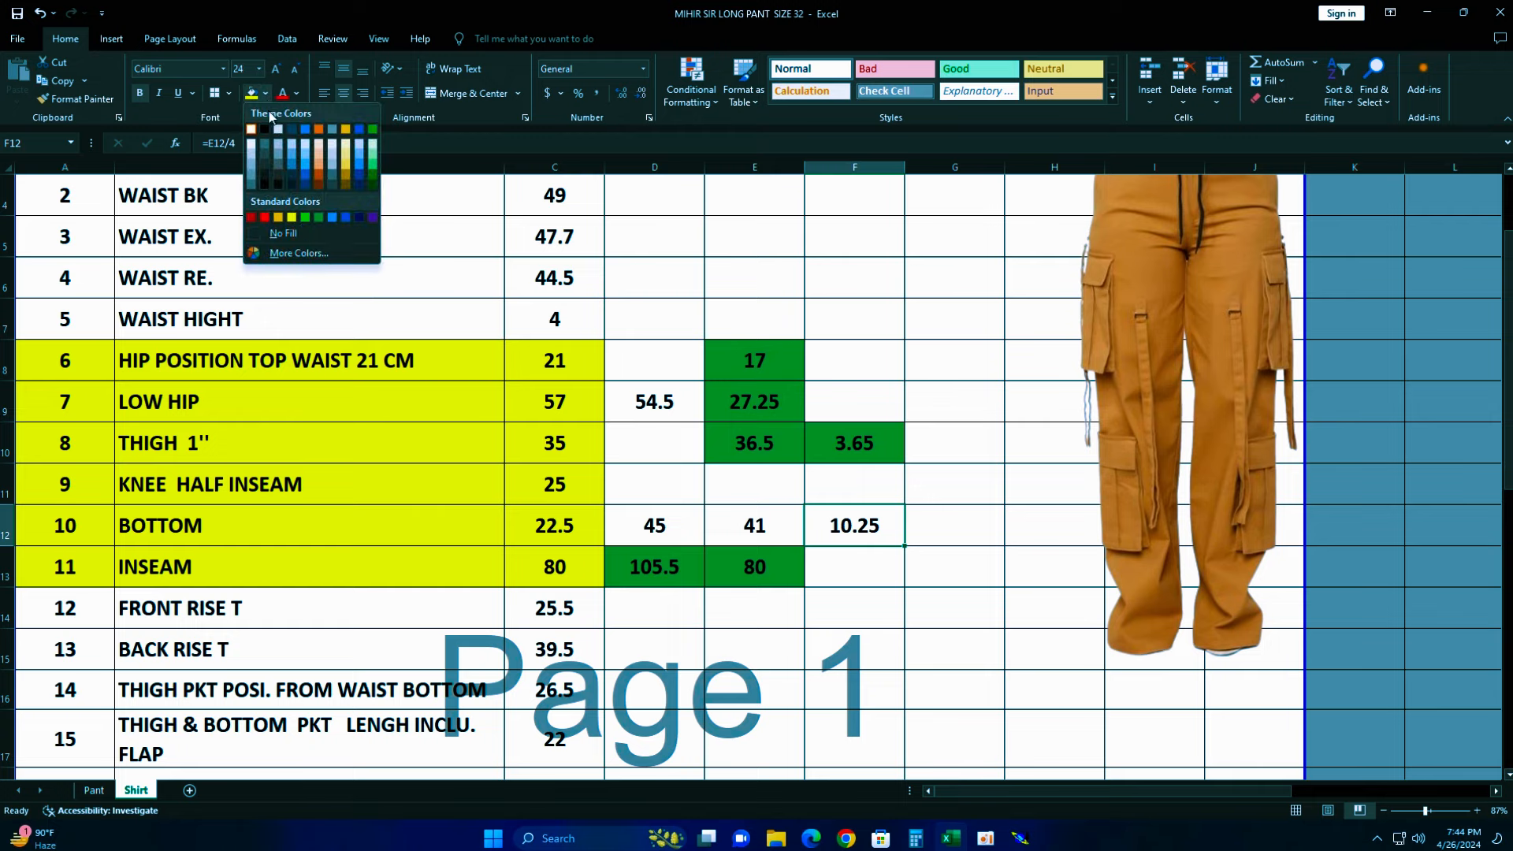
left_click(315, 218)
left_click(936, 539)
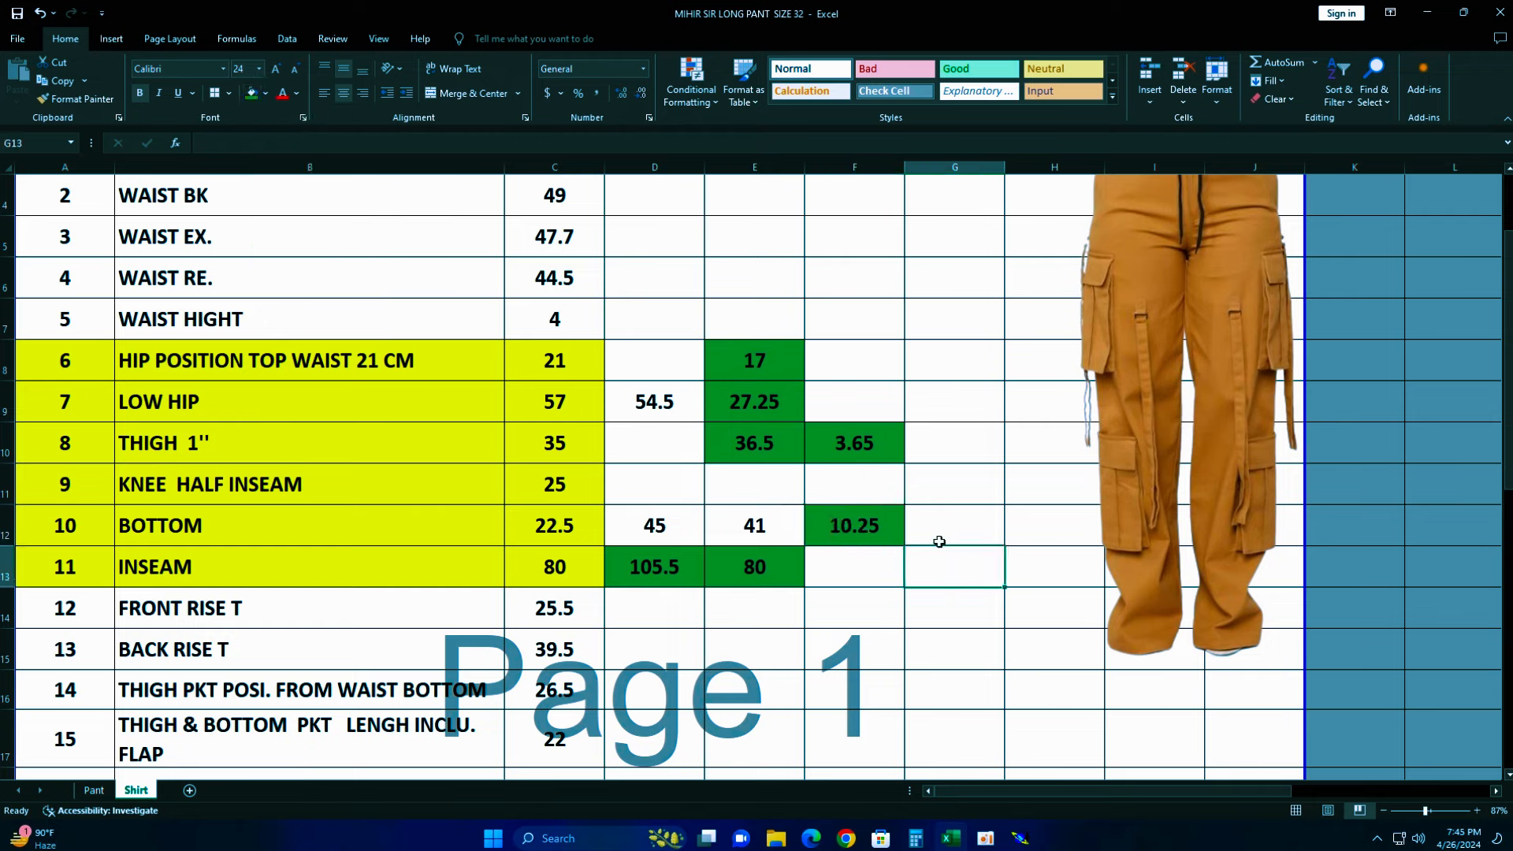
- Switch to Modaris and divide the rectangle's left edge into 2 equal parts with Sequence division
left_click(1021, 838)
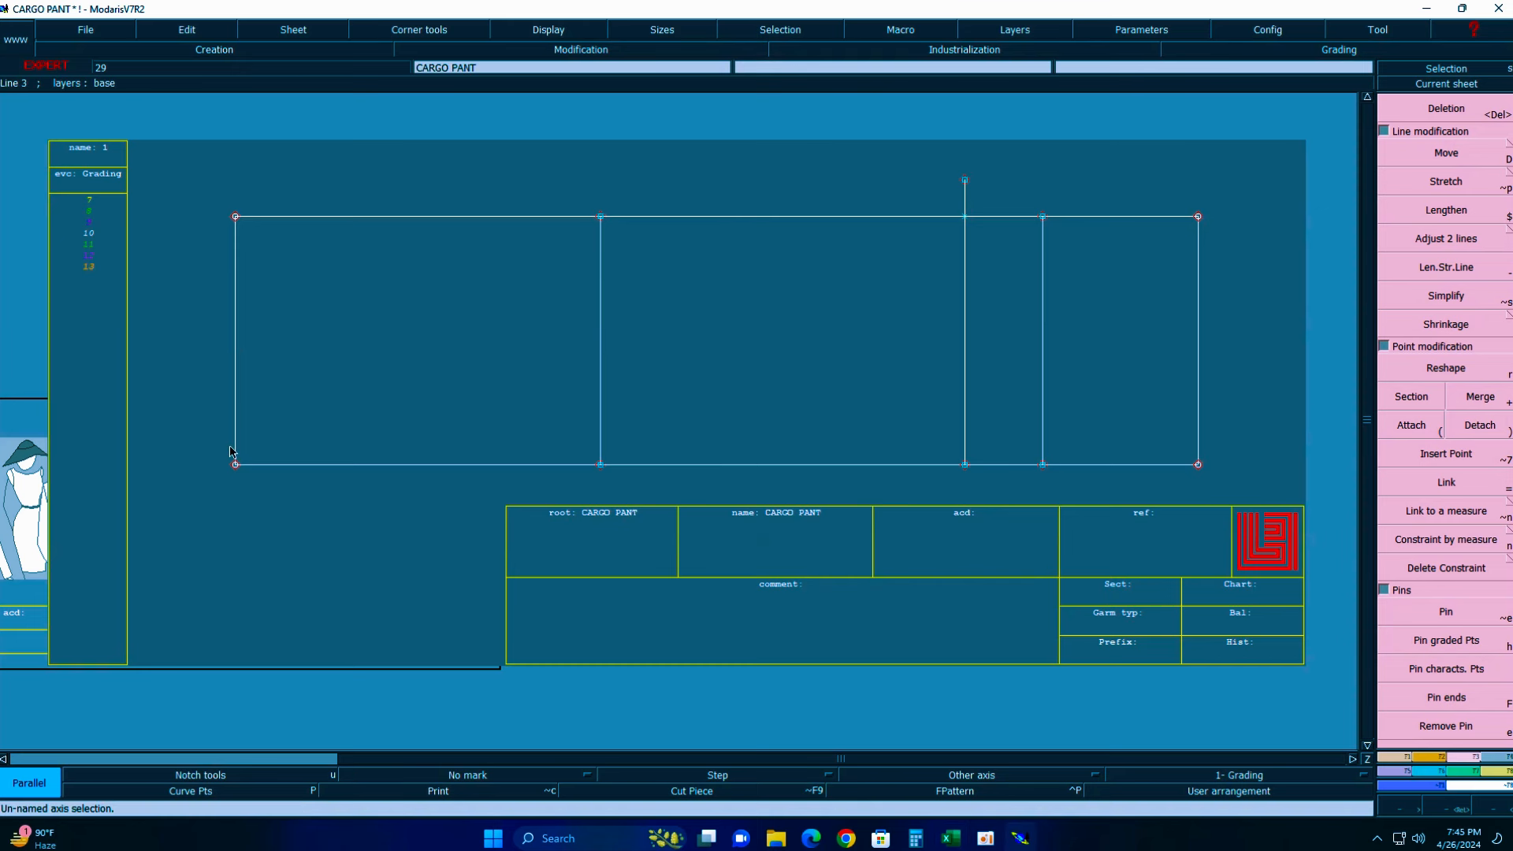
key("F1")
left_click(1439, 673)
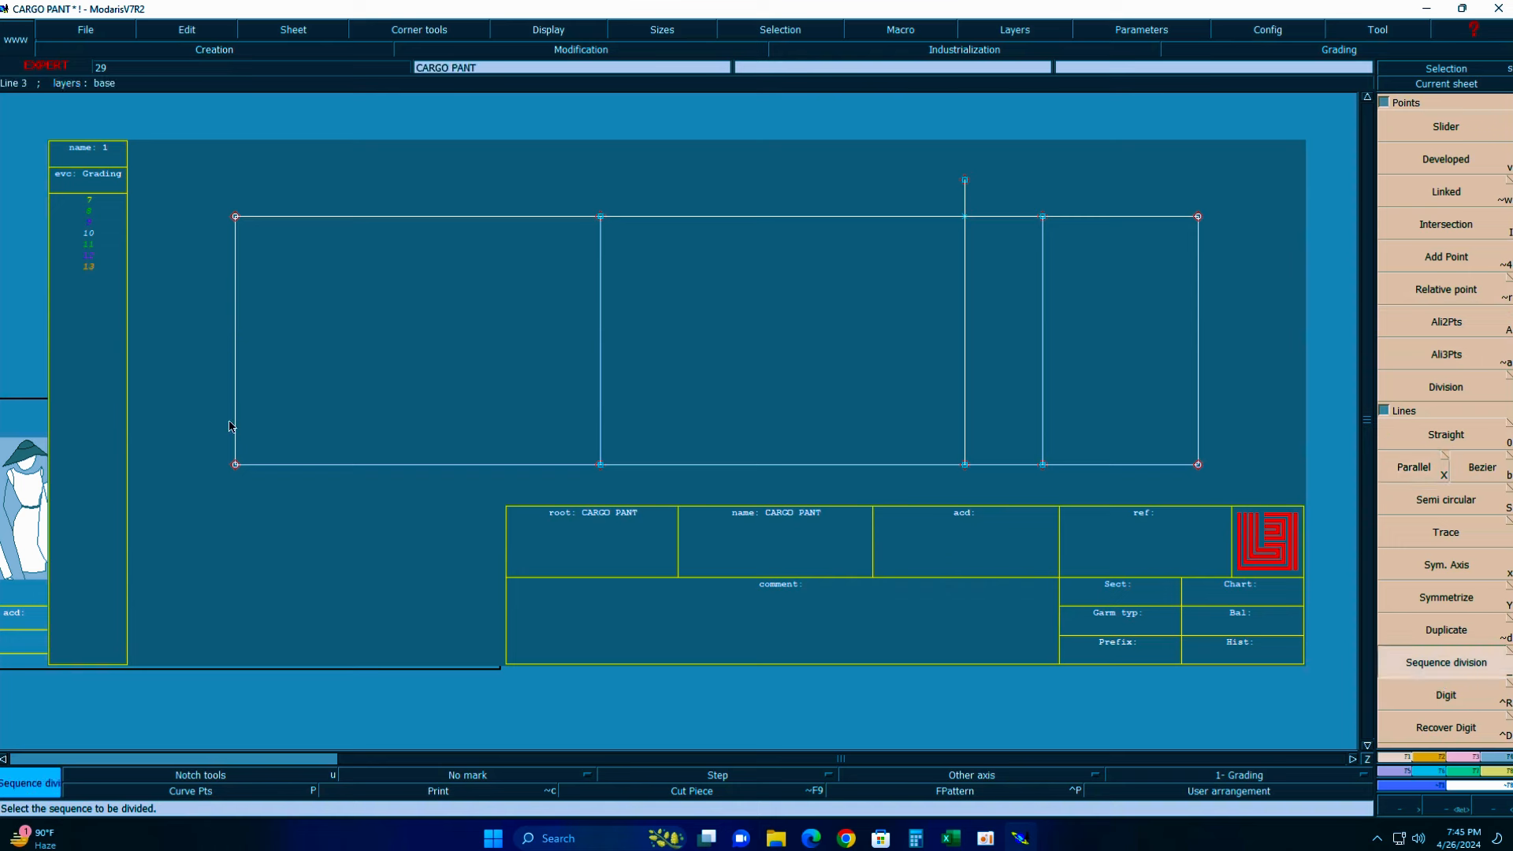
left_click(233, 464)
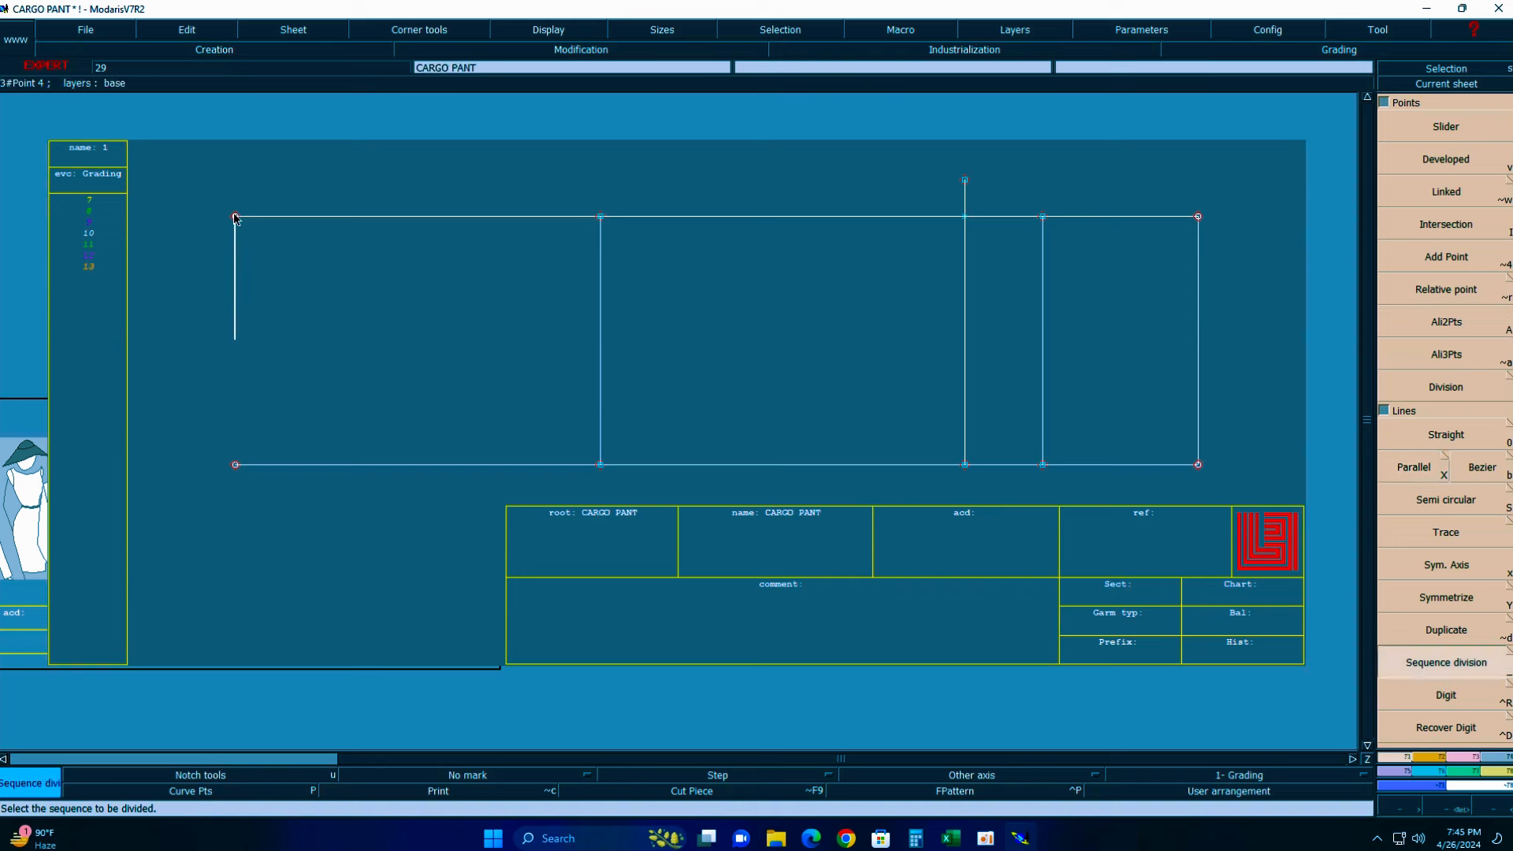
left_click(234, 214)
type("2")
key("Return")
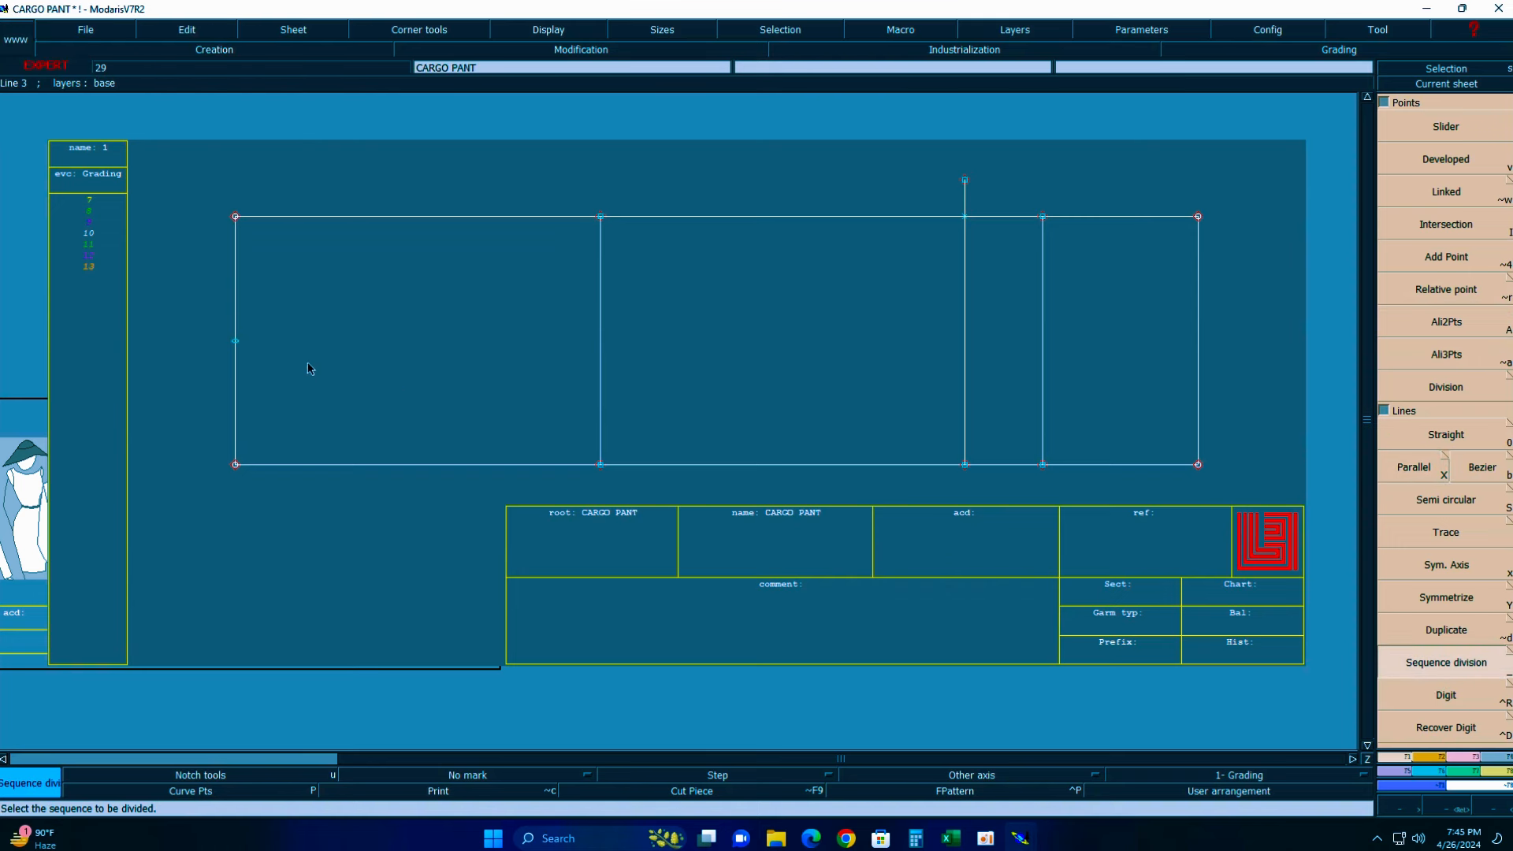
- Draw a horizontal Bezier centre line about 82 cm long from the left edge's midpoint to just past the inseam line
key("i")
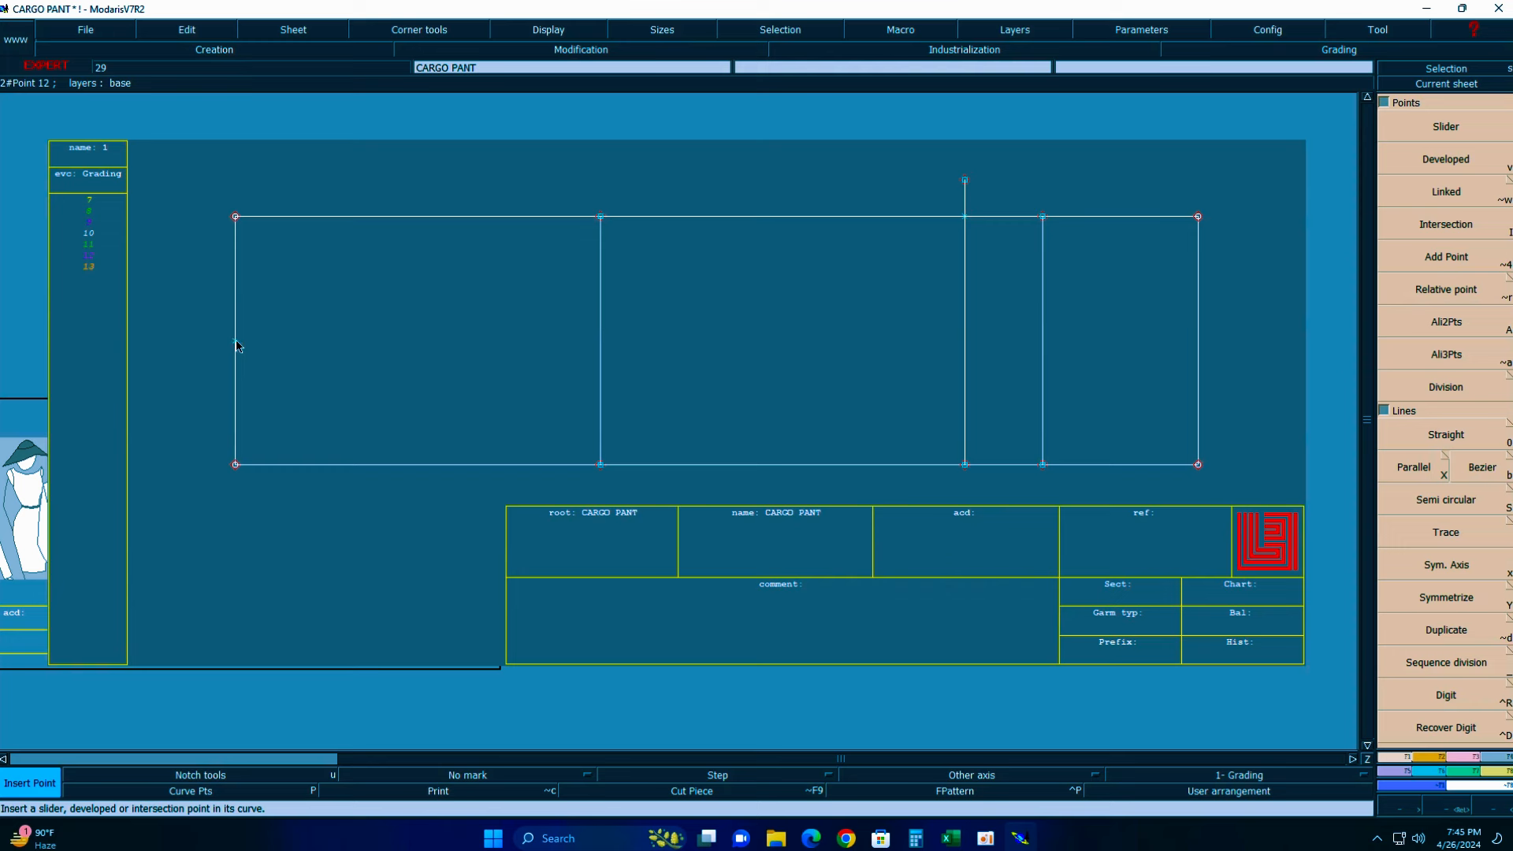
key("b")
left_click(236, 341)
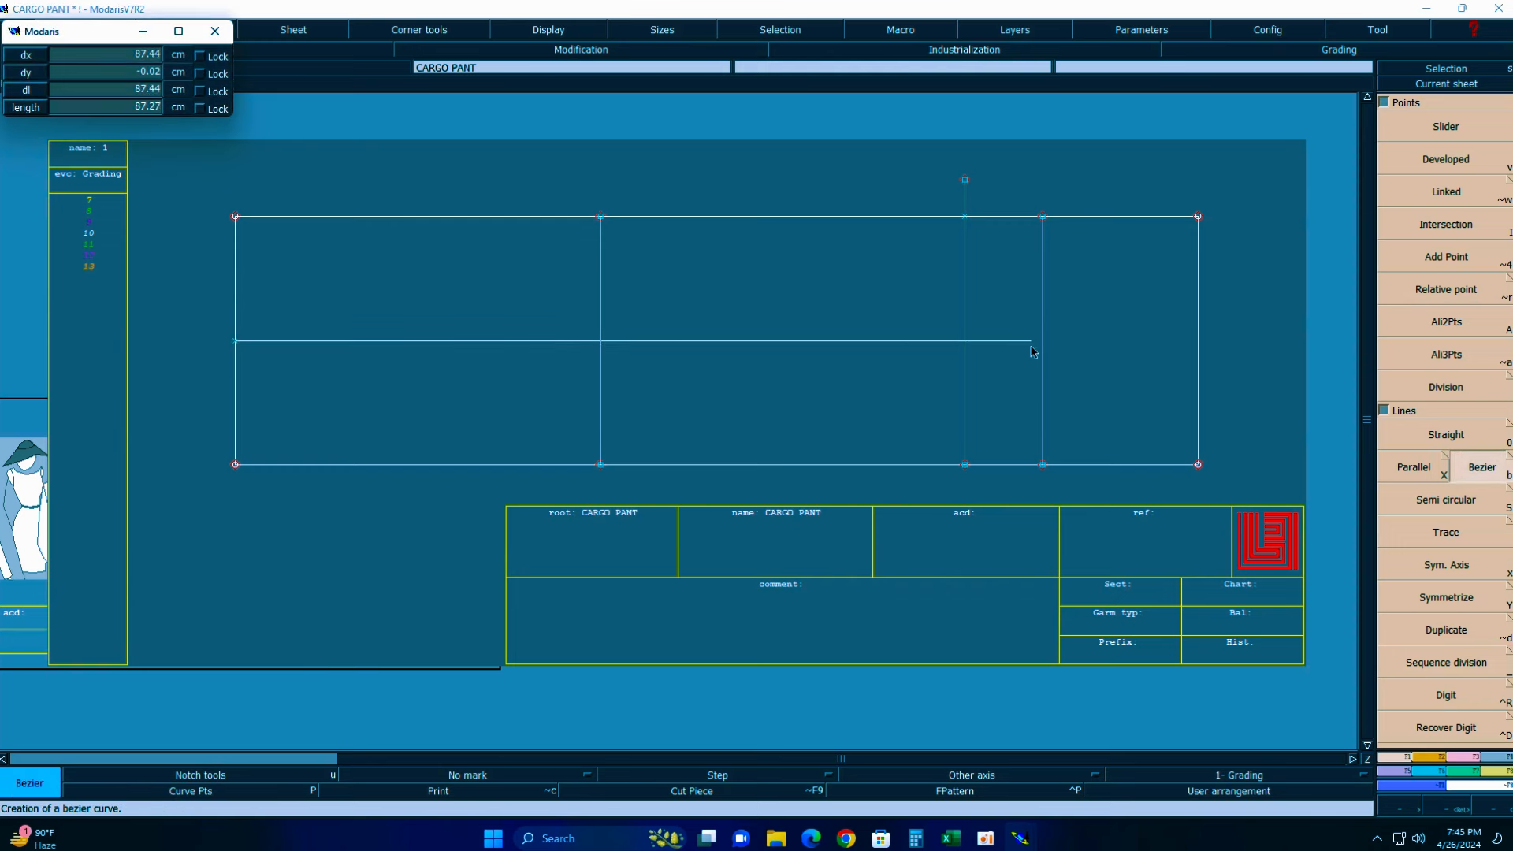
left_click(985, 369, "ctrl")
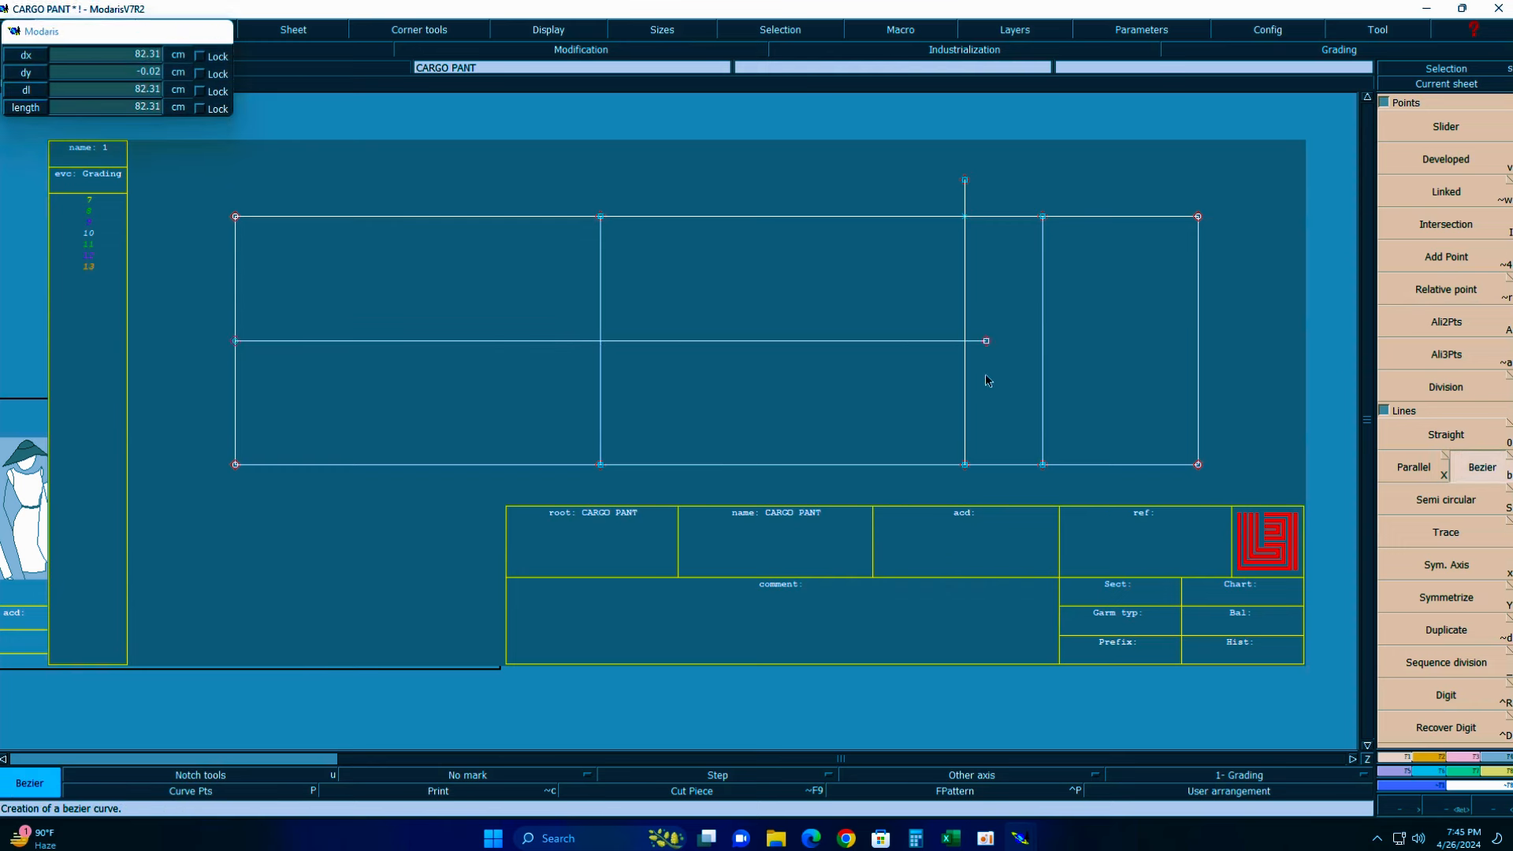
- Add intersection points where the centre line crosses the inseam and knee lines, deleting its overhanging end beyond the inseam line
left_click(1447, 224)
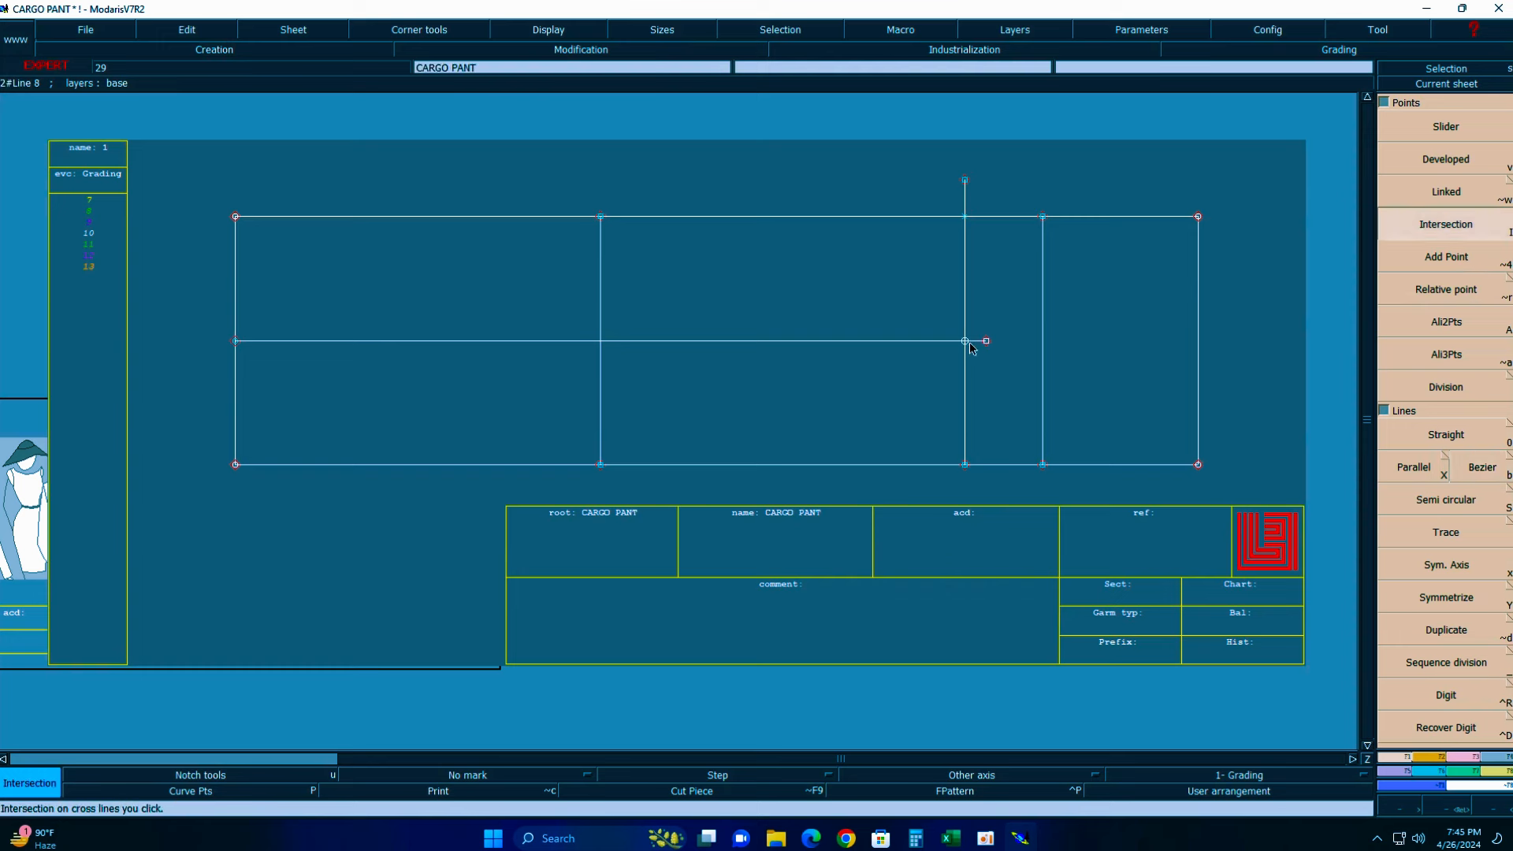
left_click(971, 345)
key("Delete")
left_click(984, 342)
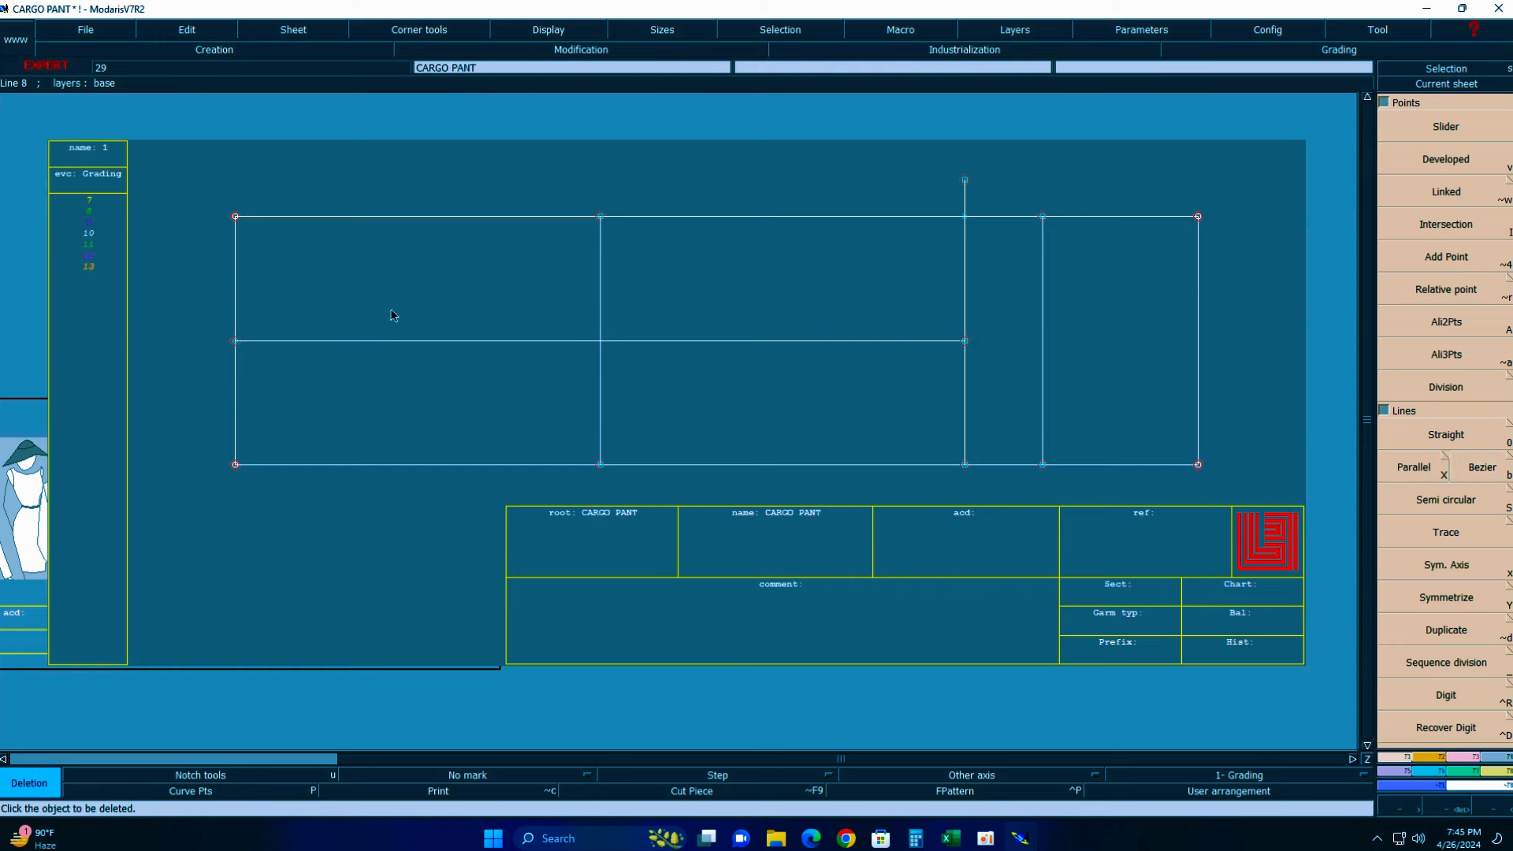
left_click(1446, 225)
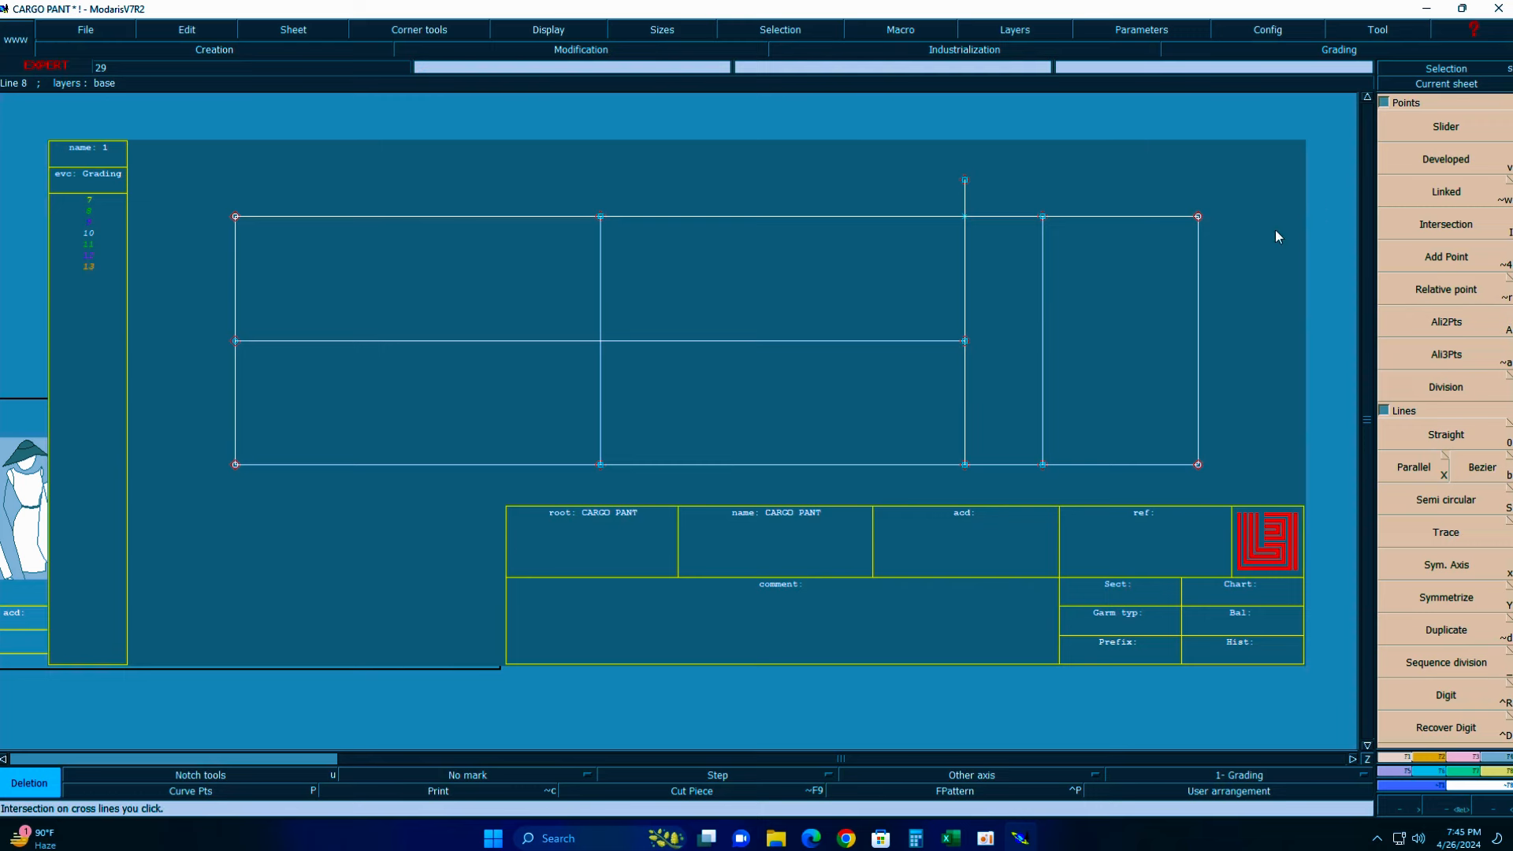
left_click(602, 344)
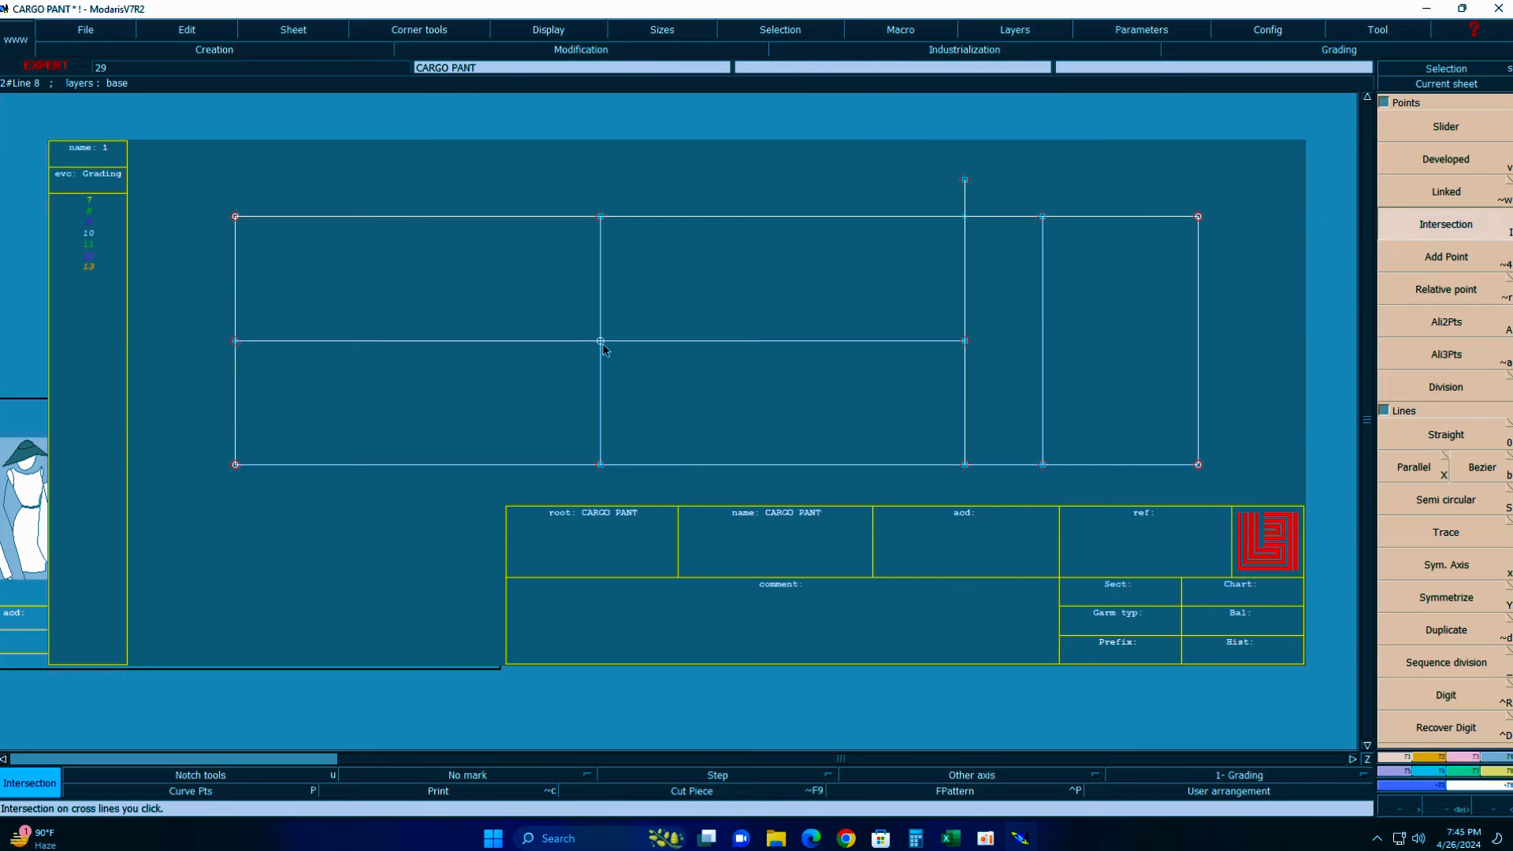
- Check the bottom calculation in Excel, return to Modaris and place a developed point on the left edge, 10.25 cm above the centre line
left_click(954, 837)
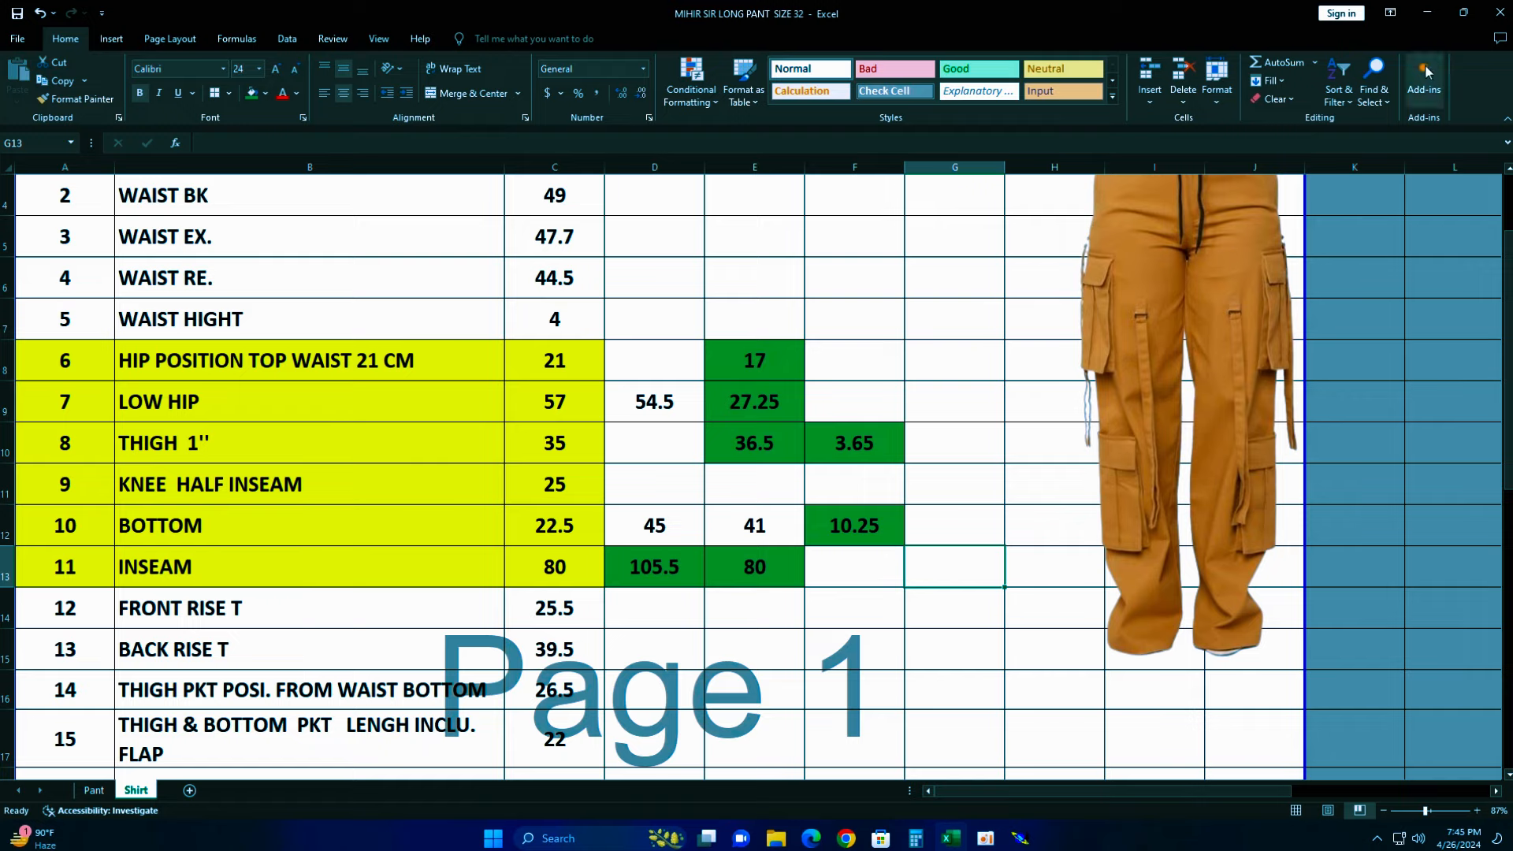
left_click(1428, 12)
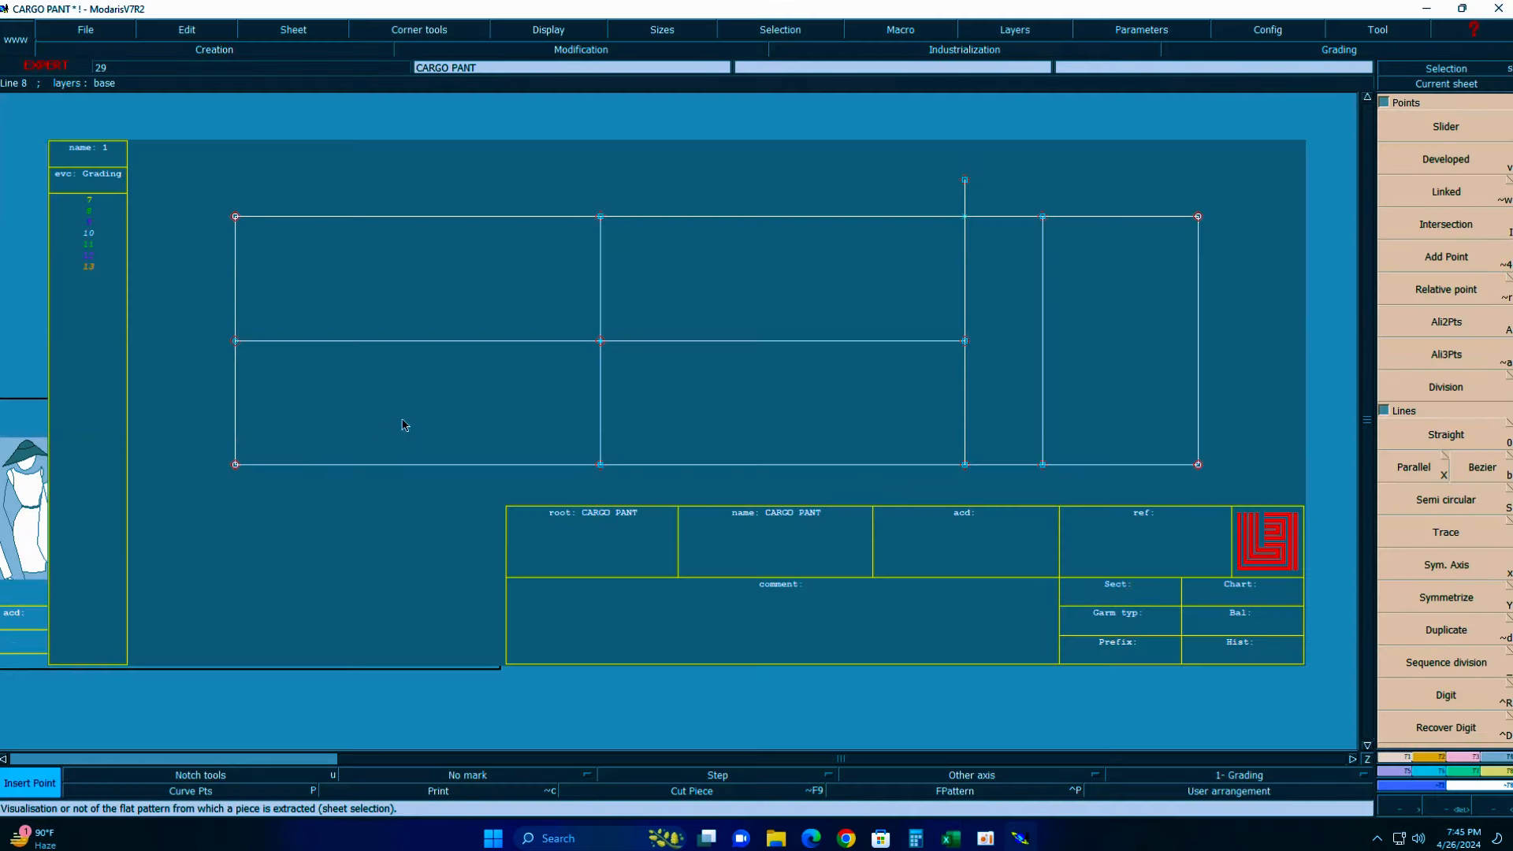
key("v")
left_click(236, 342)
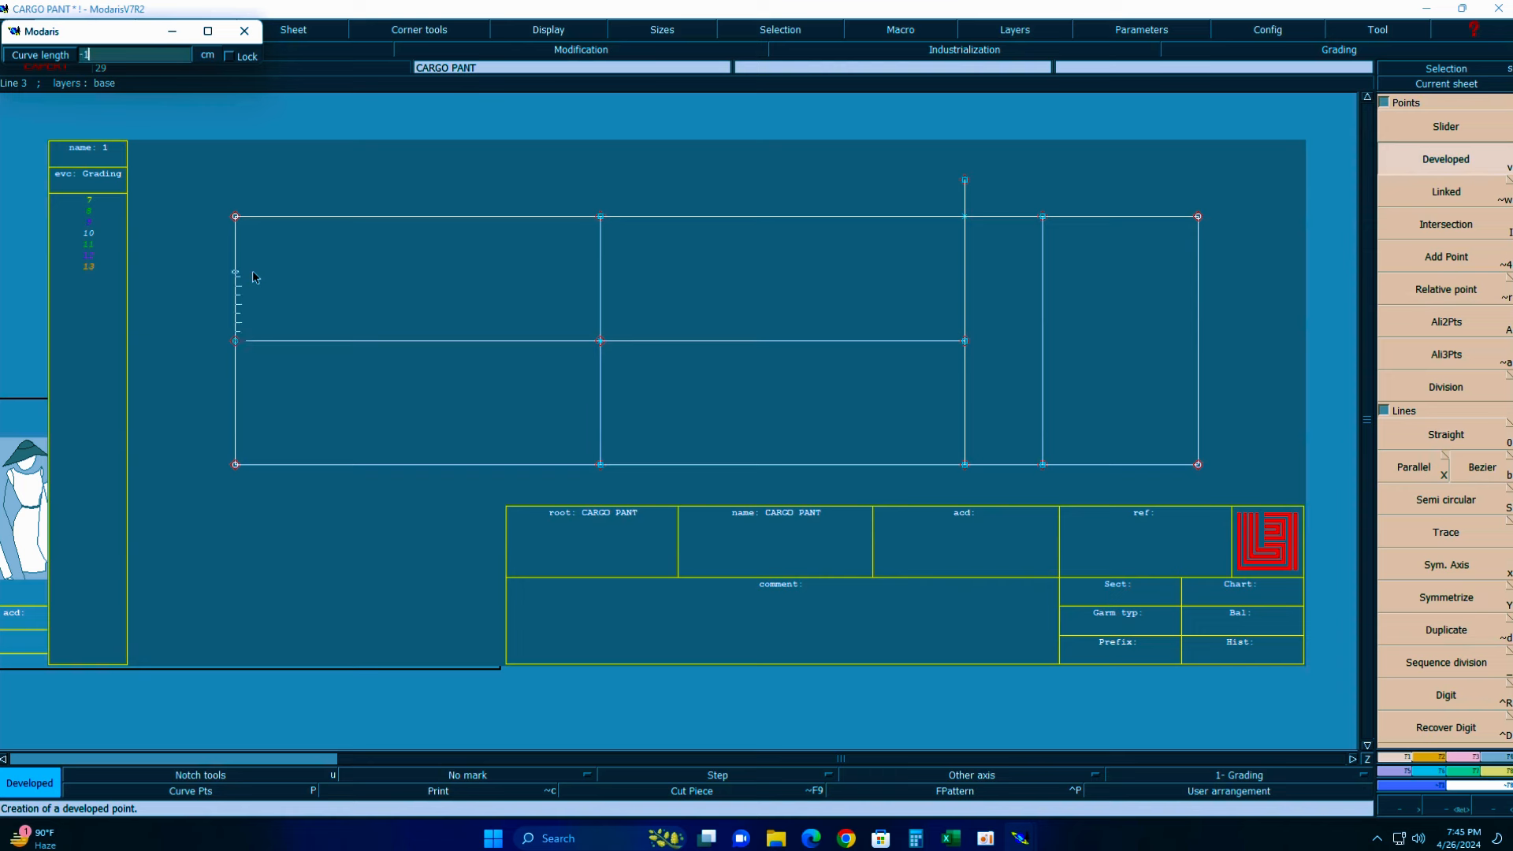
key("Return")
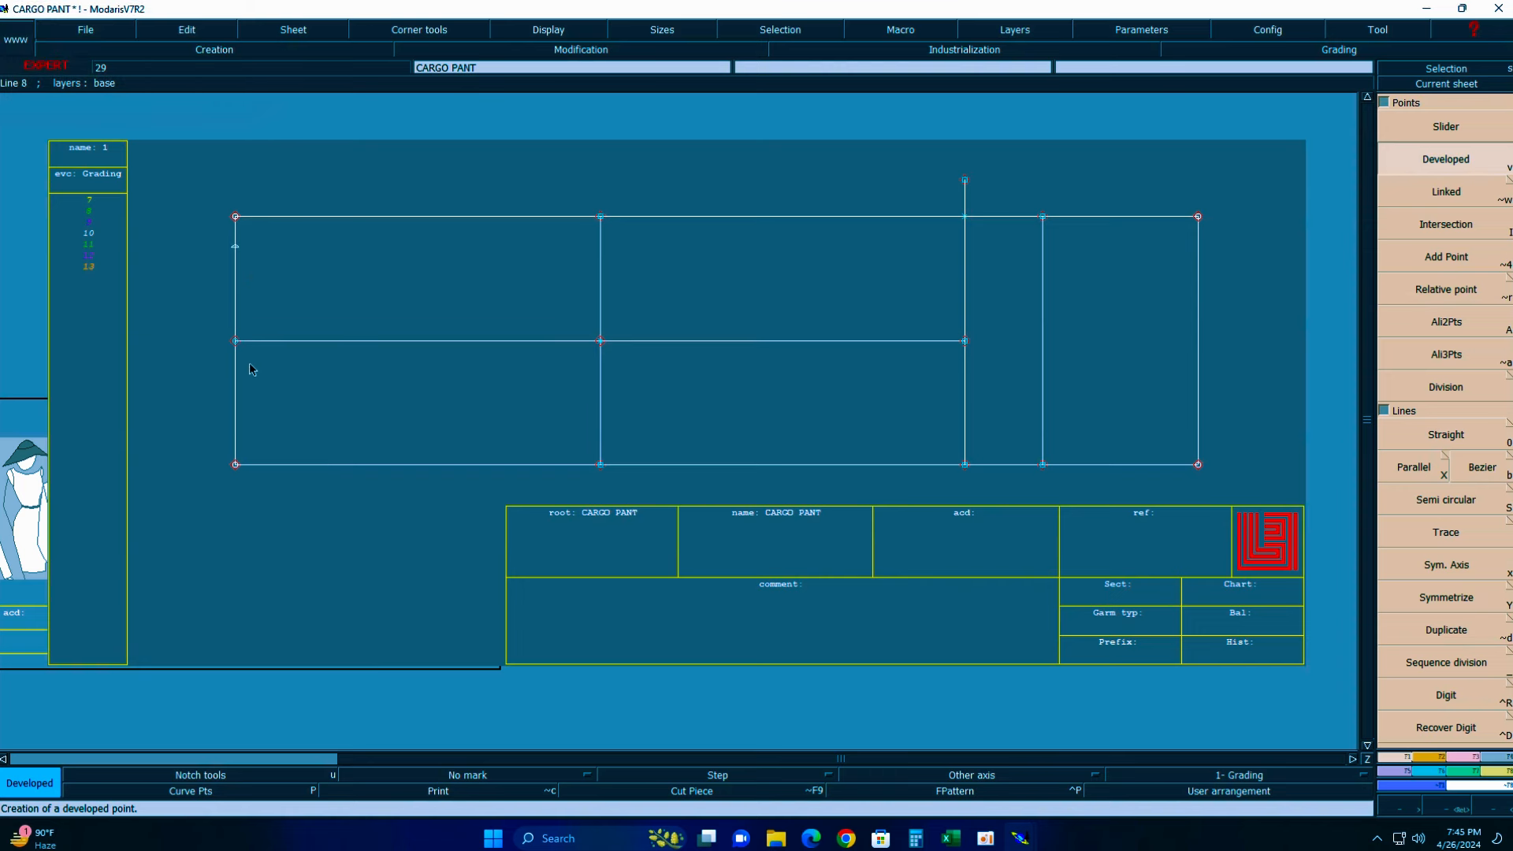
- Place a developed point on the left edge, 10.25 cm below the centre line, and insert the 10.25 cm points into the edge line
left_click(235, 343)
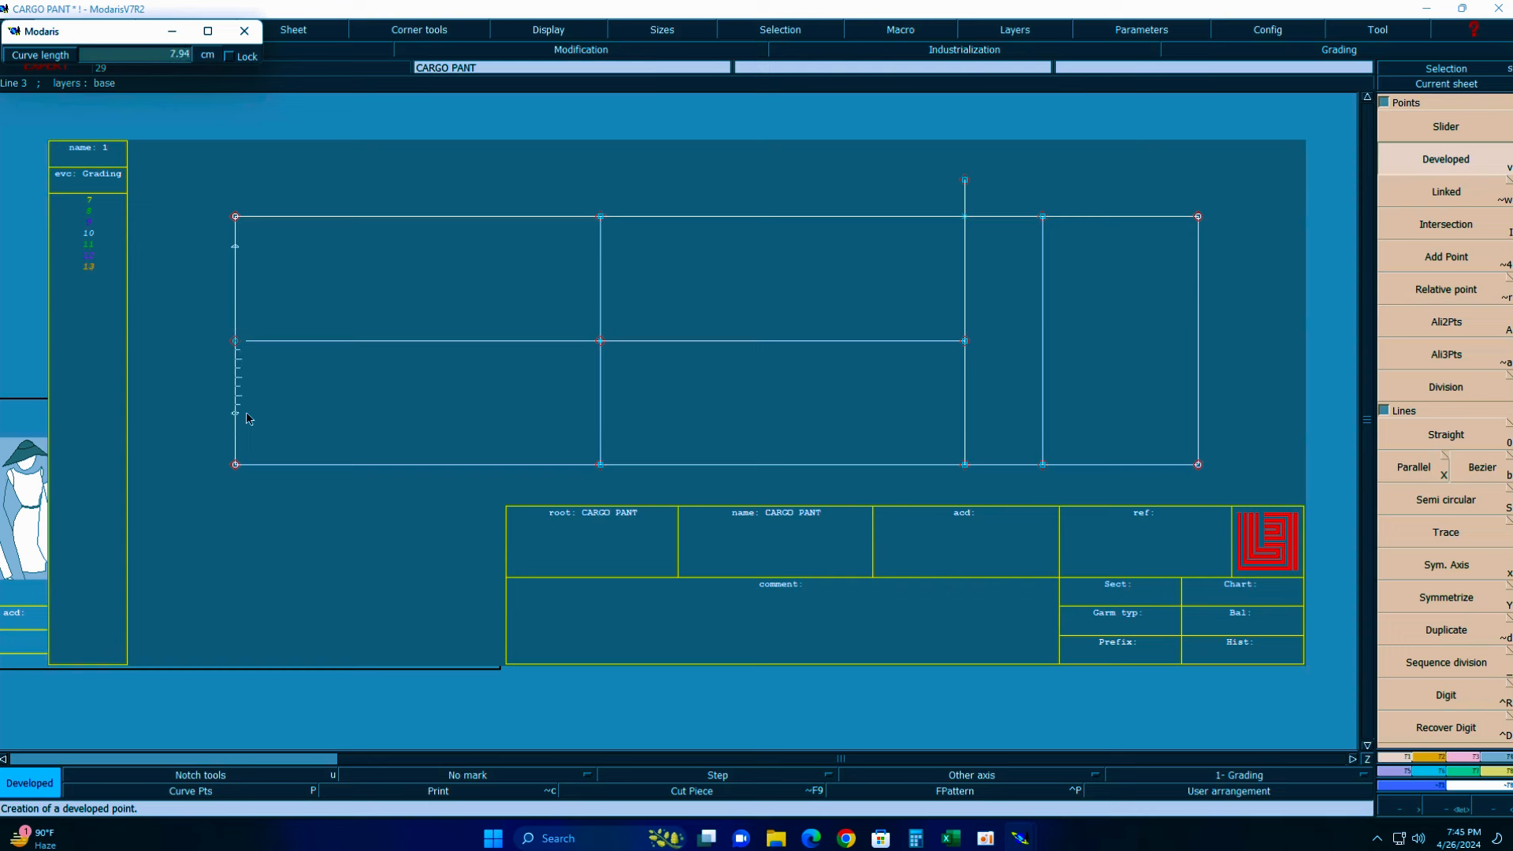
type("10.25")
key("Return")
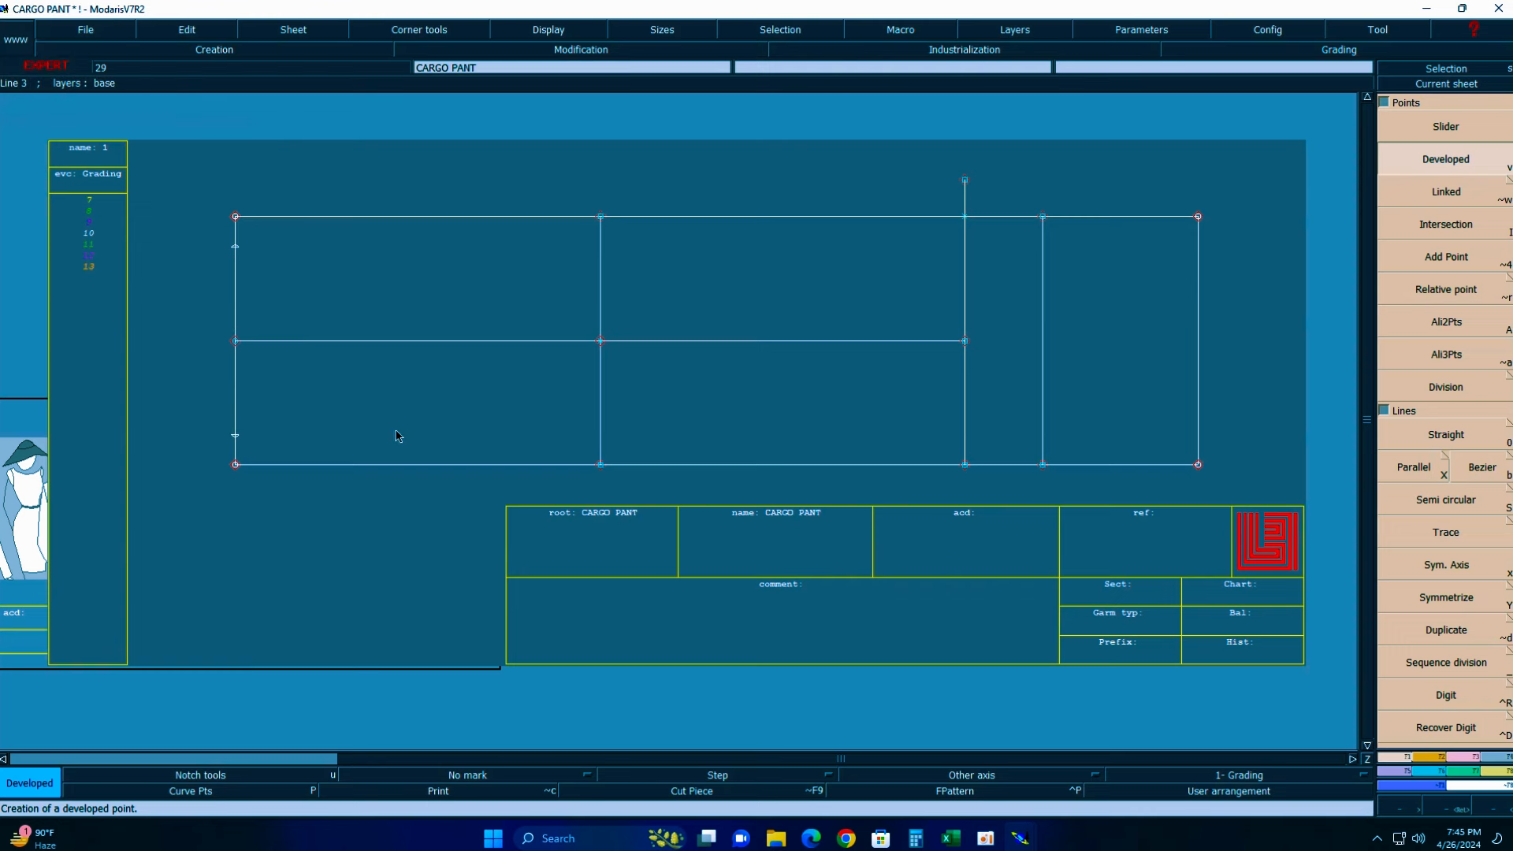
key("i")
left_click(237, 437)
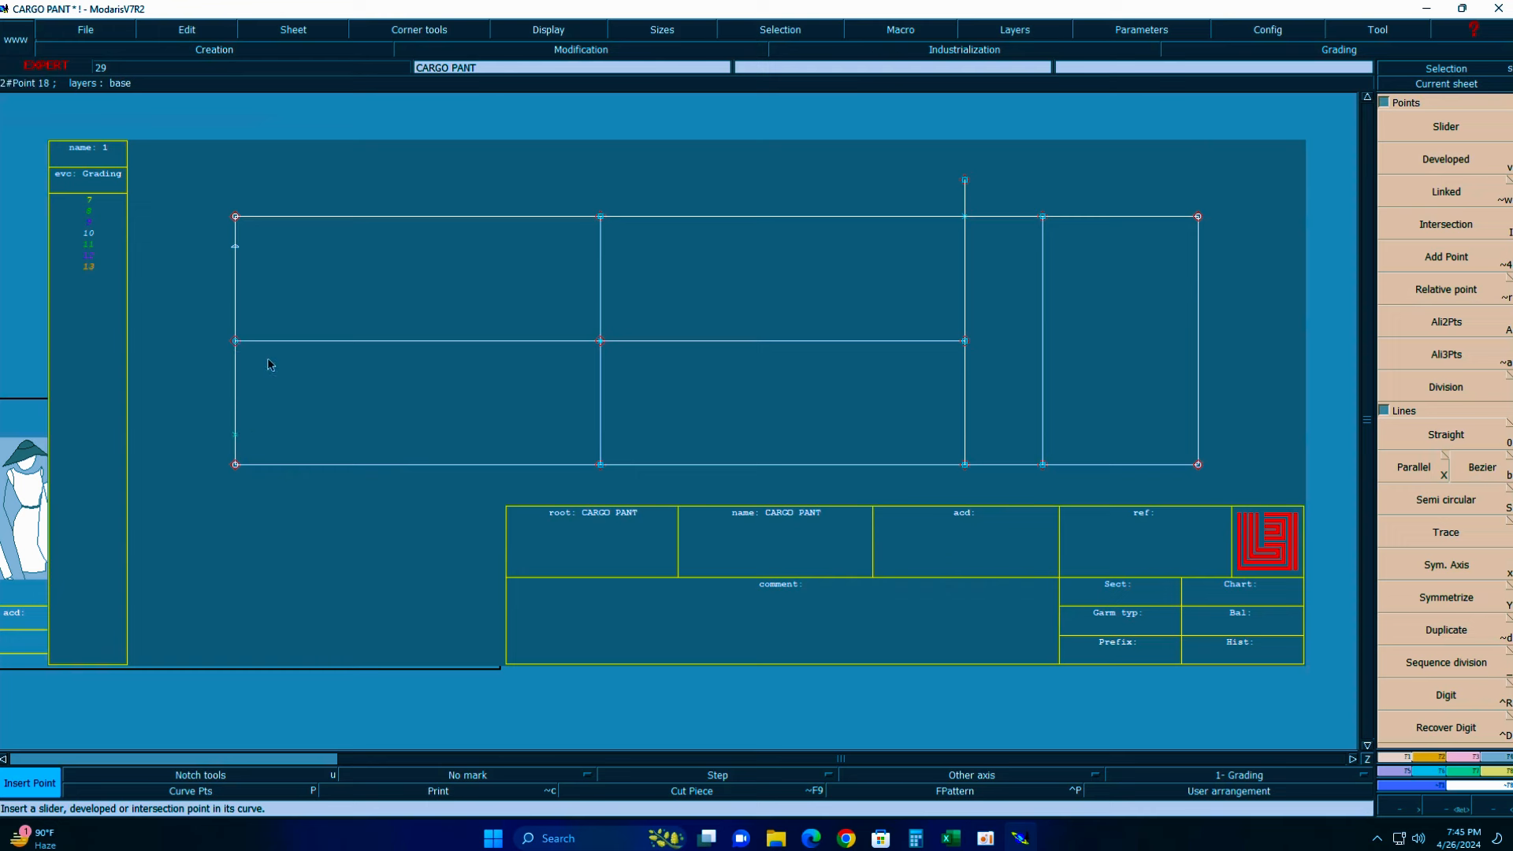
- Delete the rectangle's upper and lower horizontal lines and the left edge's two corner points, trimming that edge to the bottom width points
key("Delete")
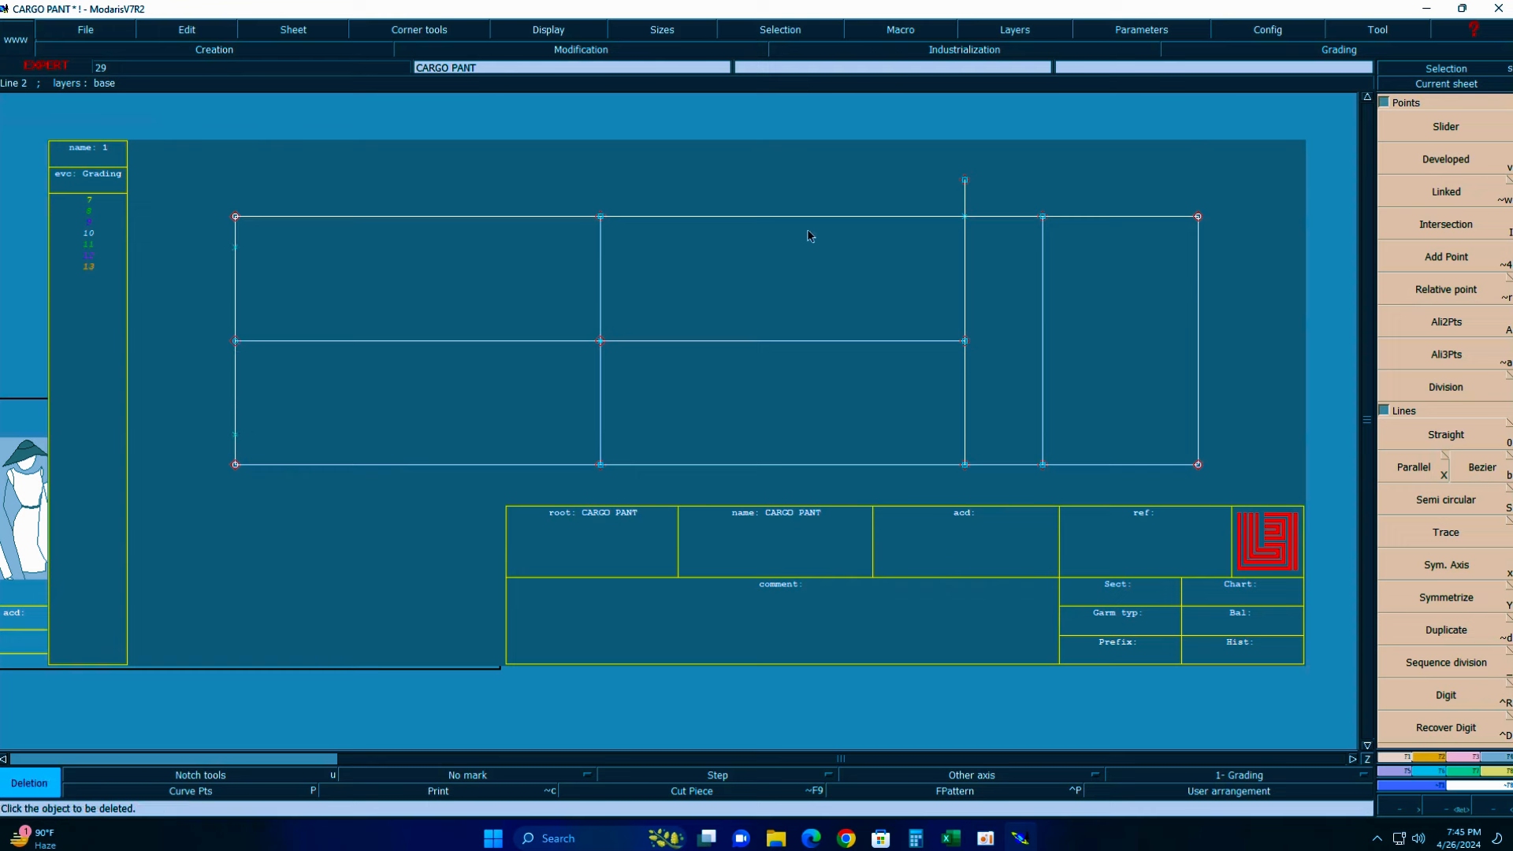
left_click(811, 217)
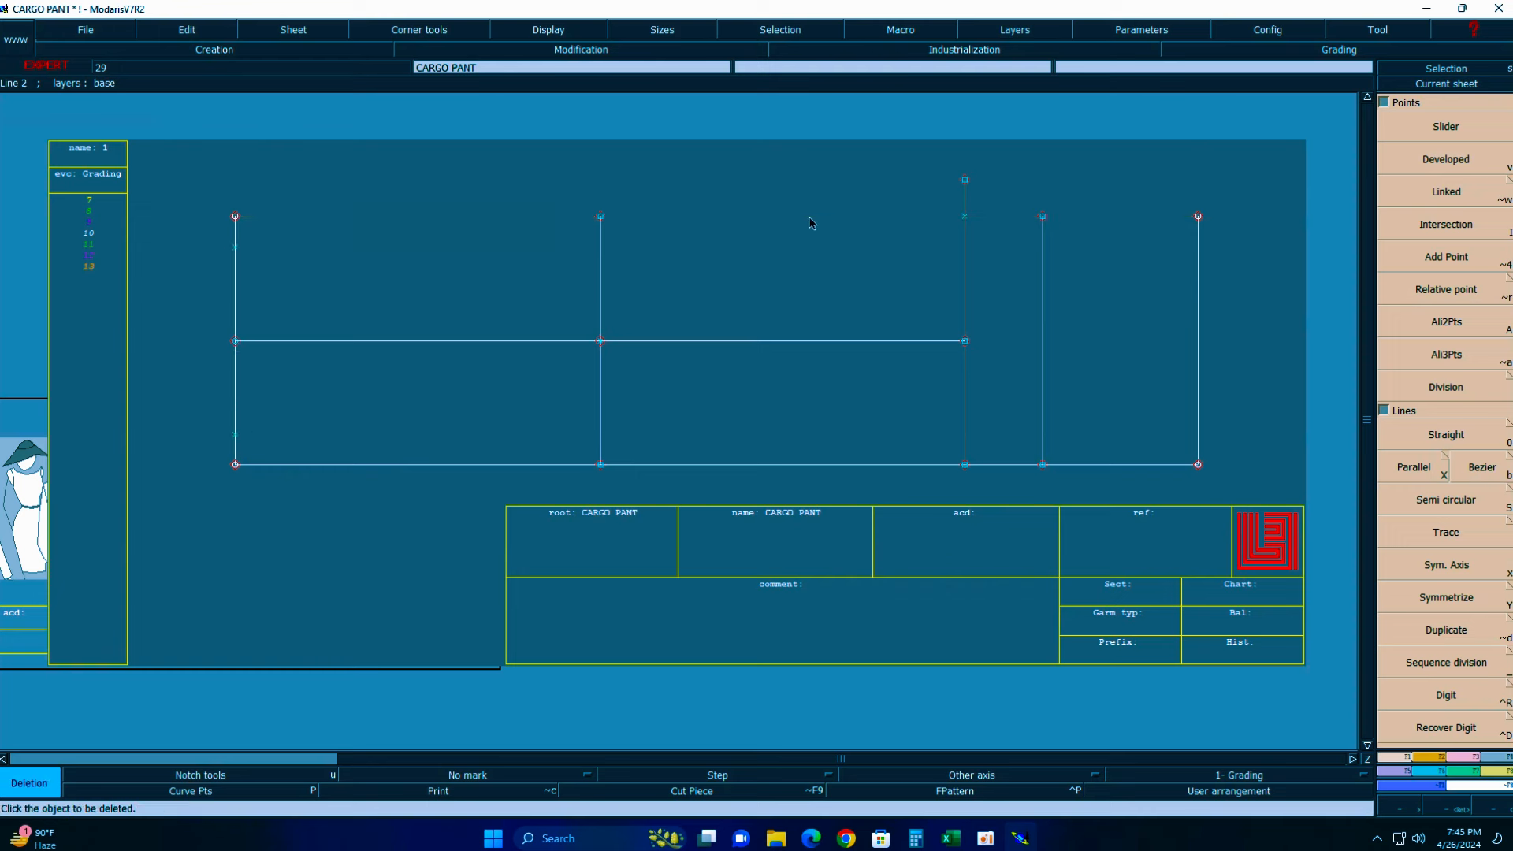
left_click(890, 469)
left_click(235, 465)
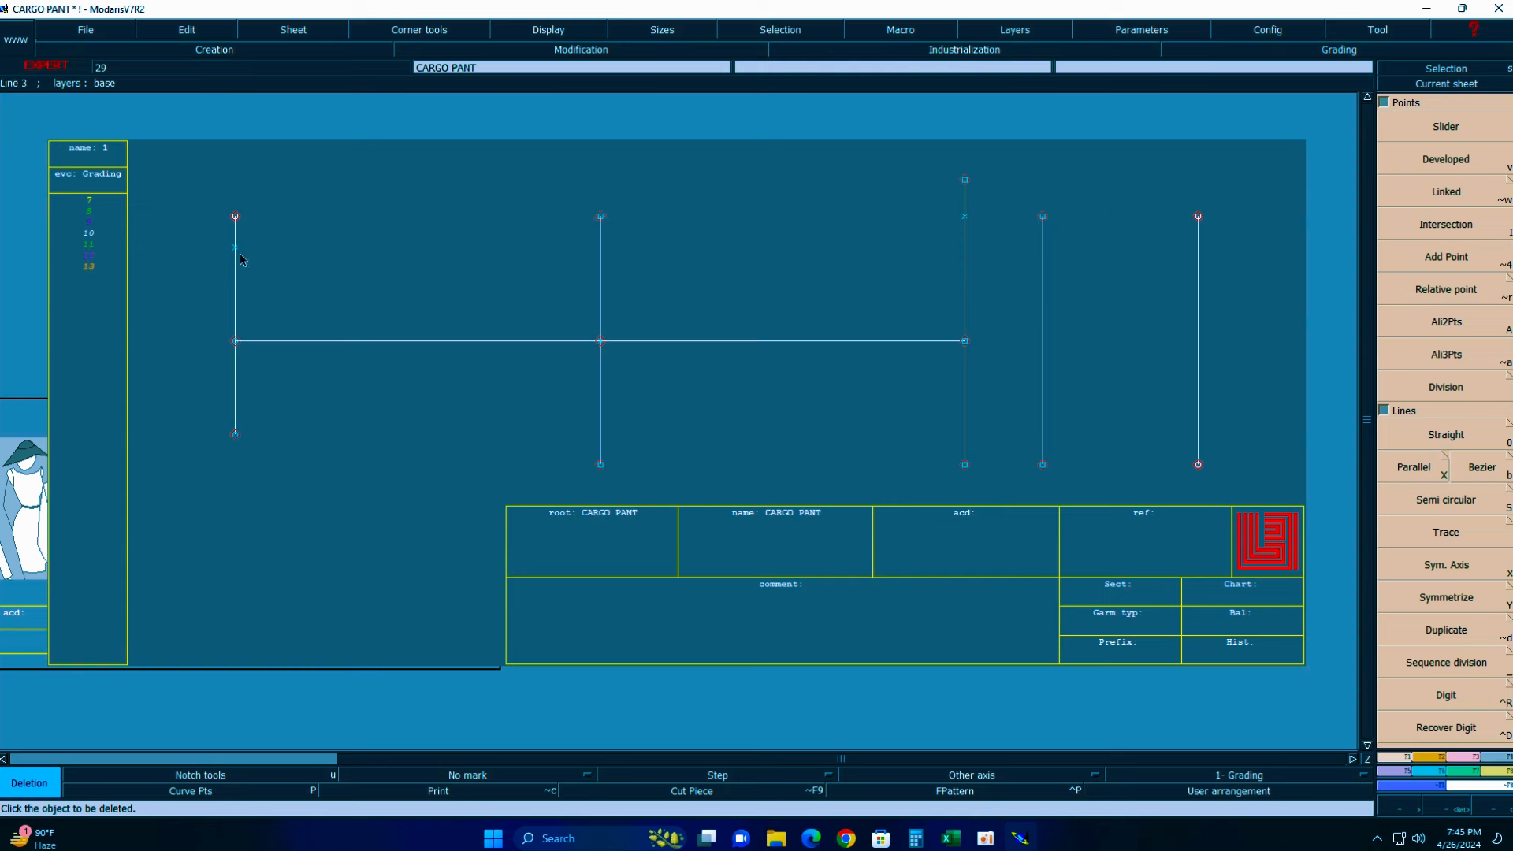
left_click(235, 217)
- Lengthen the bottom width line by 2 cm at both its upper and lower ends with Len.Str.Line
left_click(1478, 759)
left_click(1454, 269)
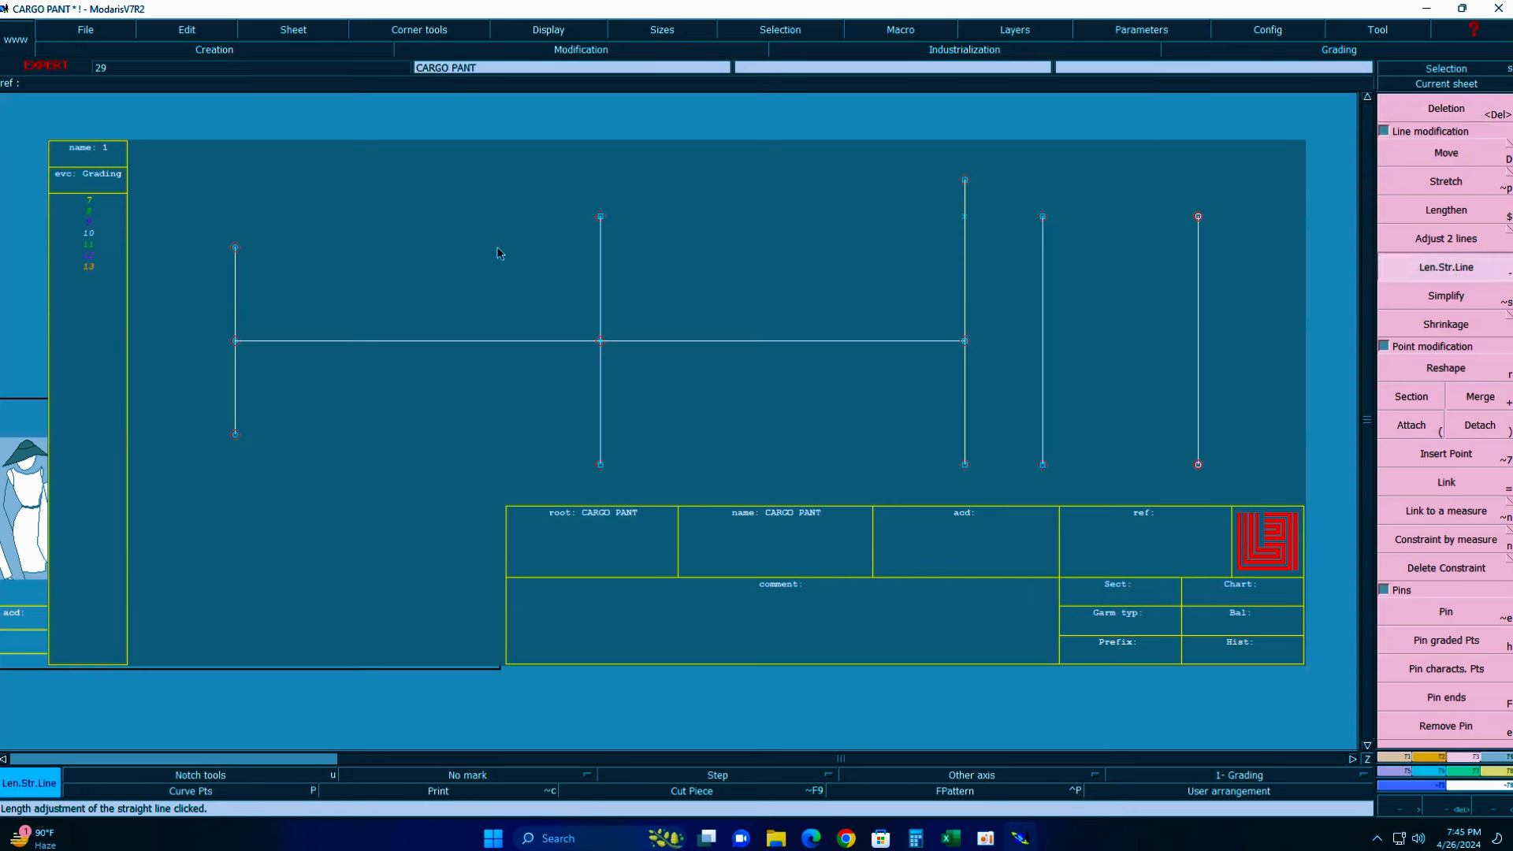
left_click(237, 274)
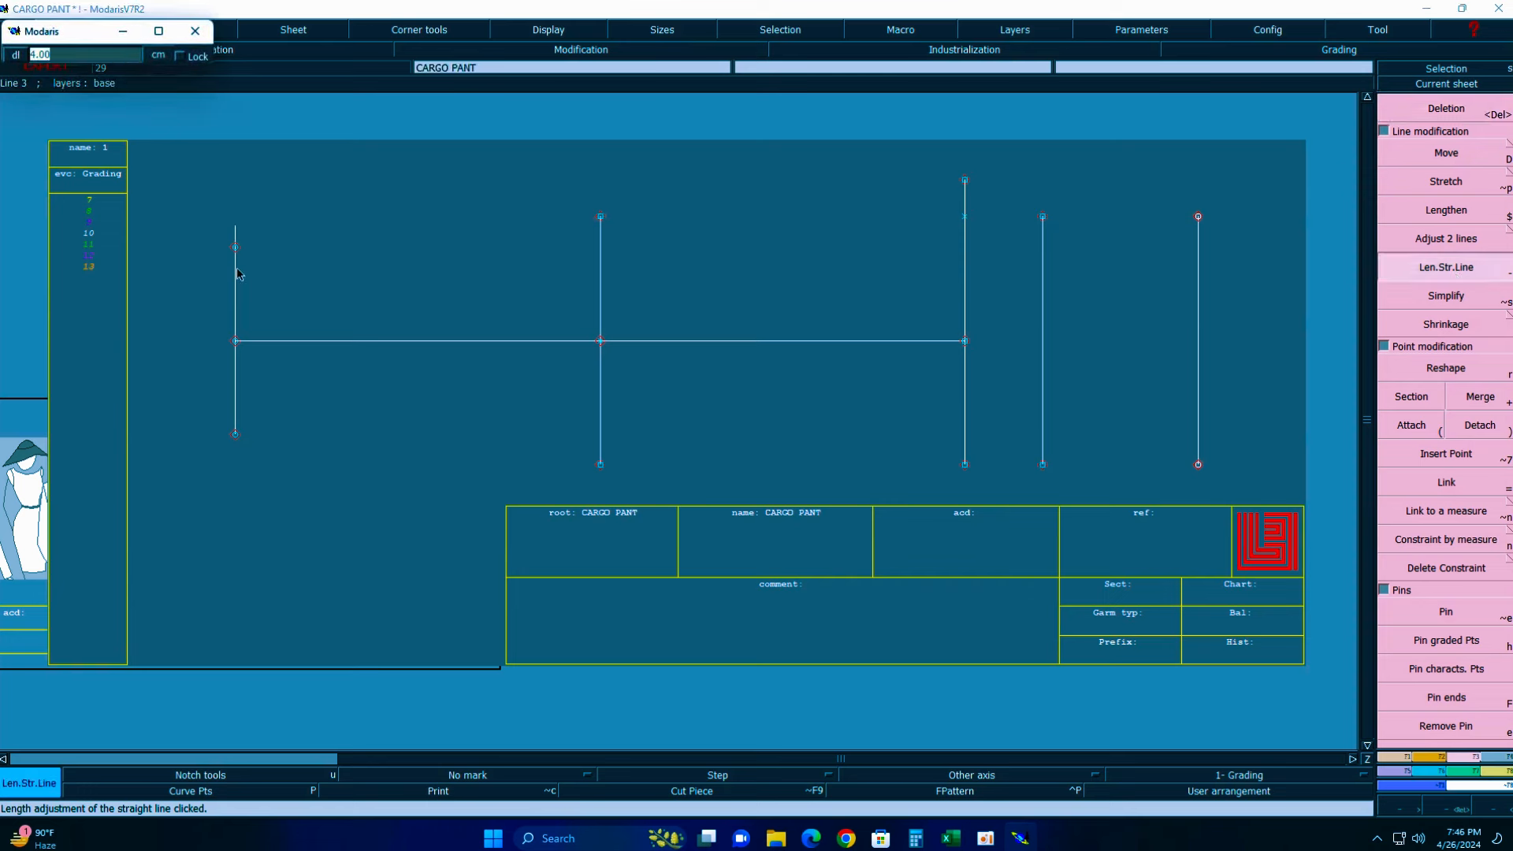
type("2")
key("Return")
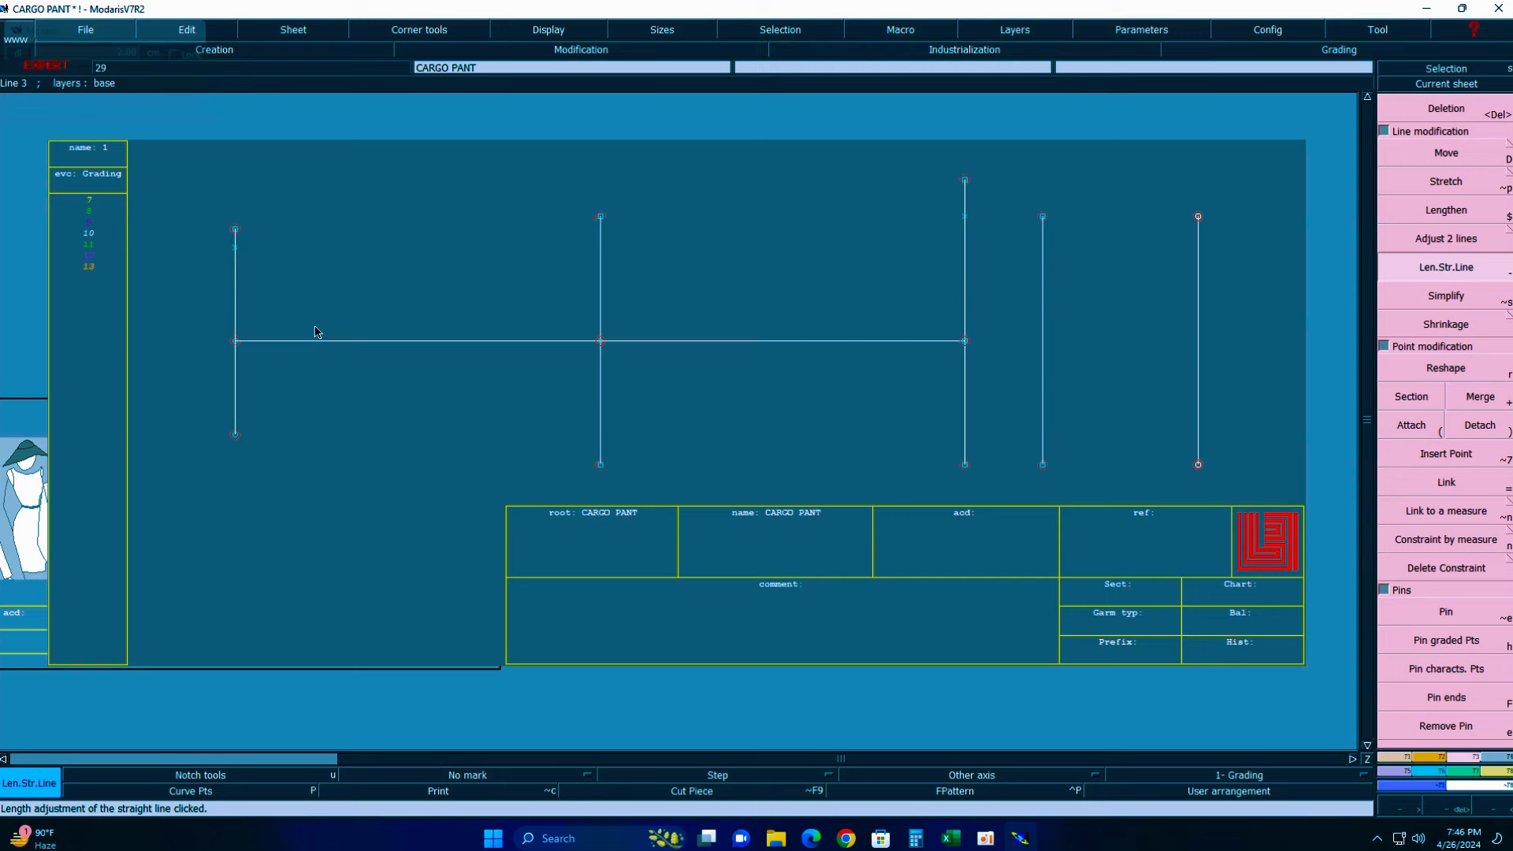
left_click(234, 422)
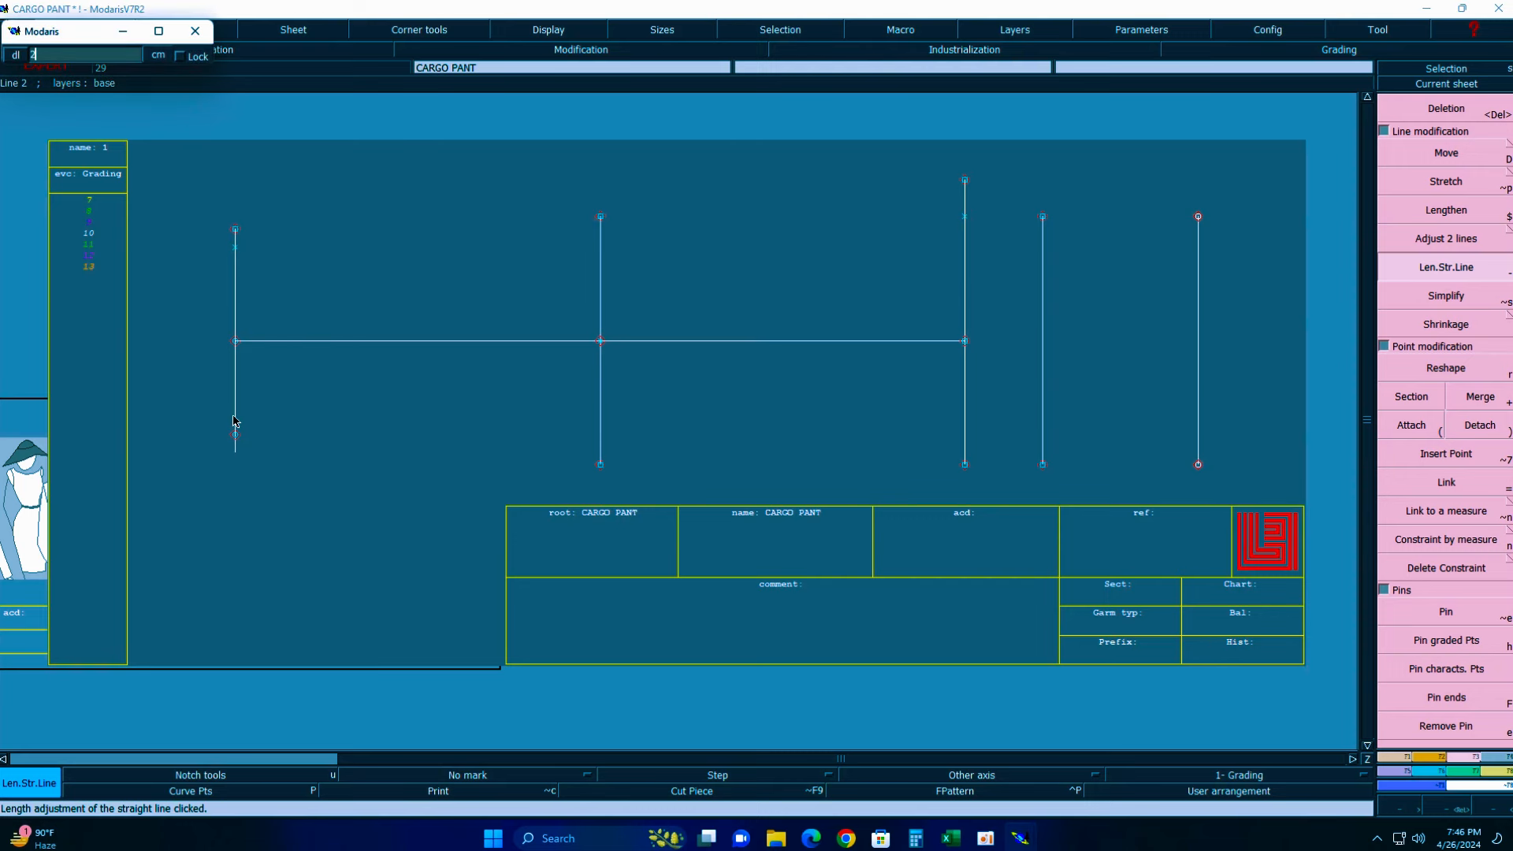
key("Return")
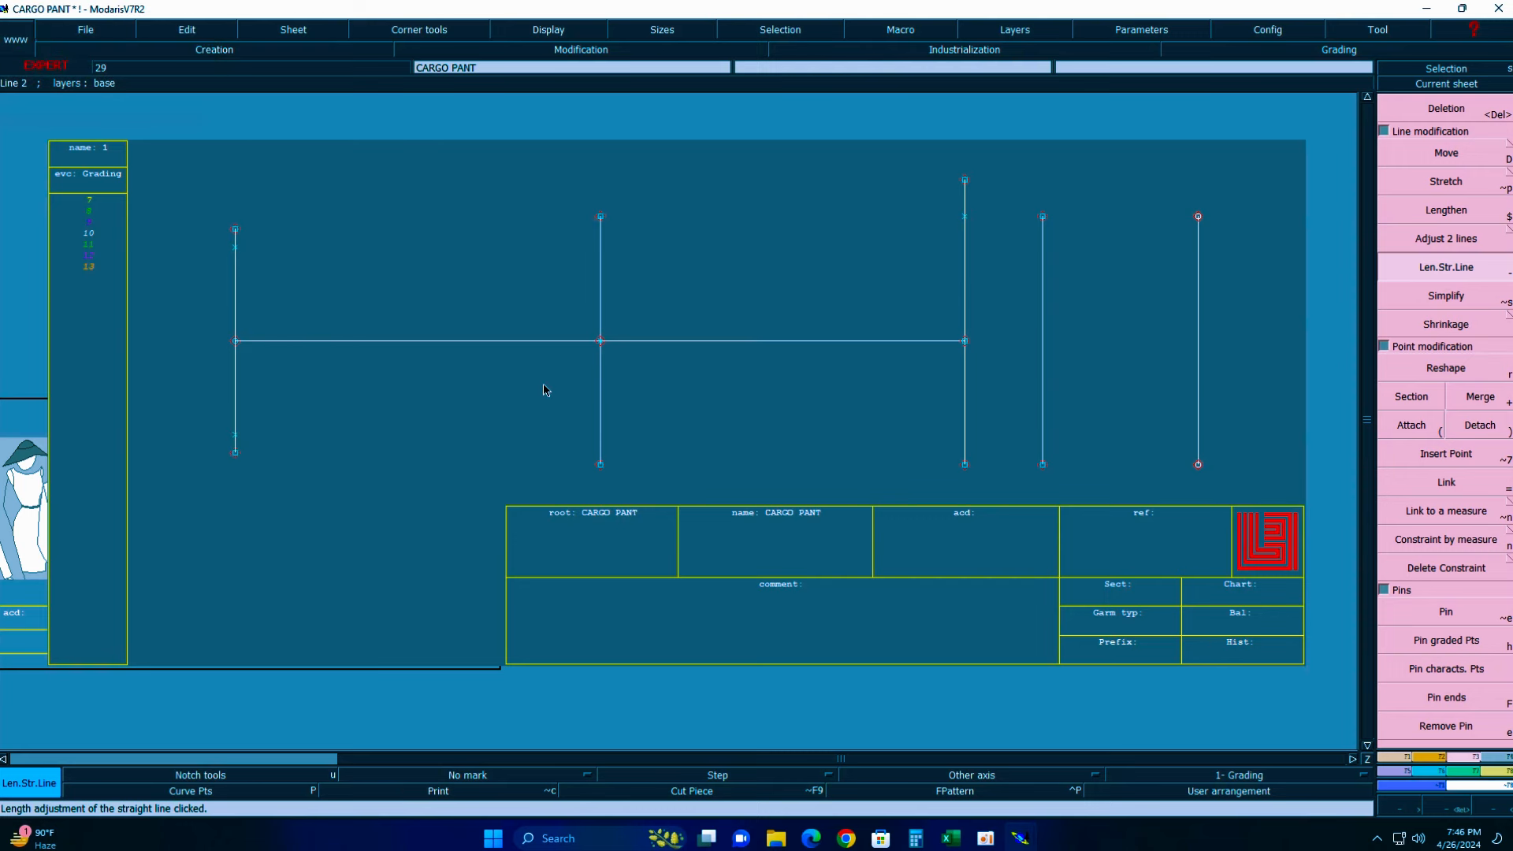
- Measure the bottom line between its inner points and between its extended ends in the measurement spreadsheet, and sum both lengths with Cumul
key("alt+t")
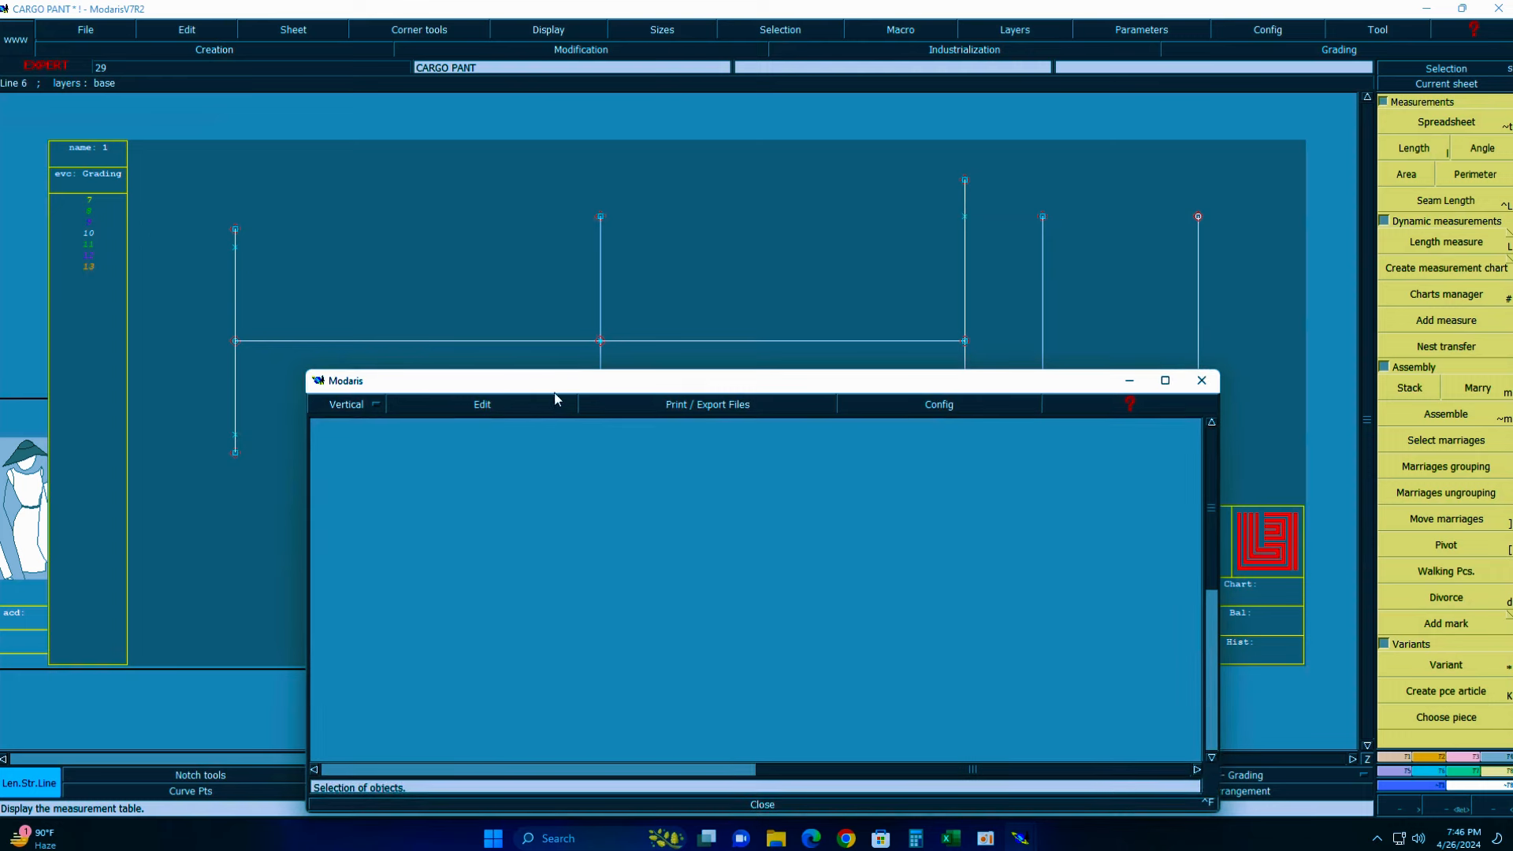
left_click_drag(371, 497, 341, 645)
left_click(1429, 152)
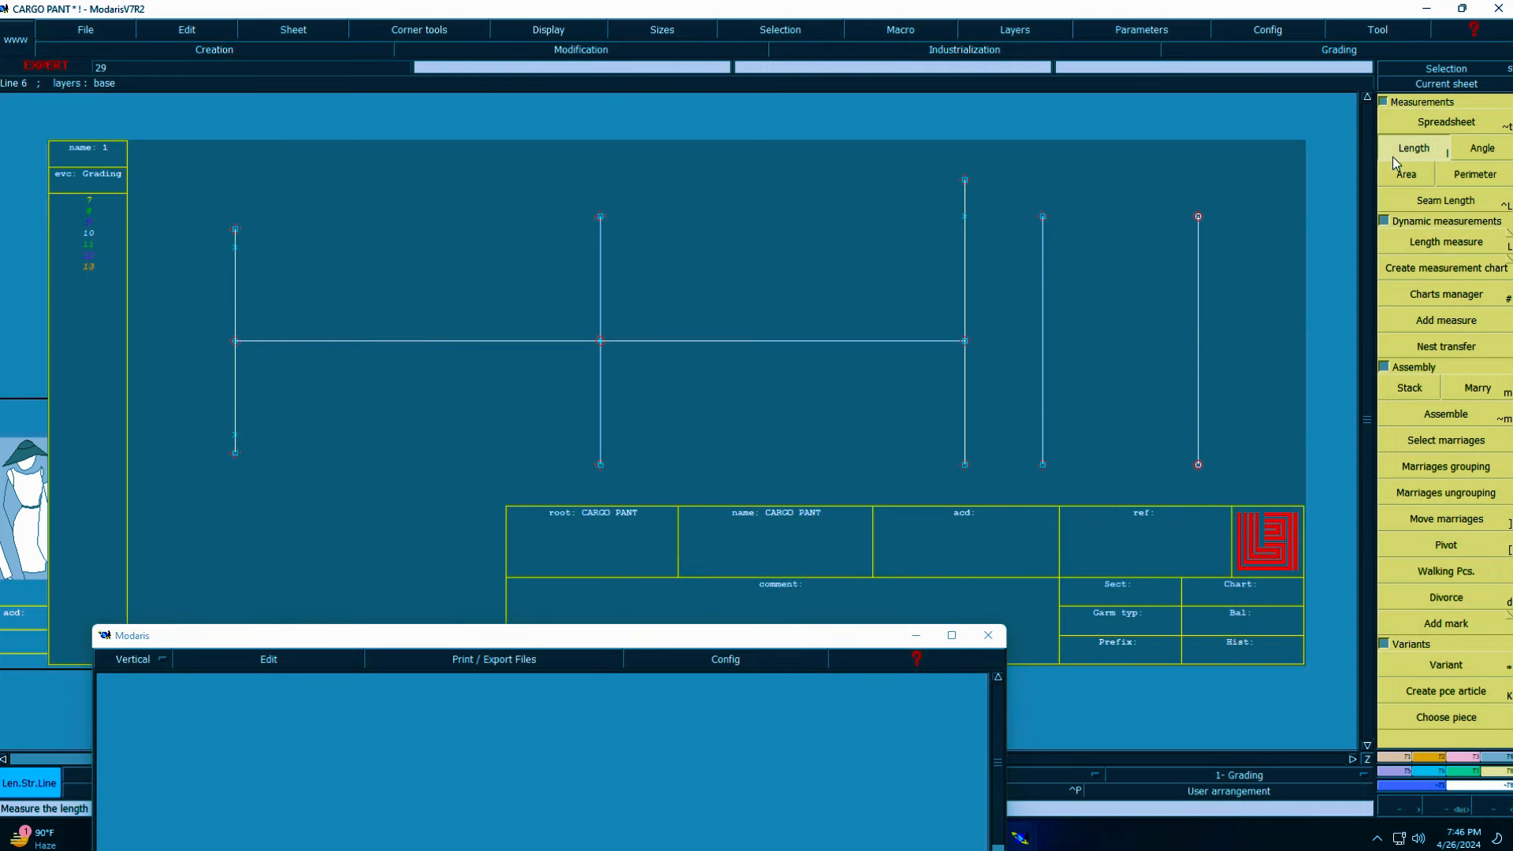
left_click(234, 435)
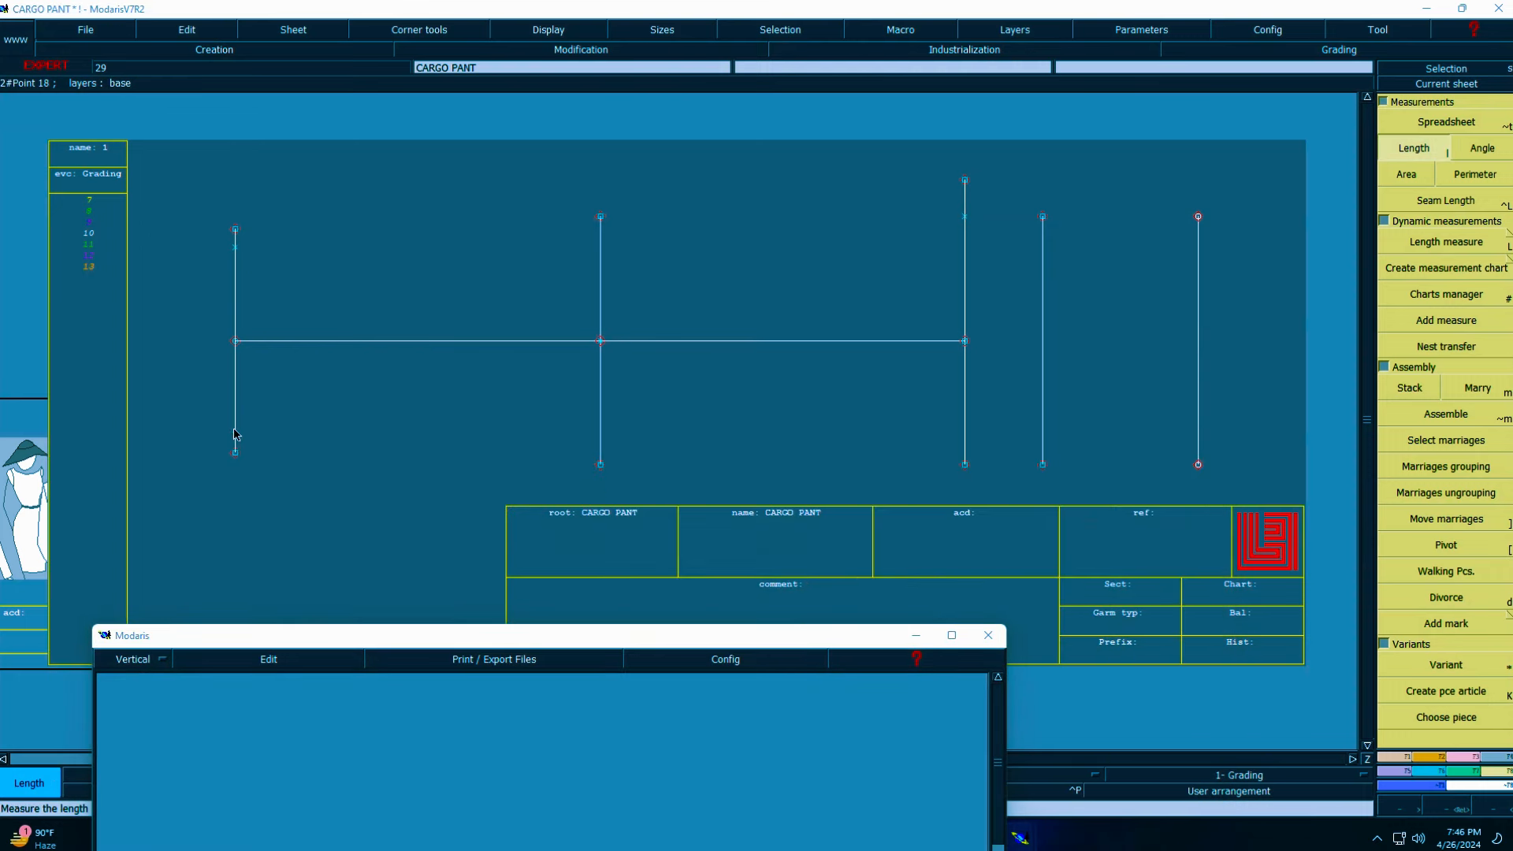
left_click(235, 231)
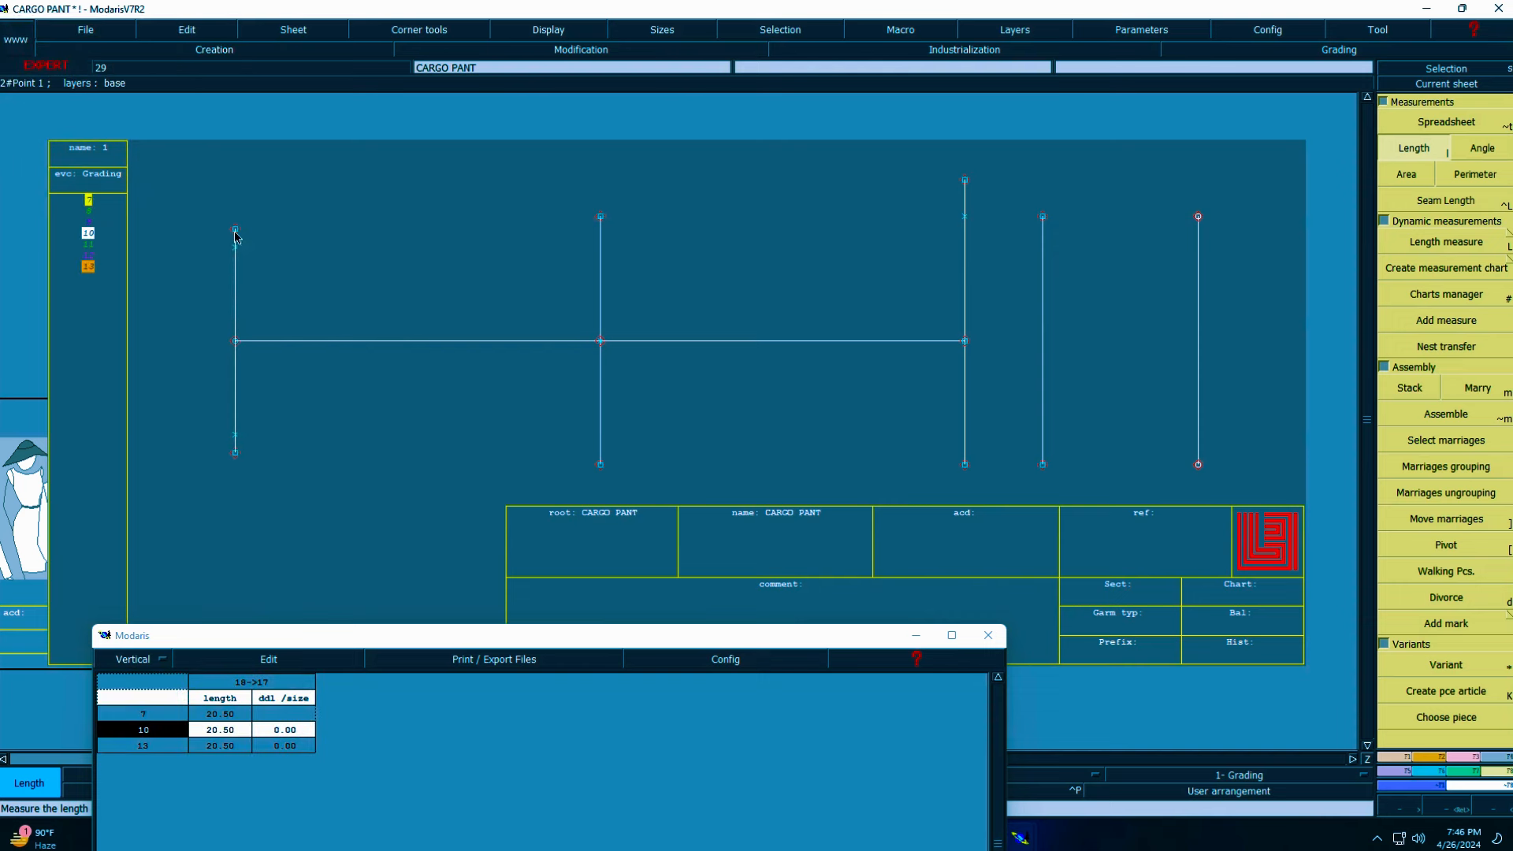
left_click(236, 473)
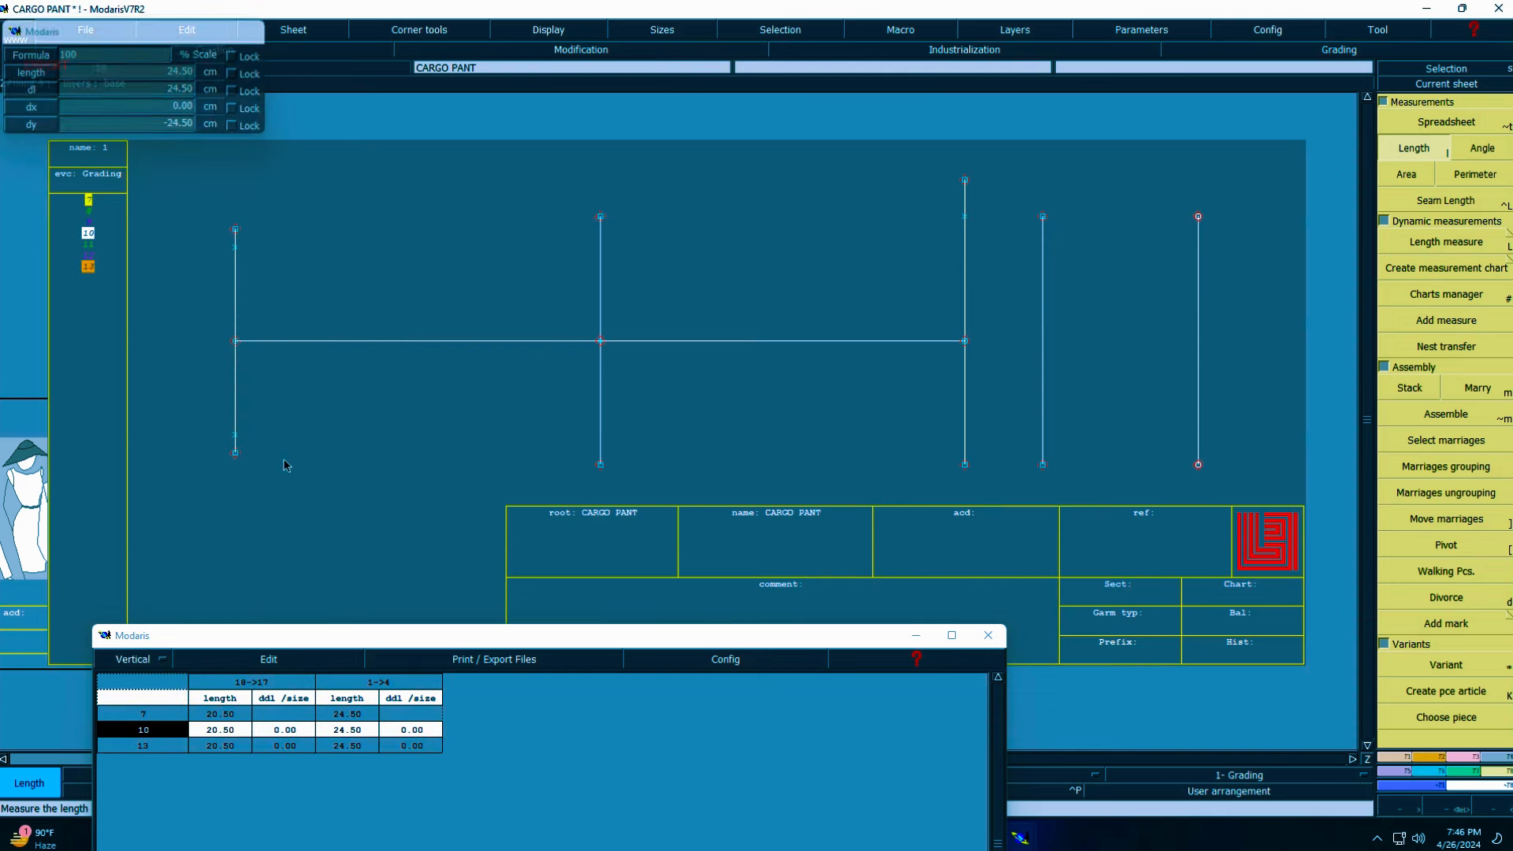
left_click(287, 665)
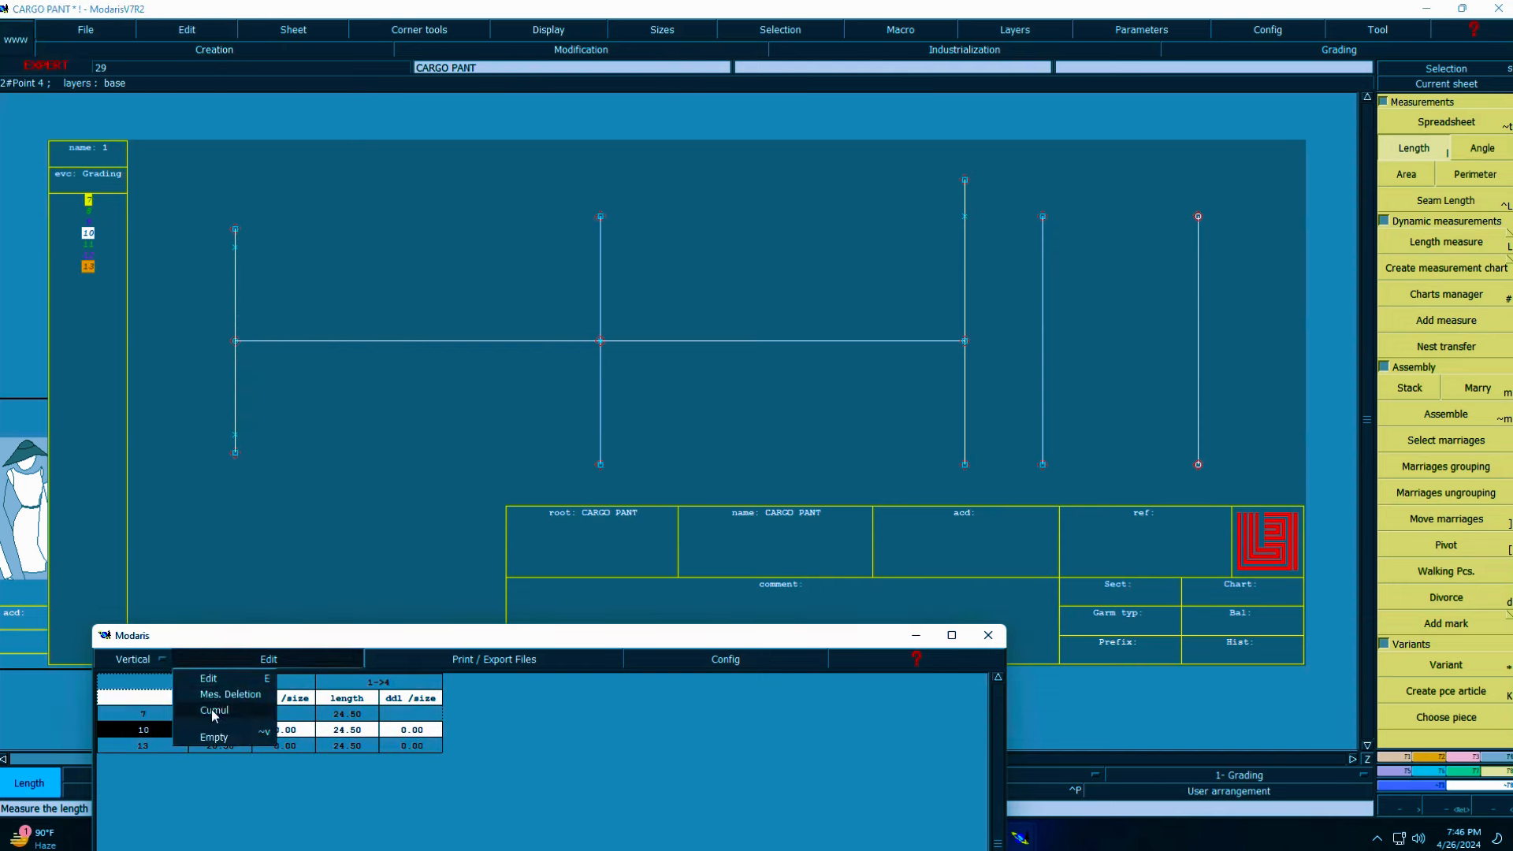
left_click(216, 716)
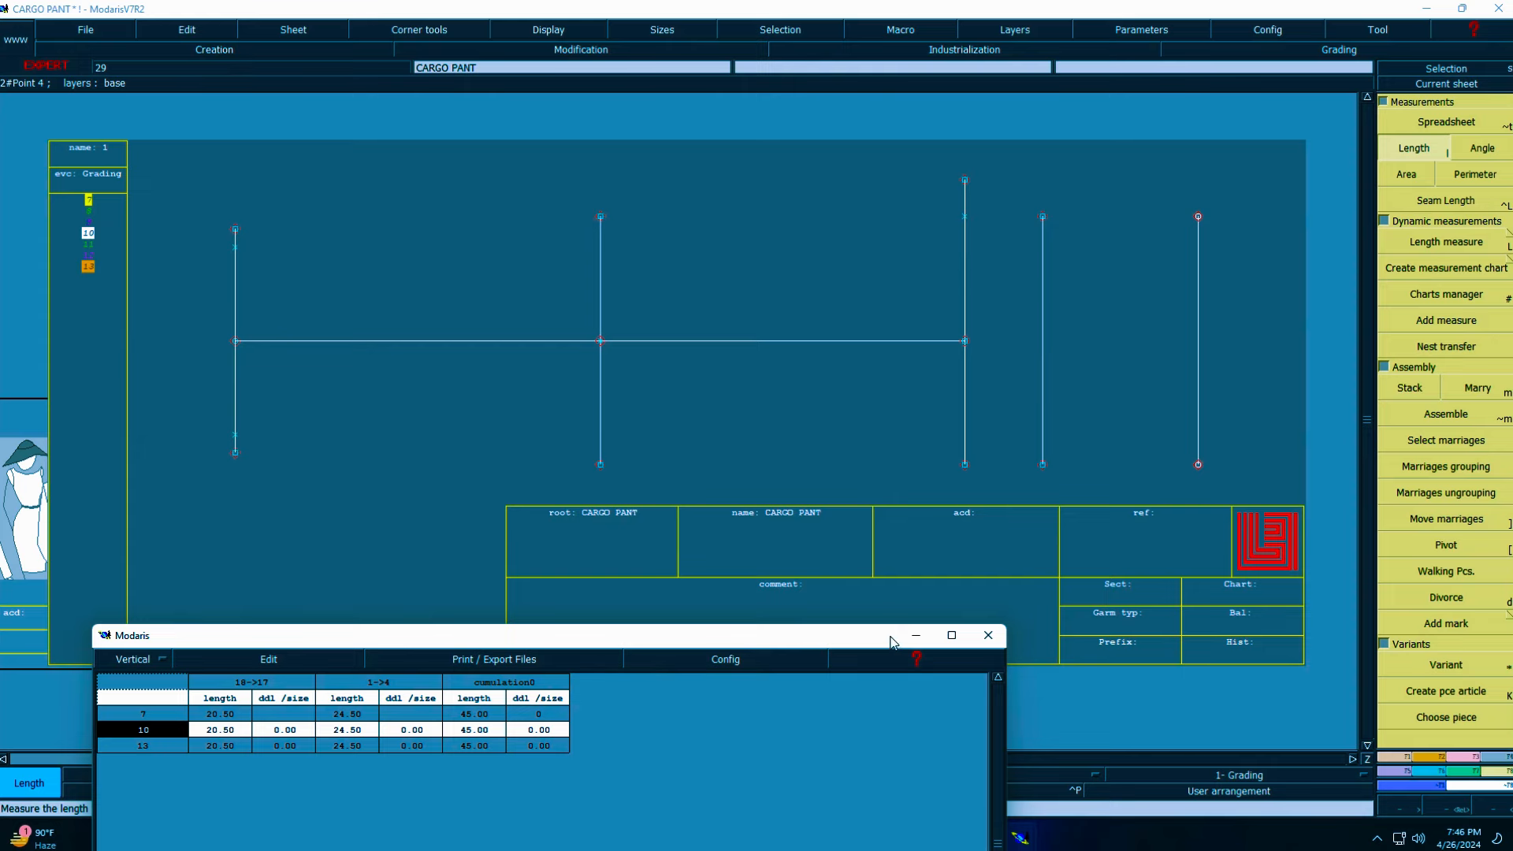
- Switch to Excel to check the doubled bottom measurement in D12, and return to the Modaris measurement spreadsheet
left_click(916, 635)
left_click(951, 838)
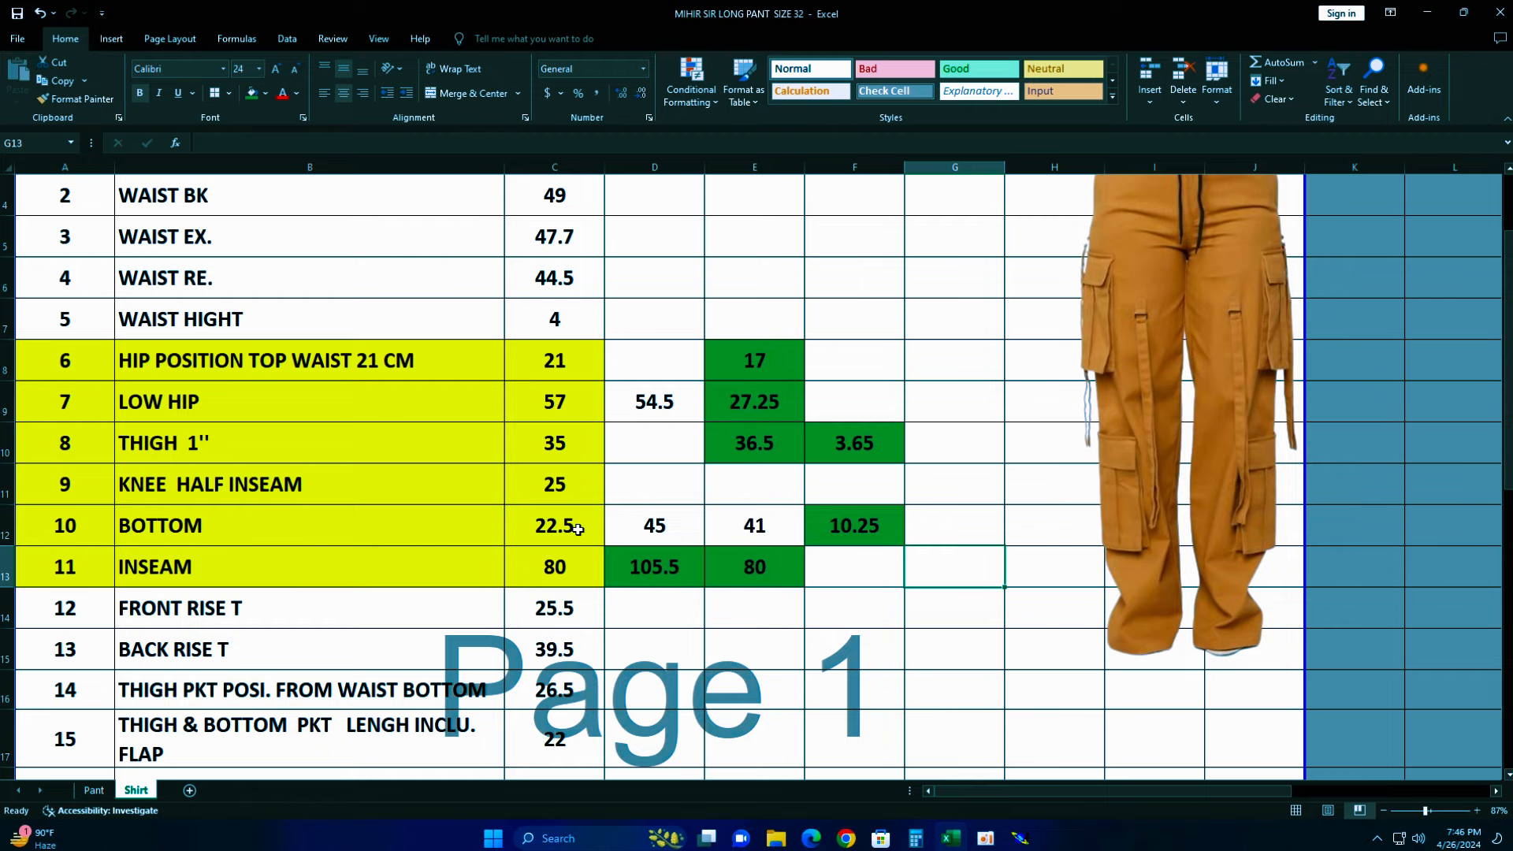
left_click(672, 526)
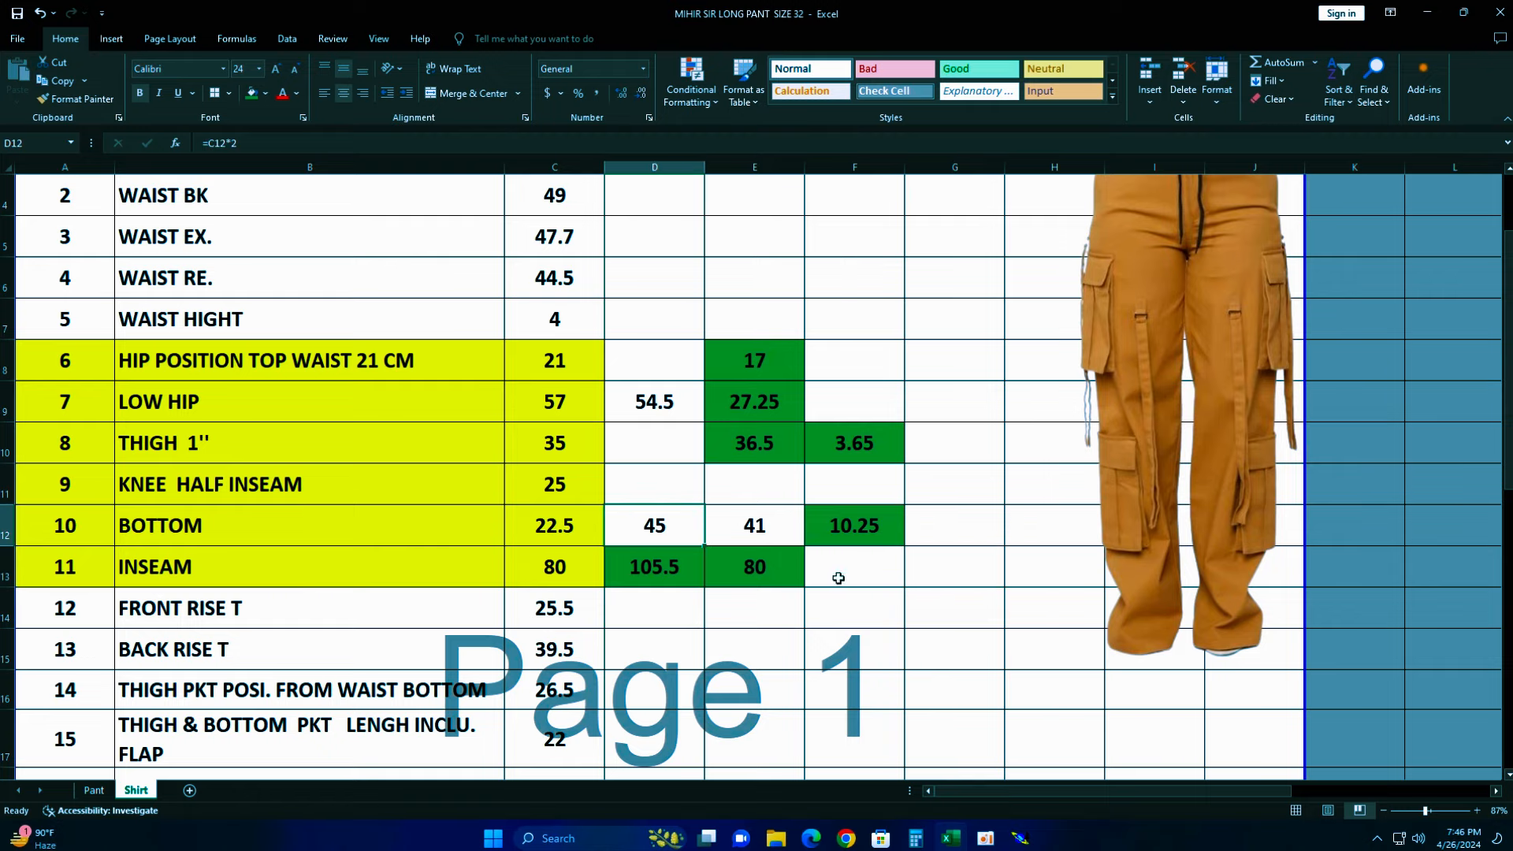
mouse_move(1020, 835)
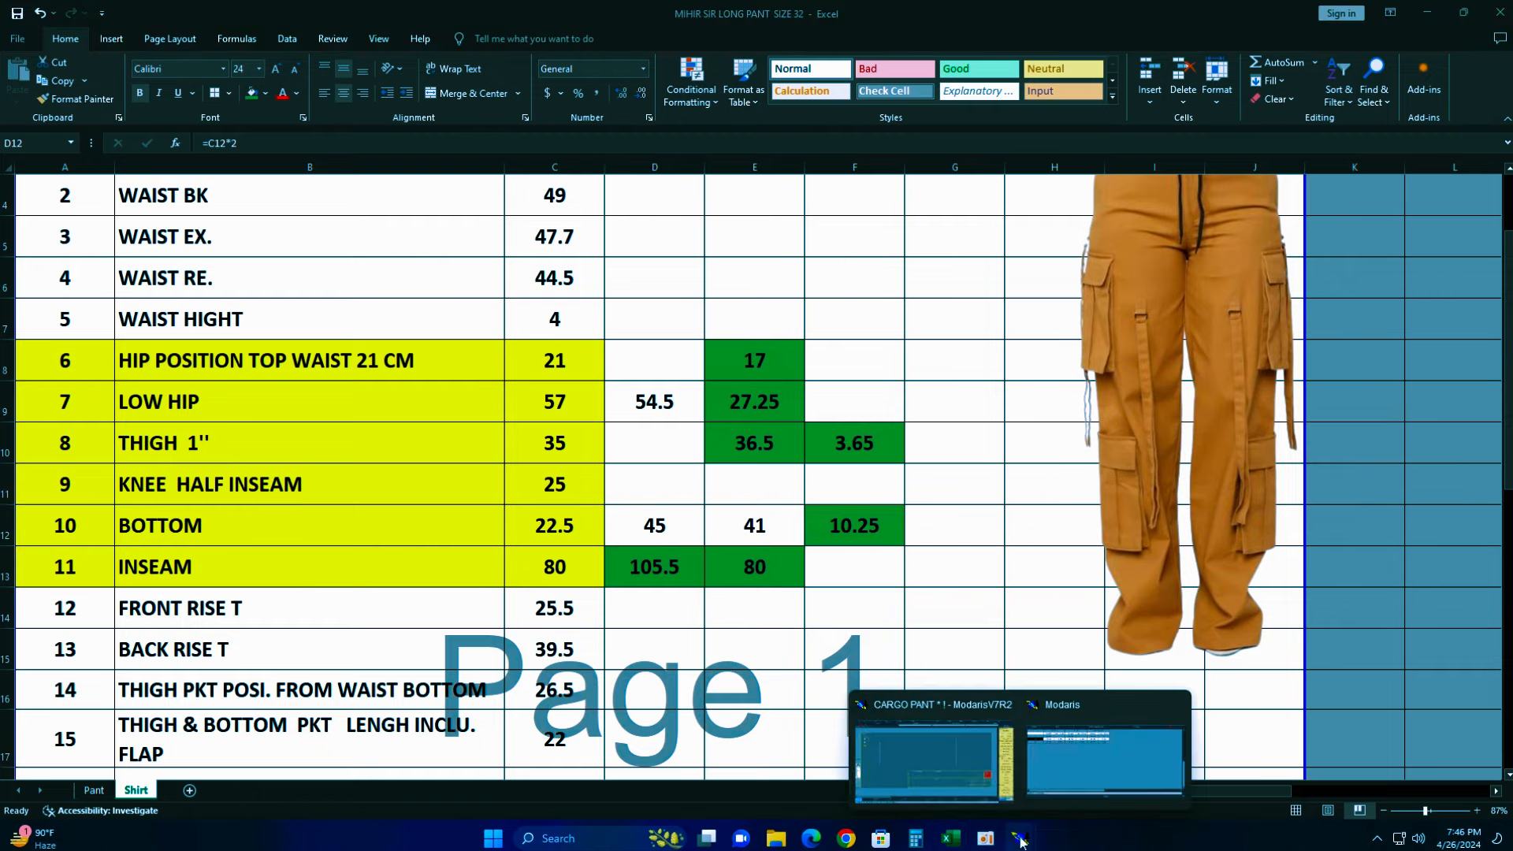
left_click(1063, 766)
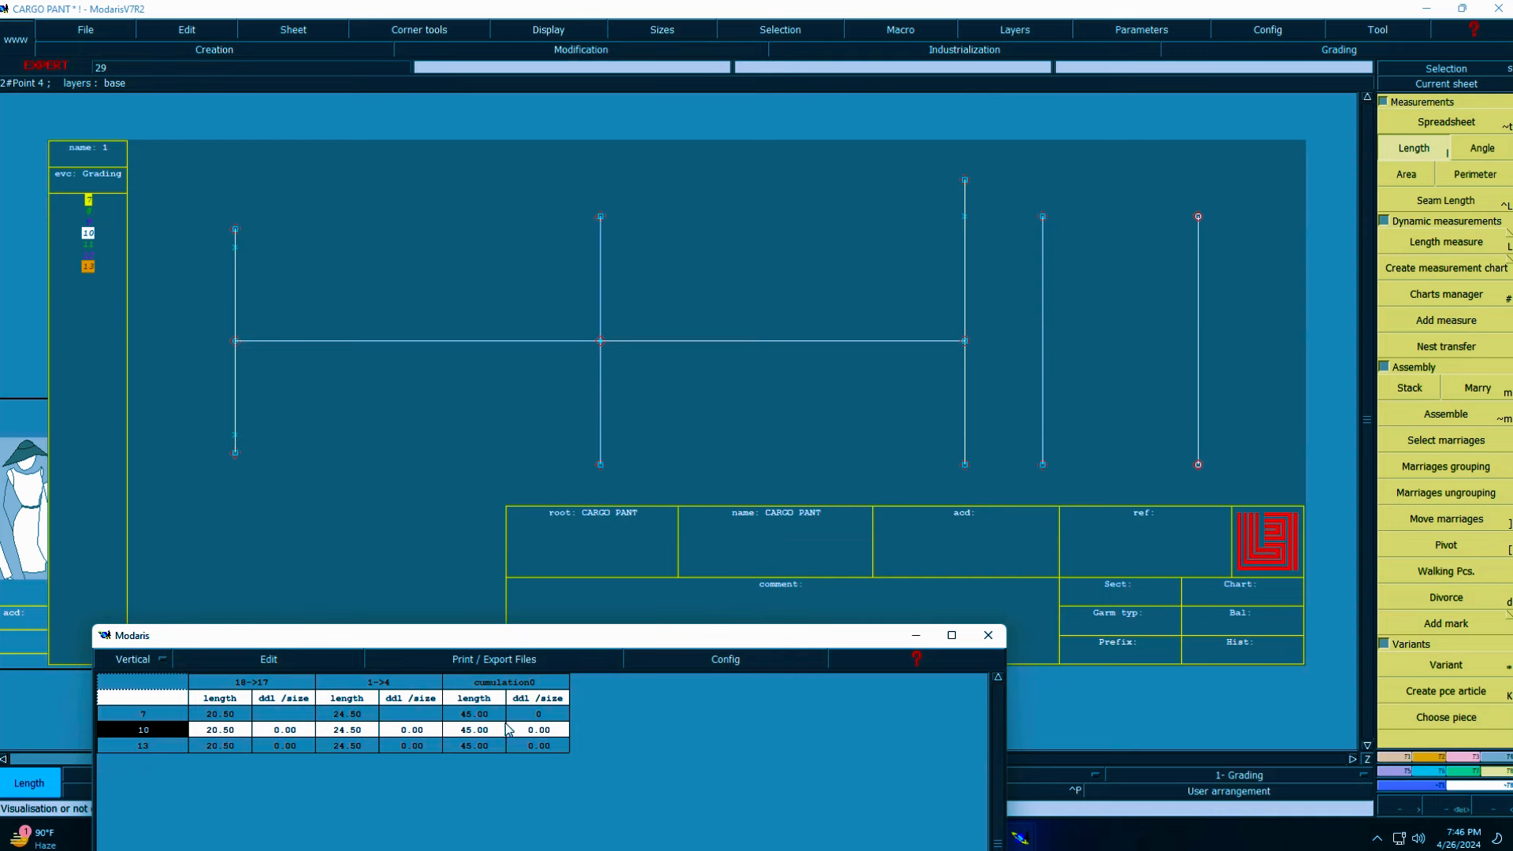
- Empty the measurement spreadsheet and close it
left_click(315, 662)
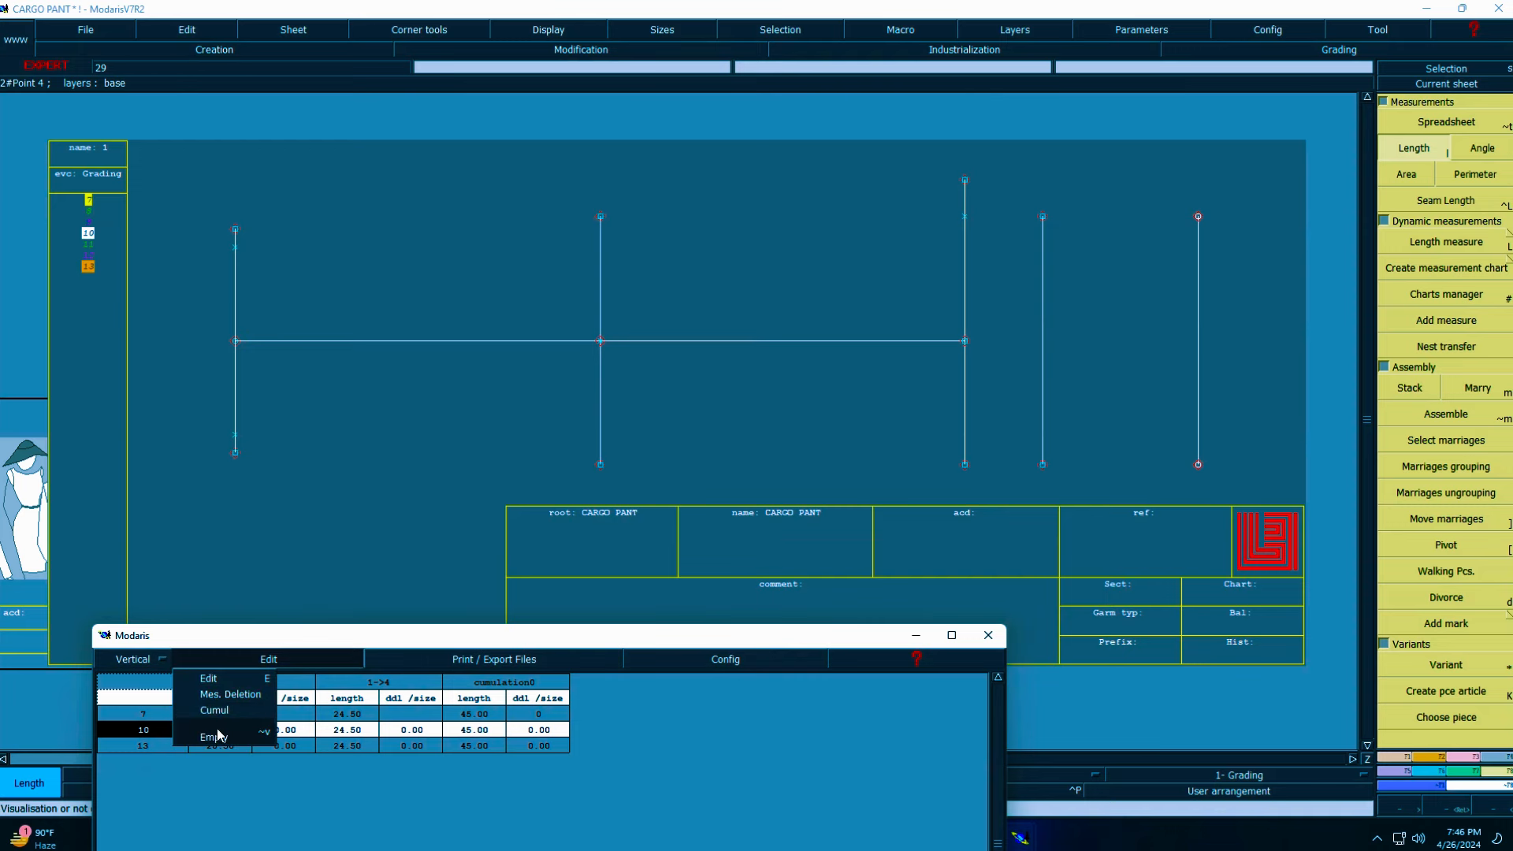
left_click(225, 745)
left_click_drag(386, 640, 449, 223)
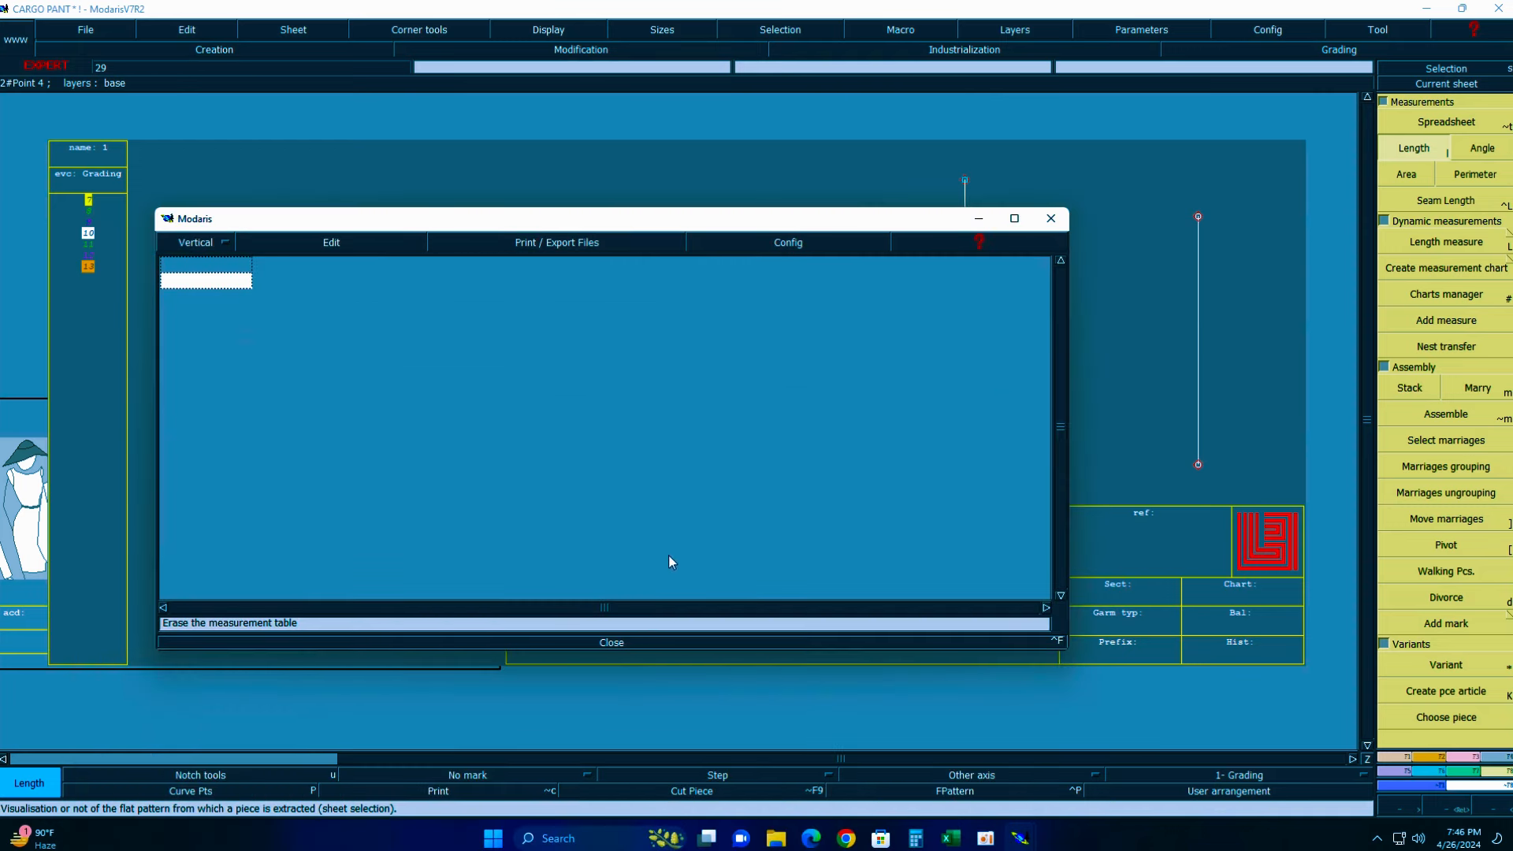
left_click(611, 642)
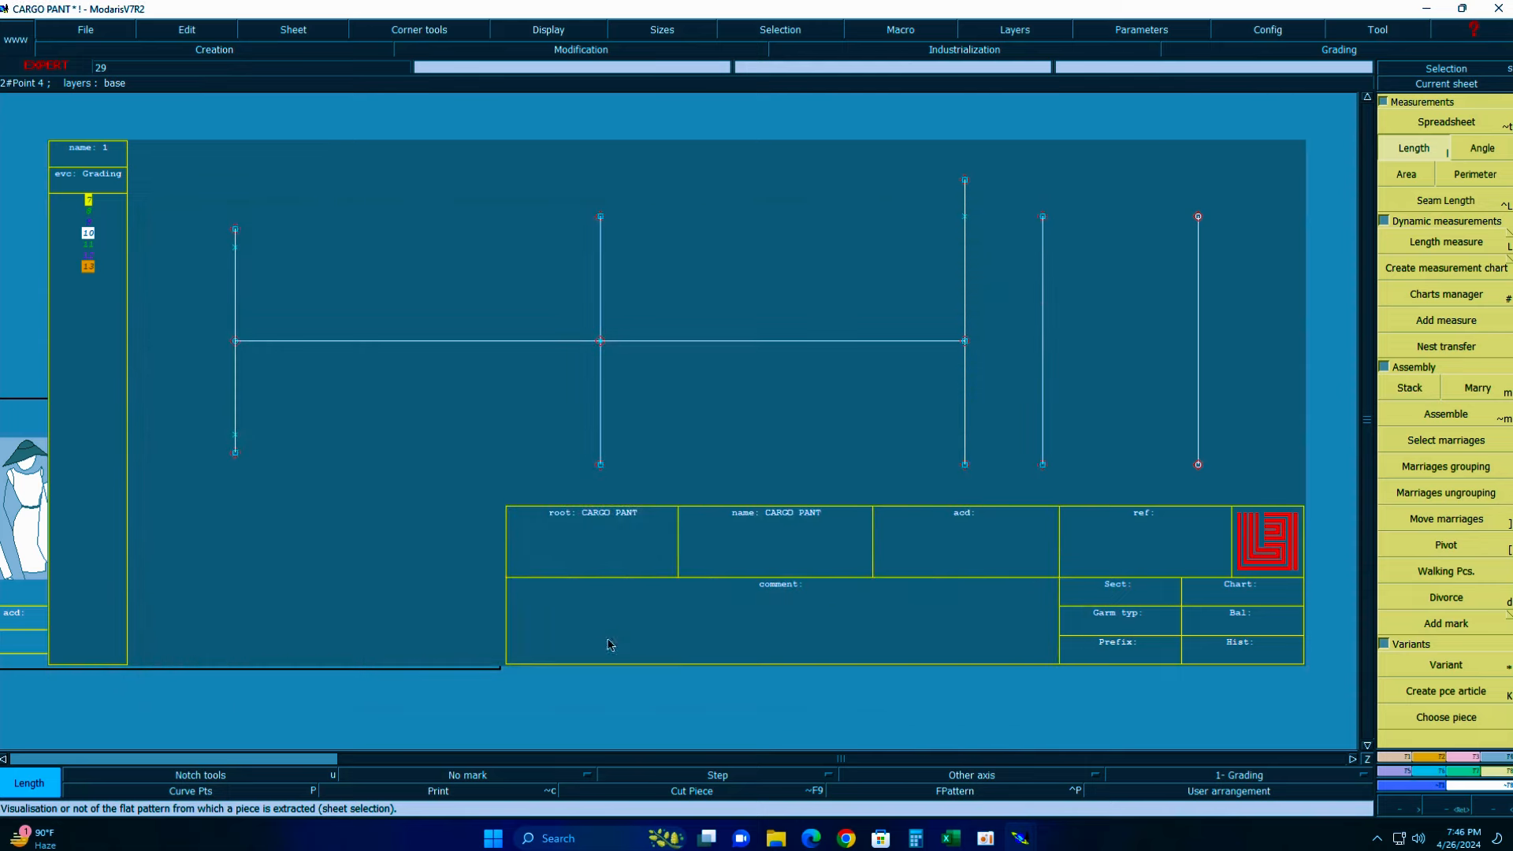
- Switch to Excel and double the knee measurement by entering =C11*2 in cell D11
left_click(952, 837)
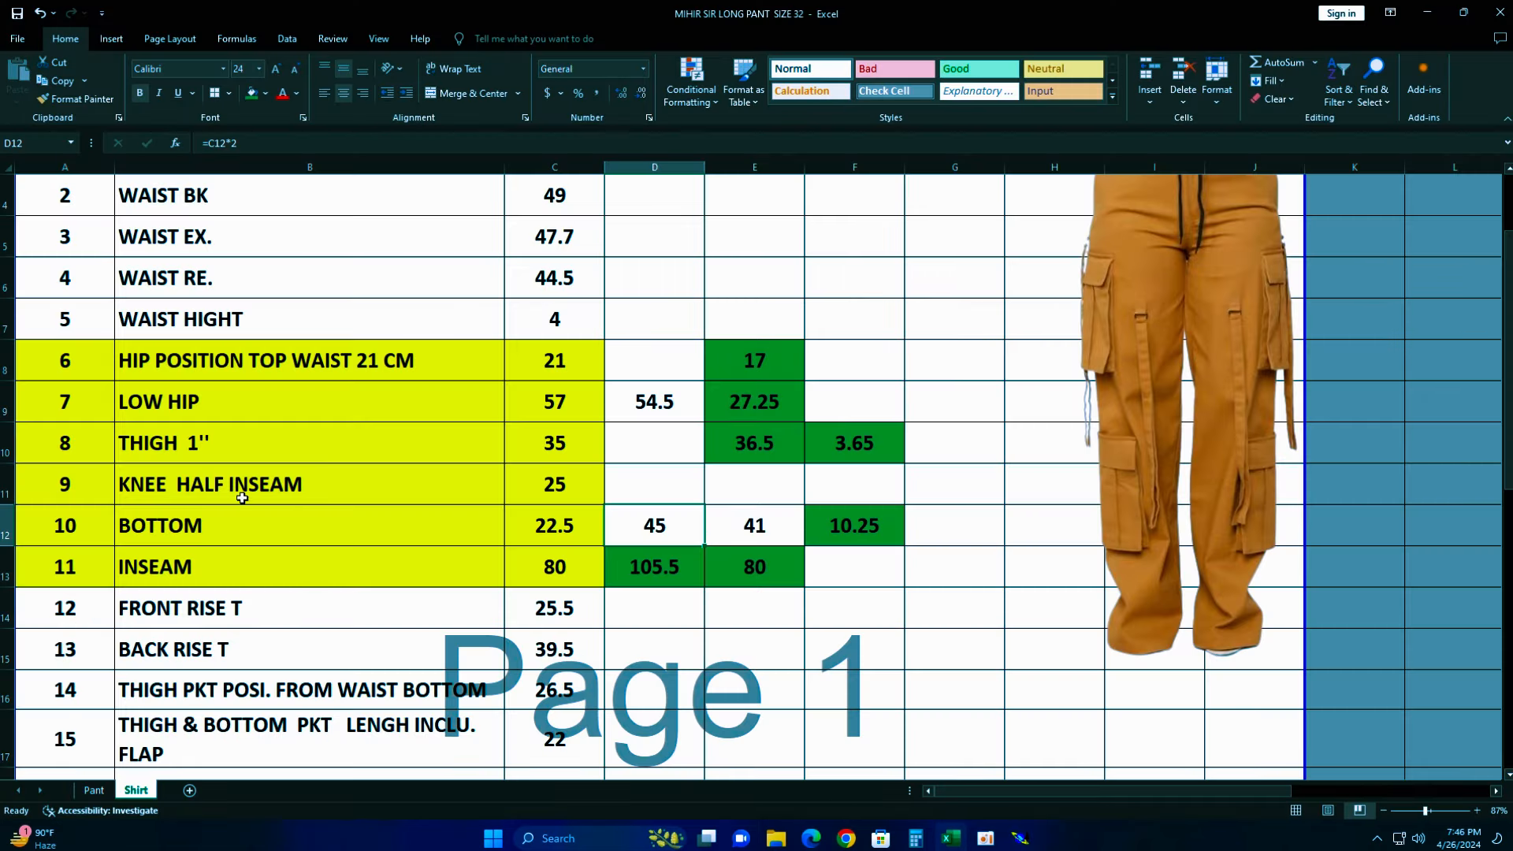
left_click(665, 477)
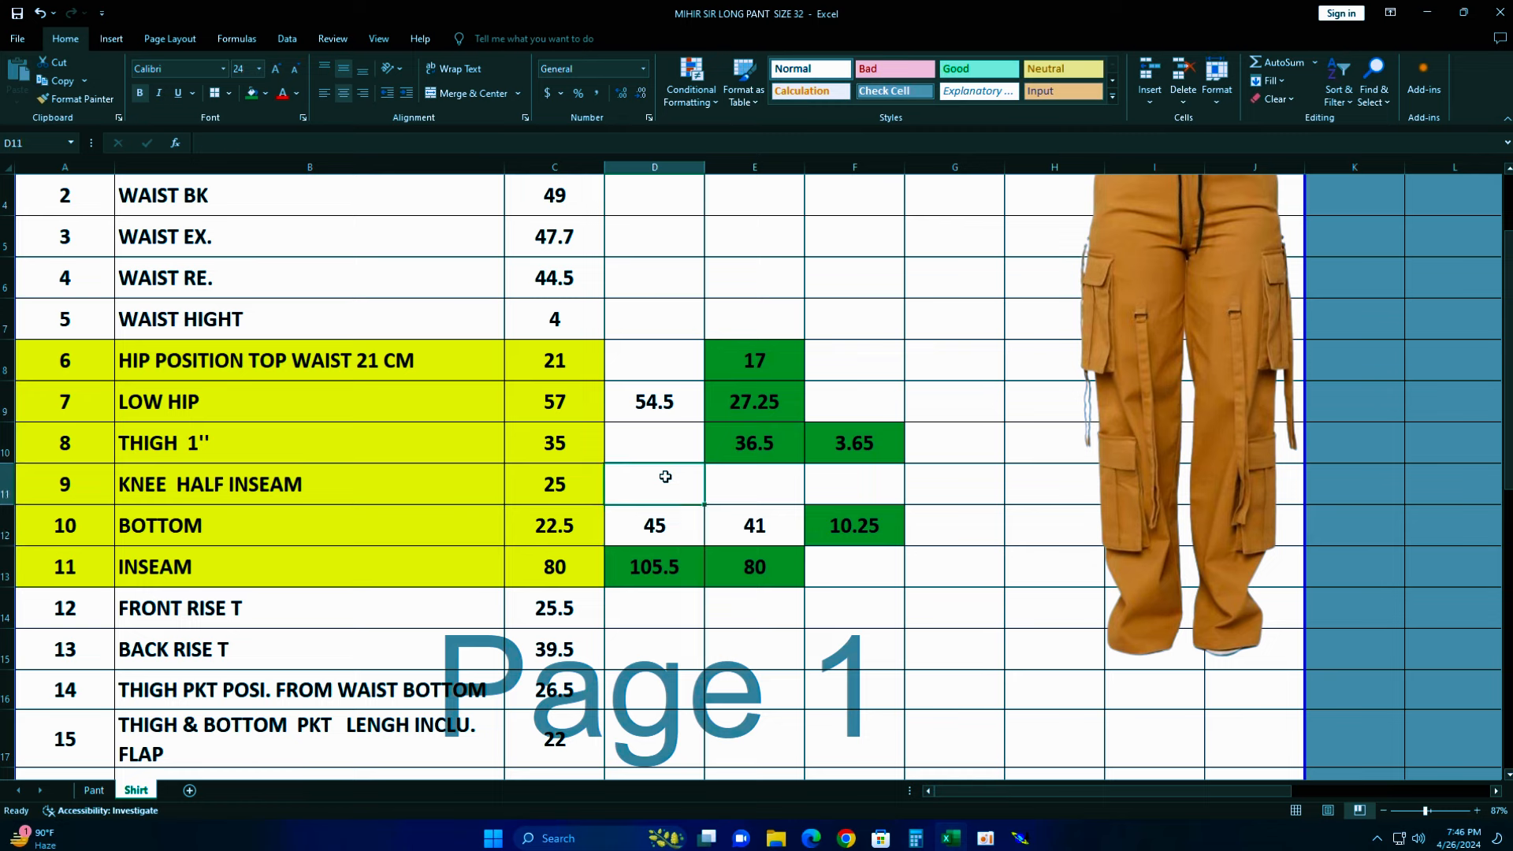
type("=")
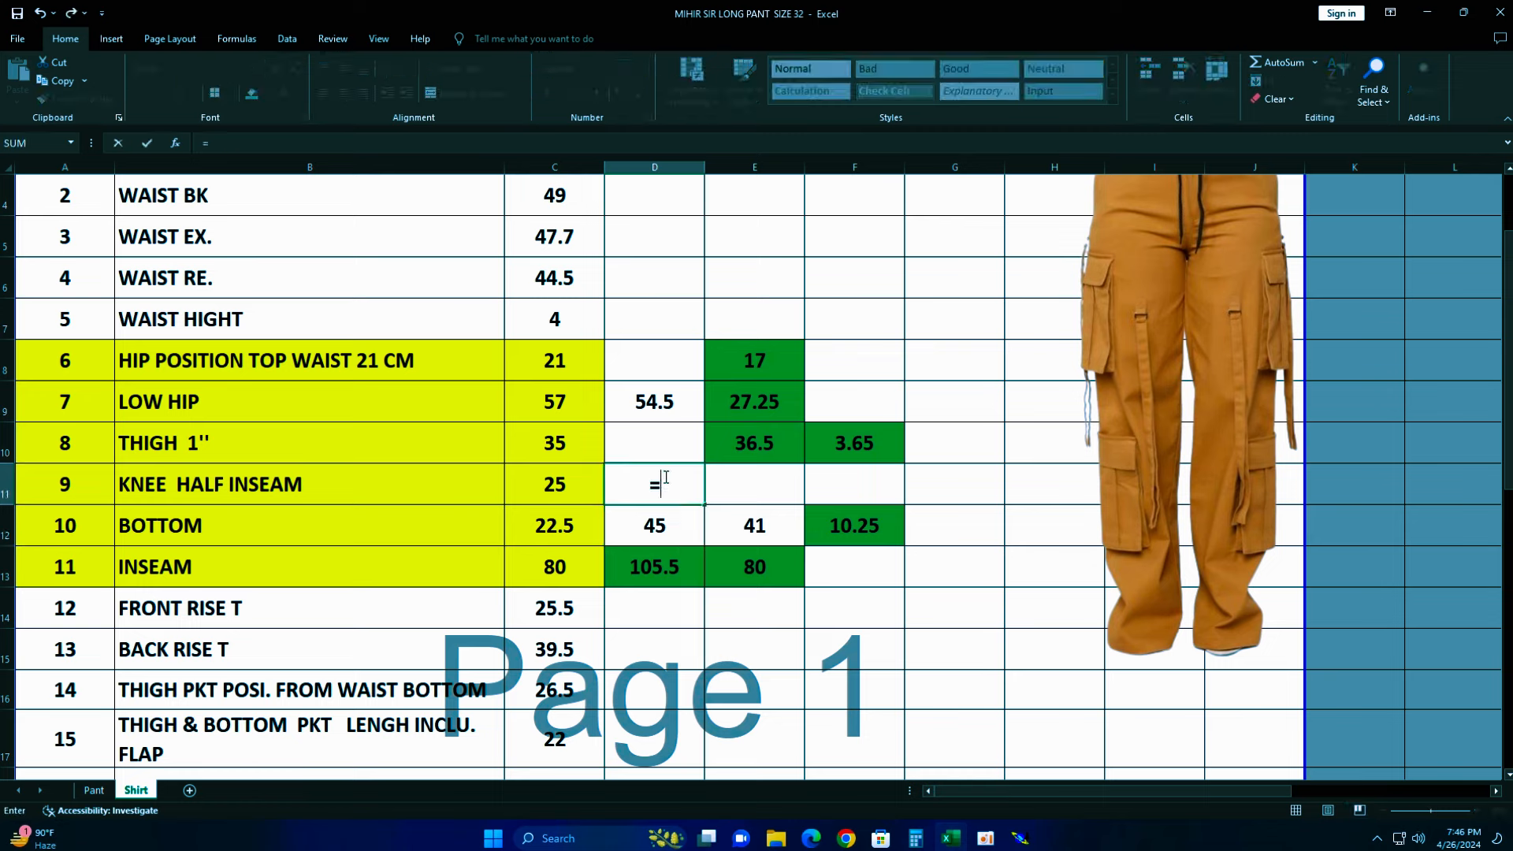
left_click(562, 489)
type("*2")
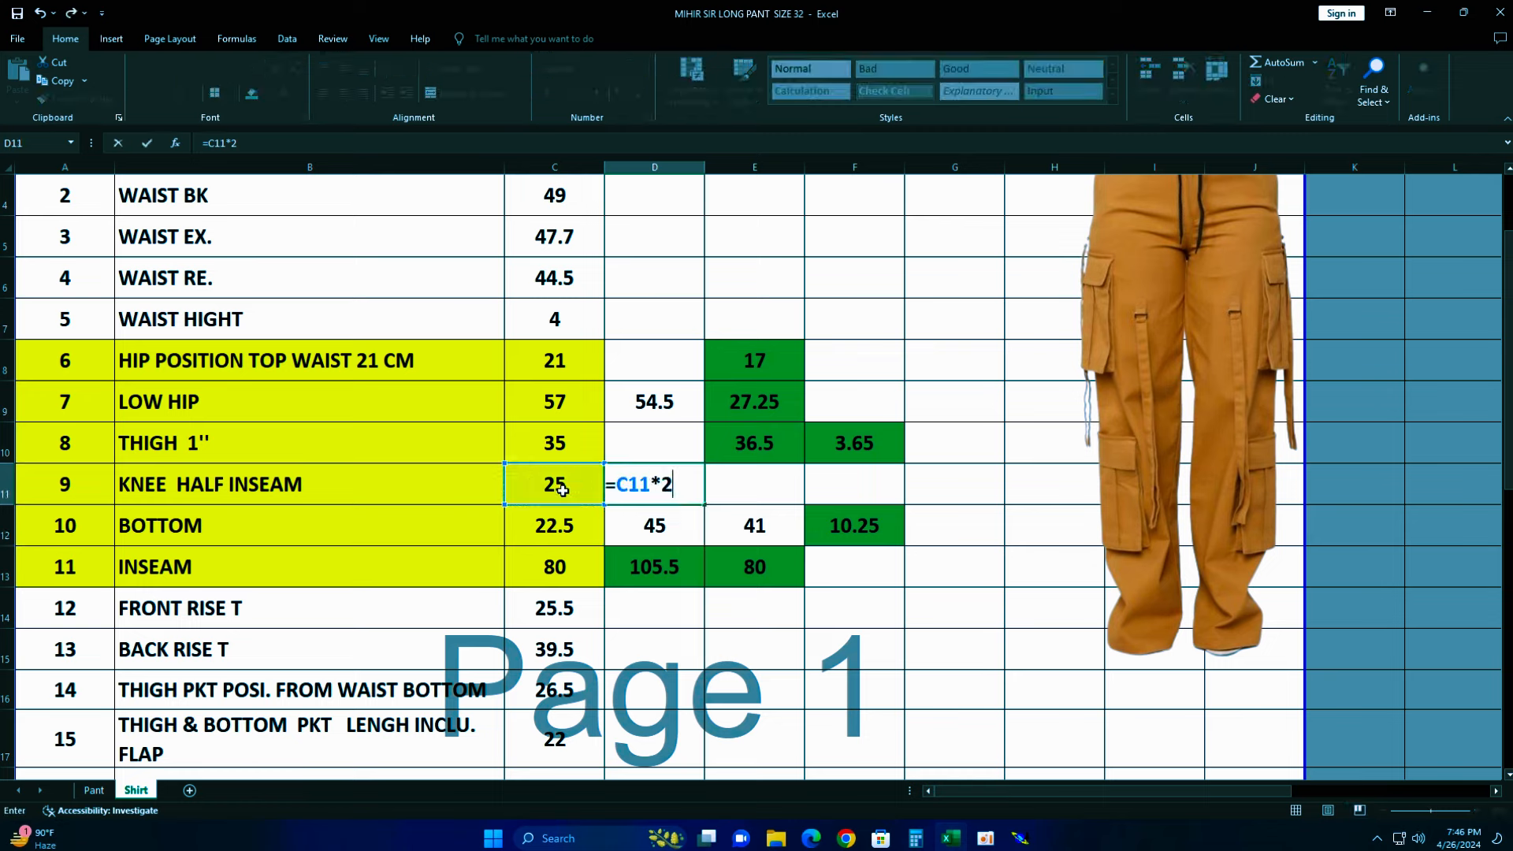
key("Return")
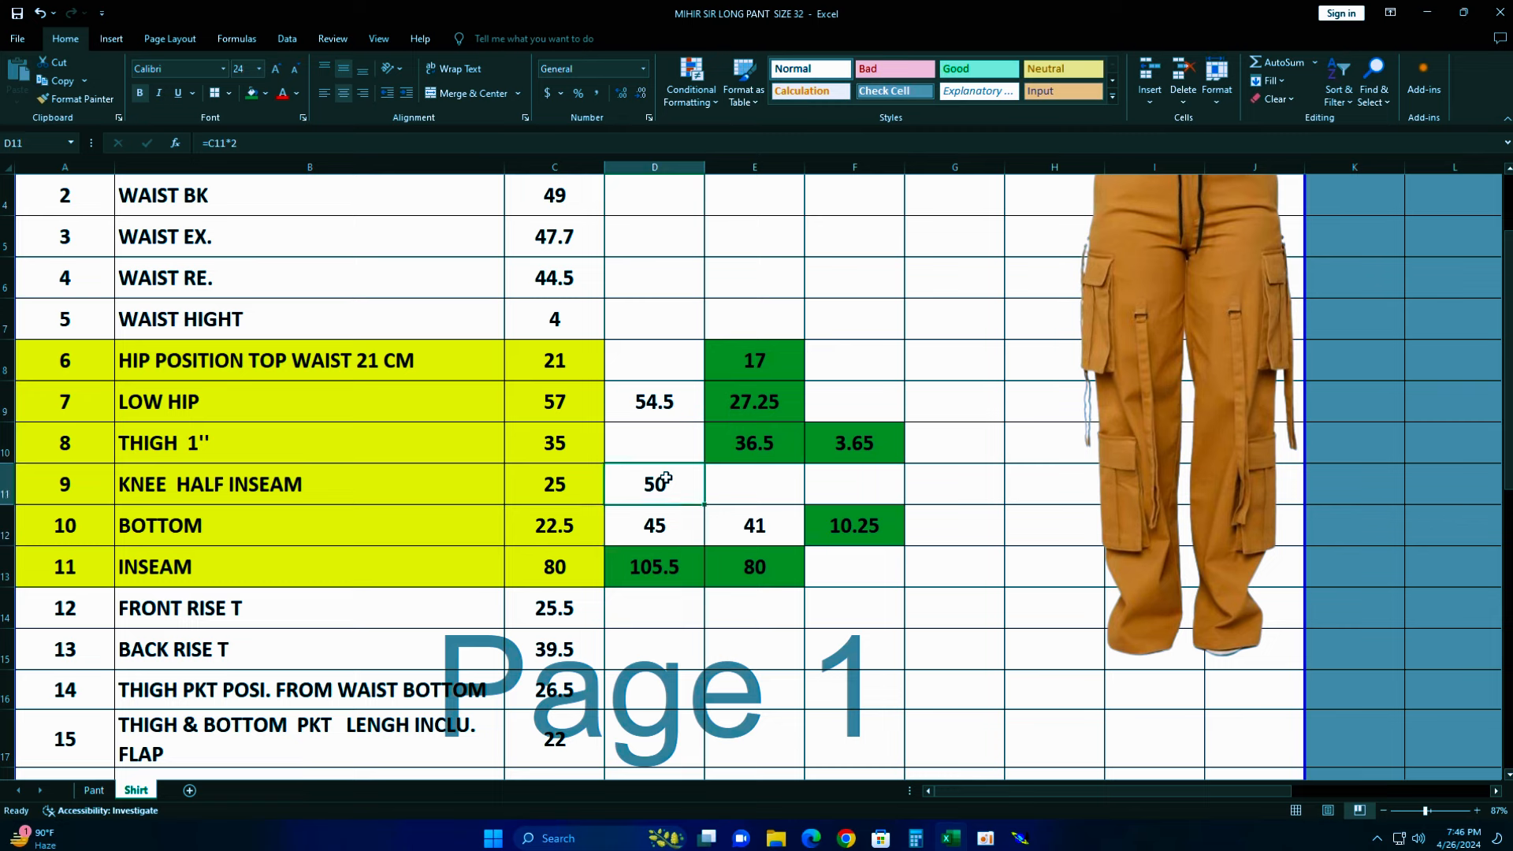
- Subtract 4 from the doubled knee value by entering =D11-4 in cell E11
left_click(713, 486)
type("=")
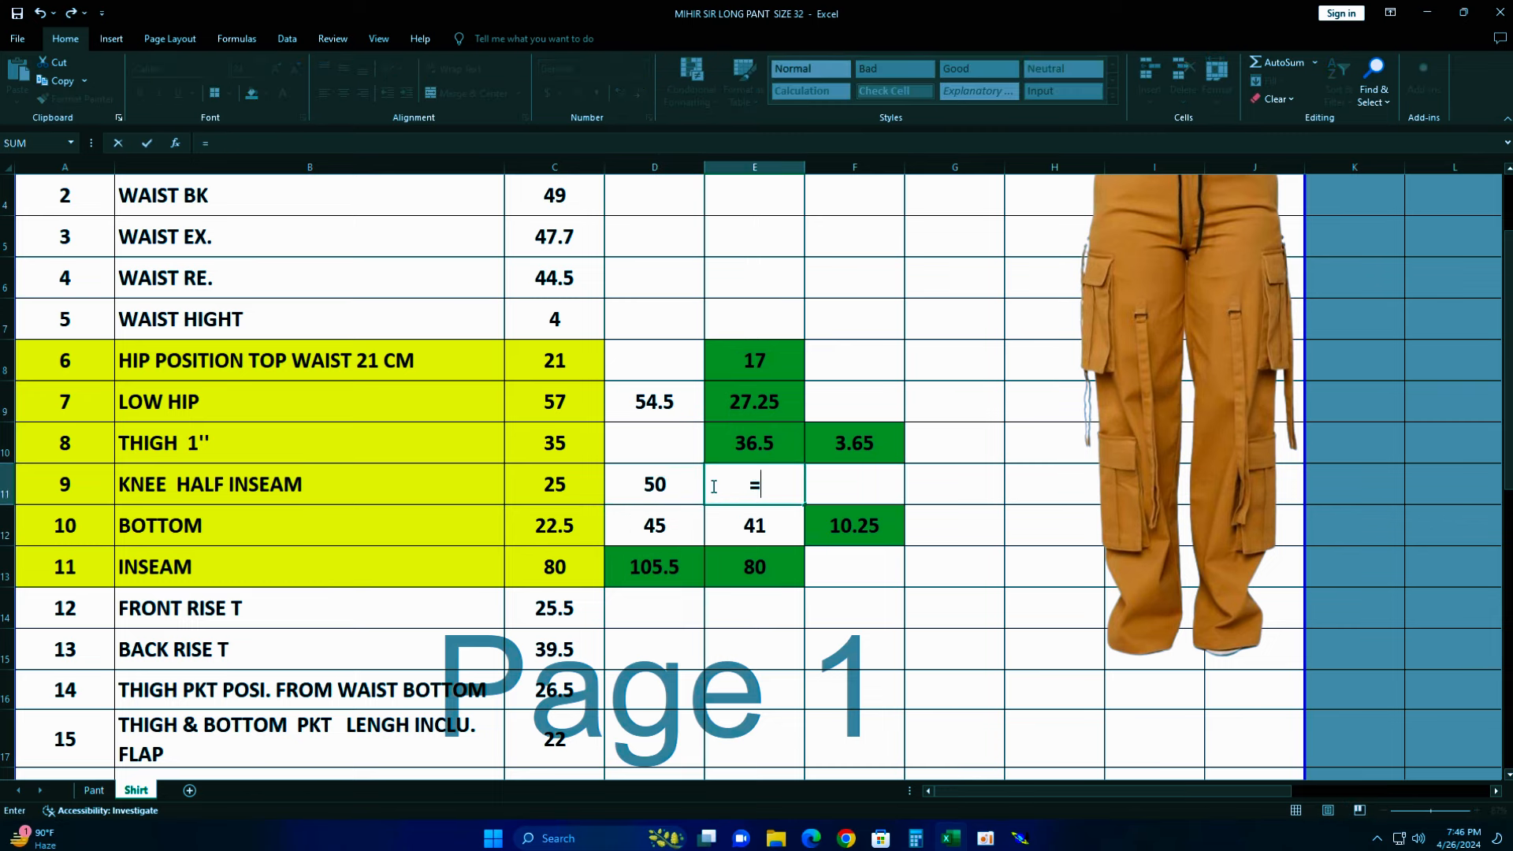
left_click(670, 478)
type("-")
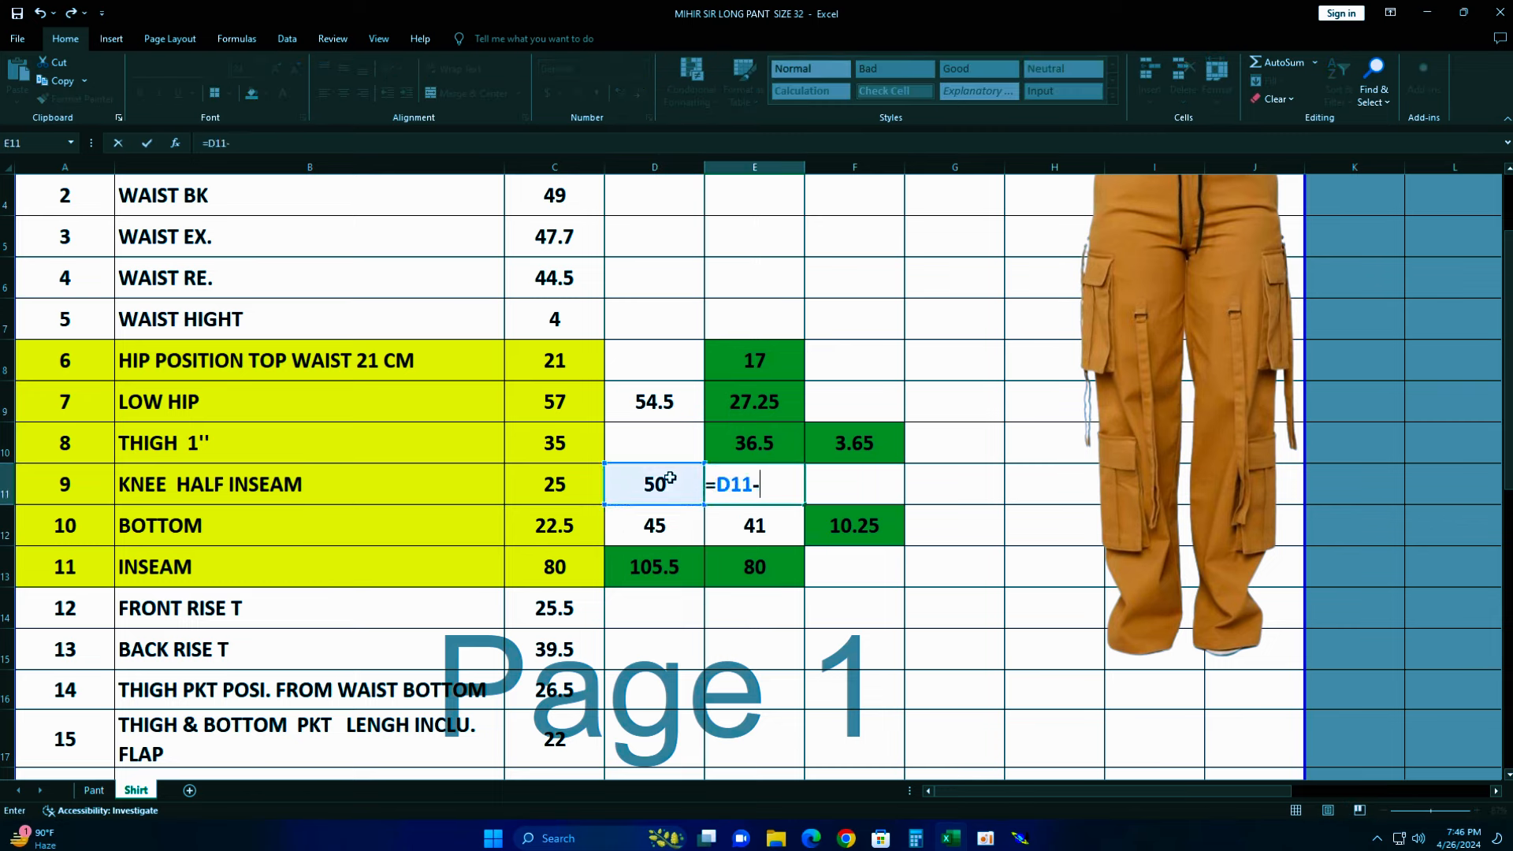
type("4")
key("Return")
left_click(737, 489)
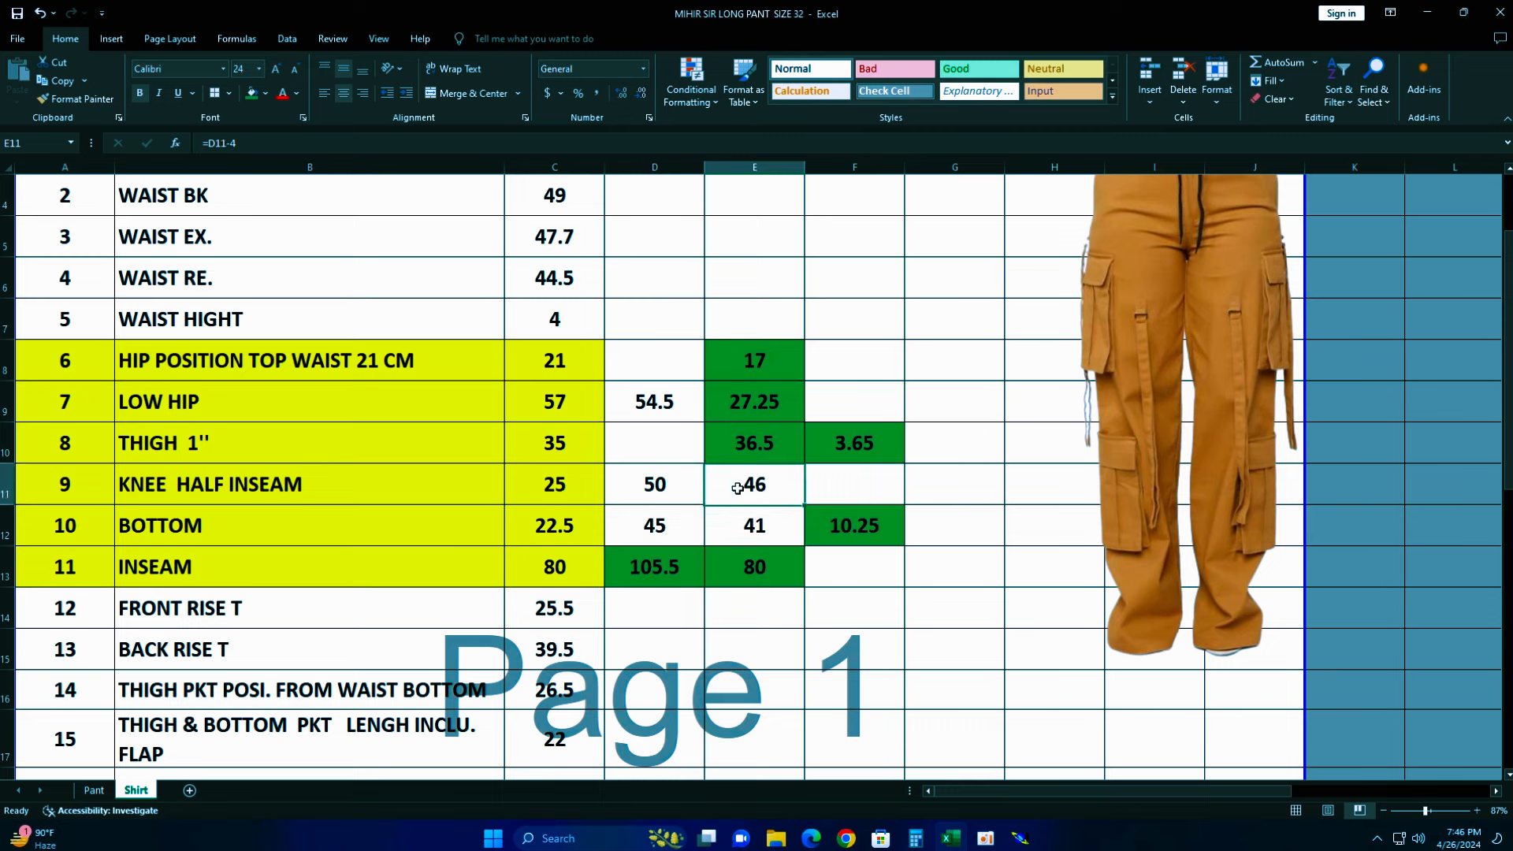
- Divide the reduced knee value by 4 by entering =E11/4 in cell F11, and fill that cell green
left_click(848, 485)
type("=")
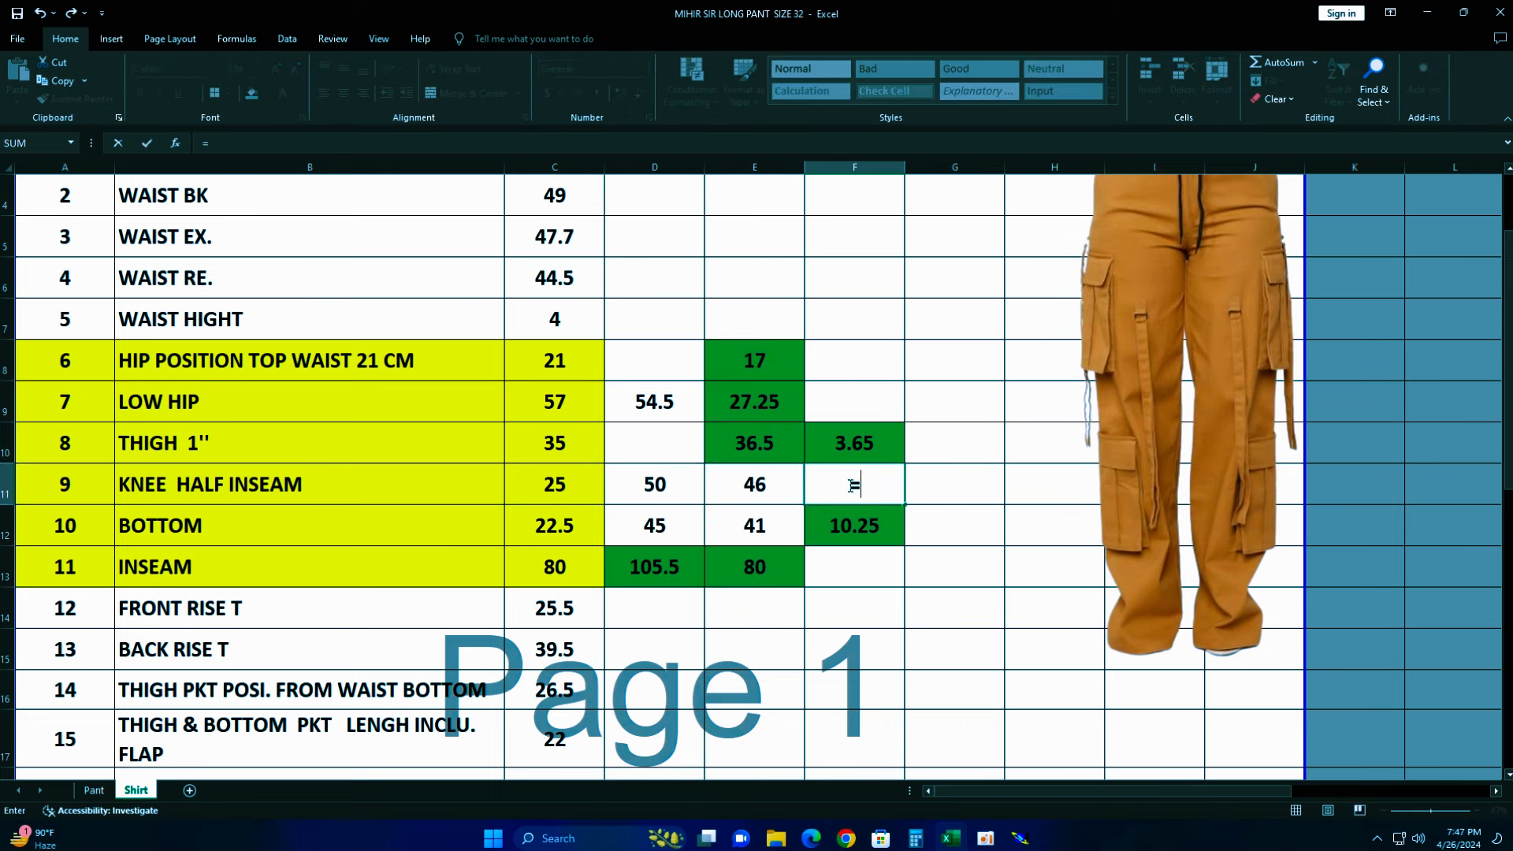
left_click(760, 484)
type("/4")
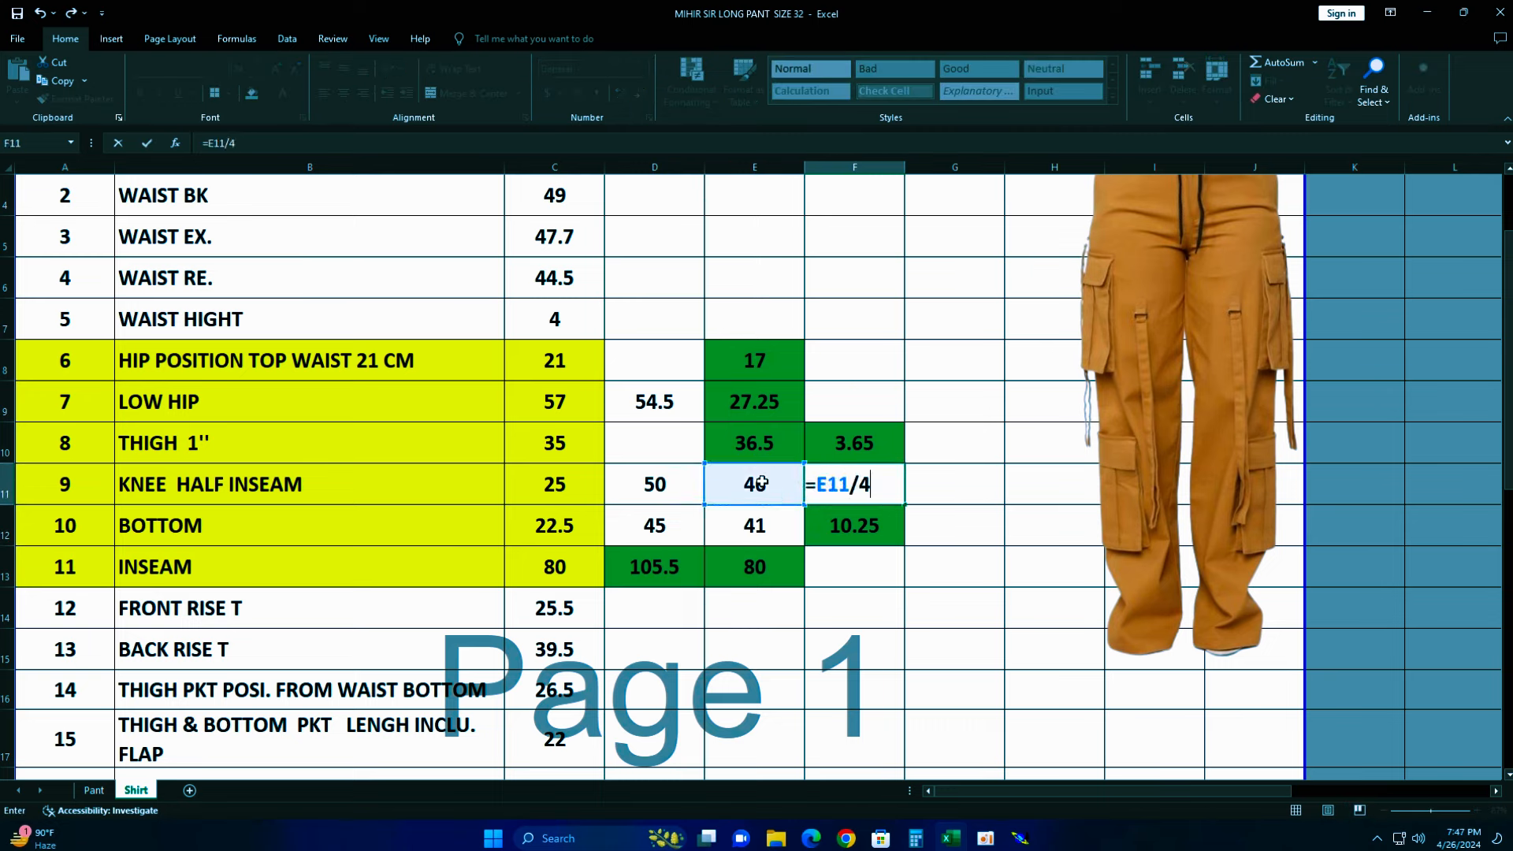
key("ctrl+Return")
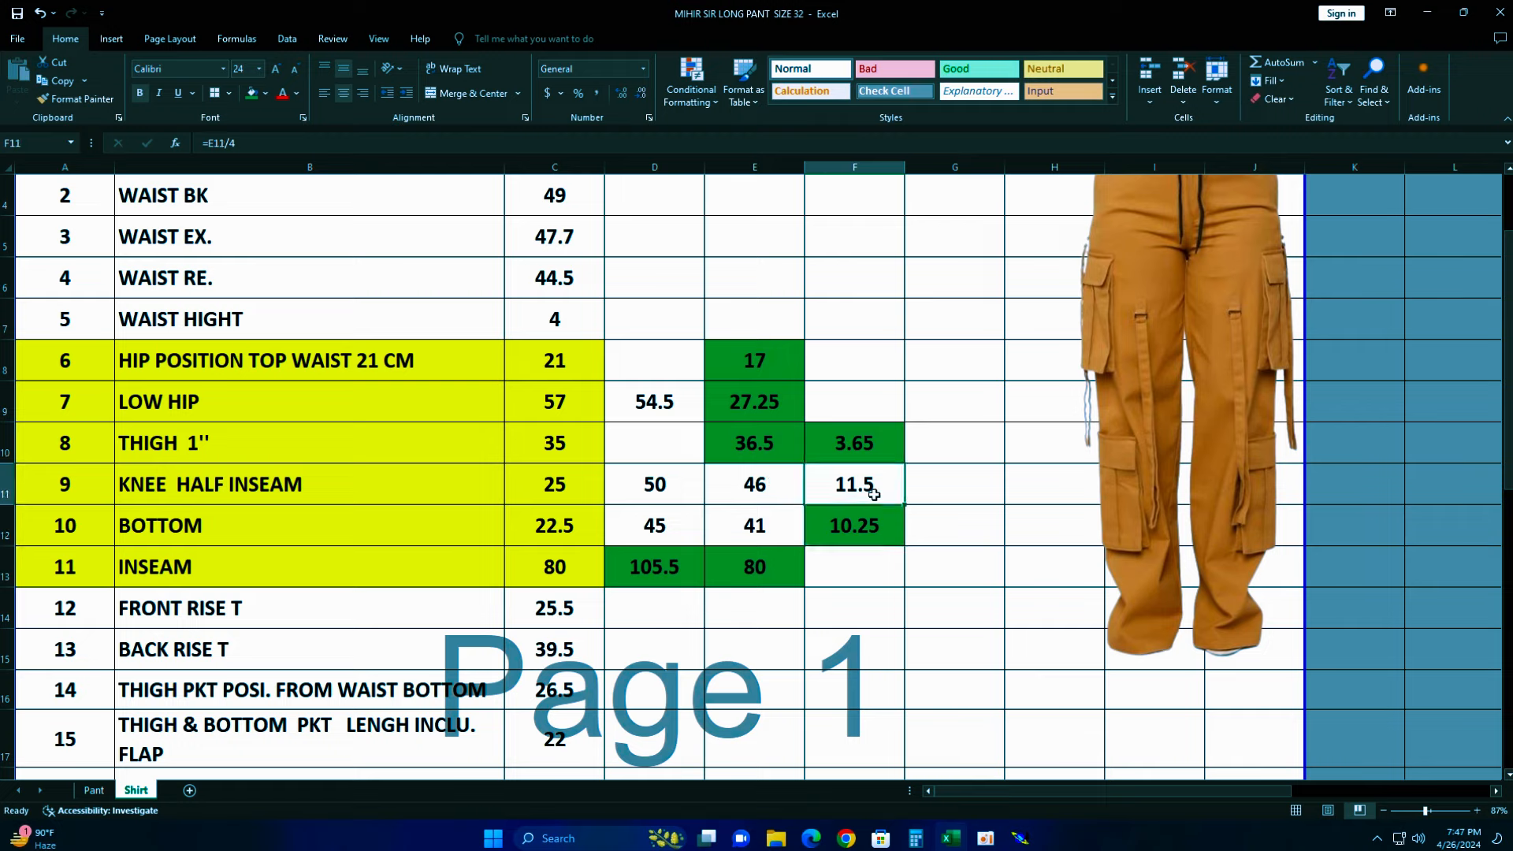
left_click(250, 93)
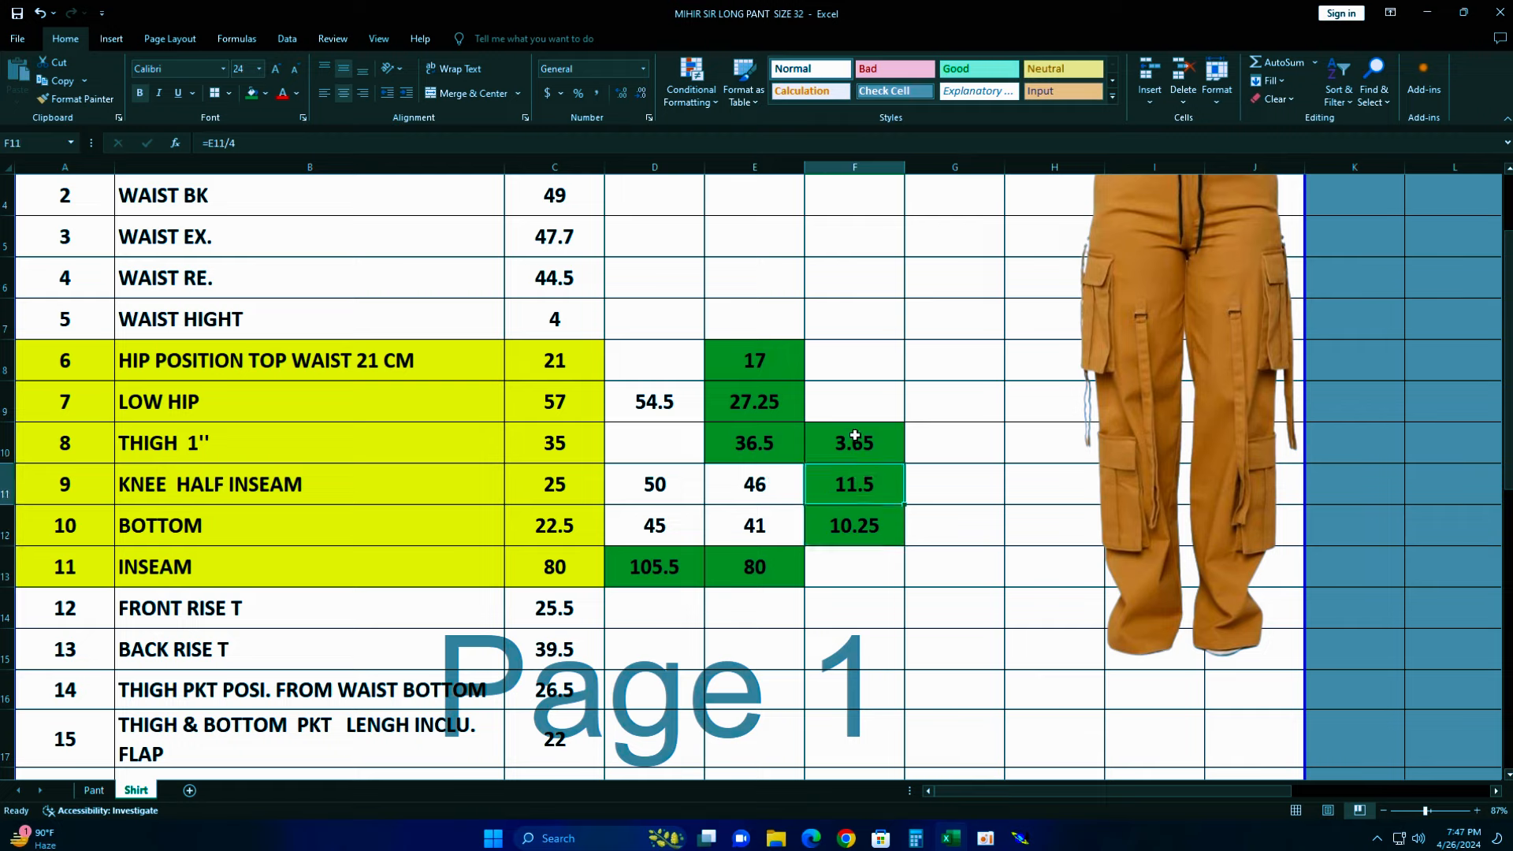
- Switch to Modaris and create developed points on the knee line, 11.50 cm from the centre line on both sides
left_click(1021, 838)
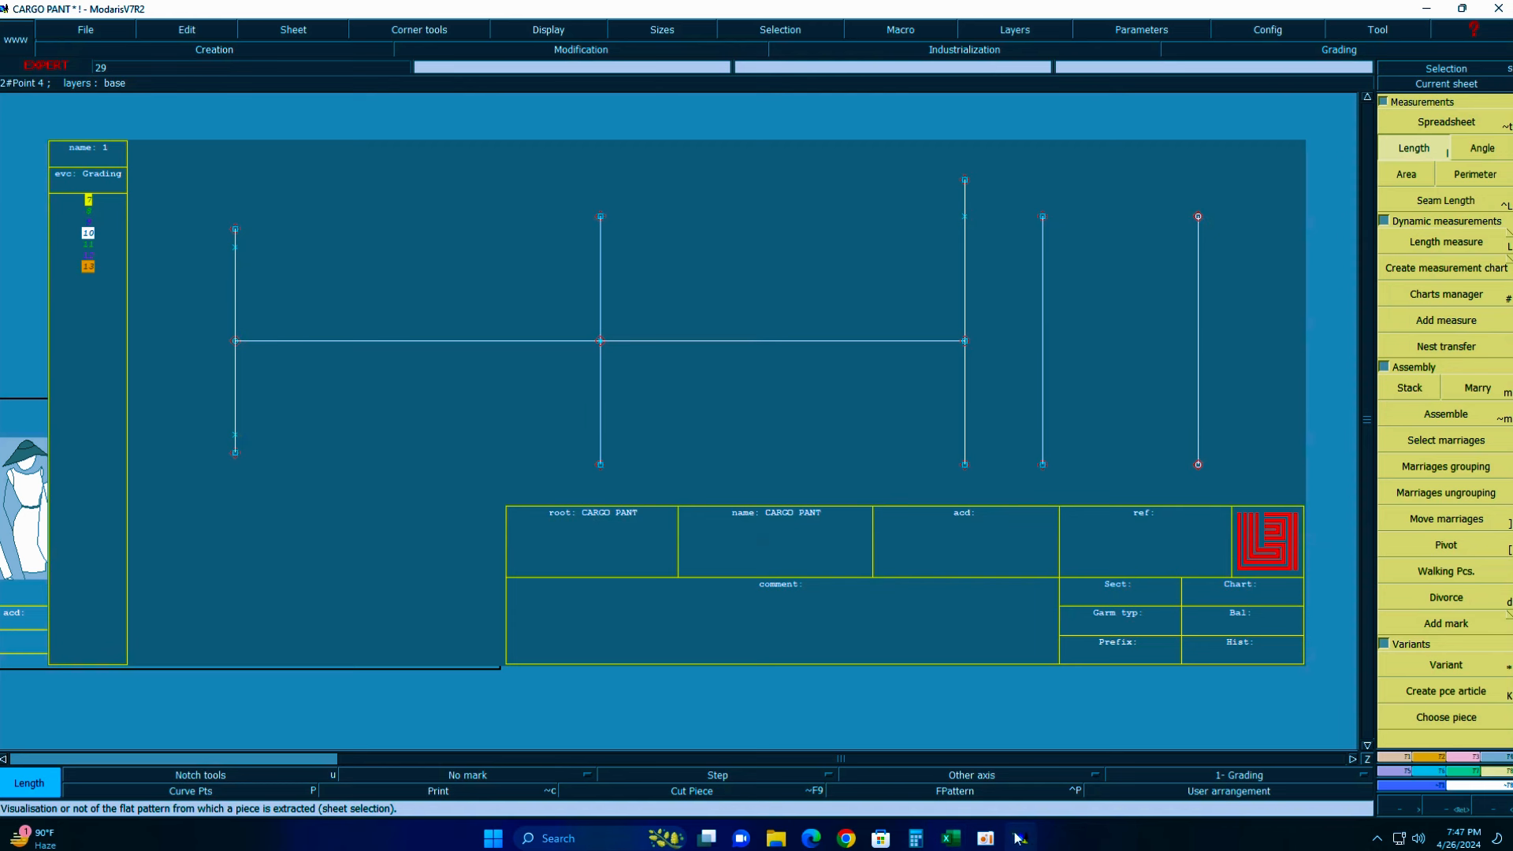
key("shift+d")
left_click(601, 342)
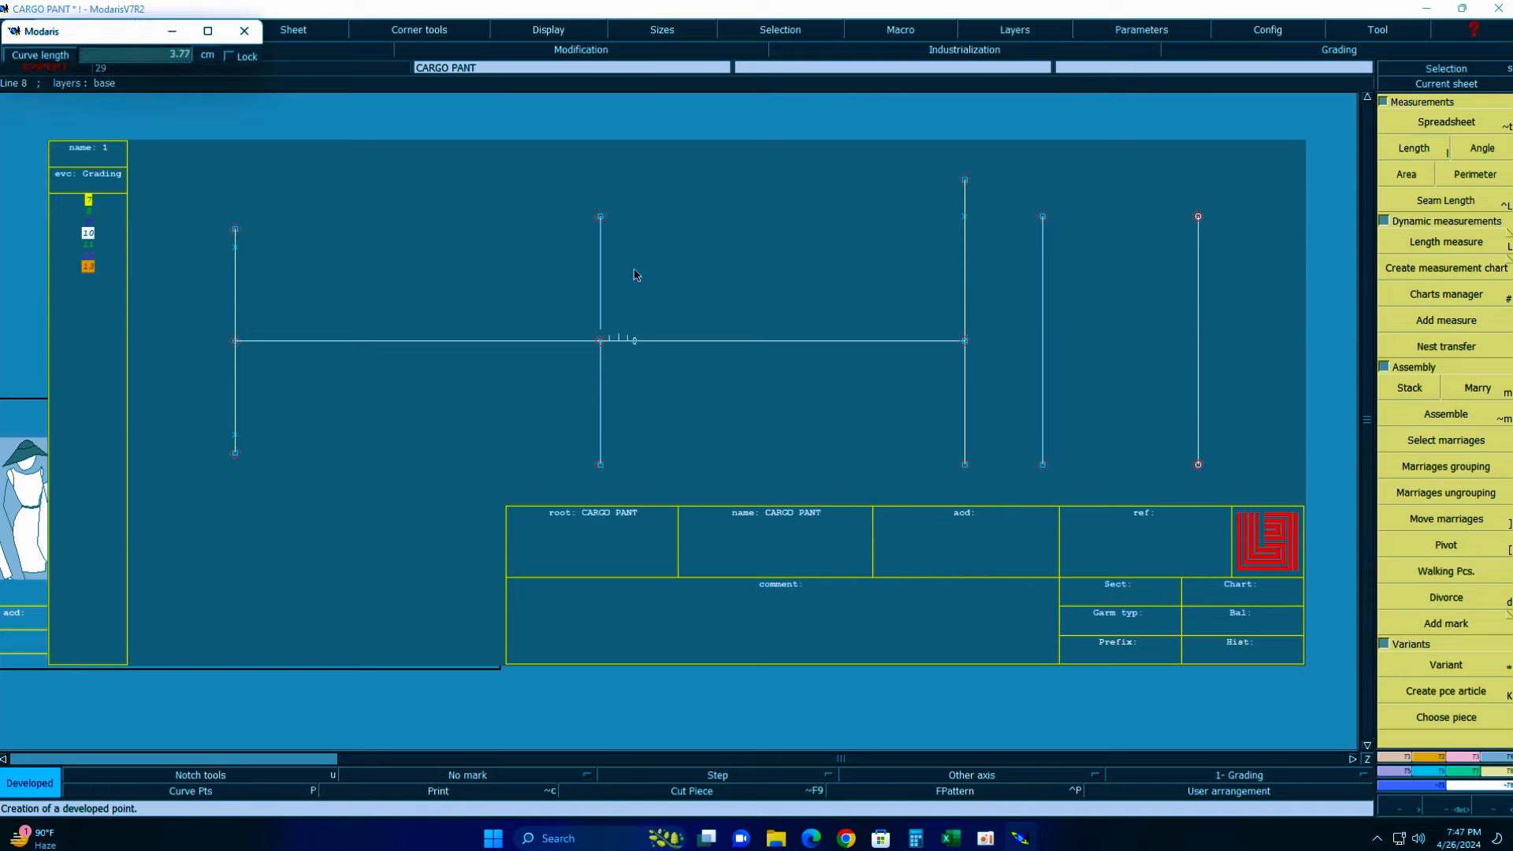
key("BackSpace")
key("Return")
type("11.50")
key("Return")
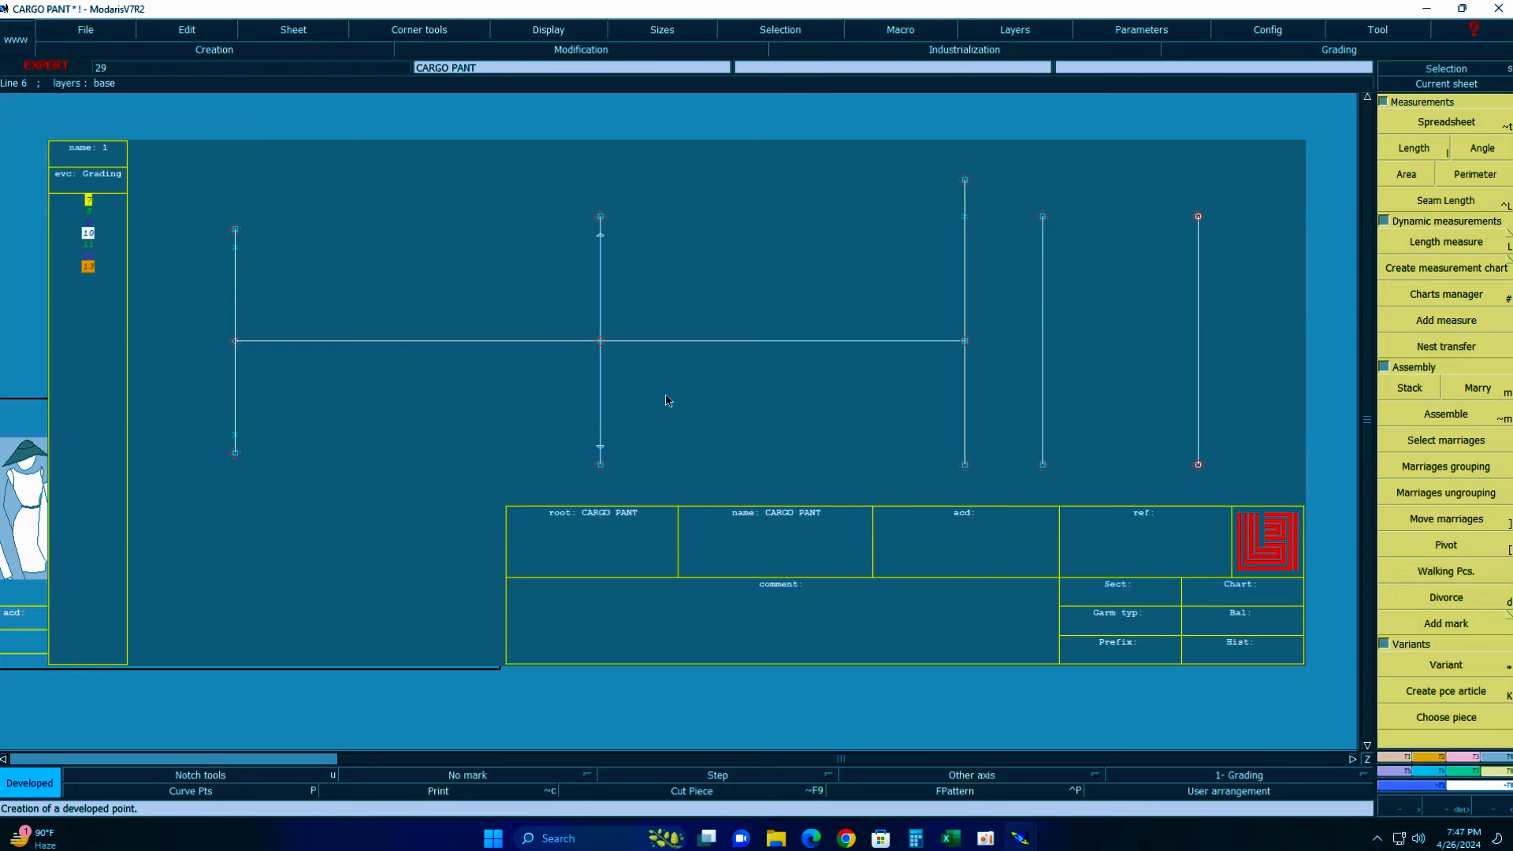
- Insert the two 11.50 cm developed points into the knee line and delete the line's old outer end points
key("i")
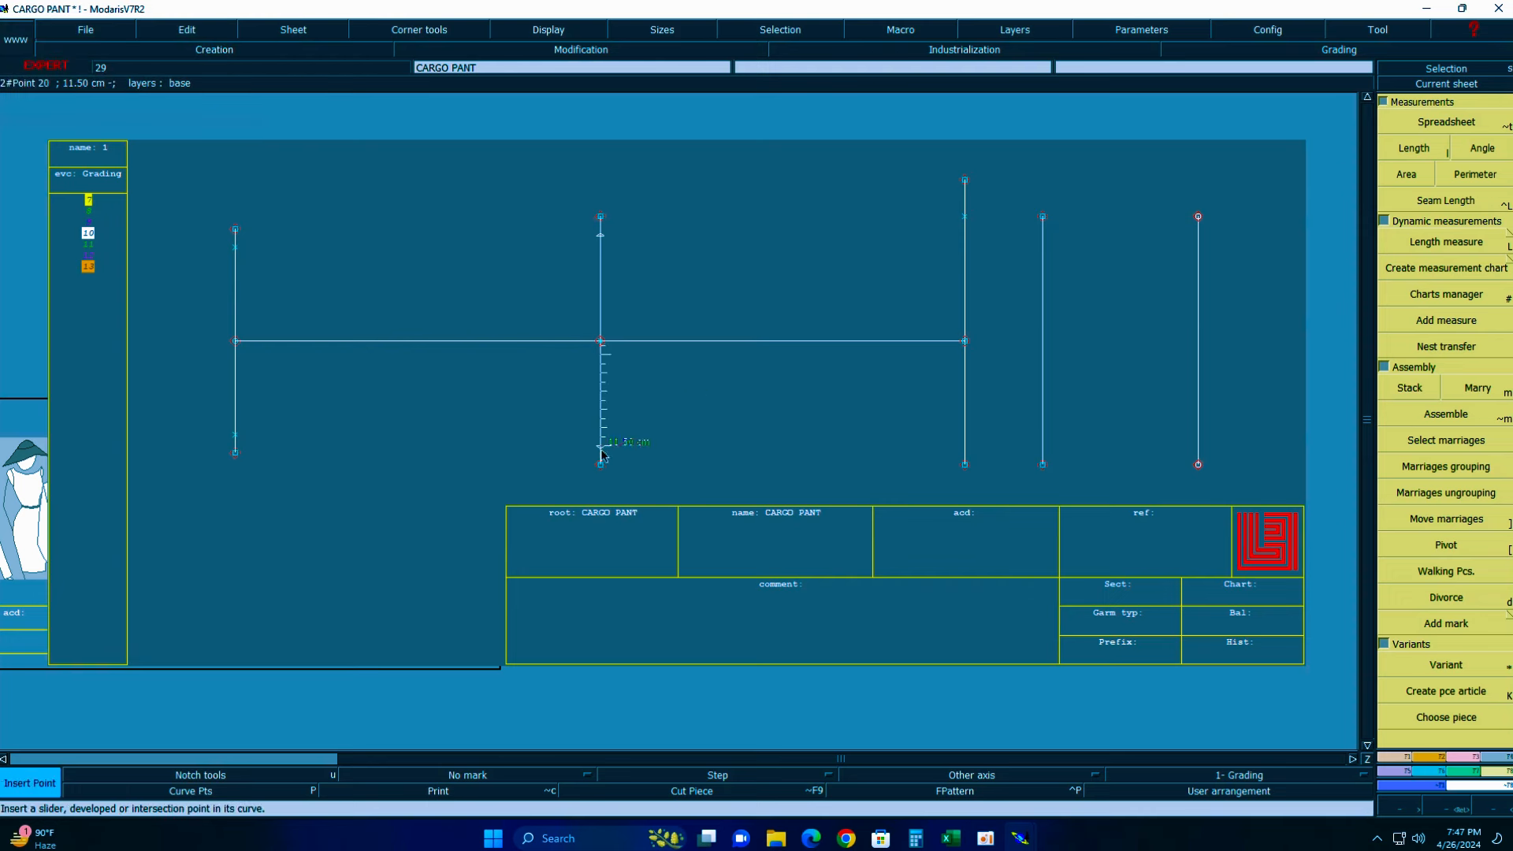
key("Delete")
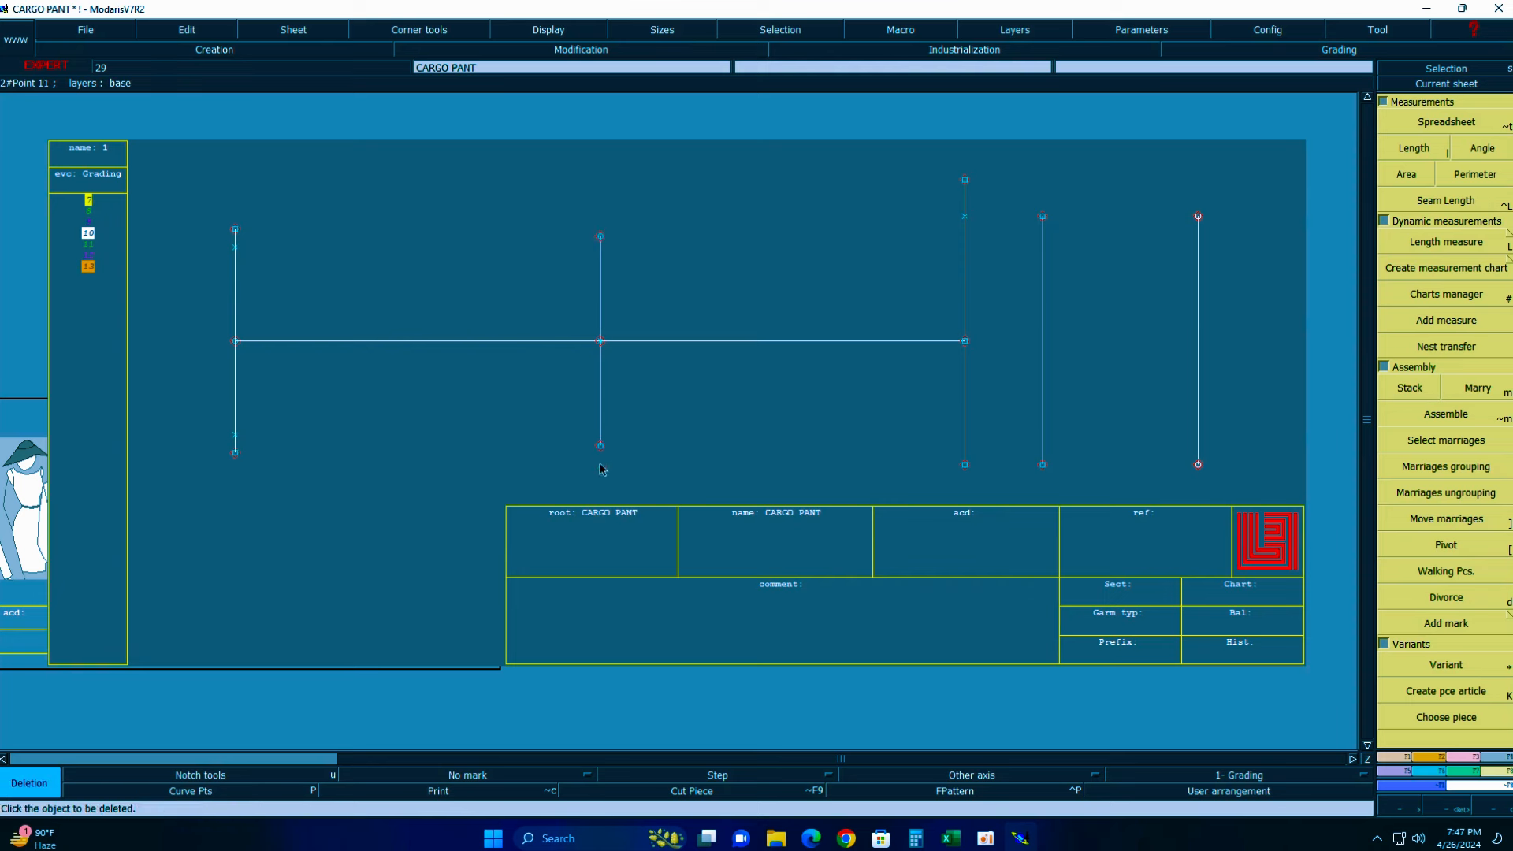
- Lengthen the upper end of the knee line by 2 cm with Len.Str.Line
left_click(1469, 760)
key("minus")
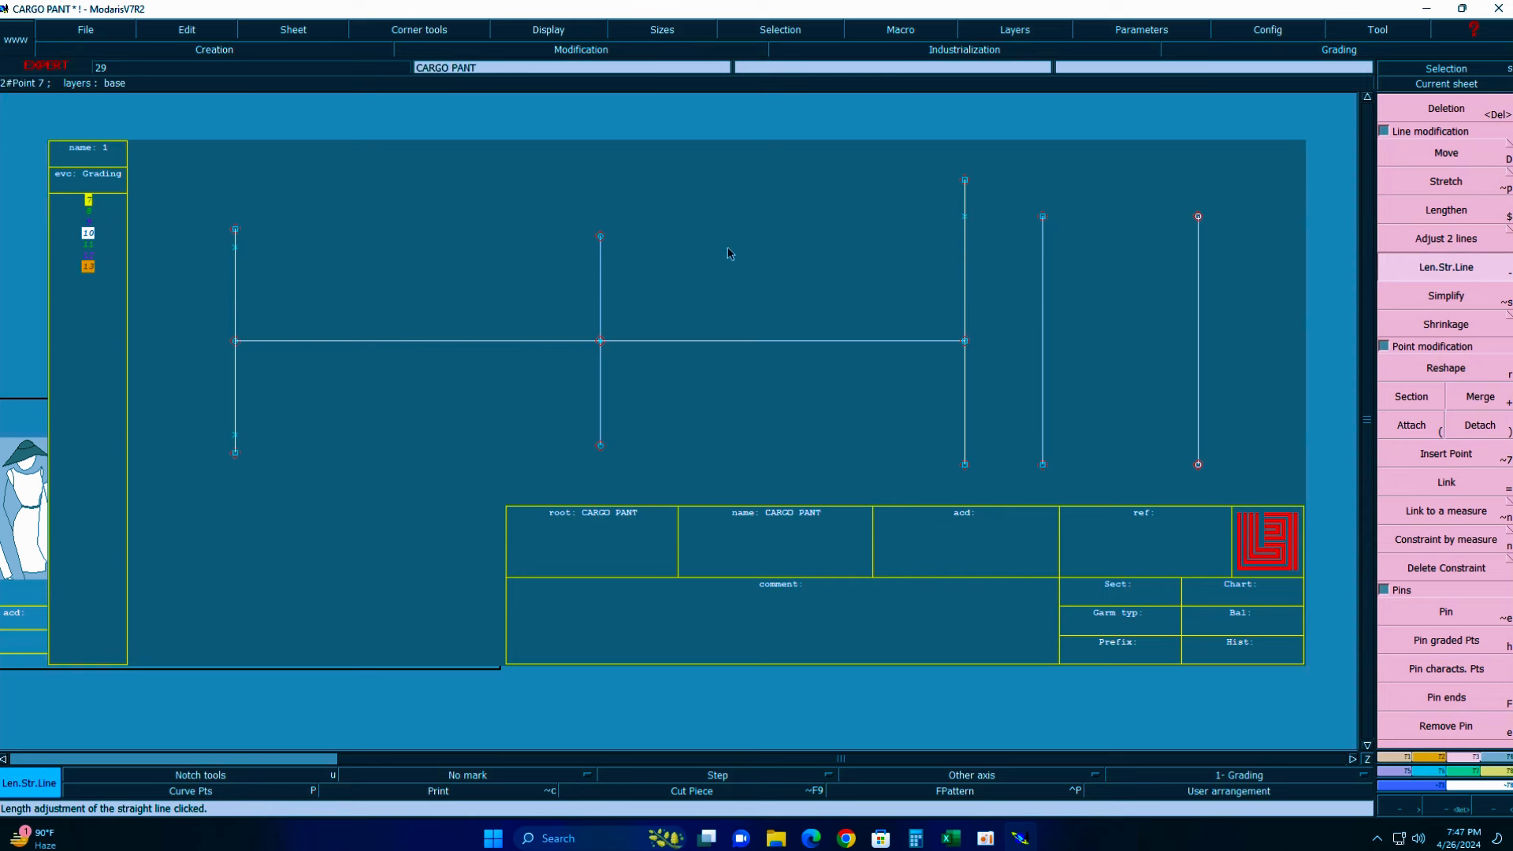
left_click(600, 260)
type("2")
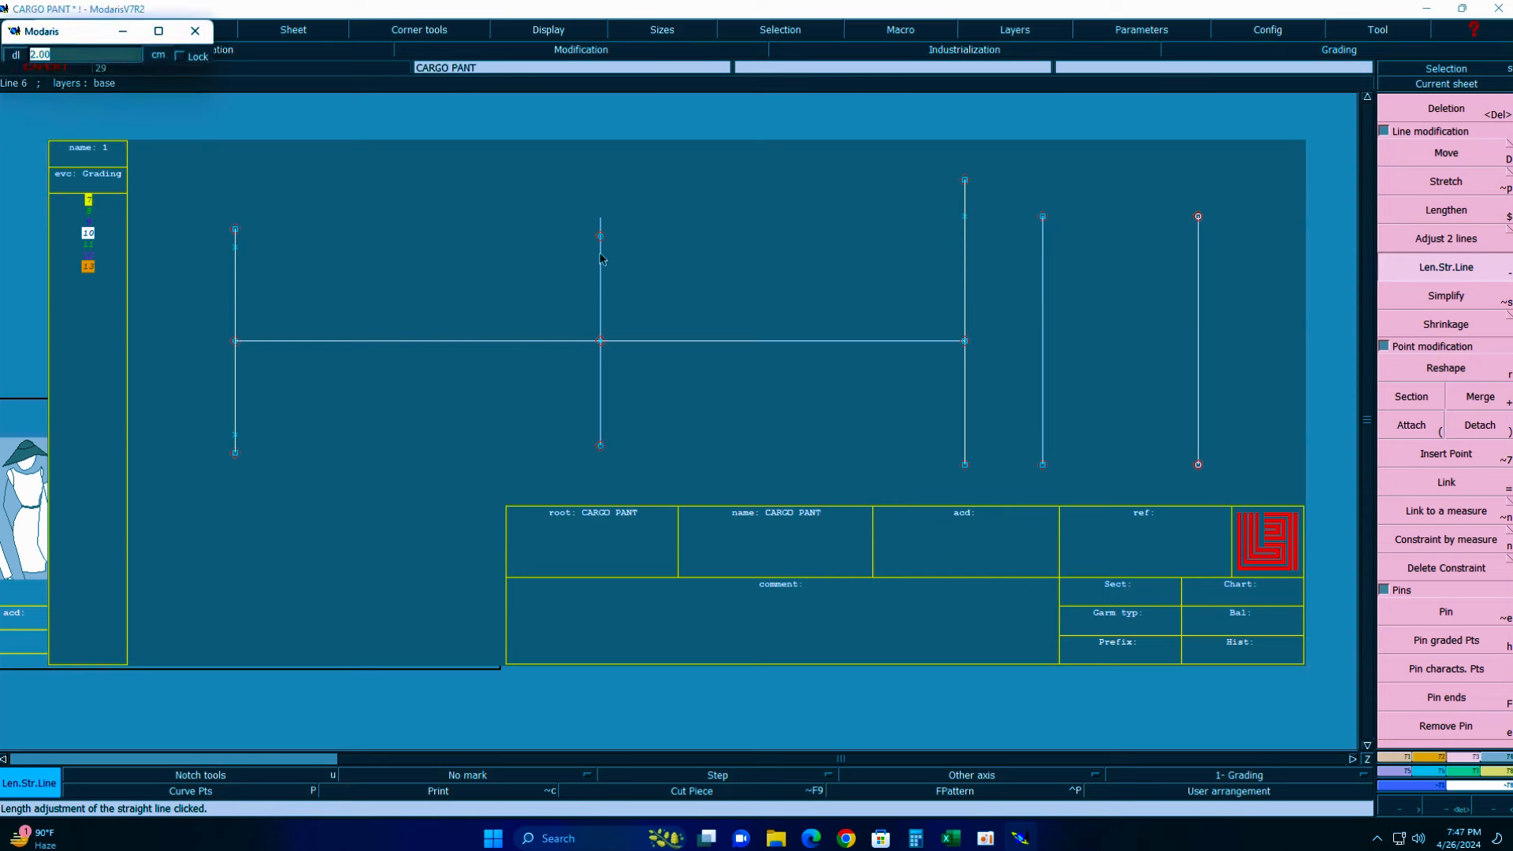
- Lengthen the knee line by 2 cm at both its upper and lower ends
key("Return")
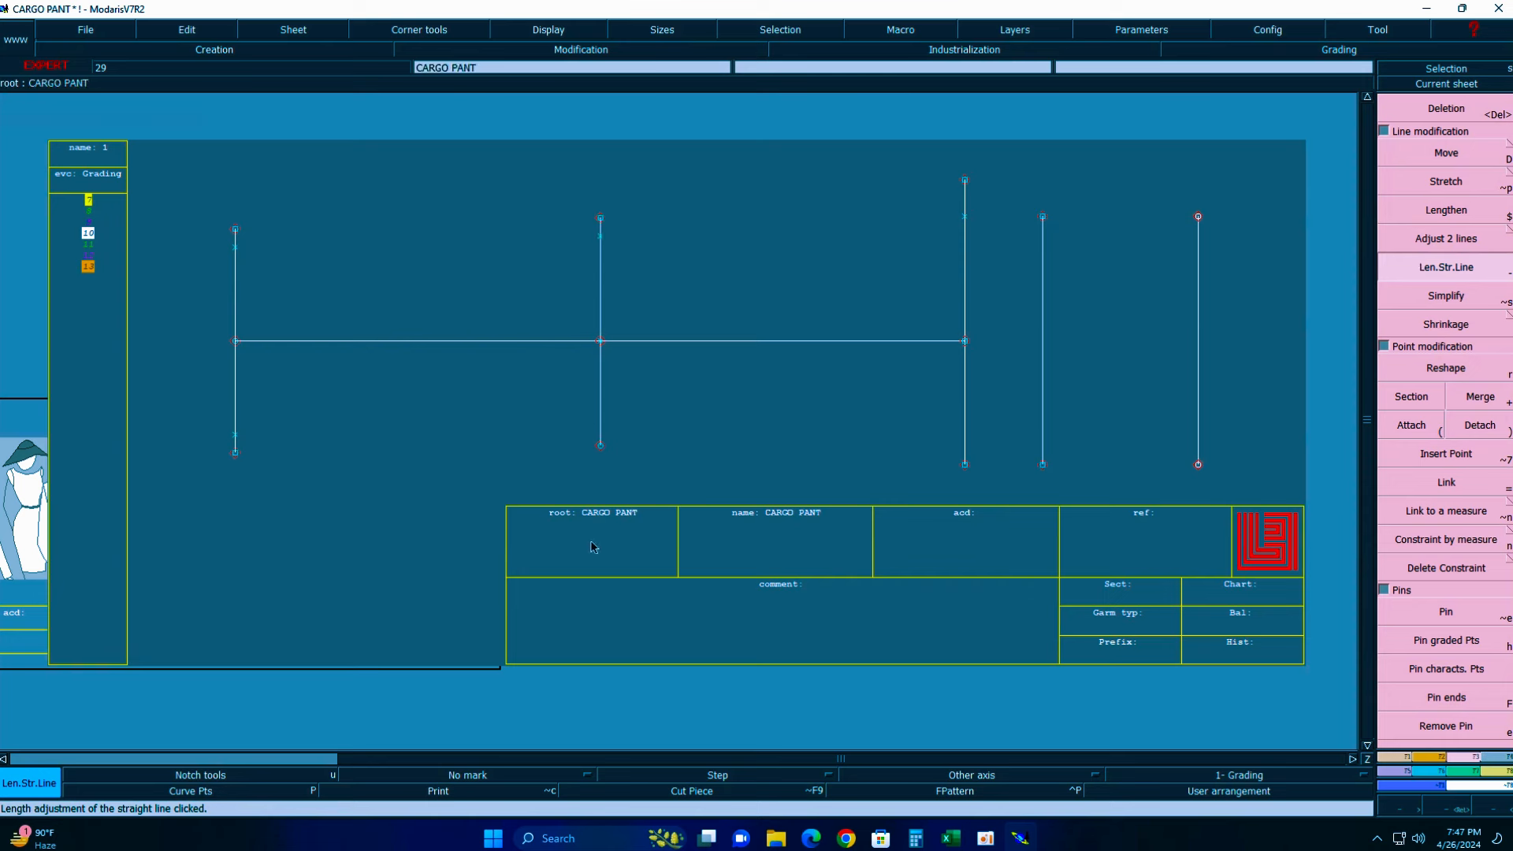
left_click(605, 432)
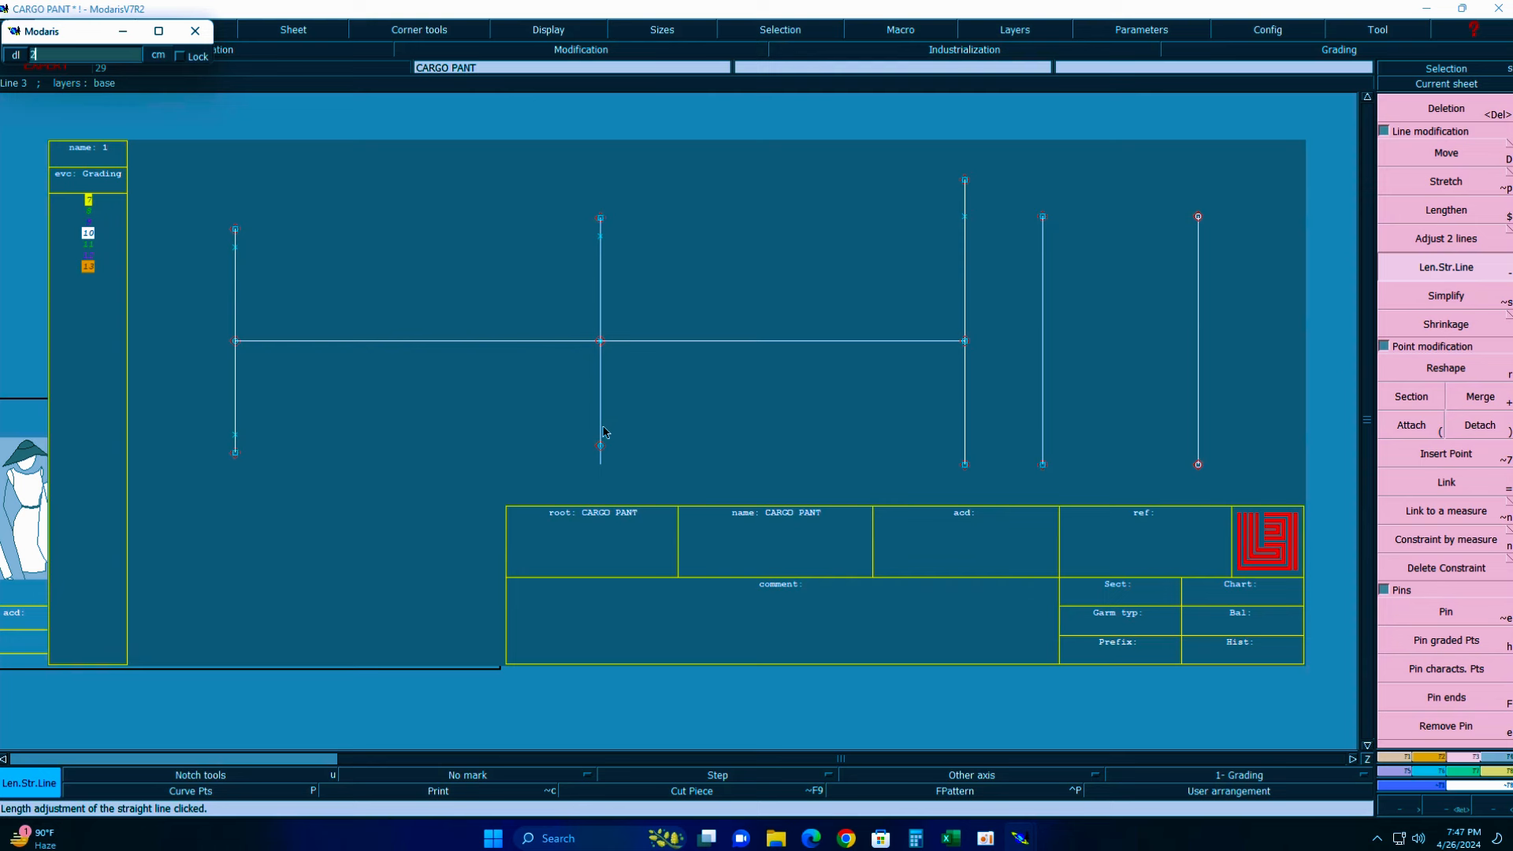
key("Return")
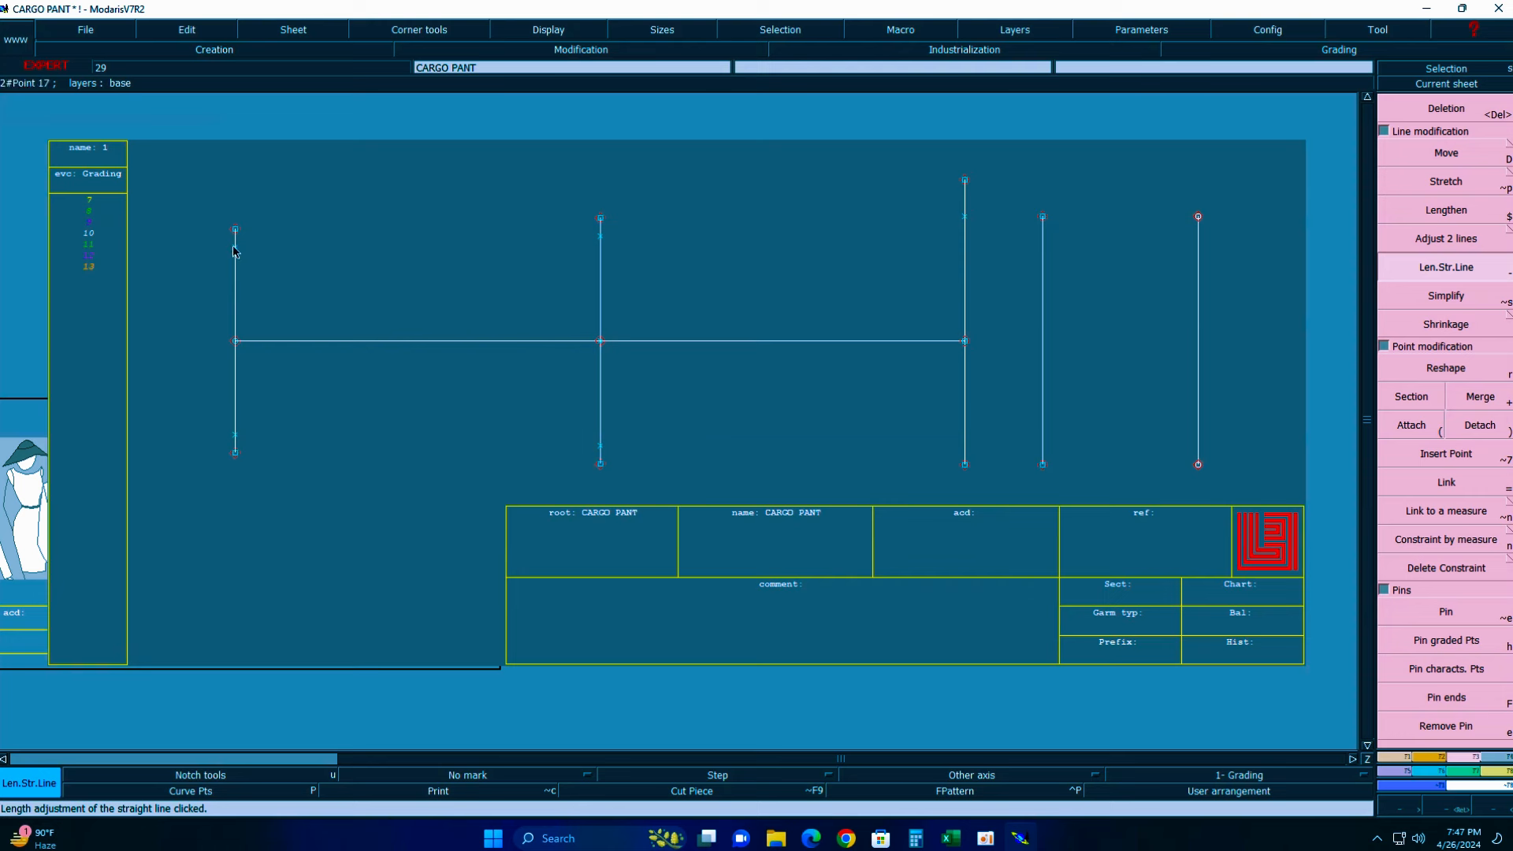
key("b")
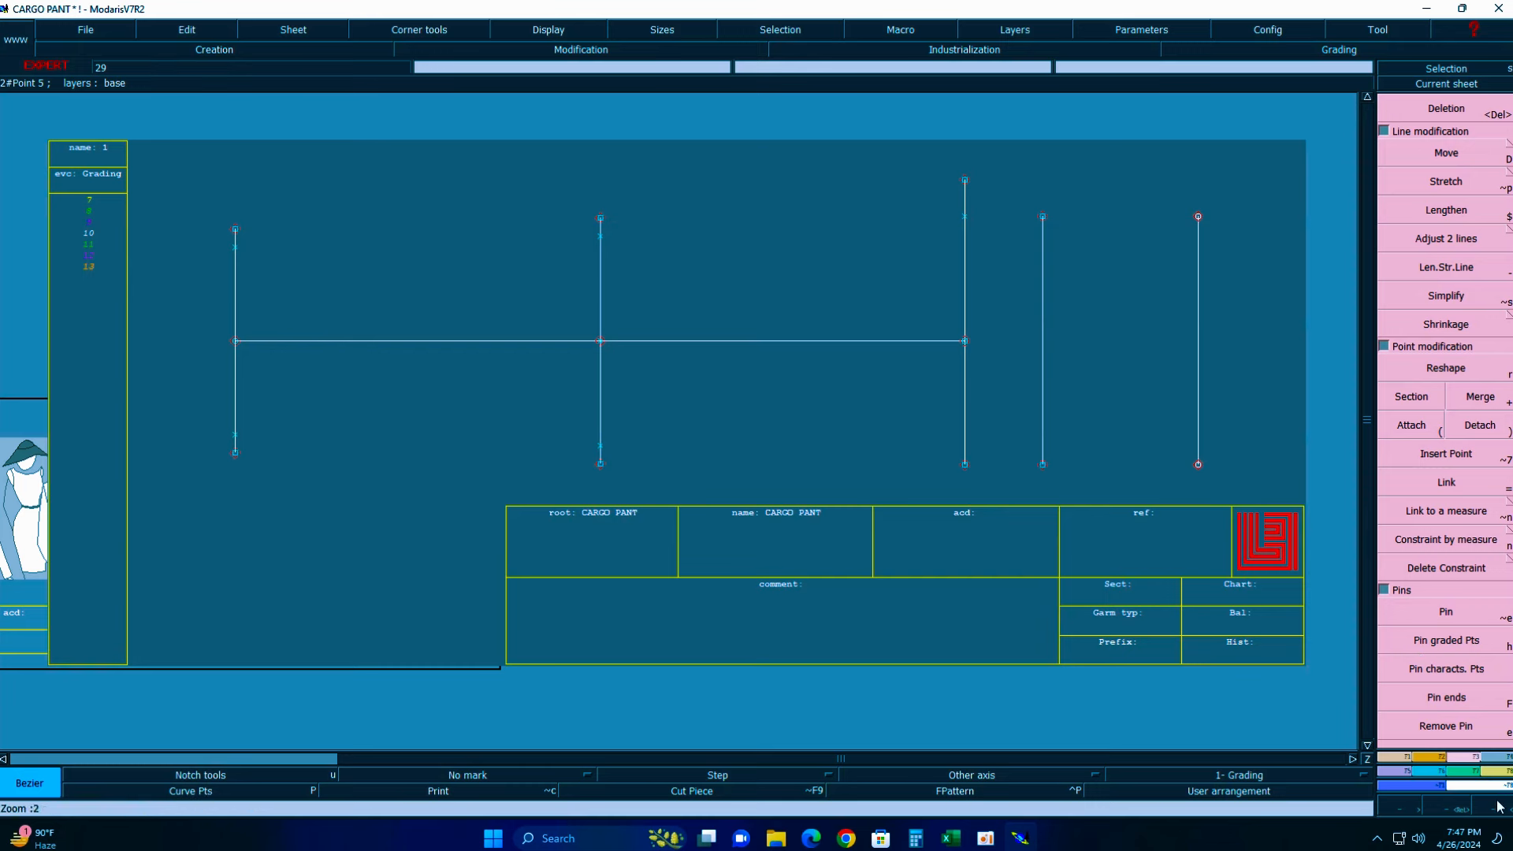
- Open the measurement spreadsheet and measure the knee line between its inner points and between its outer end points
key("F3")
left_click(1468, 122)
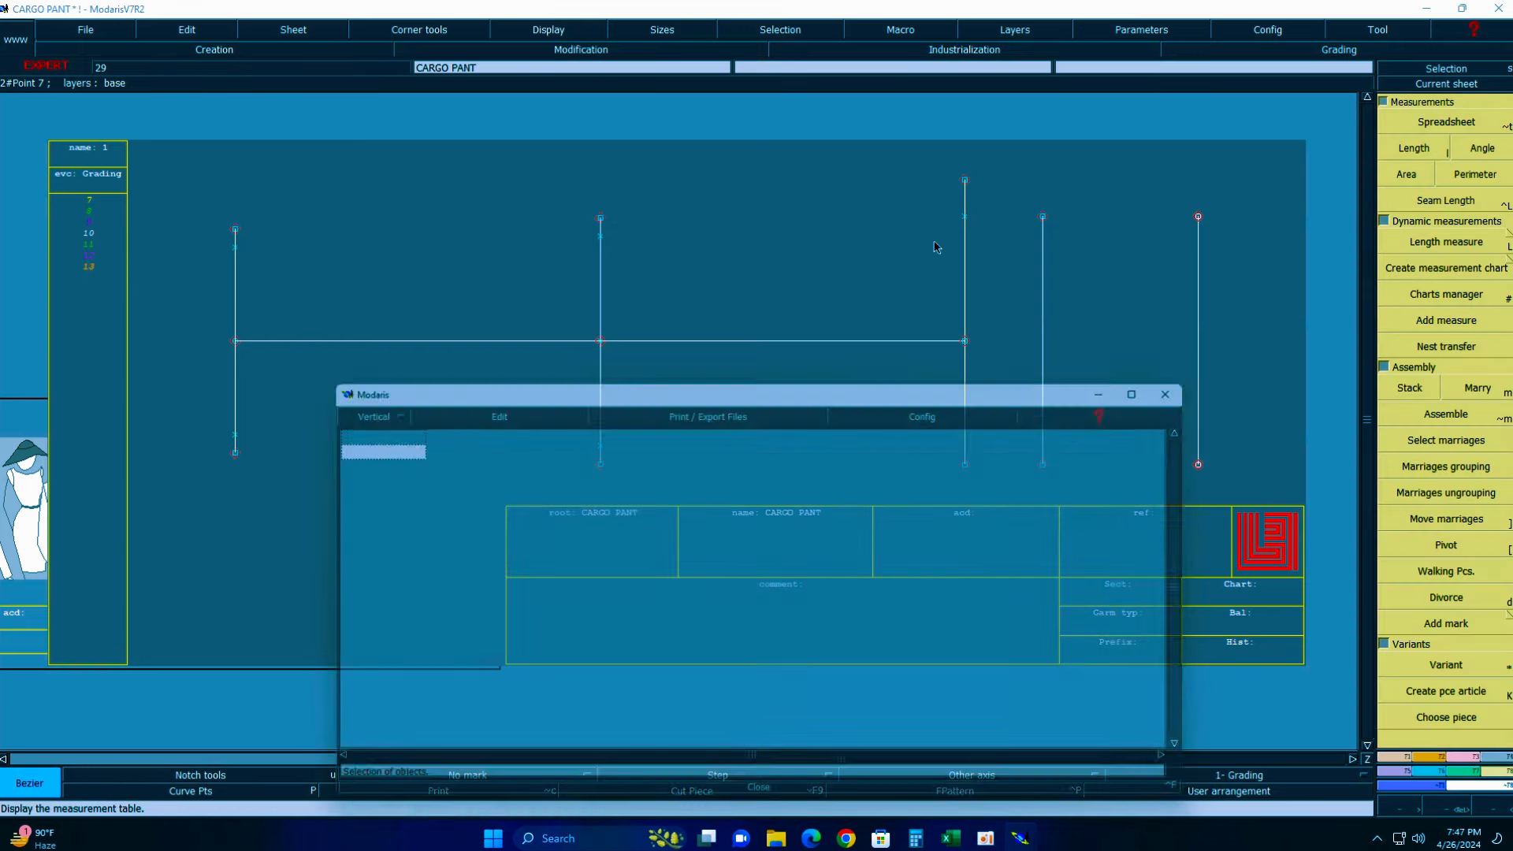
left_click_drag(594, 392, 465, 746)
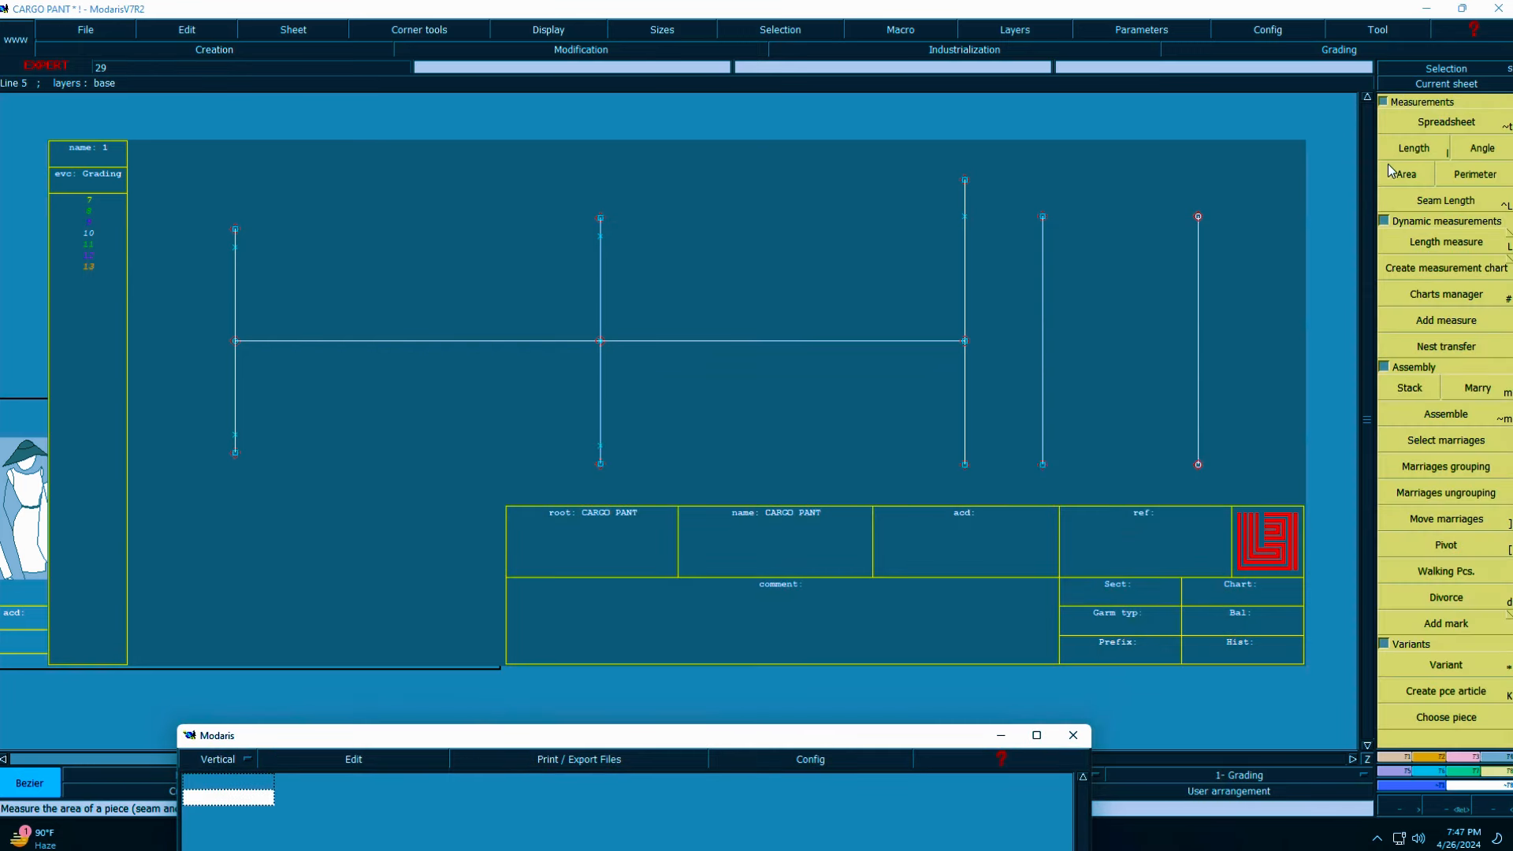
left_click(1414, 148)
left_click(601, 446)
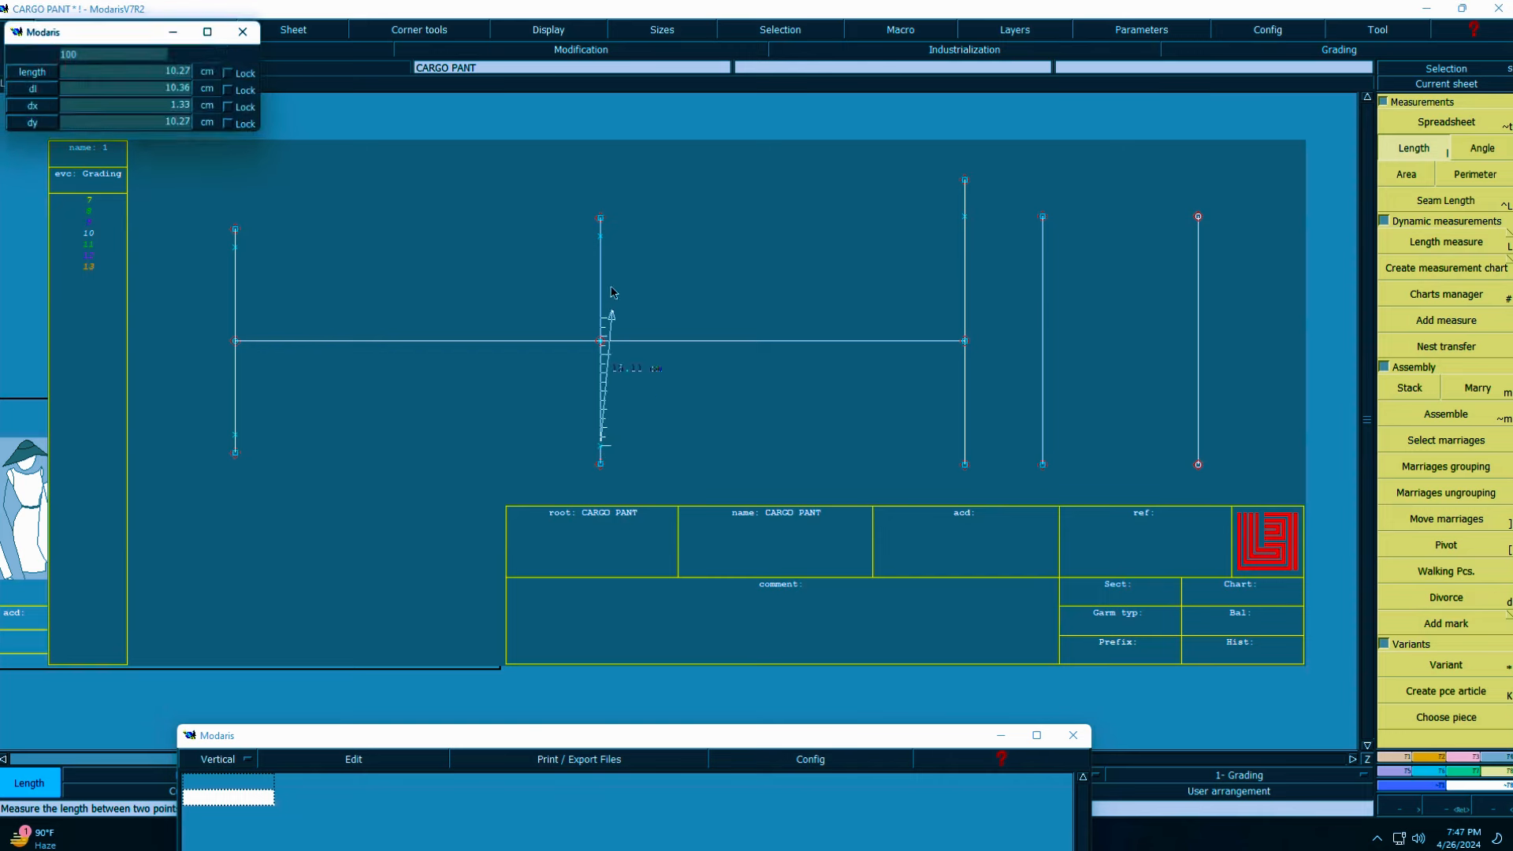
left_click(601, 220)
left_click(601, 220)
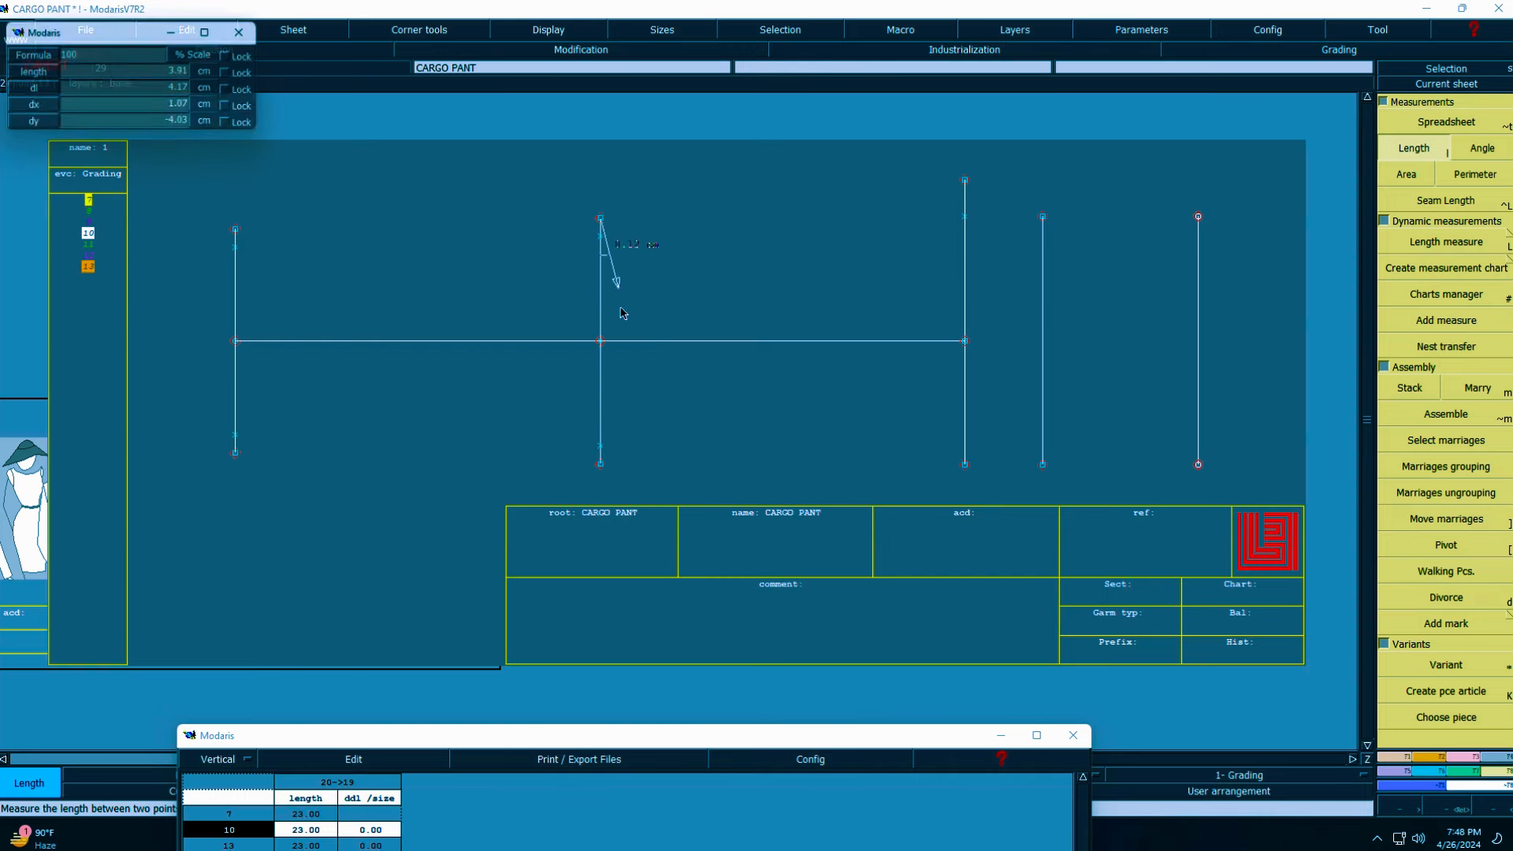
left_click(602, 469)
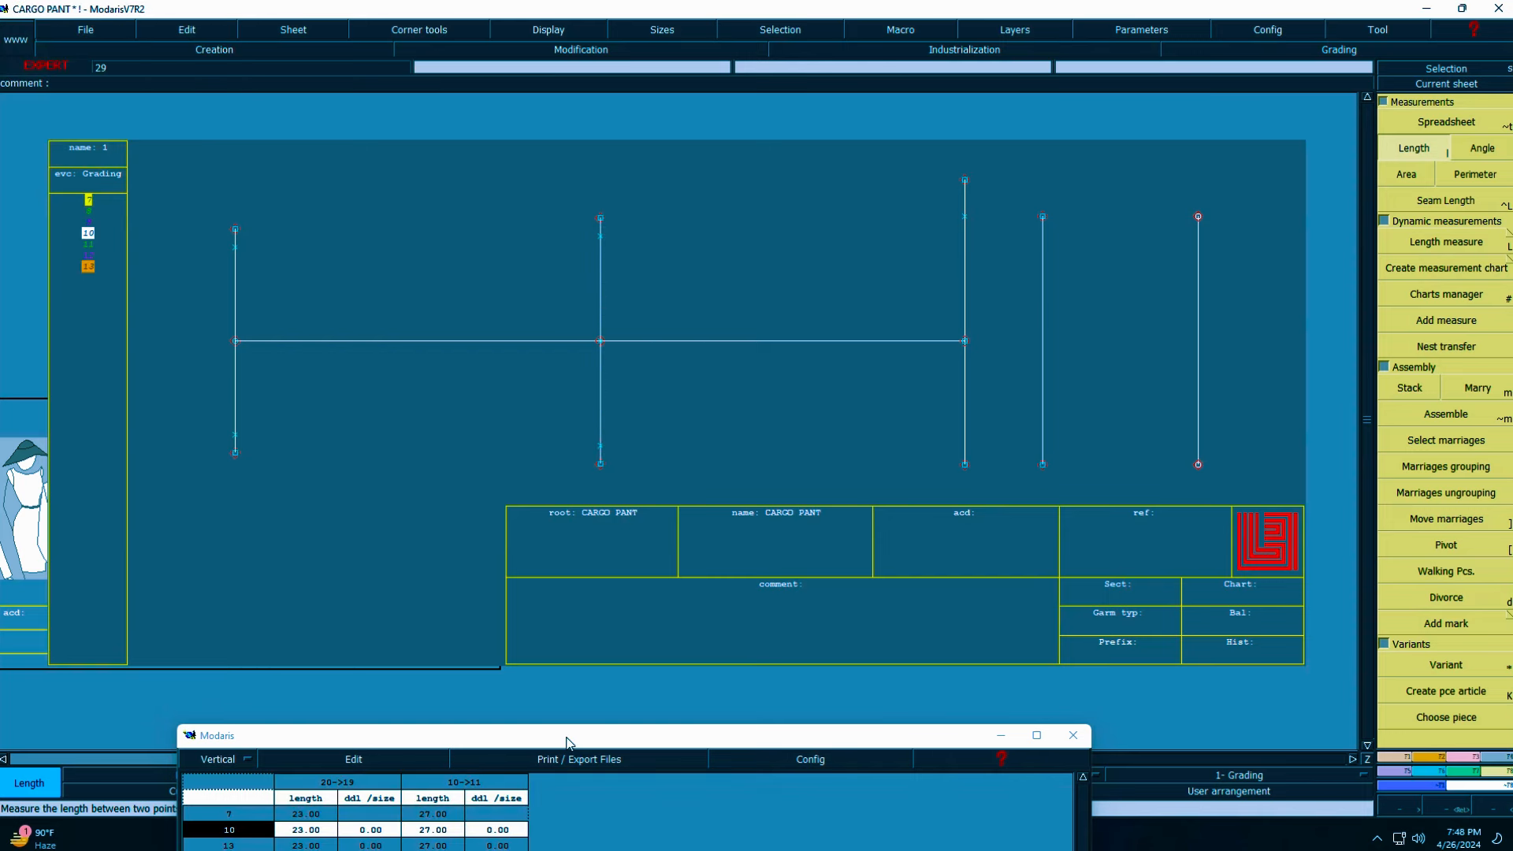
- Cumulate the two knee measurements in the spreadsheet, empty it and return to the pattern sheet
left_click_drag(520, 736, 512, 455)
left_click(394, 503)
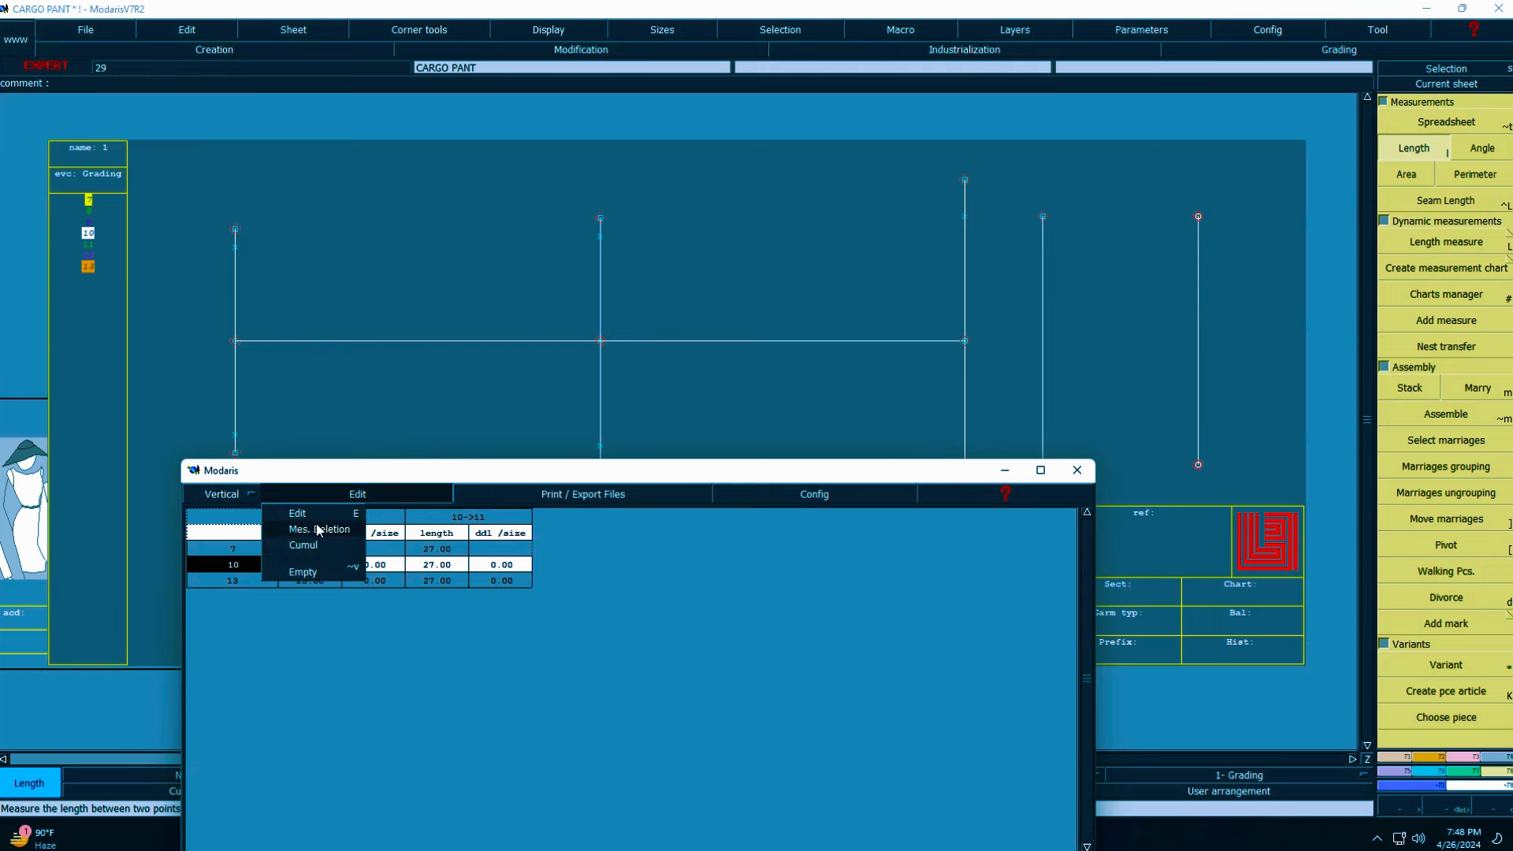
left_click(312, 551)
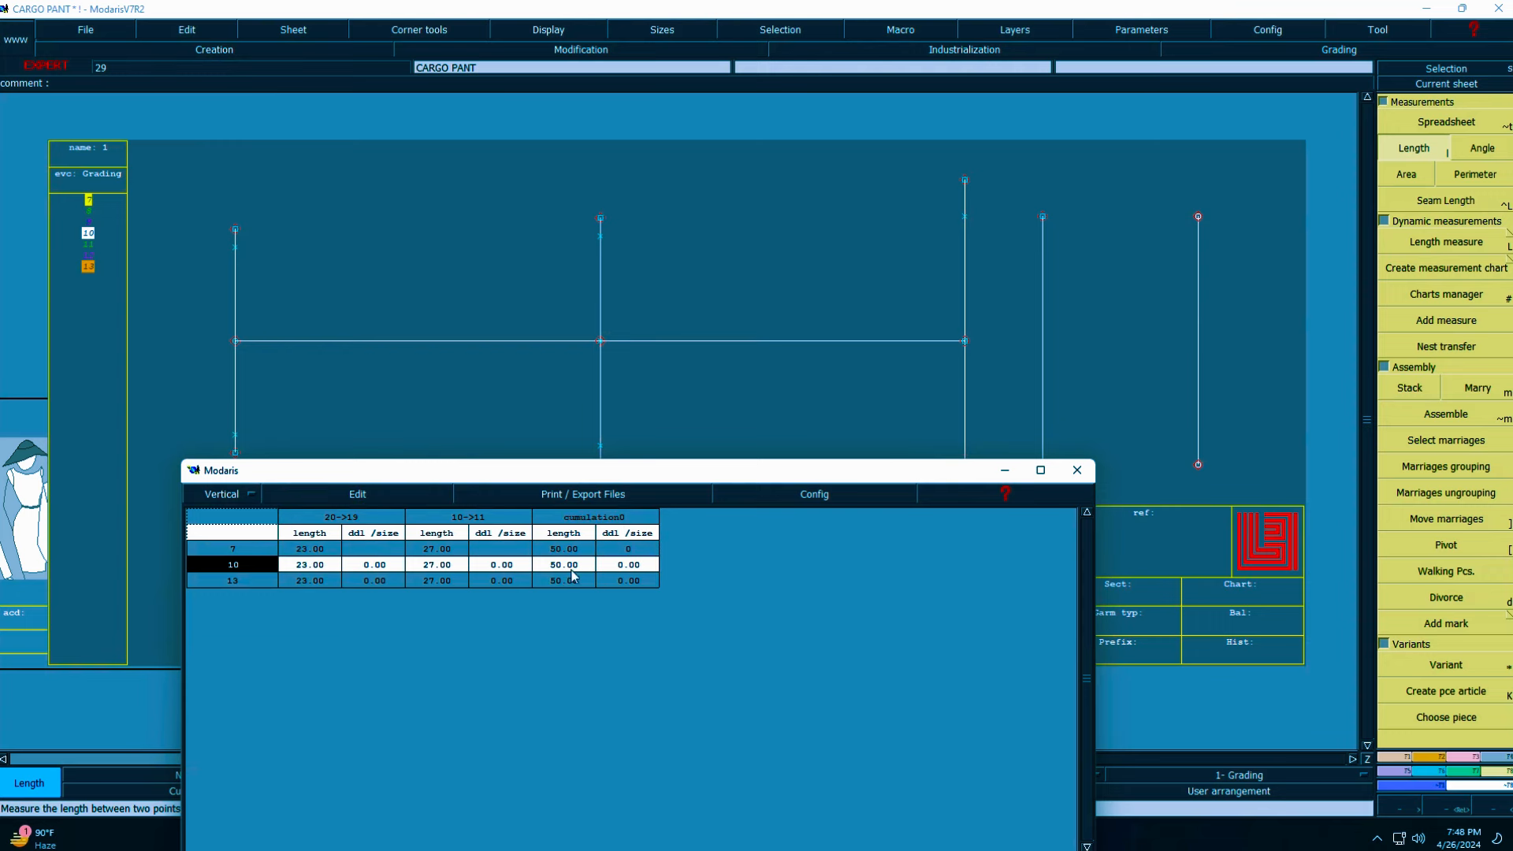
left_click(368, 502)
left_click(317, 578)
left_click_drag(642, 479, 643, 212)
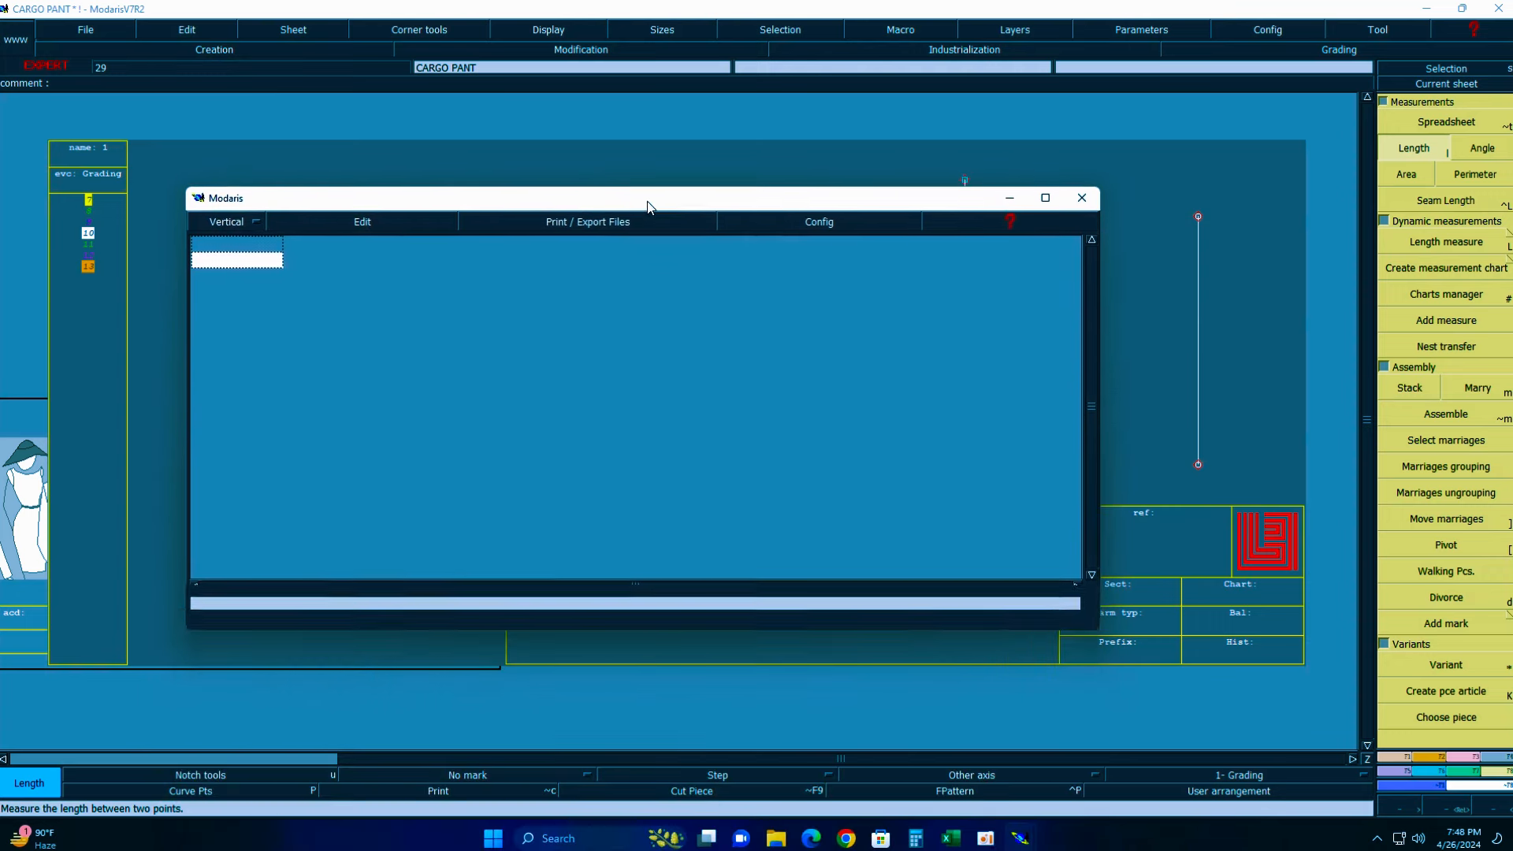
left_click(1270, 430)
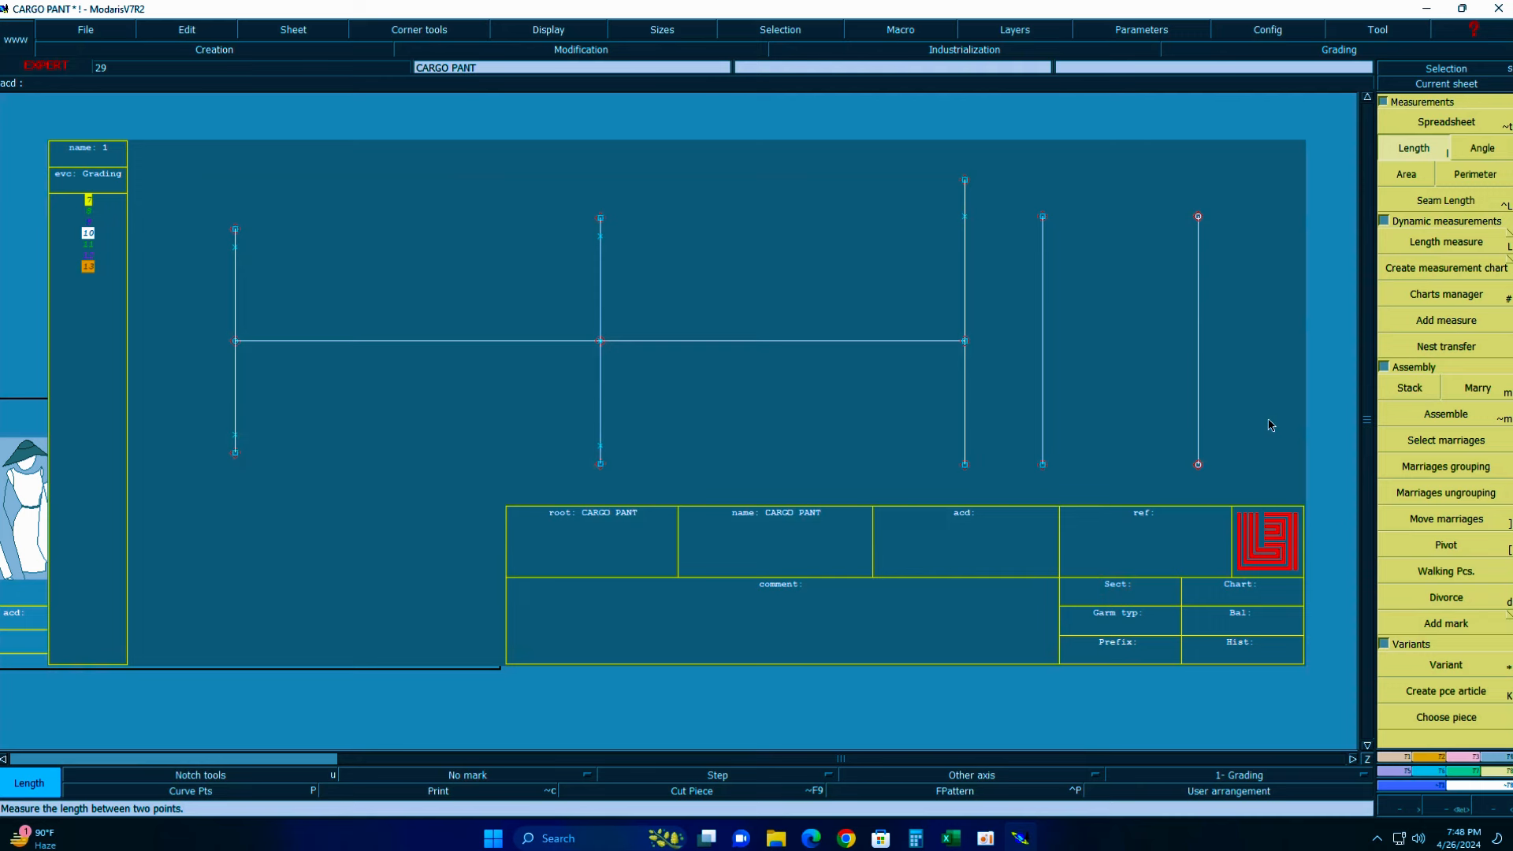
- Draw the inner and outer upper leg lines with Bezier, joining the matching upper points of the bottom and knee lines
key("Return")
left_click_drag(197, 159, 1309, 530)
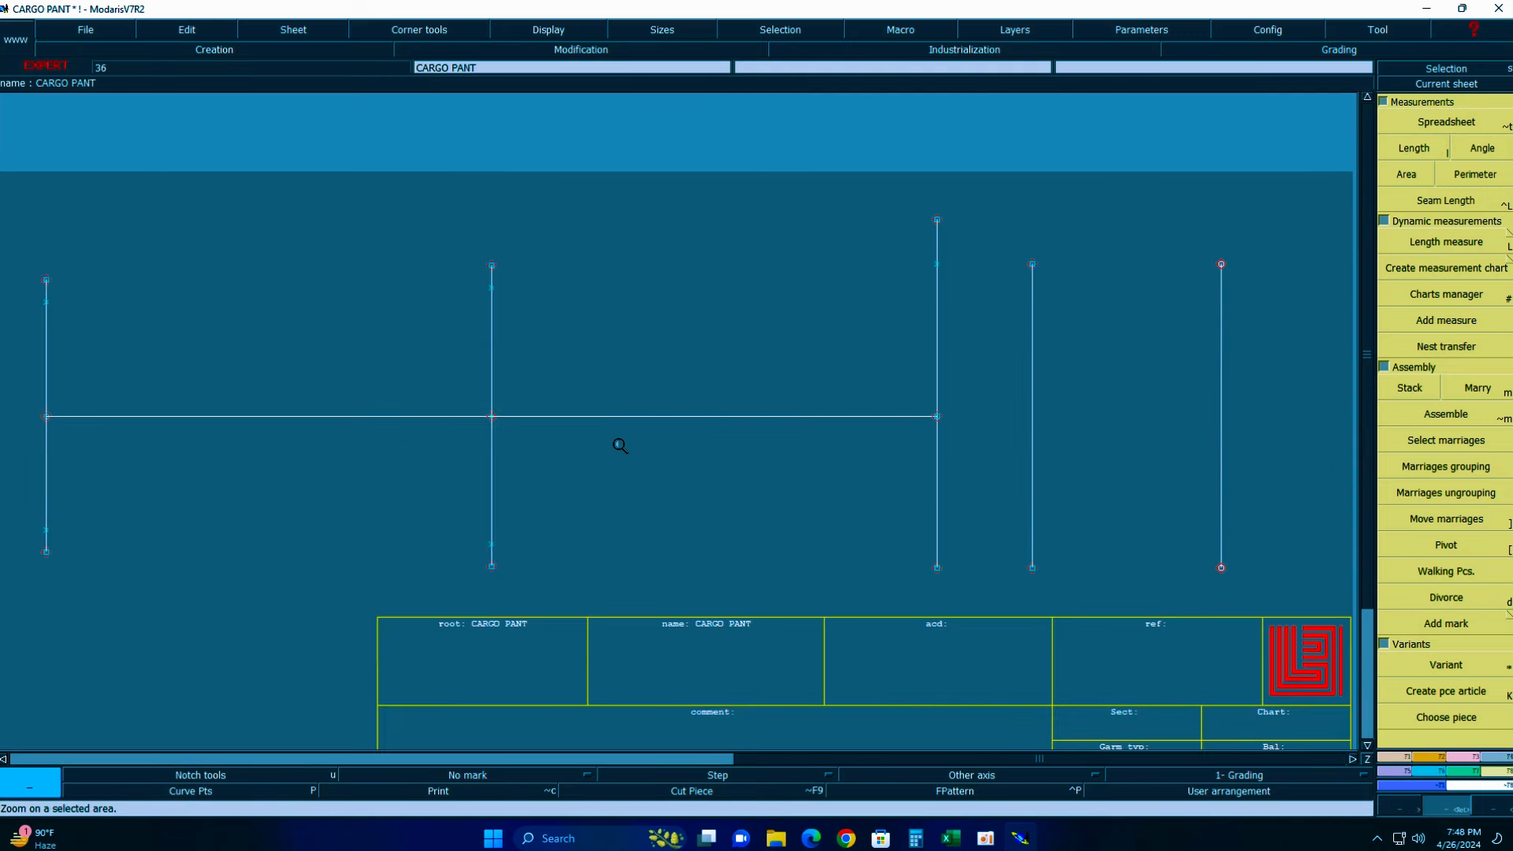
key("s")
key("b")
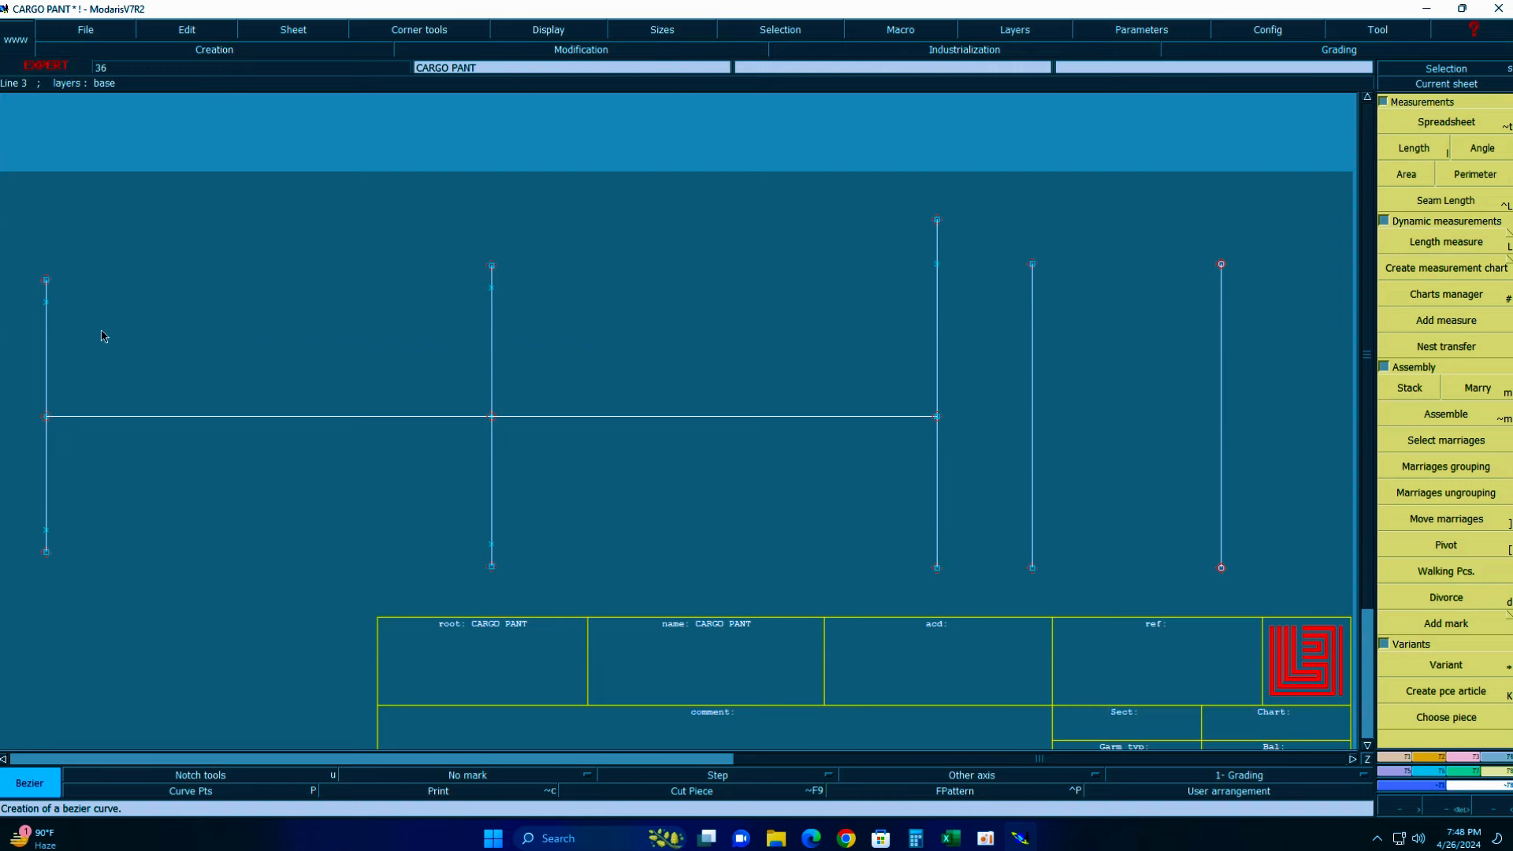
left_click(47, 305)
left_click(492, 288)
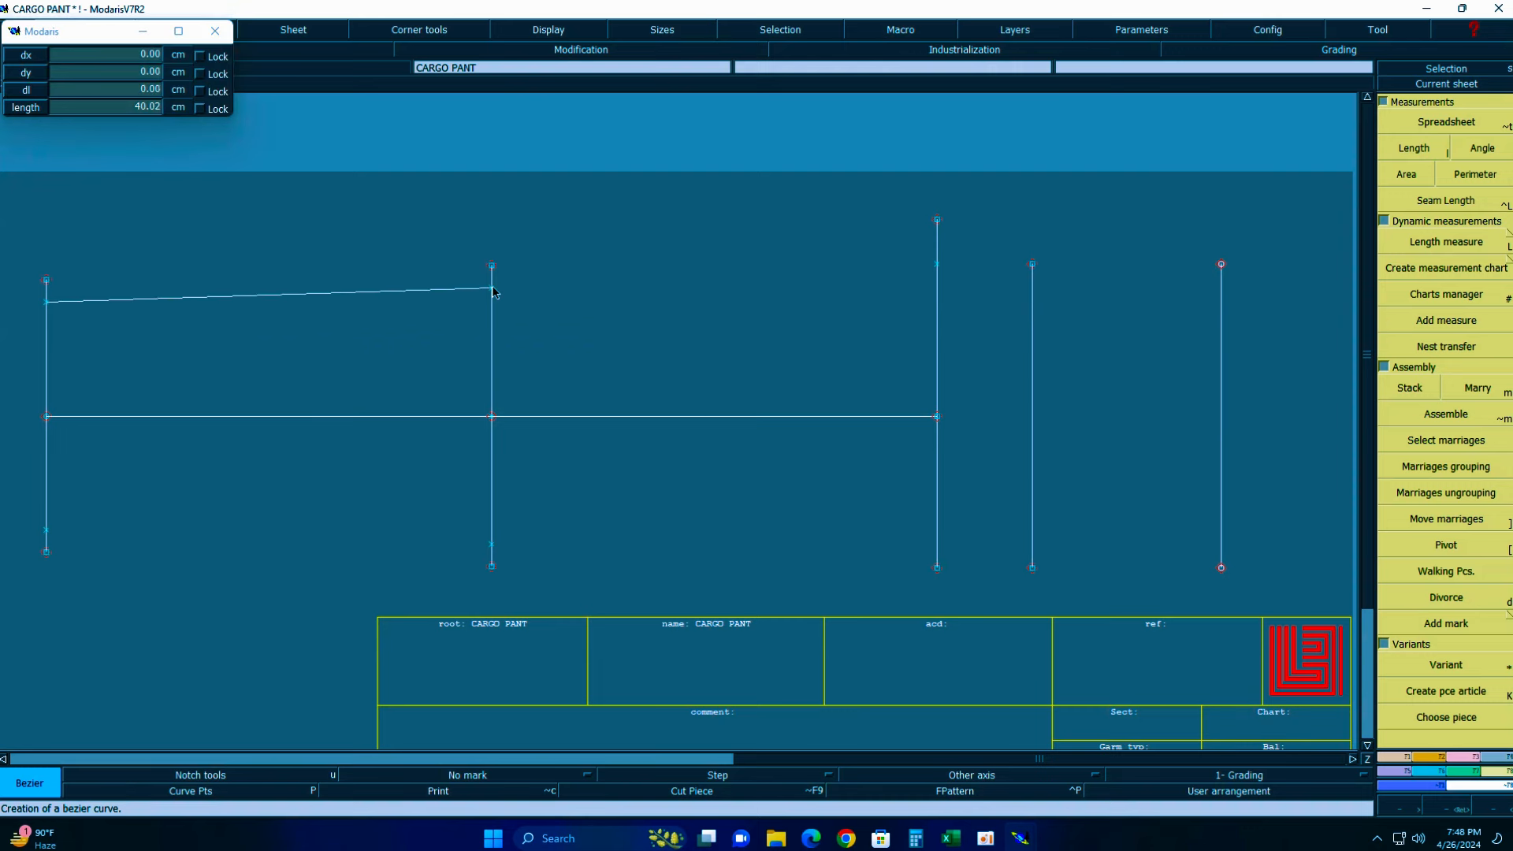
left_click(47, 280)
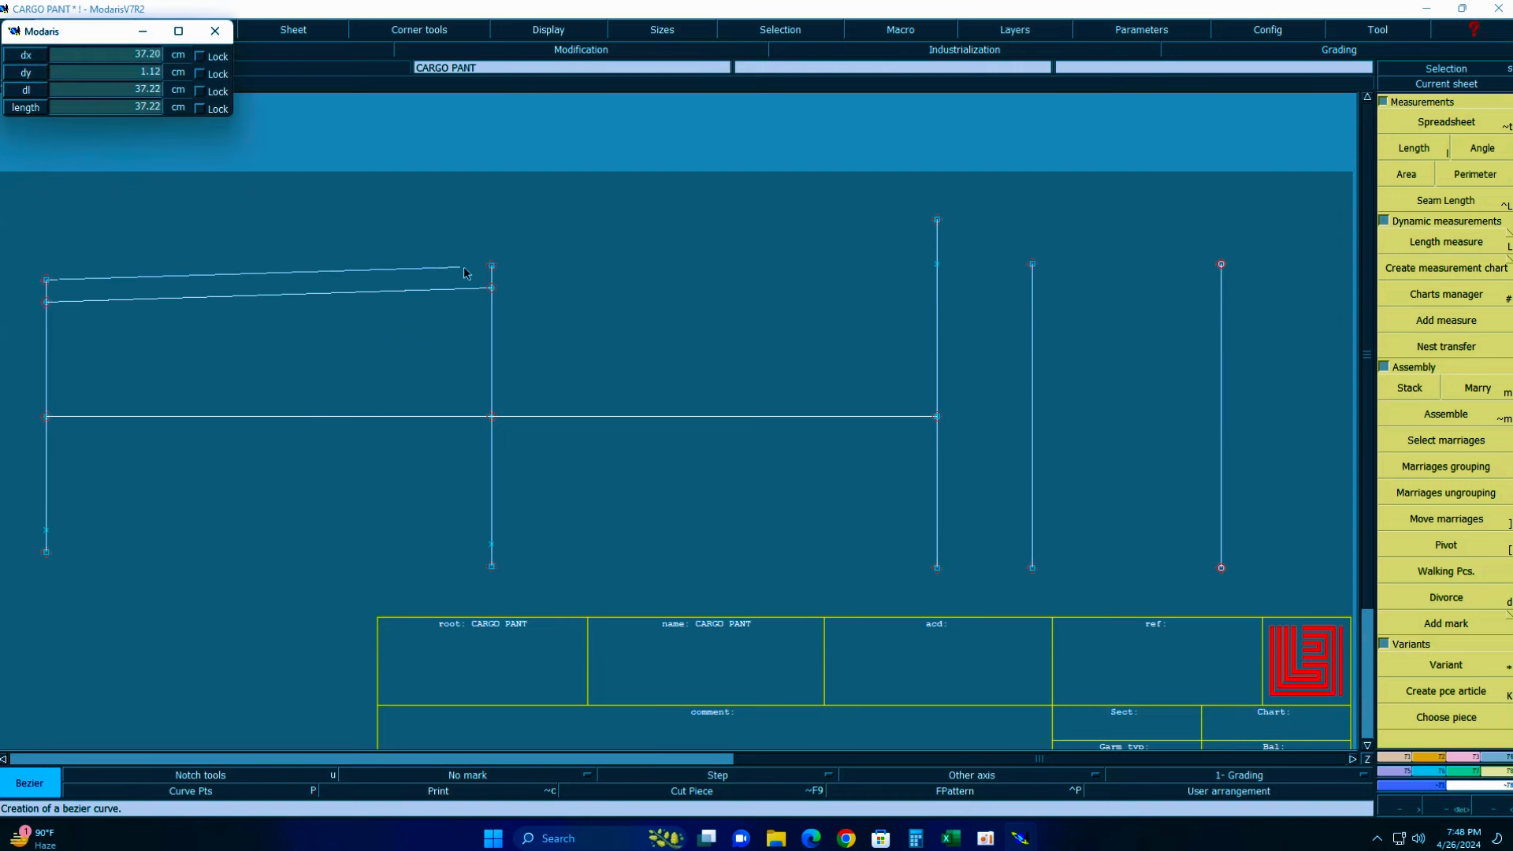
left_click(491, 267)
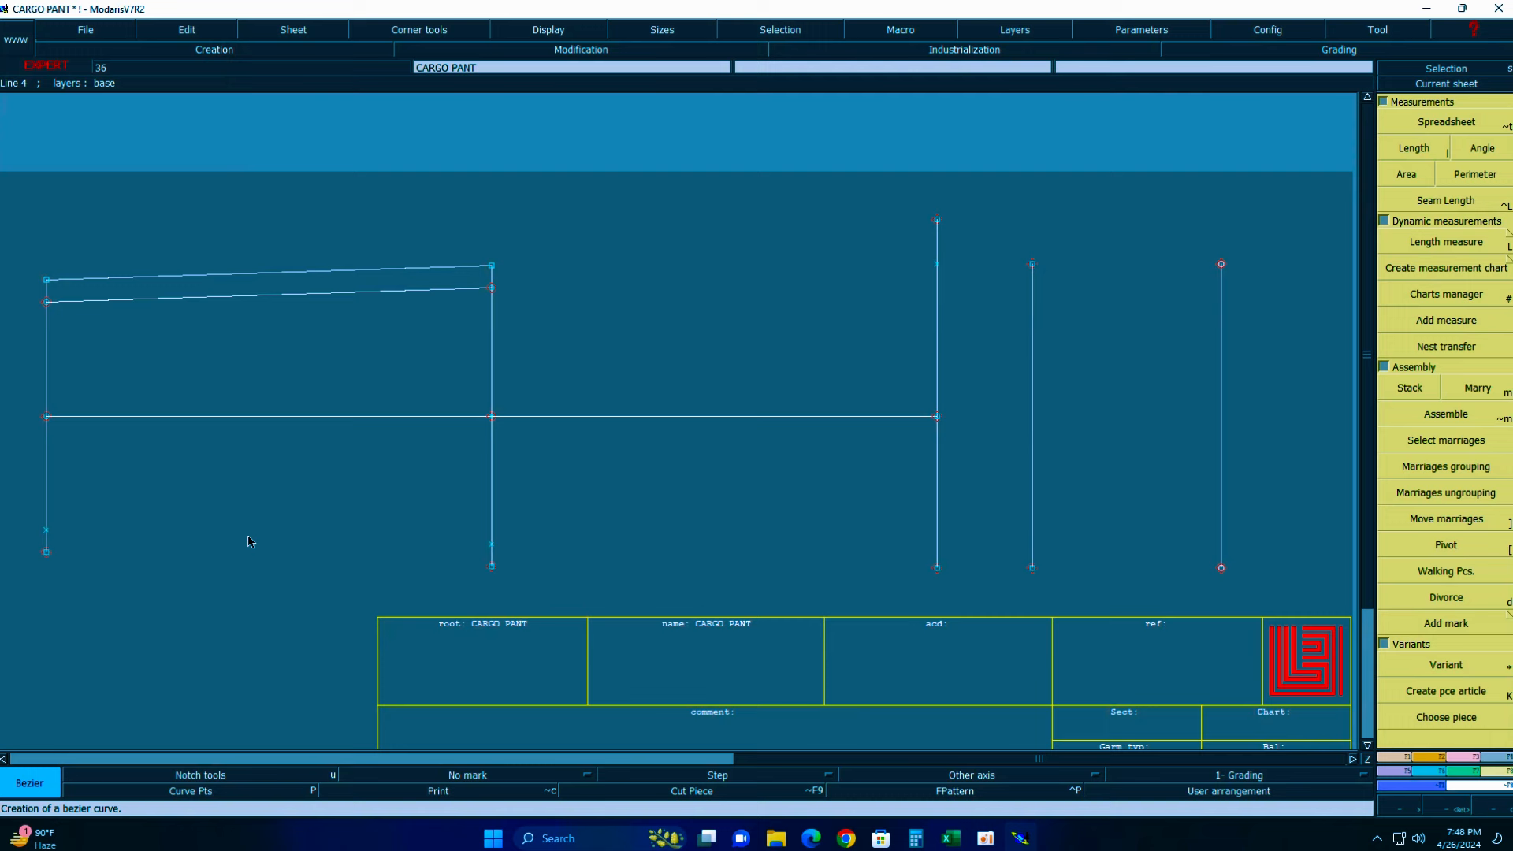
- Draw the inner and outer lower leg lines with Bezier, joining the matching lower points of the bottom and knee lines
left_click(46, 530)
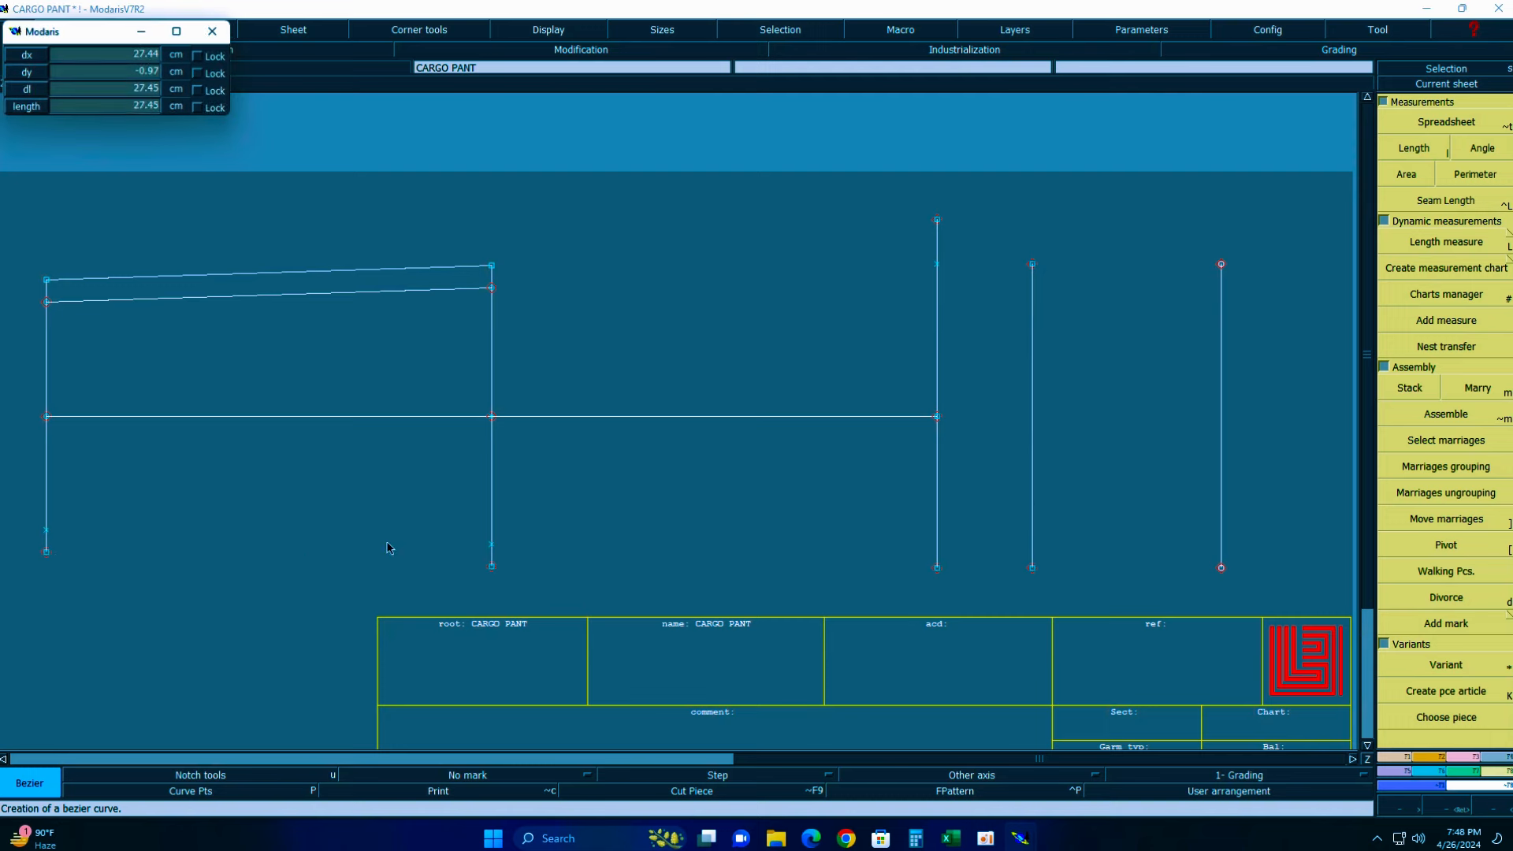
left_click(492, 546)
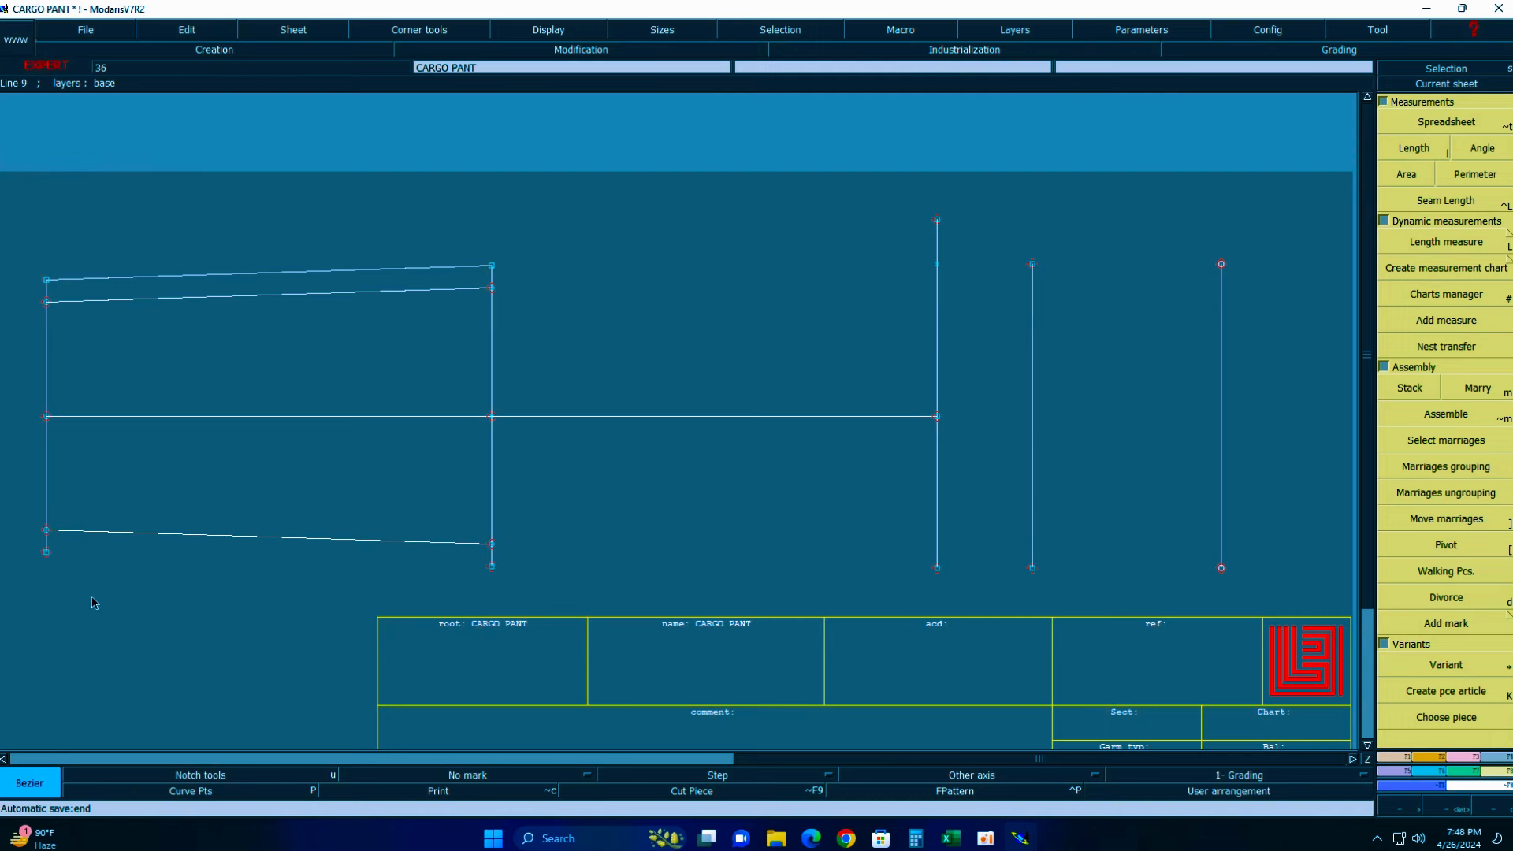
left_click(46, 552)
left_click(492, 566)
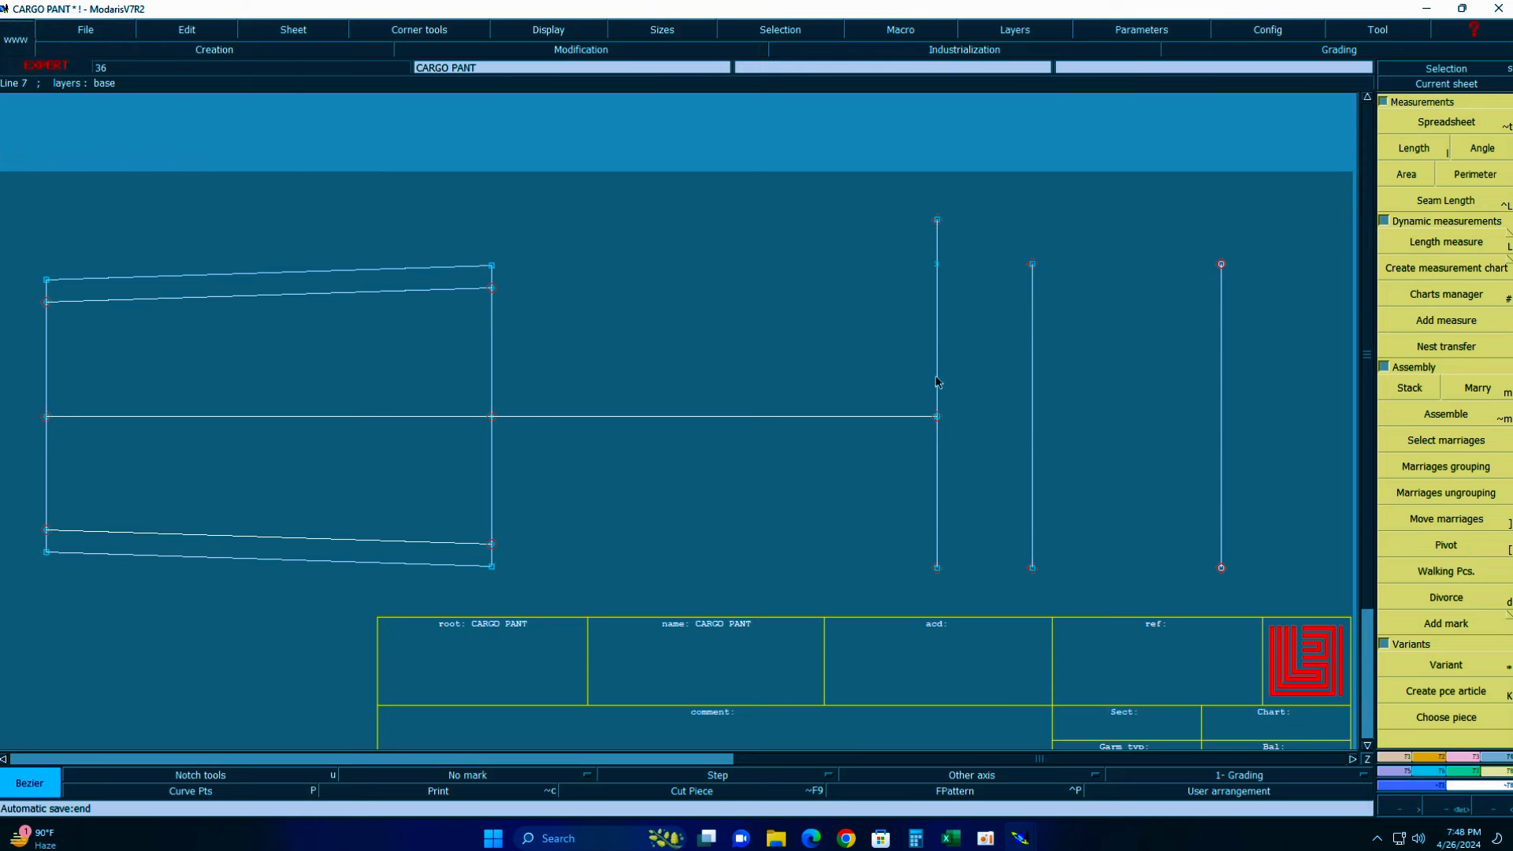
- Create a parallel of the crotch line about 1 cm from it, on the side facing the knee line
key("a")
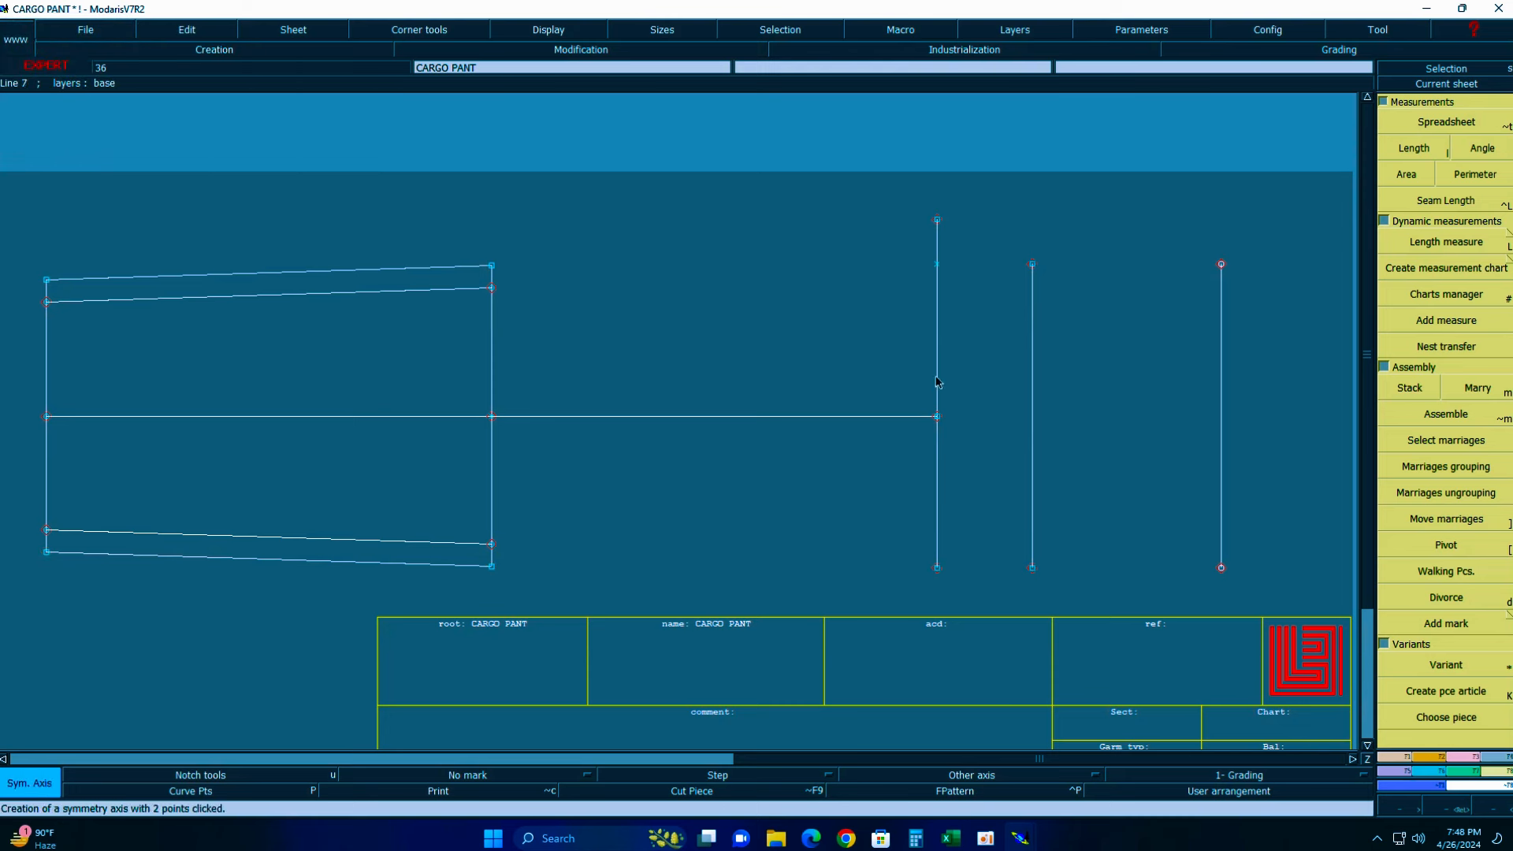
key("p")
left_click(937, 383)
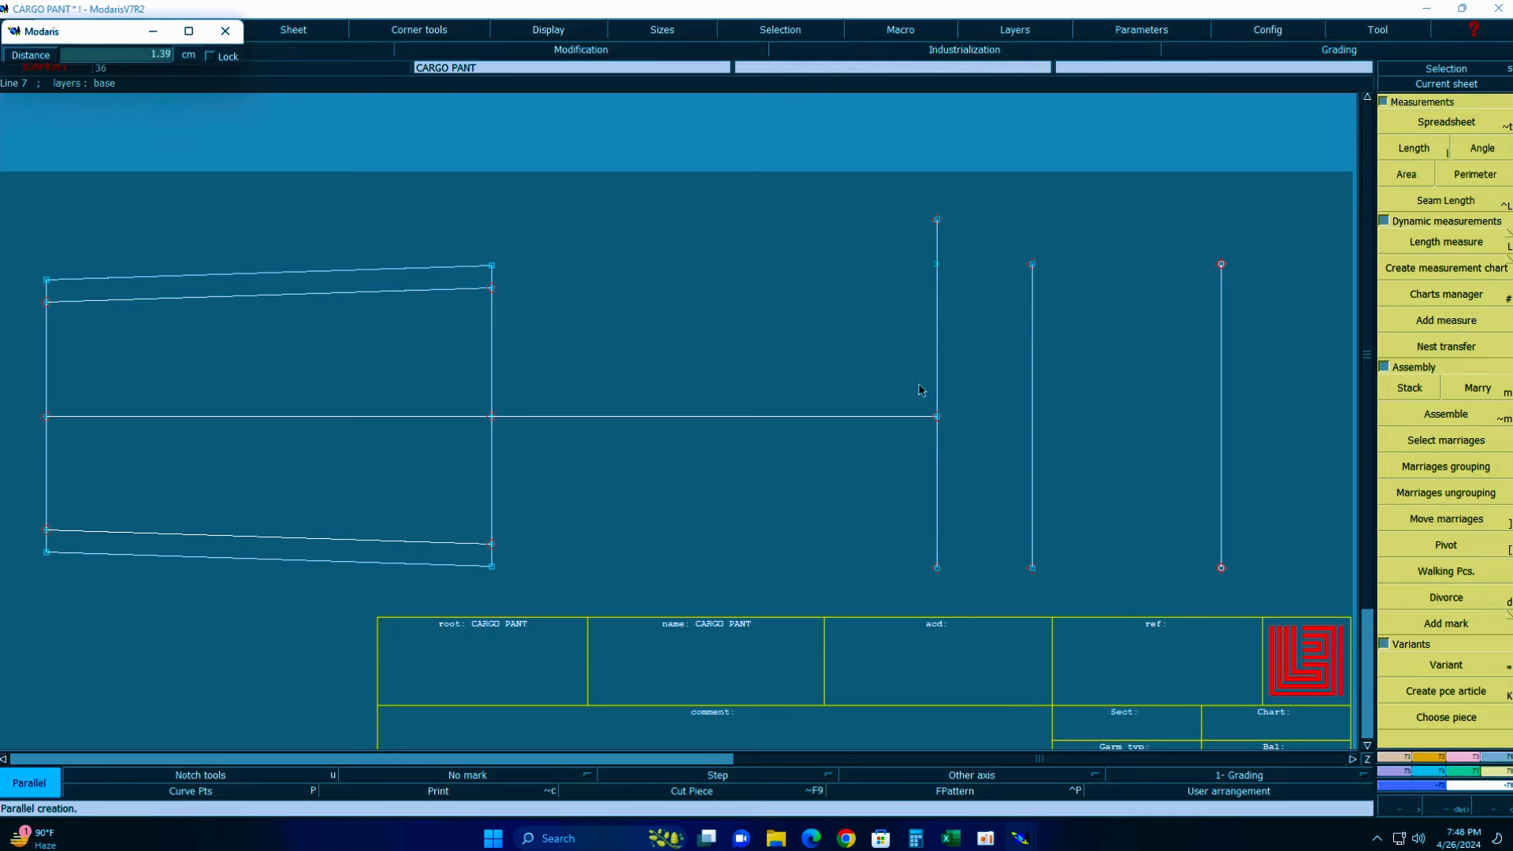
type("40.00")
type("1")
key("Return")
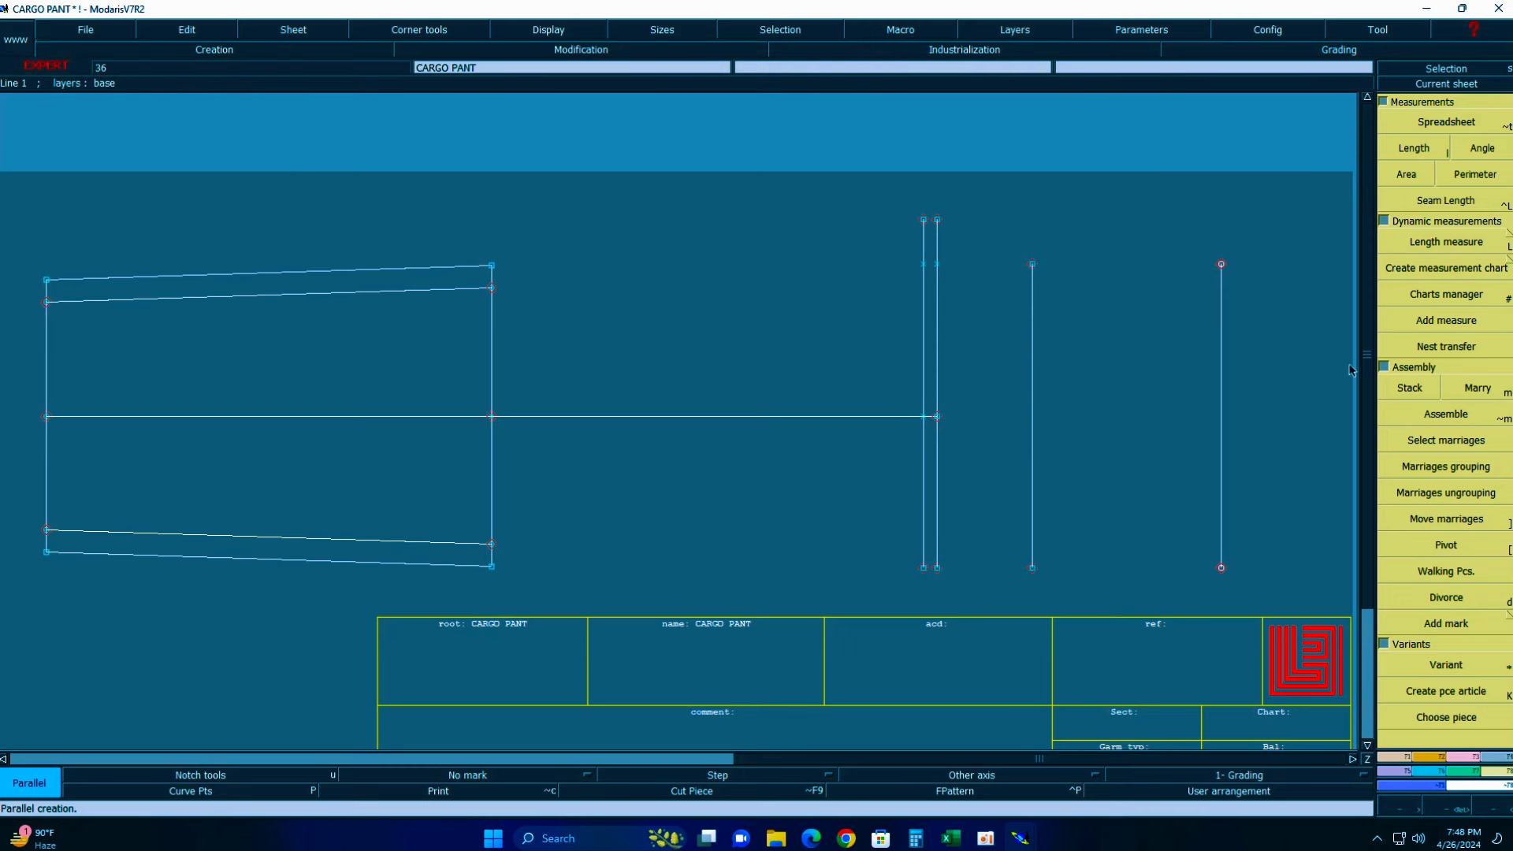
- Lengthen the new parallel line by 2 cm at its lower end and delete the leftover former end point
key("Return")
left_click_drag(355, 167, 1330, 611)
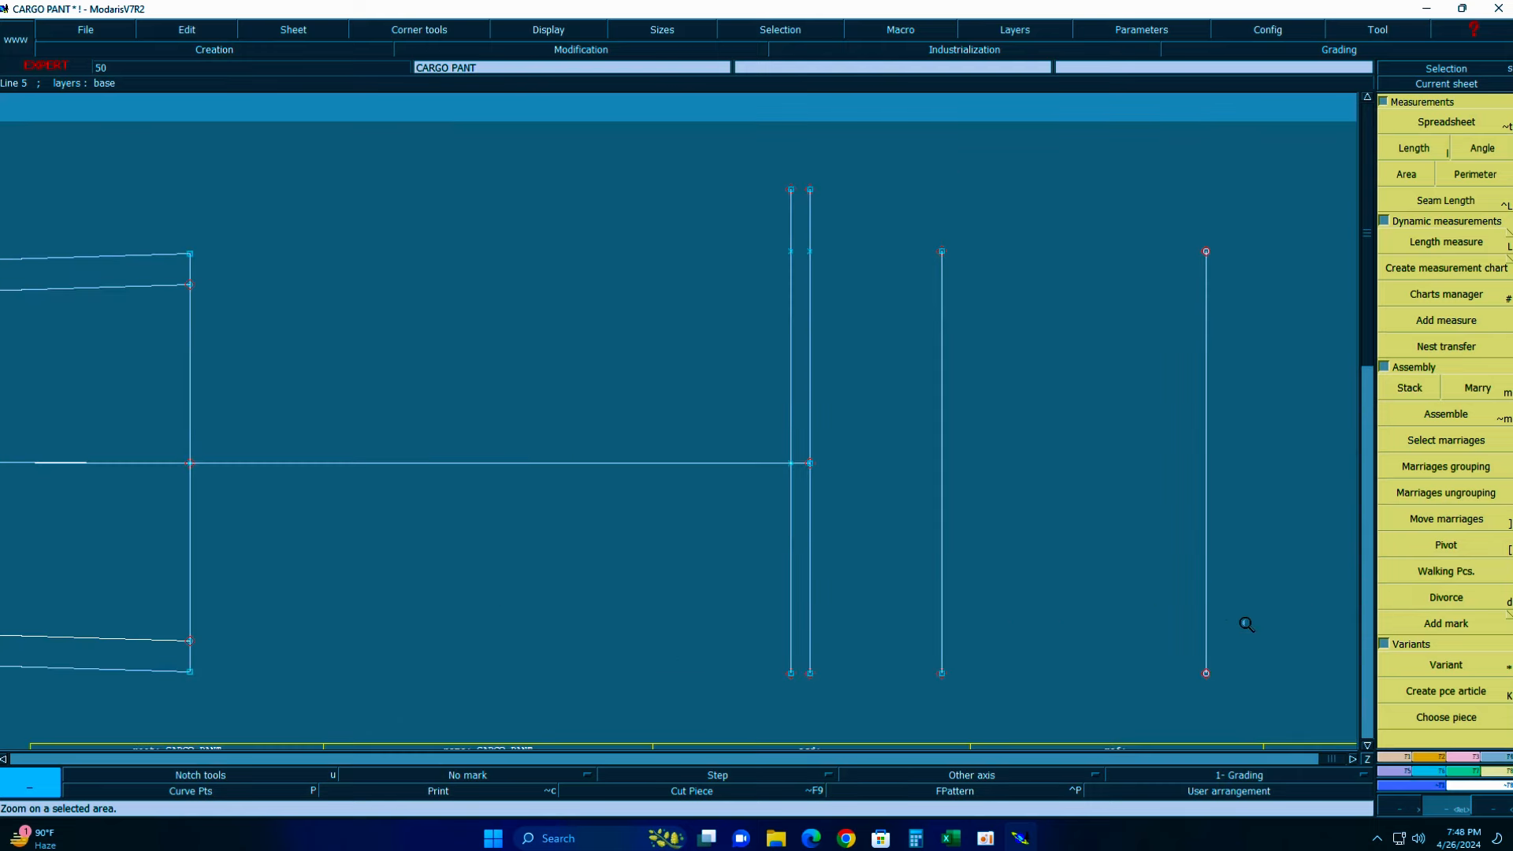
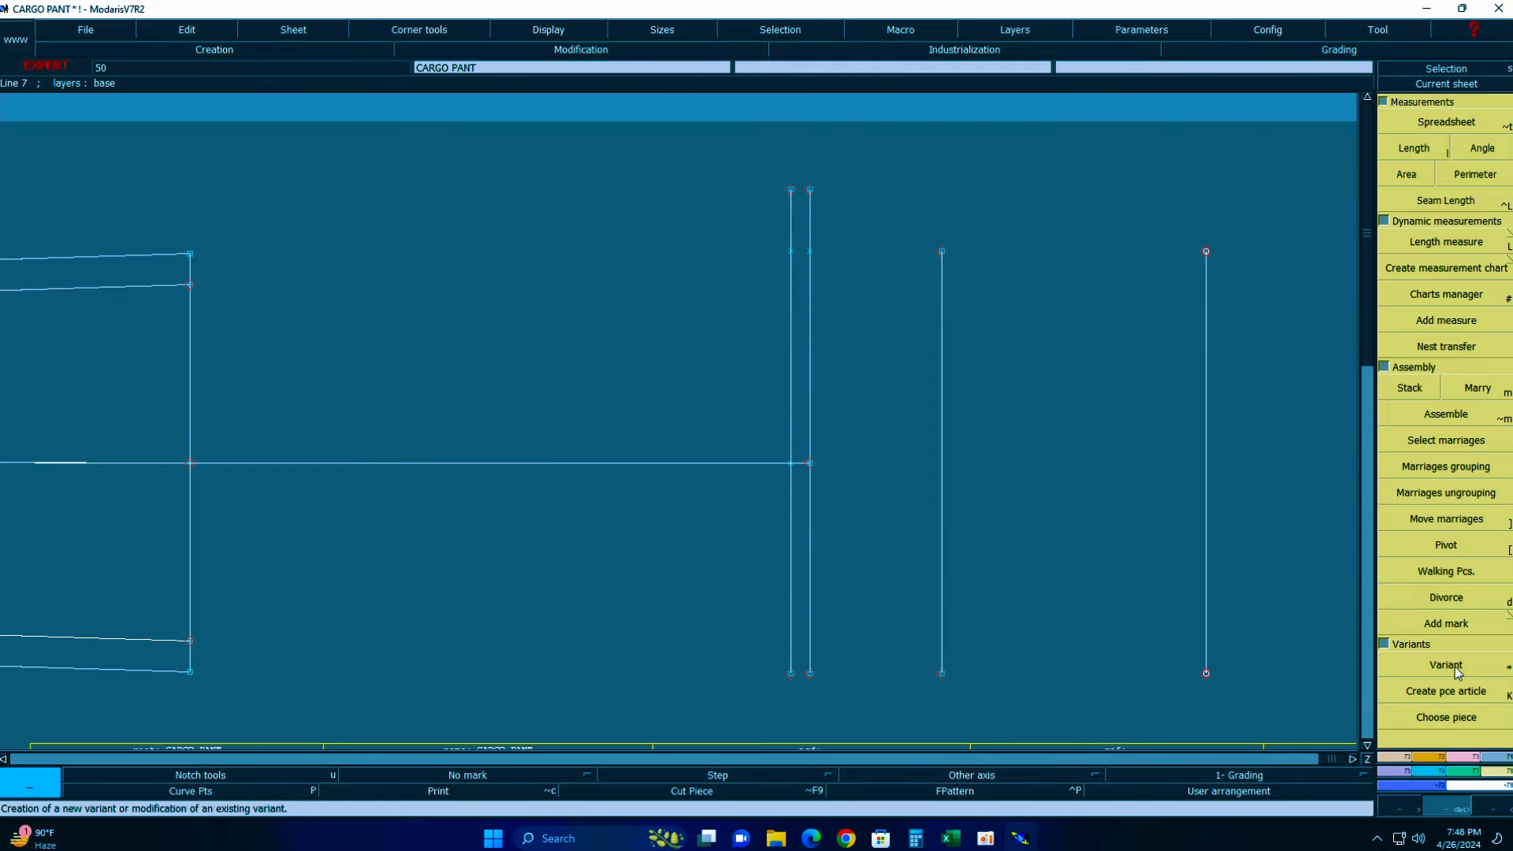
left_click(1468, 757)
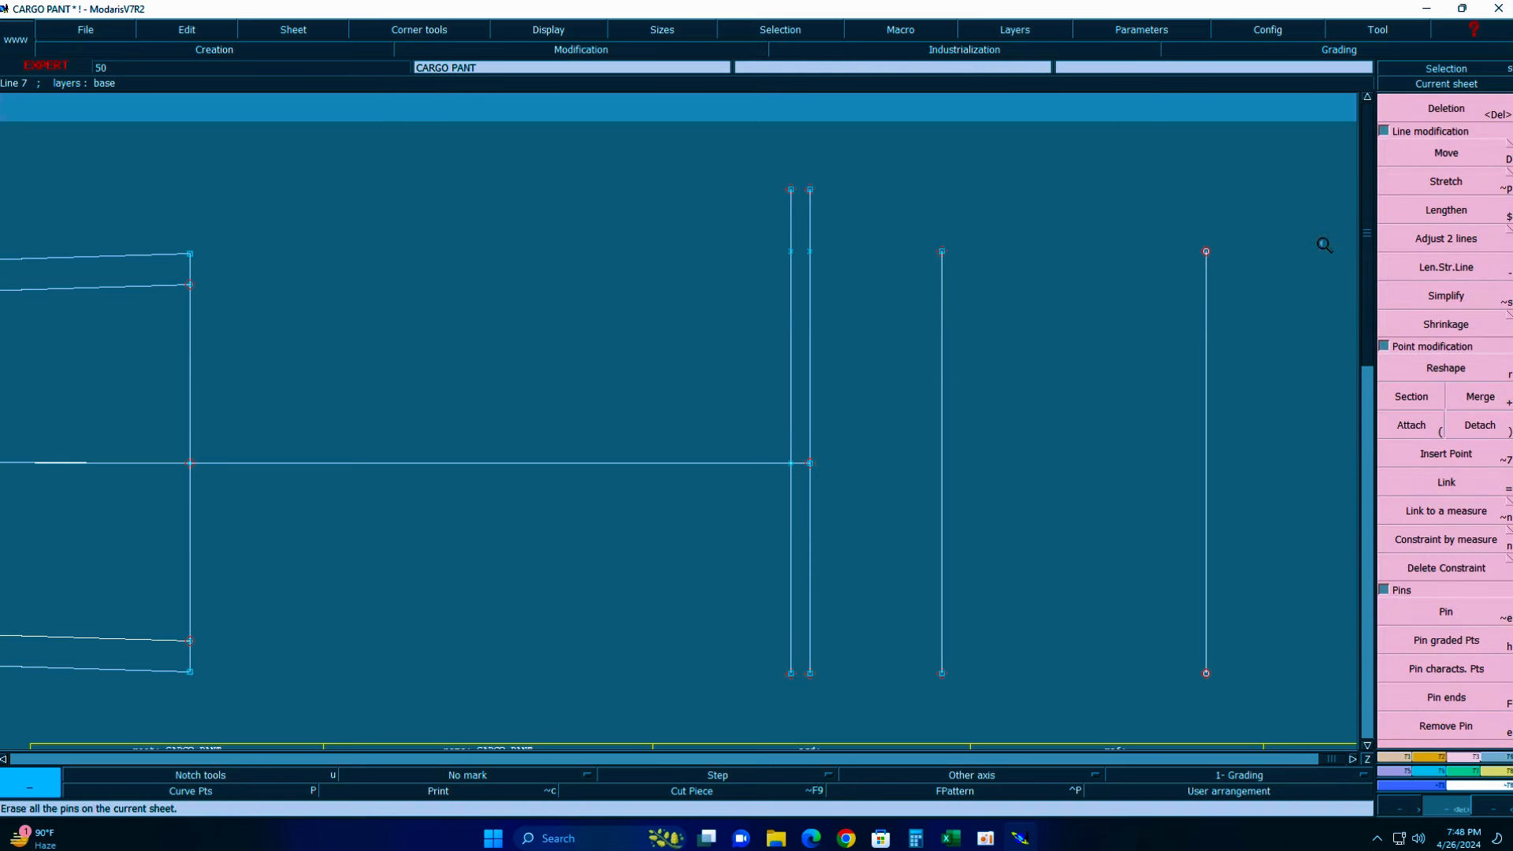
left_click(1452, 264)
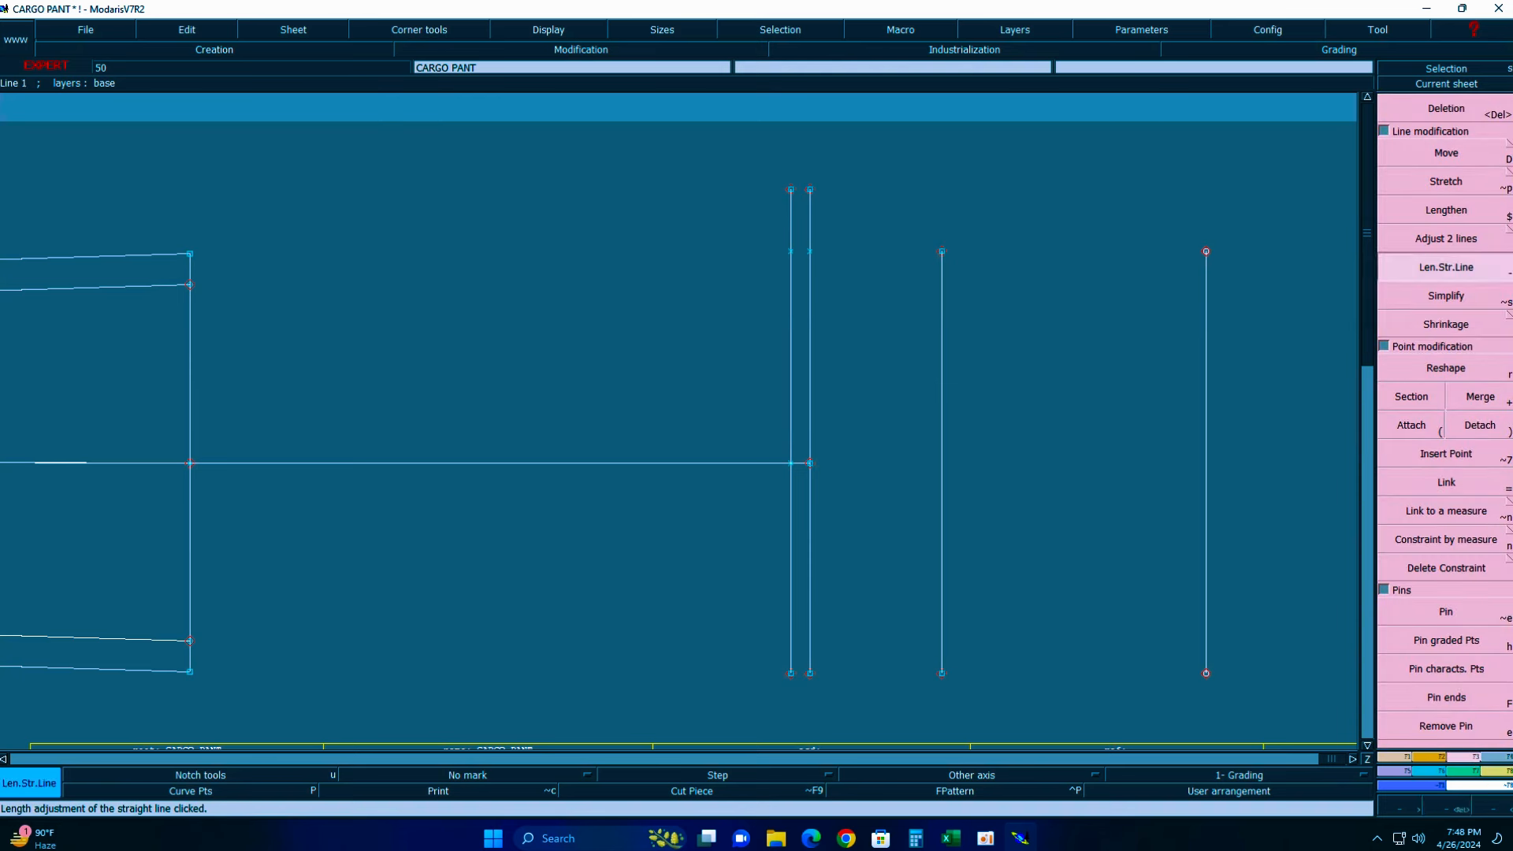
left_click(791, 647)
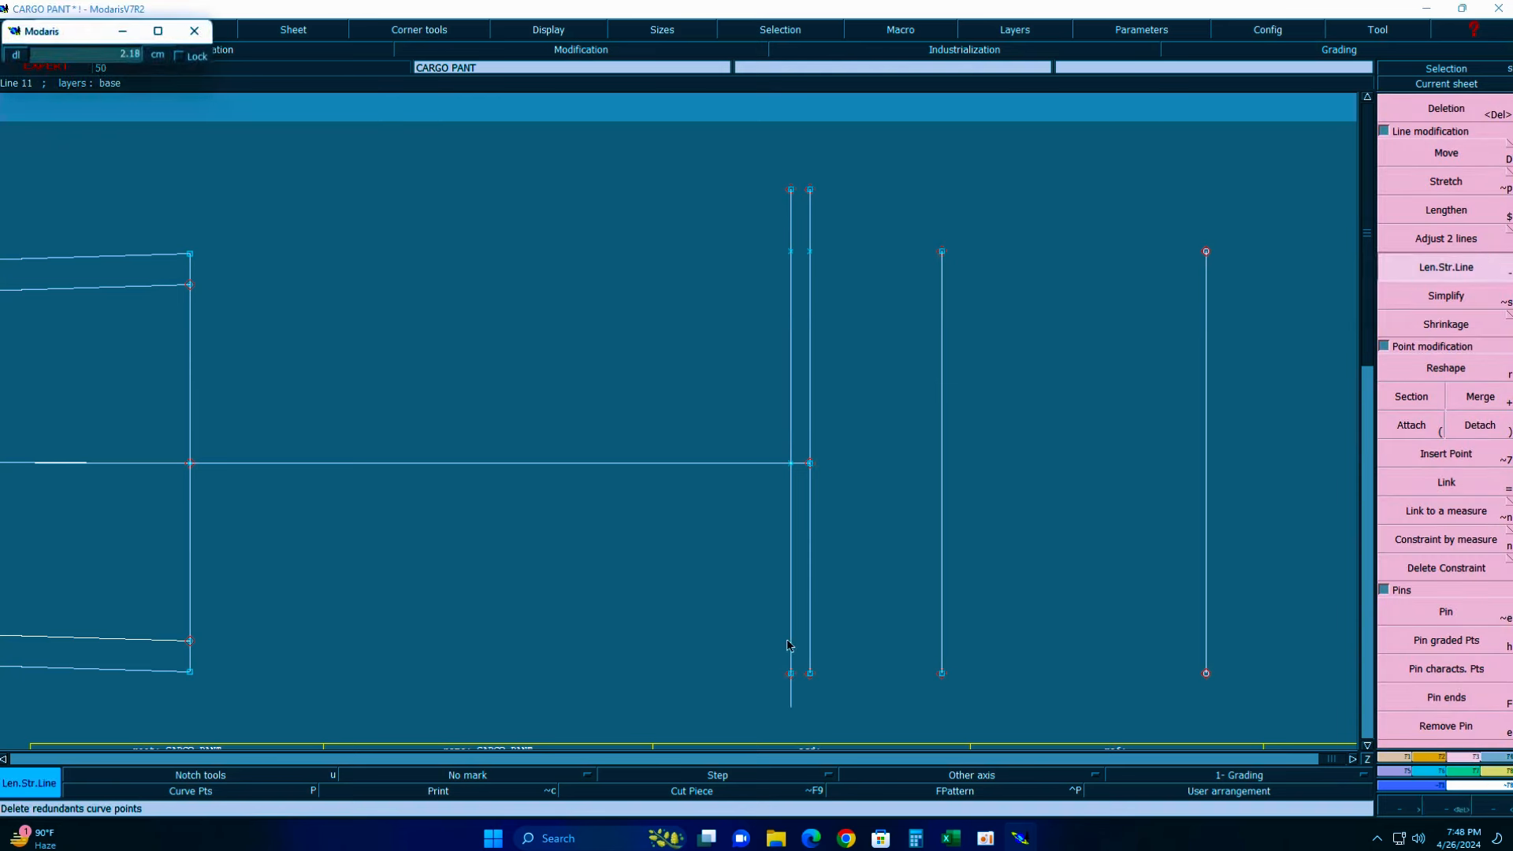
type("2")
key("Return")
key("Delete")
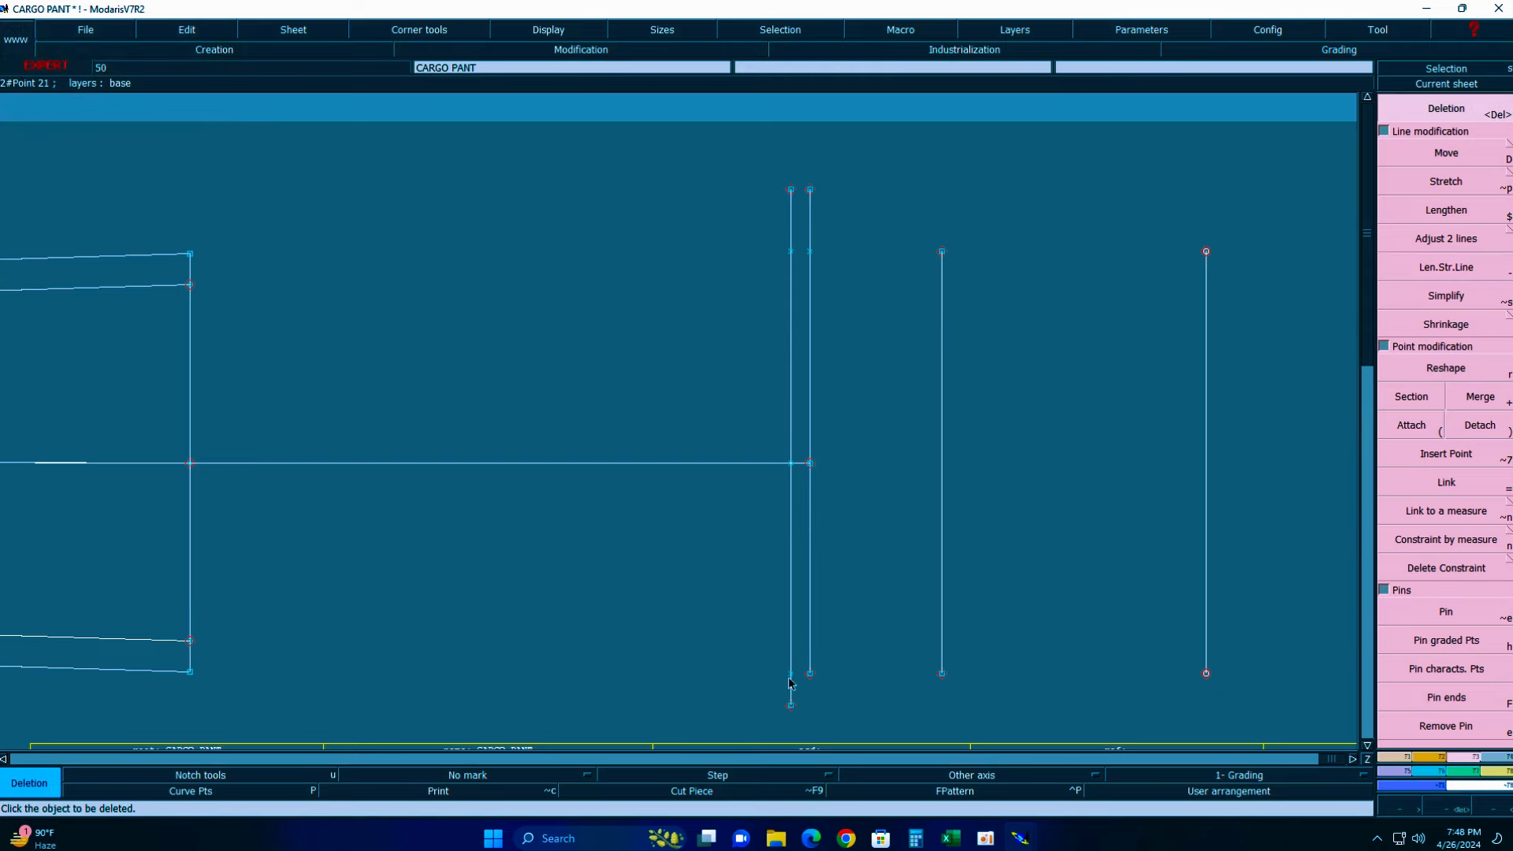
- Check the thigh values in the Excel size chart, and open the measurement spreadsheet in Modaris, placed clear of the pattern lines
left_click(950, 837)
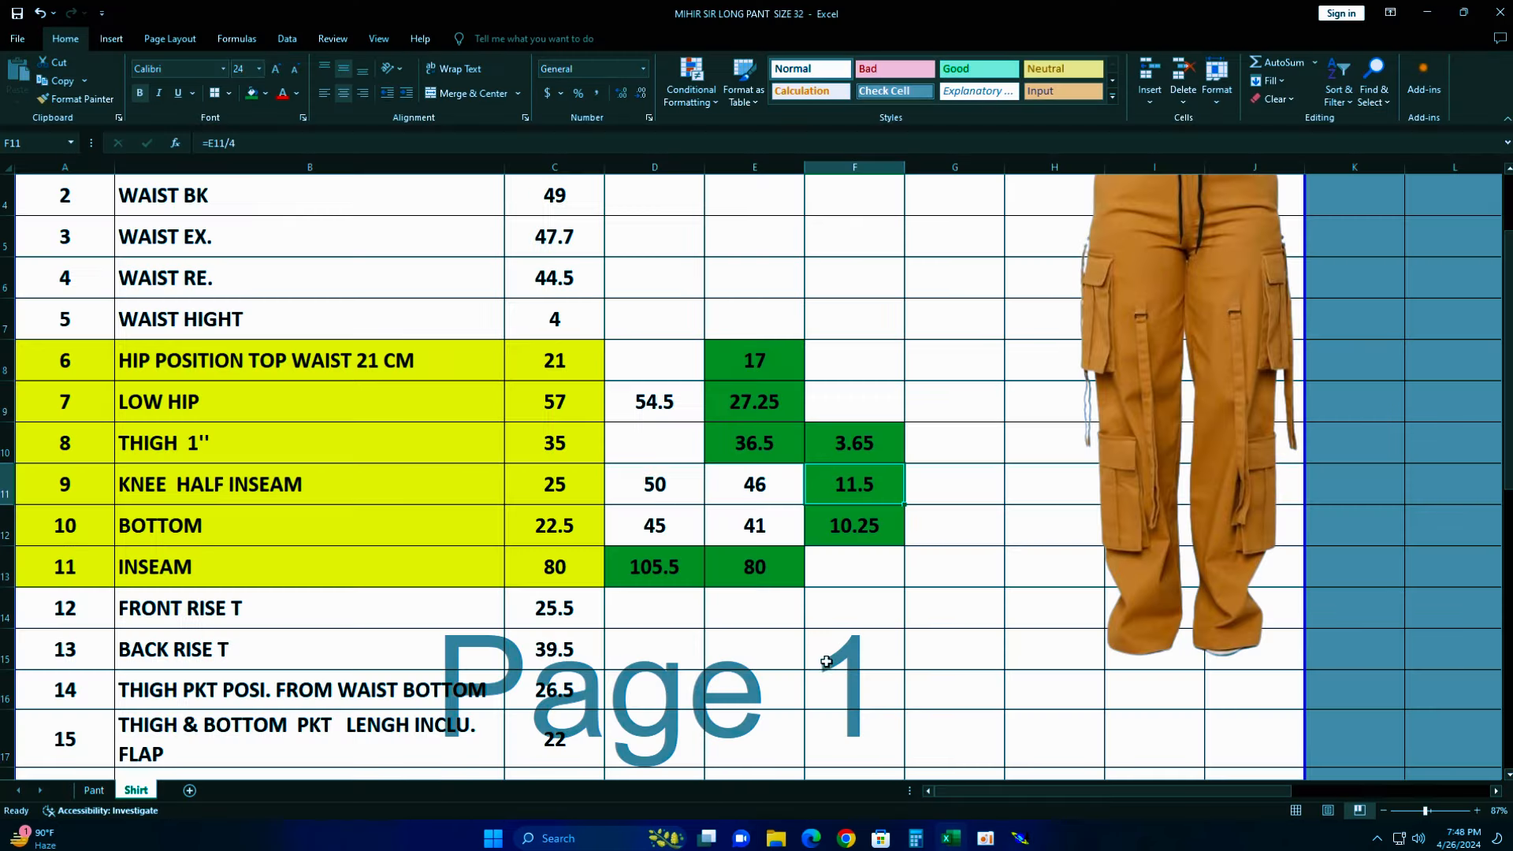
left_click(1427, 12)
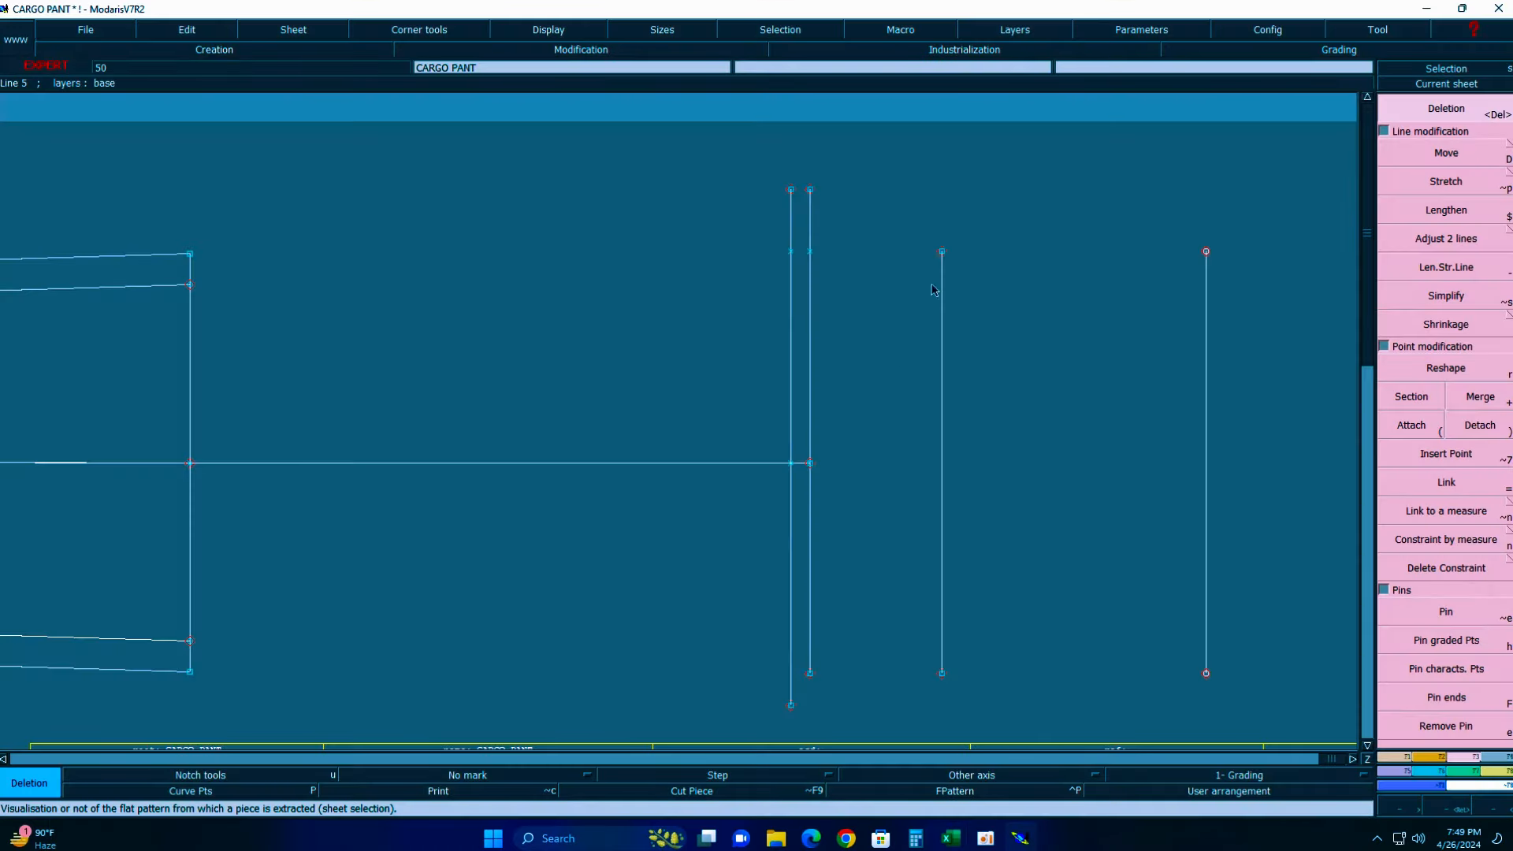
left_click(964, 49)
left_click(1447, 121)
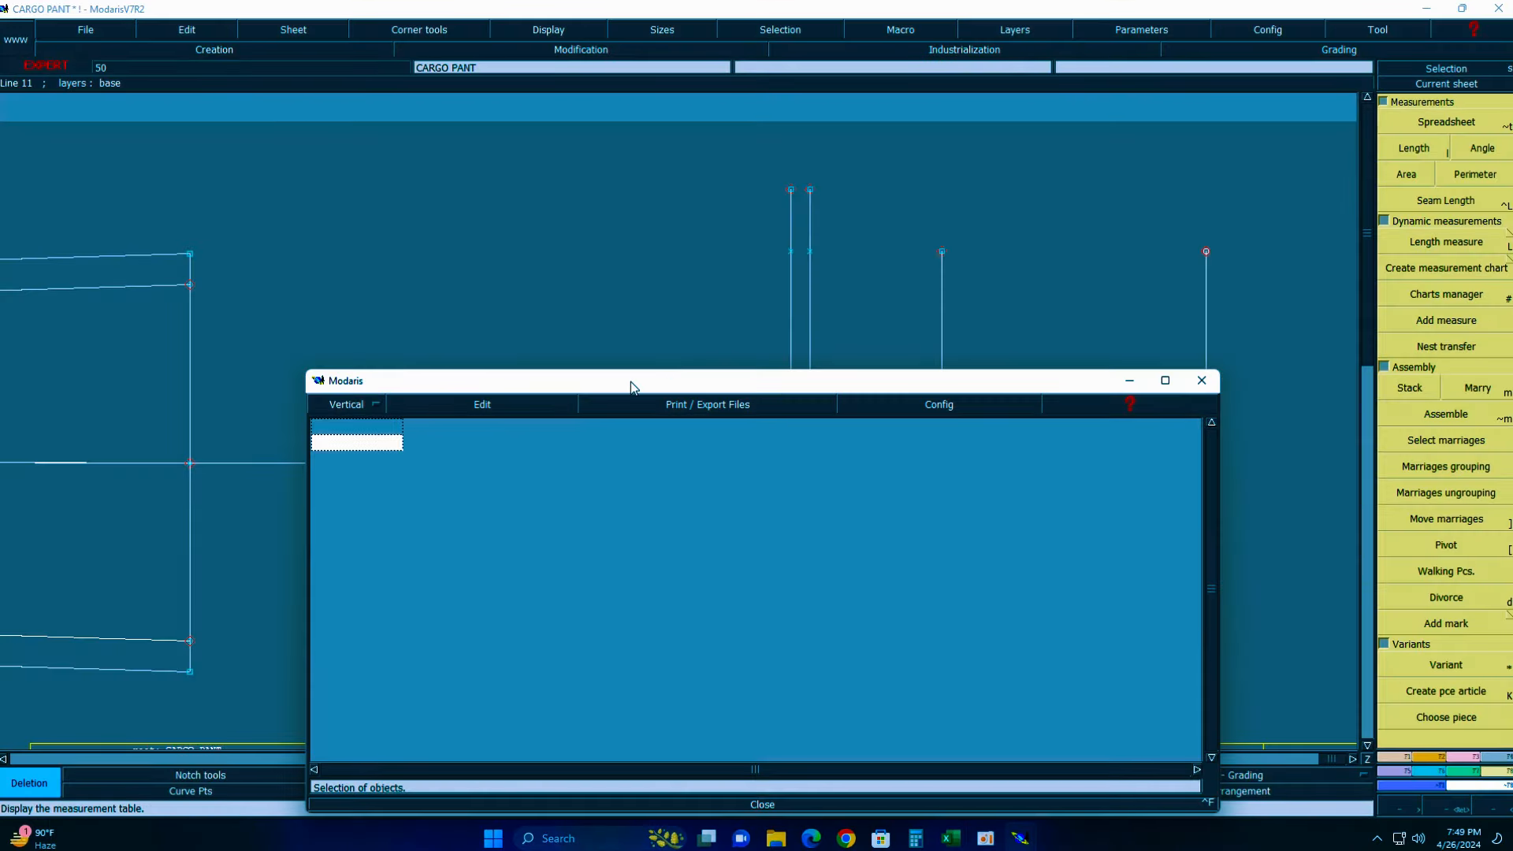
left_click_drag(631, 381, 464, 732)
left_click(1454, 246)
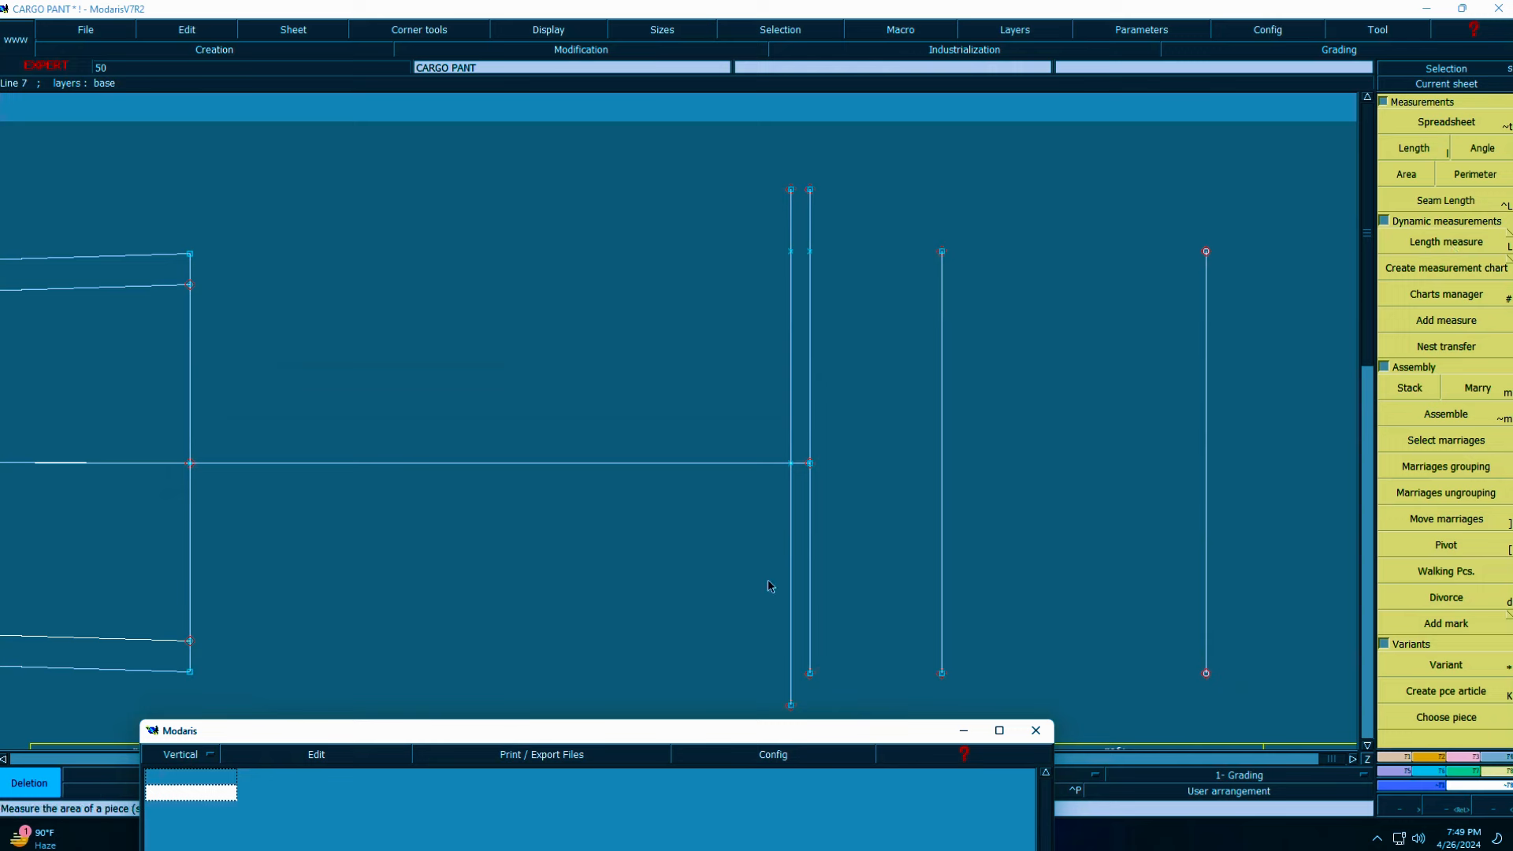
left_click_drag(659, 733, 656, 787)
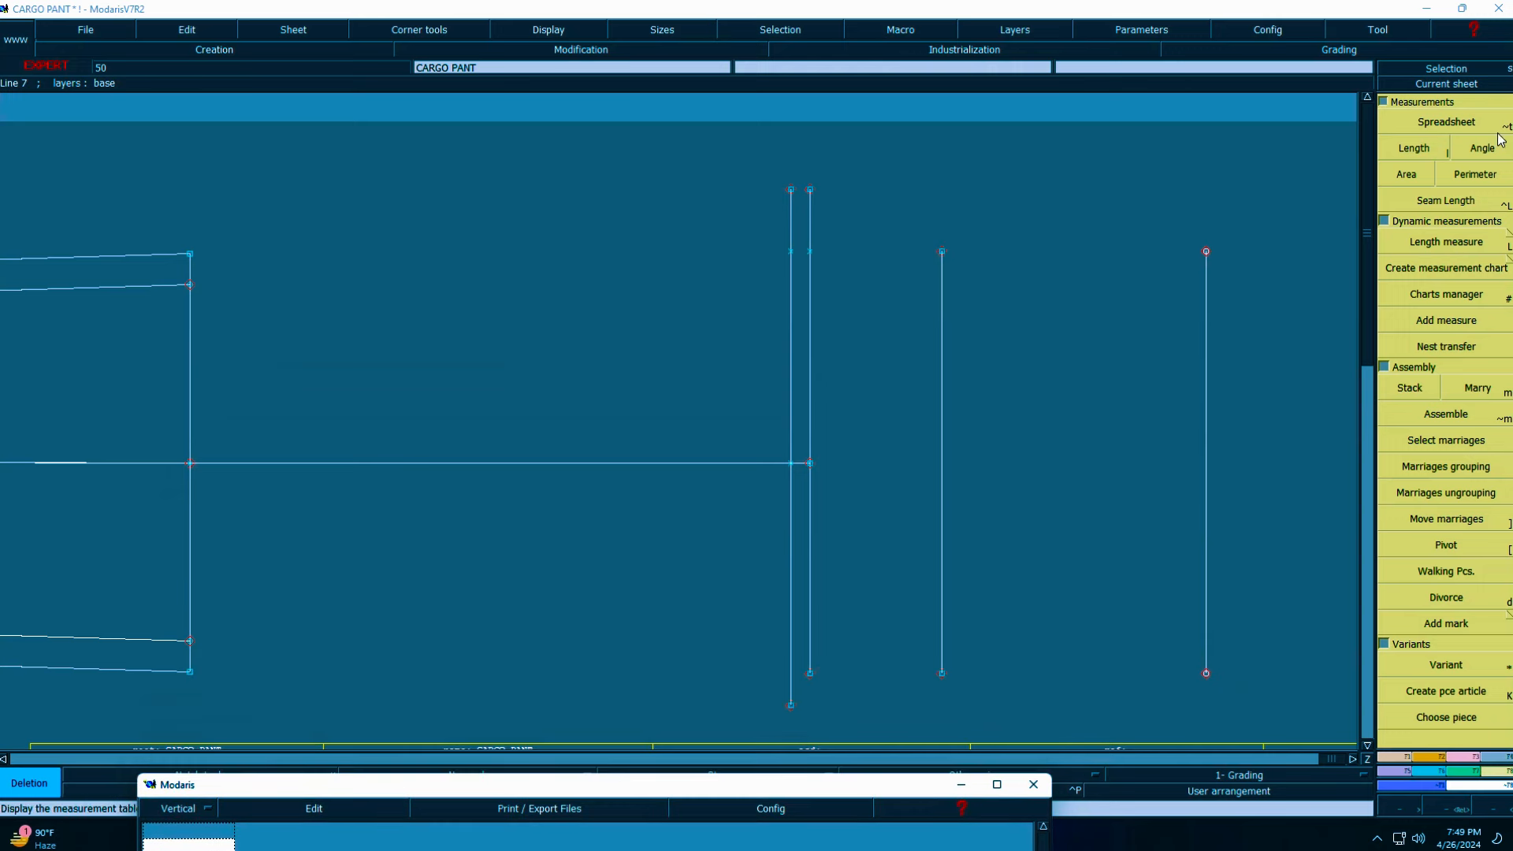
- Measure the lengths of the crotch line and its parallel thigh line between their upper and lower ends
left_click(1414, 148)
left_click(810, 674)
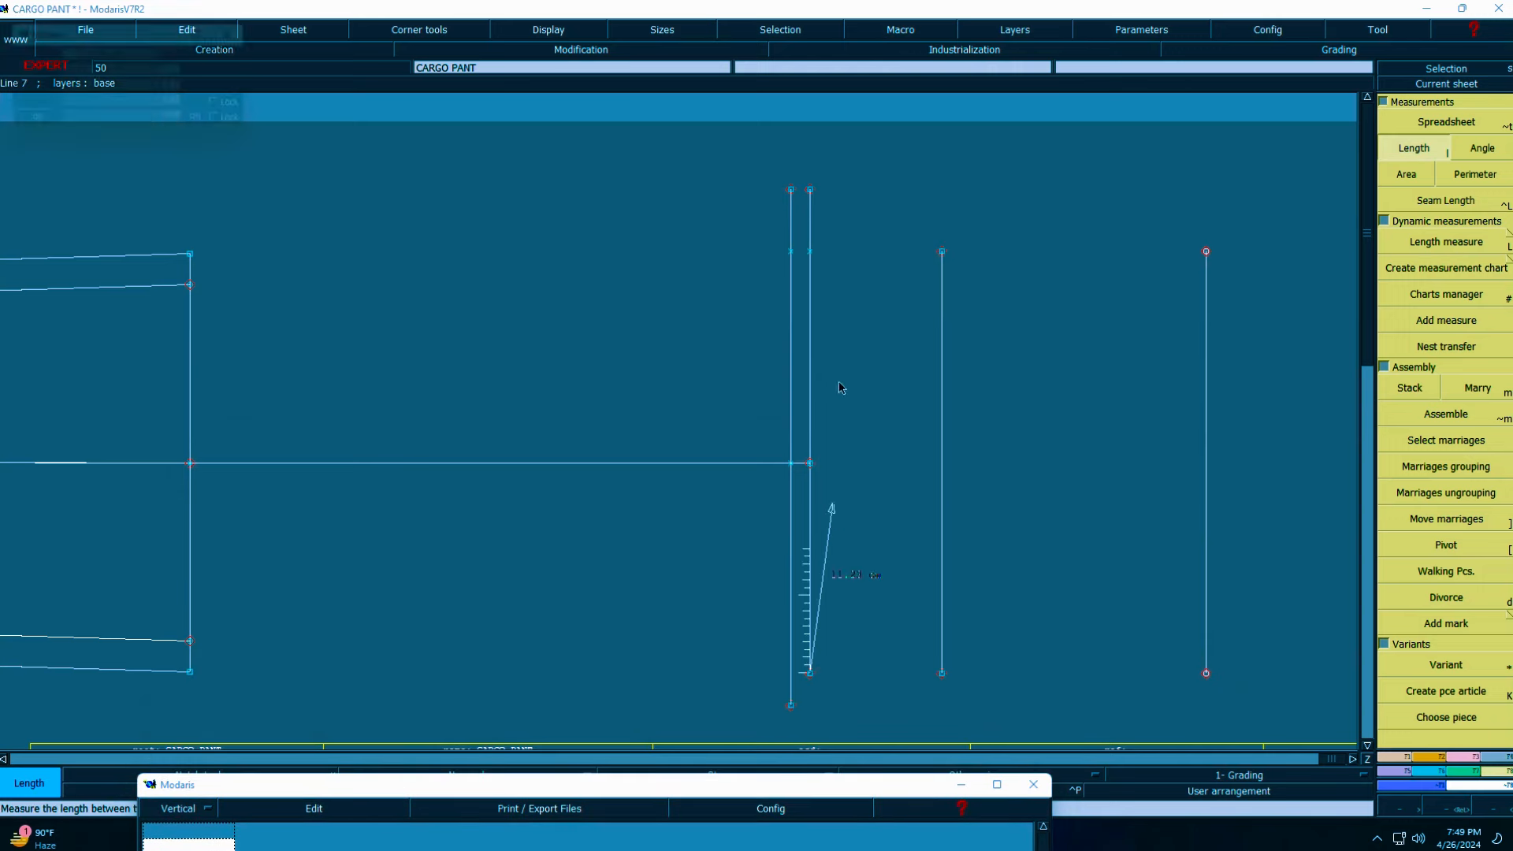
left_click(810, 190)
left_click(790, 190)
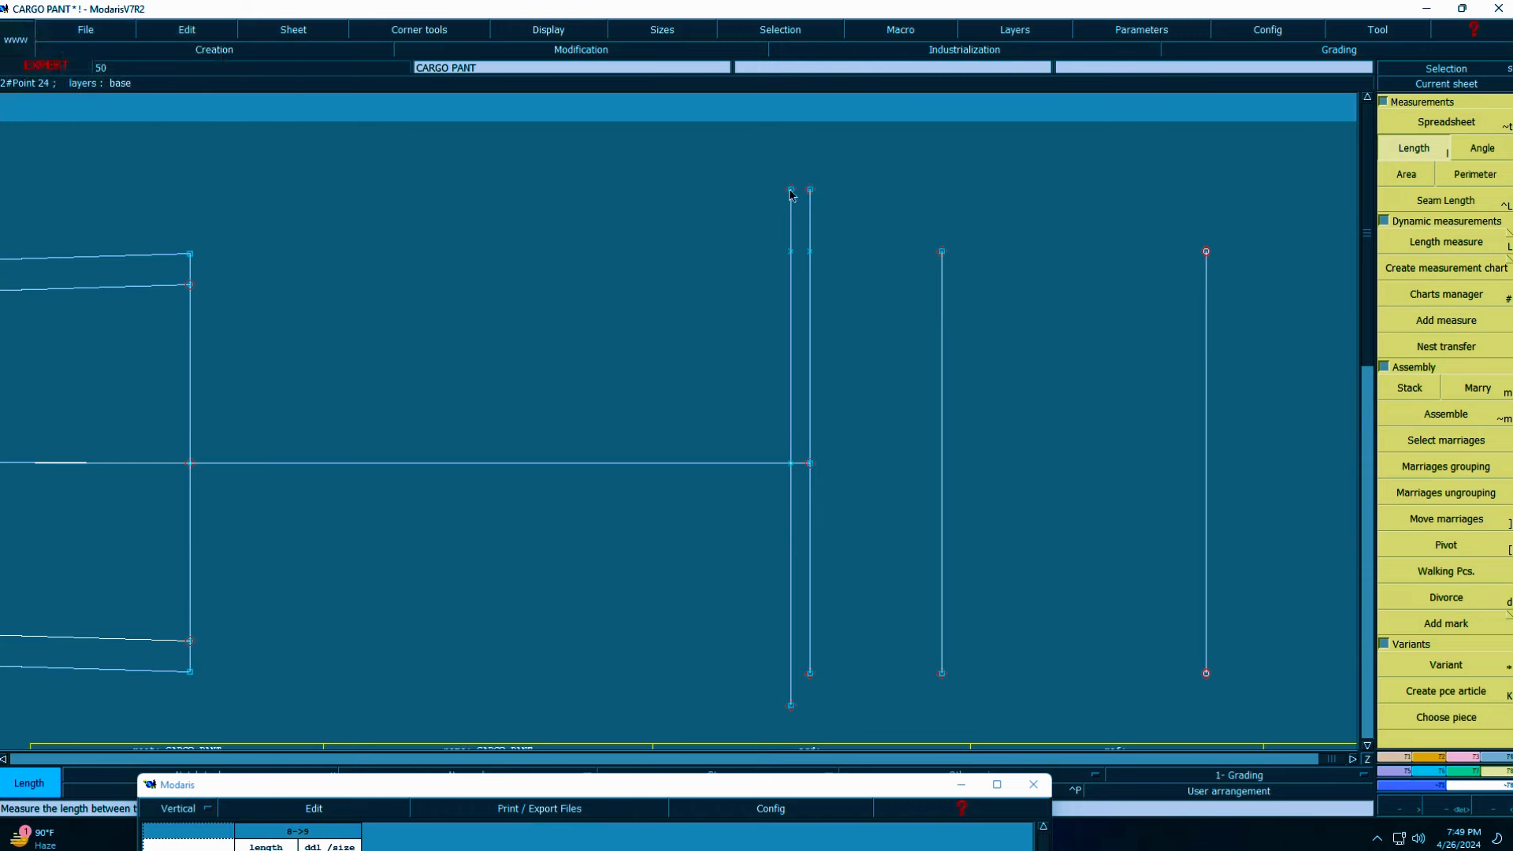
left_click(791, 705)
left_click(791, 710)
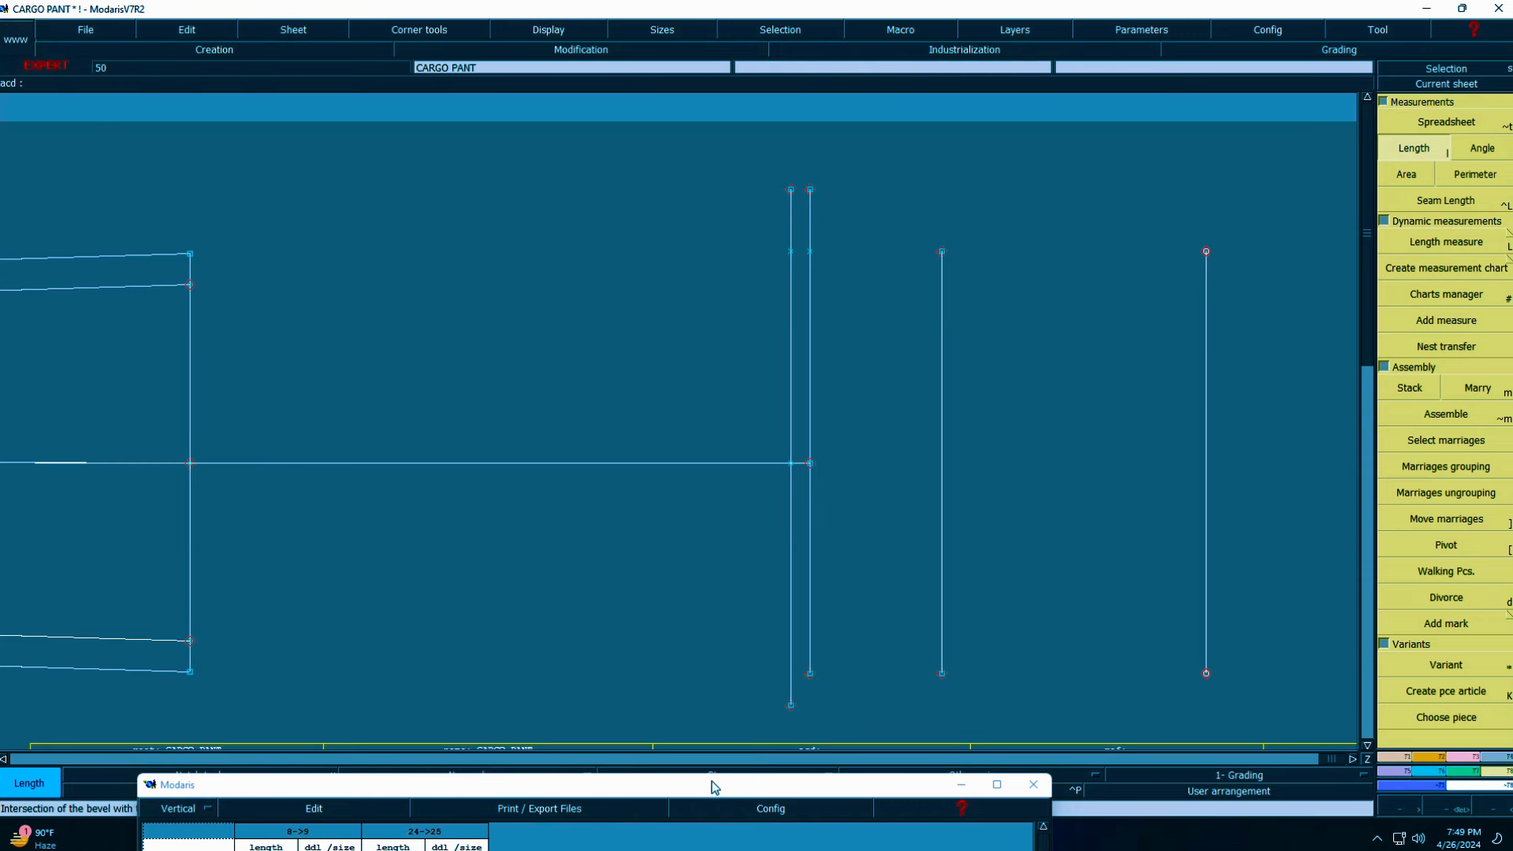
- Cumulate the two measured line lengths in the measurement spreadsheet, read the sum and close the spreadsheet
left_click_drag(722, 787, 782, 408)
left_click(377, 434)
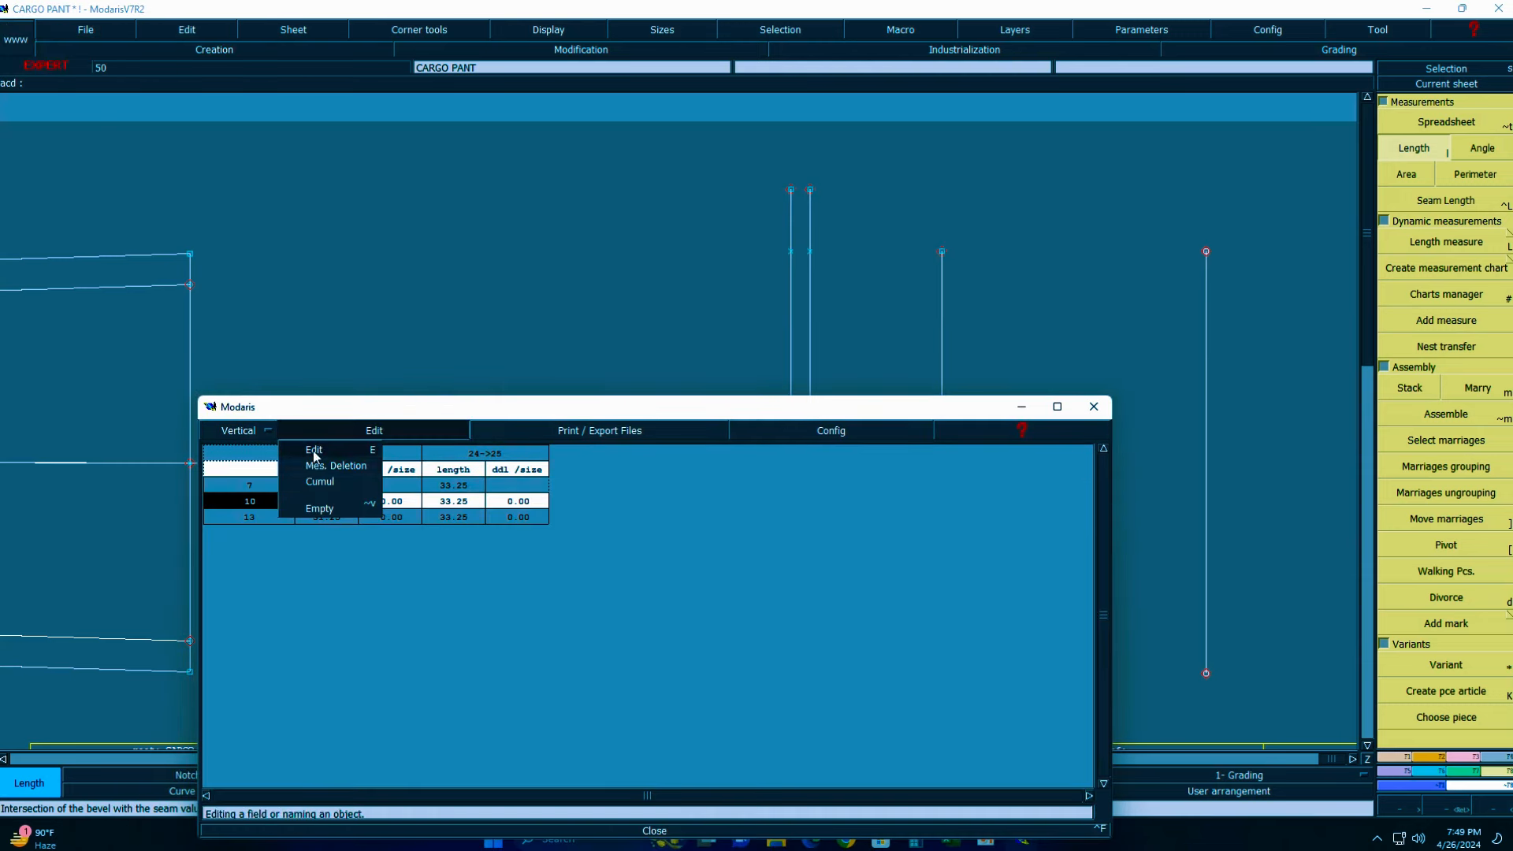
left_click(316, 481)
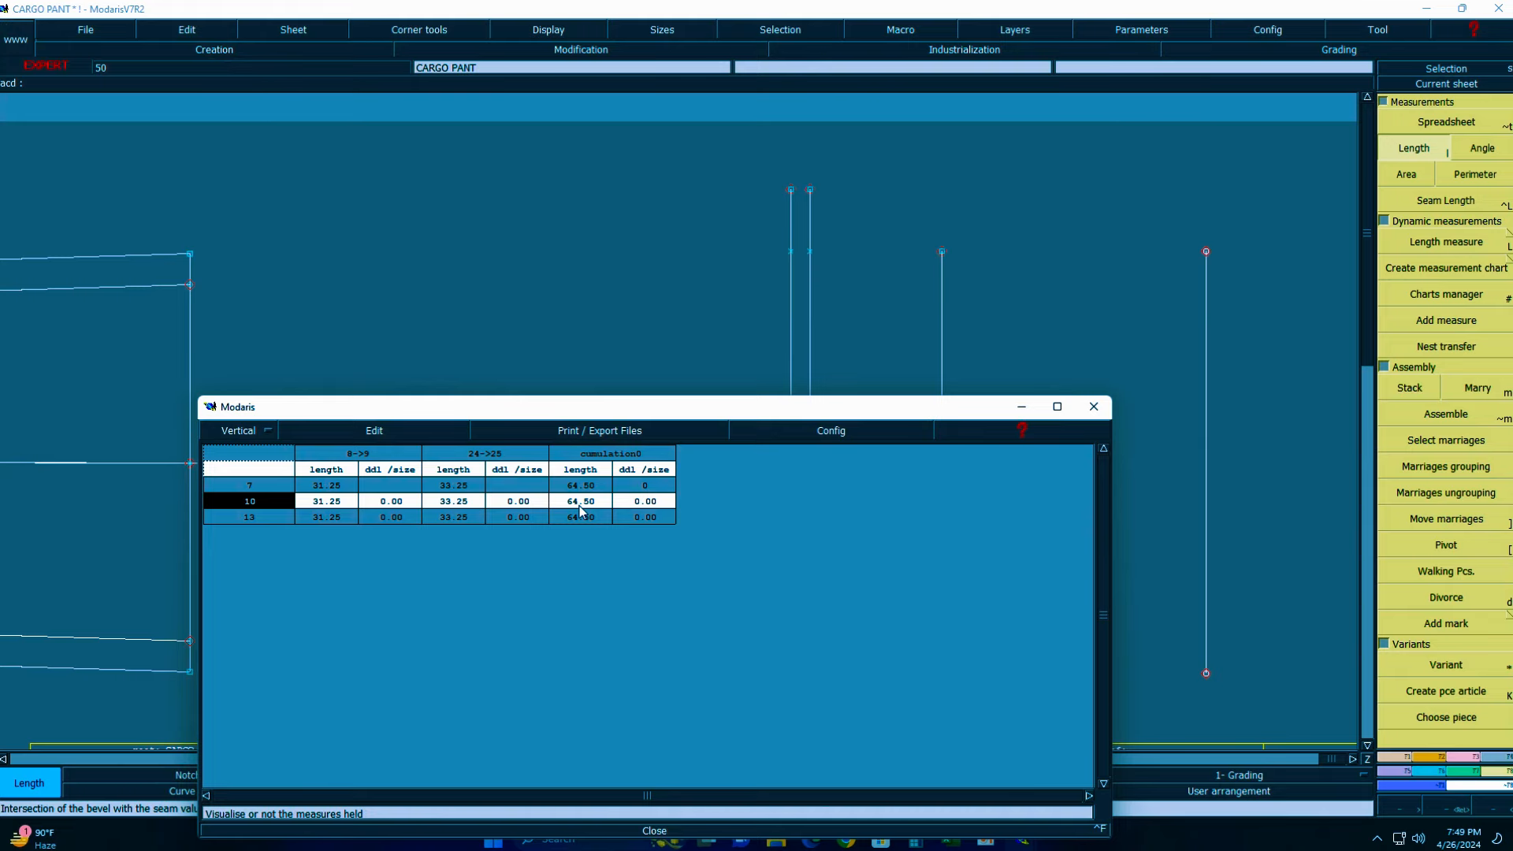
left_click_drag(601, 416, 581, 179)
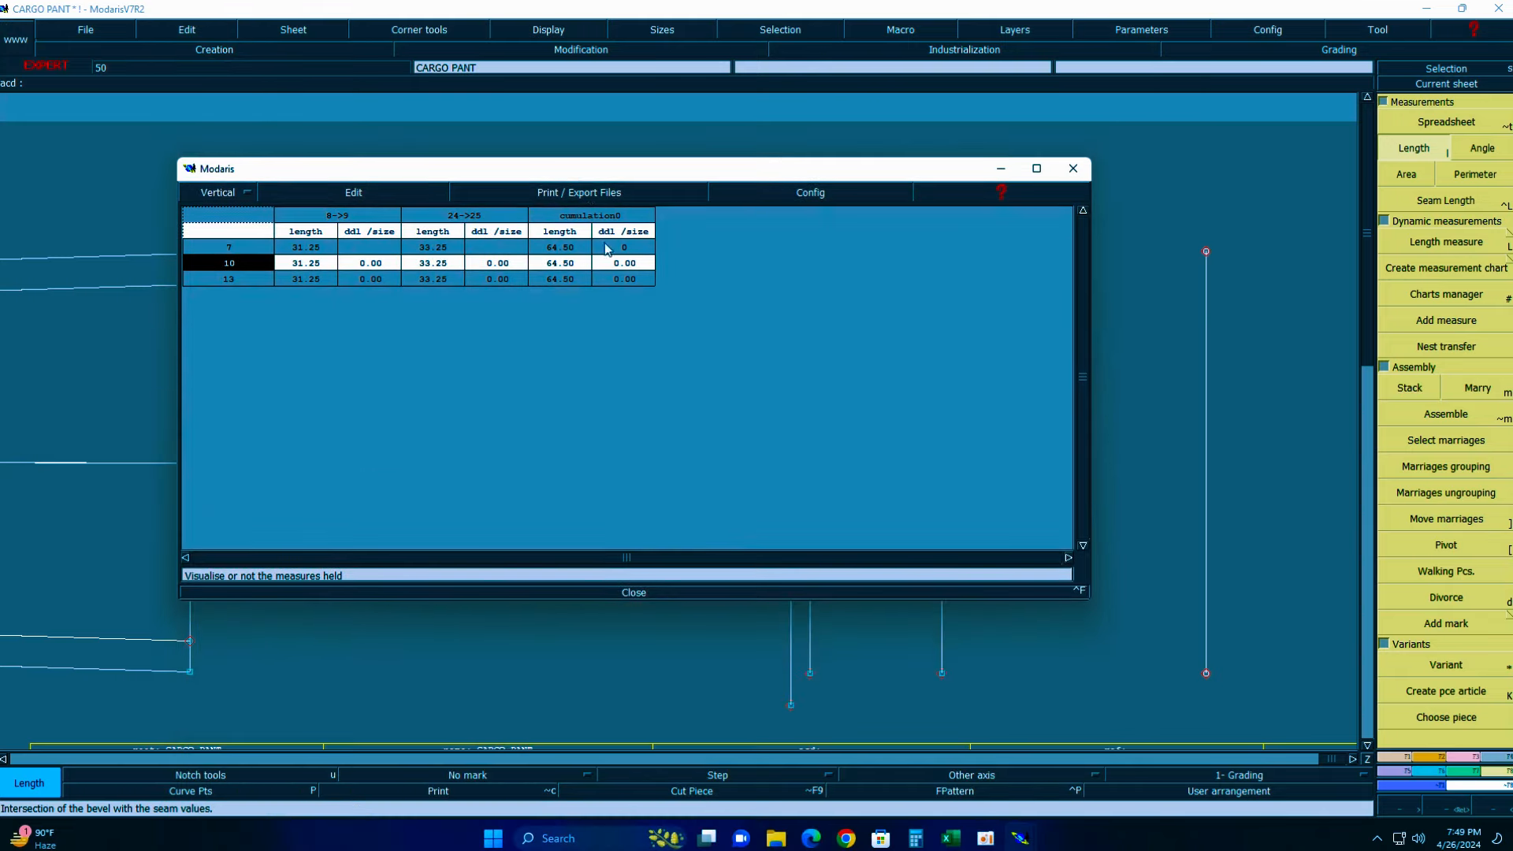
left_click(635, 593)
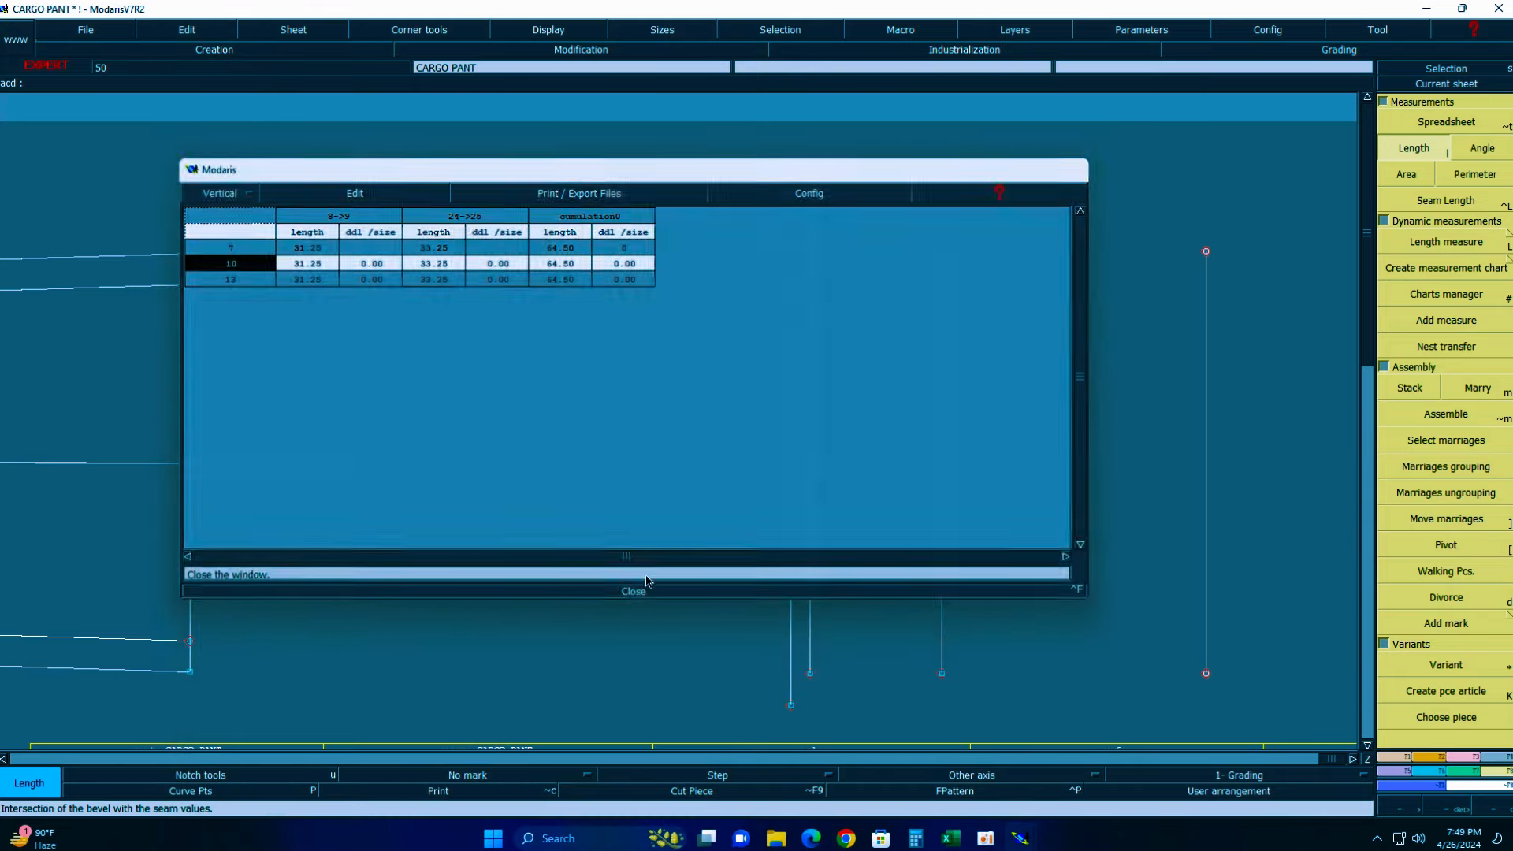
- Switch to the Excel size chart, calculate =73-64.5 in cell F5 and return to Modaris
key("alt+Tab")
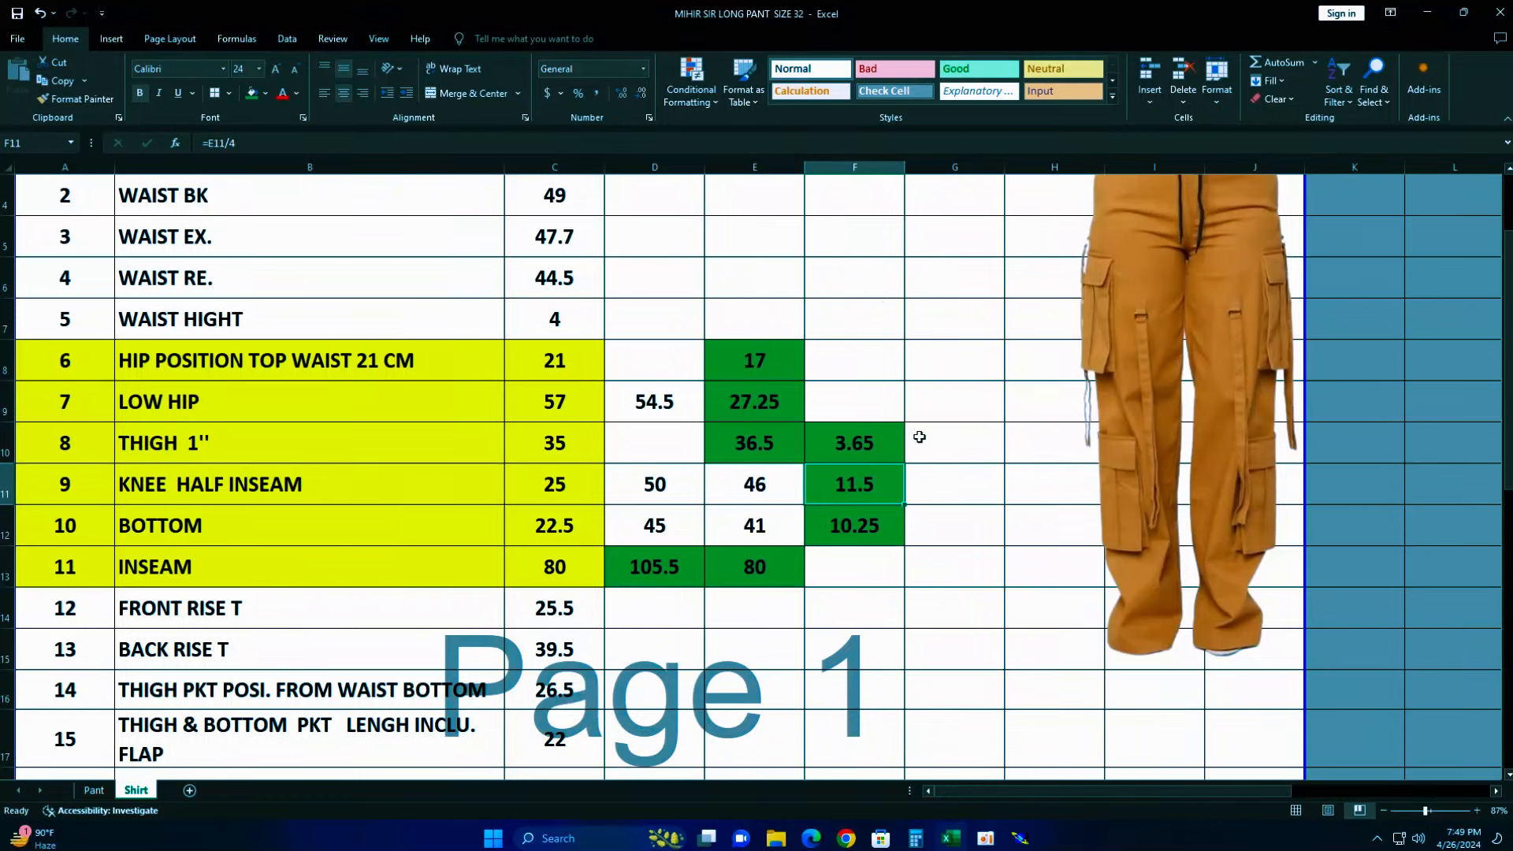
left_click(840, 234)
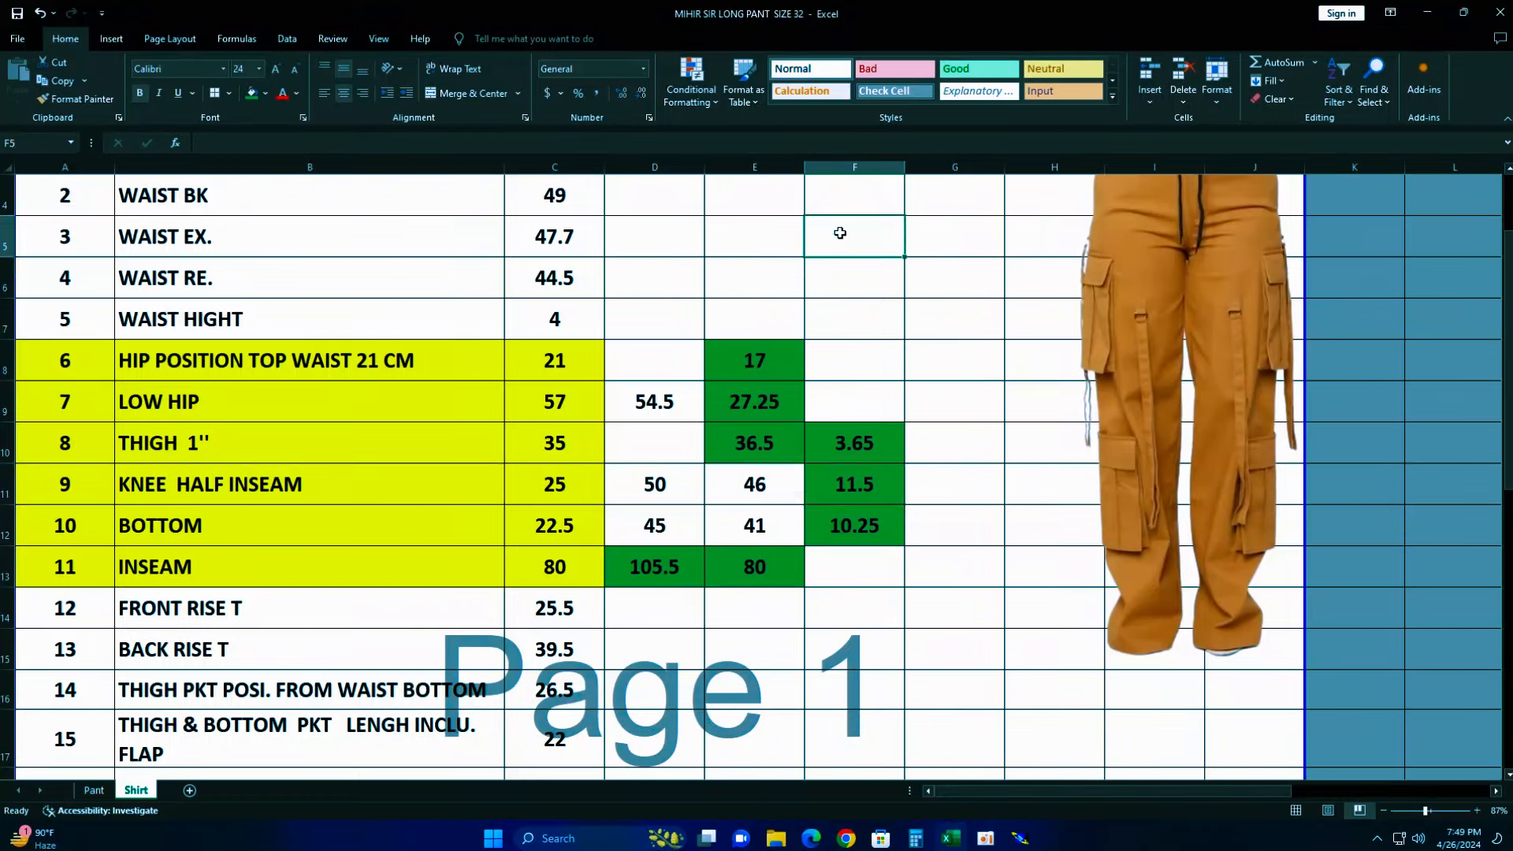
type("=73")
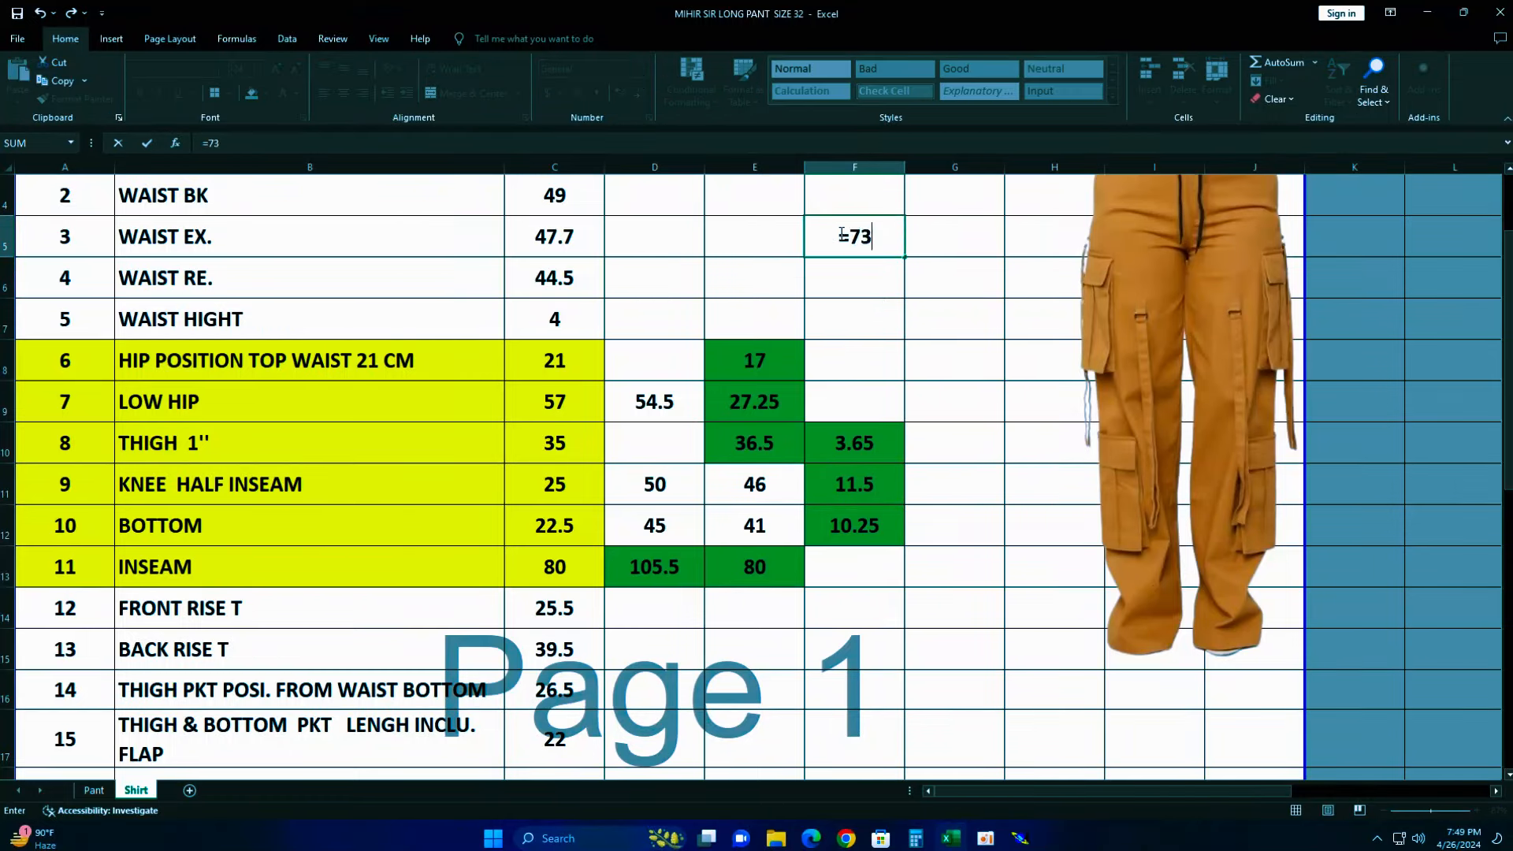
type("-64.5")
key("Return")
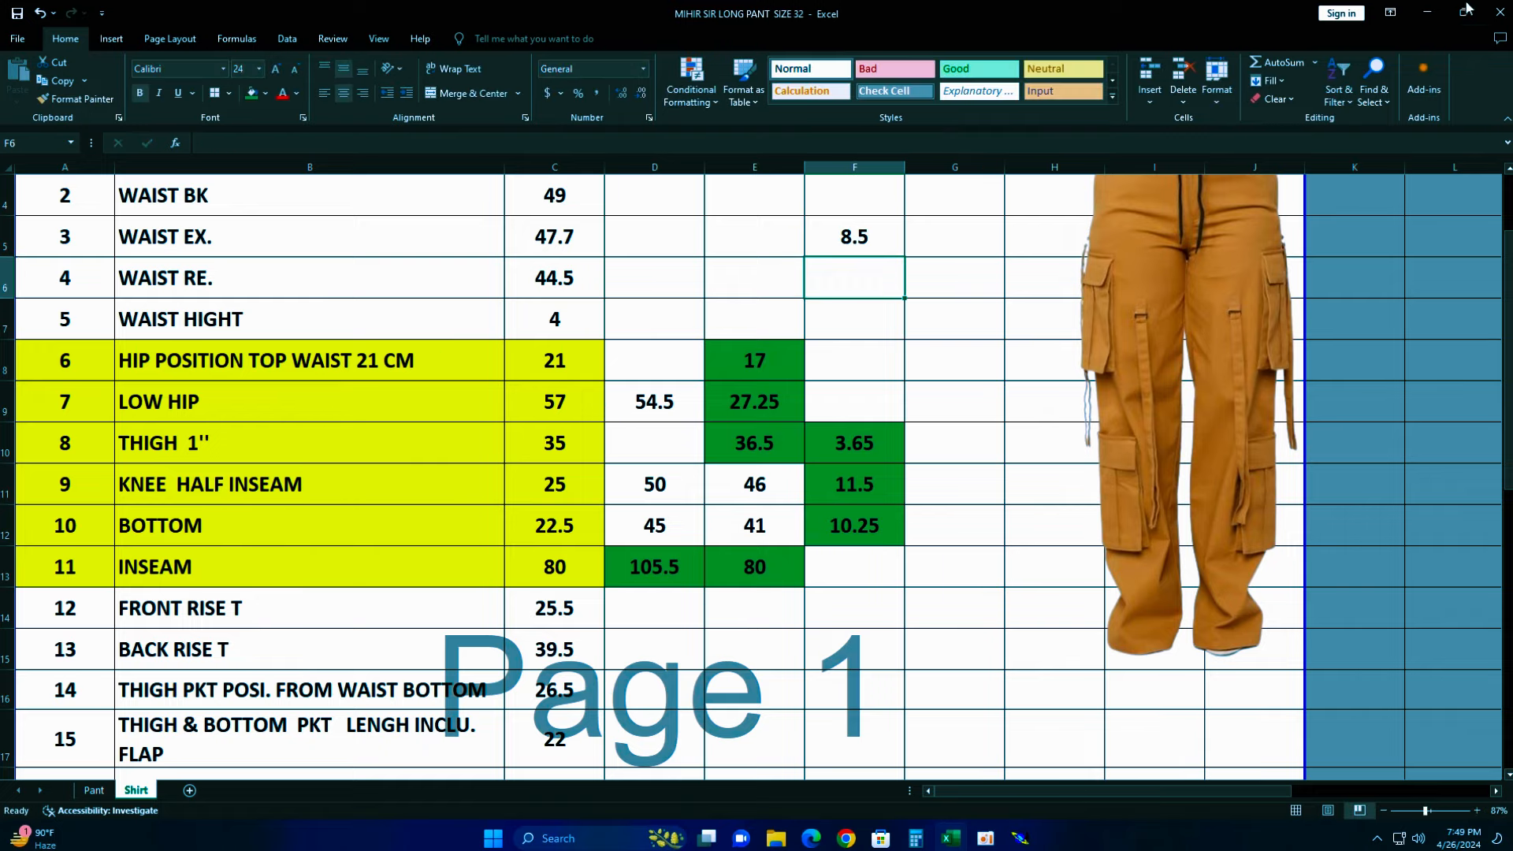
left_click(1427, 12)
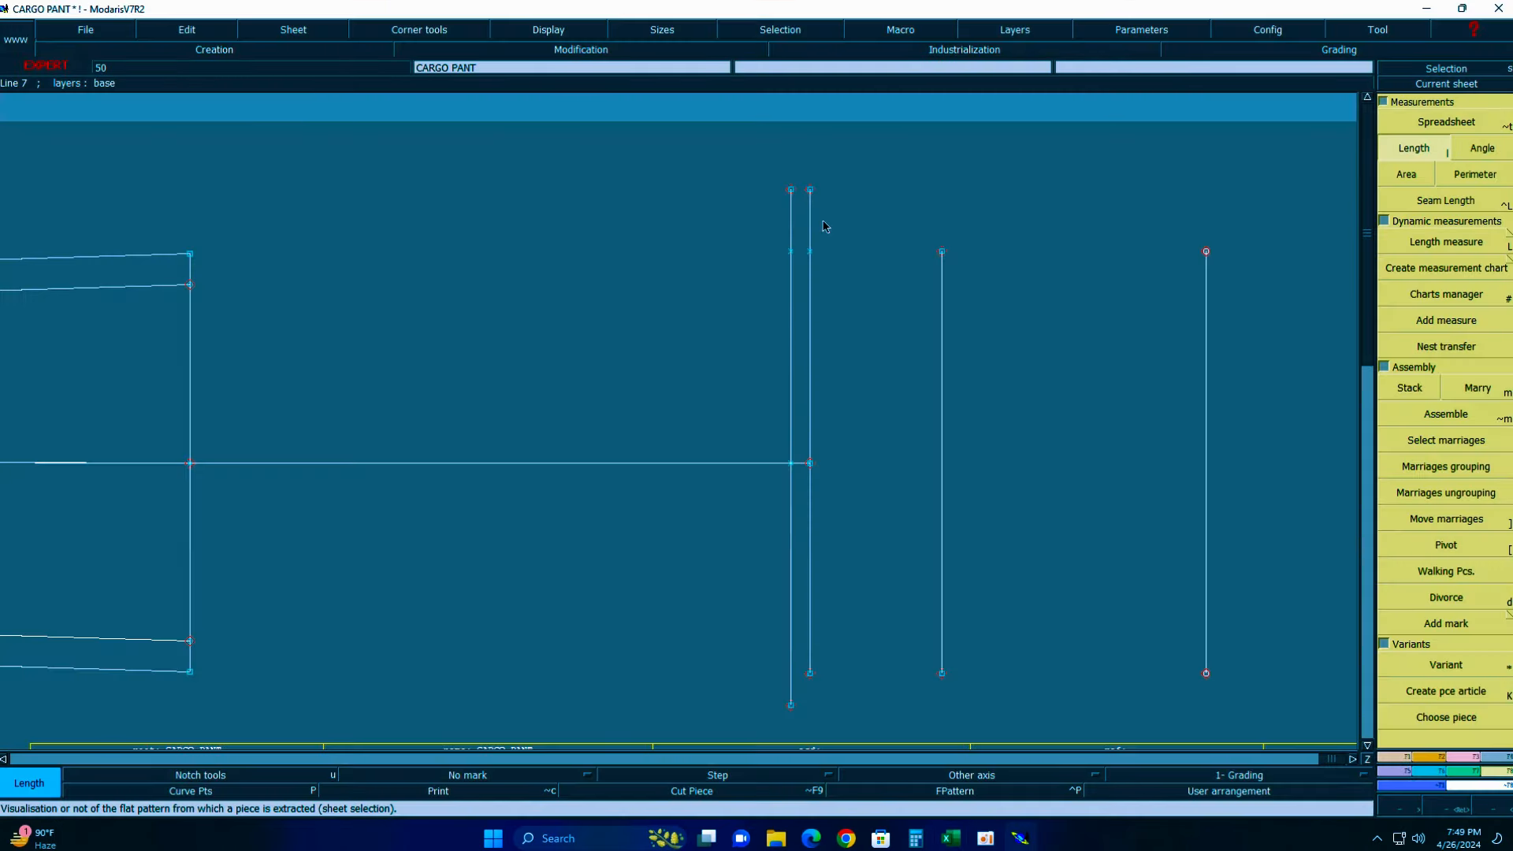
- Lengthen the parallel thigh line by 8.5 cm at its upper end and delete the leftover points on it and the crotch line
key("Home")
key("Return")
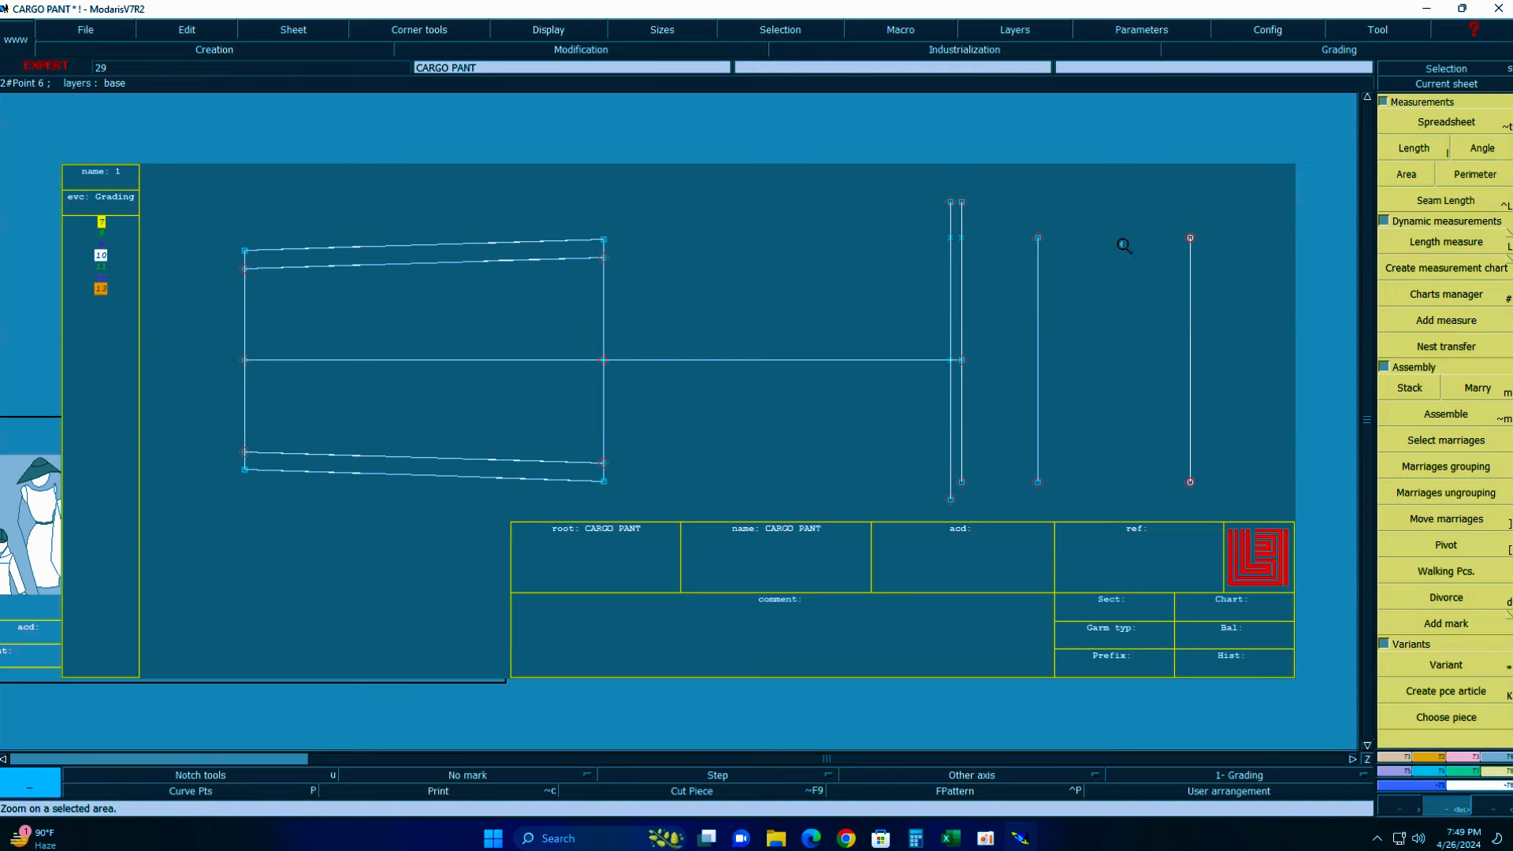
left_click_drag(538, 161, 1268, 500)
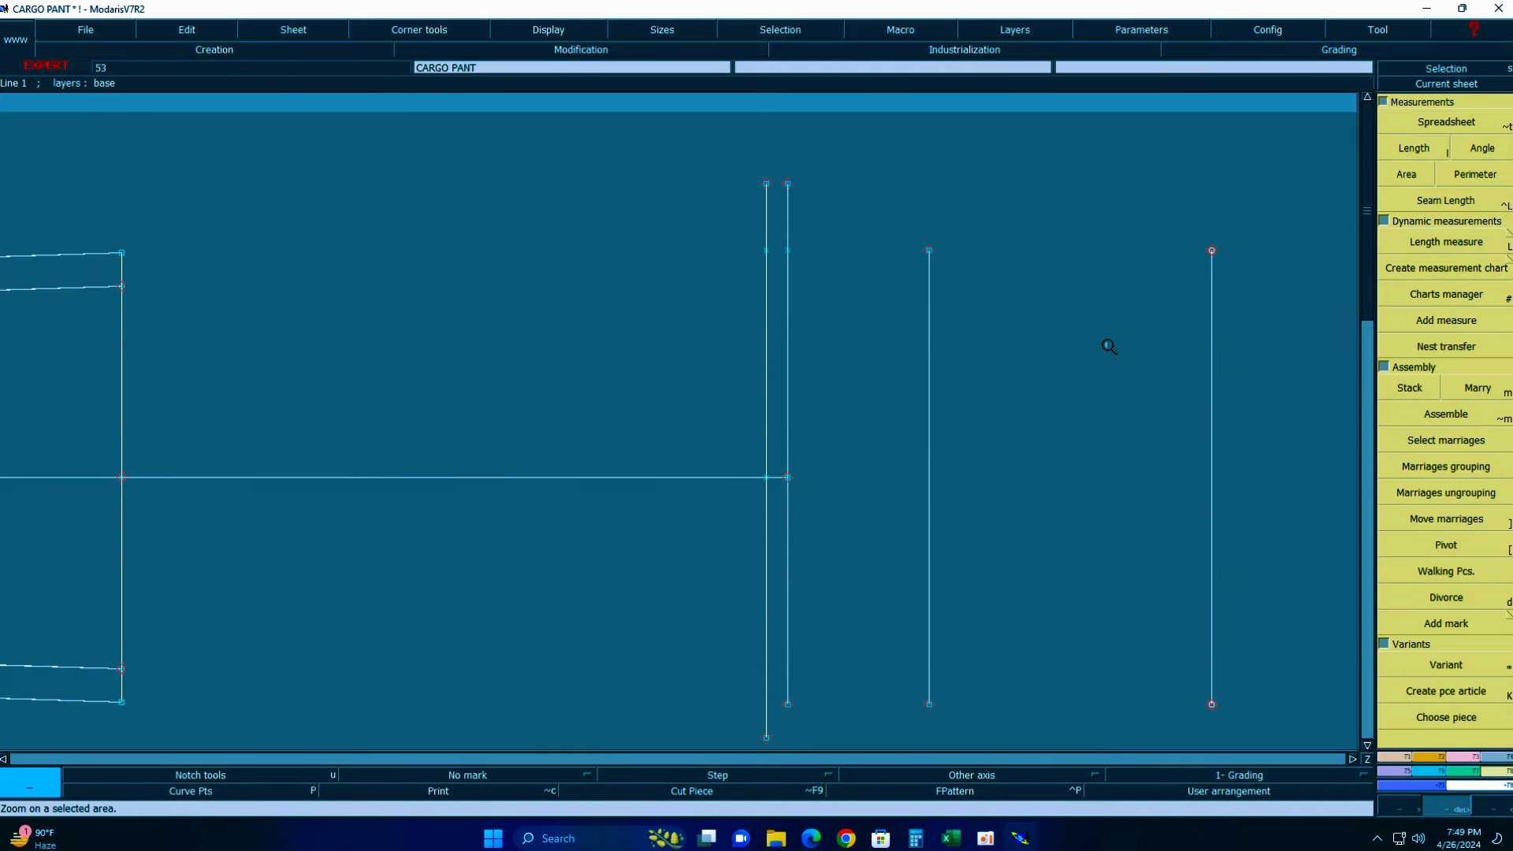
left_click(1461, 760)
left_click(1442, 276)
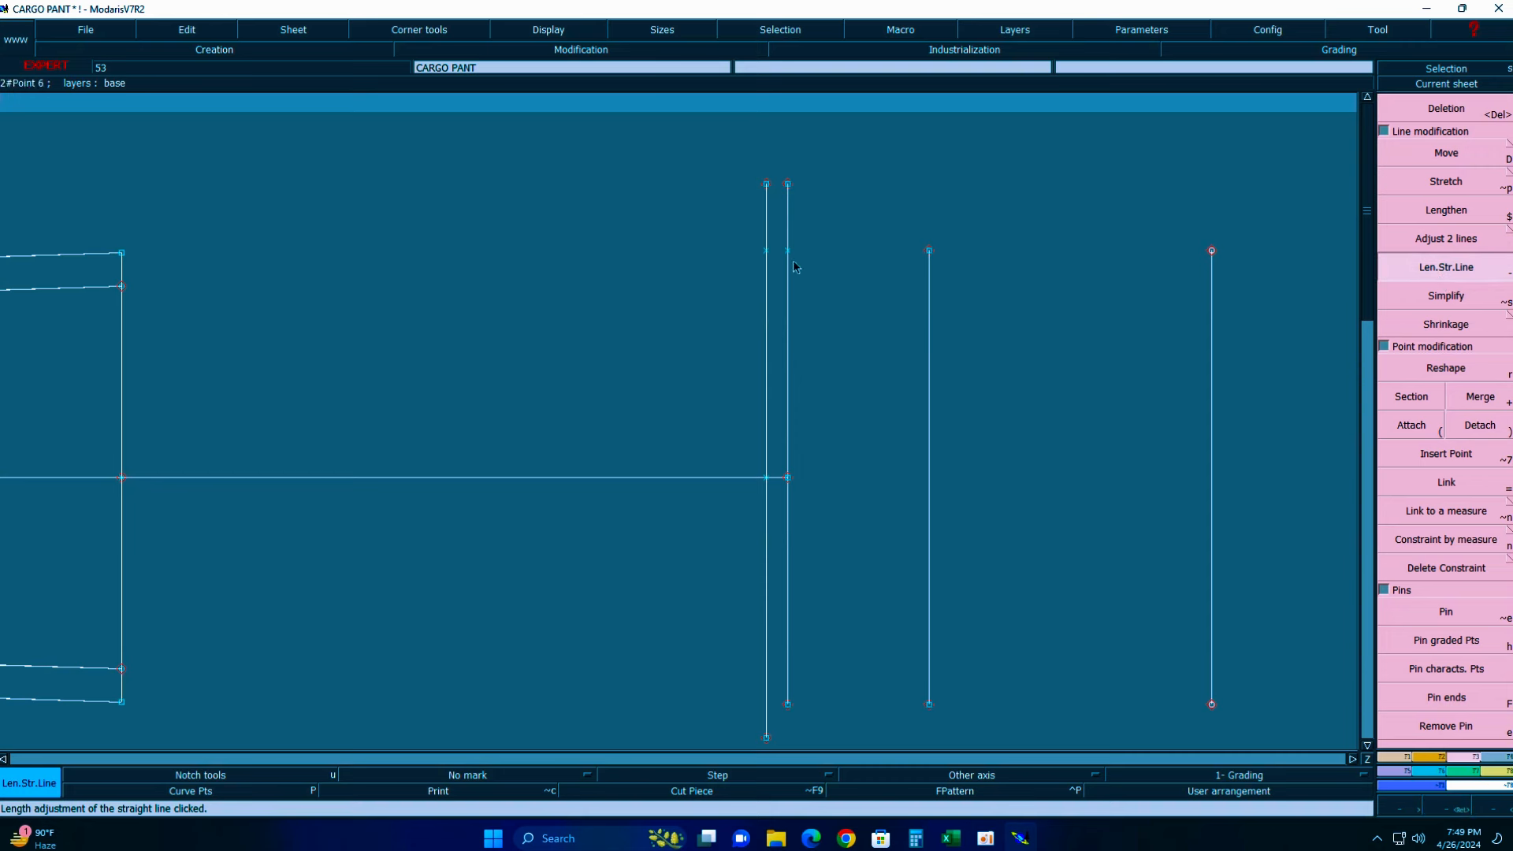
left_click(764, 234)
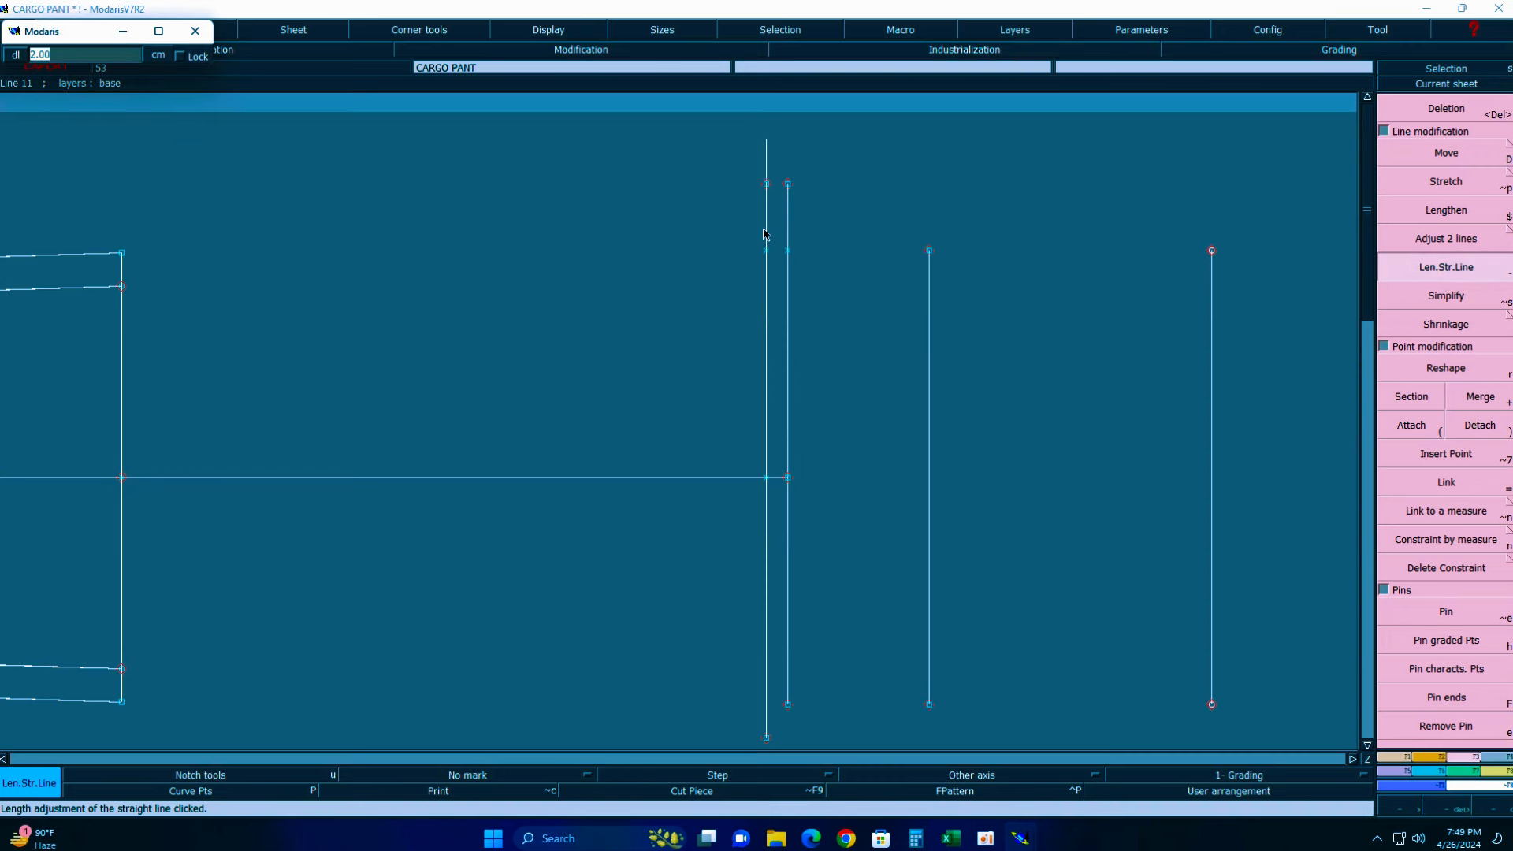
type("8.5")
key("Return")
key("Home")
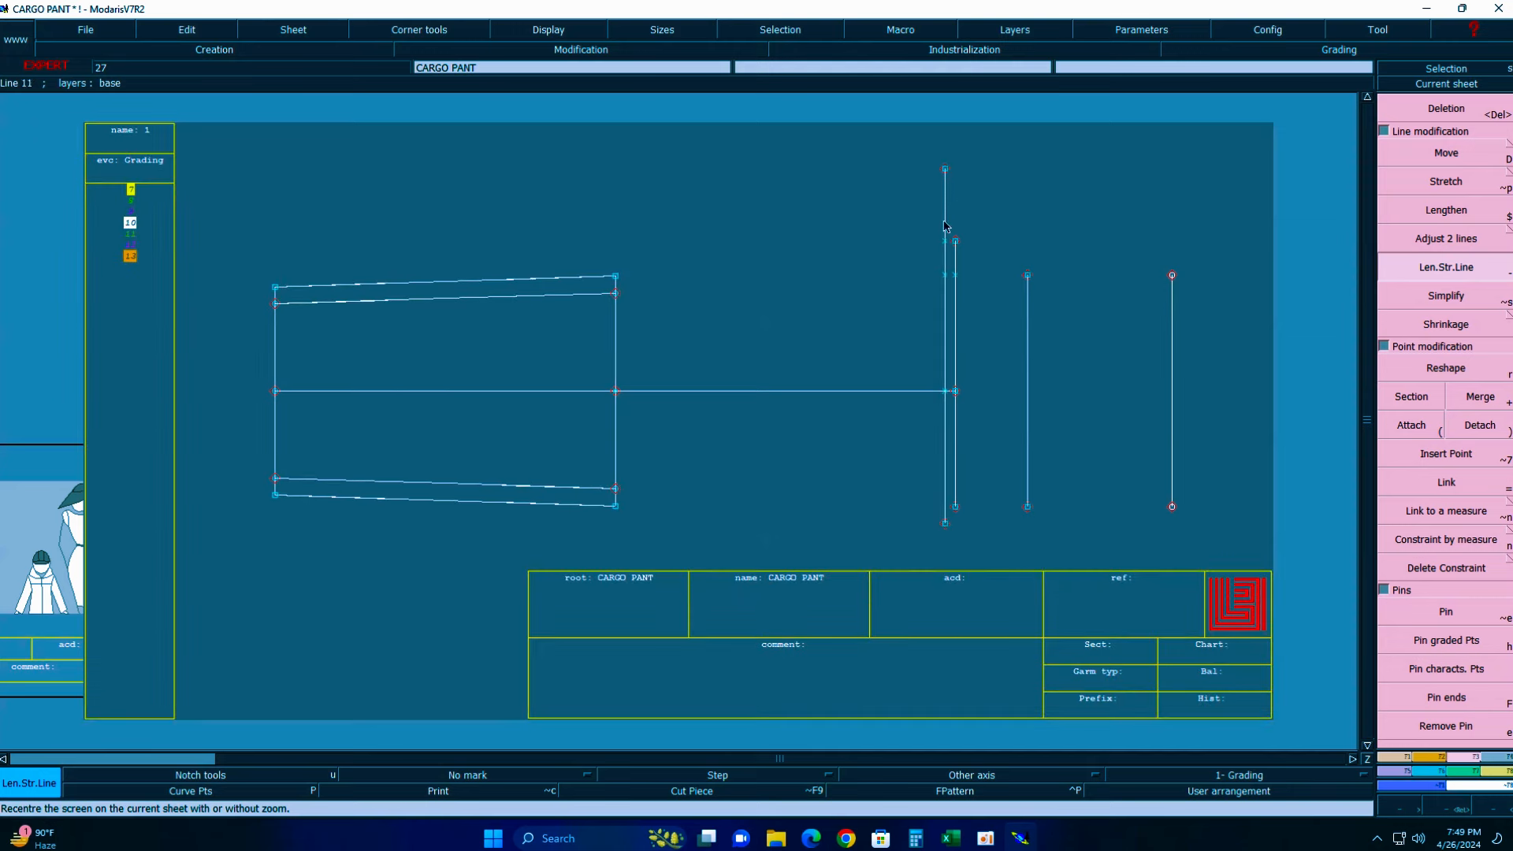
key("Delete")
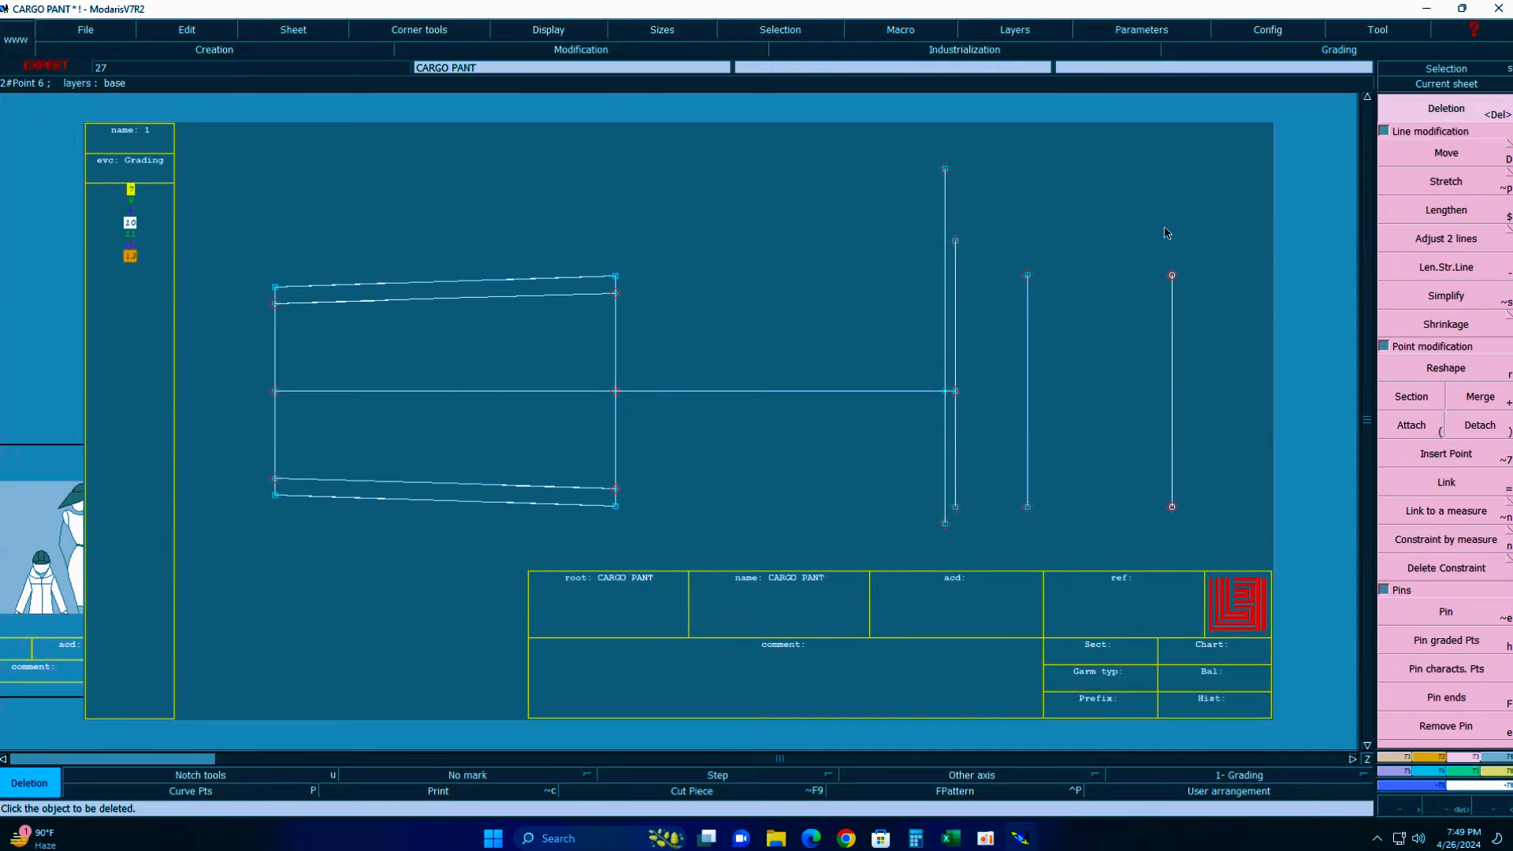
- Pin the crotch line's upper end point and move it up 0.5 cm with a horizontal shift of 0
key("Return")
left_click_drag(433, 133, 1236, 581)
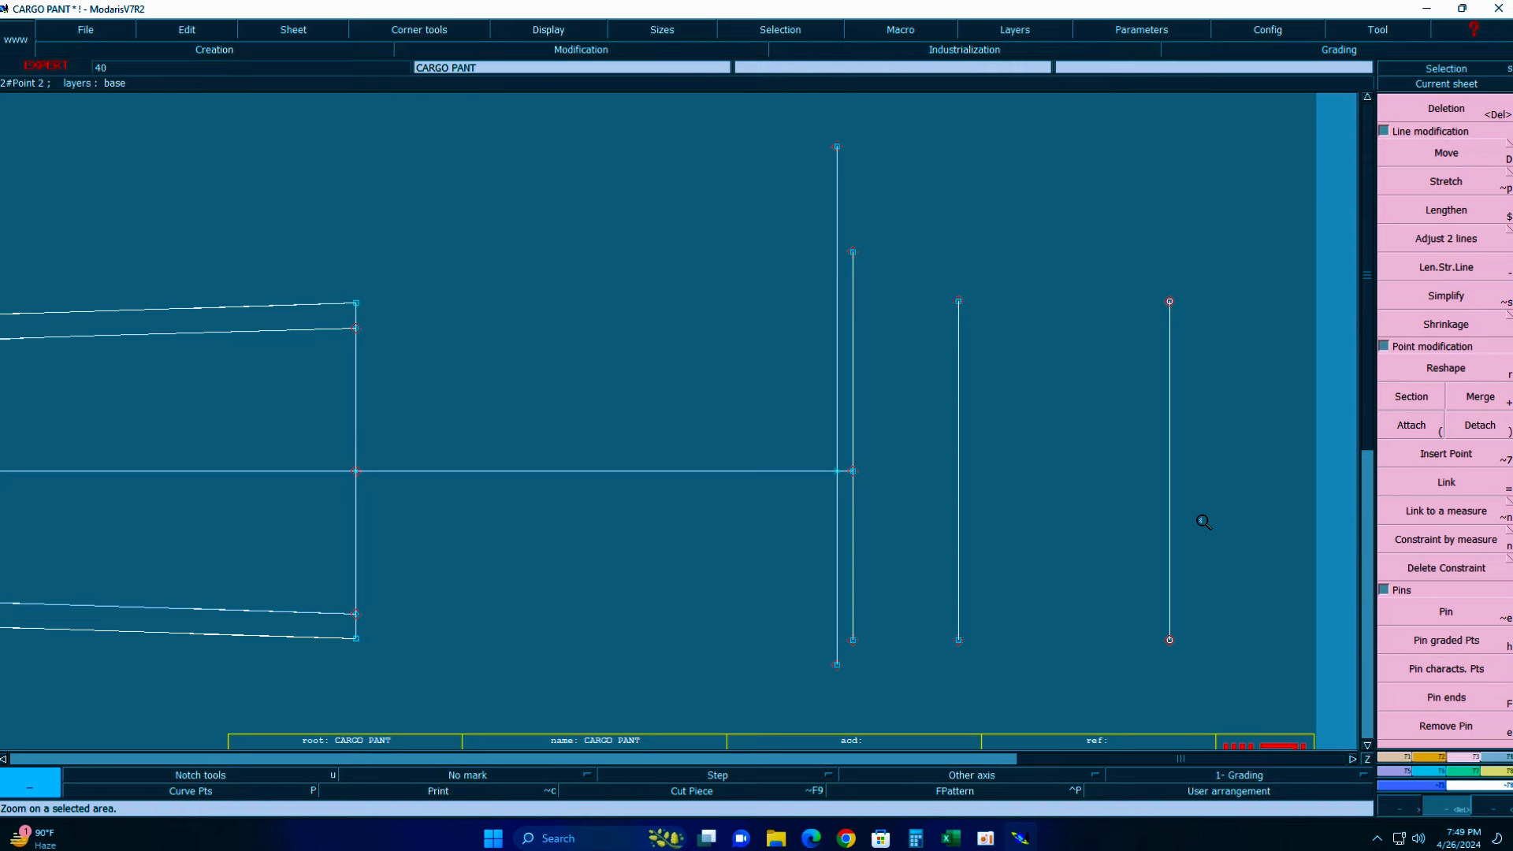
left_click(1479, 509)
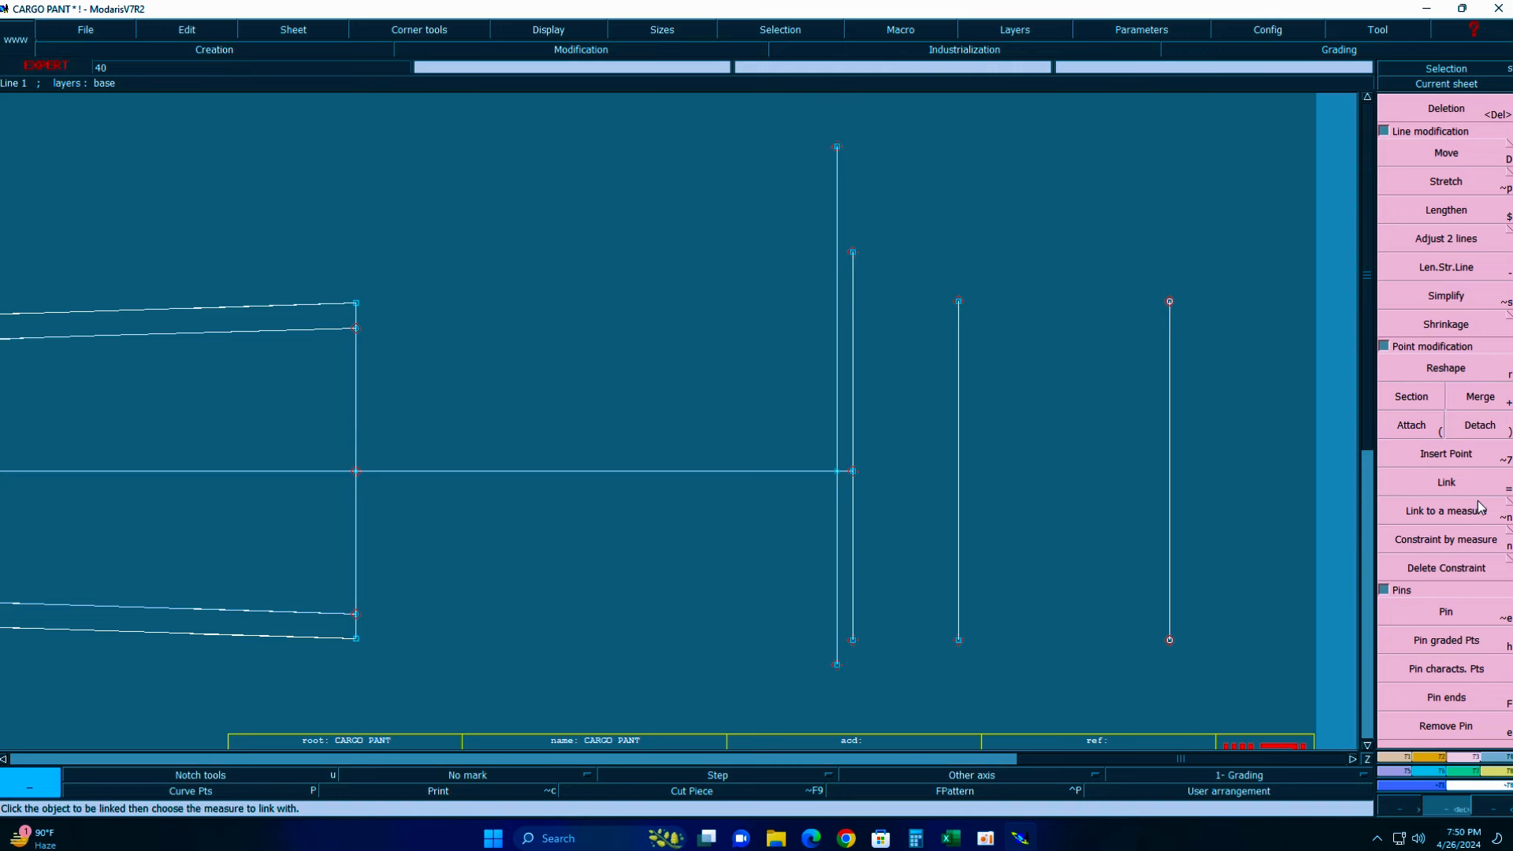
left_click(1446, 612)
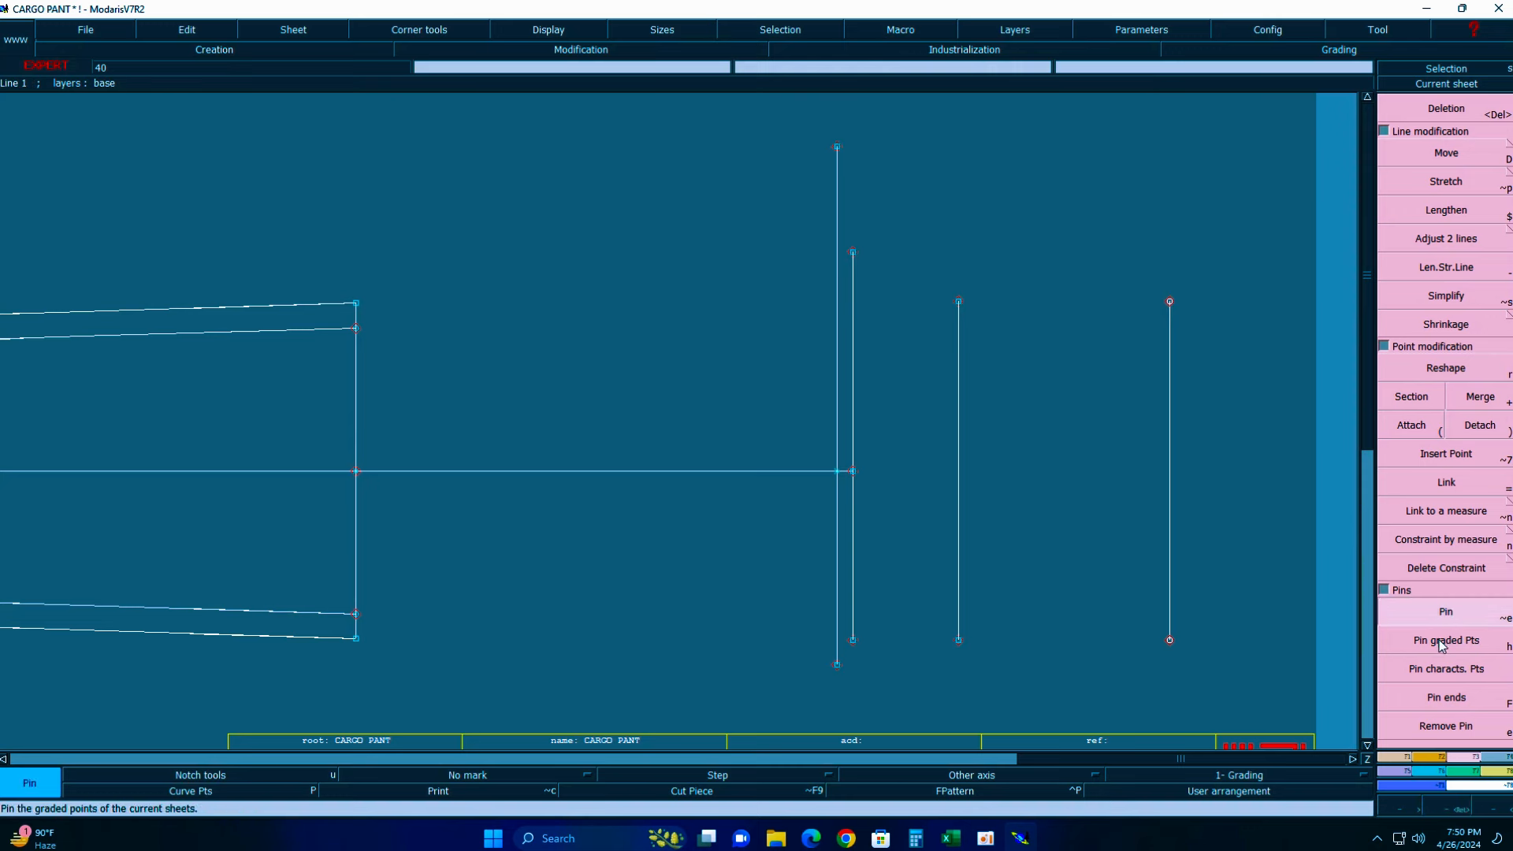
left_click(853, 253)
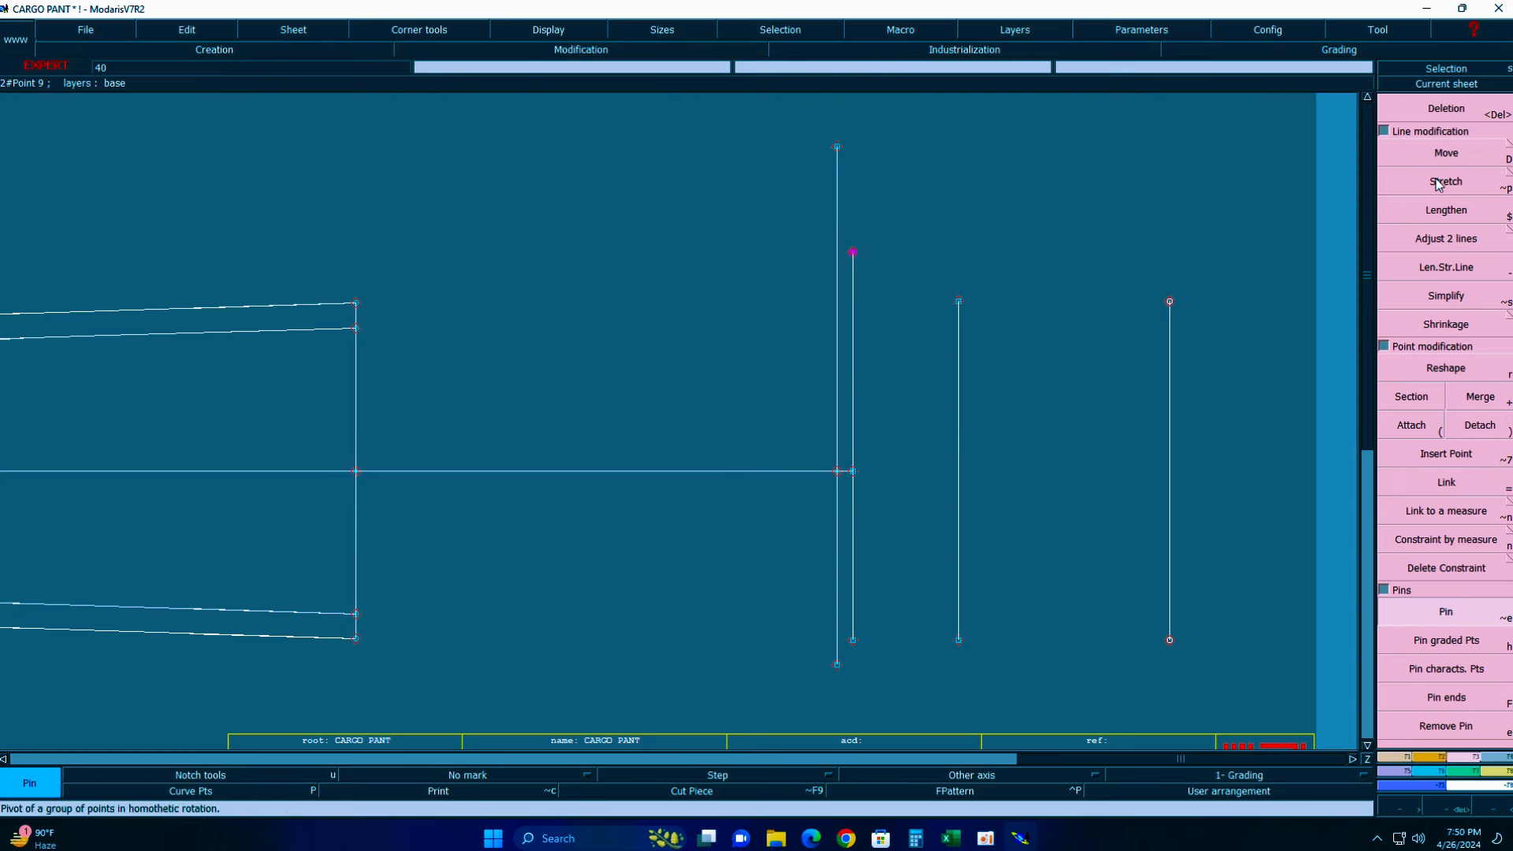
left_click(1446, 153)
left_click(853, 252)
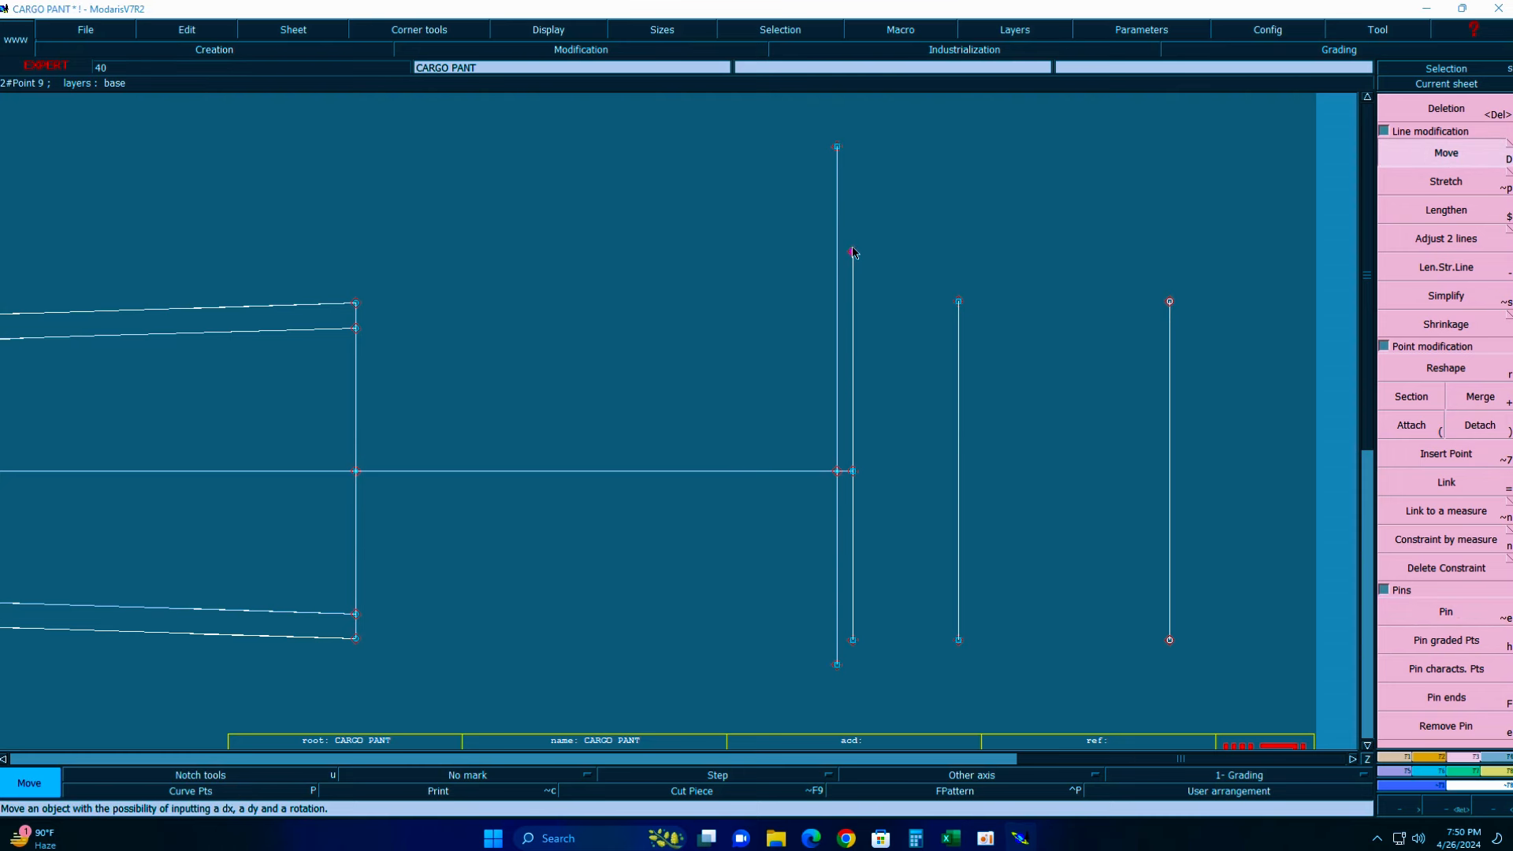
key("BackSpace")
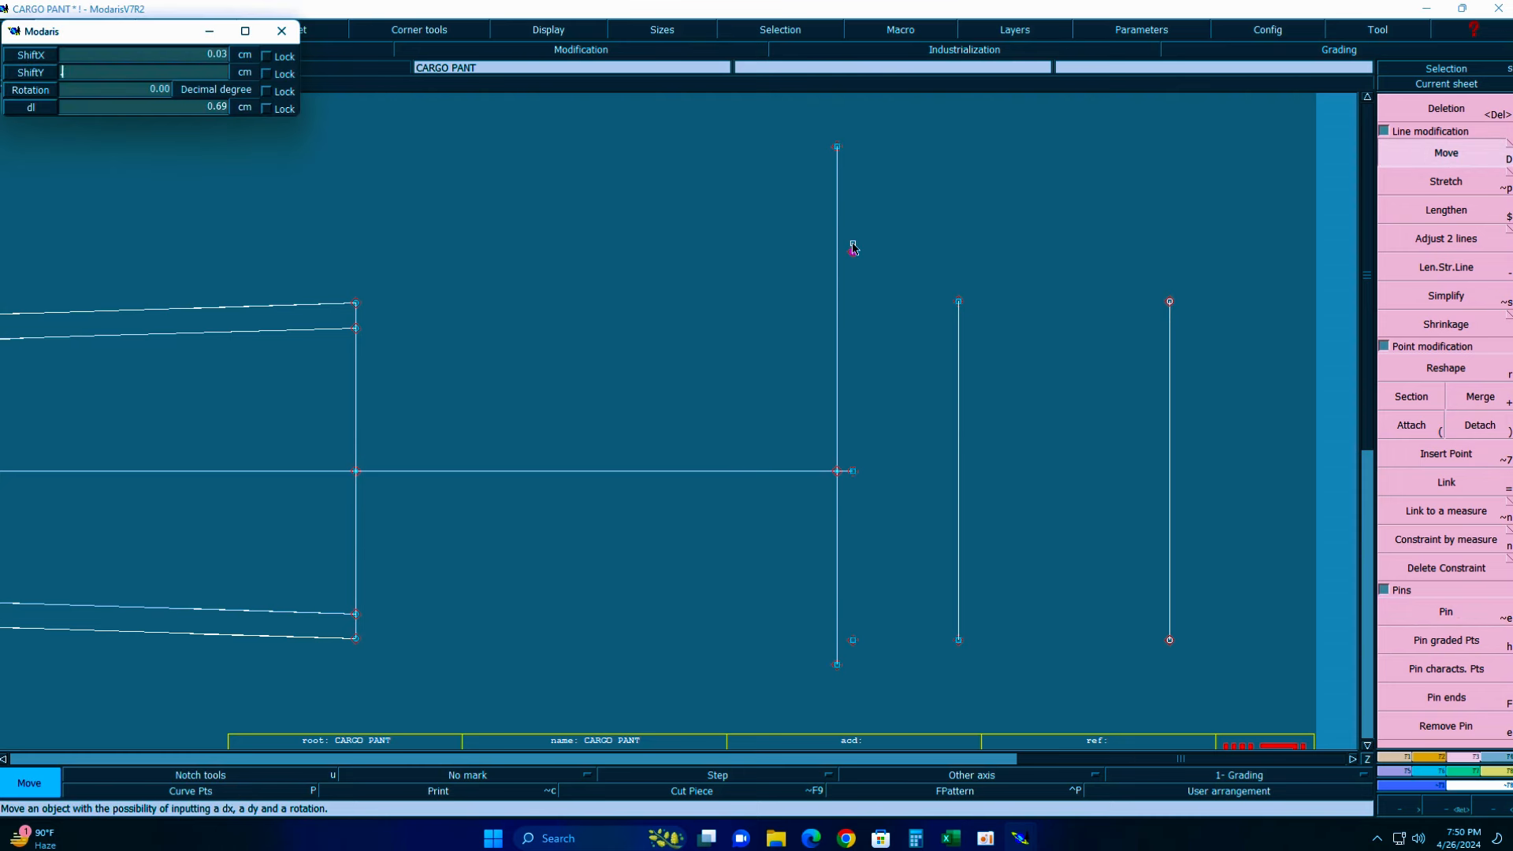
type(".5")
key("Return")
type("00")
key("Return")
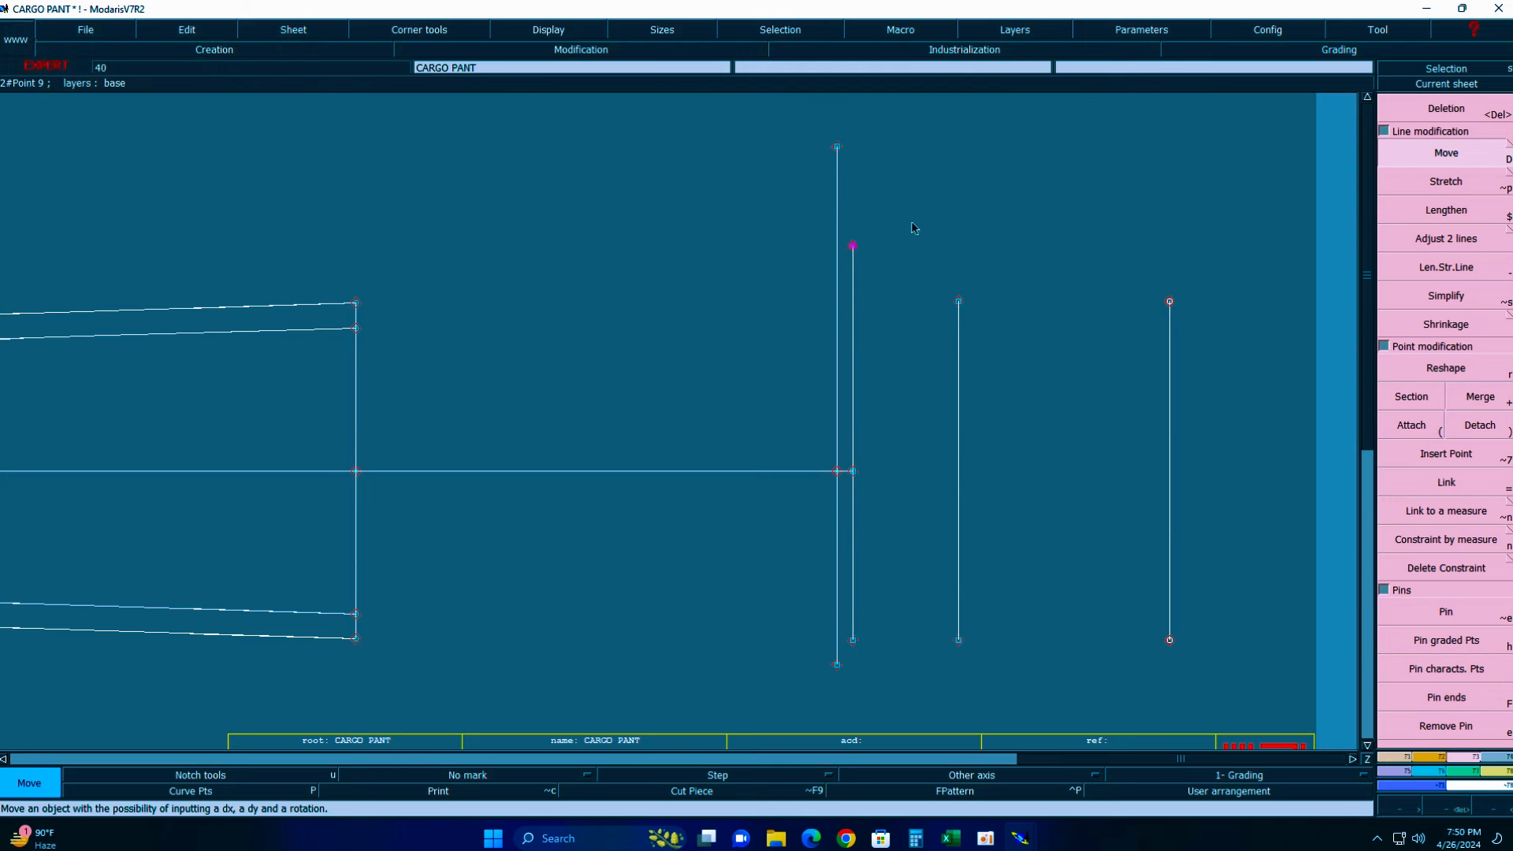
- Move the parallel thigh line's upper end point by -0.5 cm vertically with a horizontal shift of 0
left_click(837, 147)
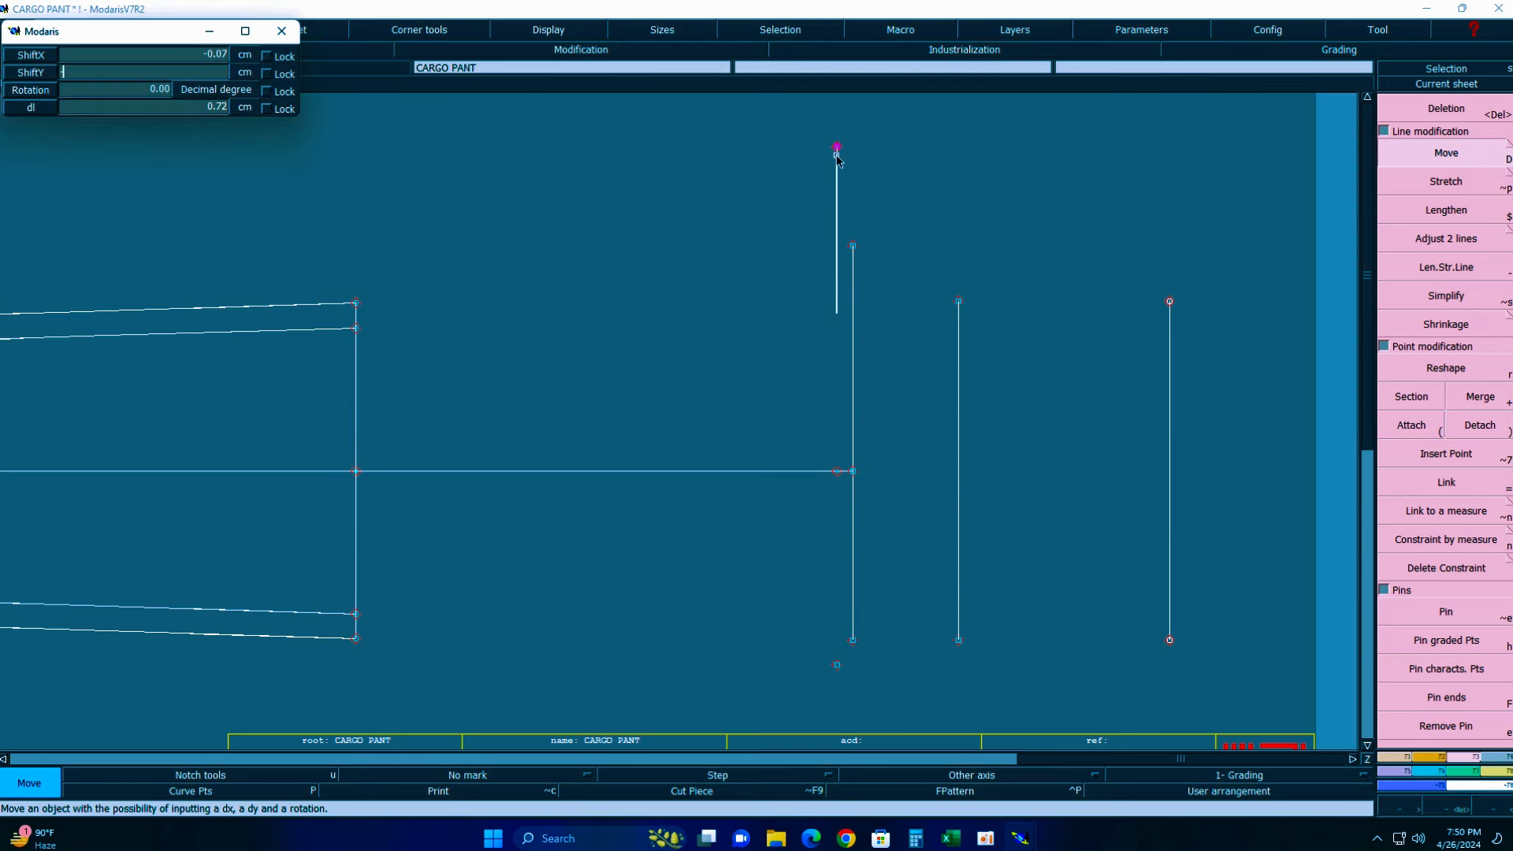
type("-.5")
key("shift+Tab")
type("00")
key("Return")
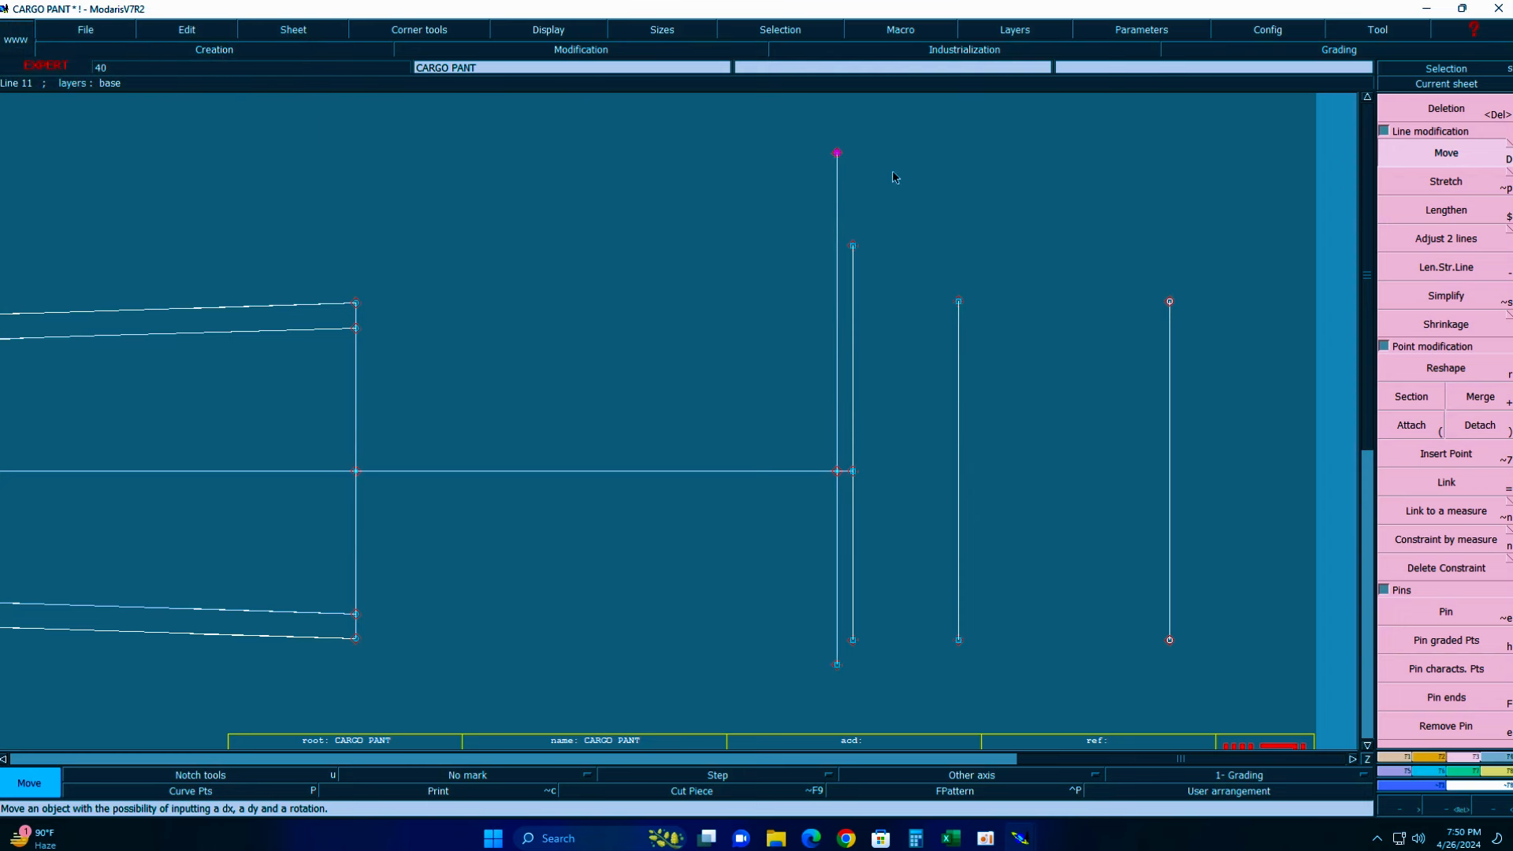
- Draw Bezier lines from the upper inner knee point to the crotch line's upper end and from the upper outer knee point to the parallel's upper end
key("b")
left_click(356, 328)
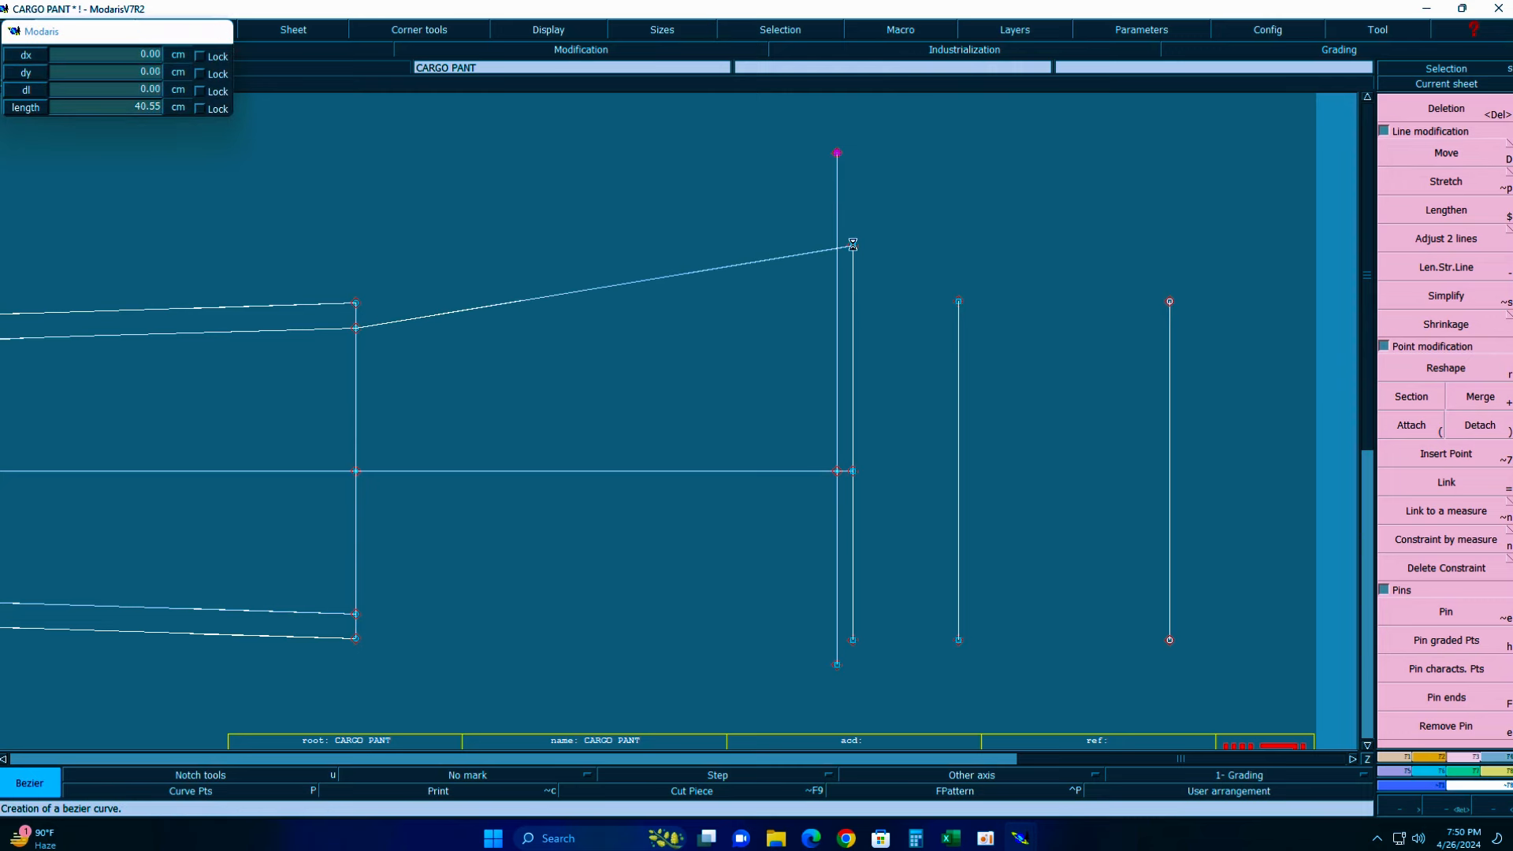
left_click(853, 245)
left_click(355, 303)
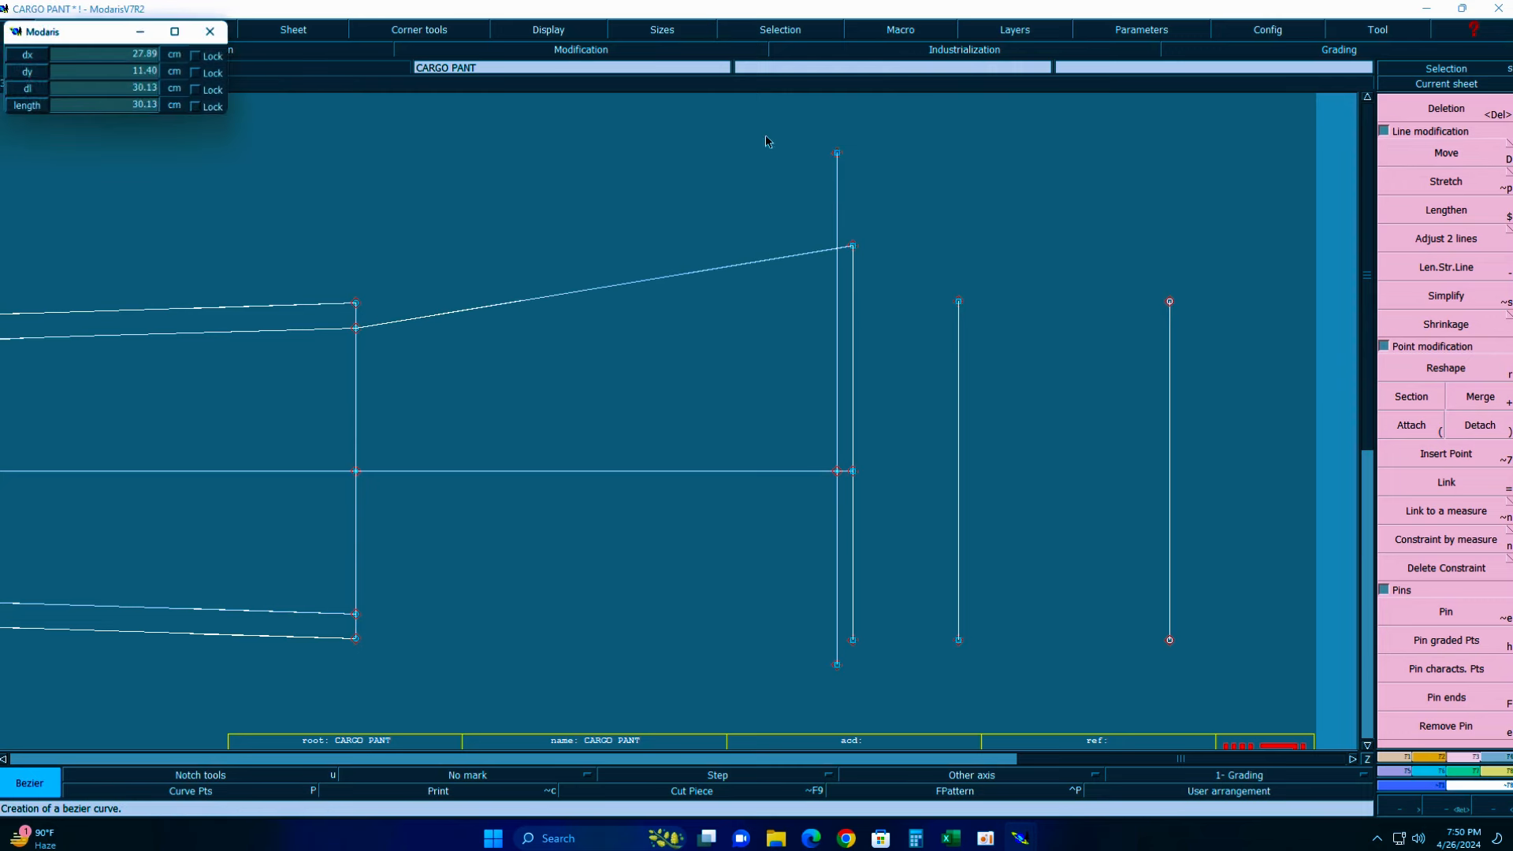
left_click(837, 155)
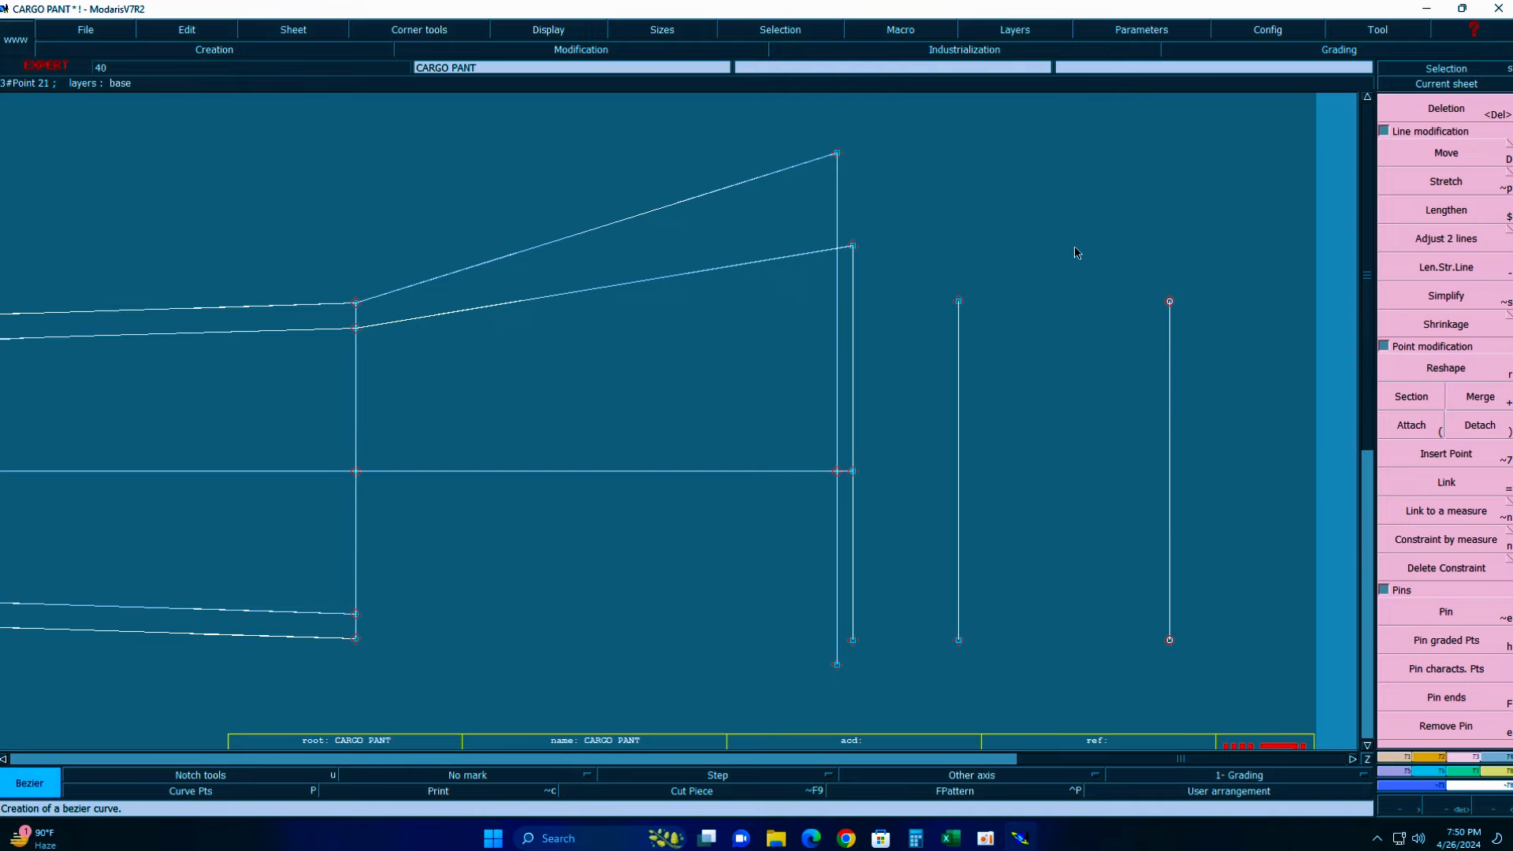
- Lengthen the hip line slightly at its lower end with Len.Str.Line and delete the leftover point there
key("F1")
key("z")
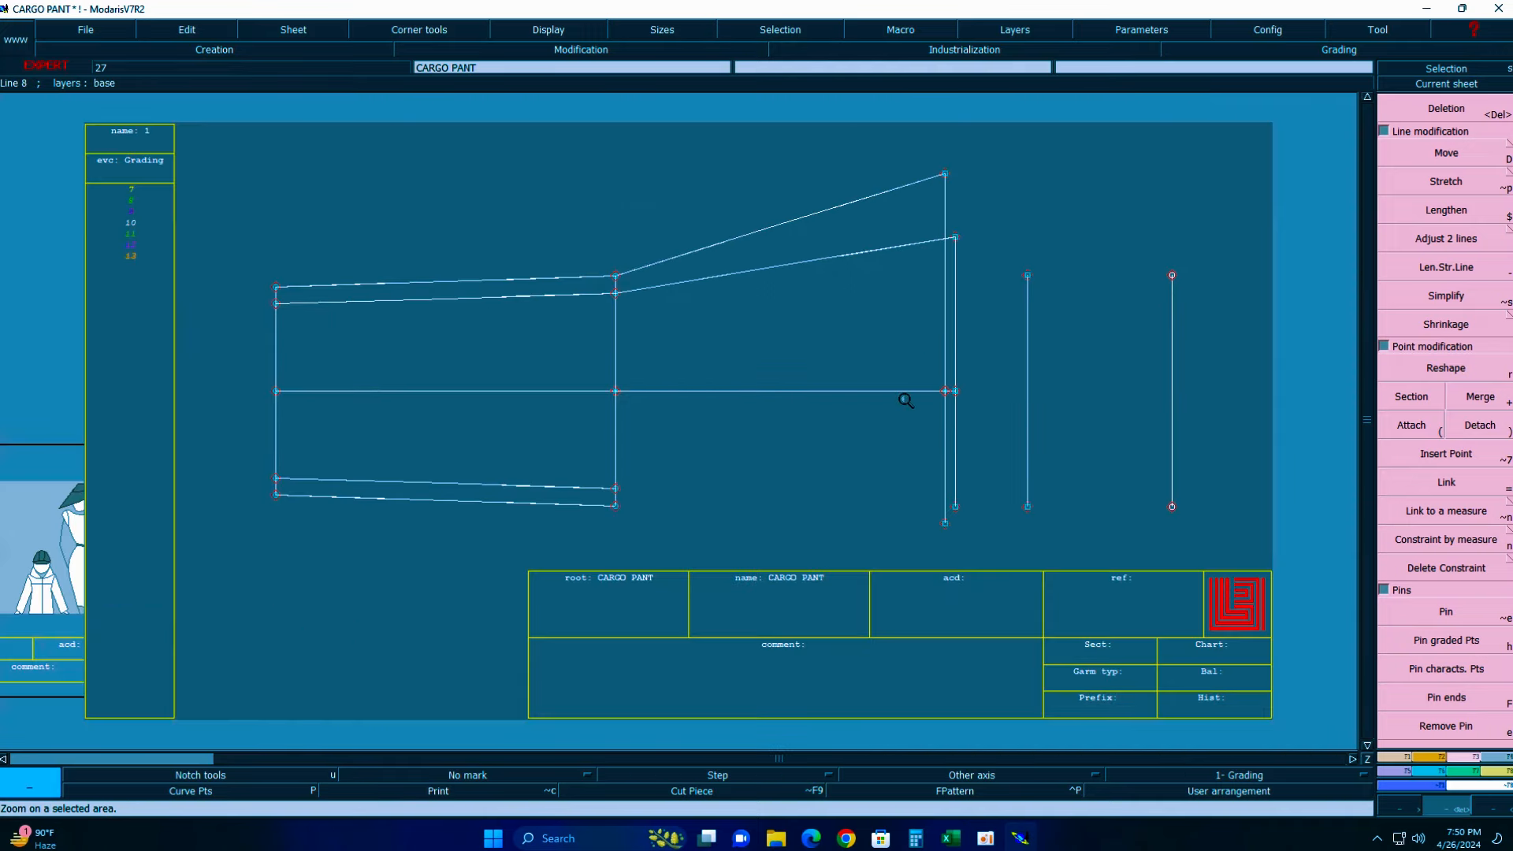
left_click(200, 152)
left_click(1272, 580)
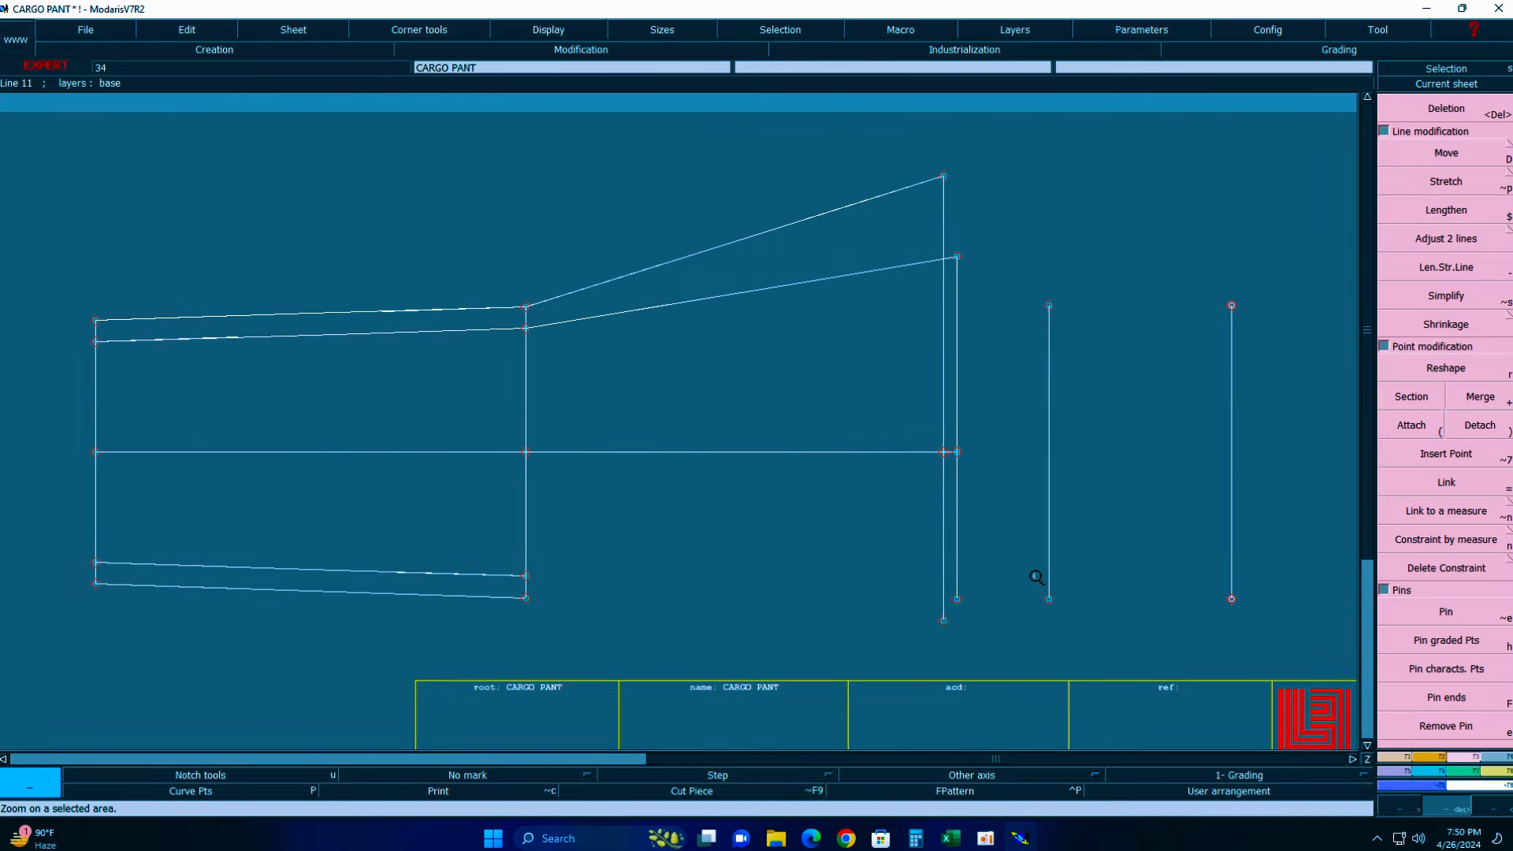
left_click(1455, 615)
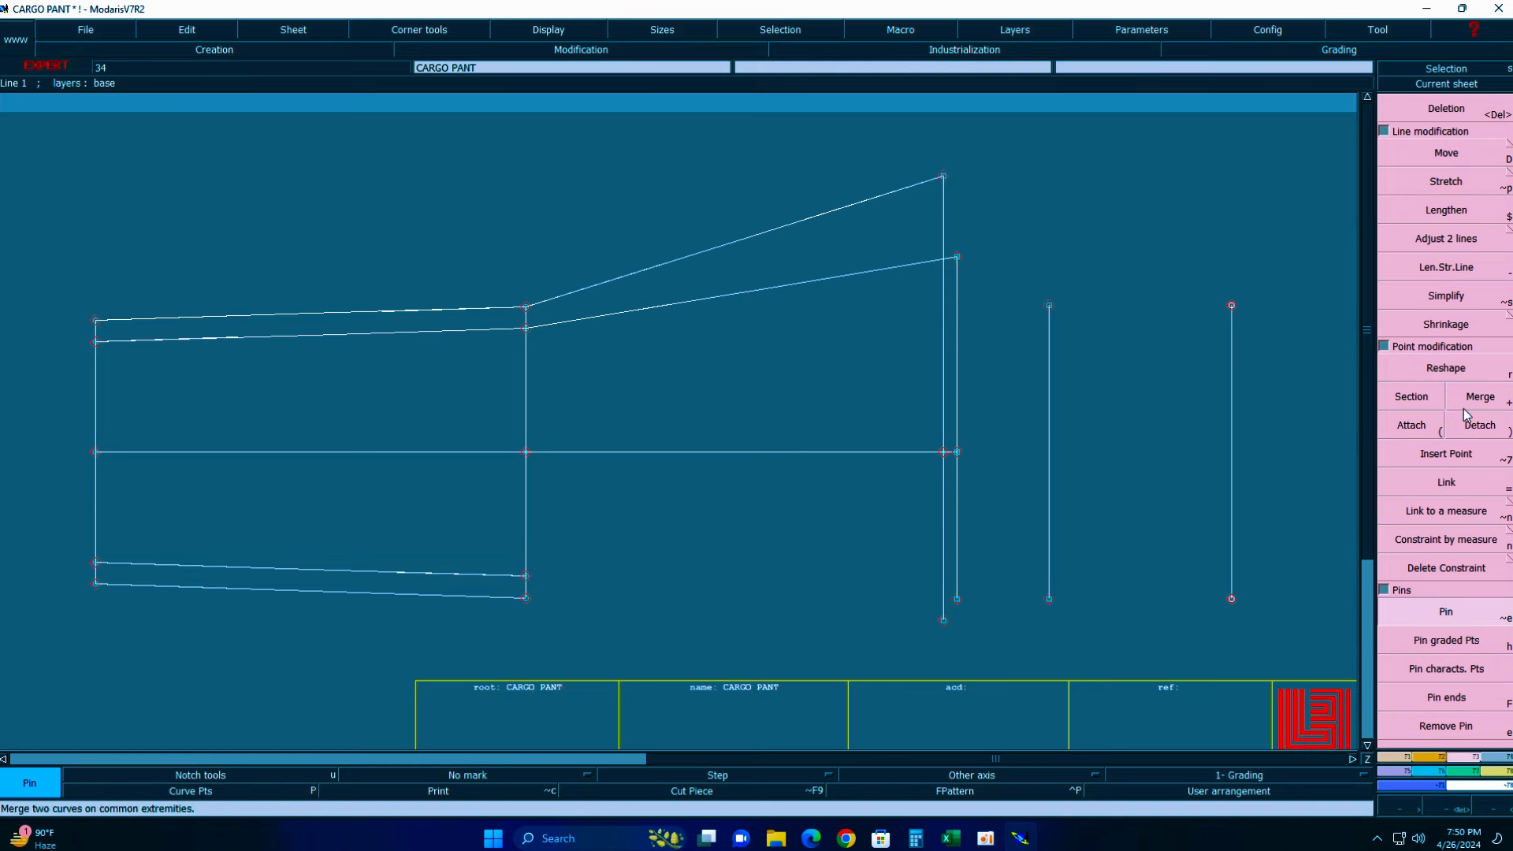
left_click(1455, 272)
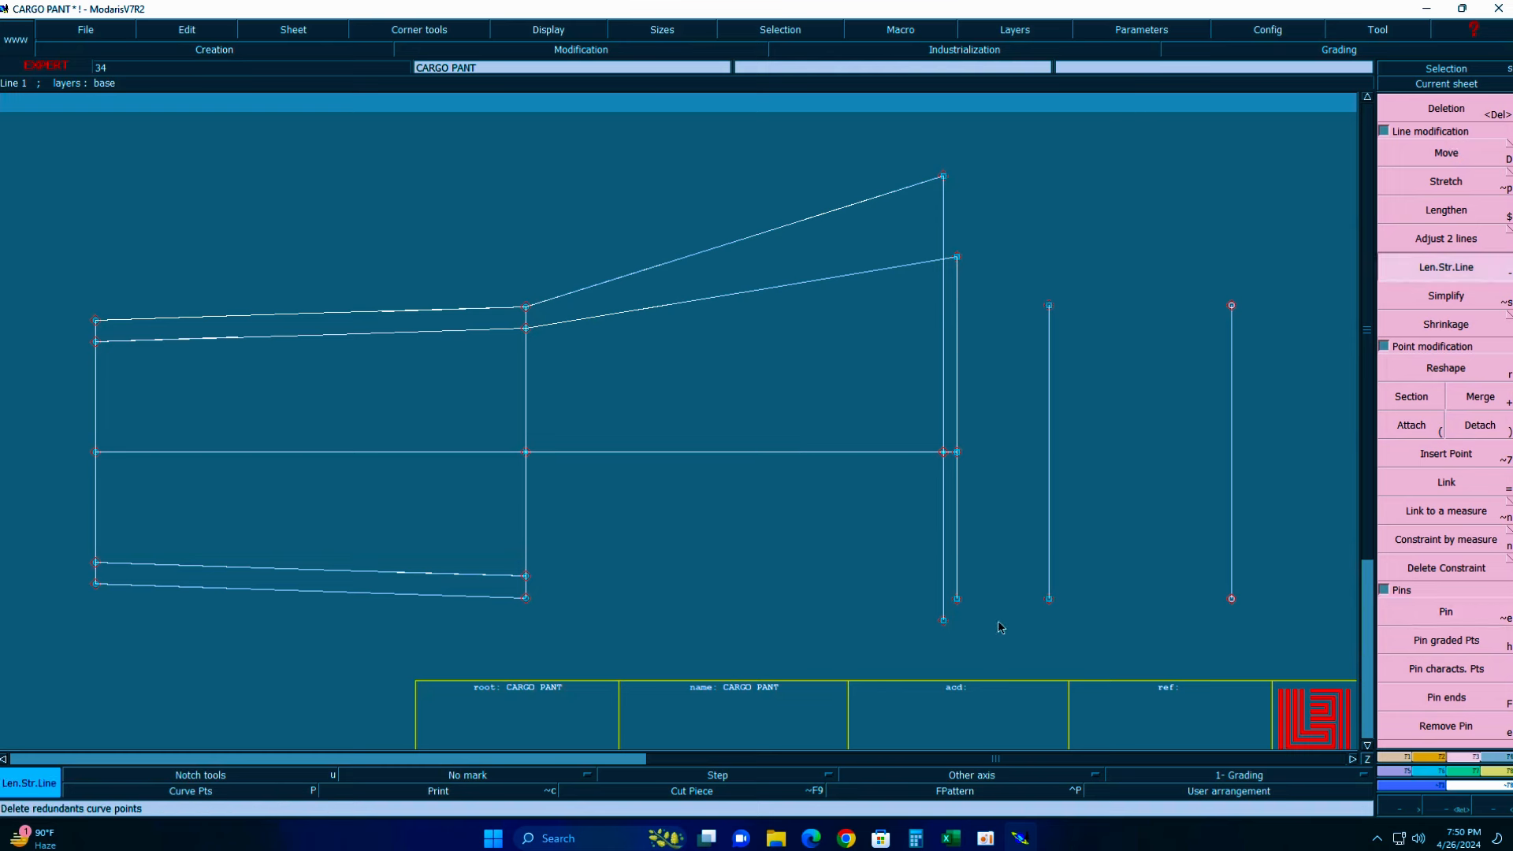
left_click(1051, 594)
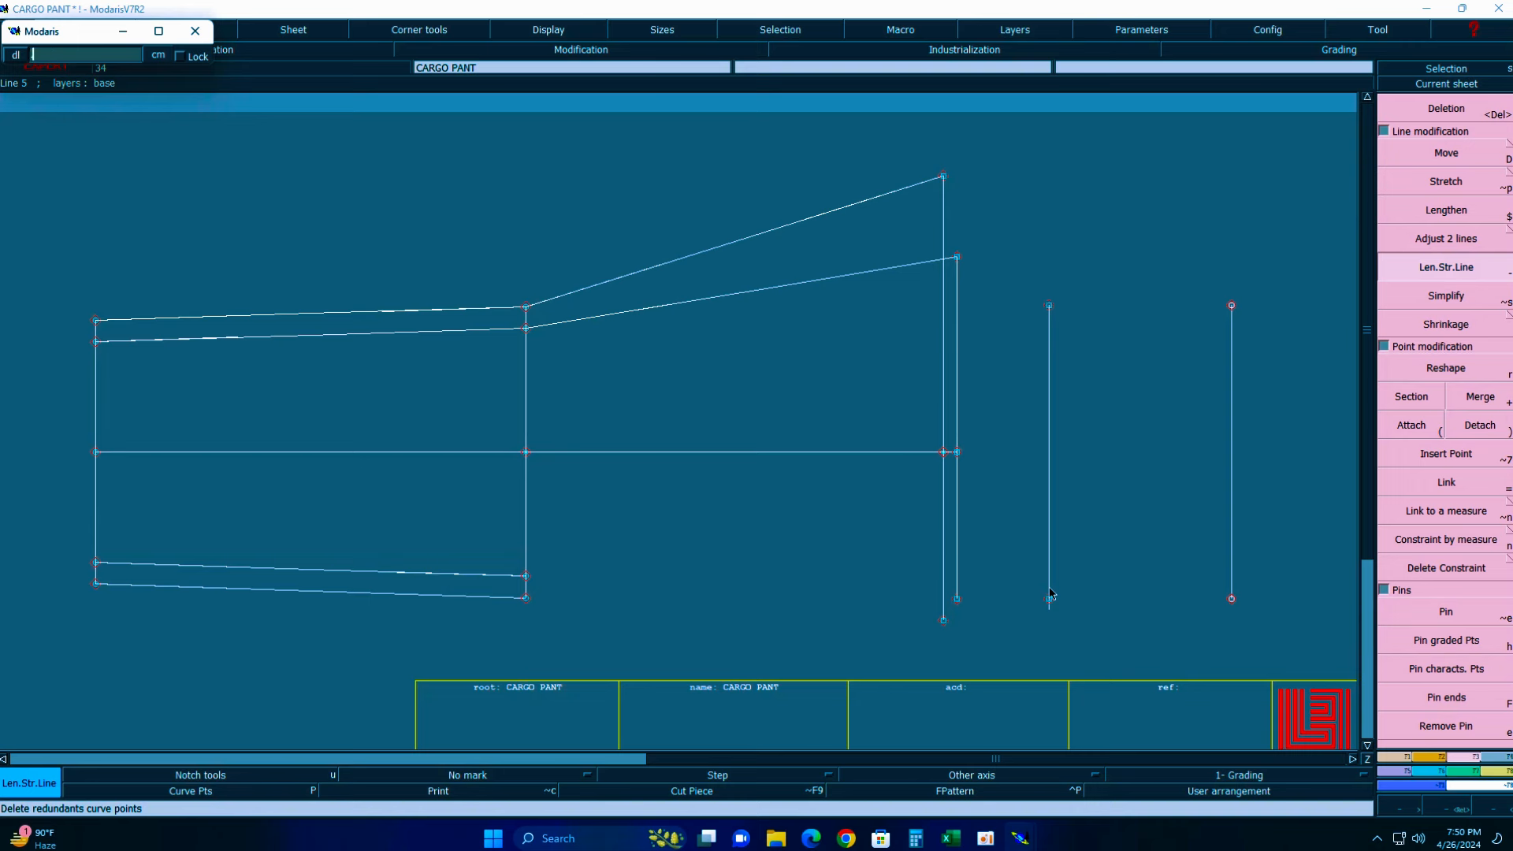
key("Return")
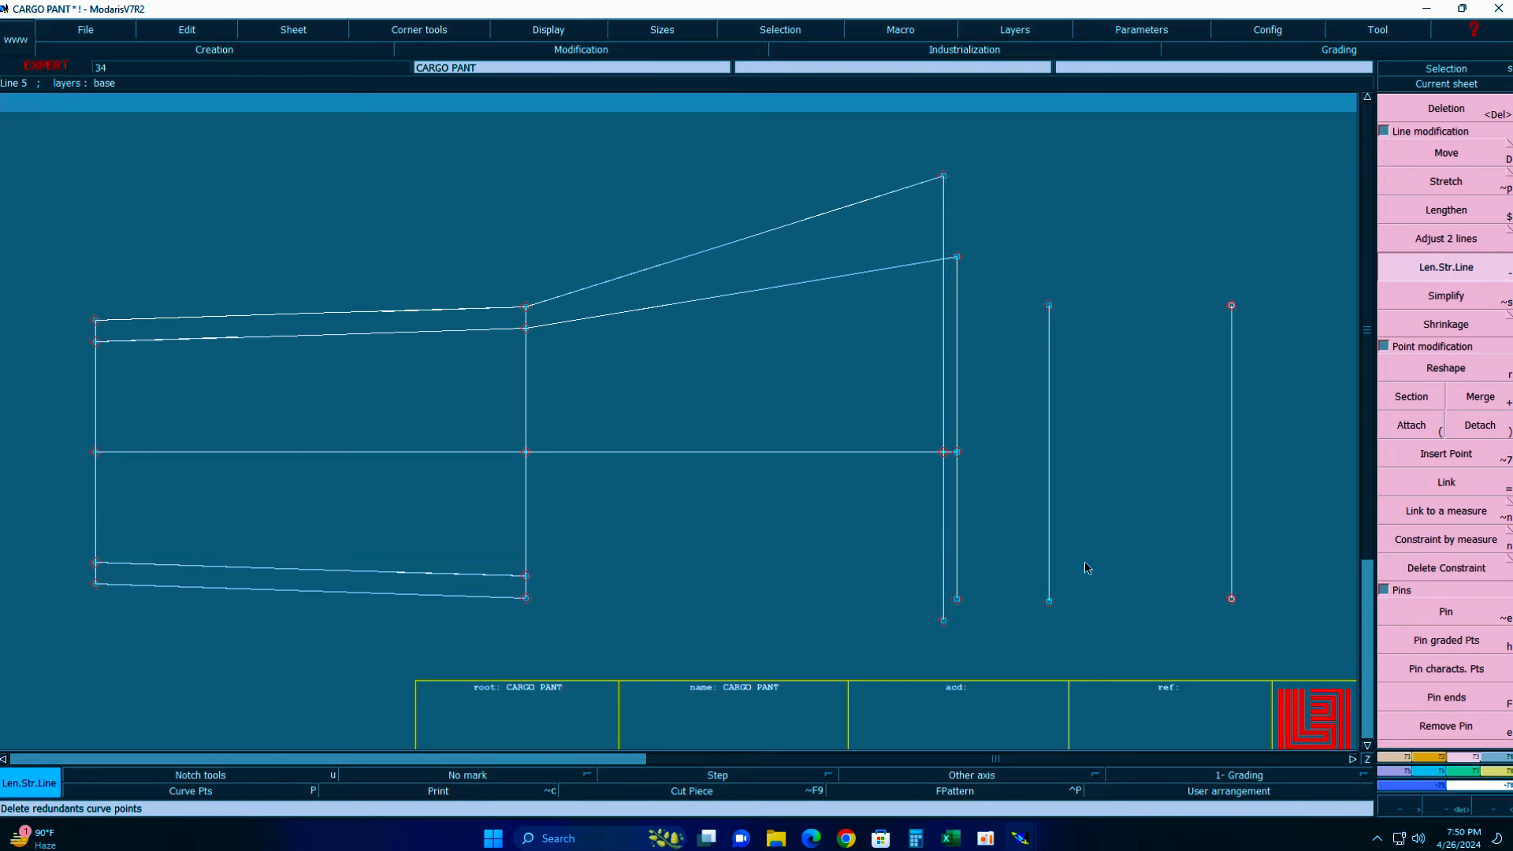
left_click_drag(814, 527, 1209, 631)
key("Delete")
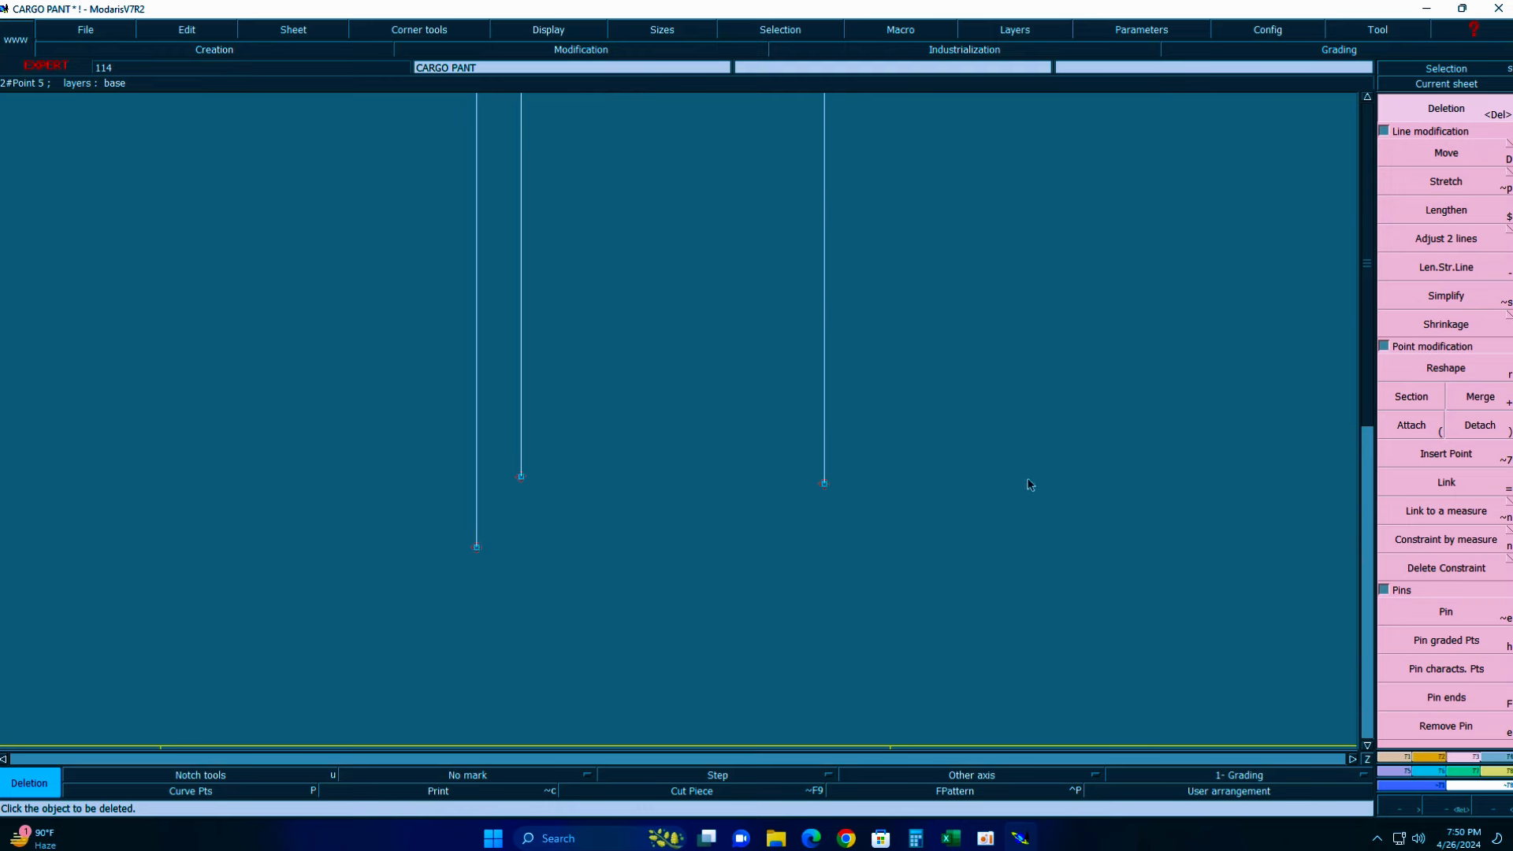
- Draw a Bezier line from the crotch line's upper end to the hip line's upper end
key("F12")
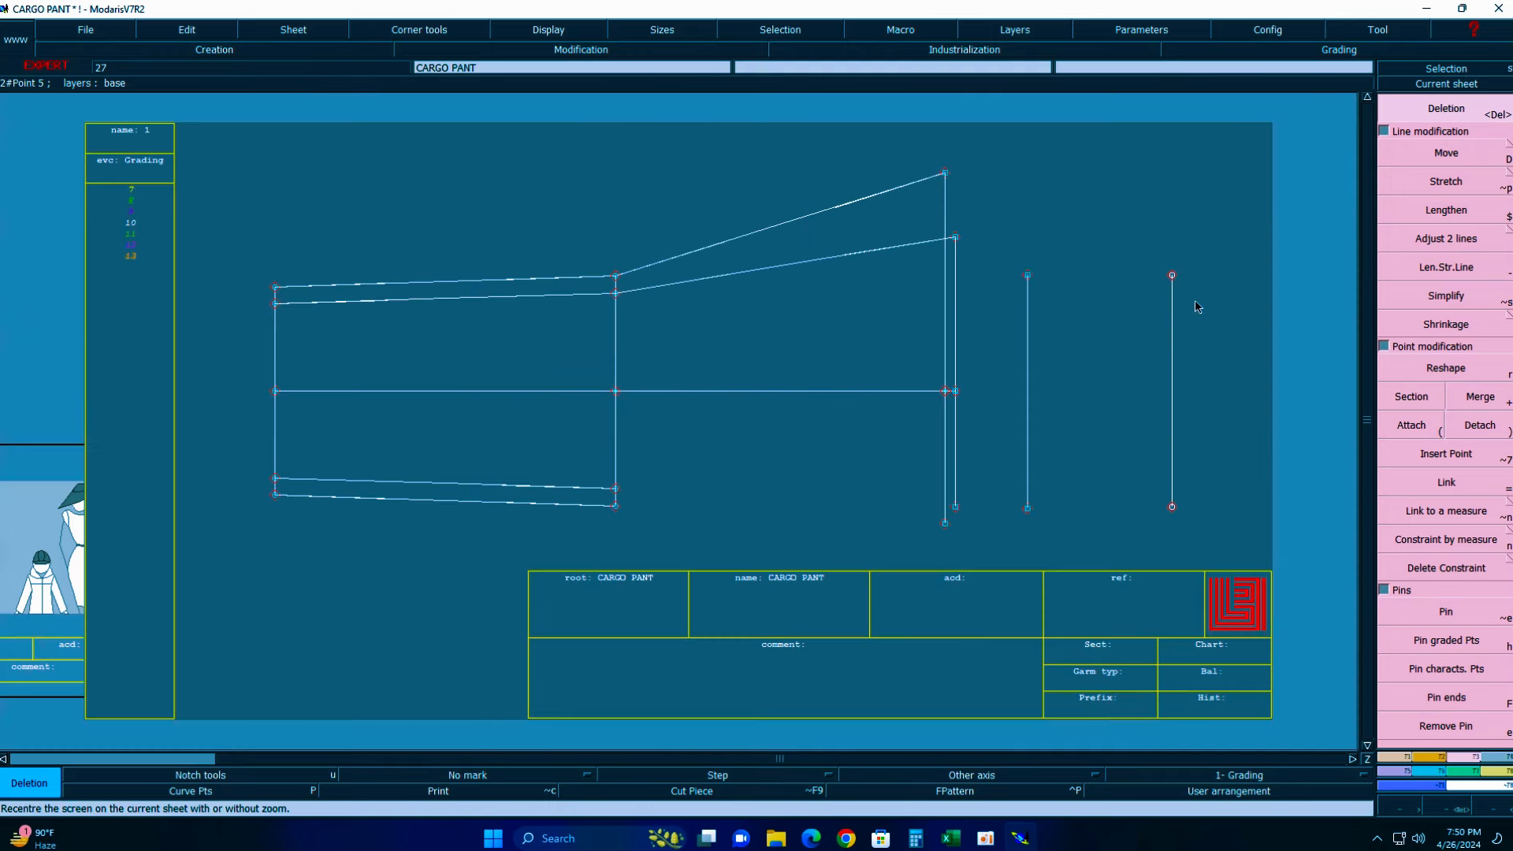
key("Return")
left_click_drag(618, 166, 1301, 596)
key("s")
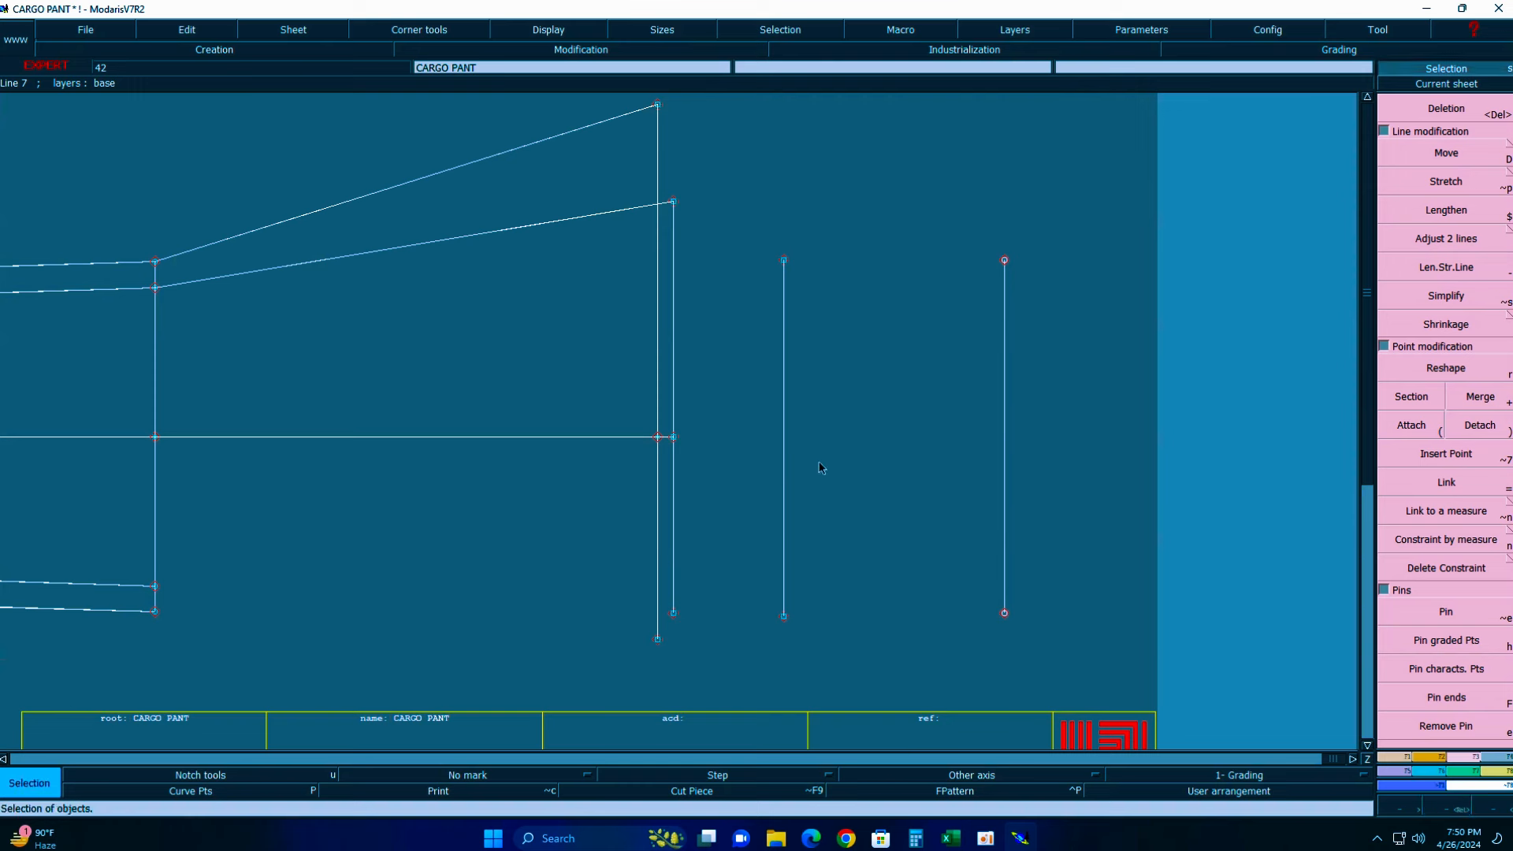
key("b")
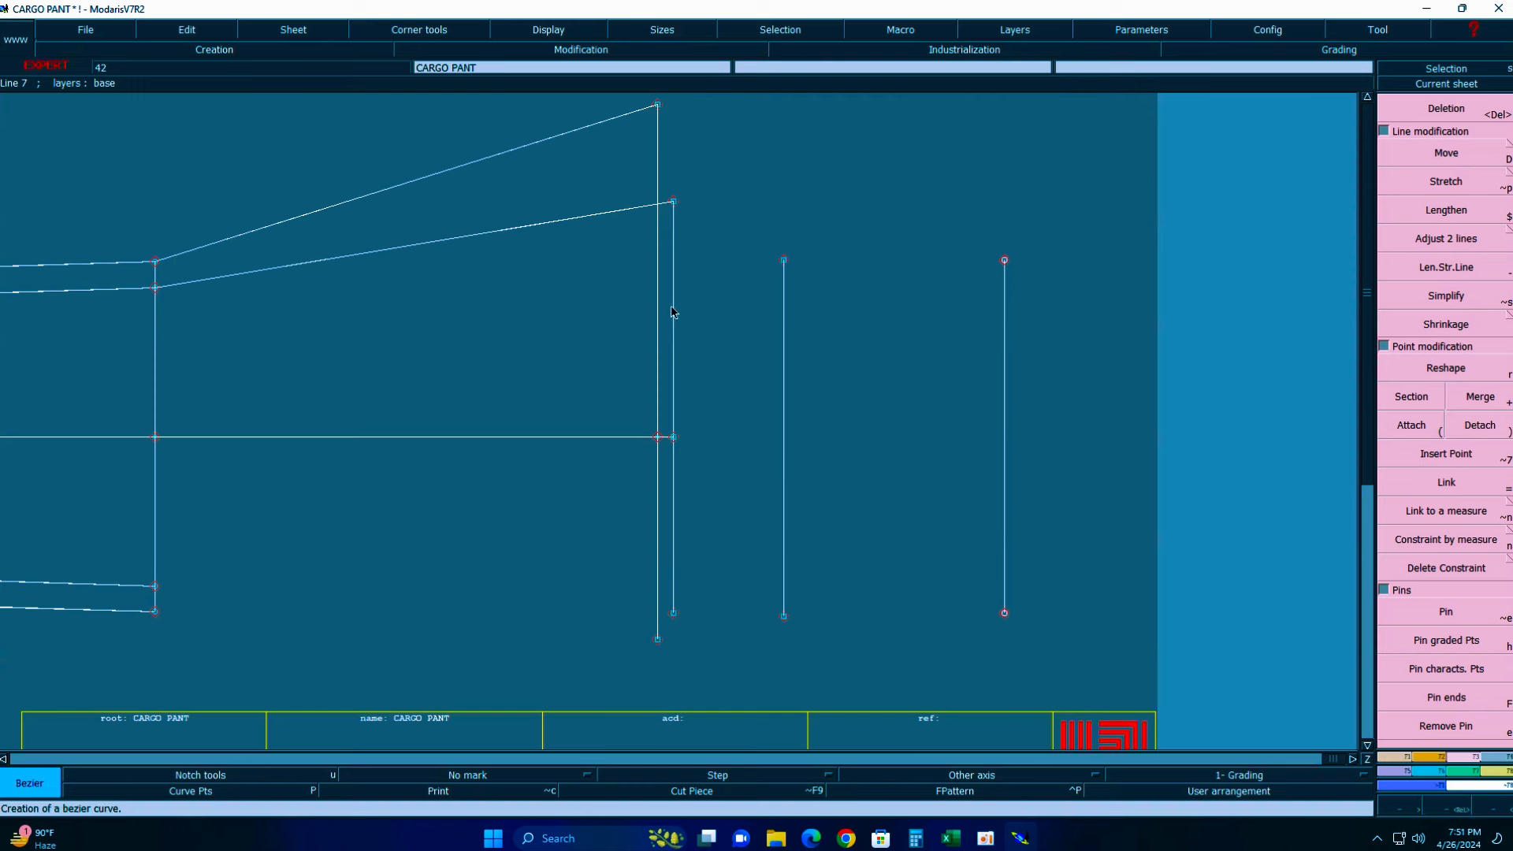
left_click(674, 203)
left_click(784, 260)
- Draw a horizontal guide line from the hip line's upper end back to just short of the crotch line
key("z")
left_click_drag(526, 173, 997, 437)
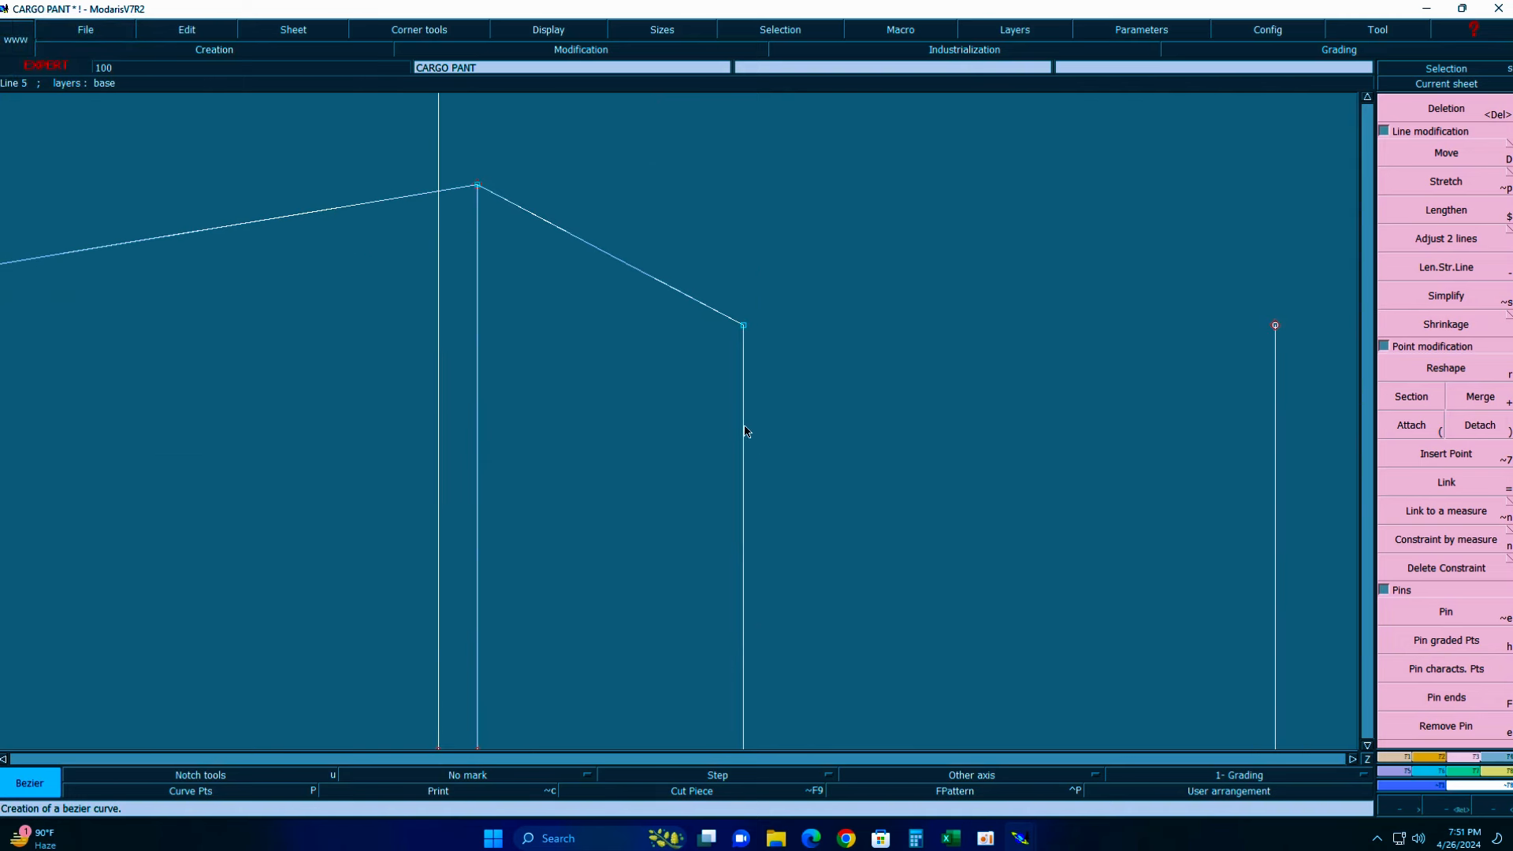
left_click(744, 325)
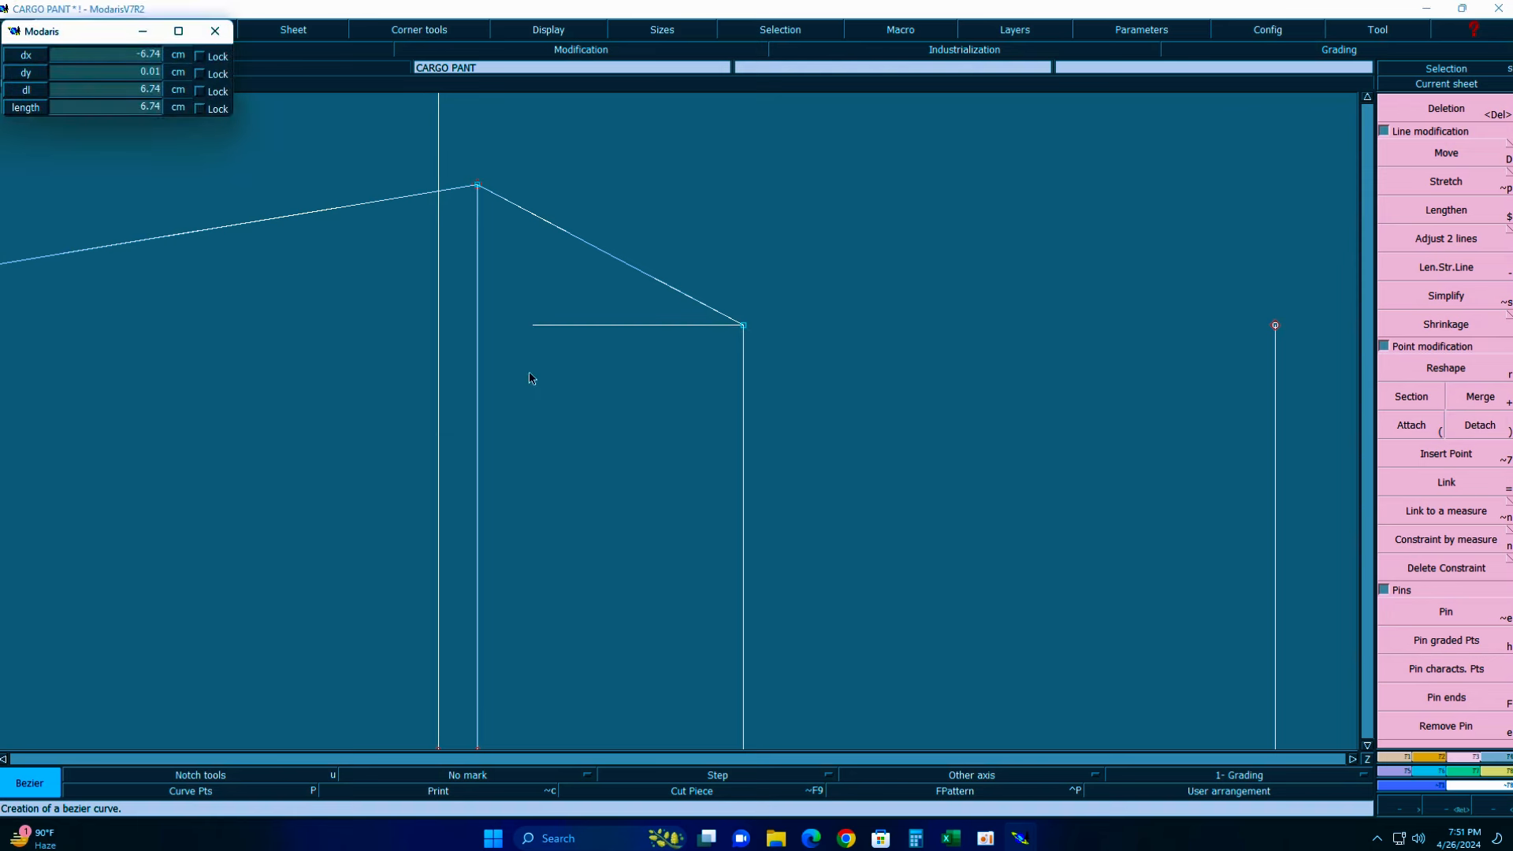
left_click(490, 371)
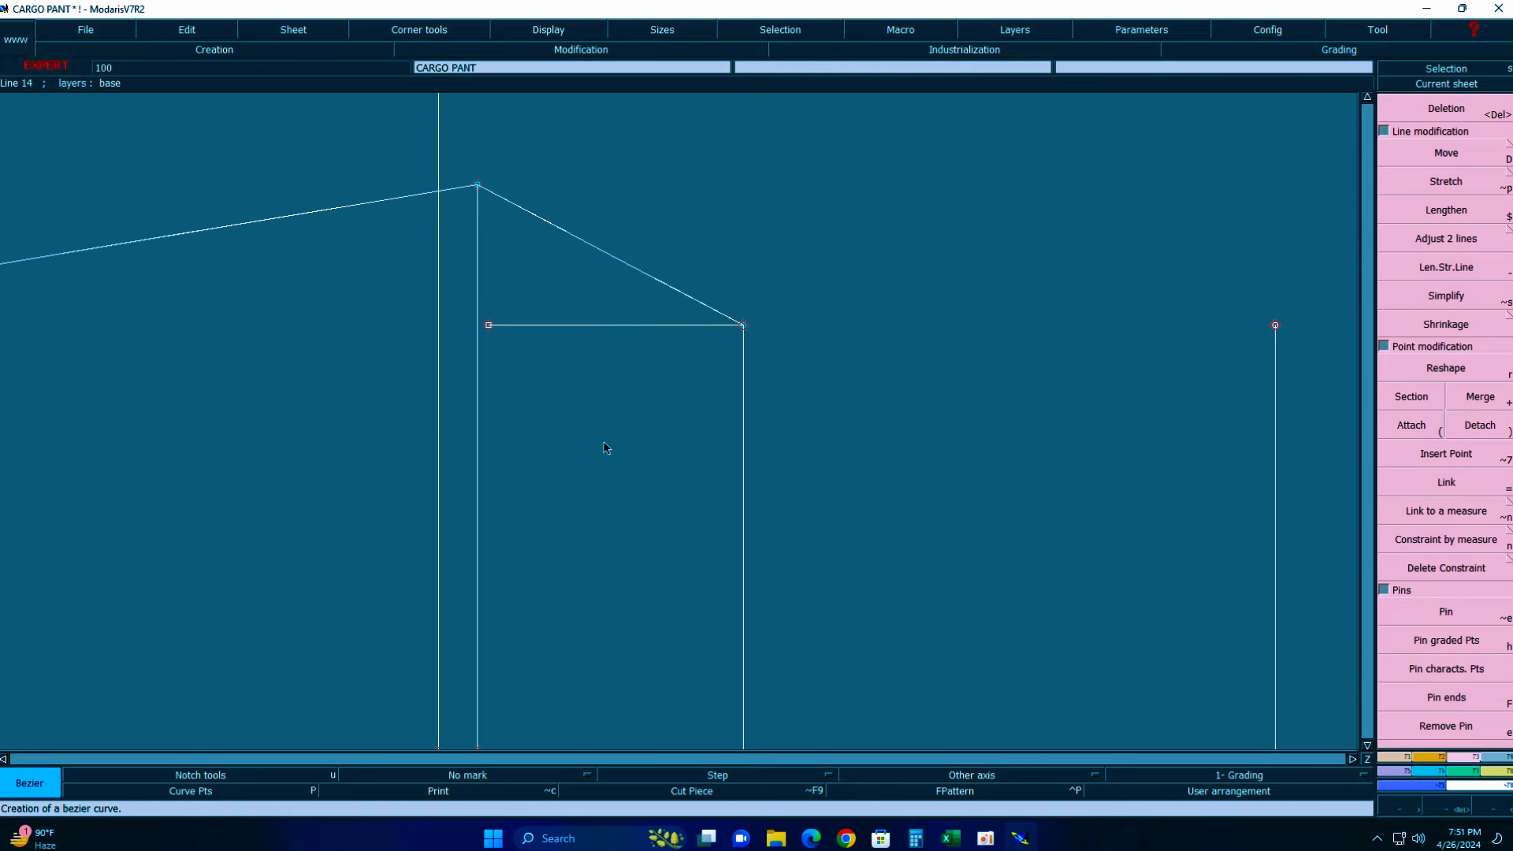
- Show the curve handles and reshape the line between crotch and hip into a hollow front rise curve
left_click(541, 32)
key("r")
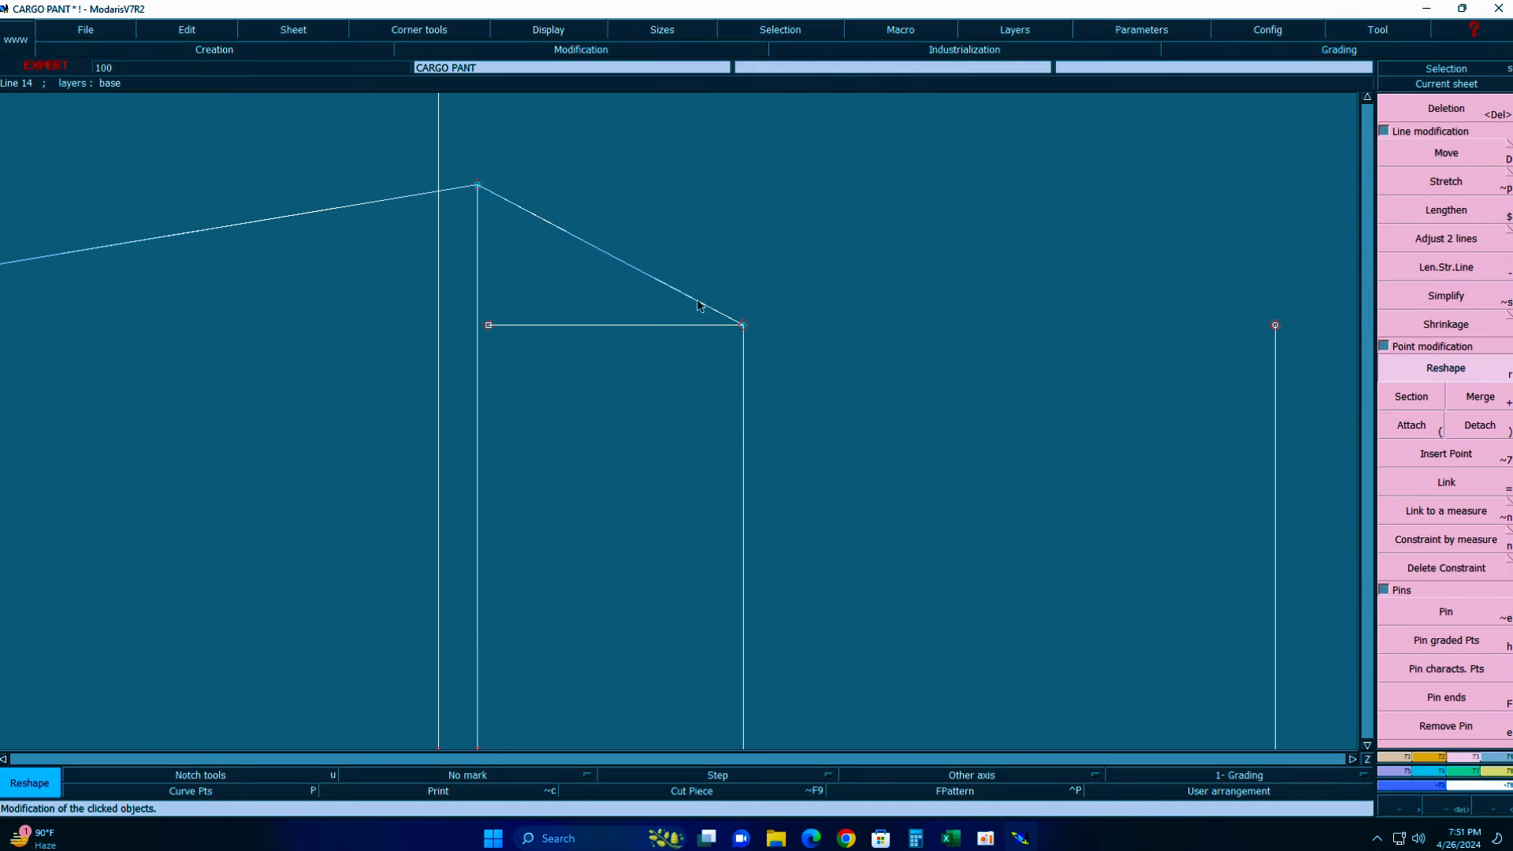
left_click_drag(698, 306, 616, 292)
left_click_drag(557, 234, 513, 326)
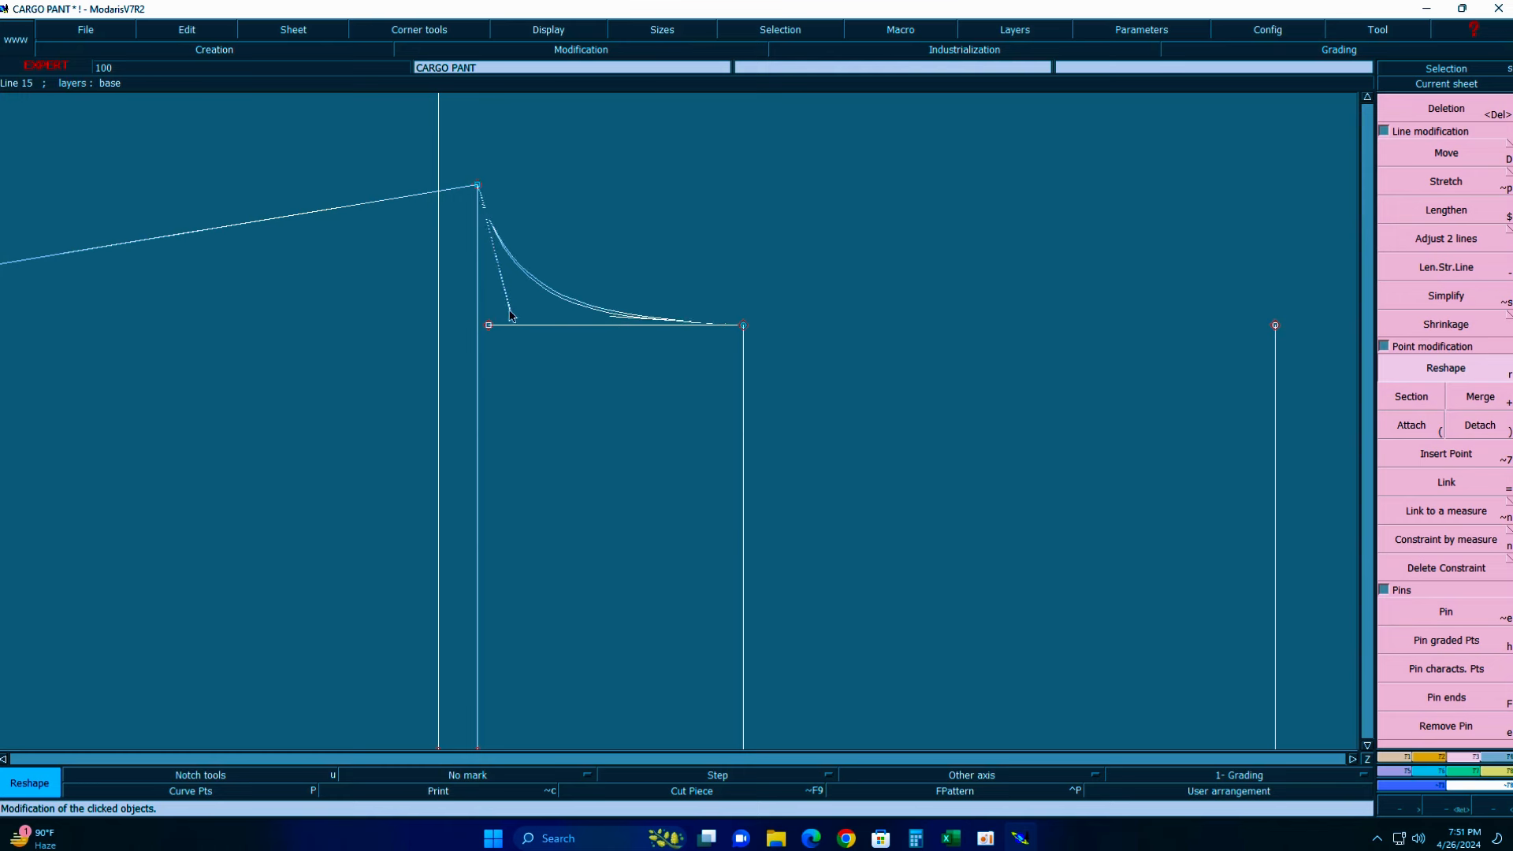
left_click_drag(611, 317, 563, 311)
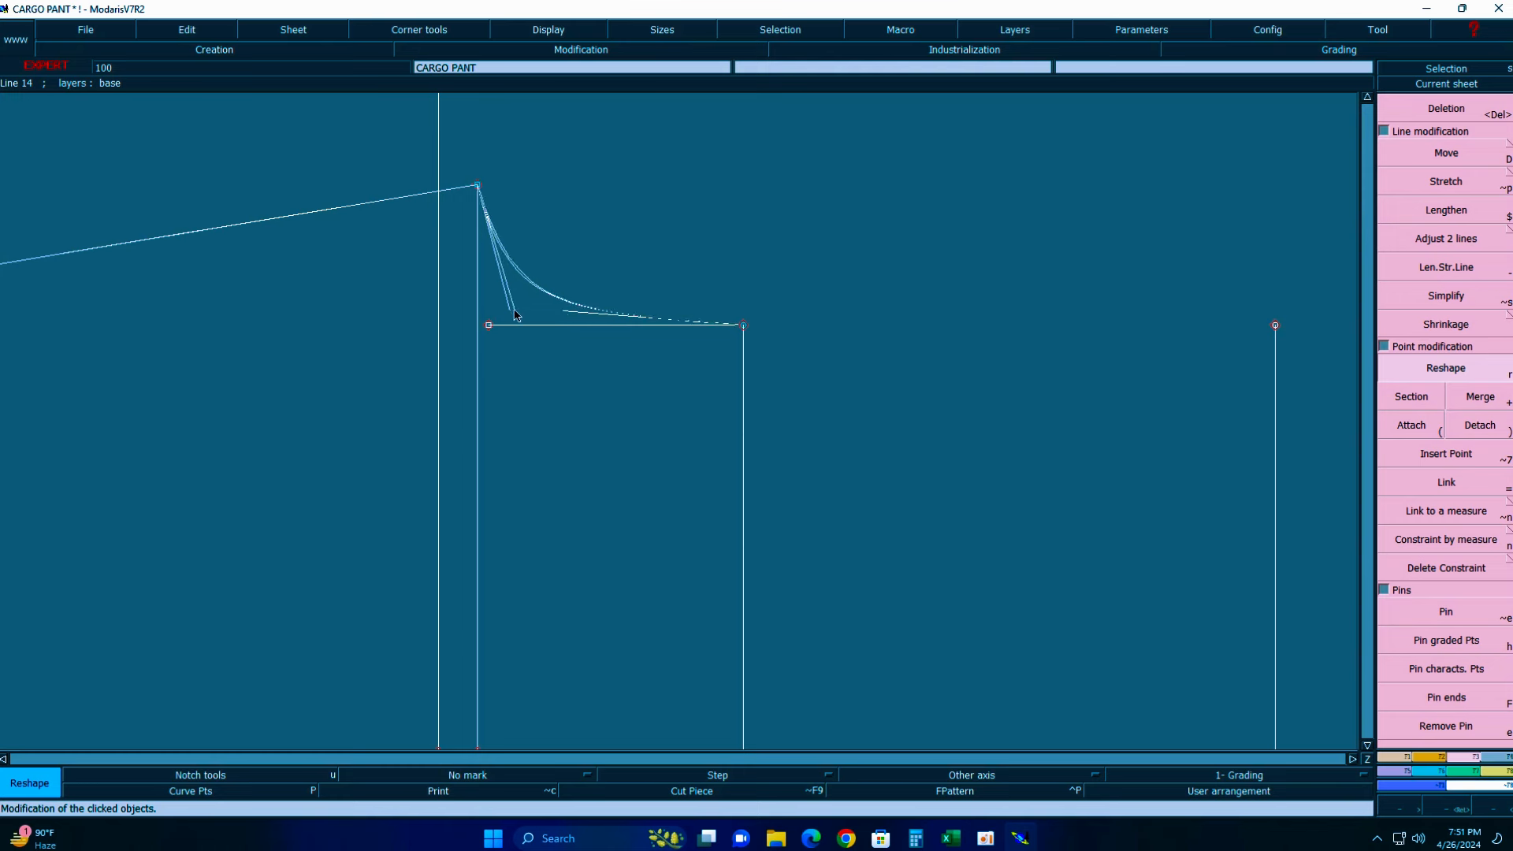
- Extend the rise curve's handle at the hip in a straight line past the waist line
left_click(1446, 267)
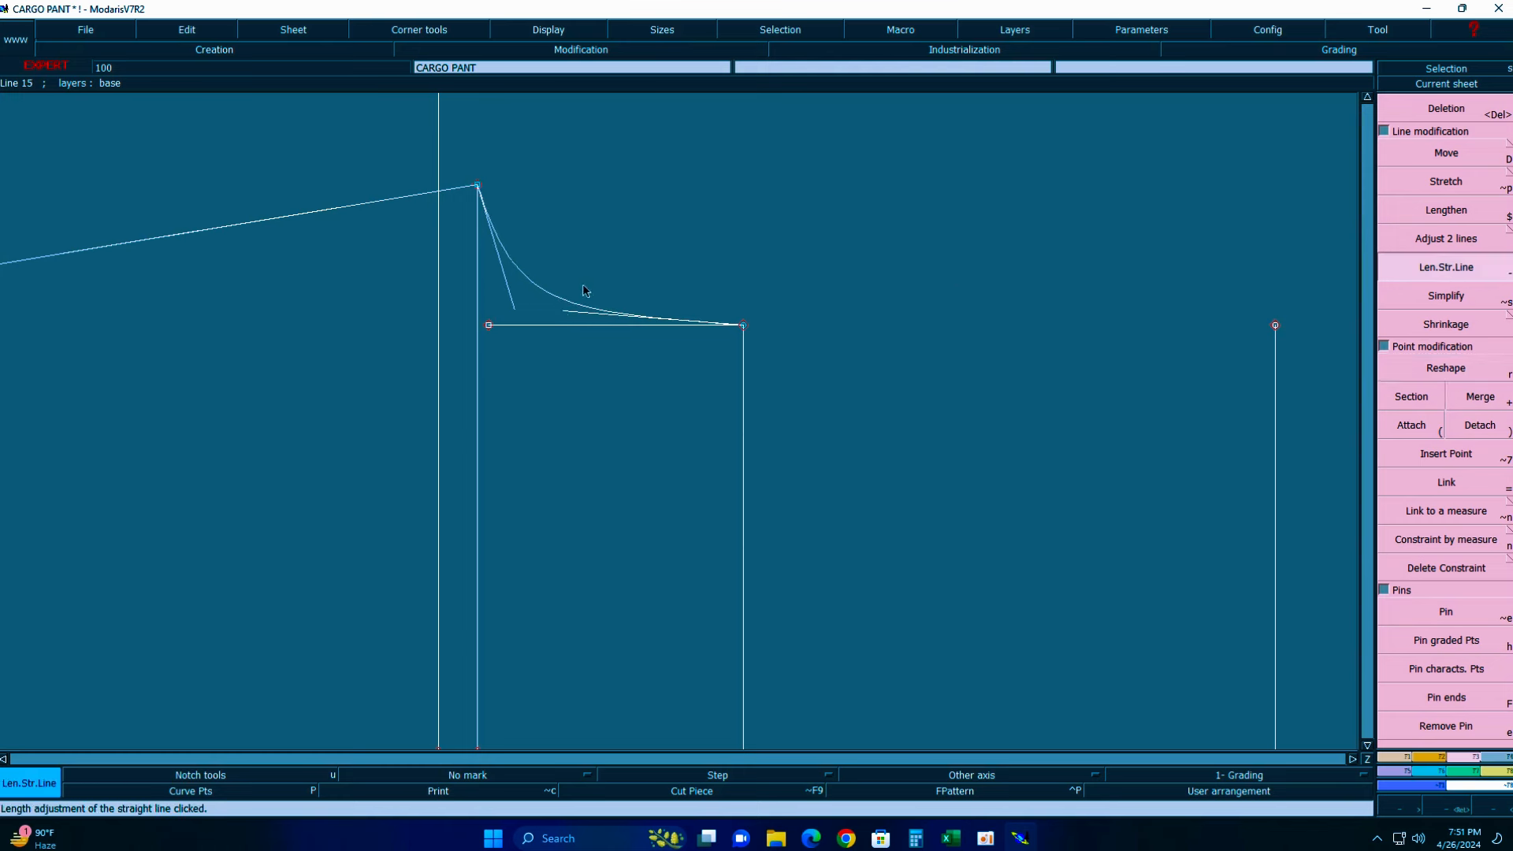
left_click(743, 325)
left_click(1318, 459)
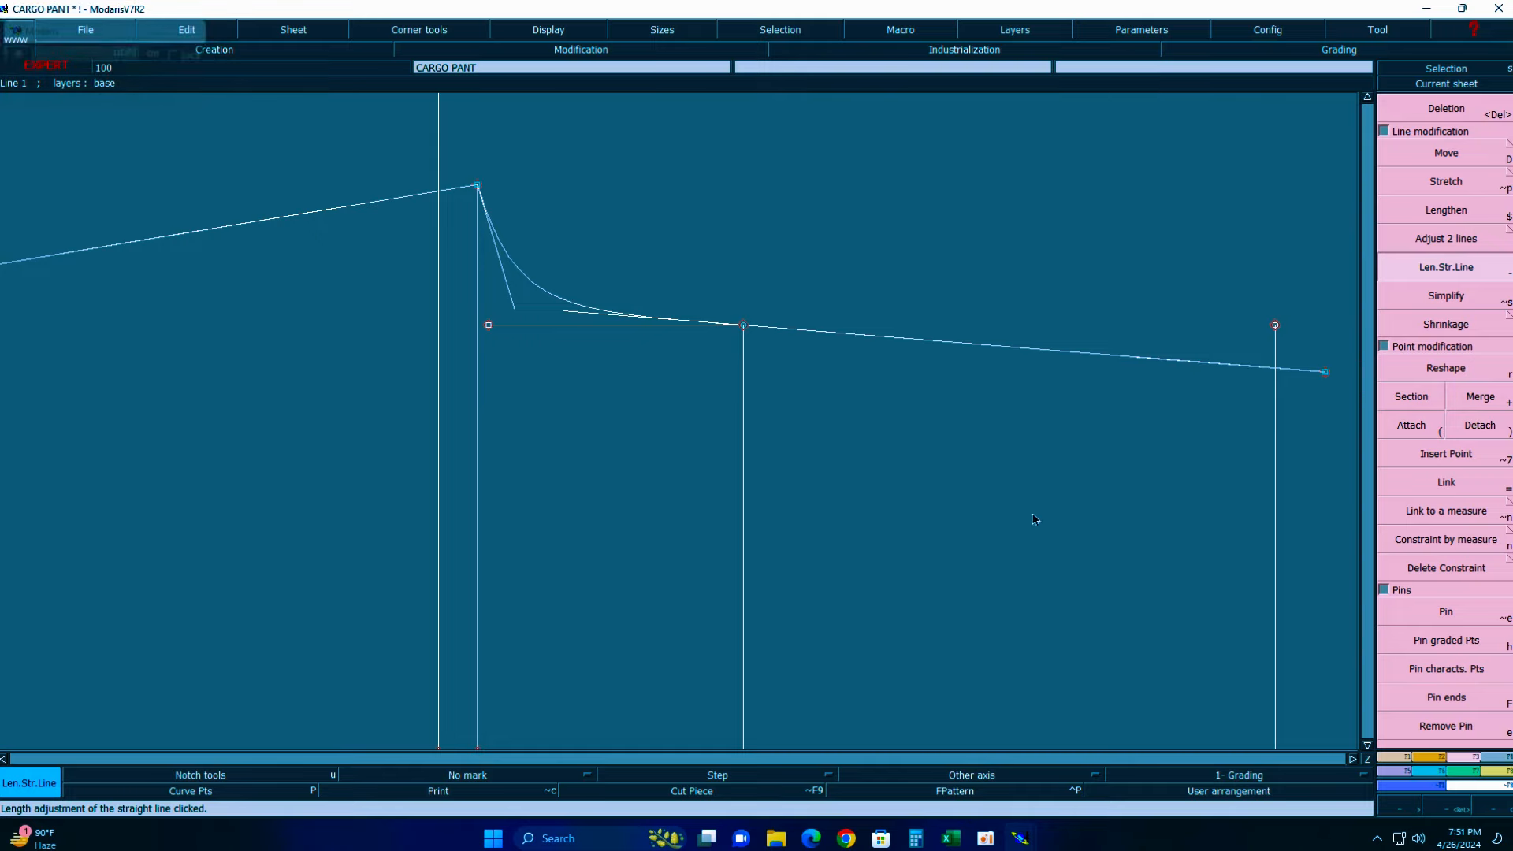
- Switch to the Excel size chart, fill the FRONT RISE T row (A14:C14) with yellow, and return to Modaris
left_click(950, 838)
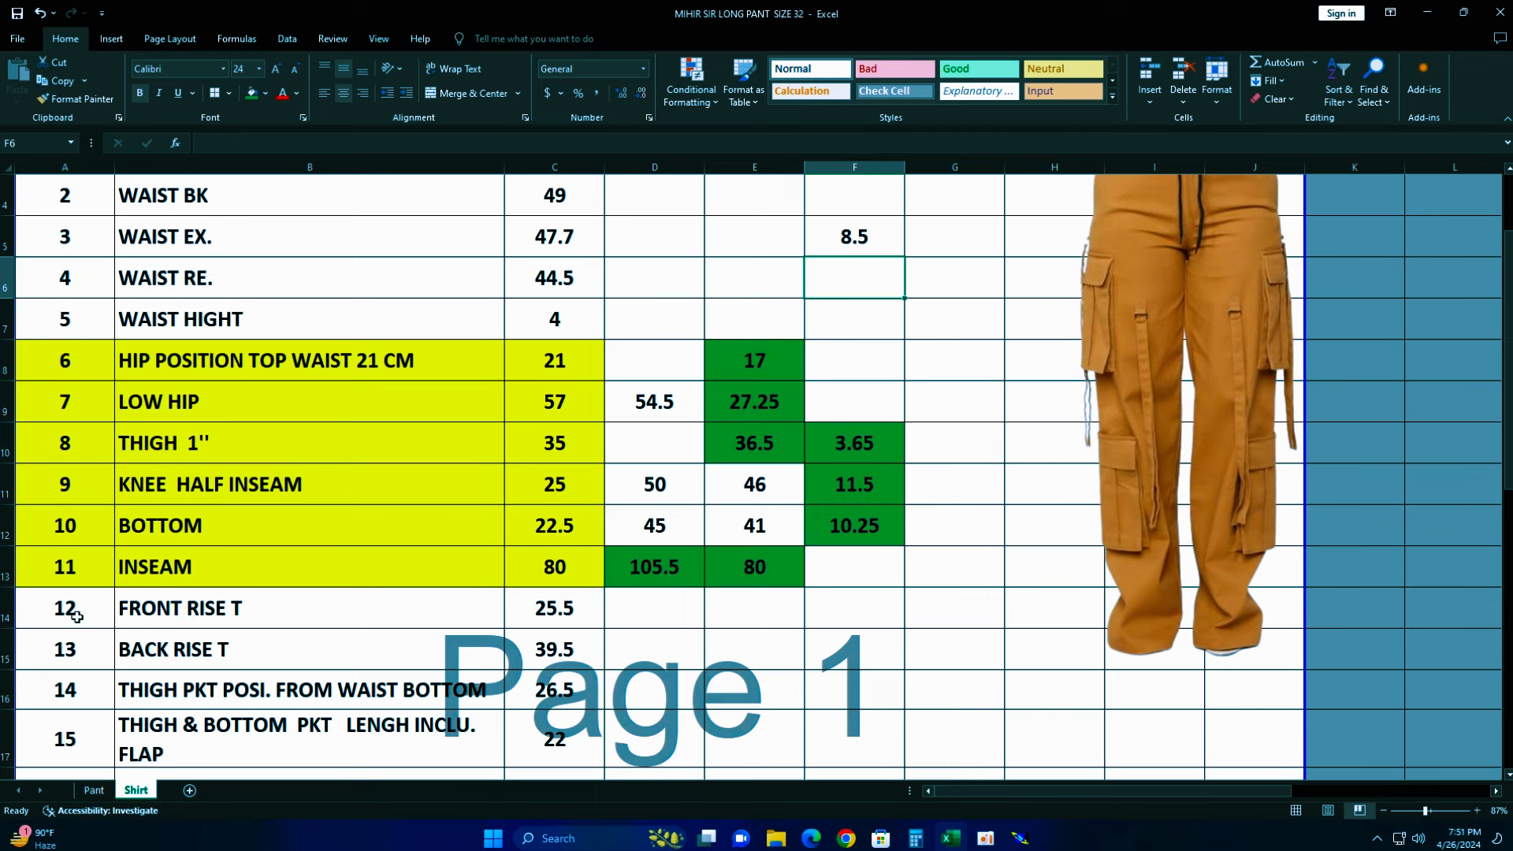
left_click_drag(57, 609, 556, 609)
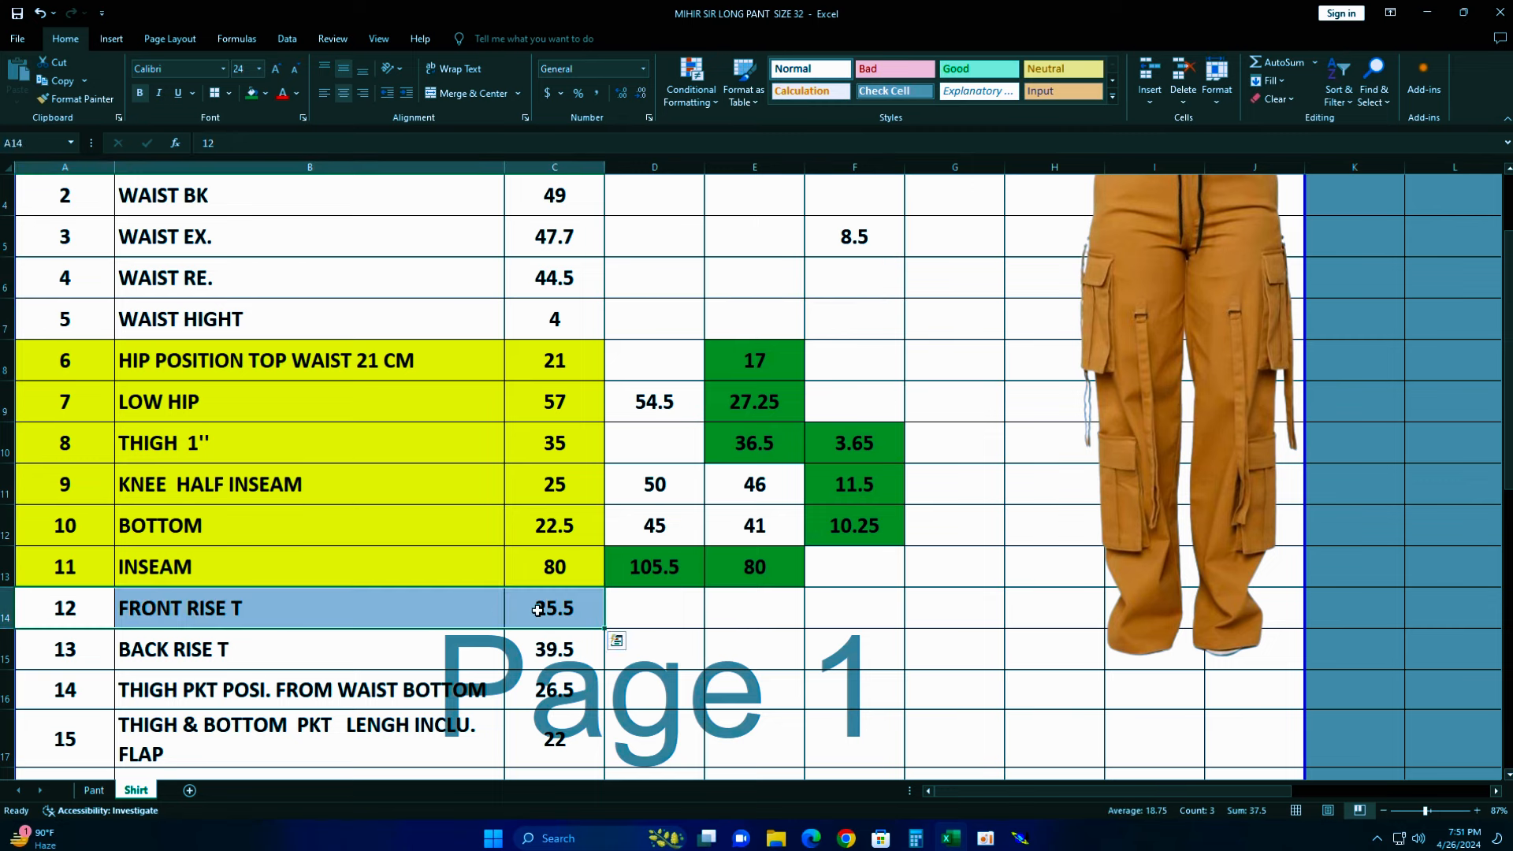
left_click(266, 93)
left_click(292, 218)
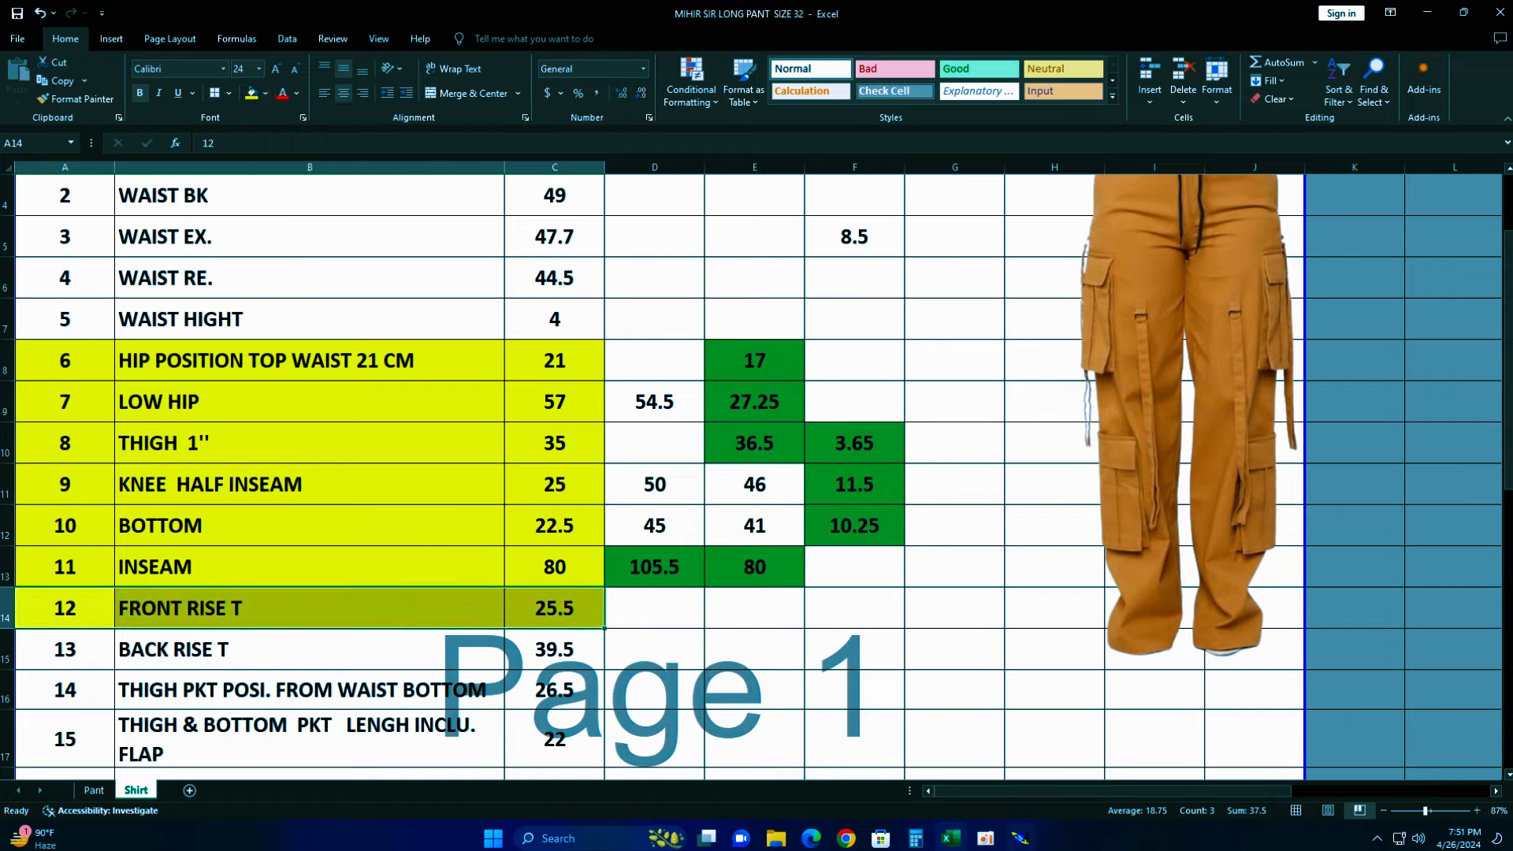
left_click(1021, 838)
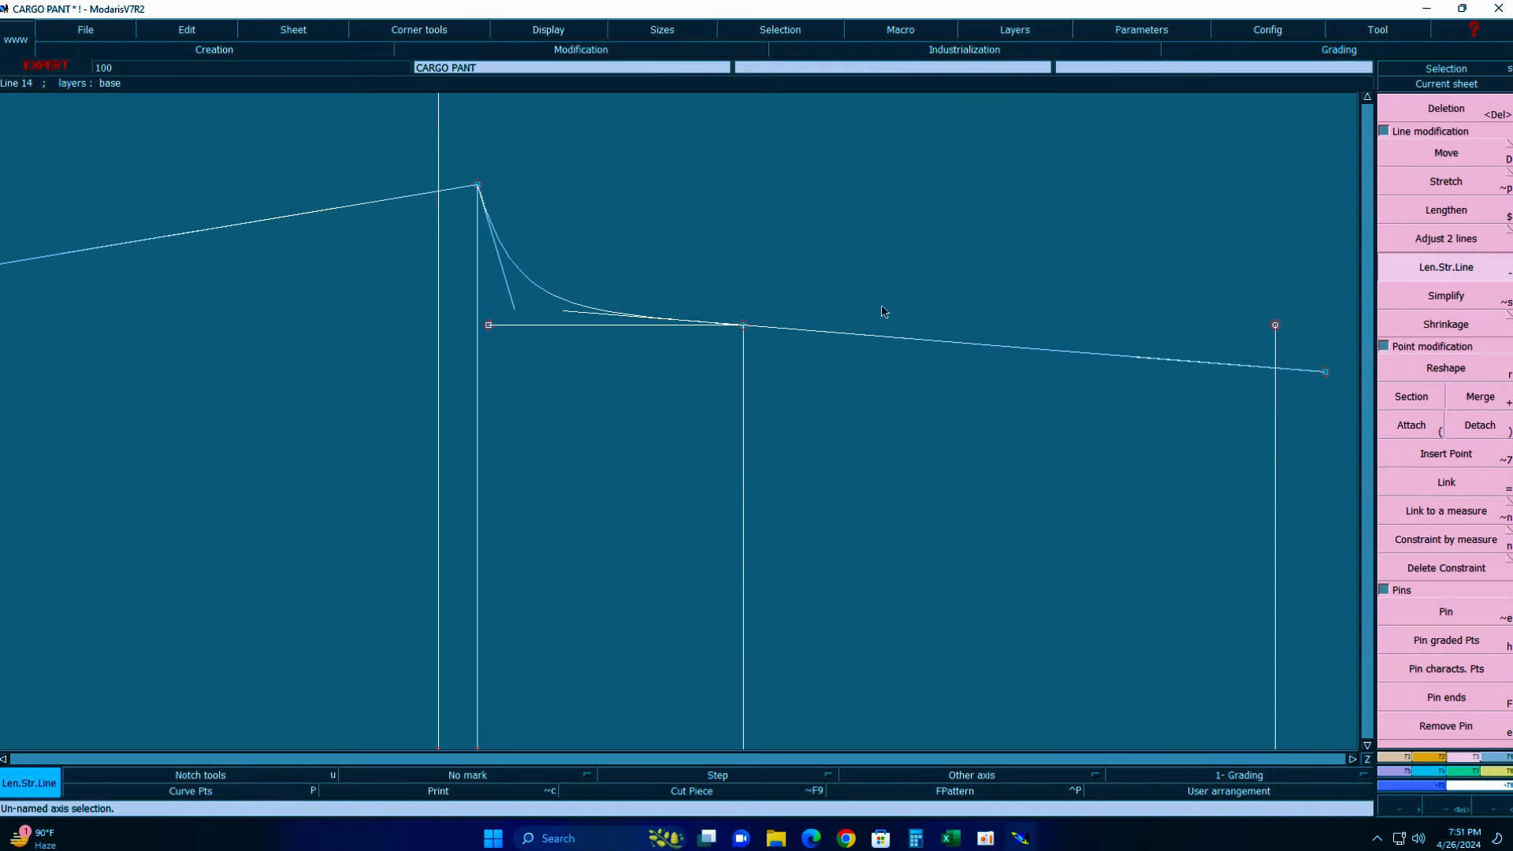
- Undo the straight extension from the hip point past the waist line
key("Home")
key("Return")
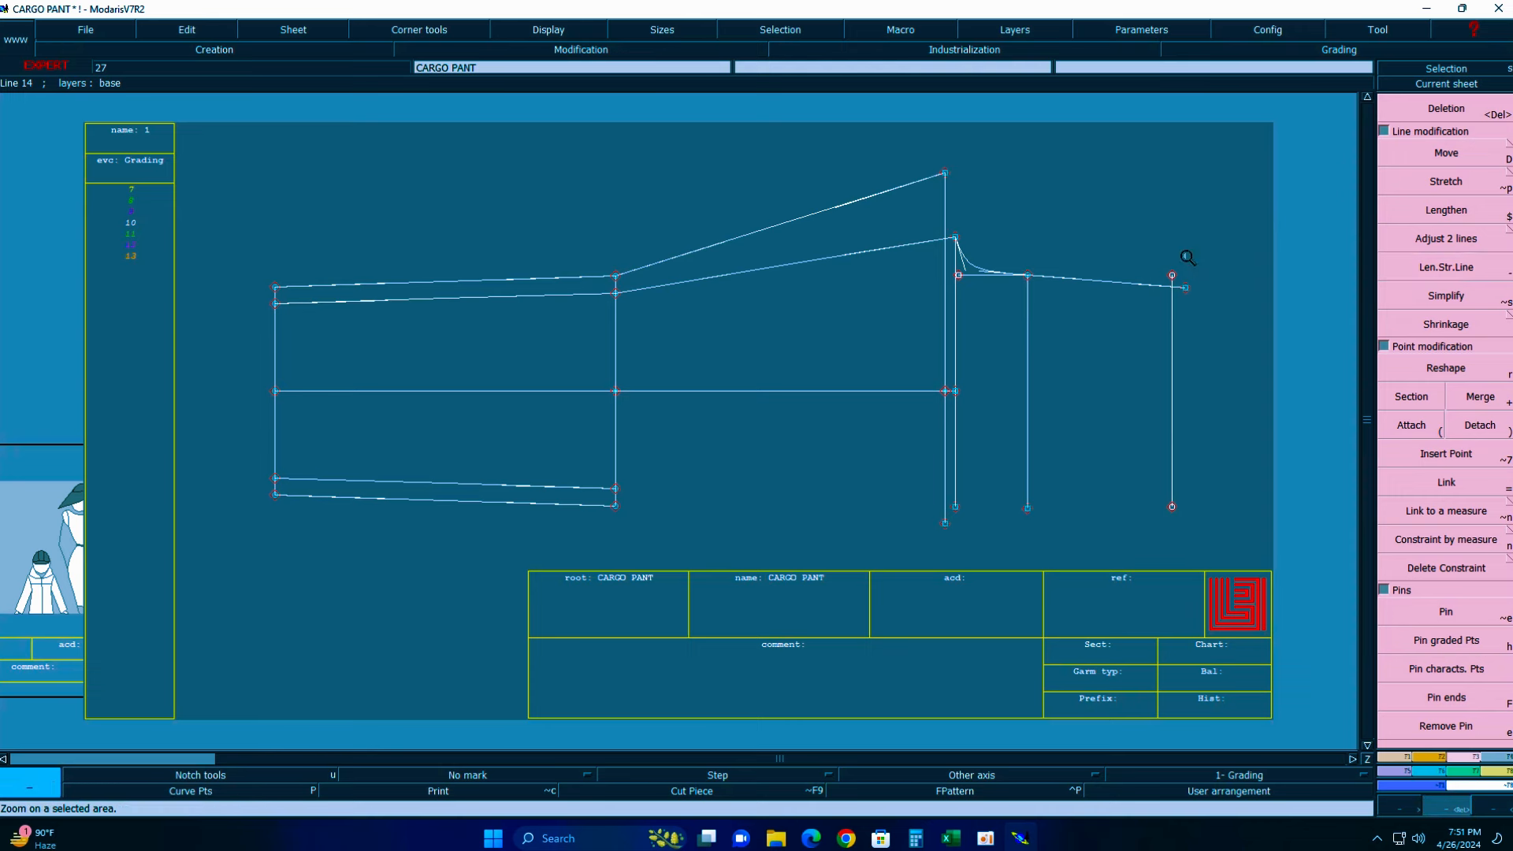
left_click_drag(772, 159, 1284, 524)
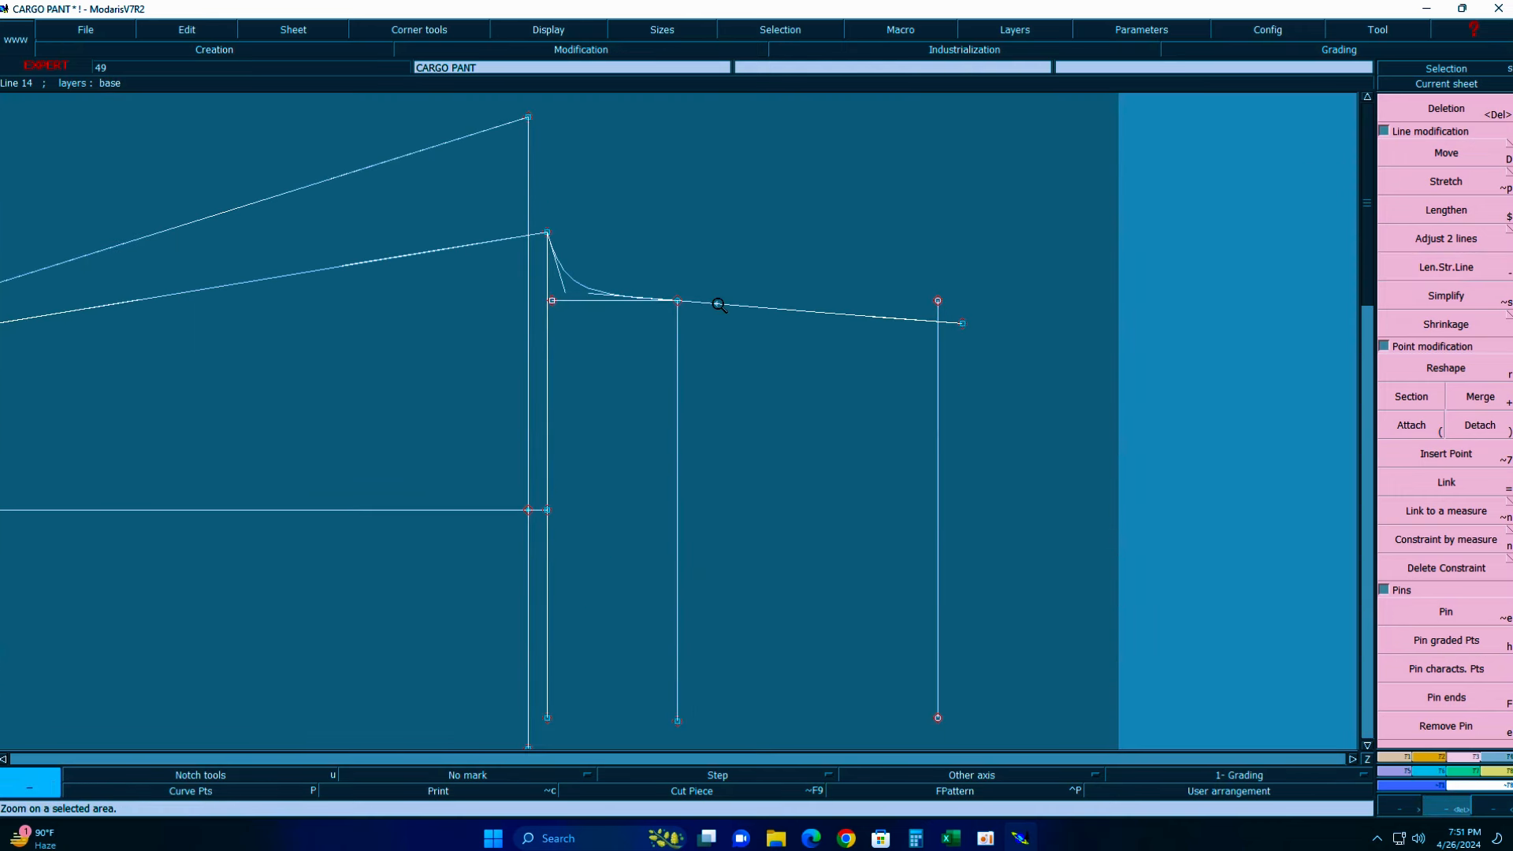
key("Delete")
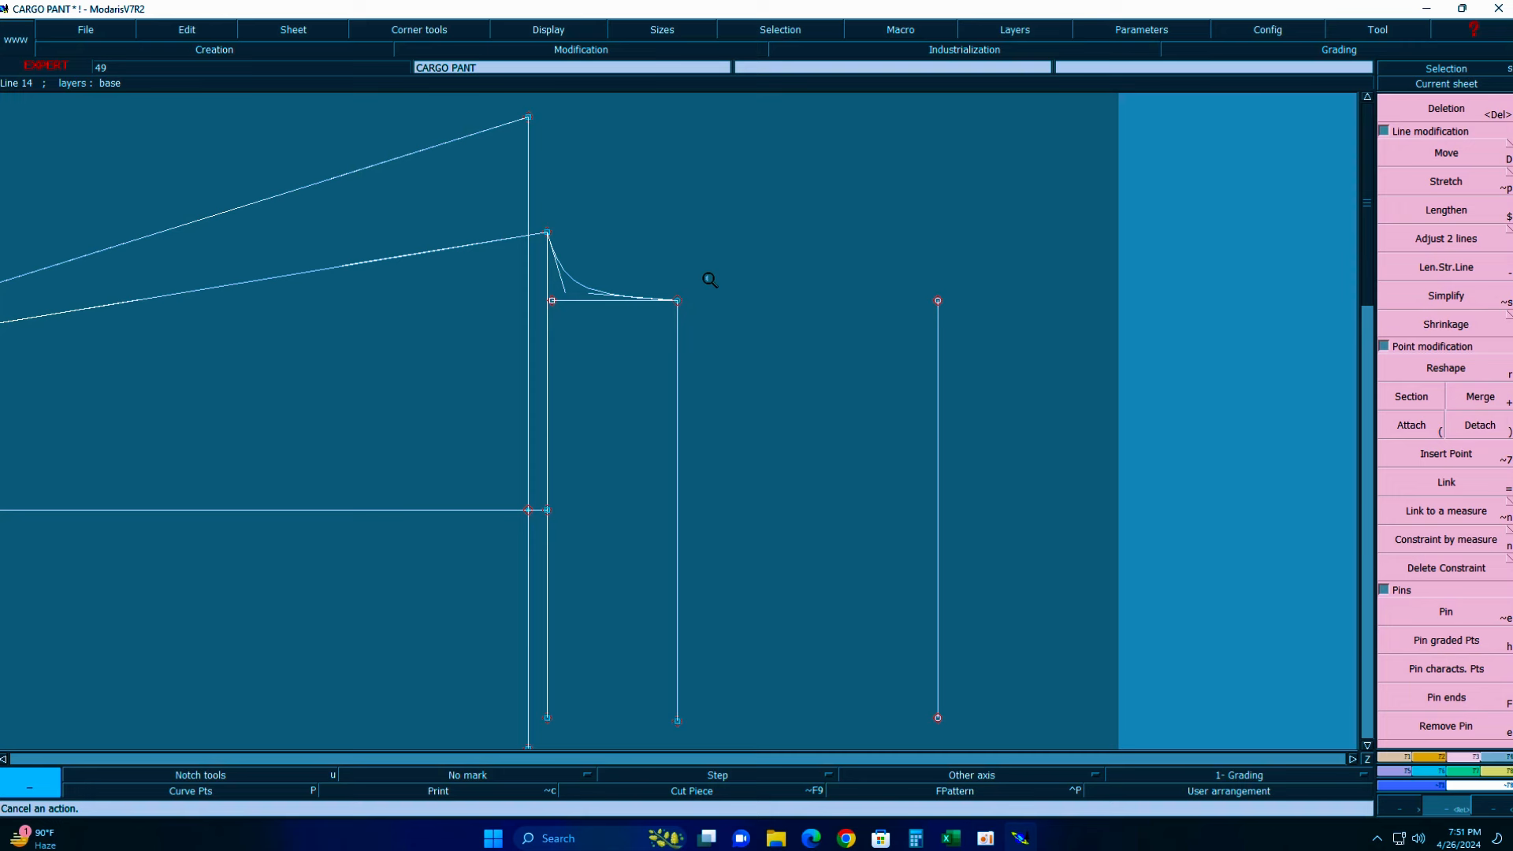
- Reshape the rise curve's handle at the hip so it runs closer to the horizontal guide line
left_click_drag(439, 189, 891, 442)
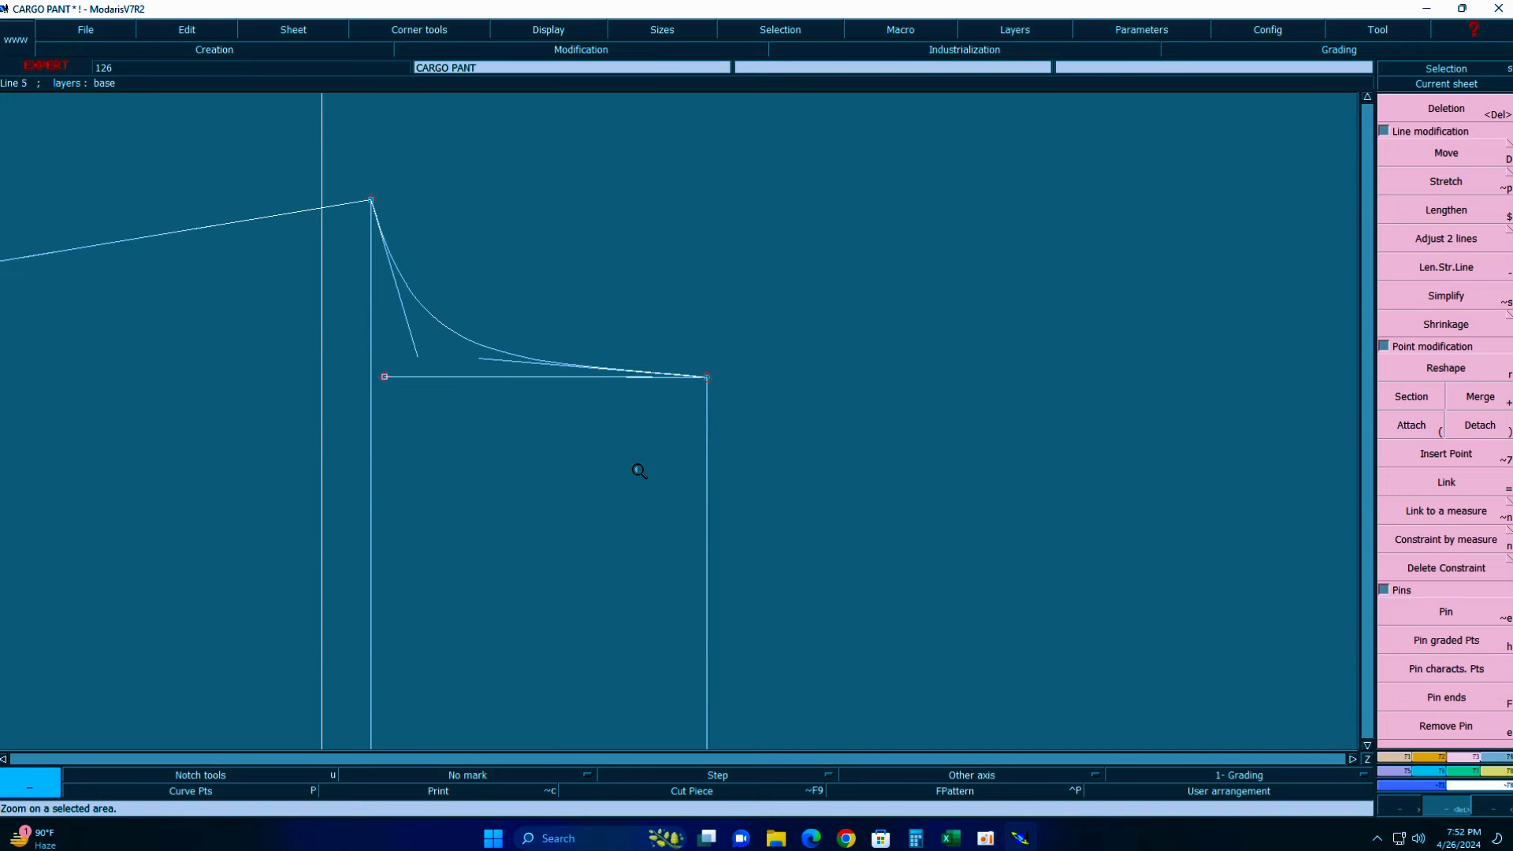
key("r")
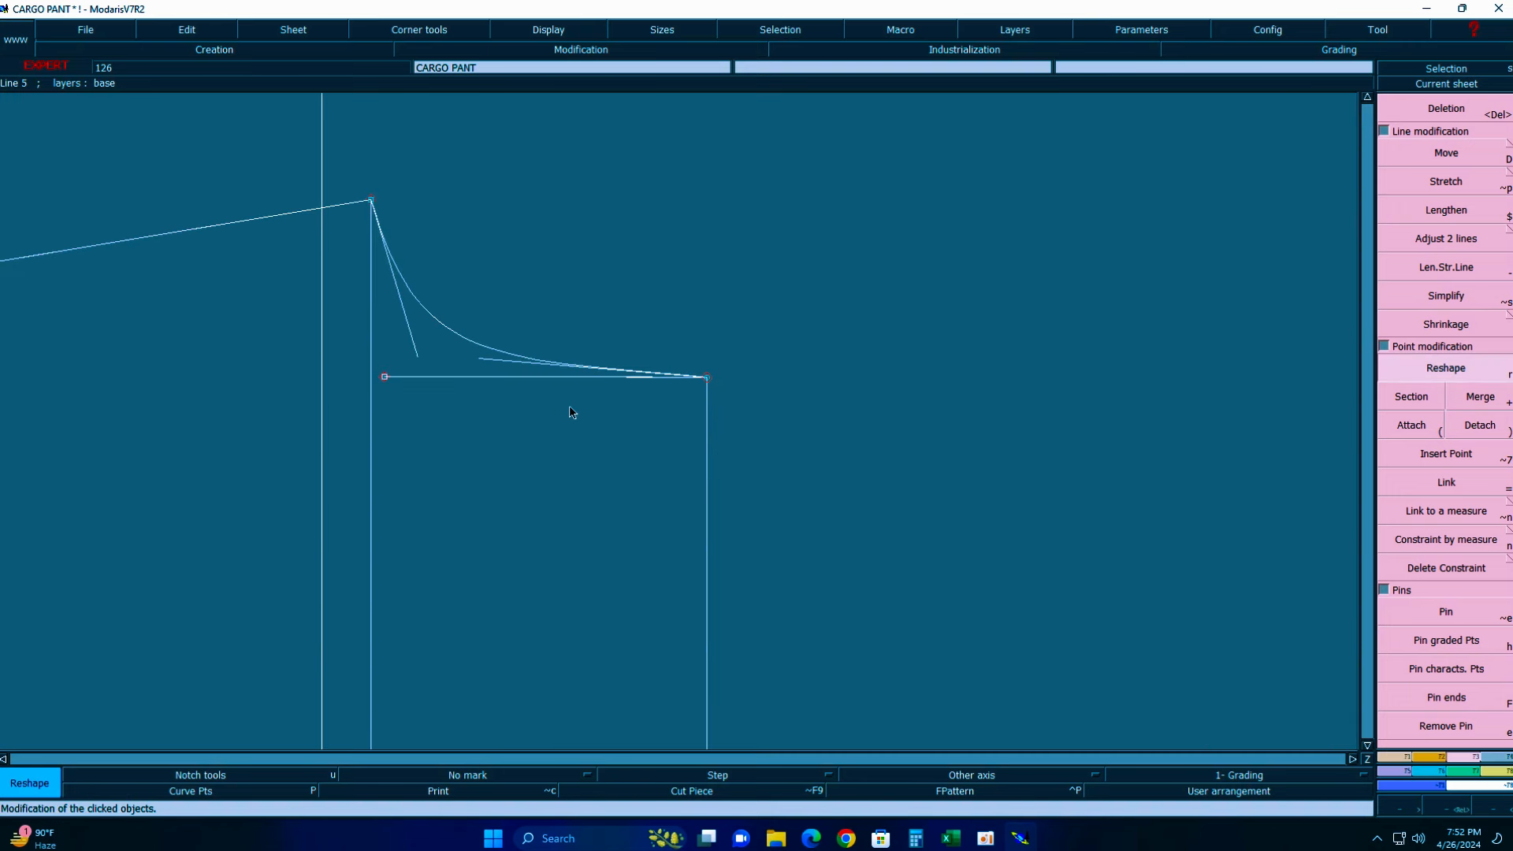
left_click(500, 371)
left_click(497, 376)
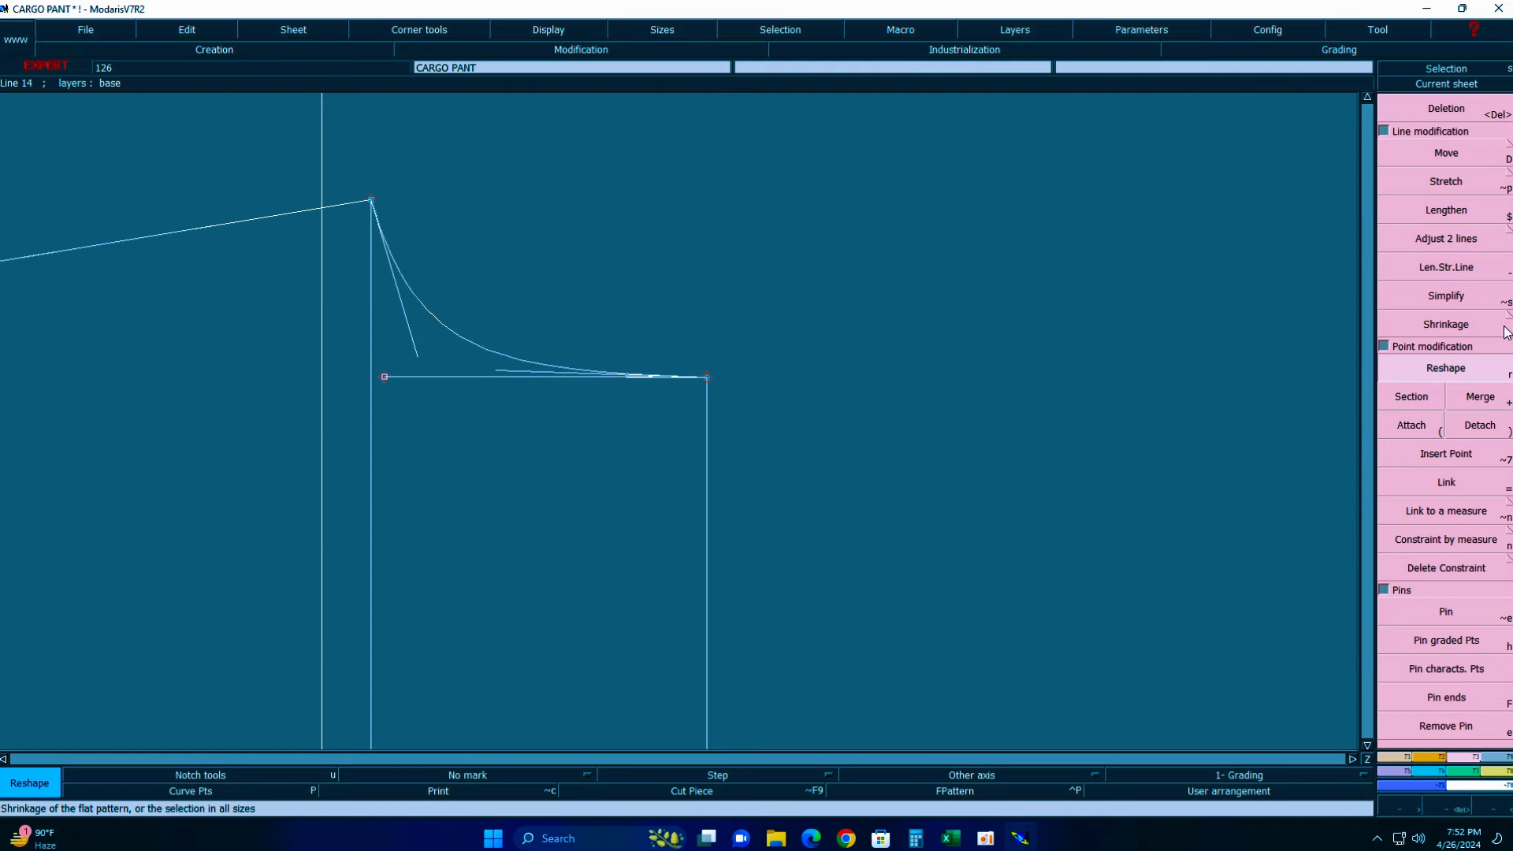
- Extend the adjusted hip handle of the rise curve in a straight line beyond the waist line
left_click(1384, 268)
left_click(524, 376)
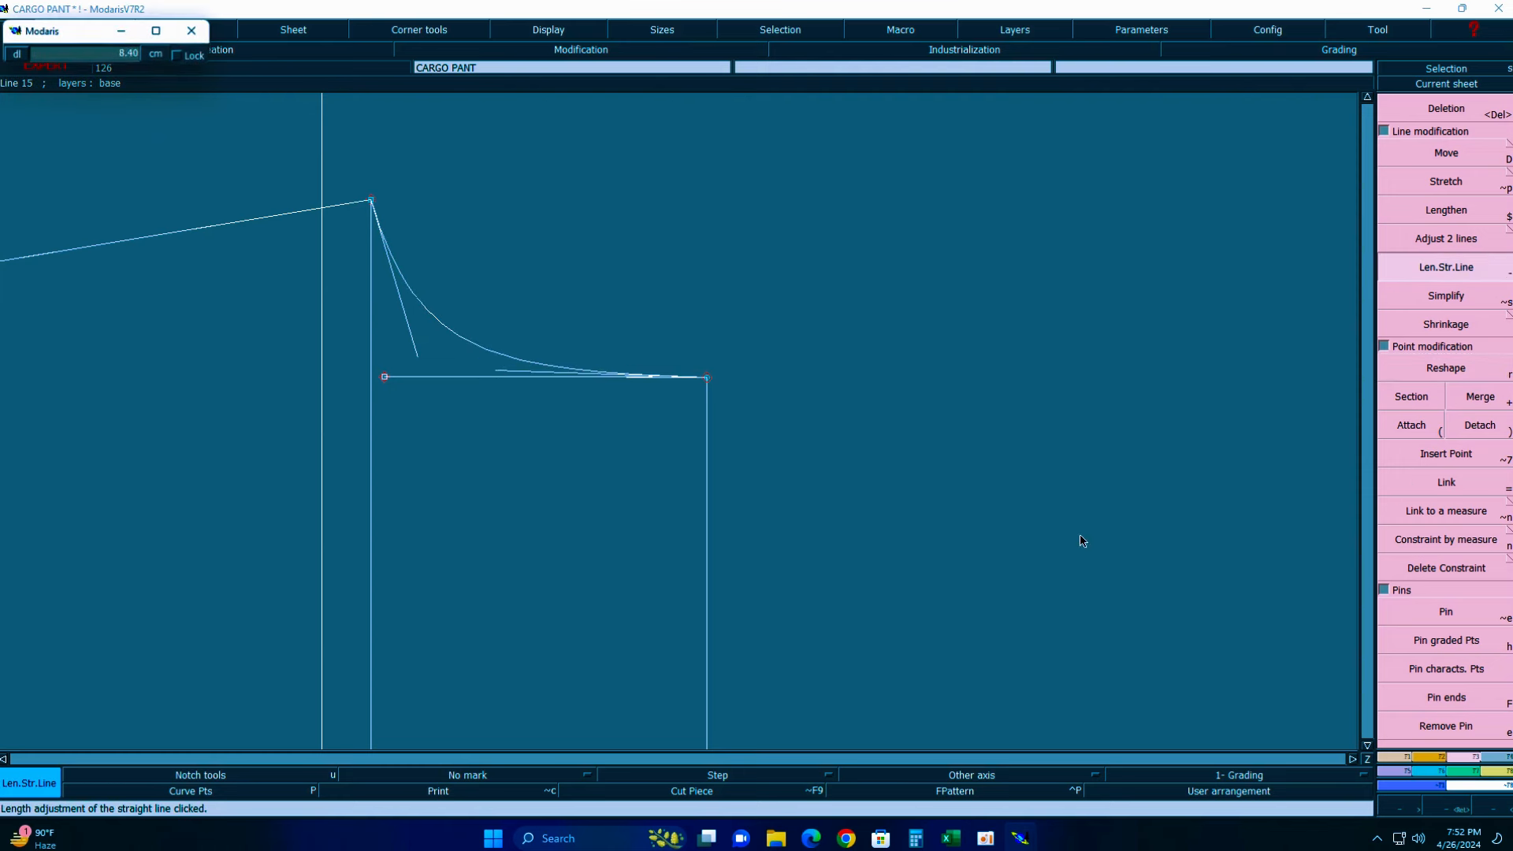
left_click(1349, 695)
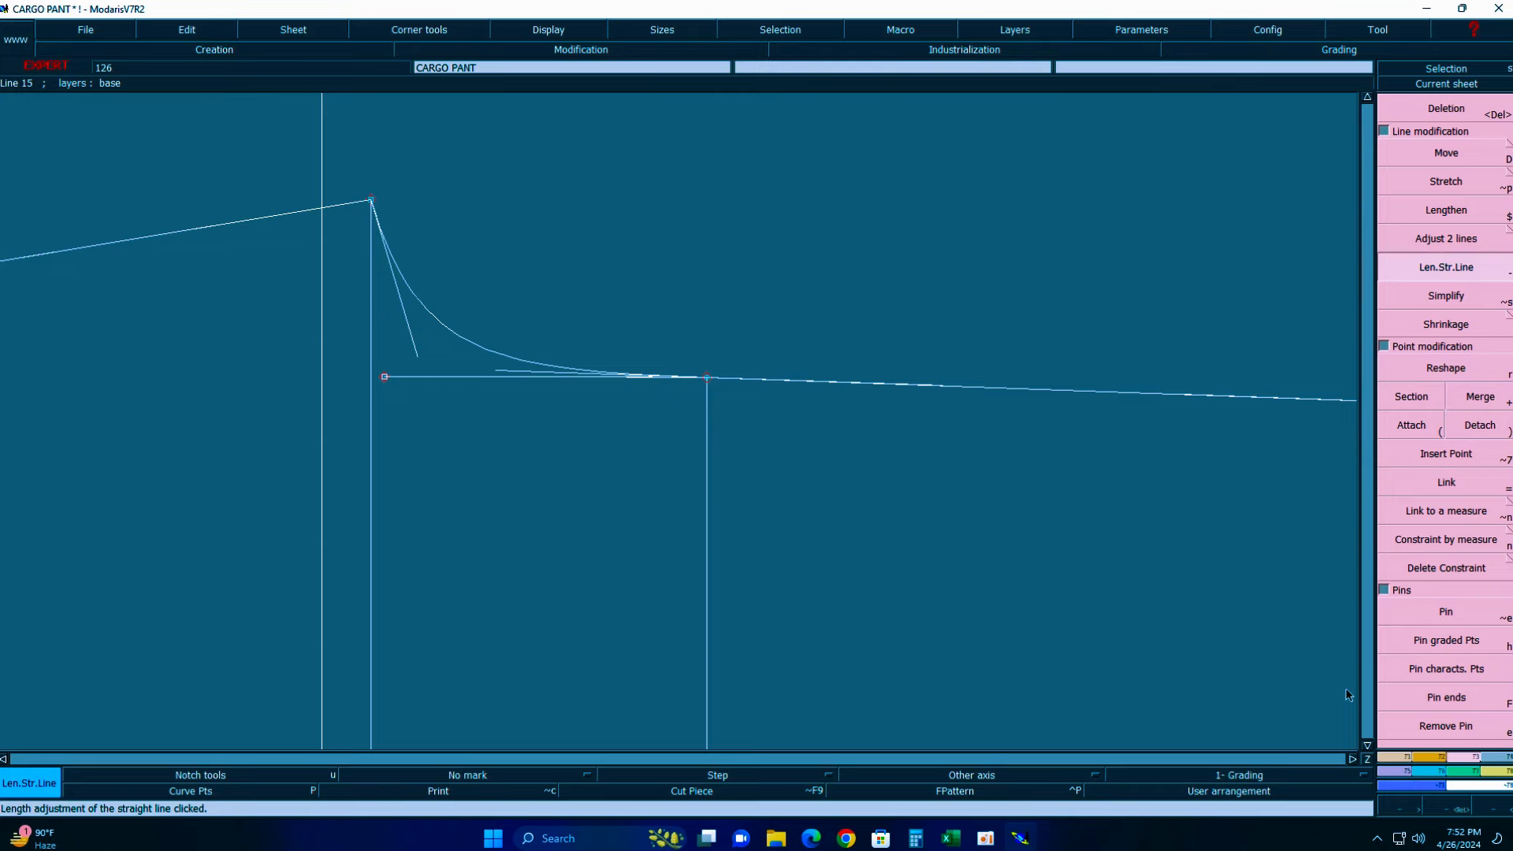
- Hide the curve handles and delete the horizontal guide line between crotch and hip
key("Home")
key("Return")
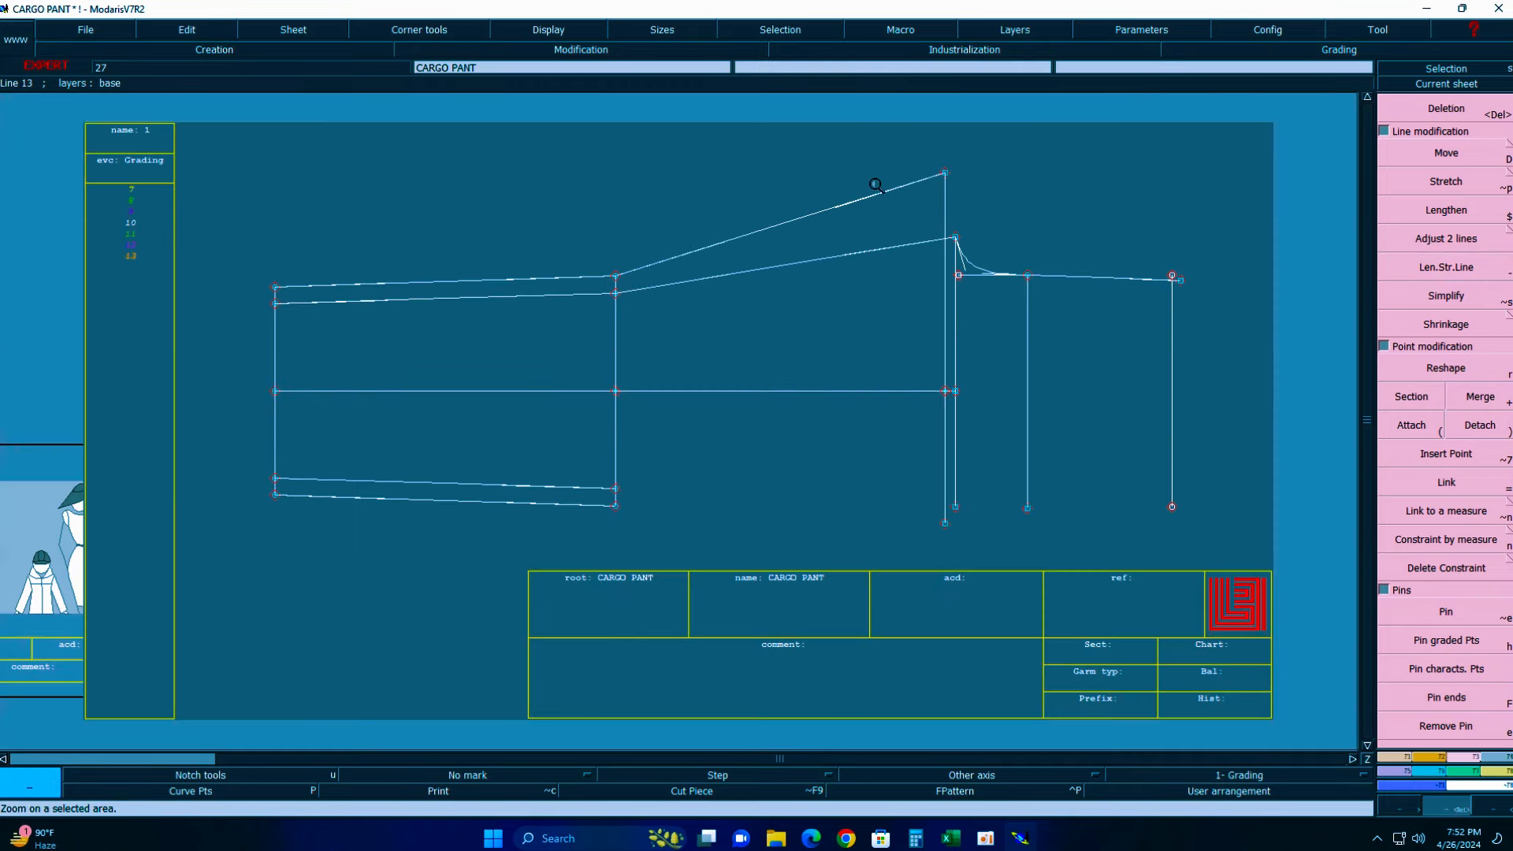
left_click_drag(877, 185, 1233, 507)
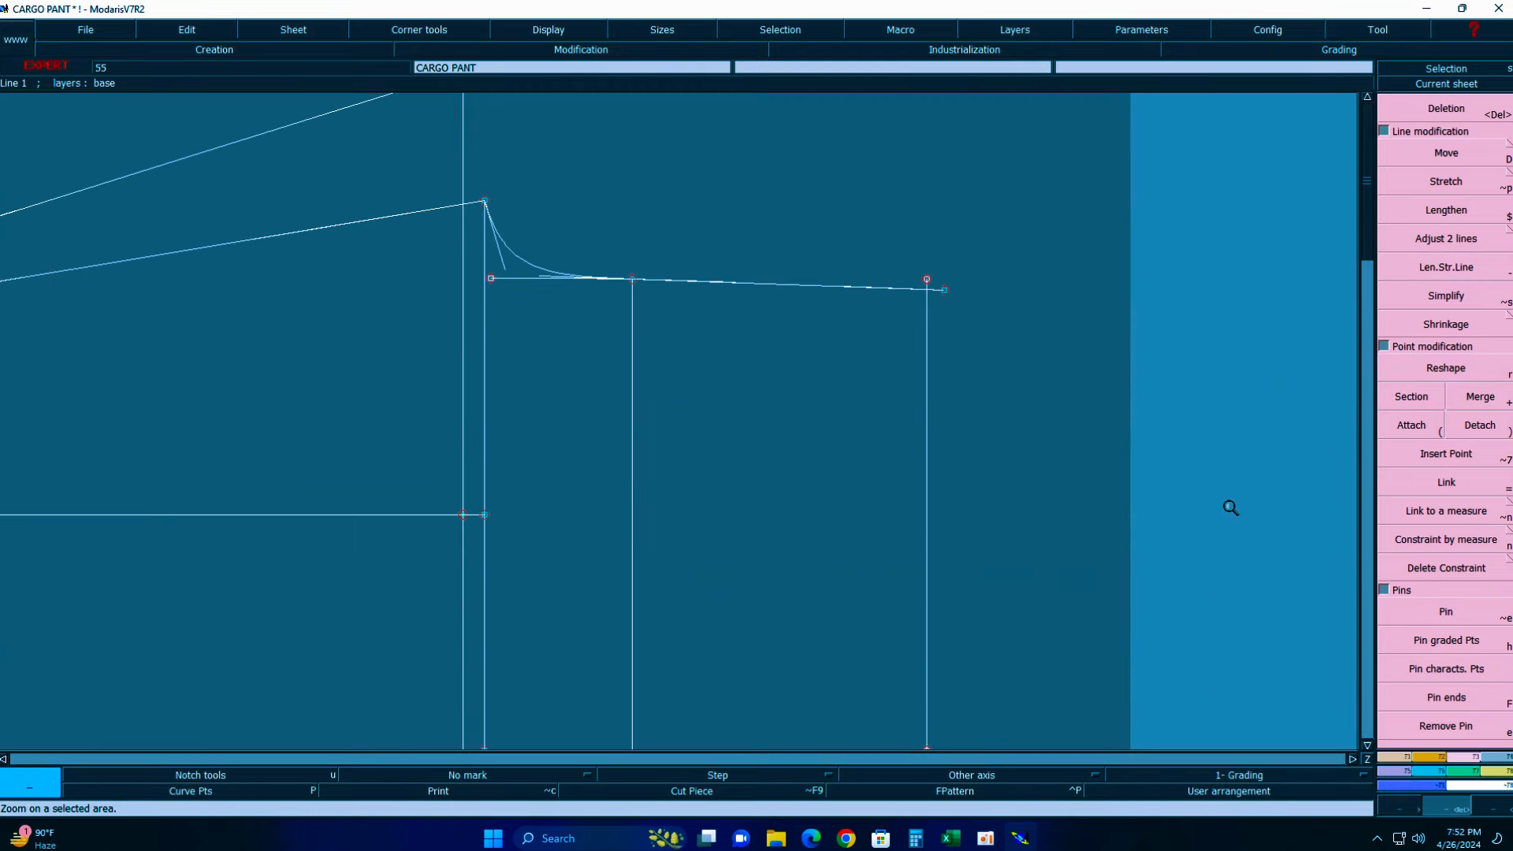
left_click(555, 35)
left_click(539, 339)
key("Delete")
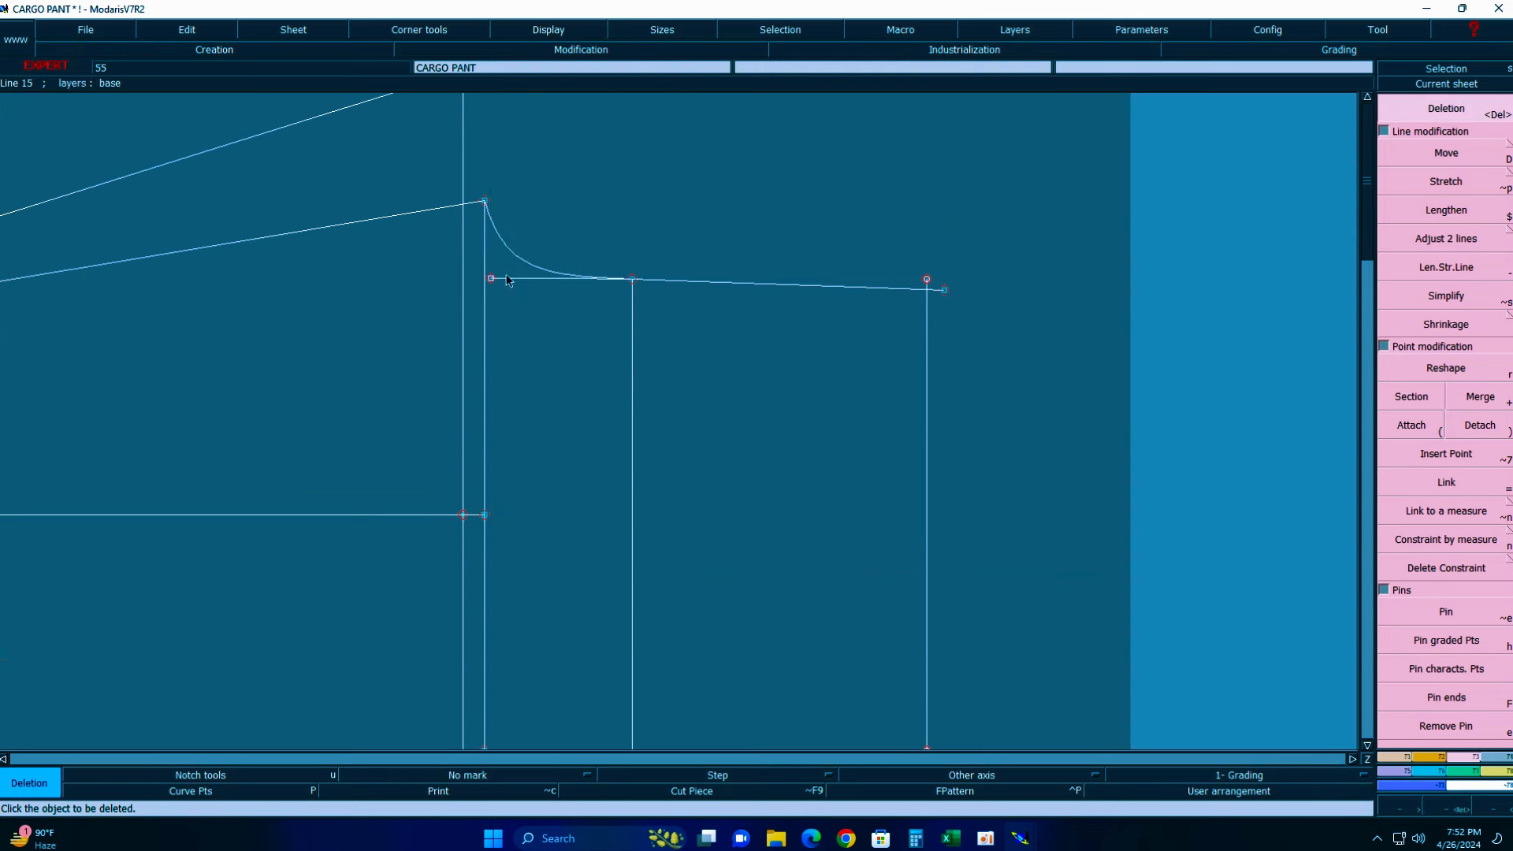
left_click(507, 278)
- Place a developed point on the front rise curve at 25.5 cm curve length from the crotch point
key("d")
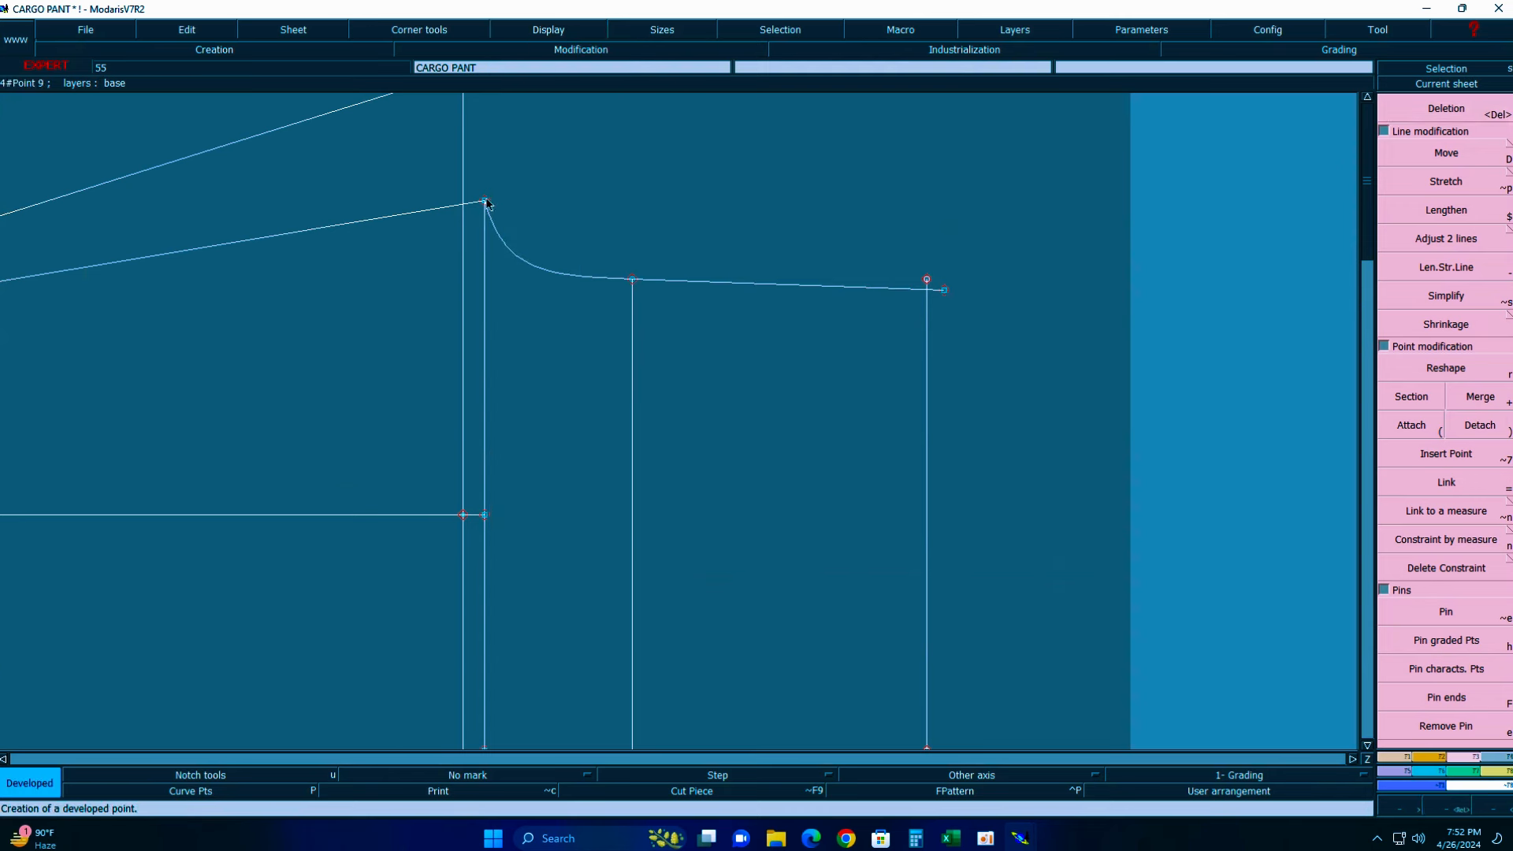
left_click(487, 202)
type("25")
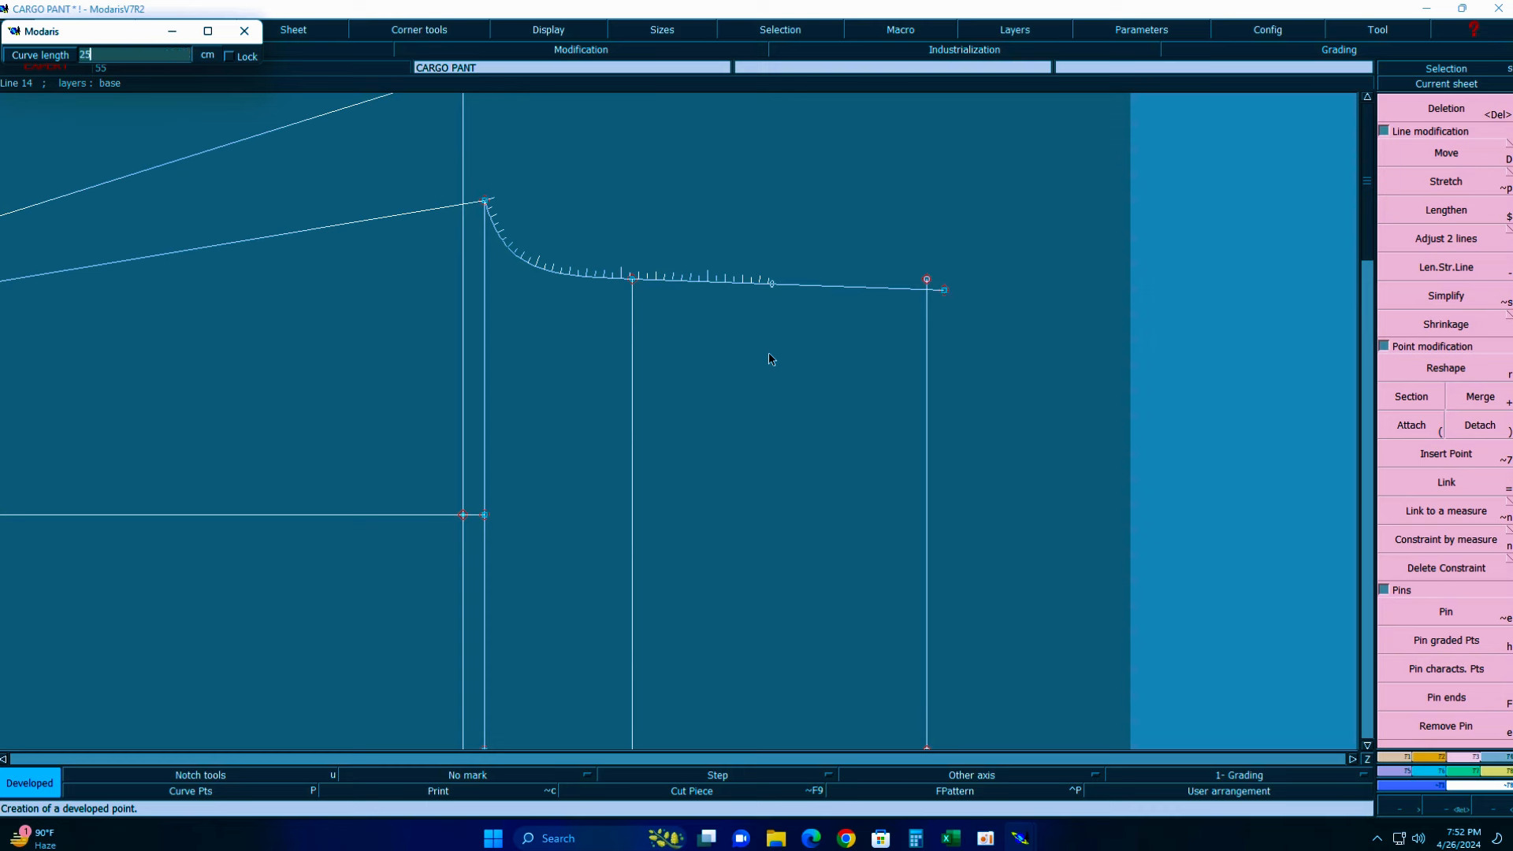
type(".5")
key("Return")
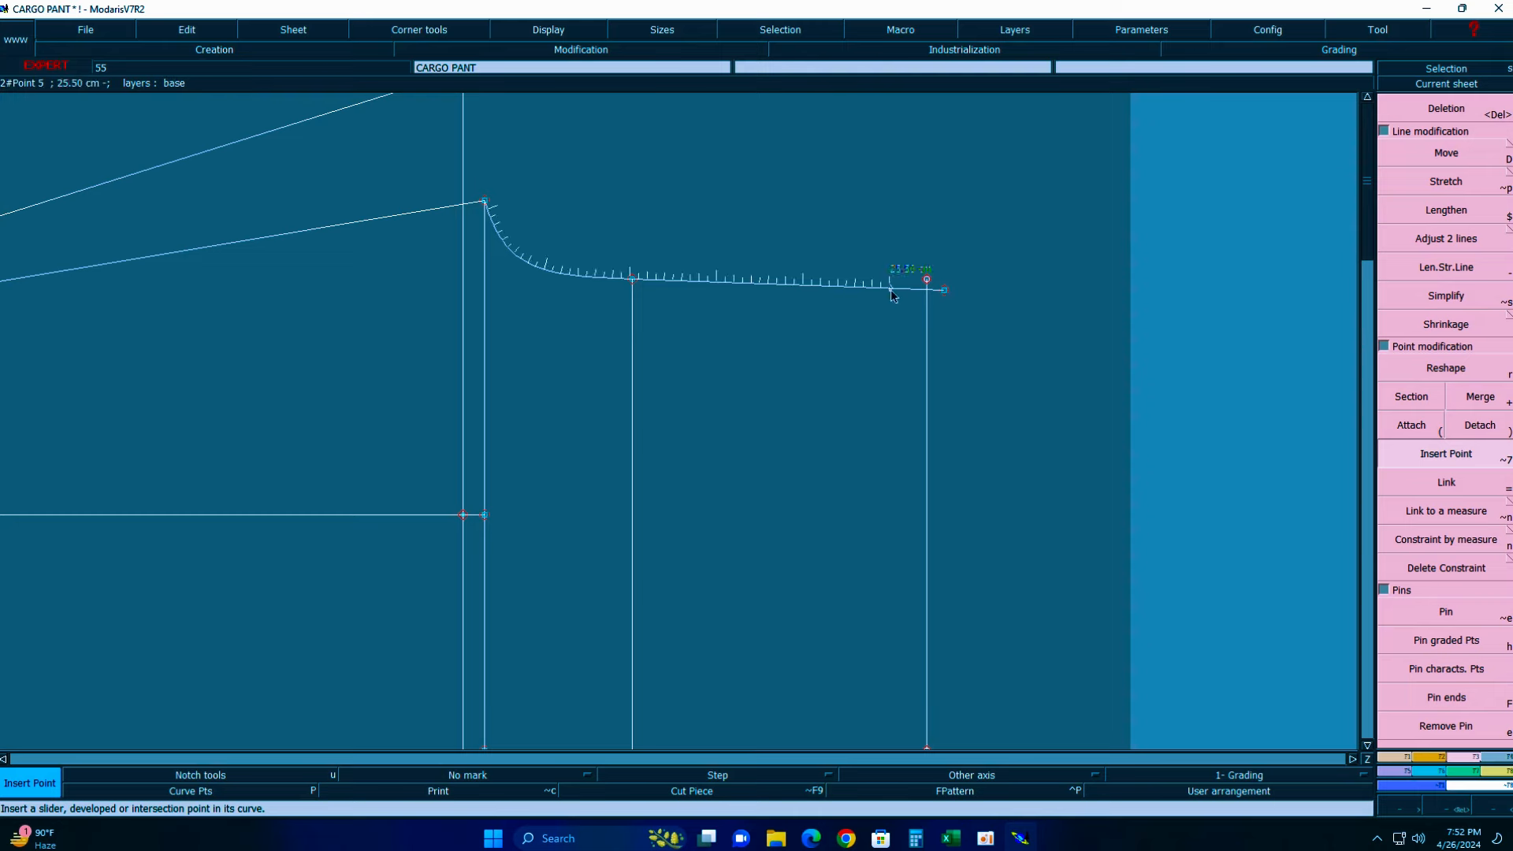
- Insert the 25.5 cm point into the front rise curve and delete the excess end beyond it
key("Delete")
left_click(940, 290)
key("F3")
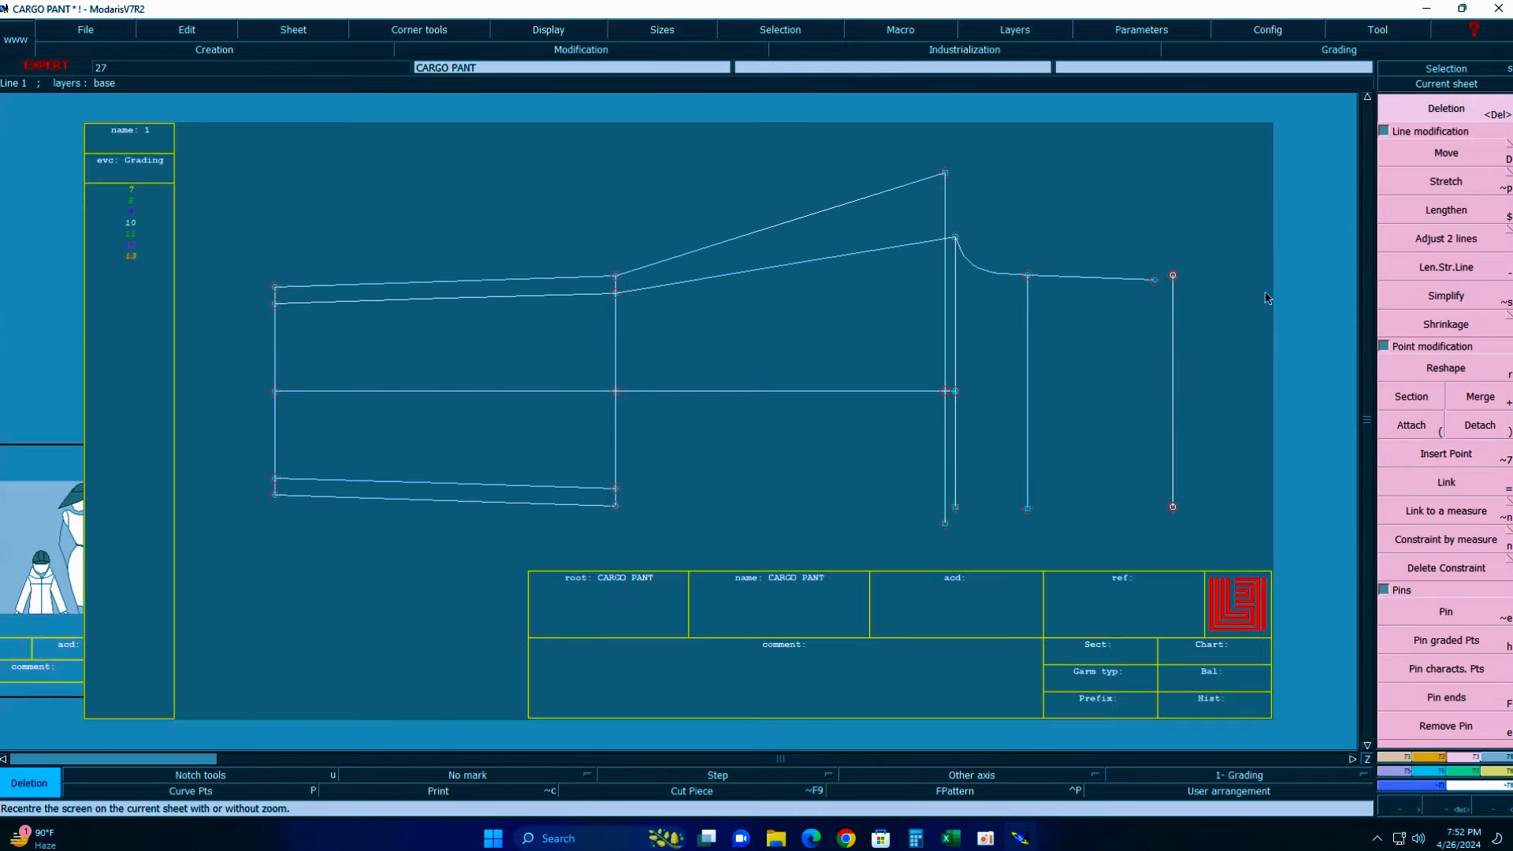
key("Return")
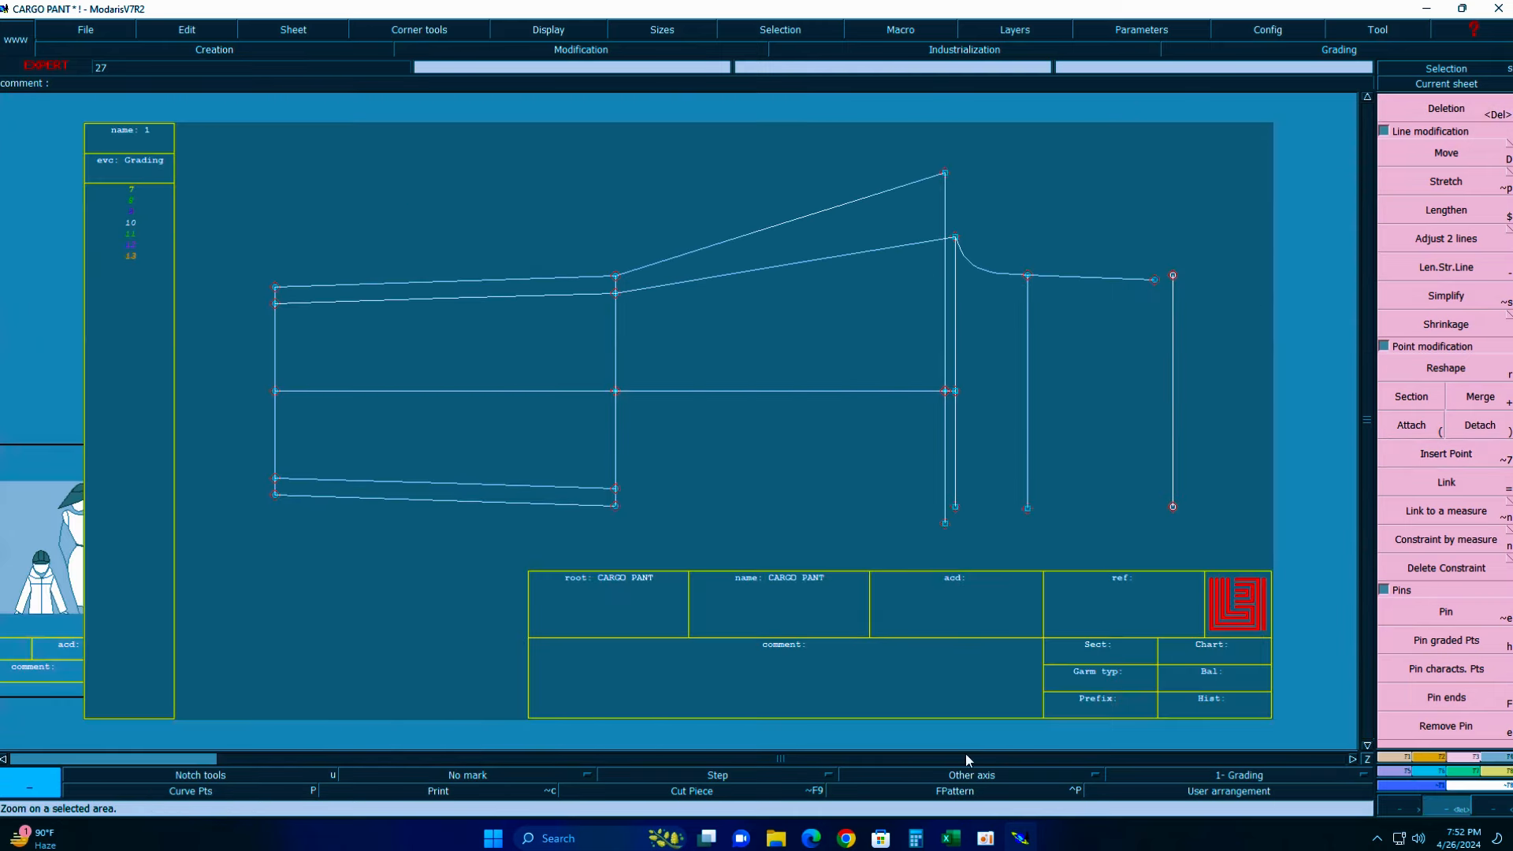
- Switch to the Excel size chart and highlight the WAIST F row in yellow
left_click(952, 838)
scroll(512, 312, "up", 1)
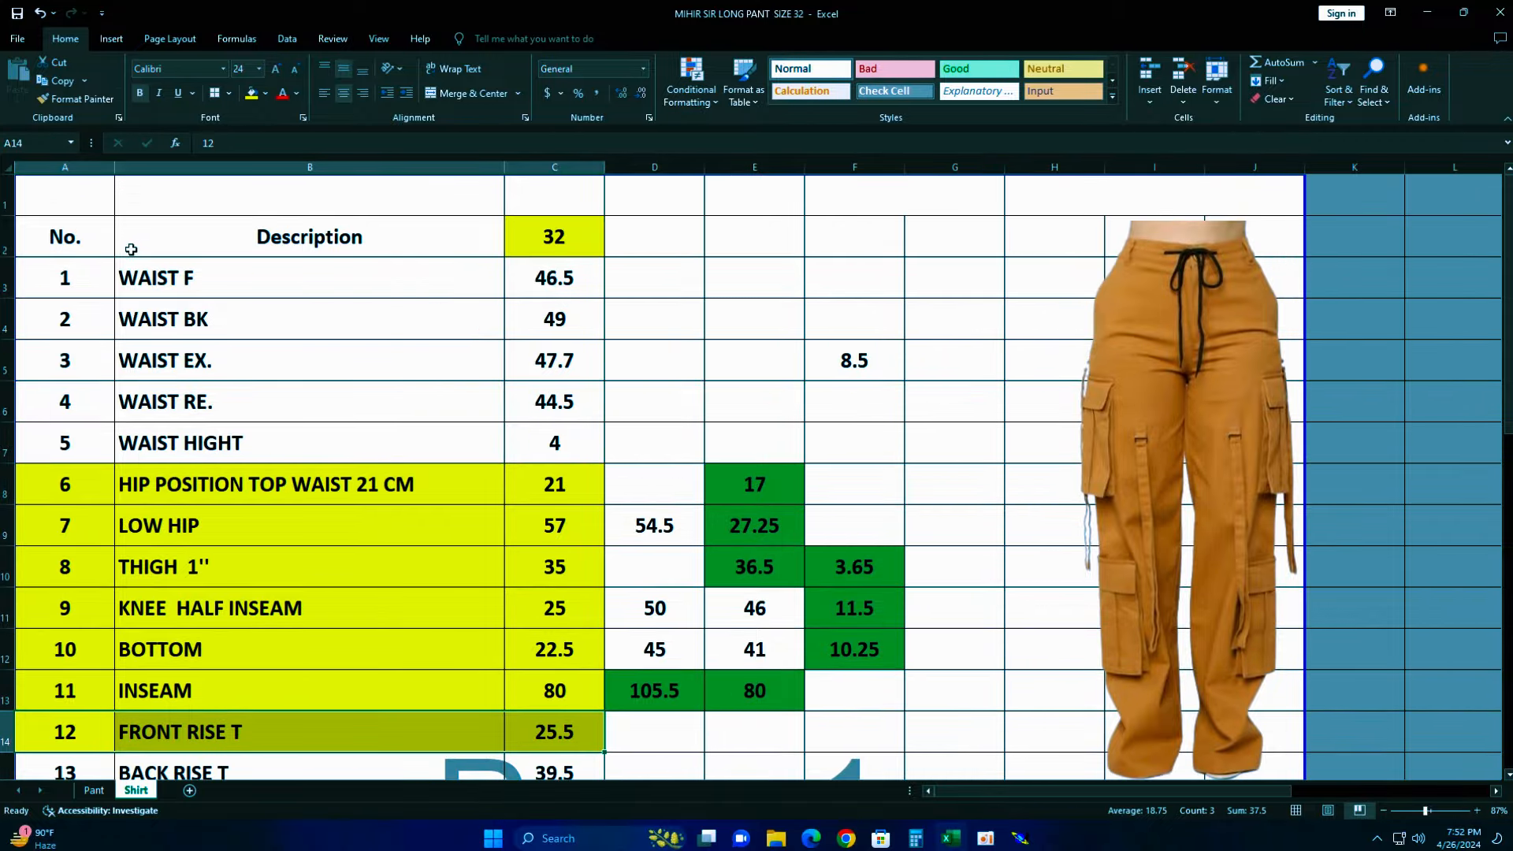
left_click(67, 279)
left_click_drag(68, 279, 555, 288)
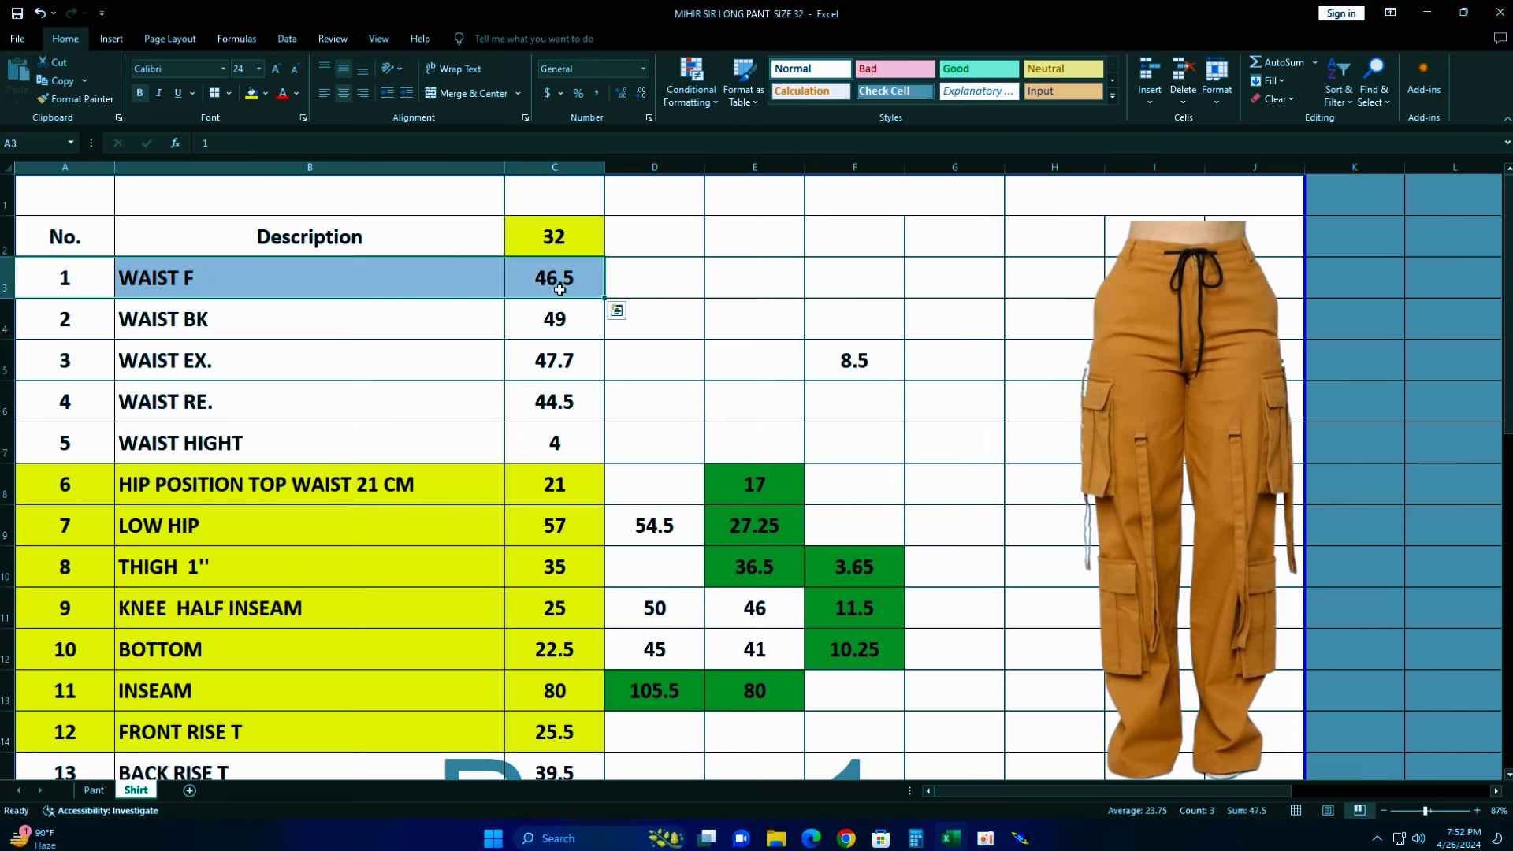
left_click(252, 94)
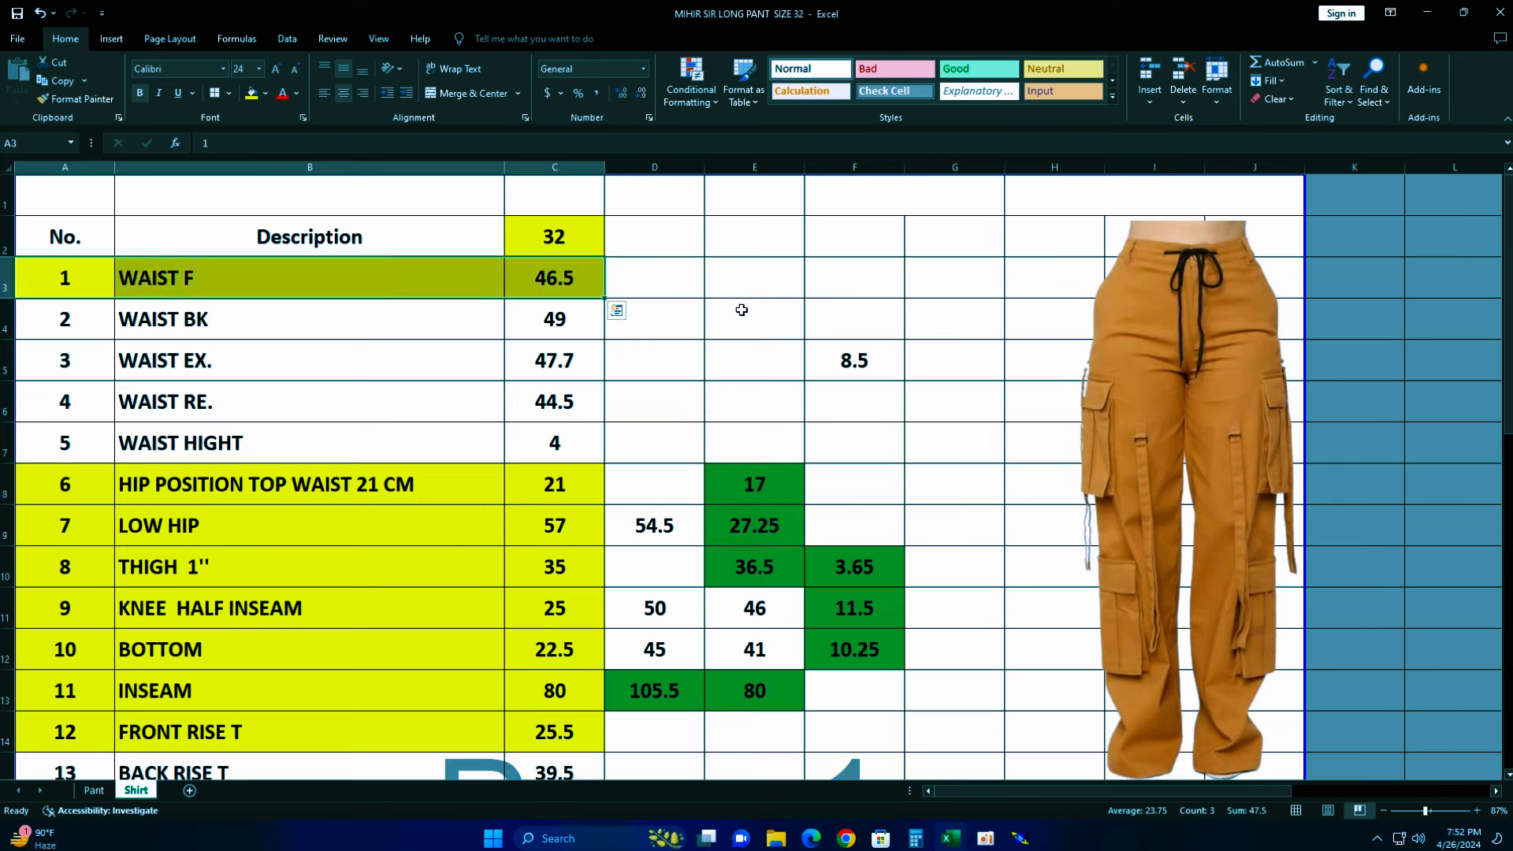
- Calculate half of the WAIST F value in cell D3 with the formula =C3/2
left_click(653, 282)
type("=")
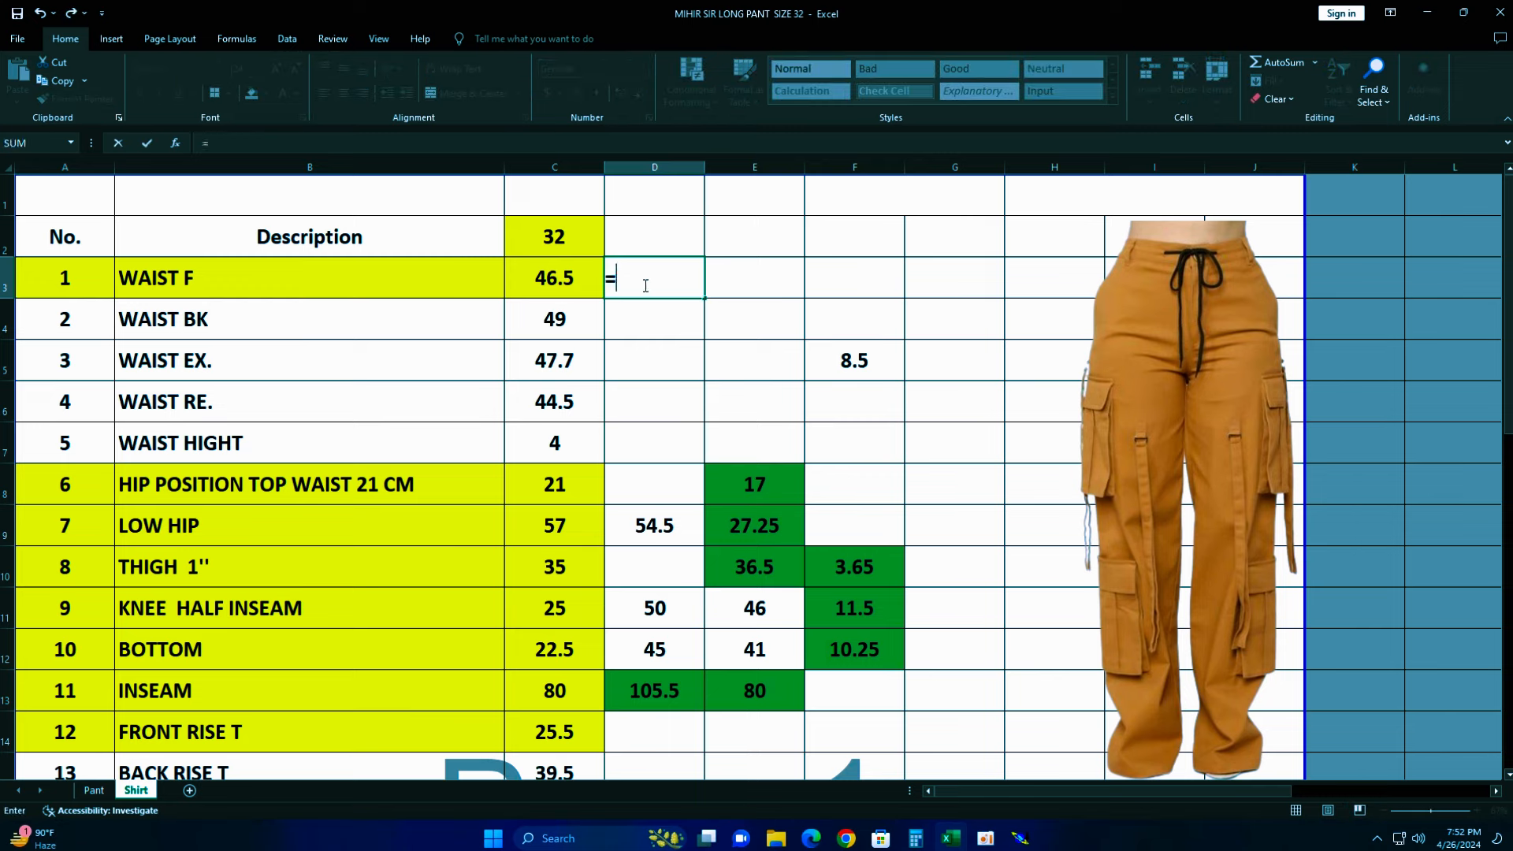
left_click(571, 292)
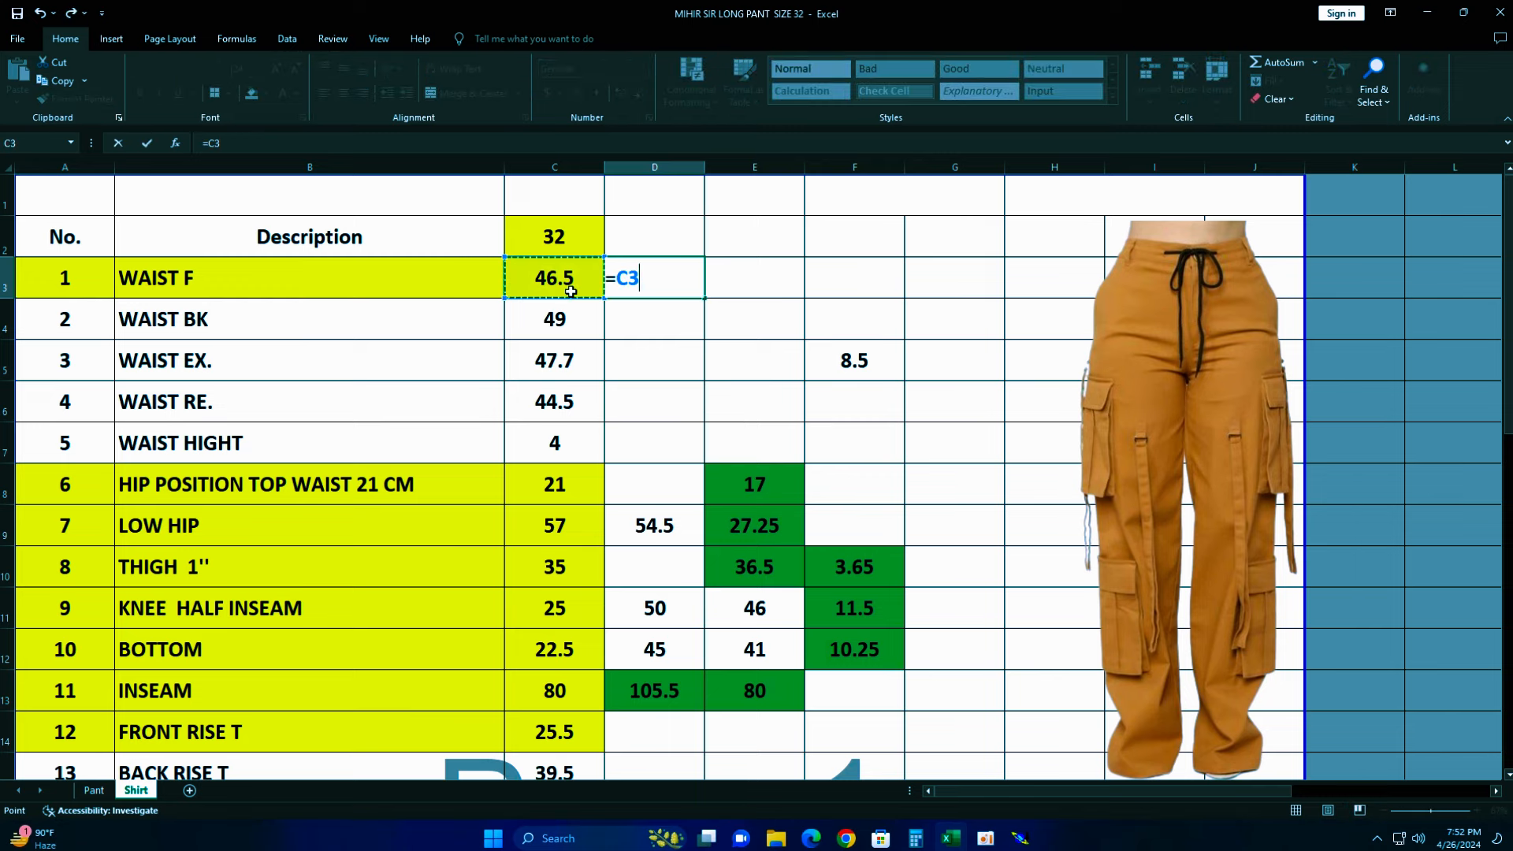
type("/2")
key("Return")
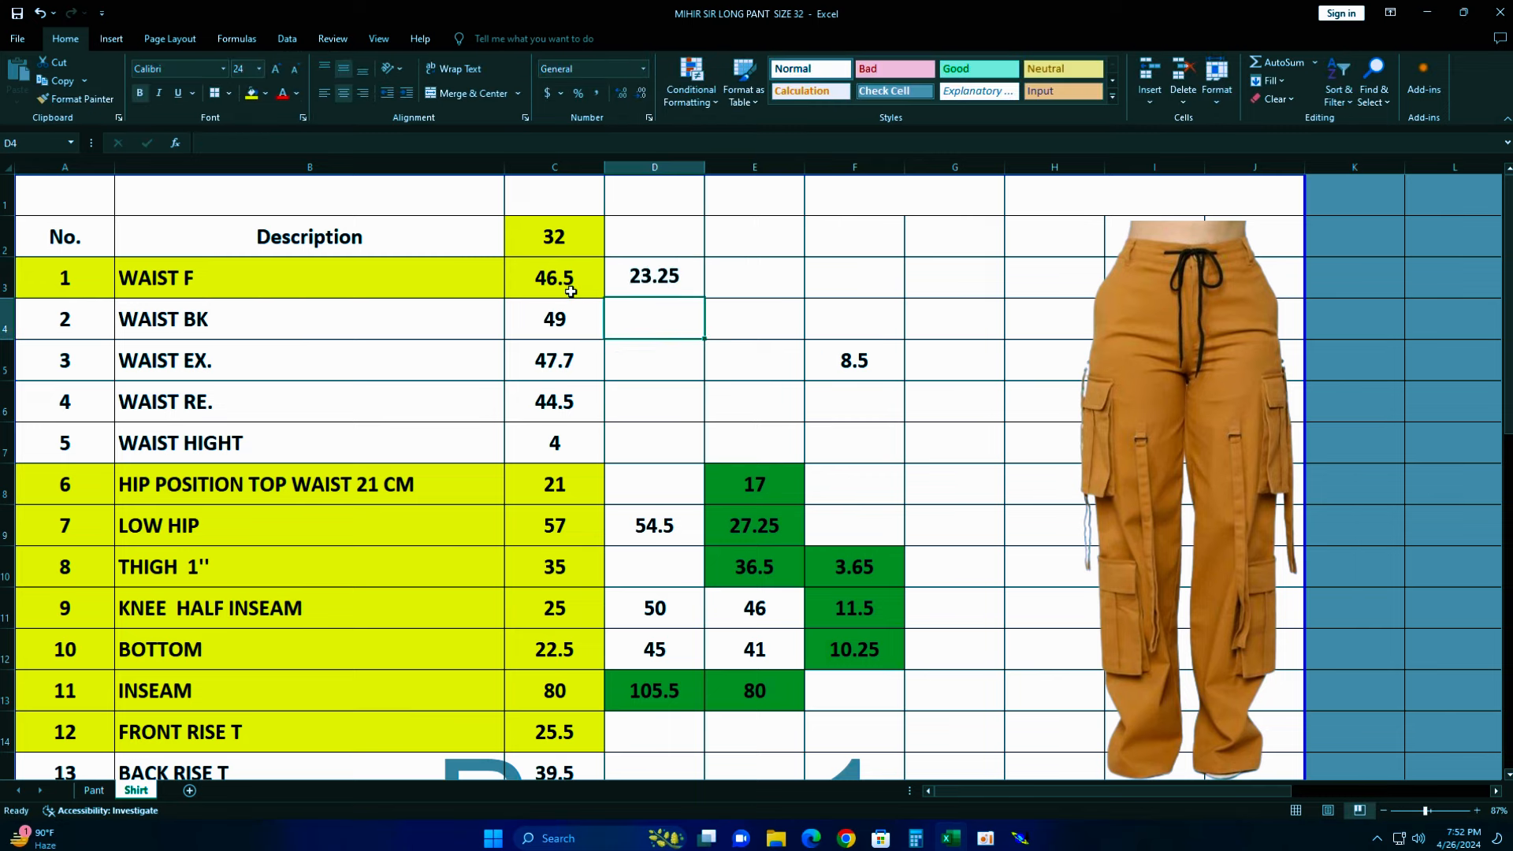
- Switch back to Modaris and place a length measure of about 23.28 cm from the rise's waist end to the vertical waist line
left_click(1021, 838)
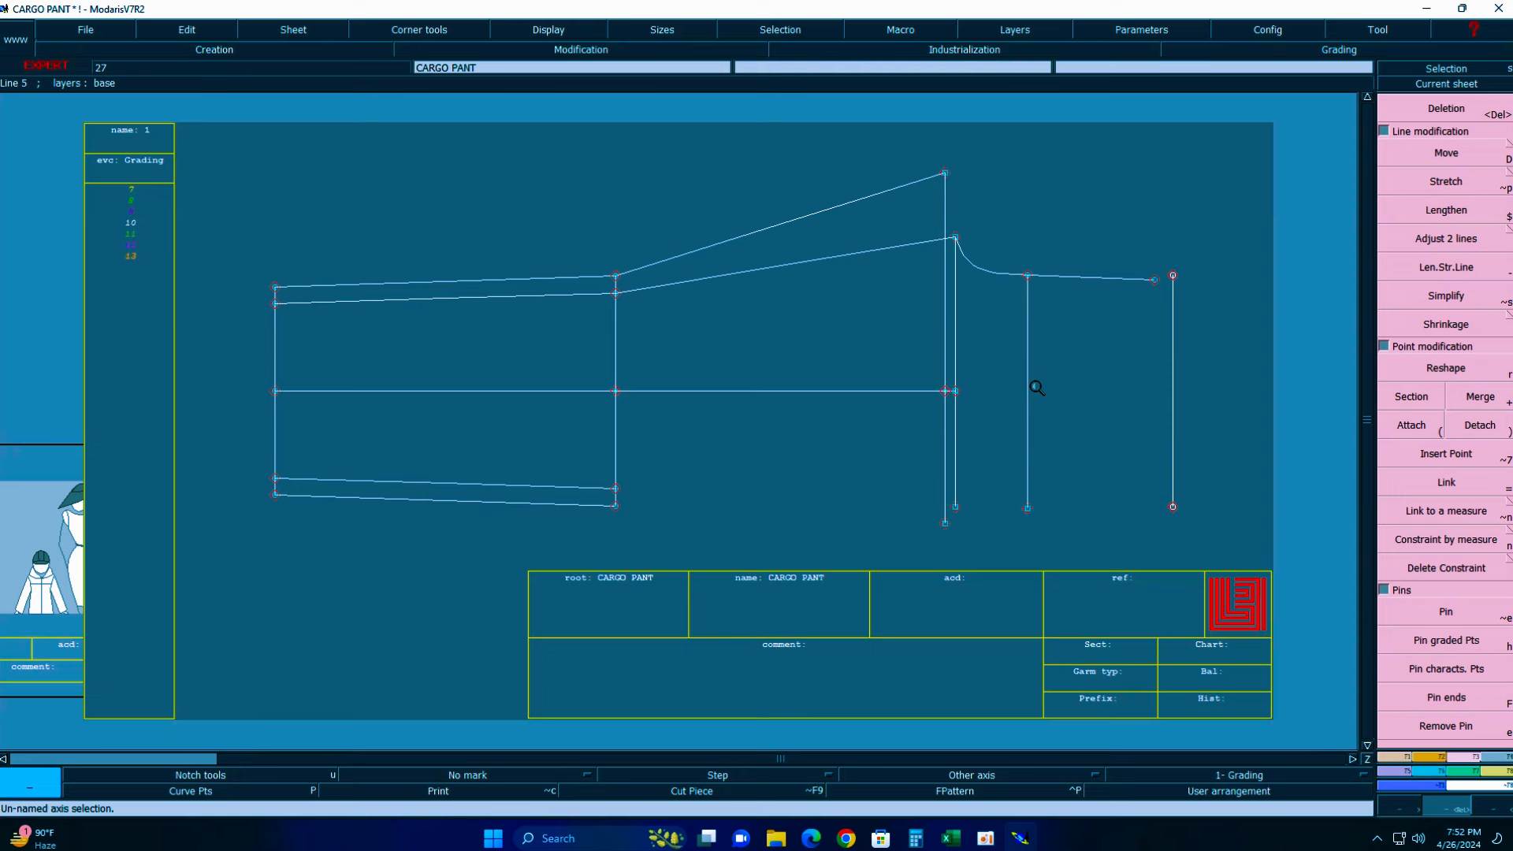
key("l")
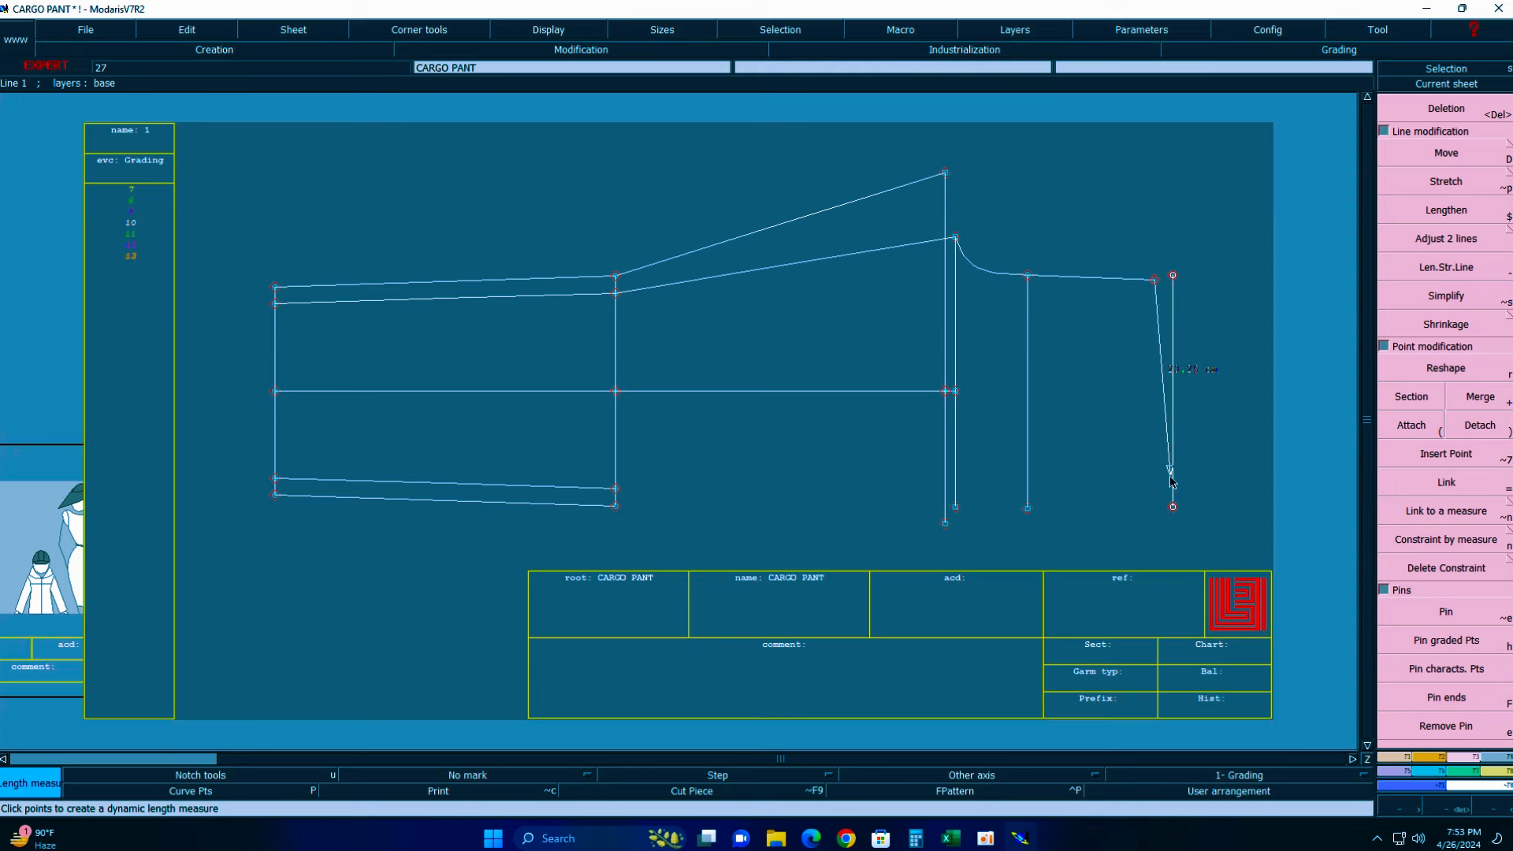
left_click(1171, 477)
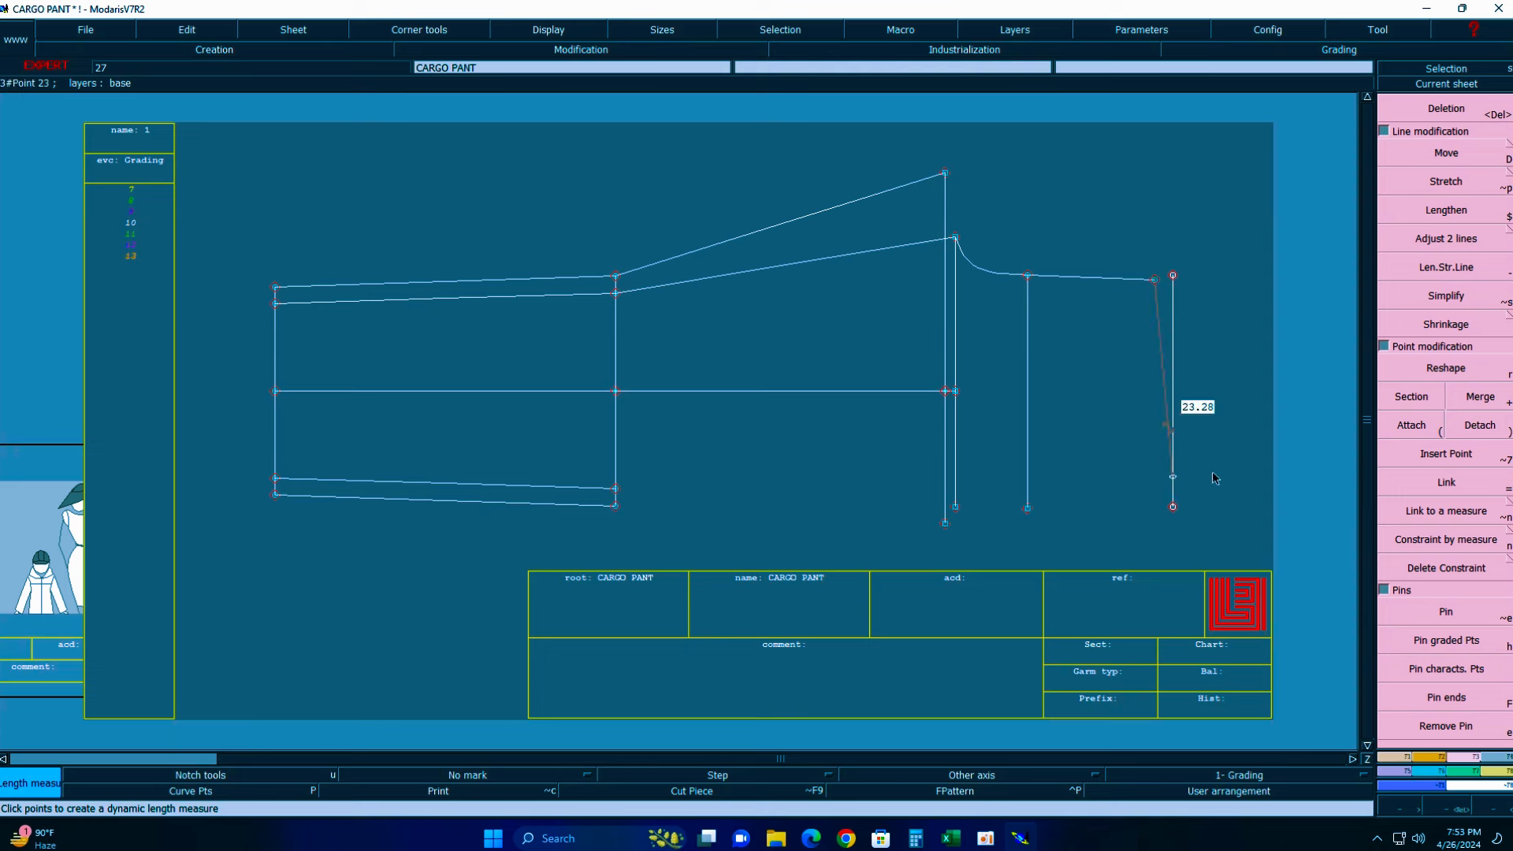
- Insert the marked point into the vertical waist line and delete the length measure leading to it
left_click(1411, 456)
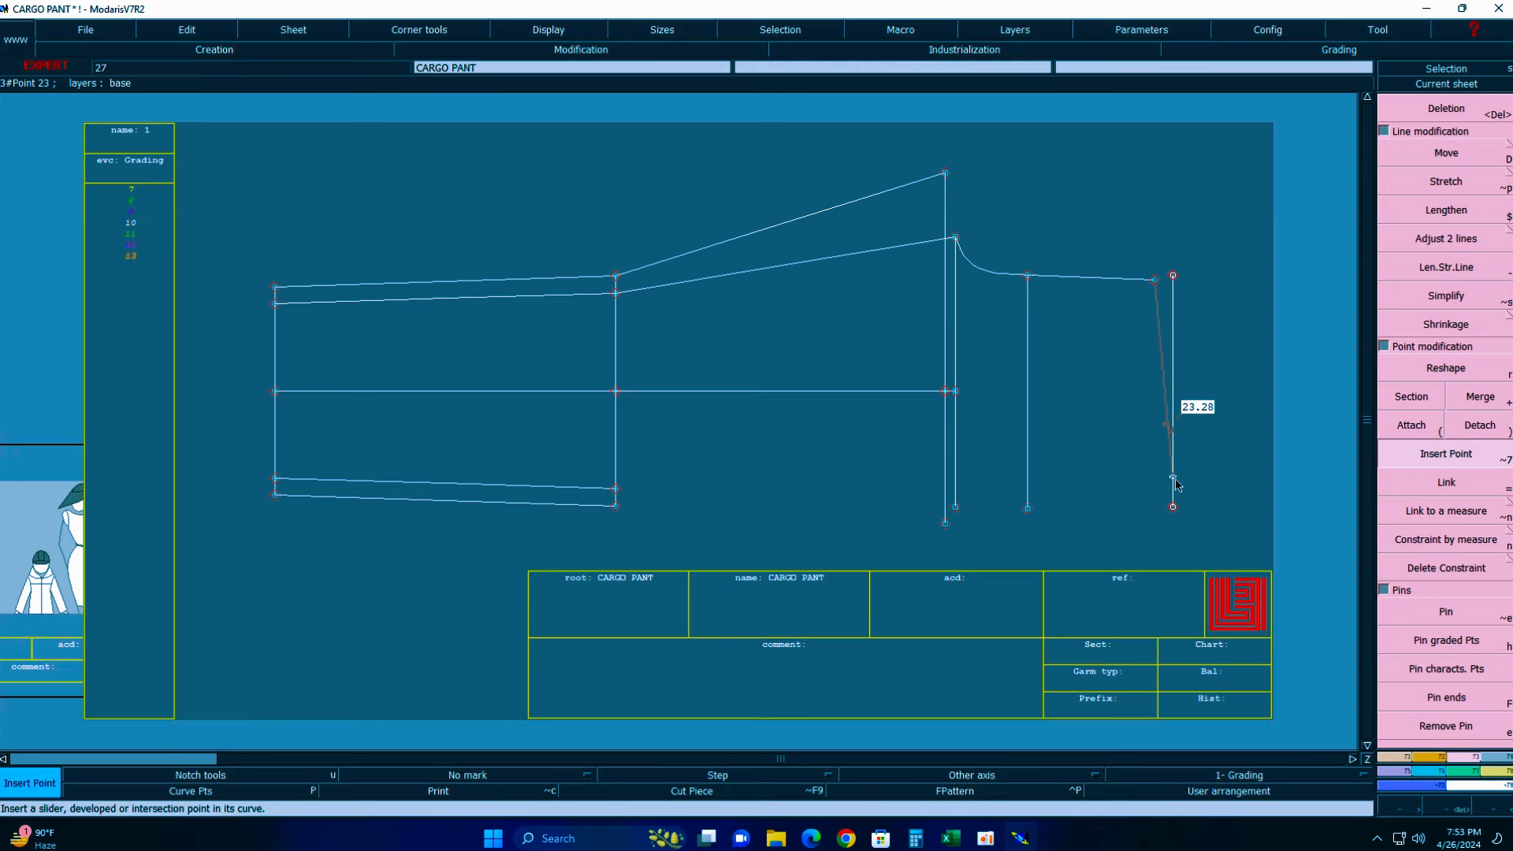
key("Delete")
left_click(1170, 430)
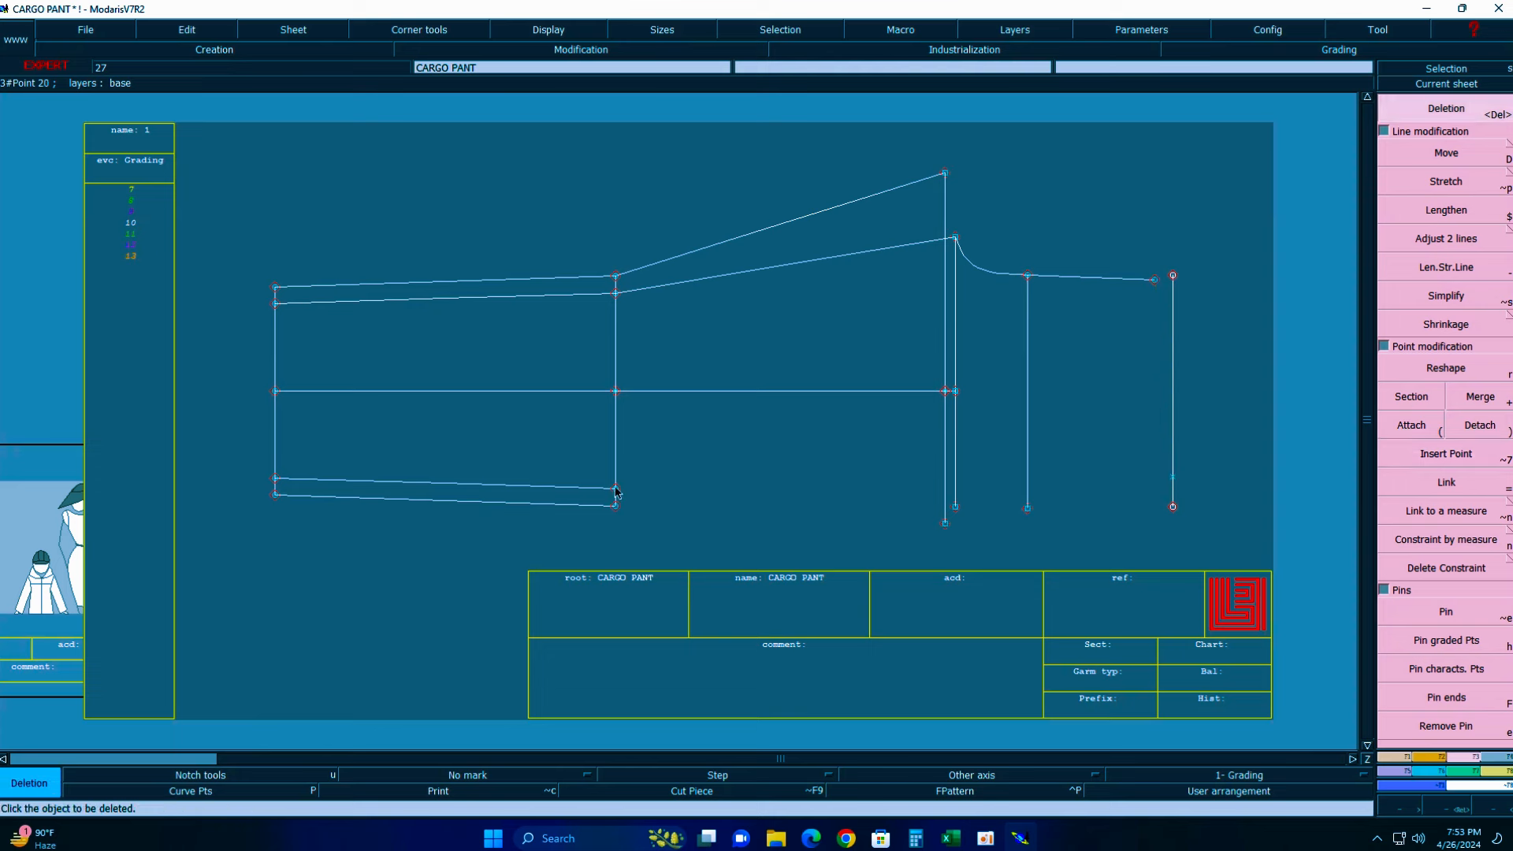
key("Escape")
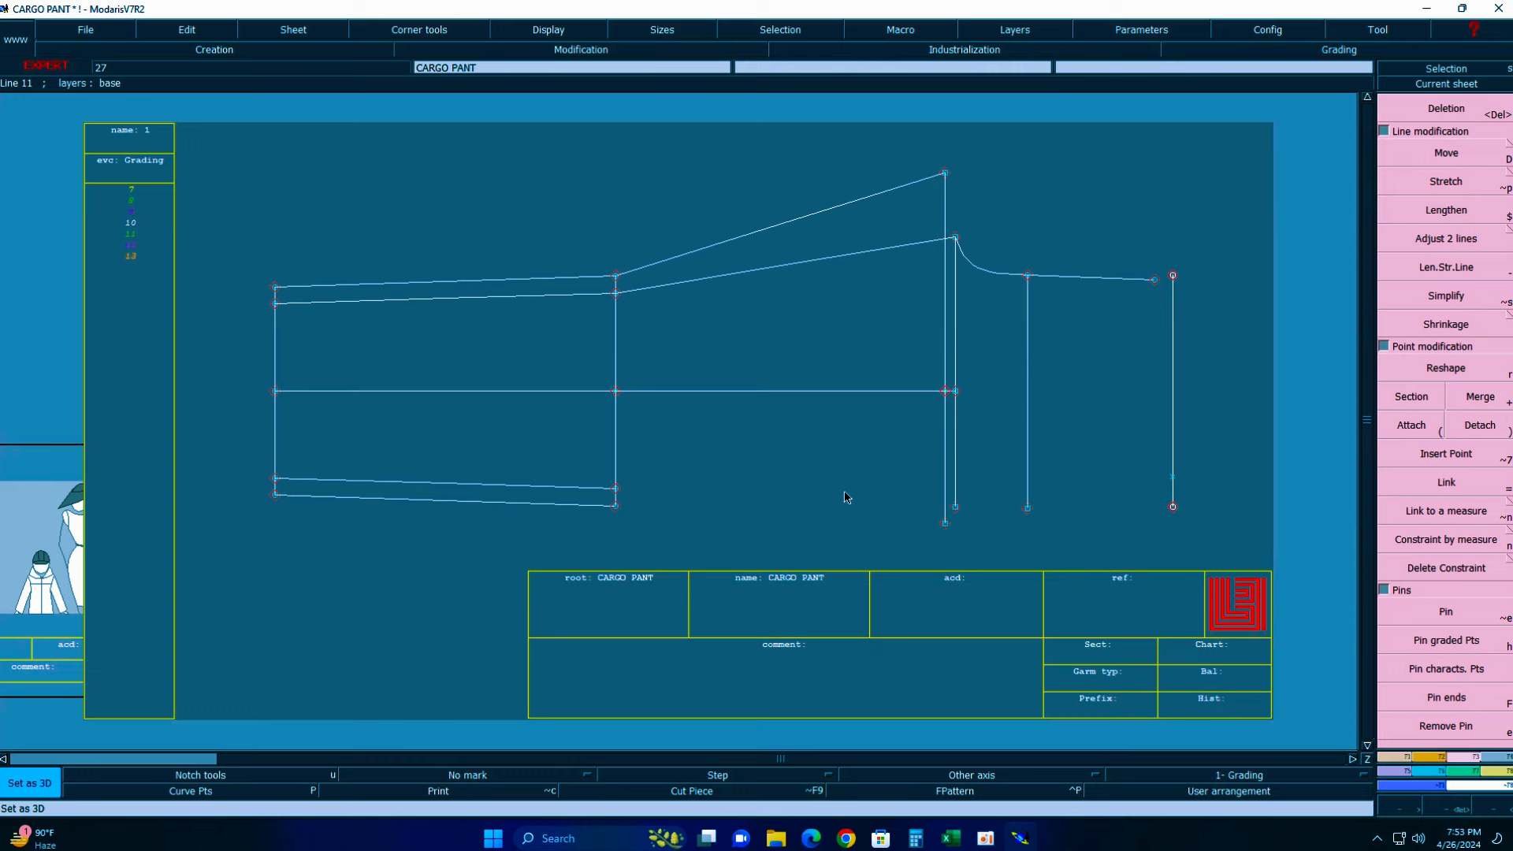
- Draw Bezier side seam lines from the knee to the hip and on to the waist mark, and connect the rise's waist end to that mark
key("b")
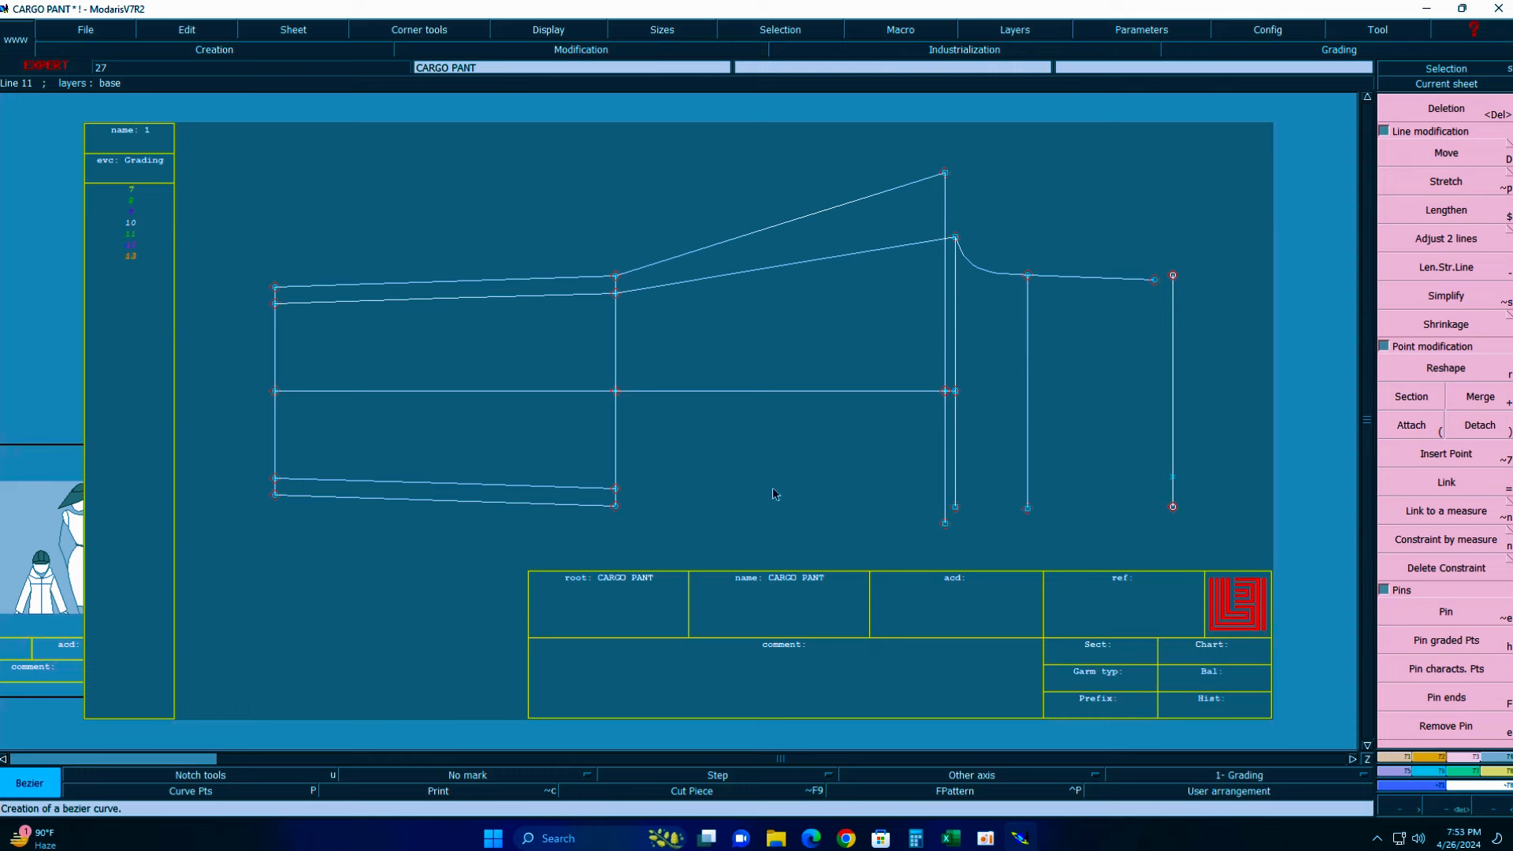
left_click(615, 489)
left_click(1028, 509)
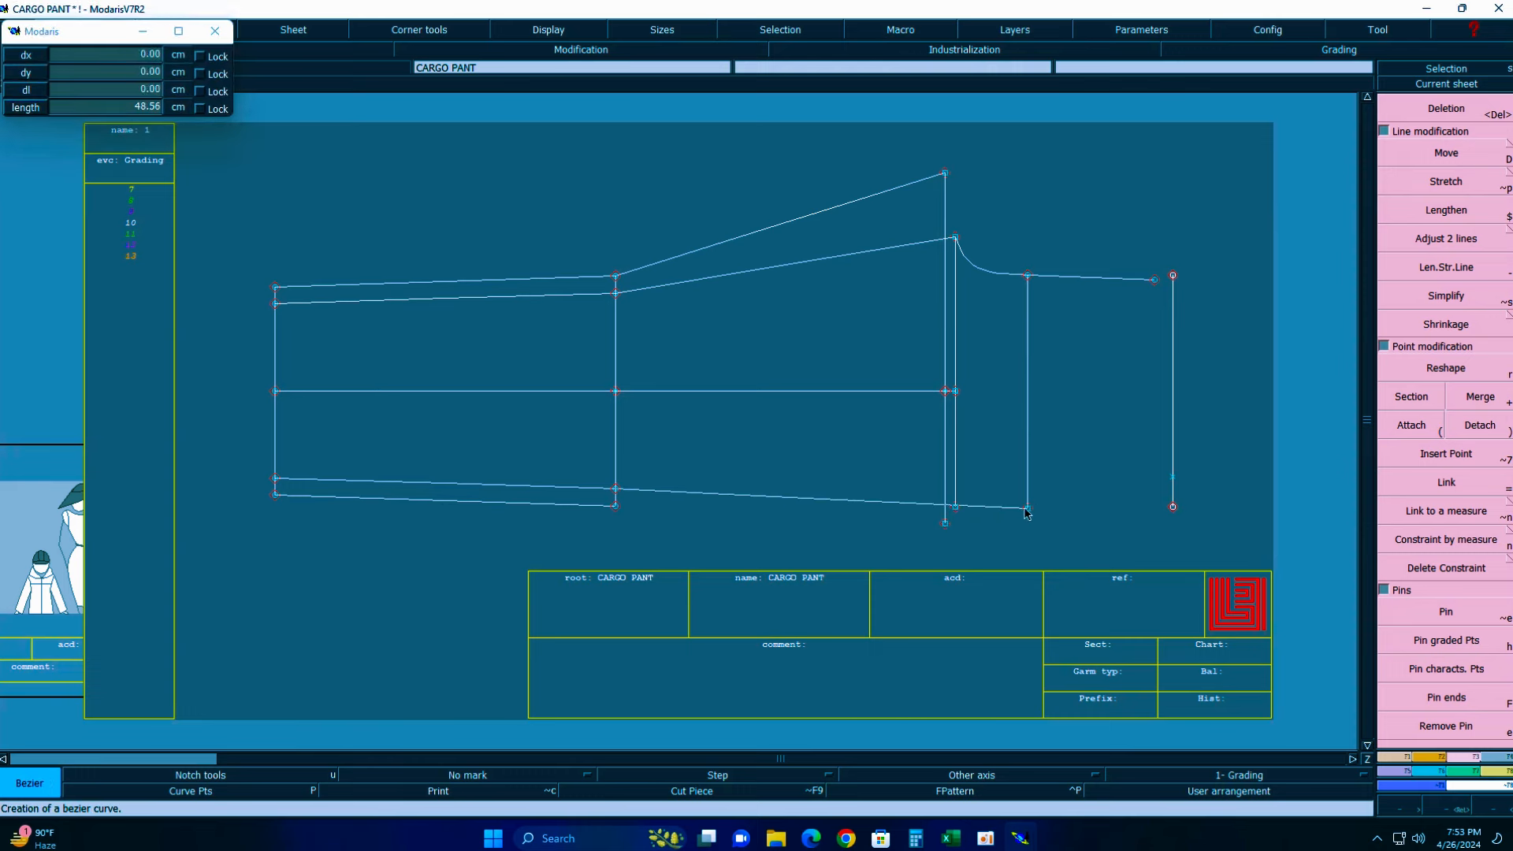
left_click(1028, 509)
left_click(1173, 477)
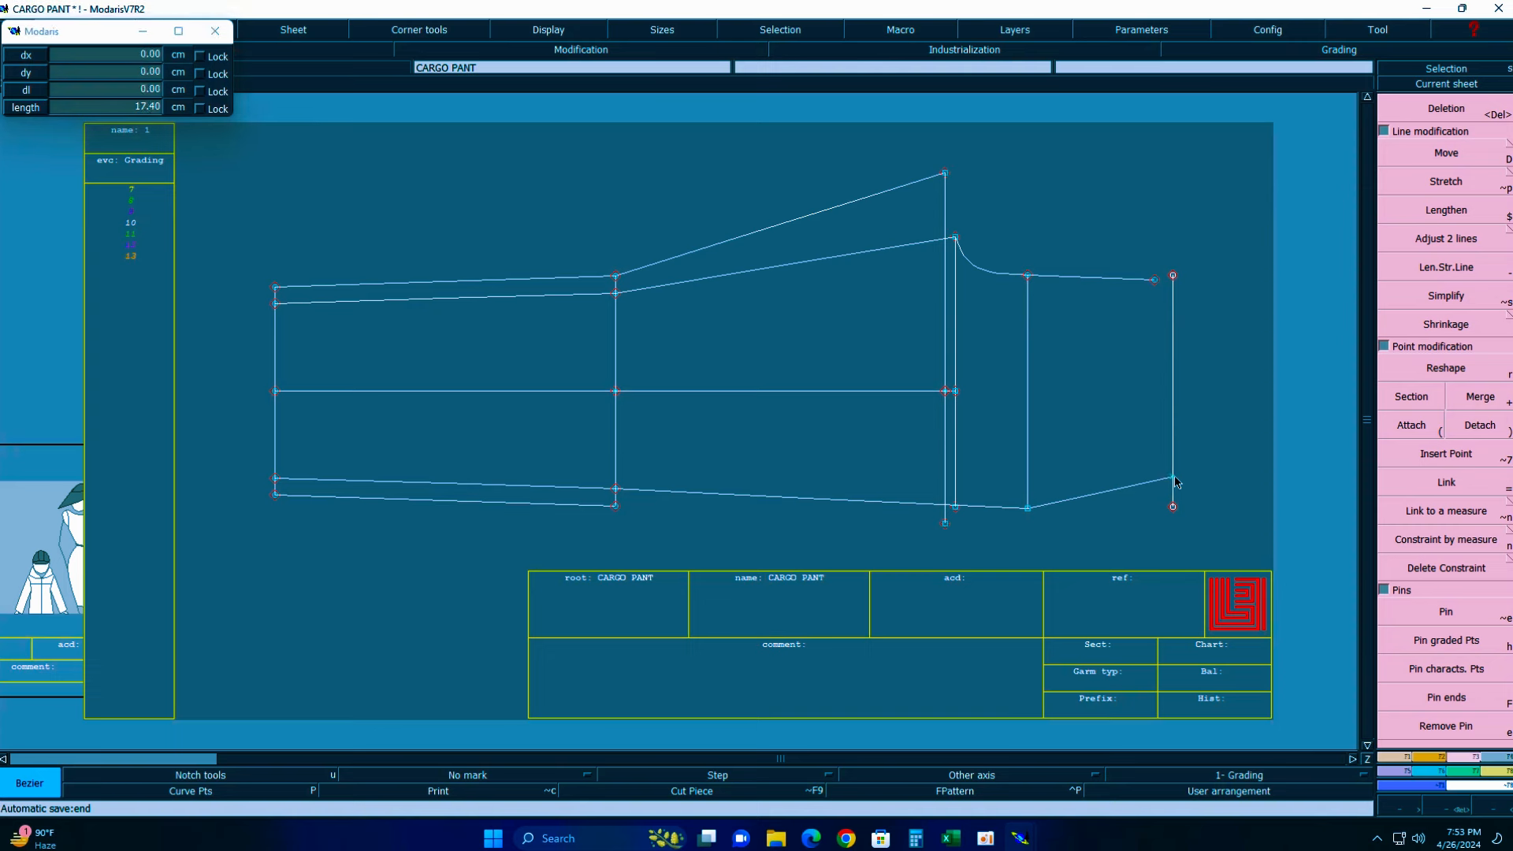
left_click(1155, 280)
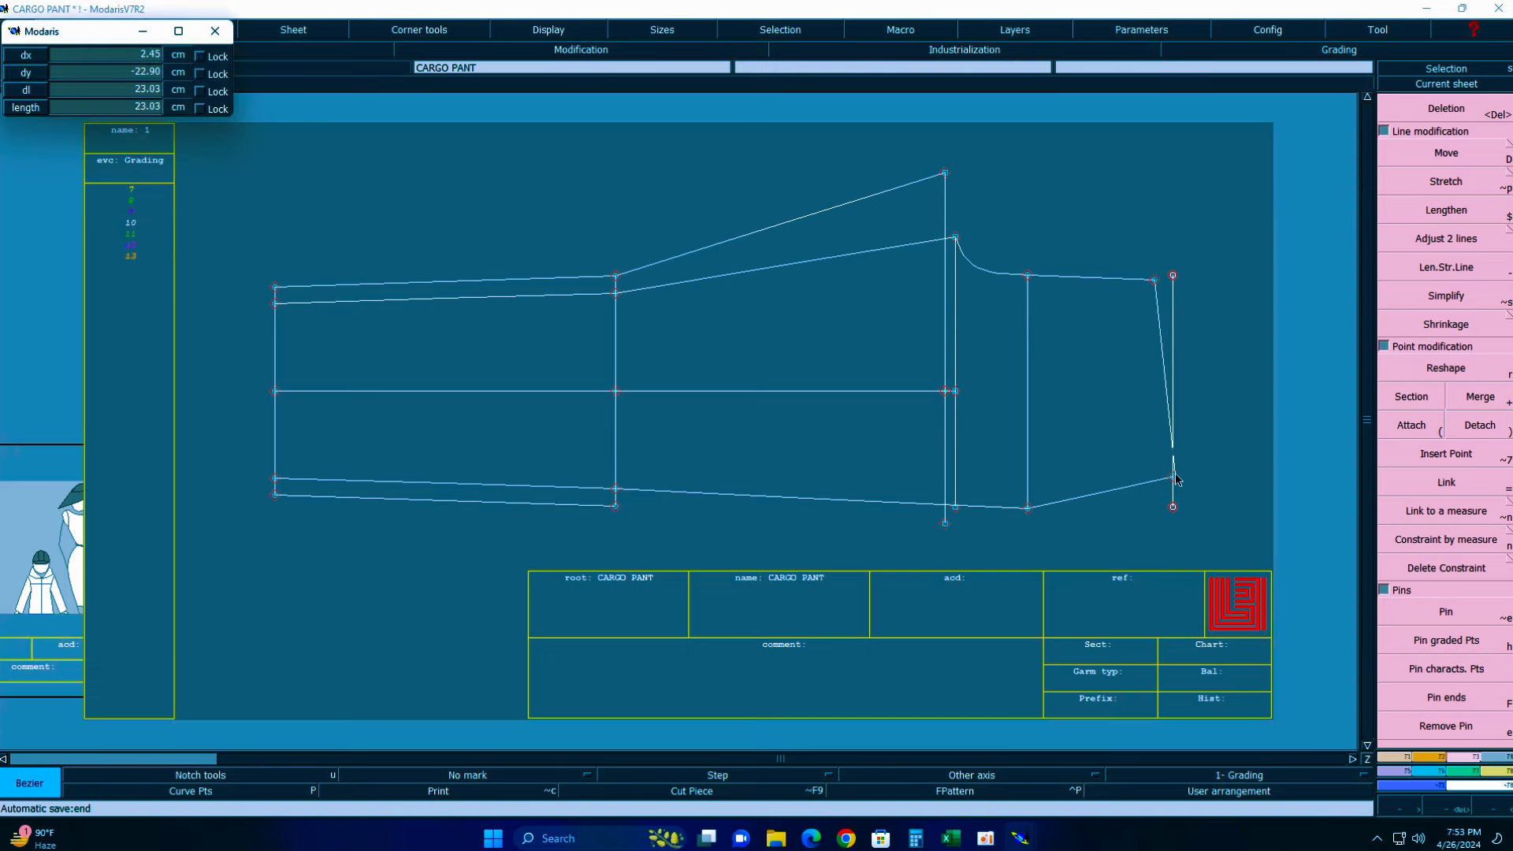
left_click(1173, 477)
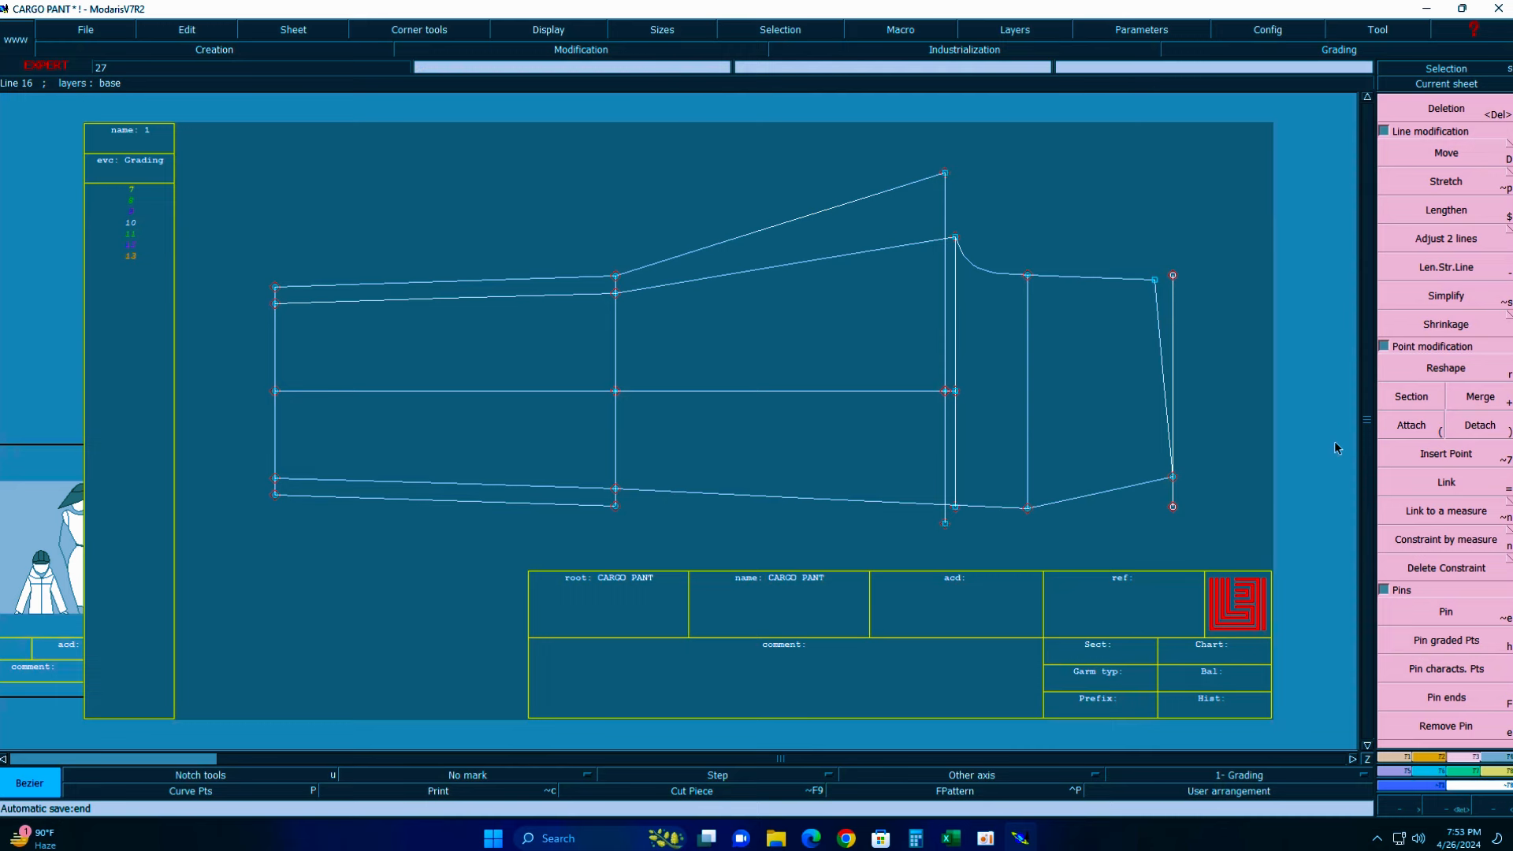
- Create a symmetry axis from the rise's waist end back along the upper rise line
key("z")
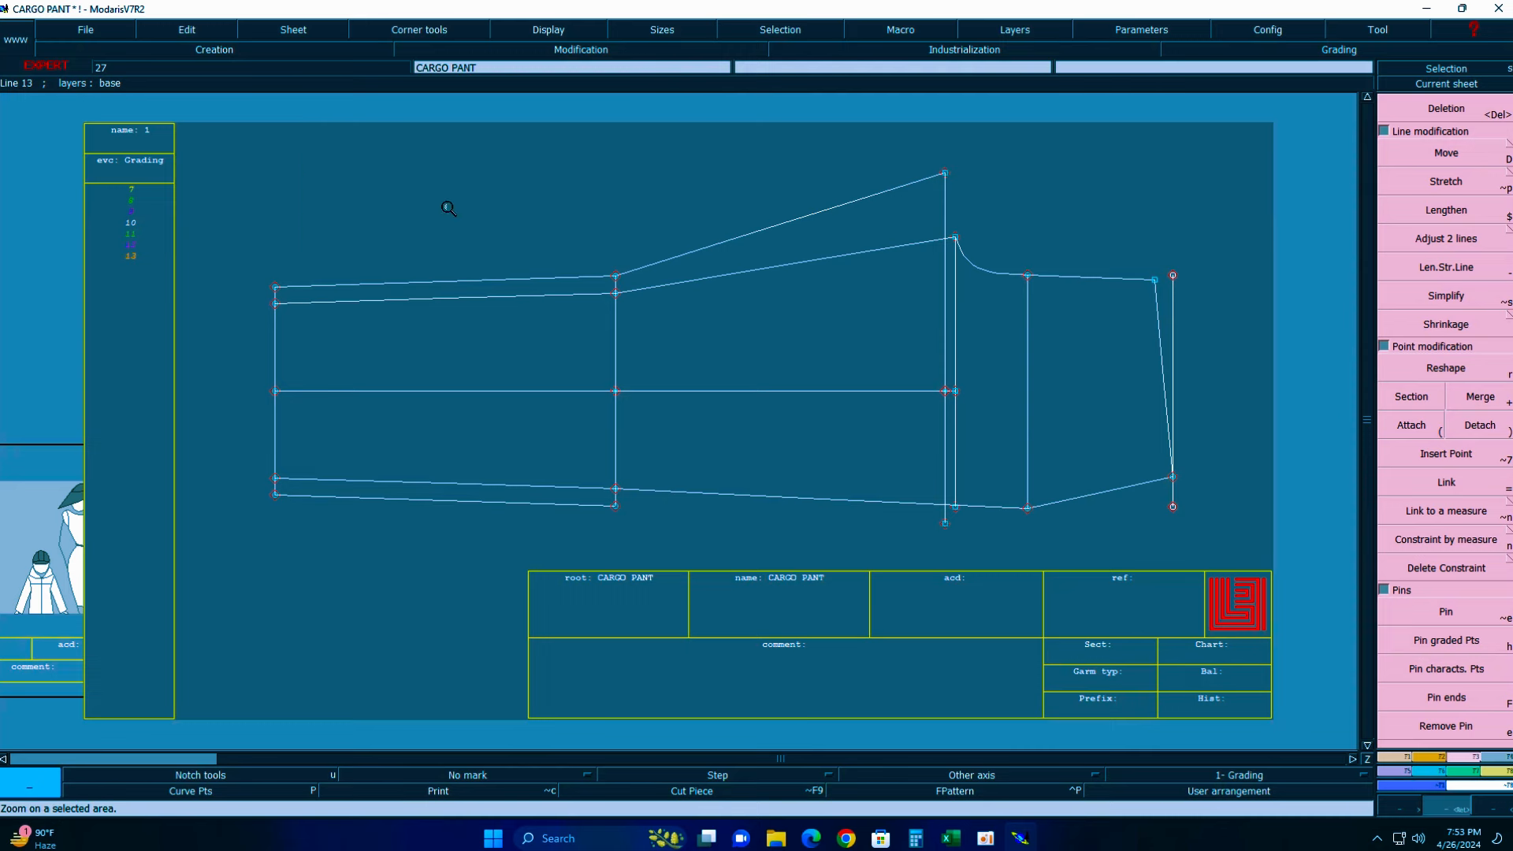
left_click_drag(275, 144, 1296, 561)
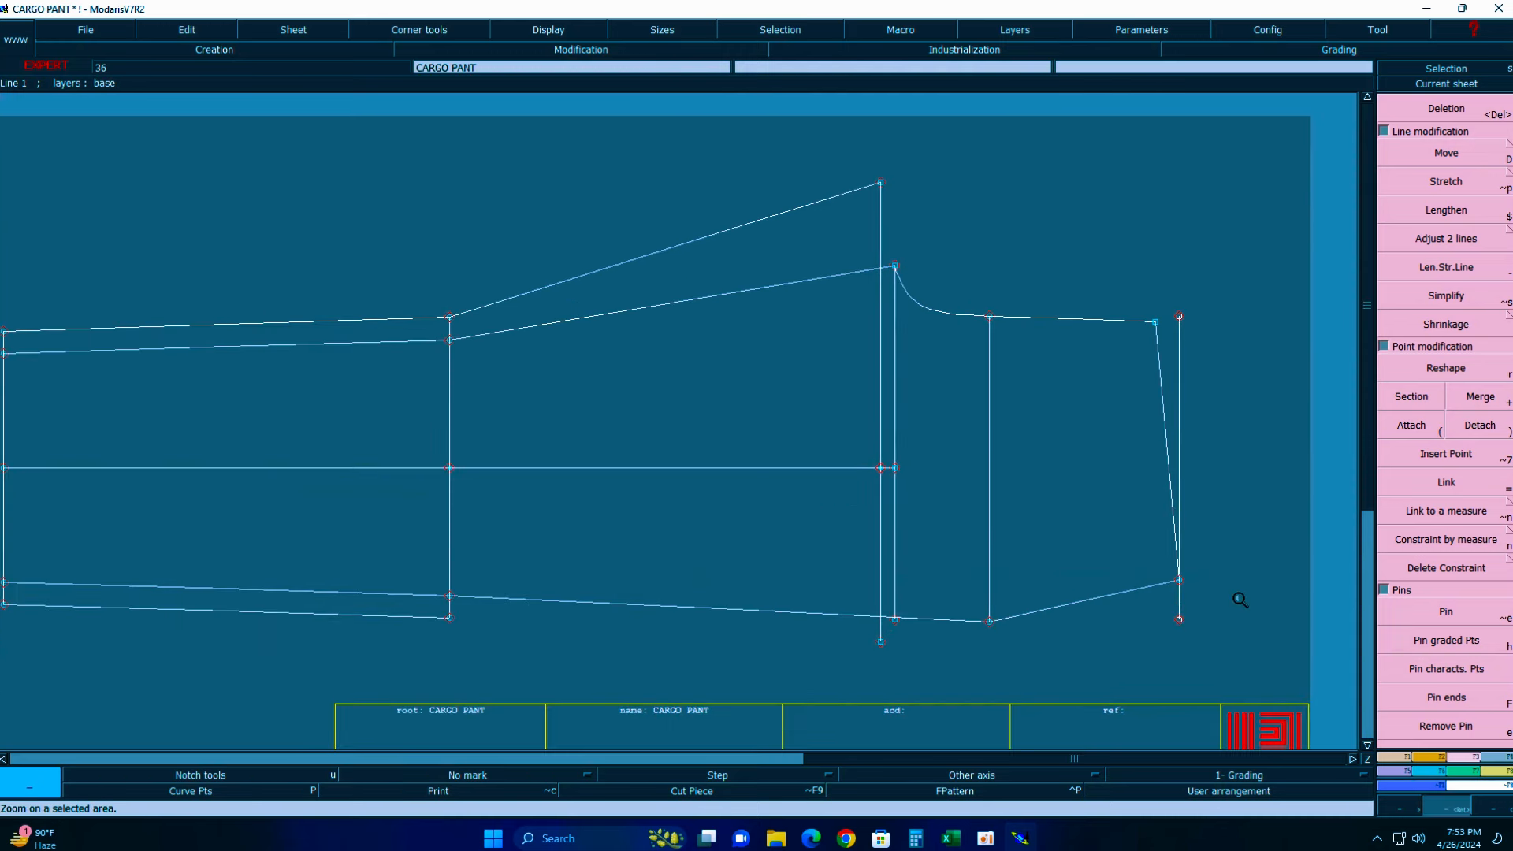
key("F1")
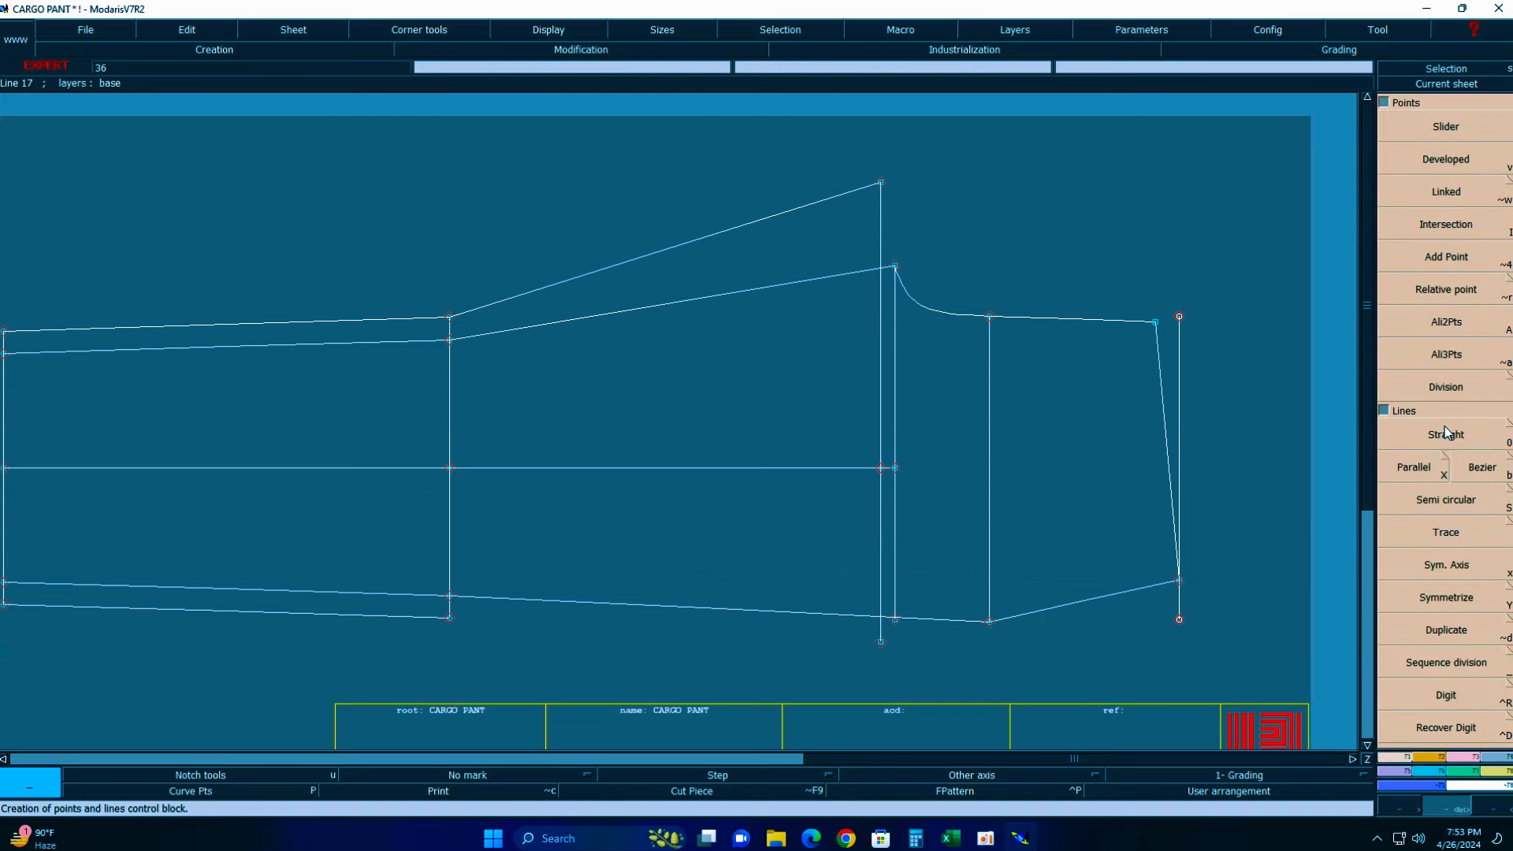
left_click(1447, 456)
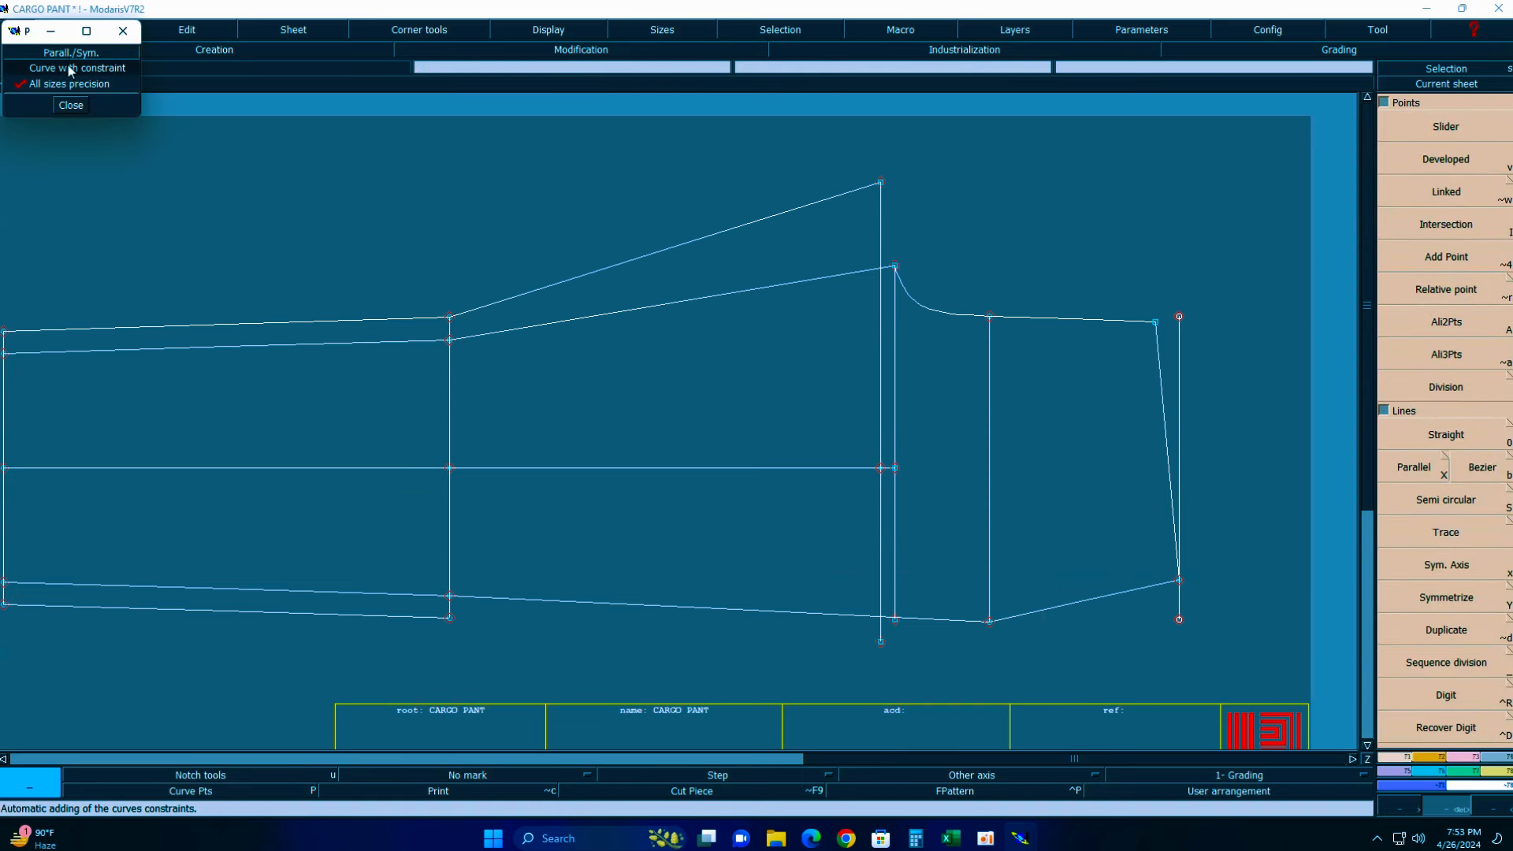
left_click(71, 105)
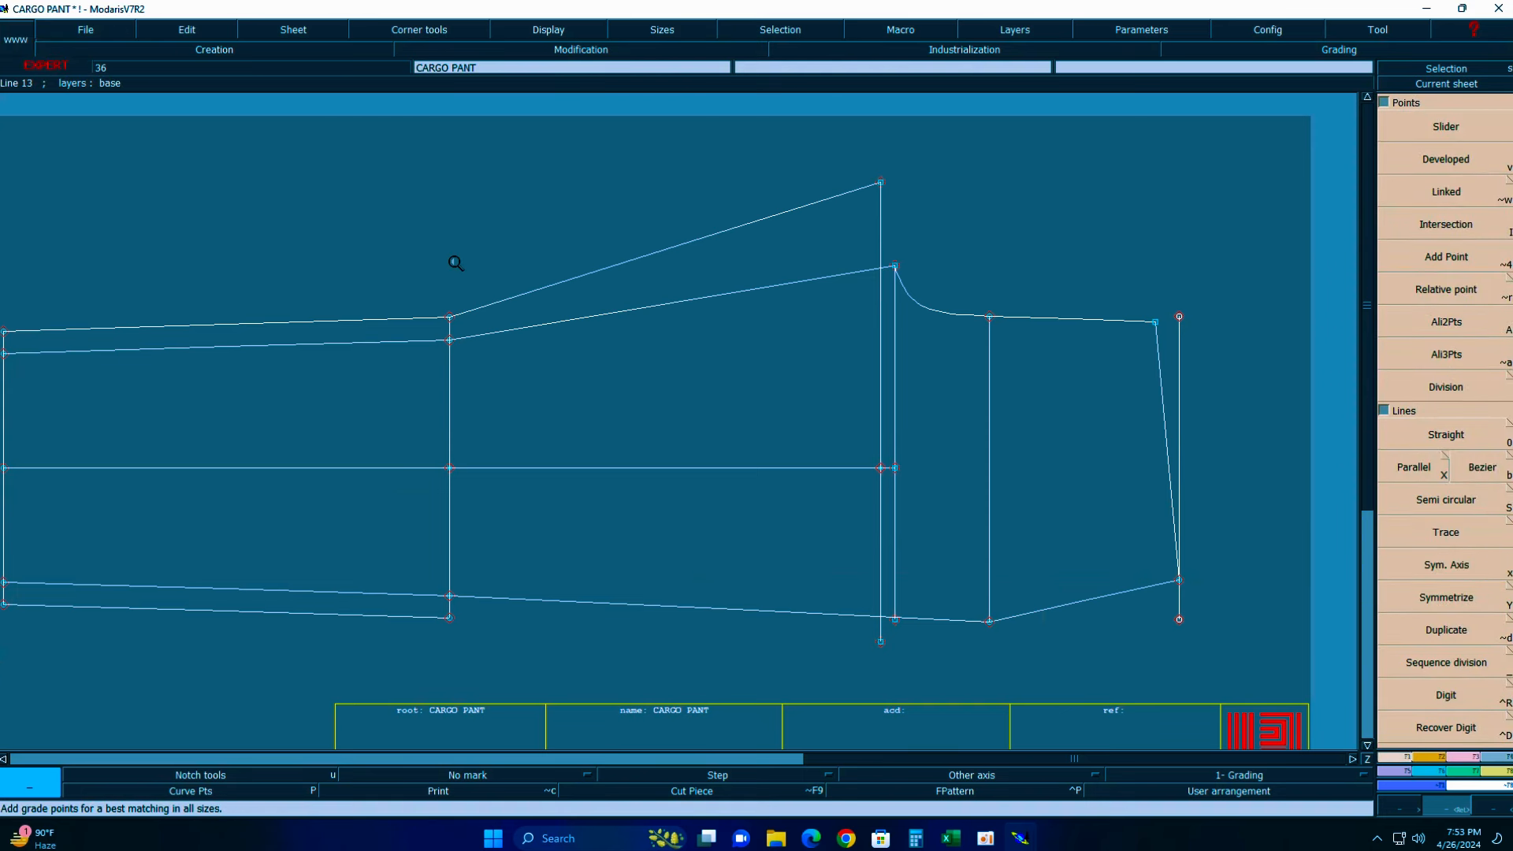
key("s")
key("x")
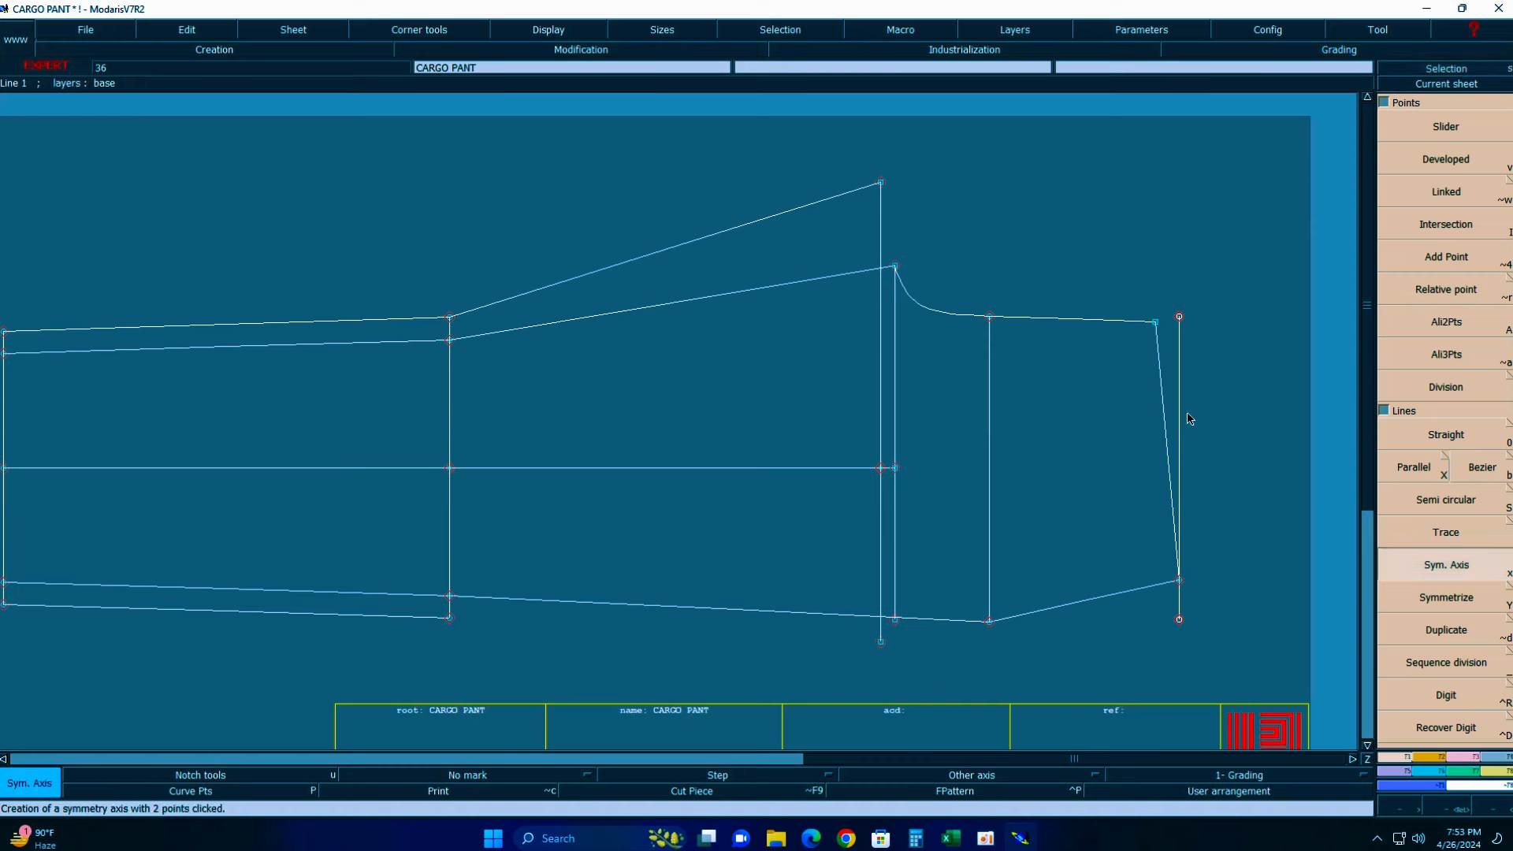
left_click(1156, 322)
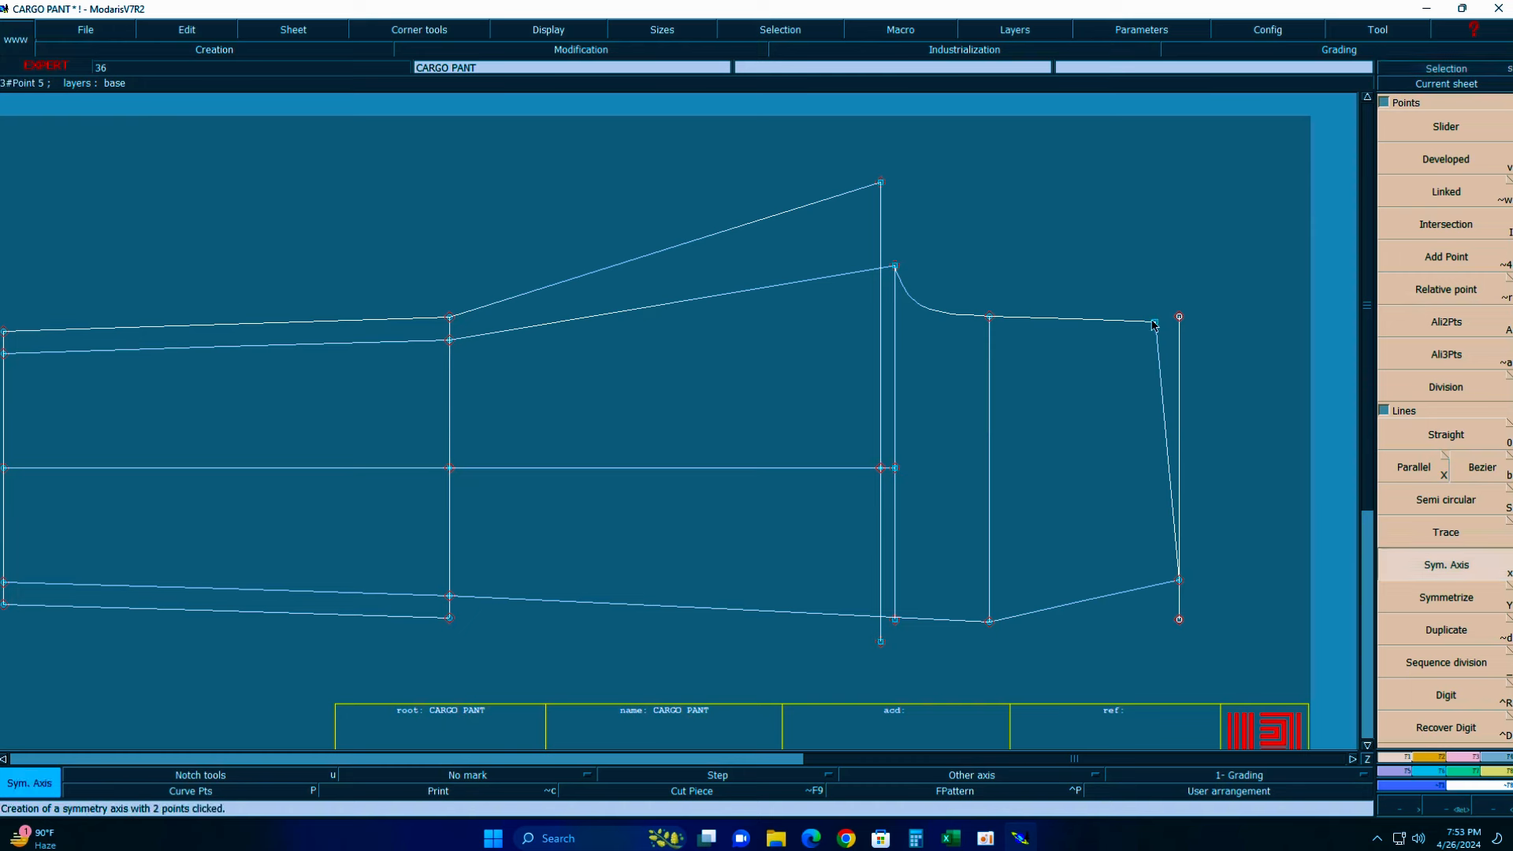
left_click(1102, 321)
- Symmetrize the slanted front waist line about the new axis on the rise
key("c")
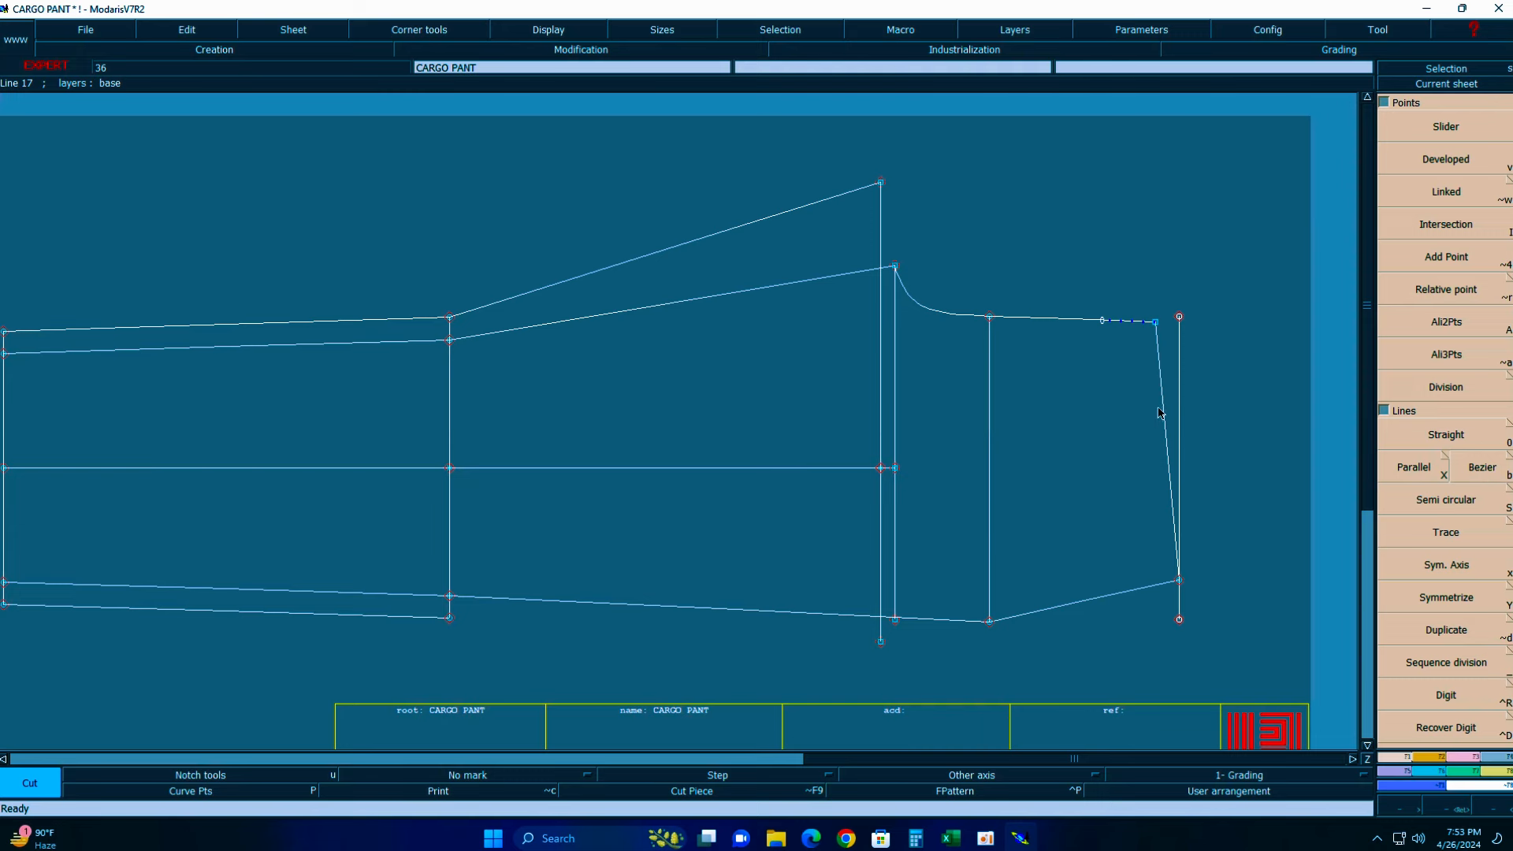
key("y")
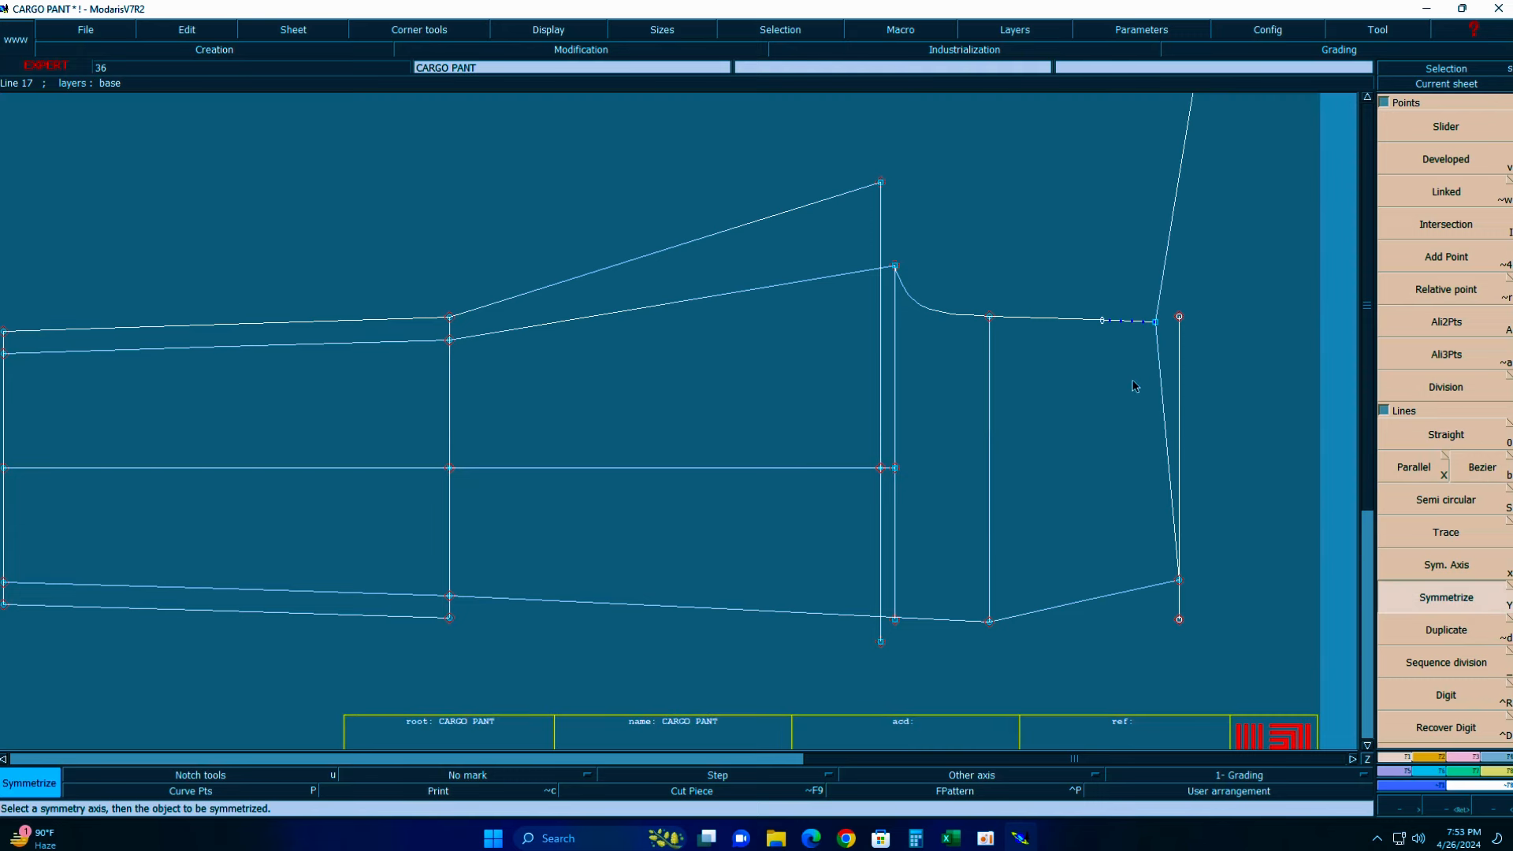
key("Home")
key("Return")
- Display the curve handles and reshape the slanted front waist line into a smooth curve running through to its mirrored half
left_click_drag(759, 135, 1208, 576)
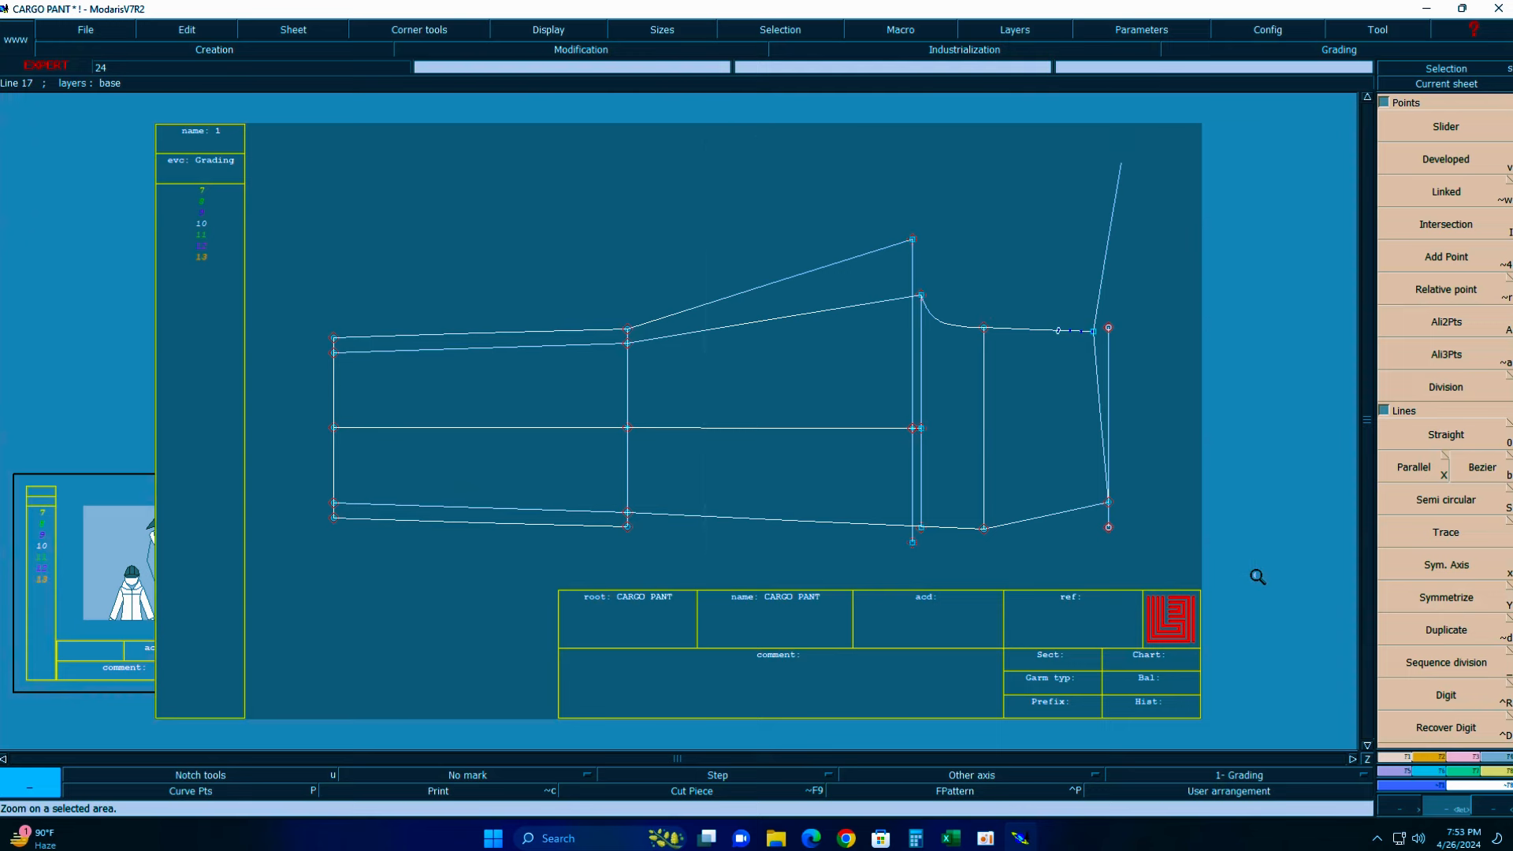
left_click(534, 30)
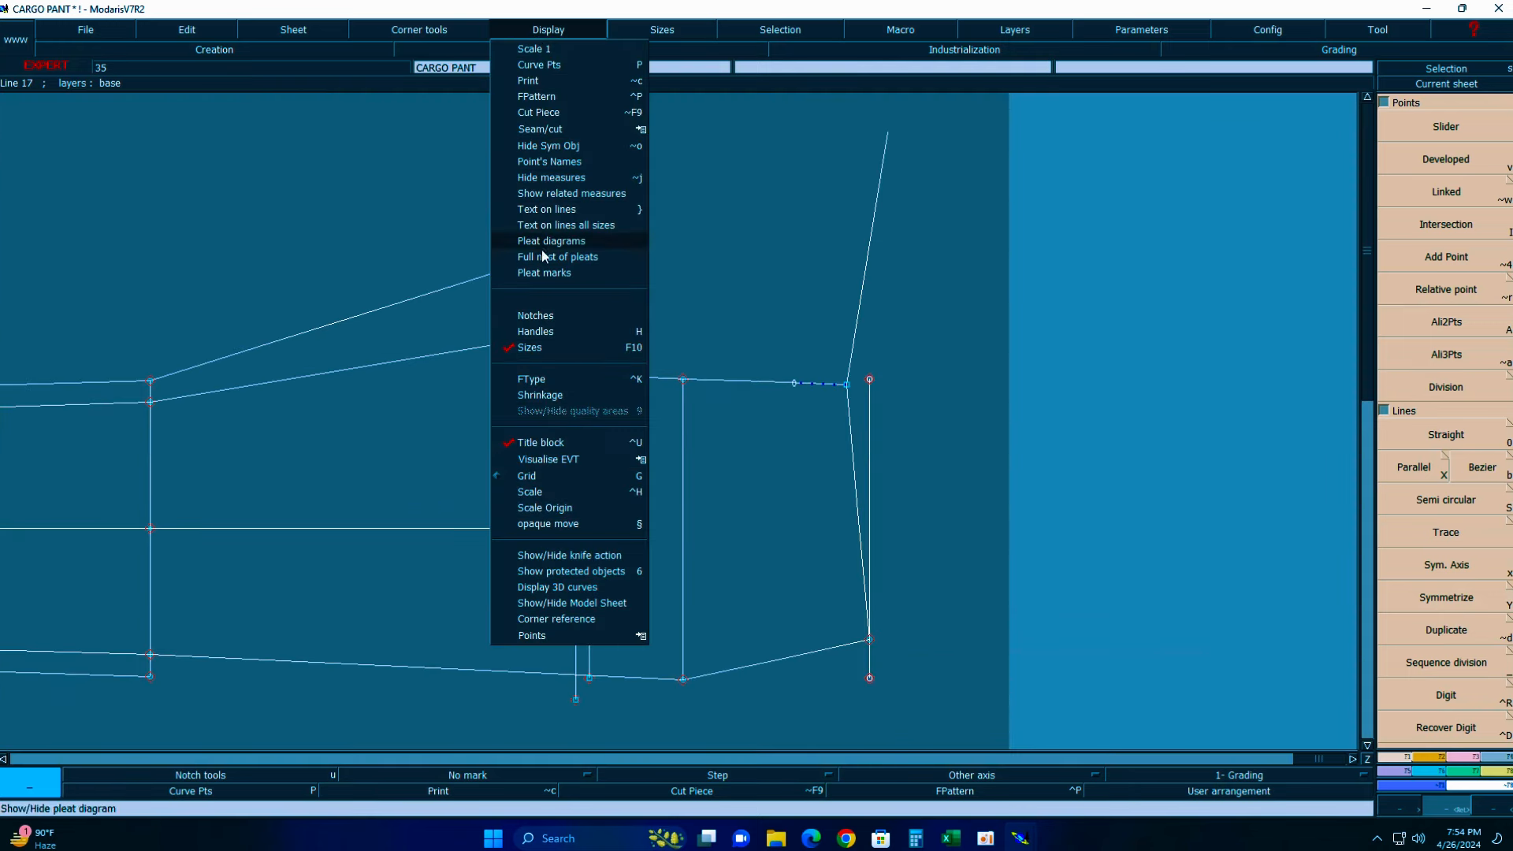
left_click(543, 325)
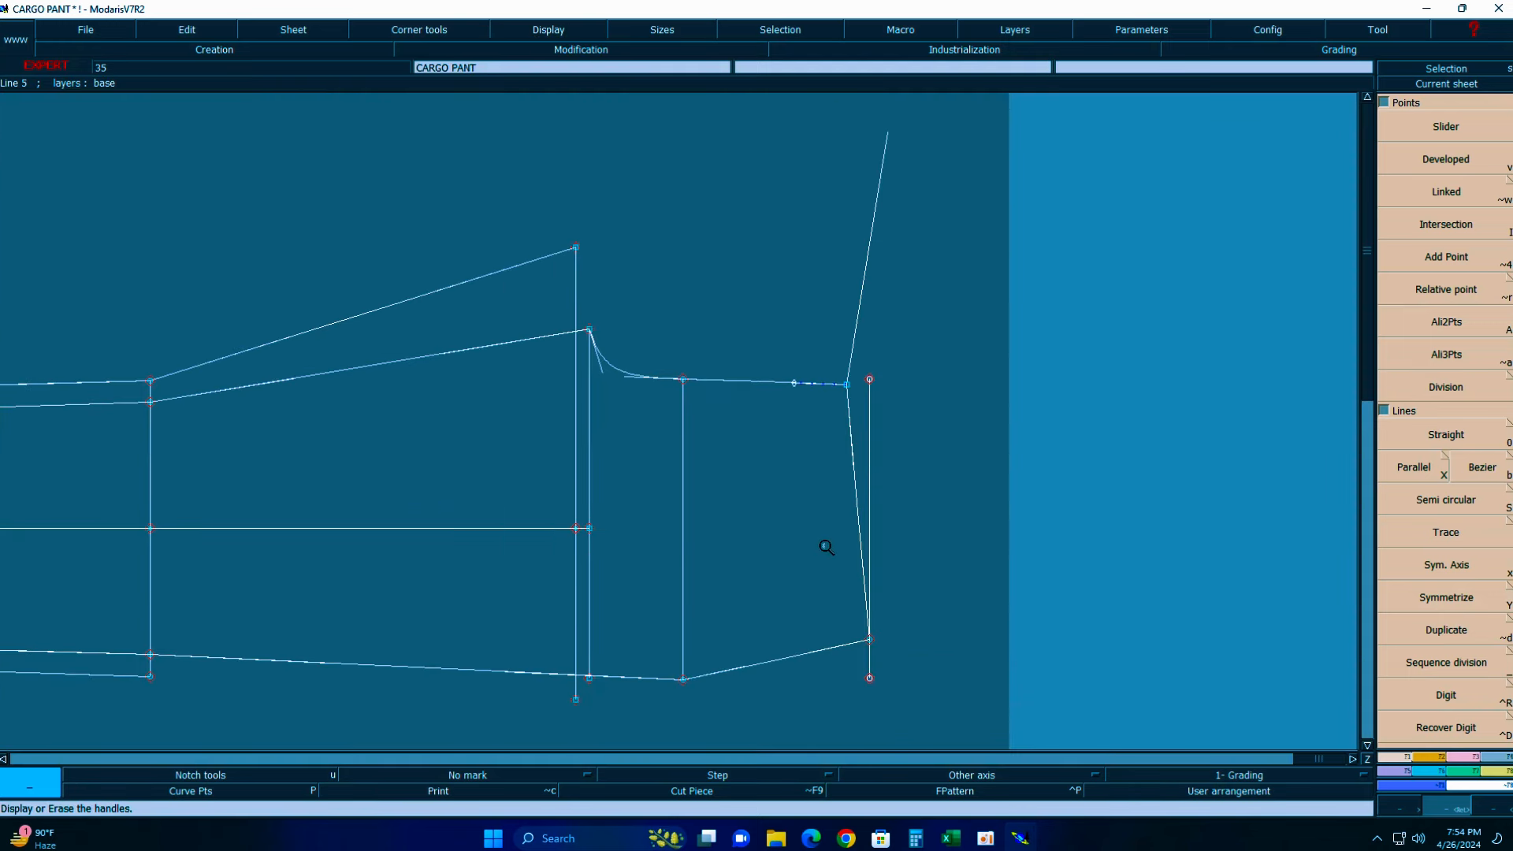
key("shift+s")
key("shift+r")
key("r")
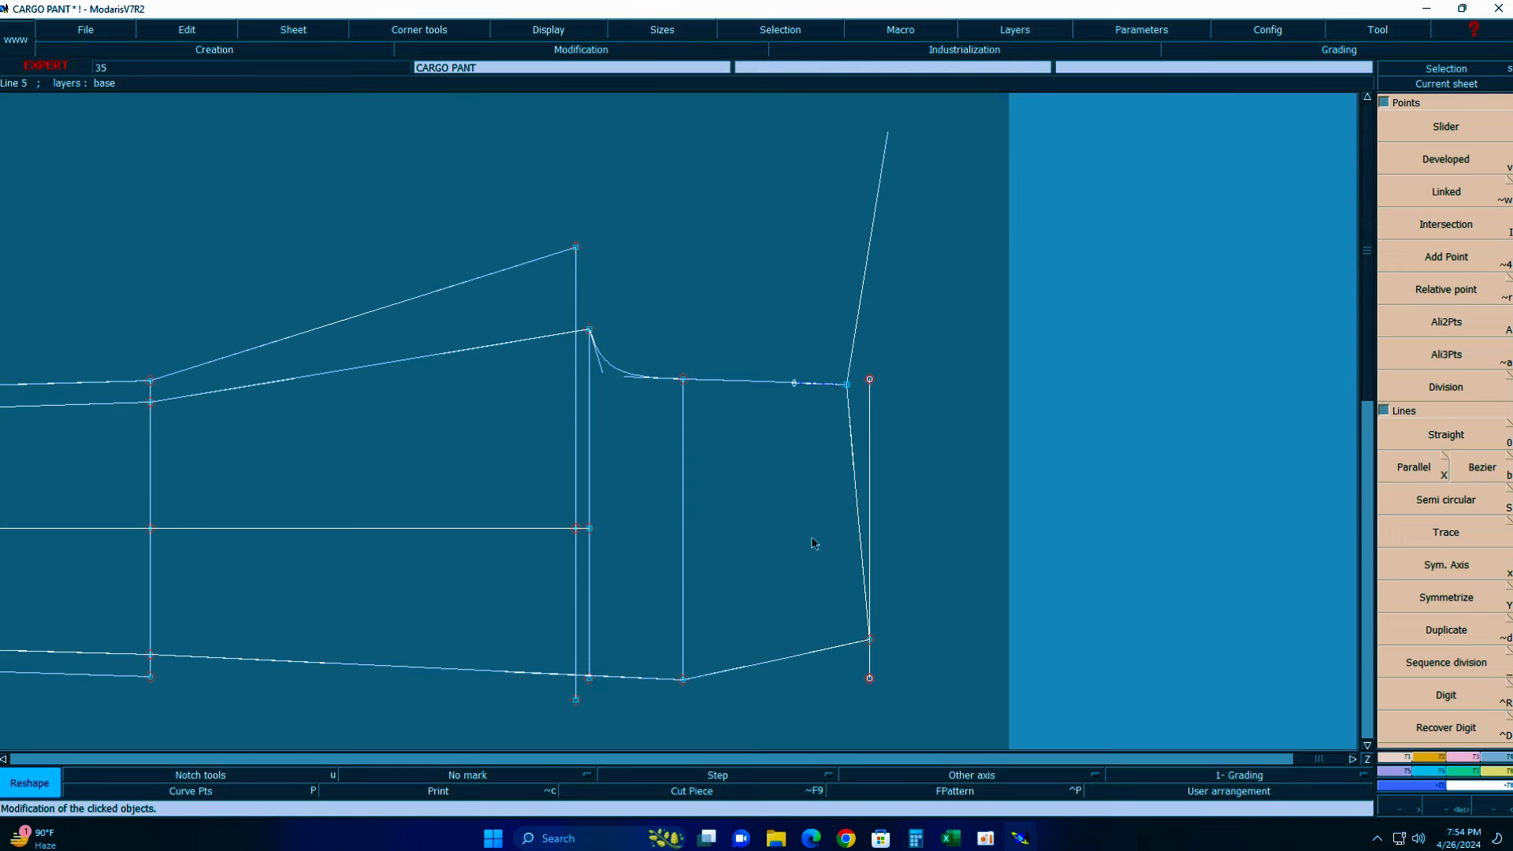
left_click(853, 471)
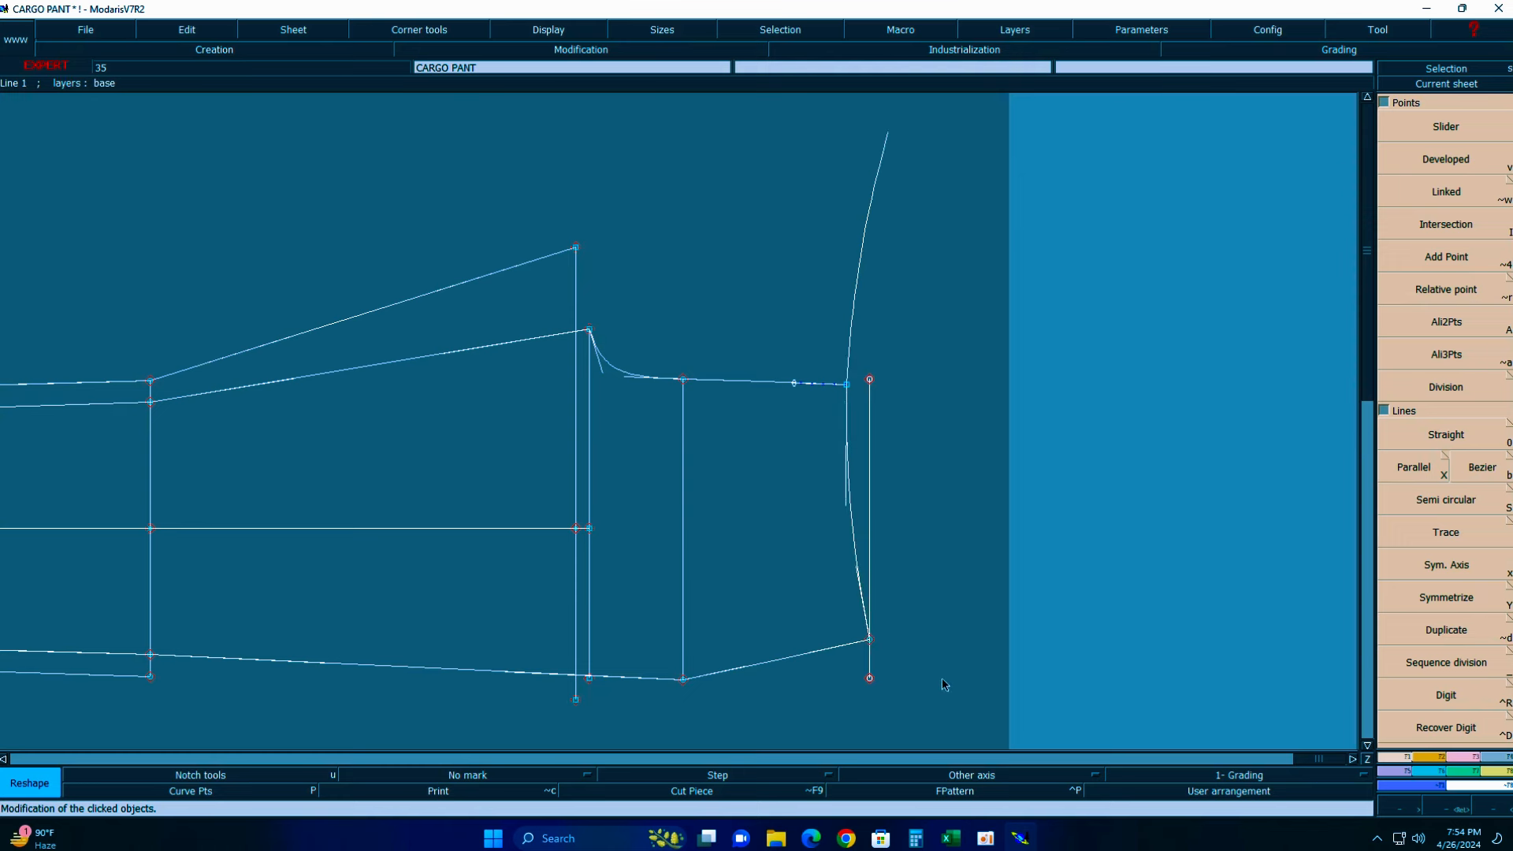
- Pin the side seam's waist point and the vertical waist line's lower end, and move both slightly toward the hip with ShiftY 0
left_click(1441, 687)
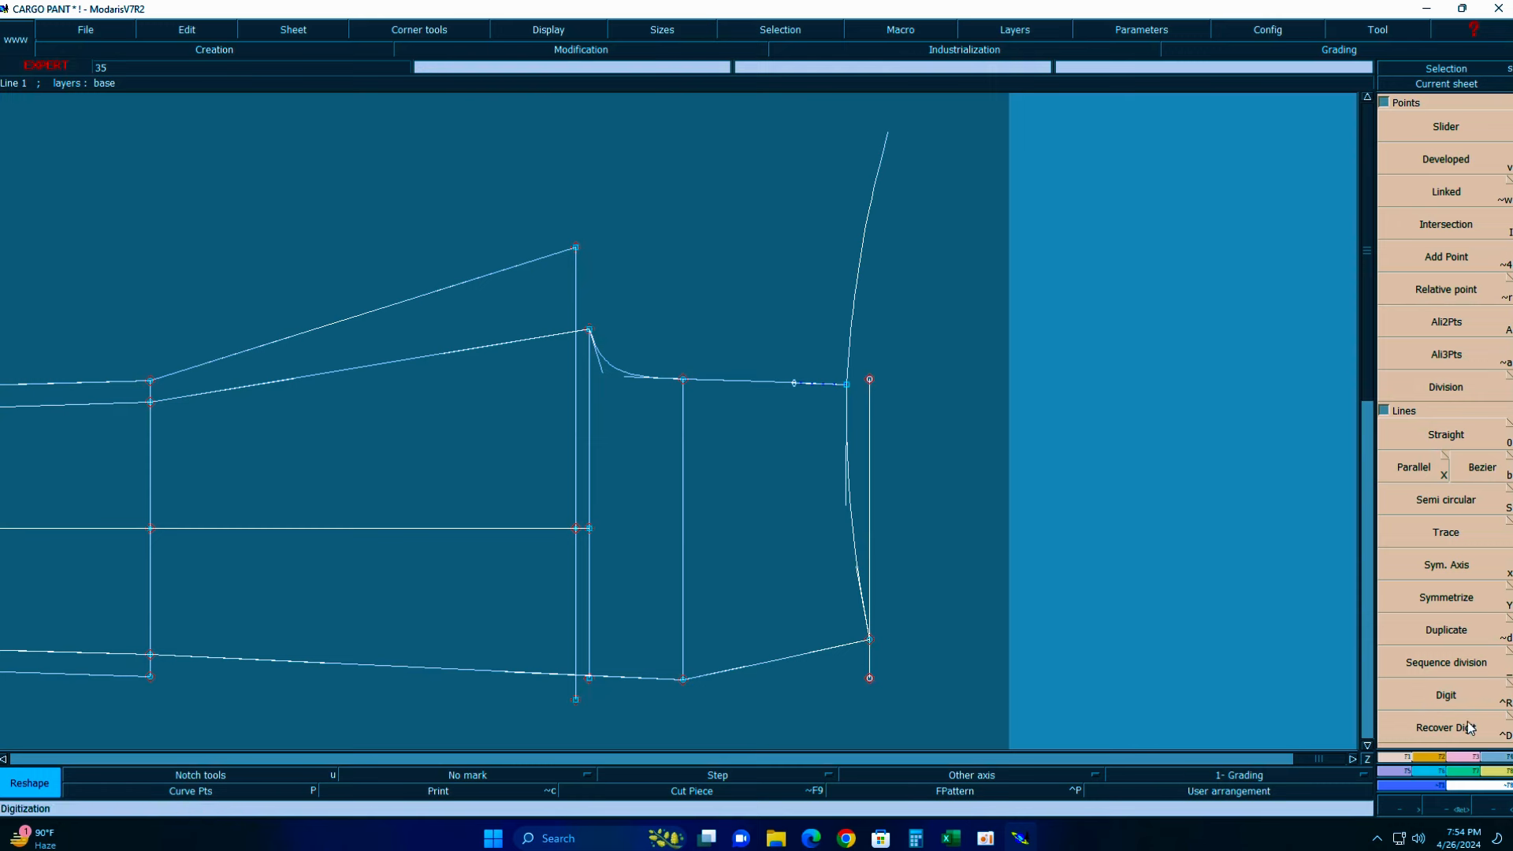
left_click(1461, 756)
left_click(1447, 613)
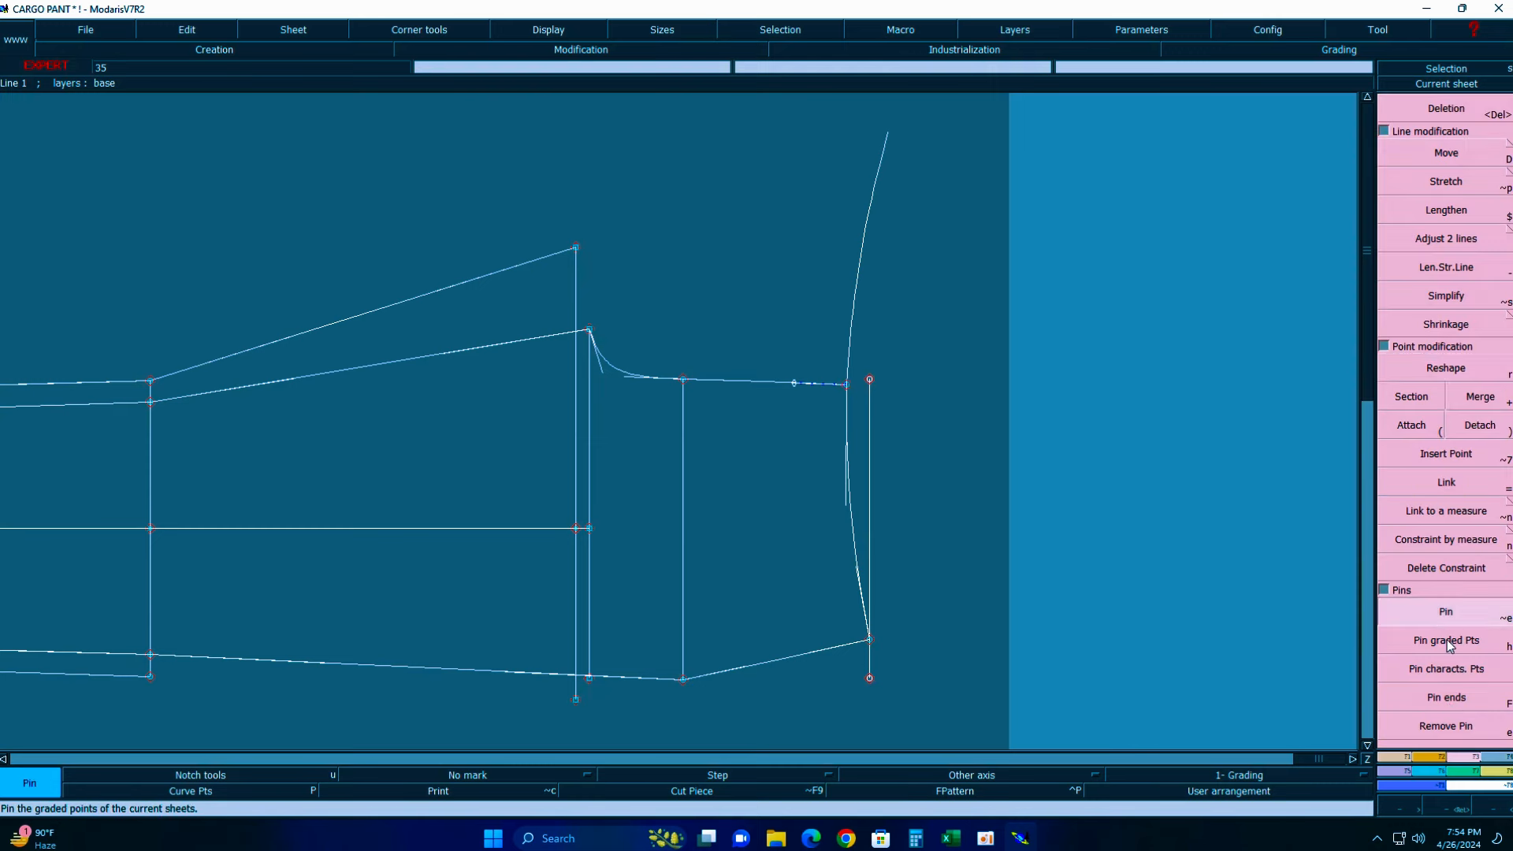
left_click_drag(849, 613, 914, 718)
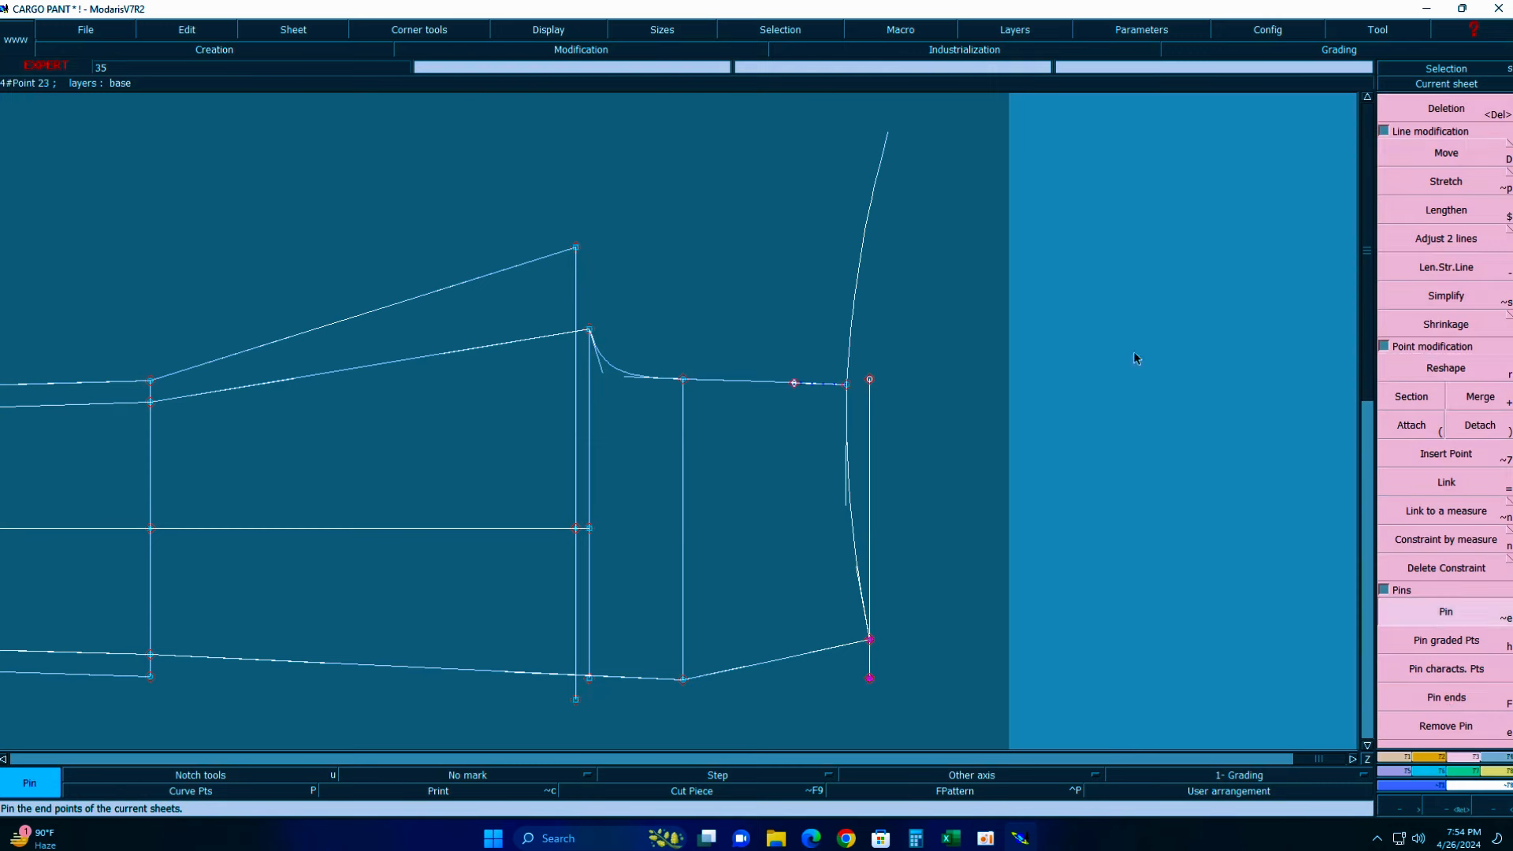
left_click(1449, 157)
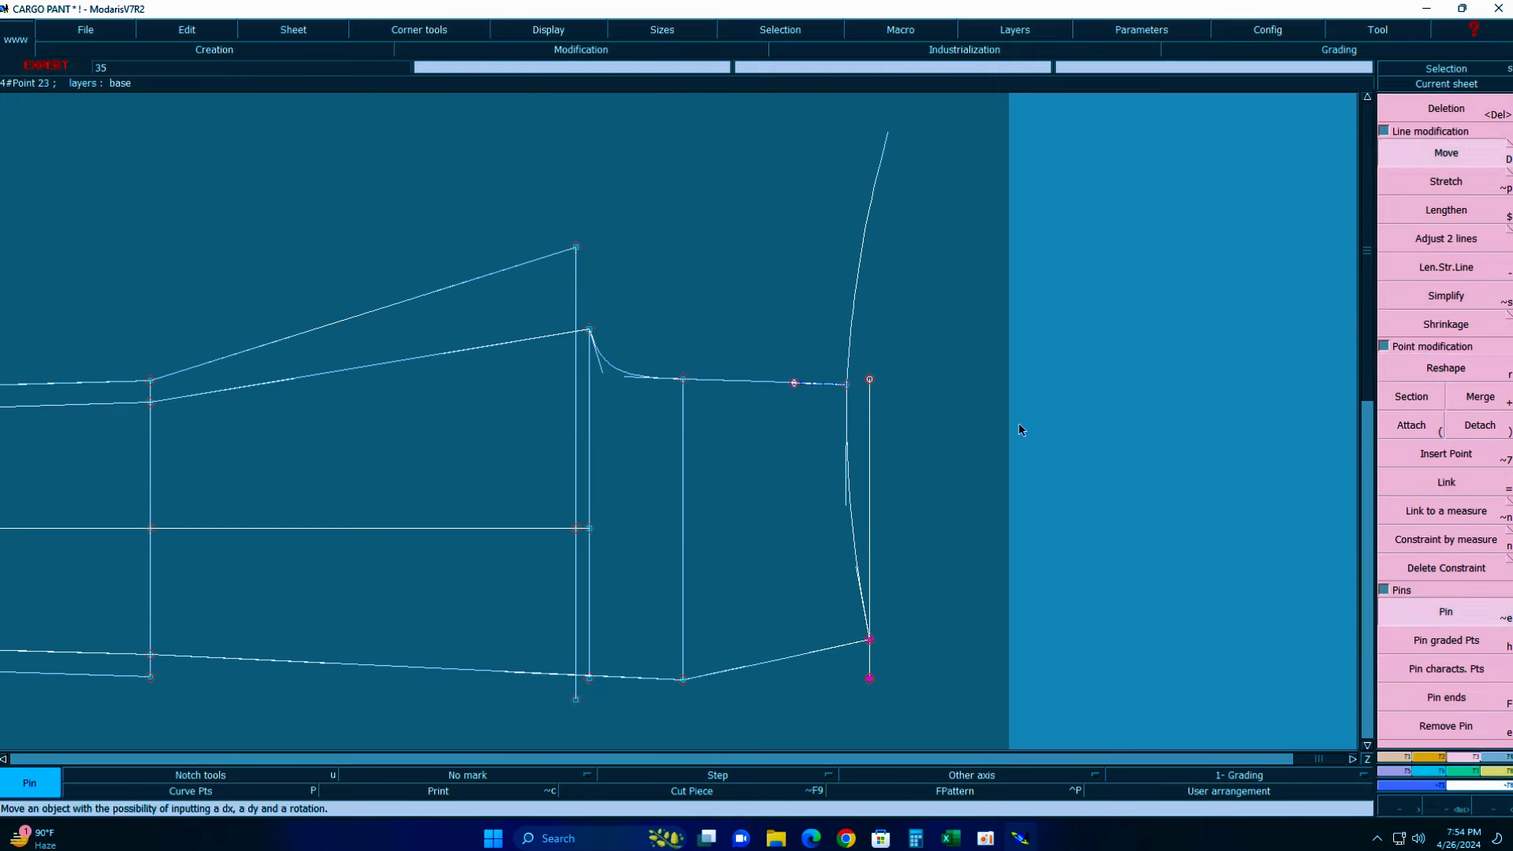
left_click(870, 679)
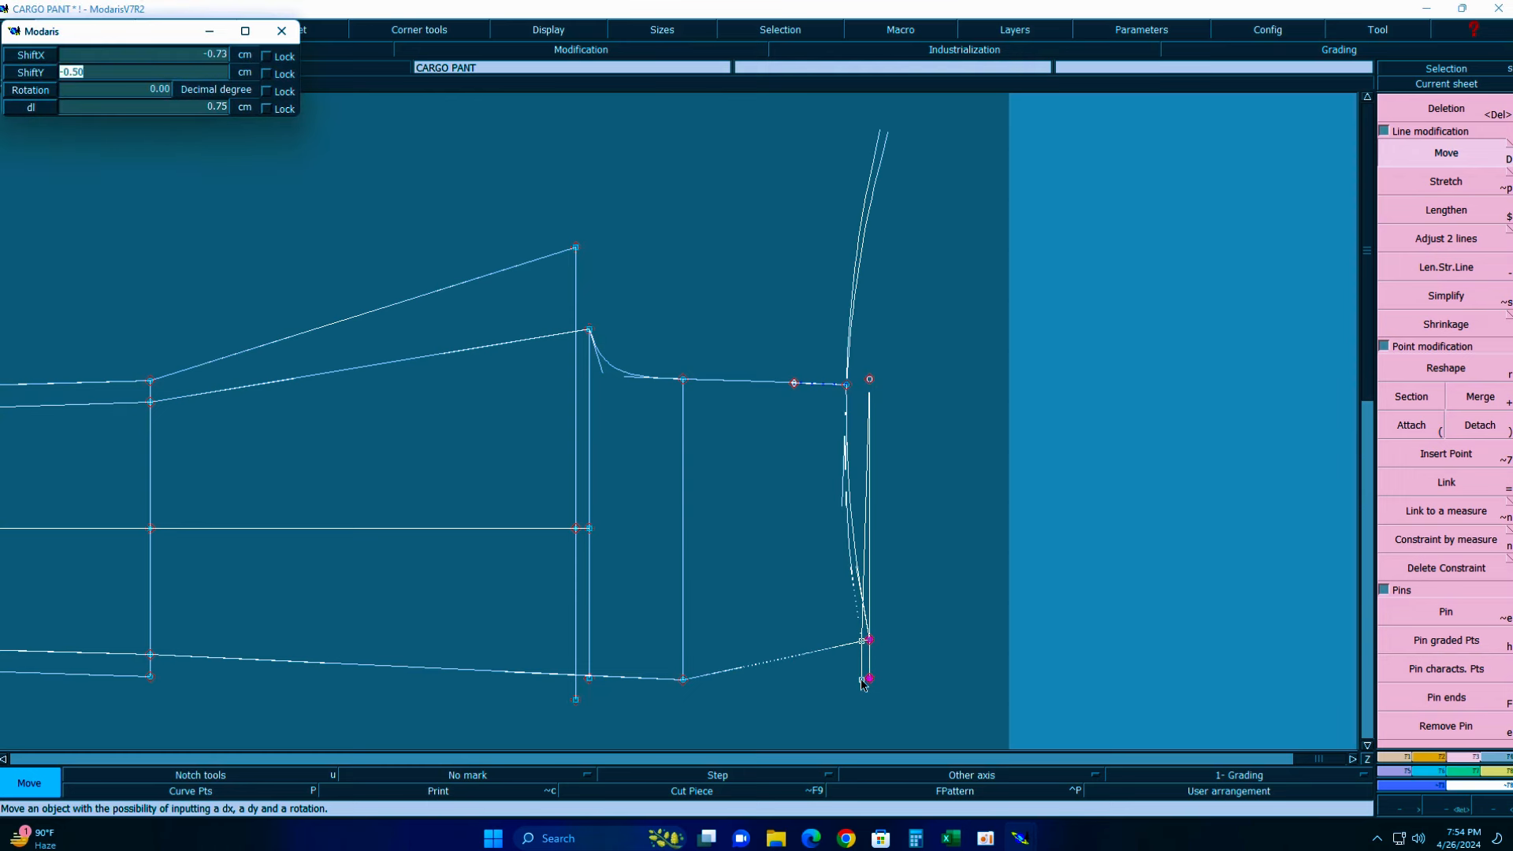
type("00")
key("Return")
key("Return")
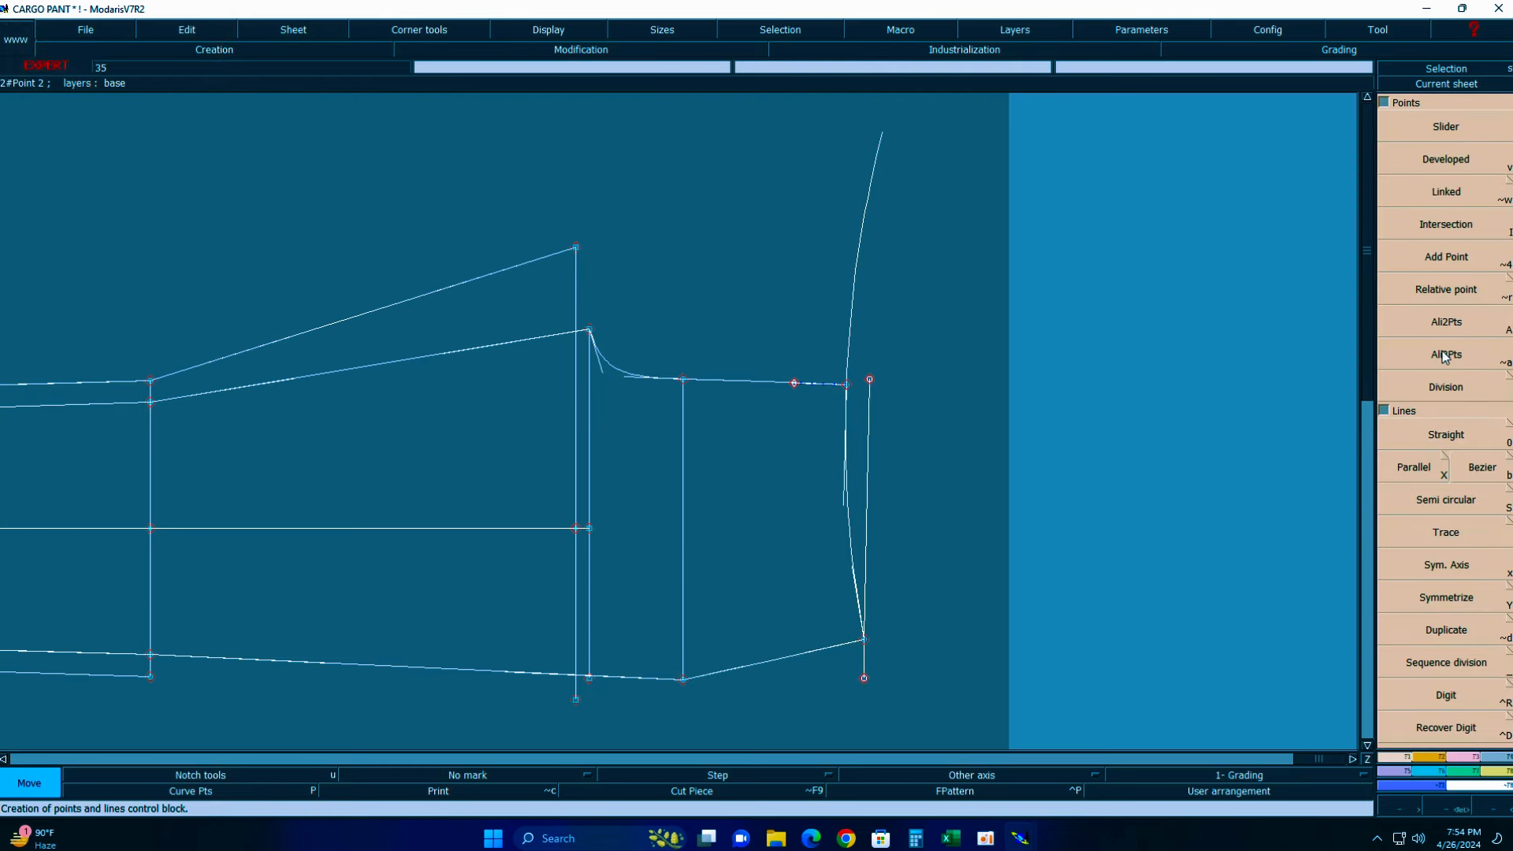
- Align the vertical waist line's upper end with its lower end using Ali2Pts so the line is vertical
left_click(1446, 323)
left_click(863, 679)
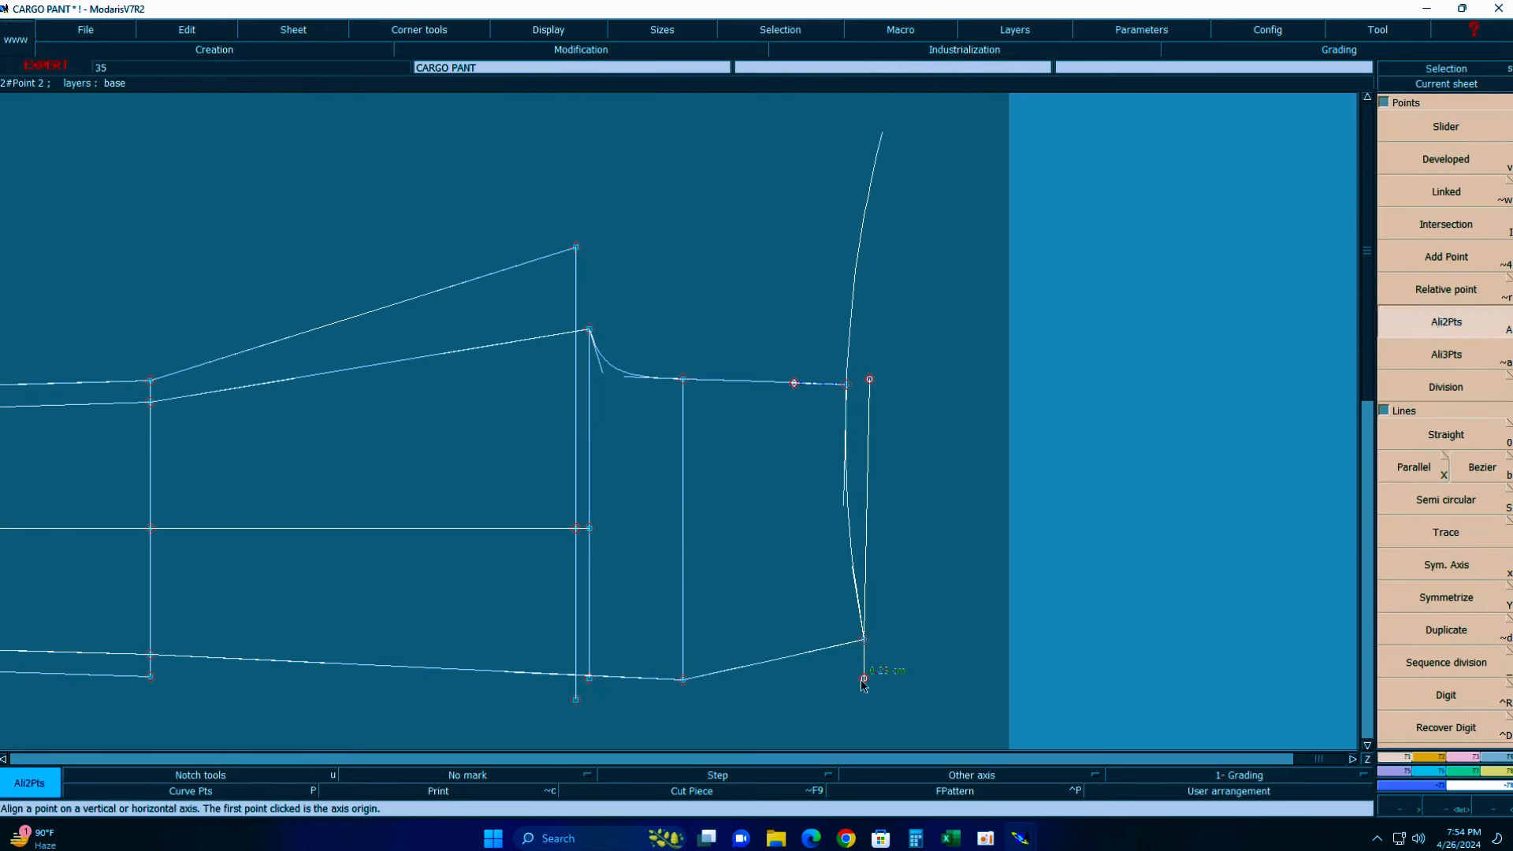
left_click(870, 379)
key("Home")
key("Return")
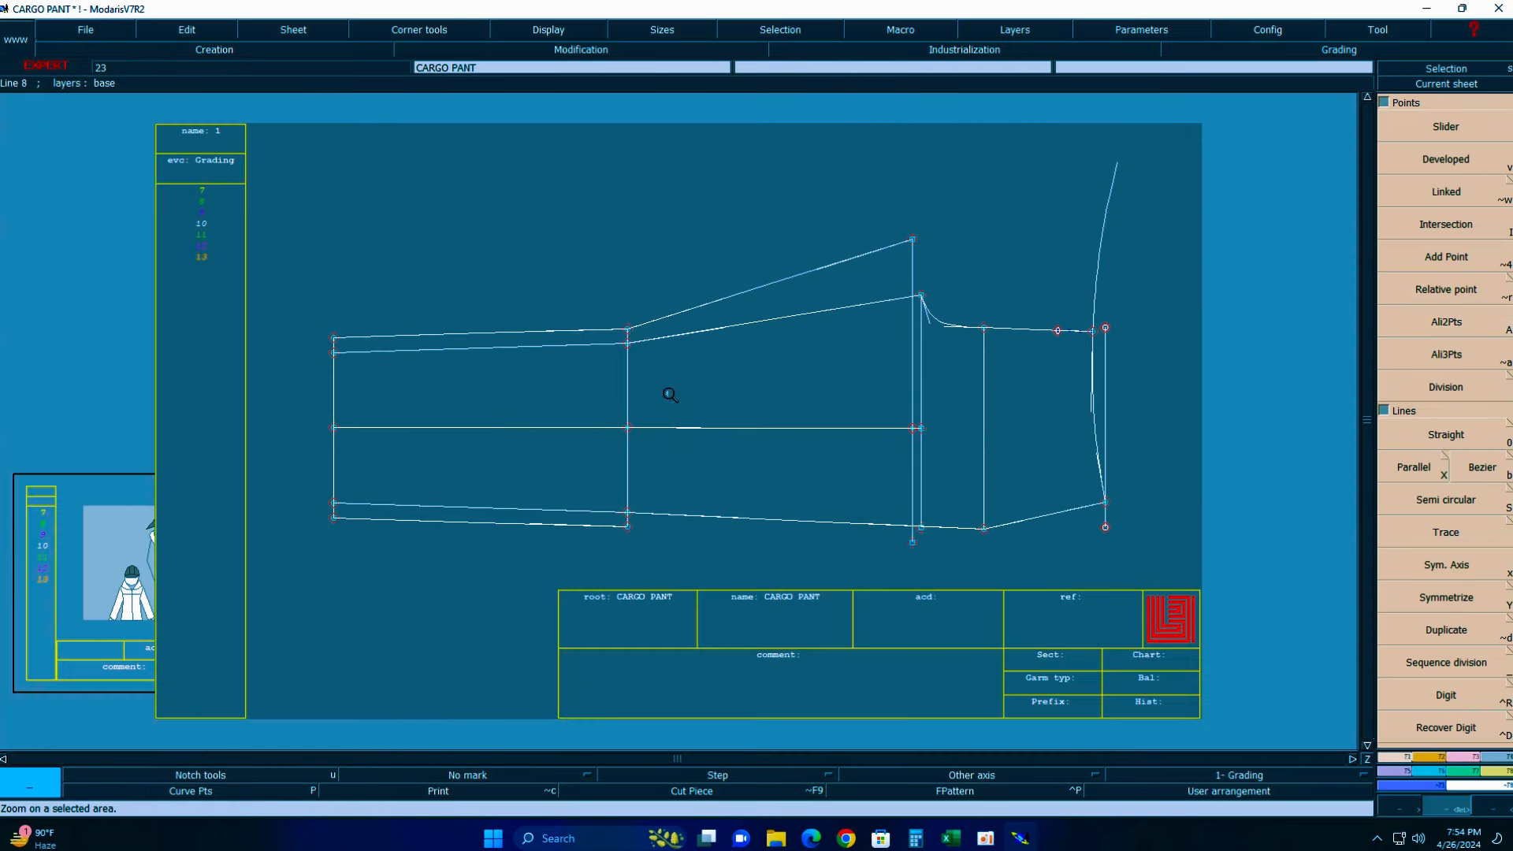
- Reshape the side seam into a smooth curve from waist to hip and from hip down to knee
left_click_drag(635, 345, 1219, 655)
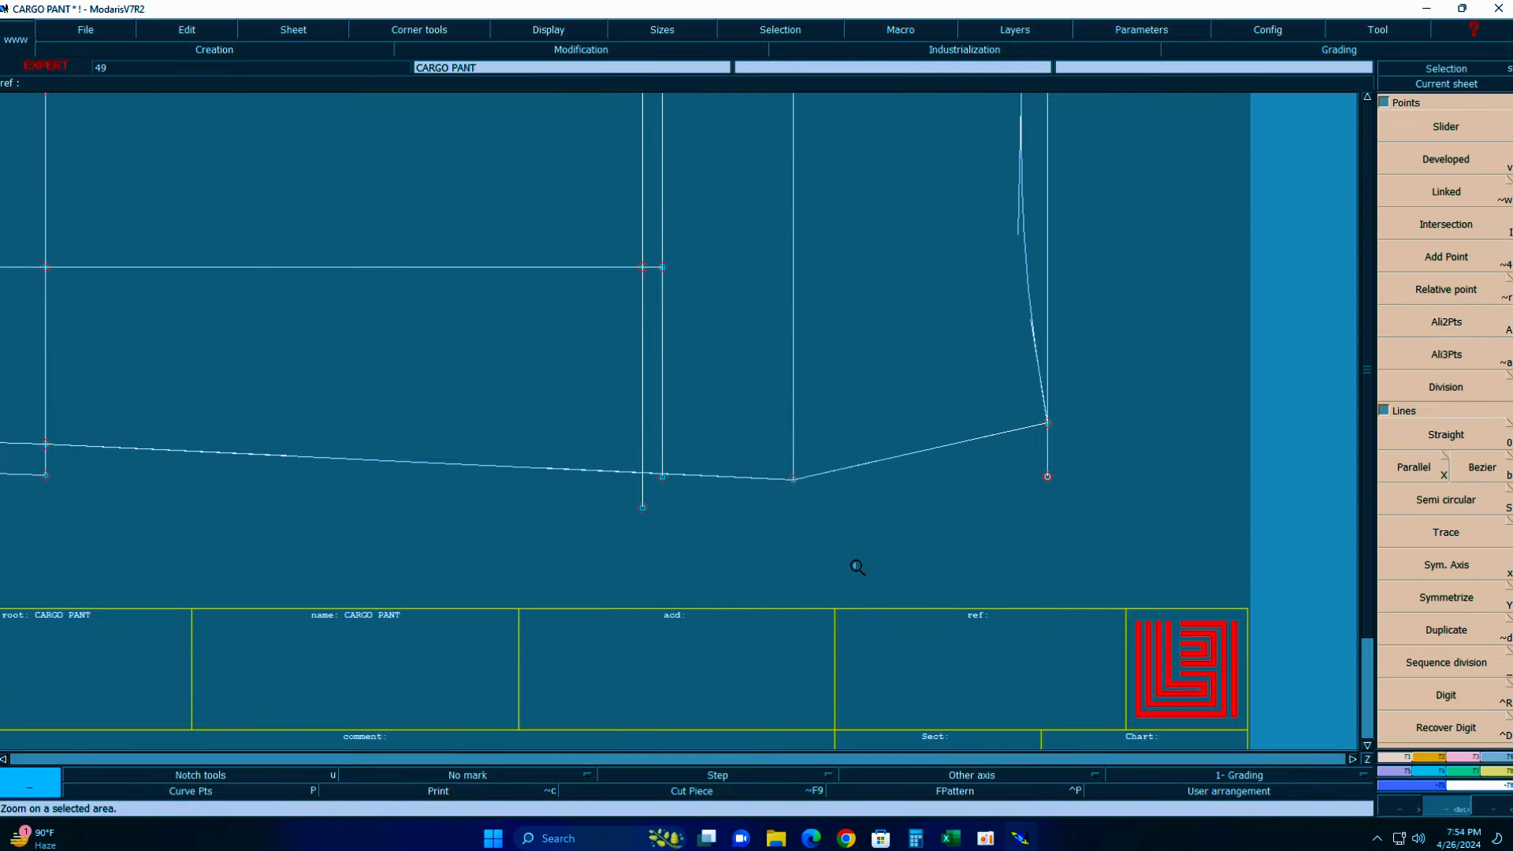
key("s")
key("m")
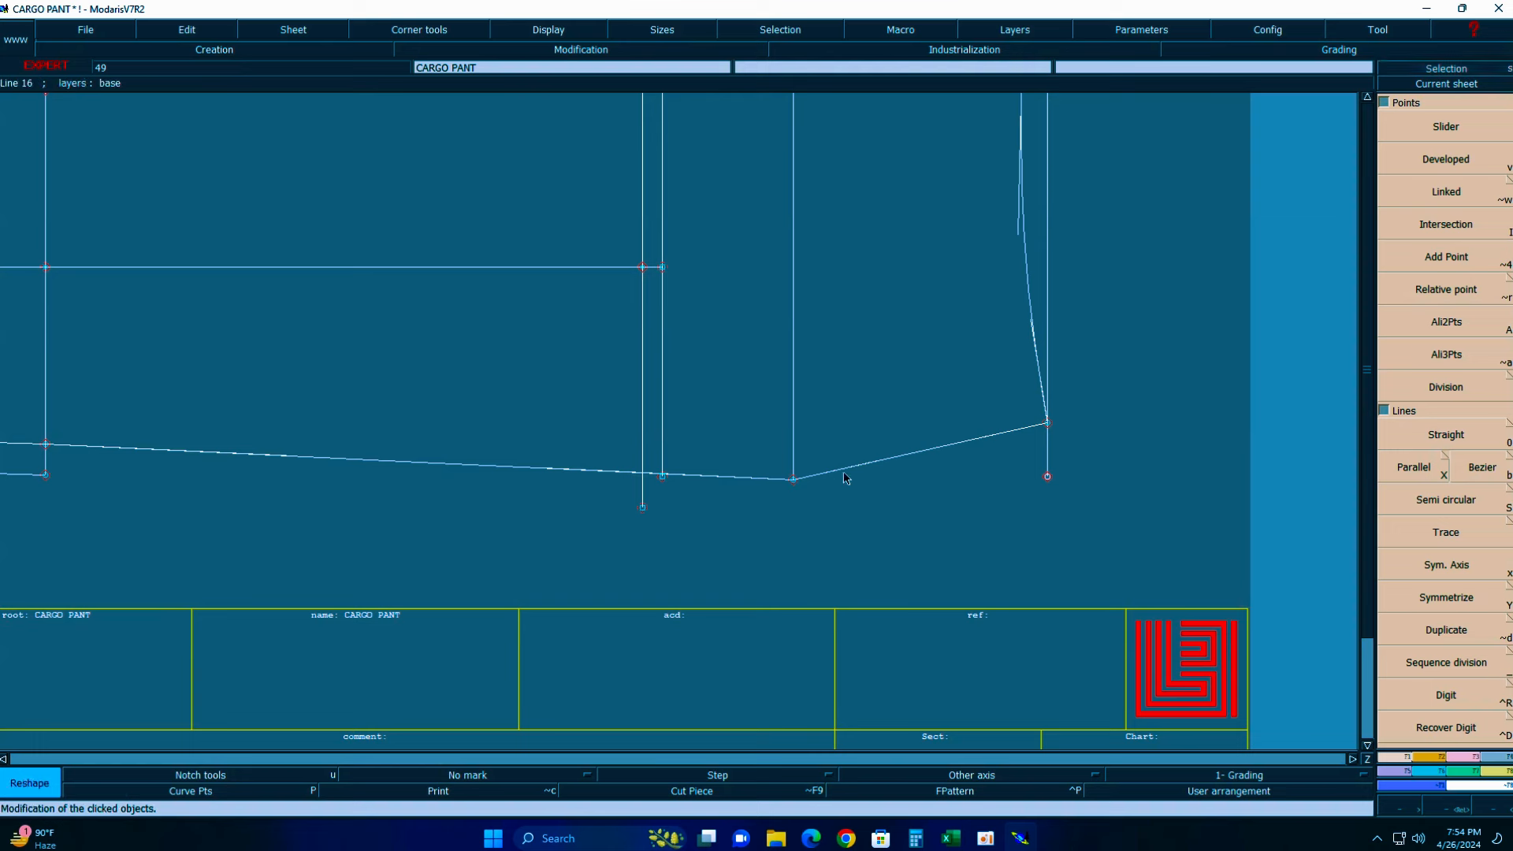
left_click_drag(845, 469, 907, 473)
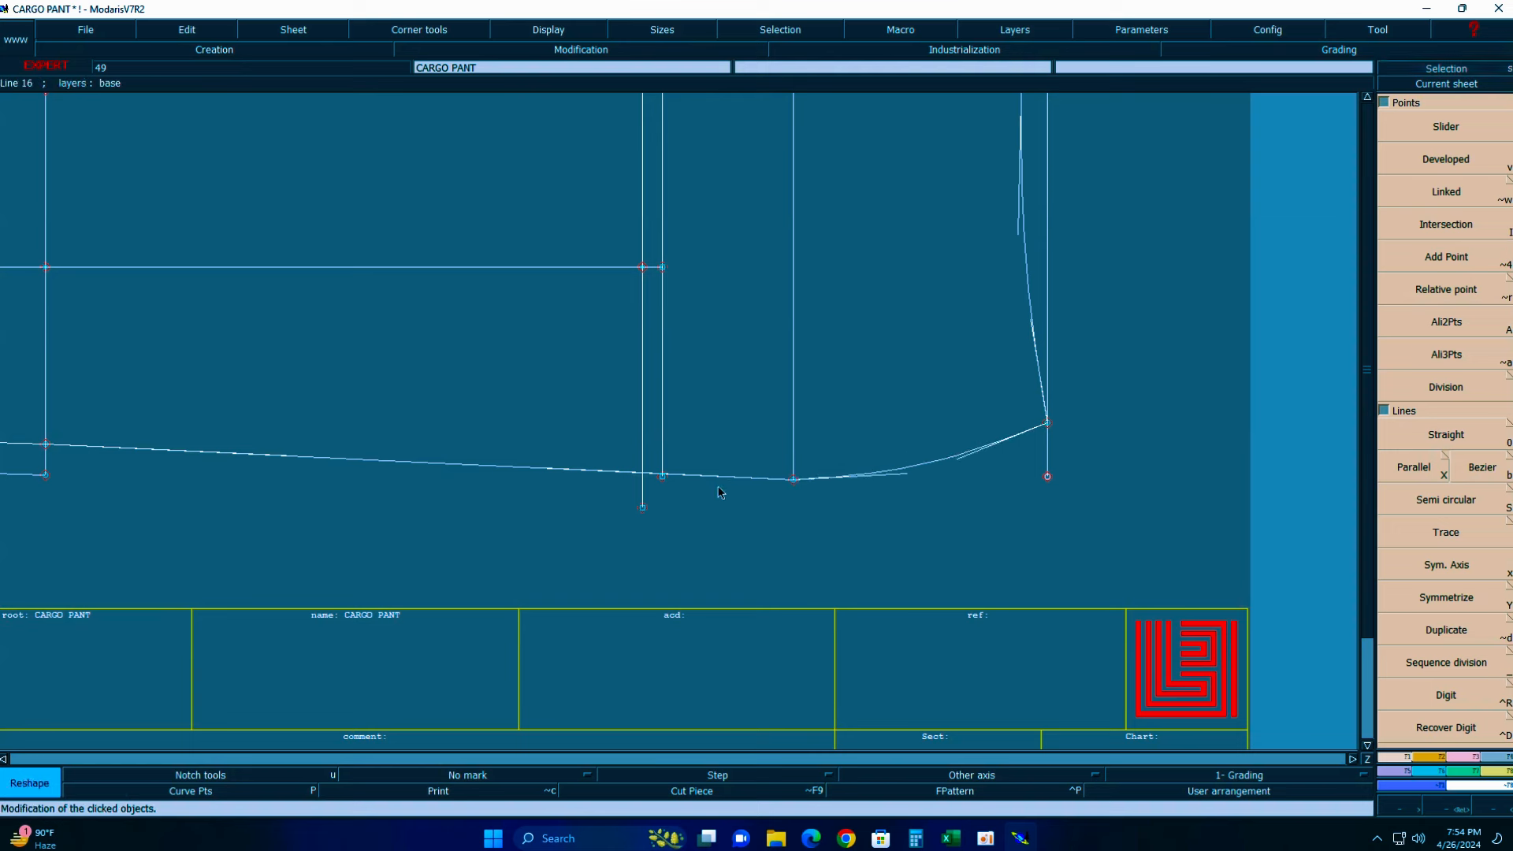
left_click_drag(694, 473, 670, 482)
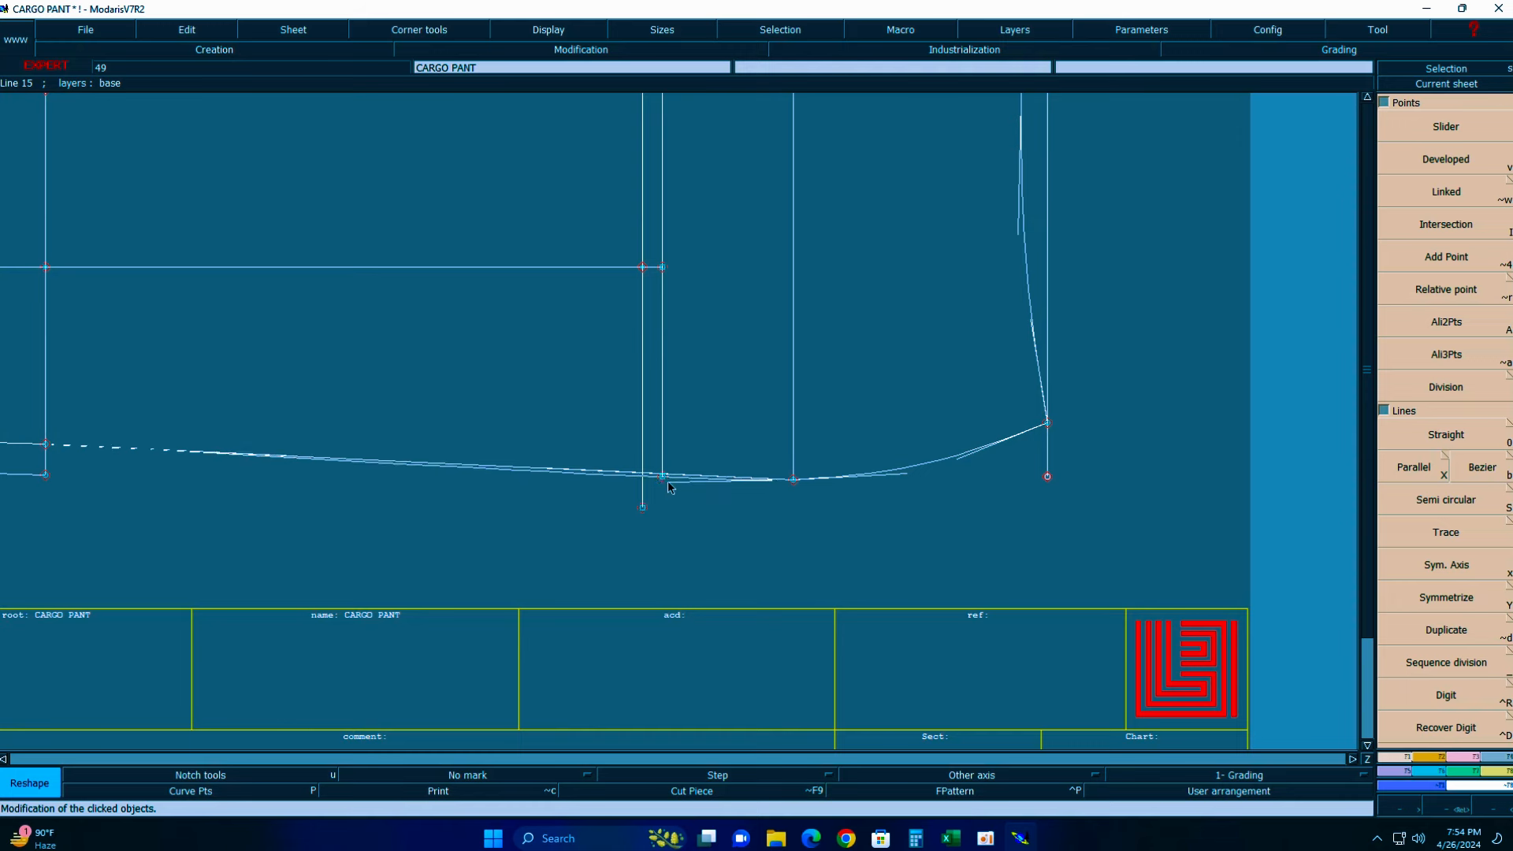
left_click_drag(294, 456, 299, 452)
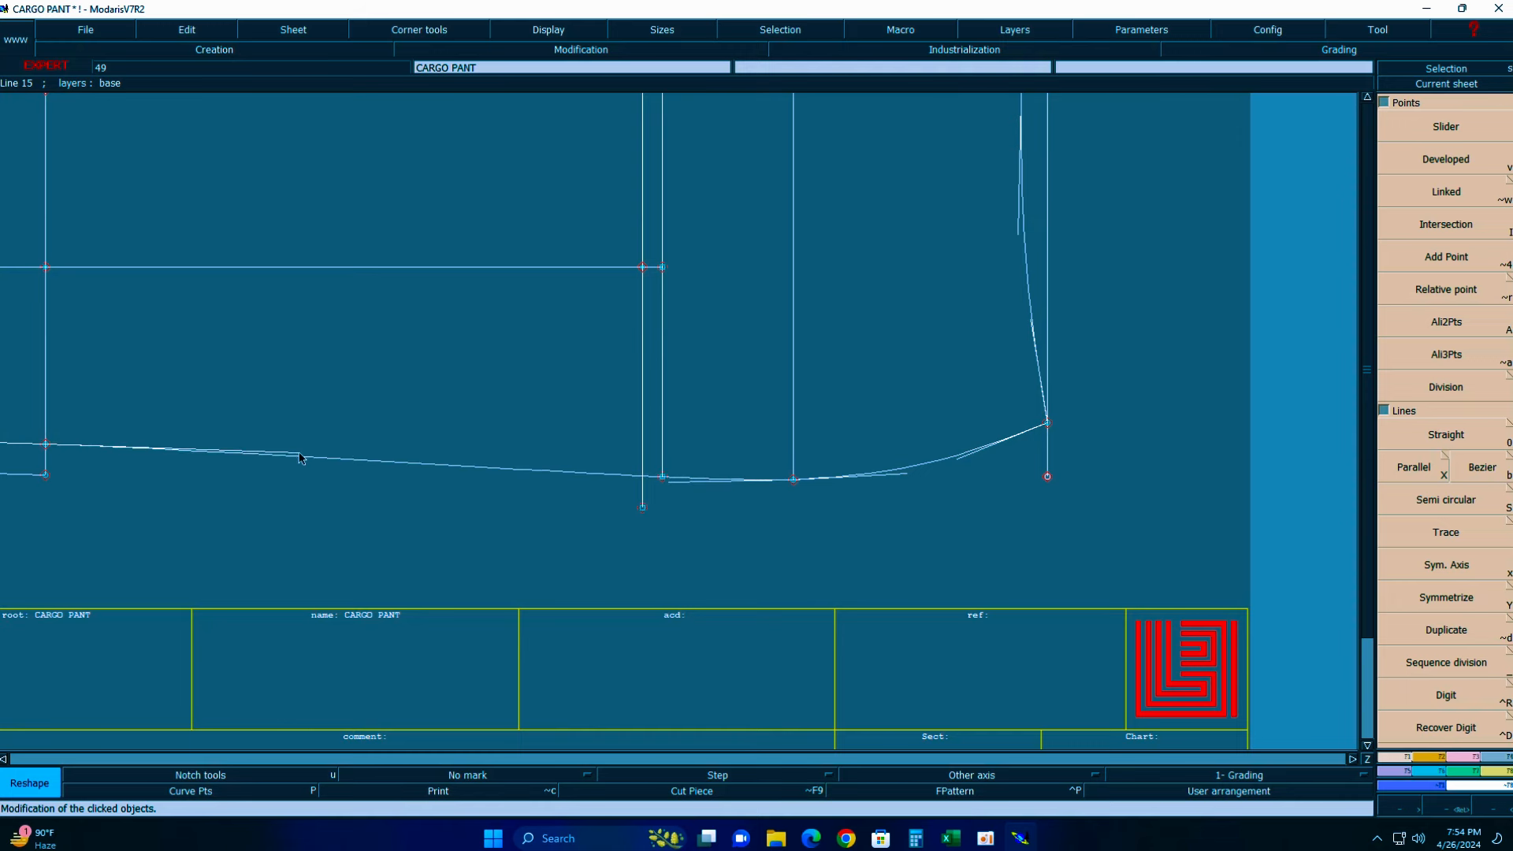
key("Home")
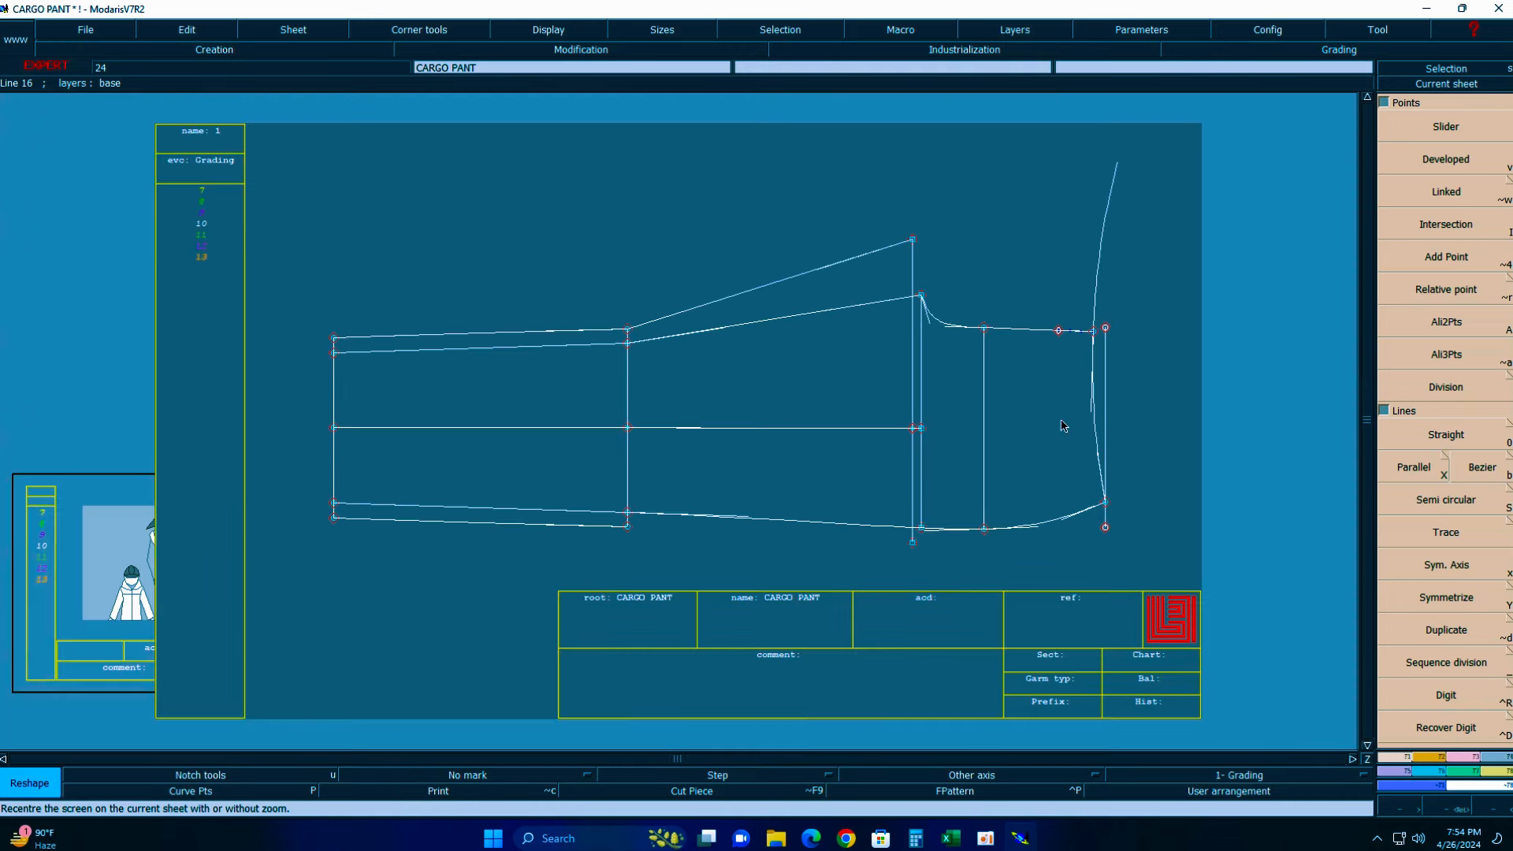
- Hide the curve handles and delete the mirrored waist half together with its symmetry axis and the axis end point
left_click(537, 34)
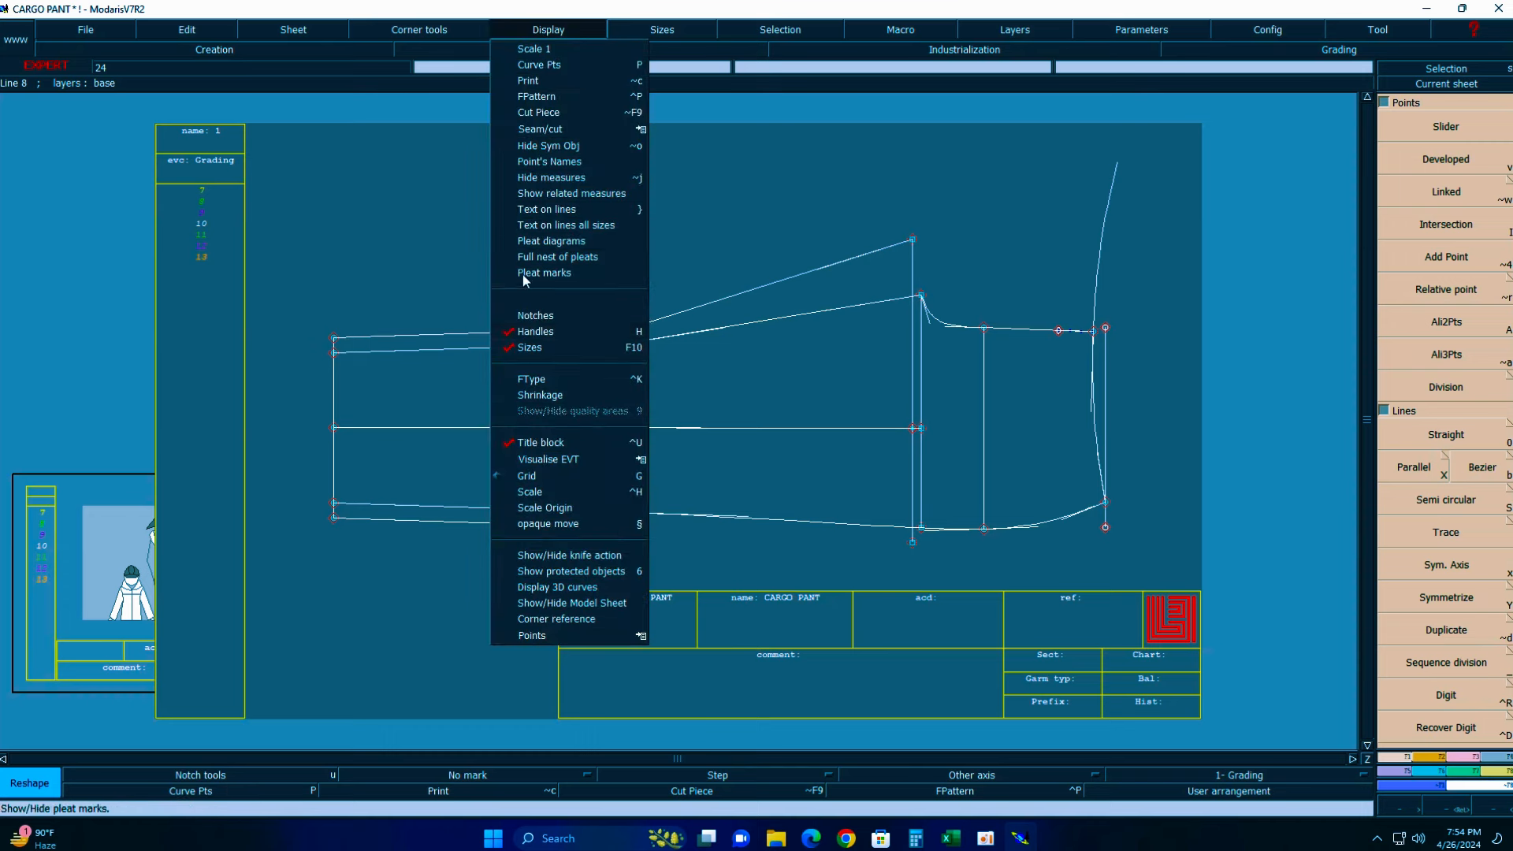
left_click(532, 330)
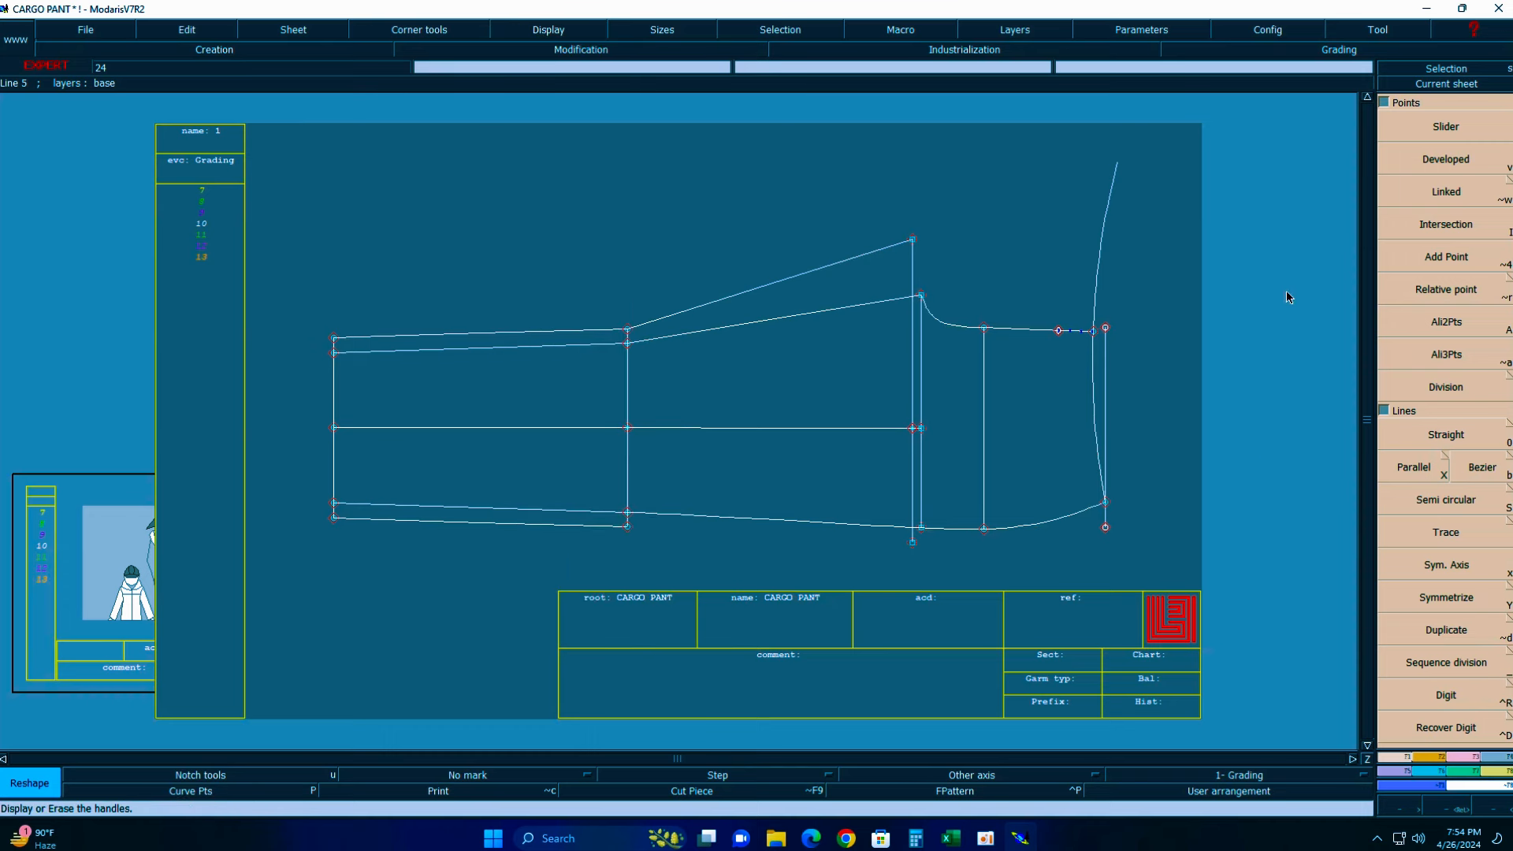
key("Delete")
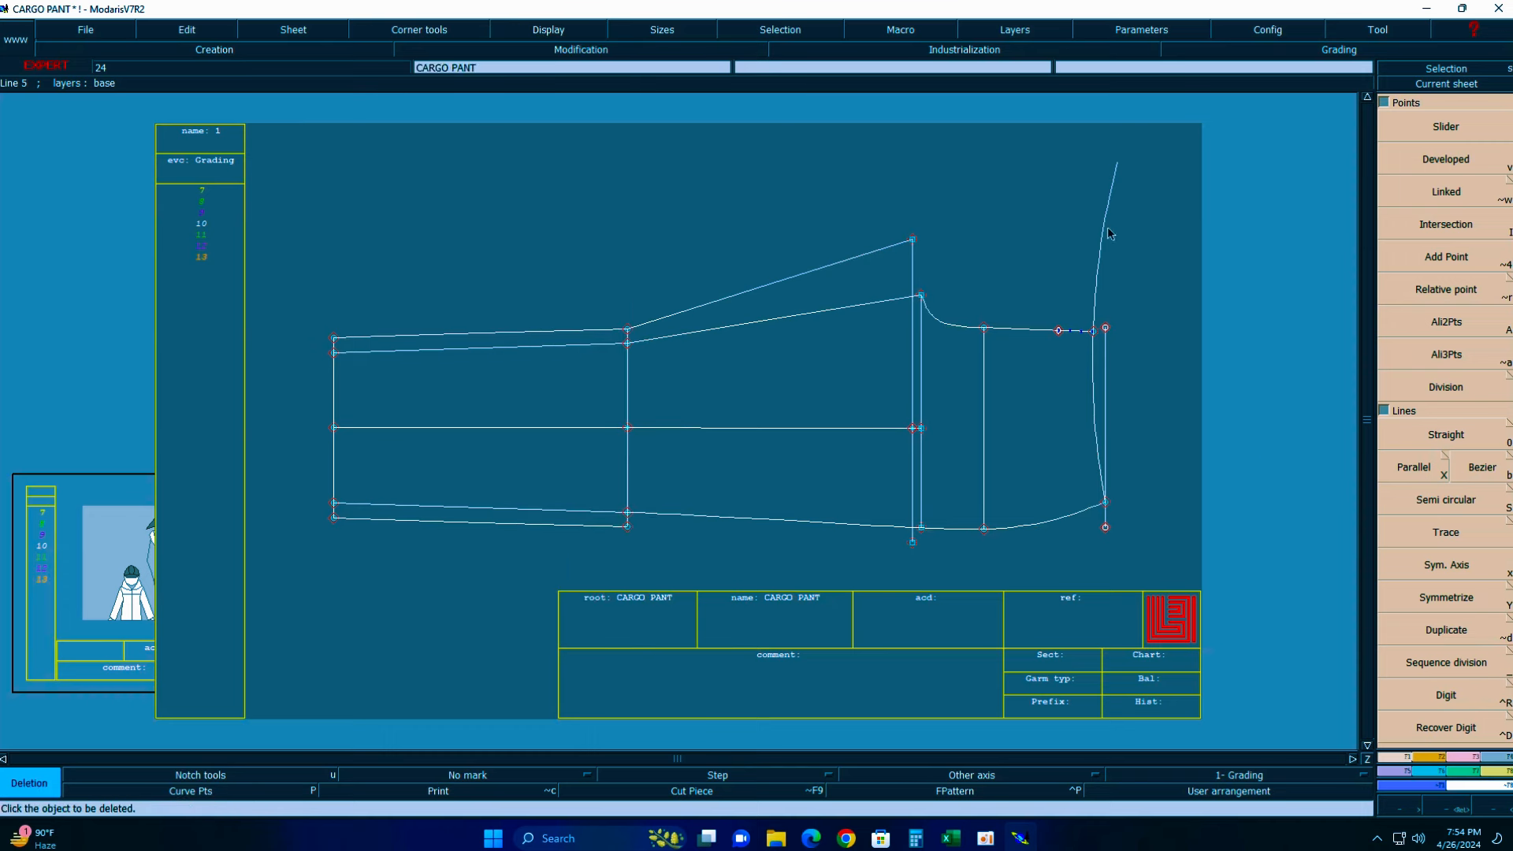
left_click(1106, 230)
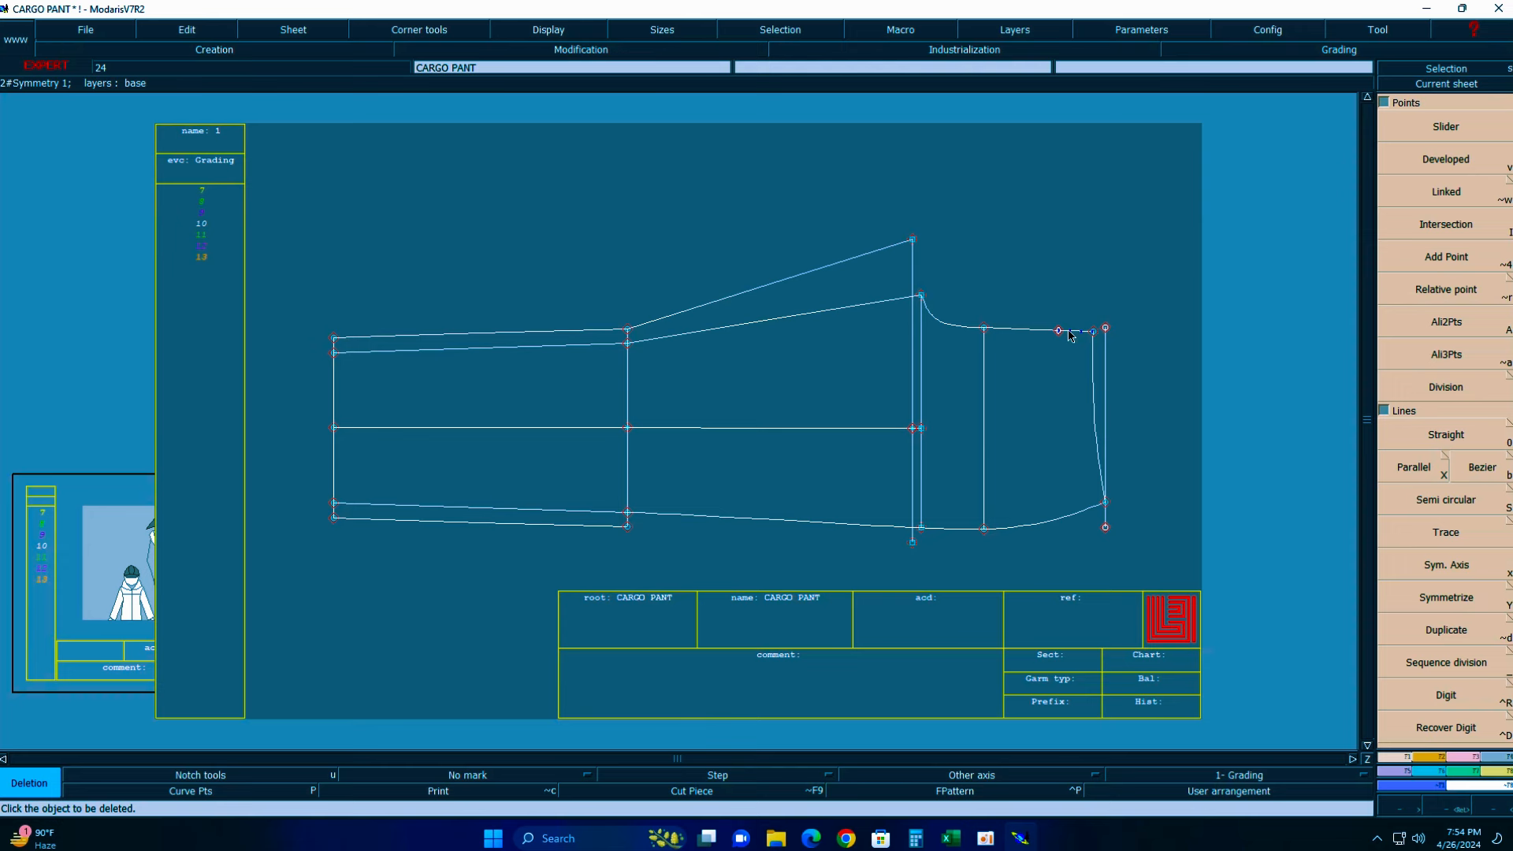
key("BackSpace")
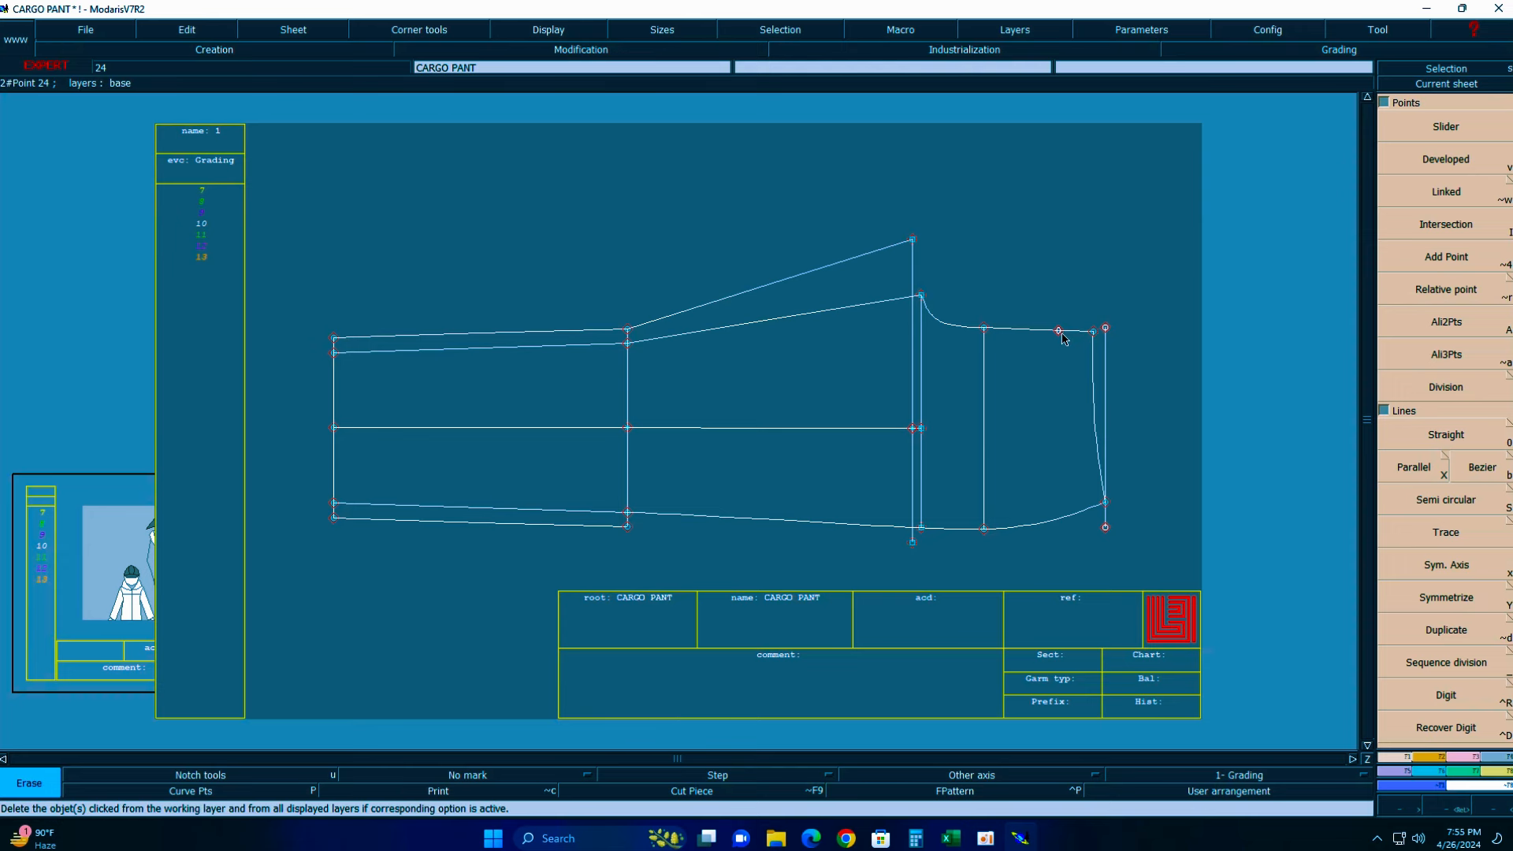
left_click(1060, 332)
key("Return")
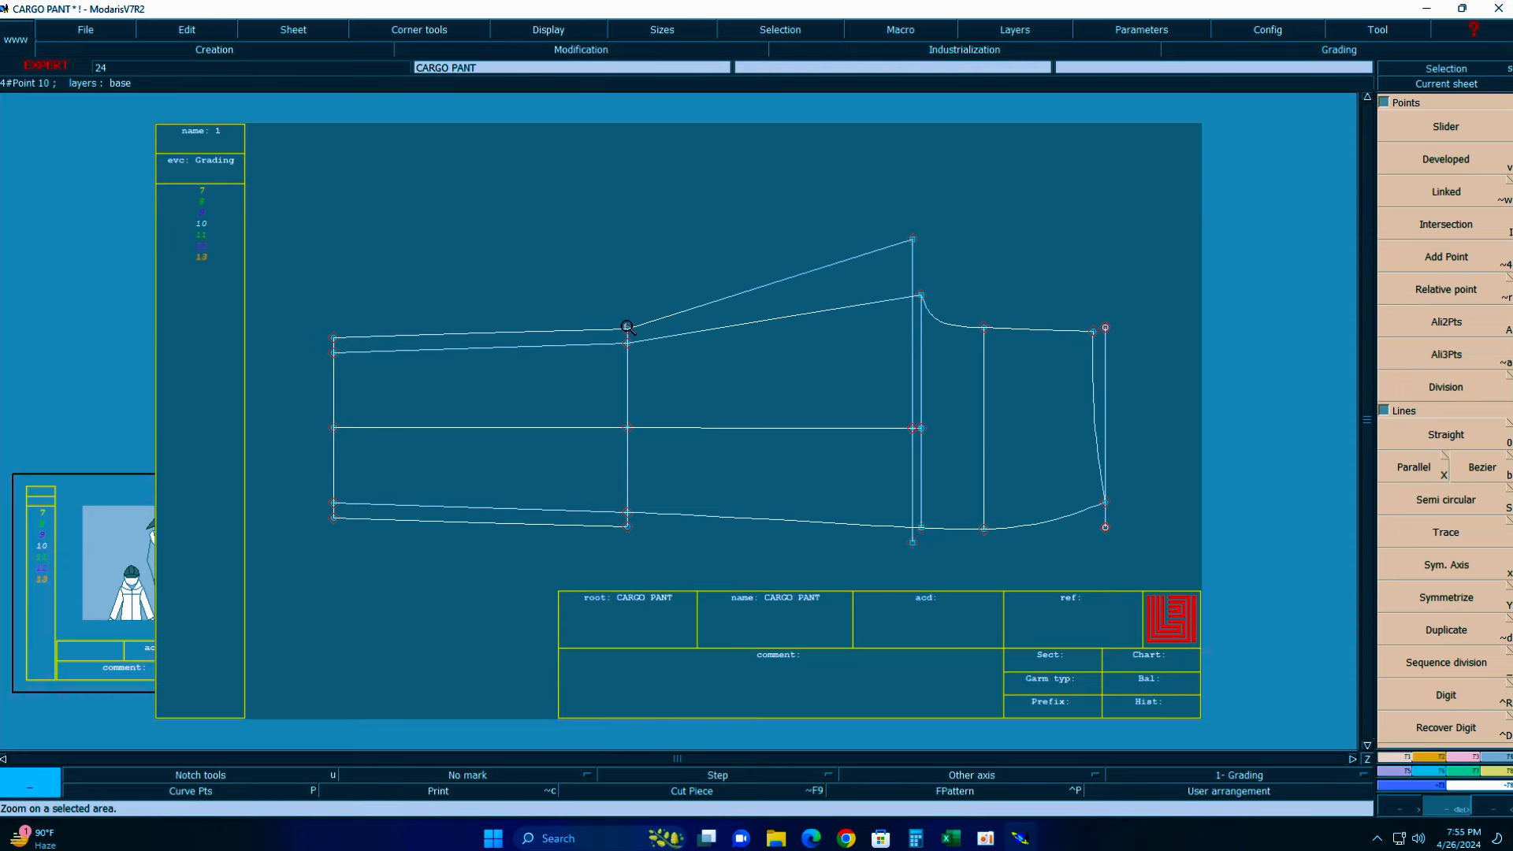
- Draw a Bezier line from the upper end of the outer thigh line to the rise line just above the hip
left_click_drag(331, 201, 1284, 621)
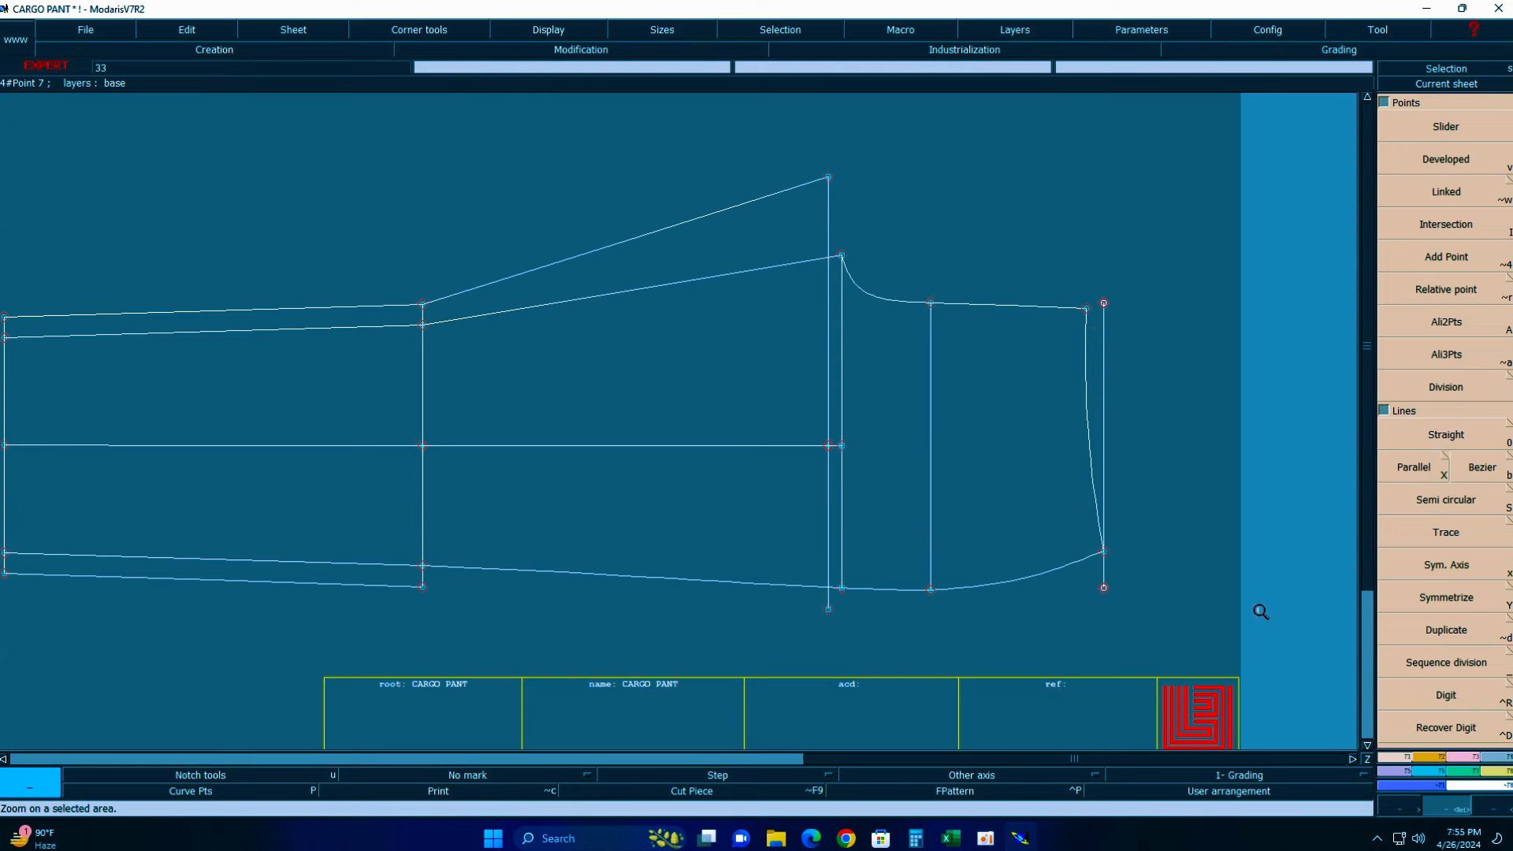
left_click(1463, 759)
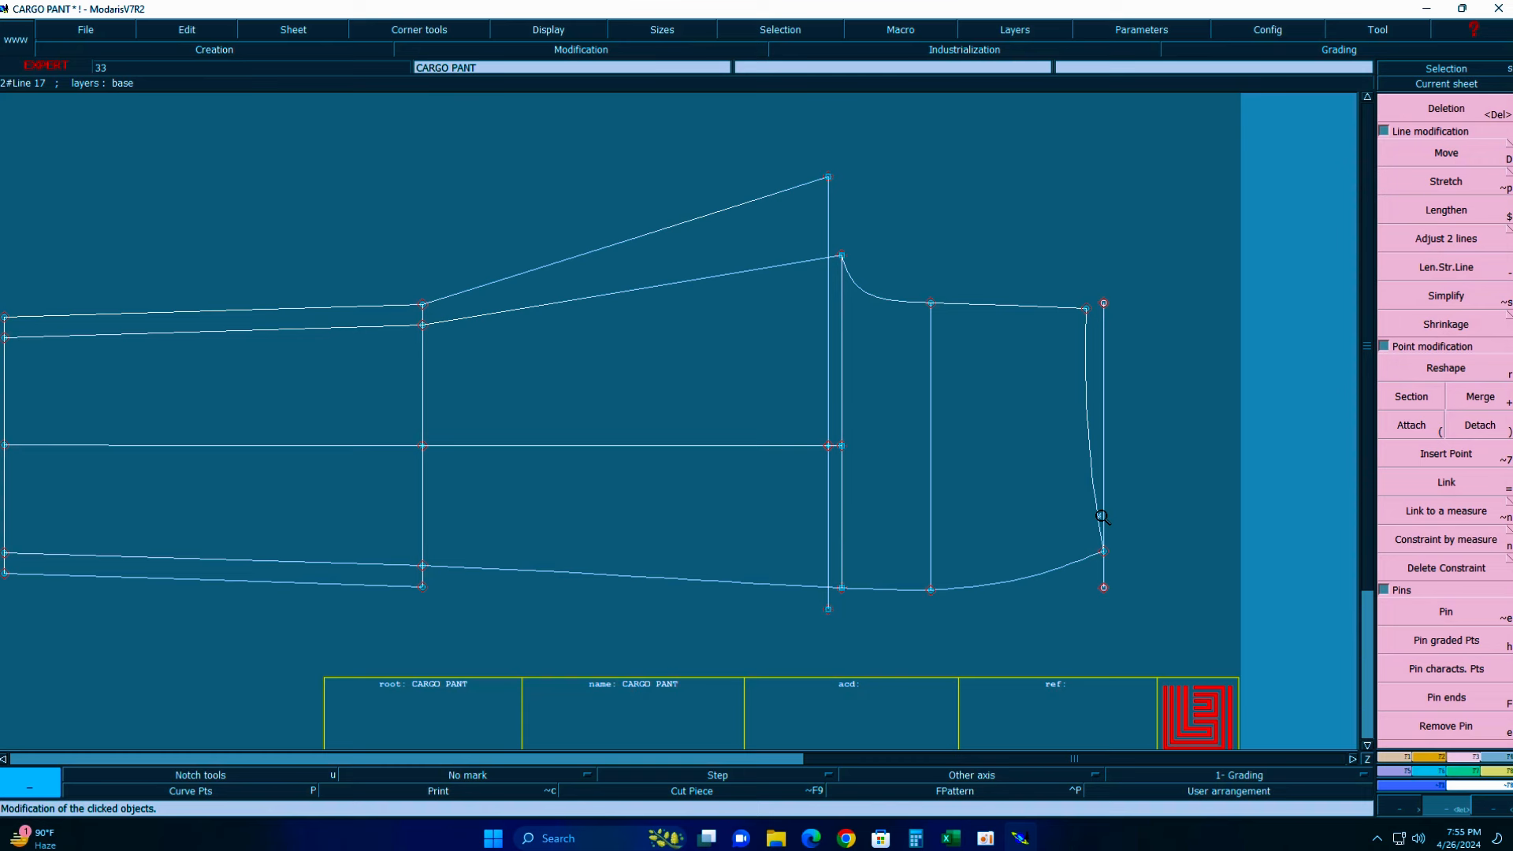
key("b")
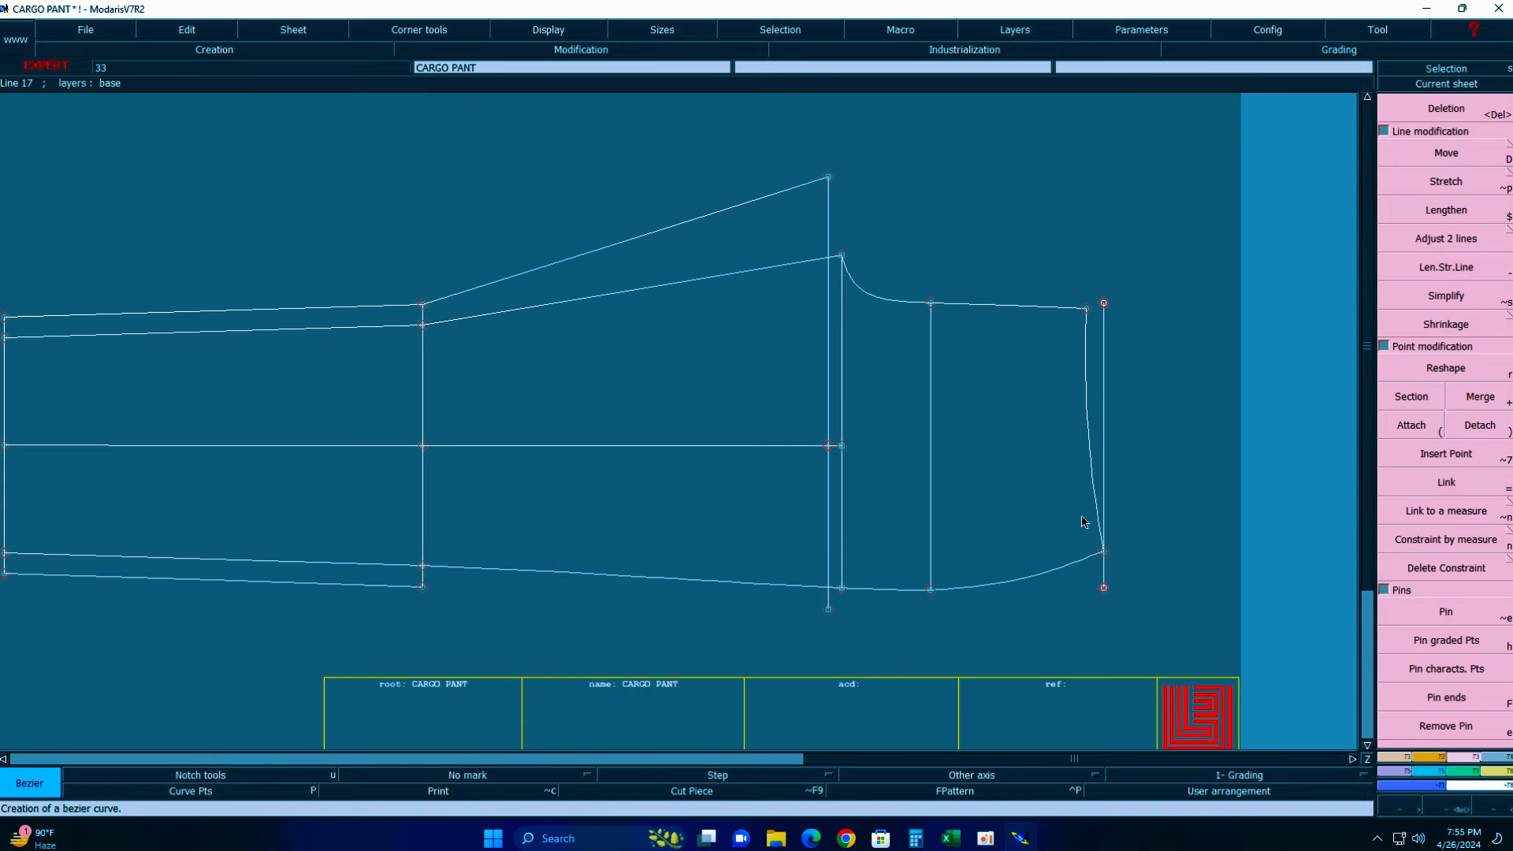
left_click(829, 178)
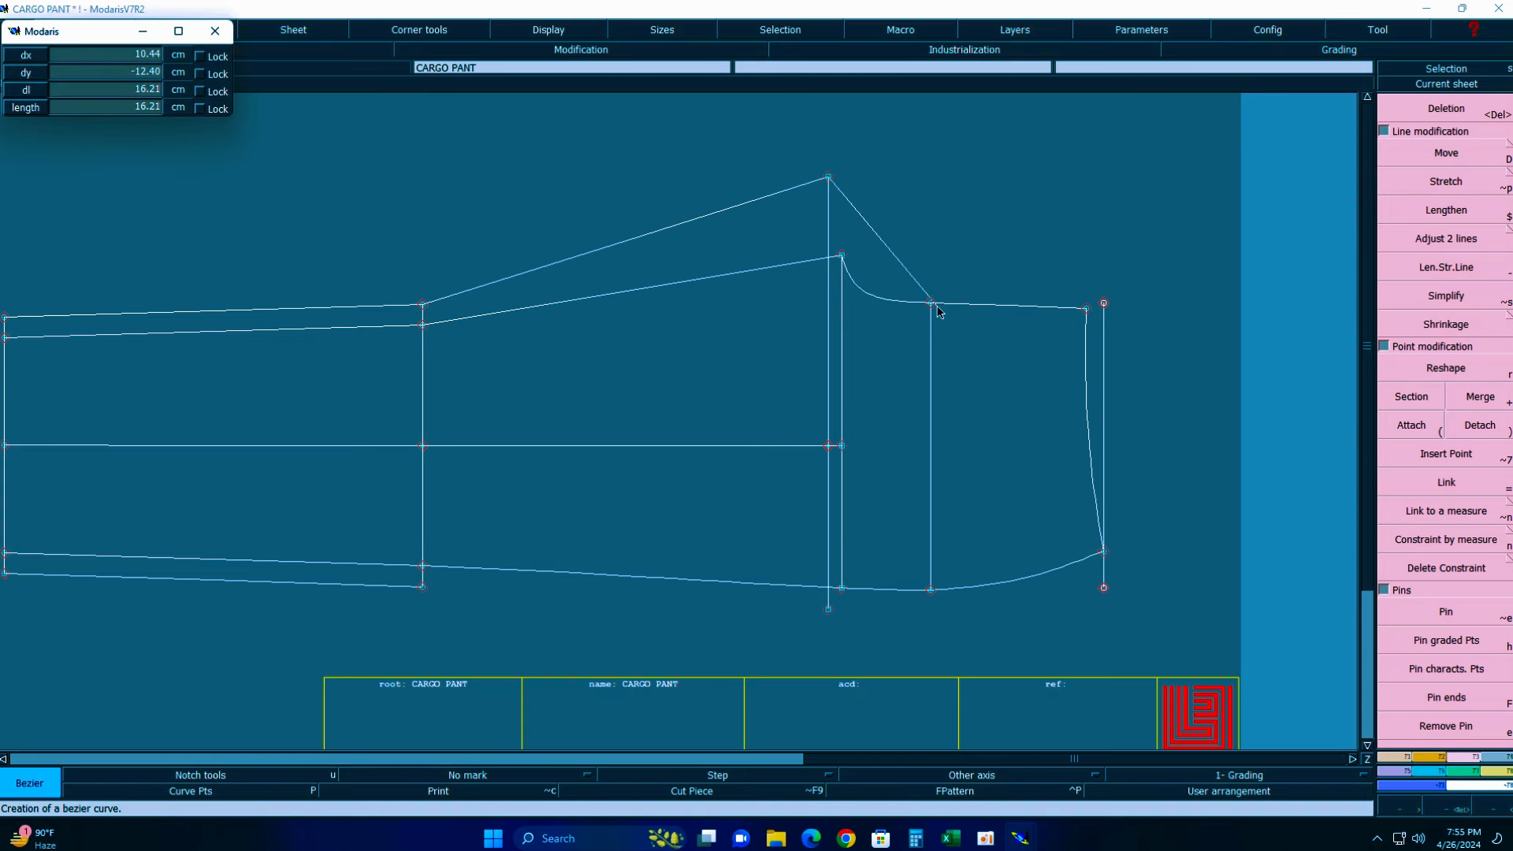
left_click(951, 306)
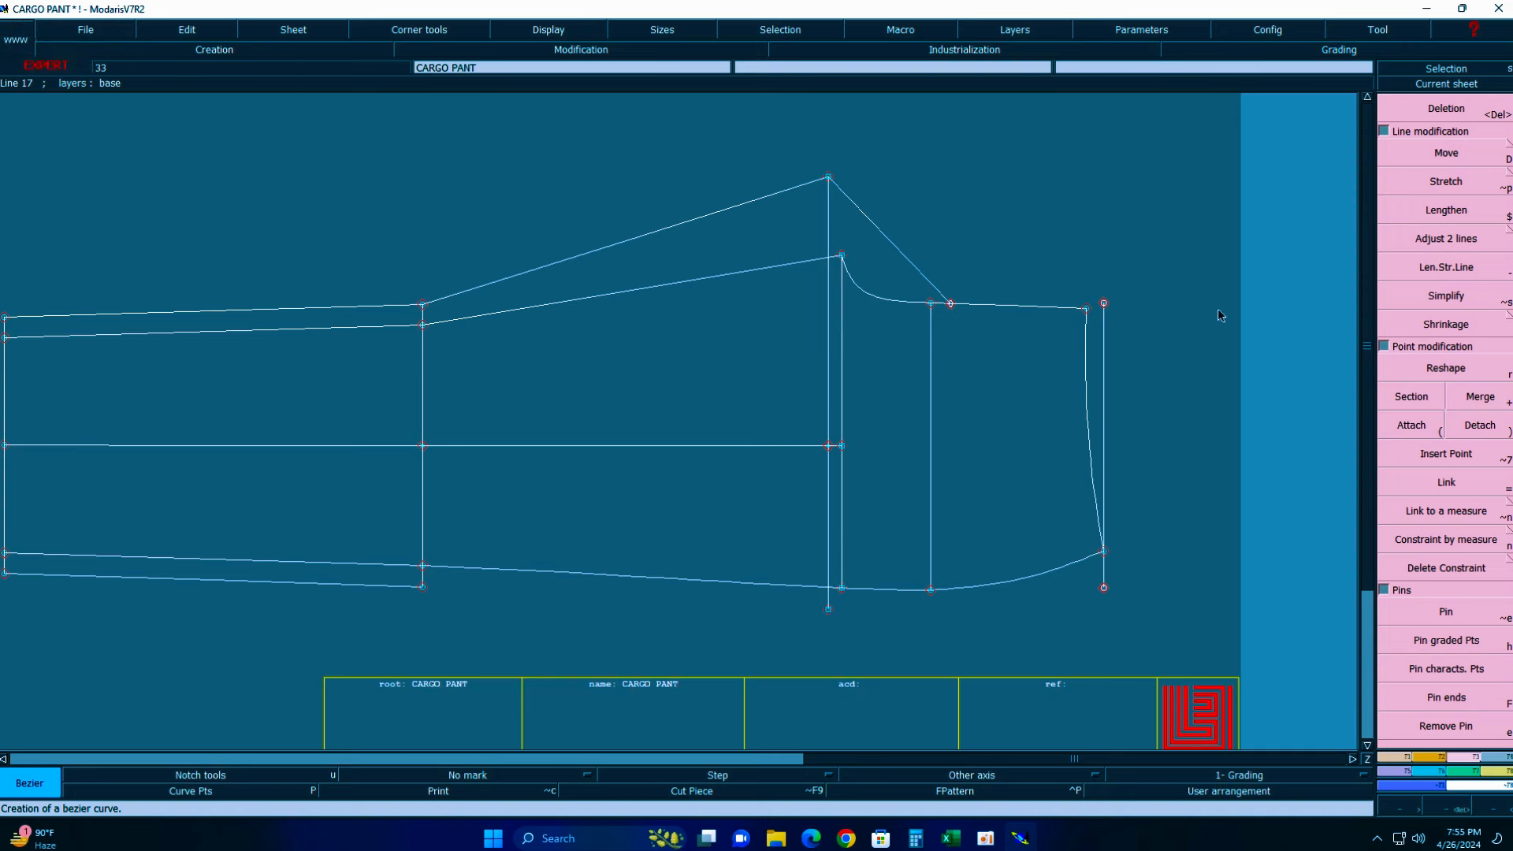
key("Return")
- Display the curve handles and reshape the new line from the outer thigh point into a crotch curve
left_click_drag(631, 165, 1197, 632)
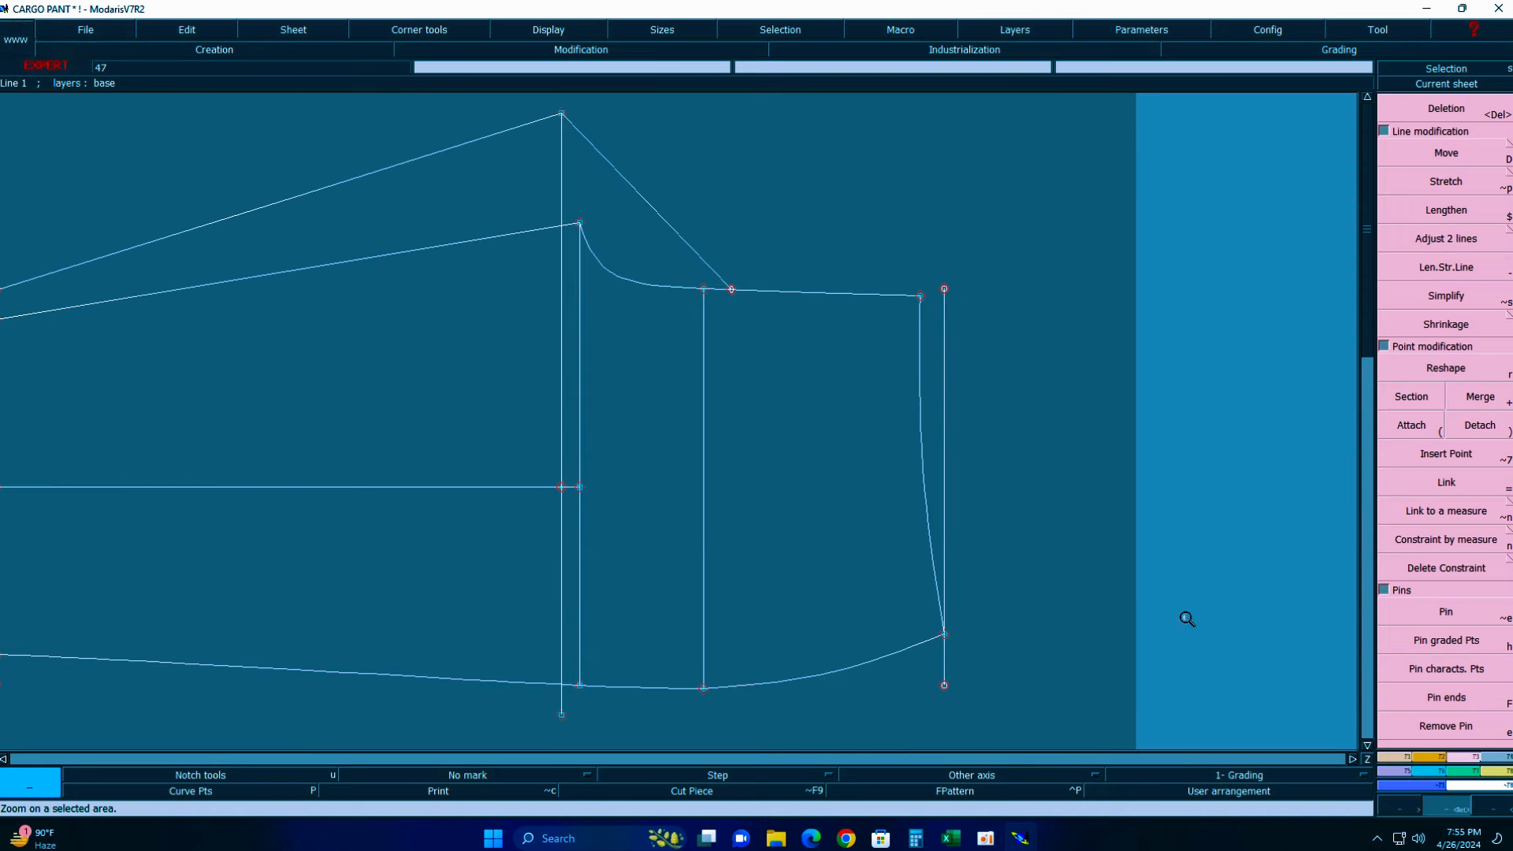
left_click(549, 29)
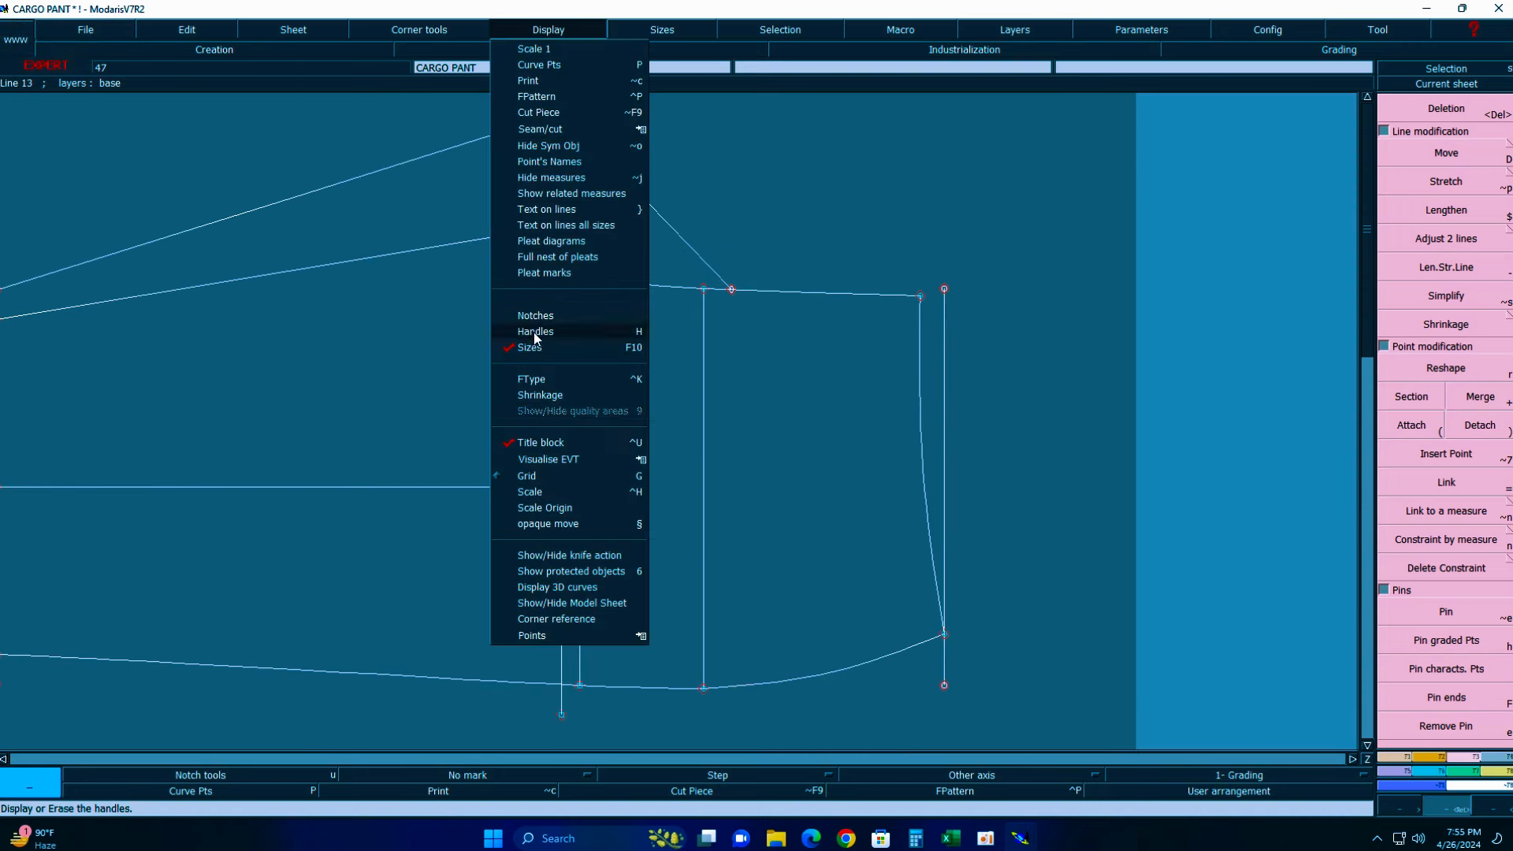
left_click(538, 341)
key("r")
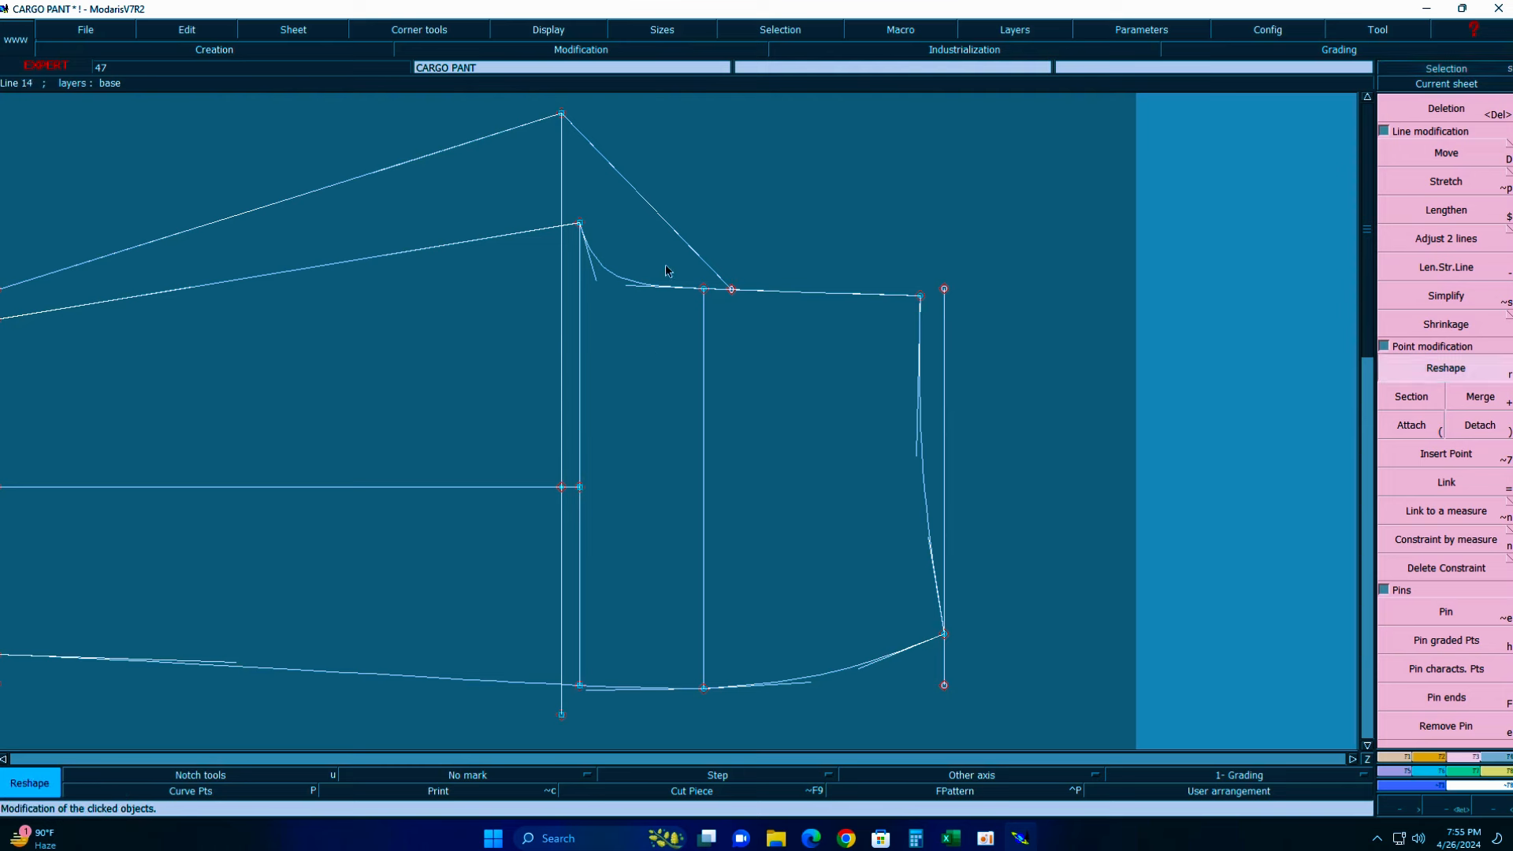
left_click_drag(684, 244, 580, 245)
- Switch to the Excel size chart and highlight the BACK RISE T row in yellow
left_click(954, 840)
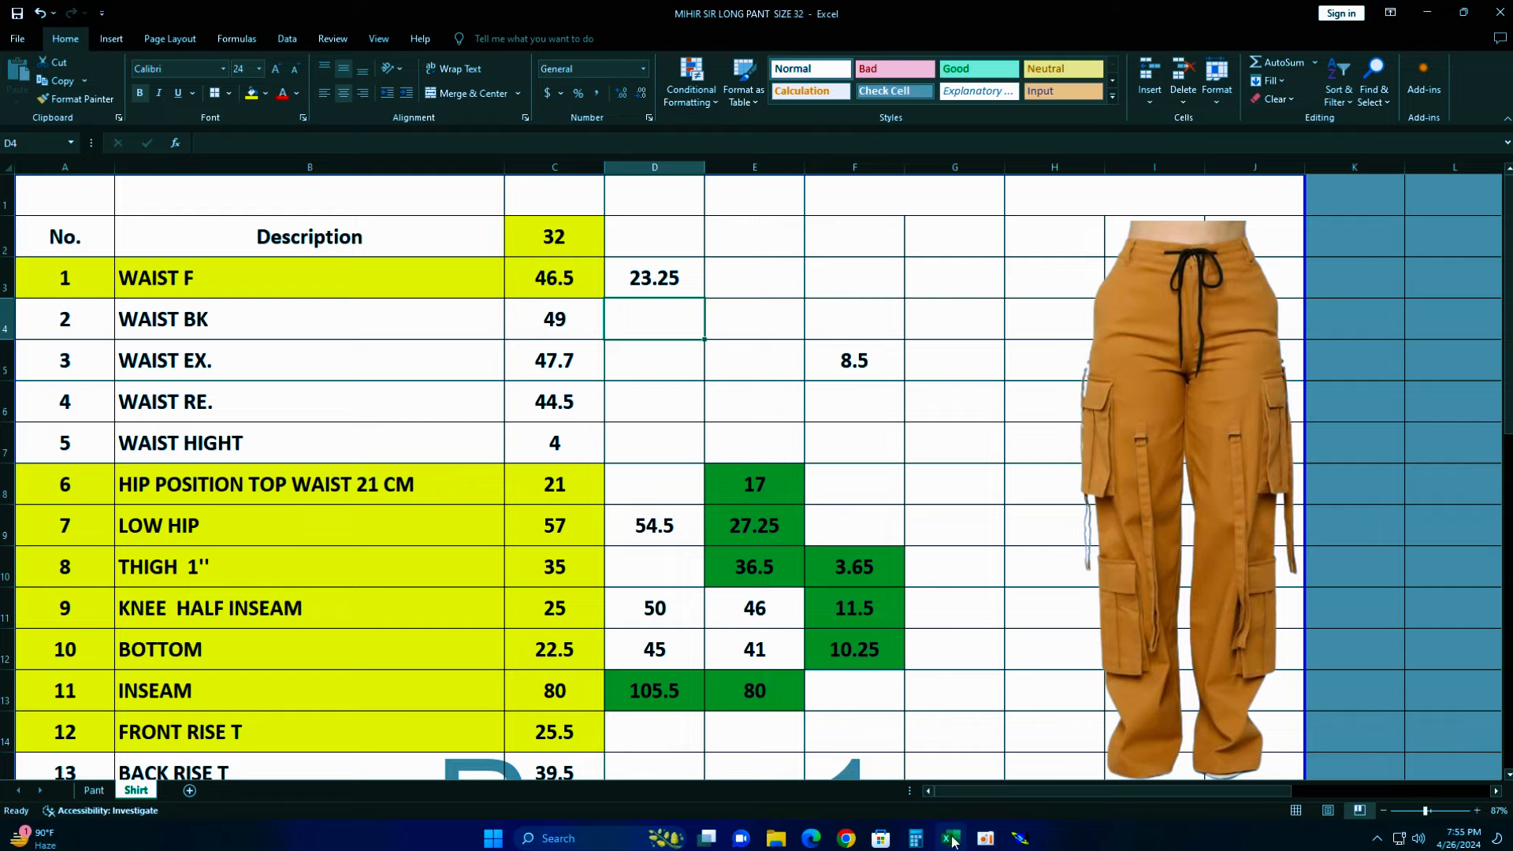
scroll(801, 623, "down", 1)
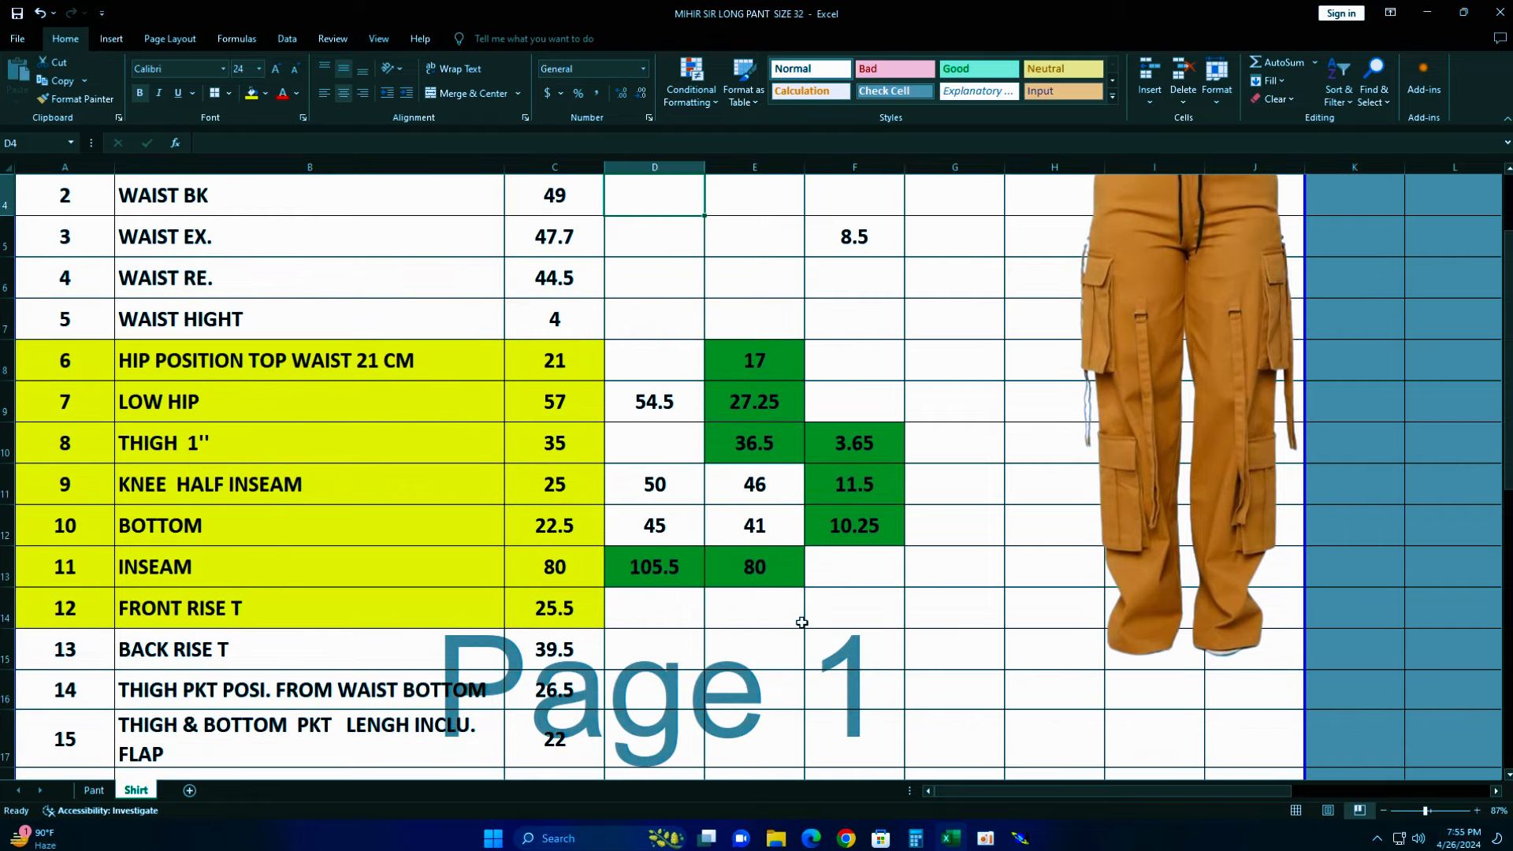
scroll(802, 623, "down", 2)
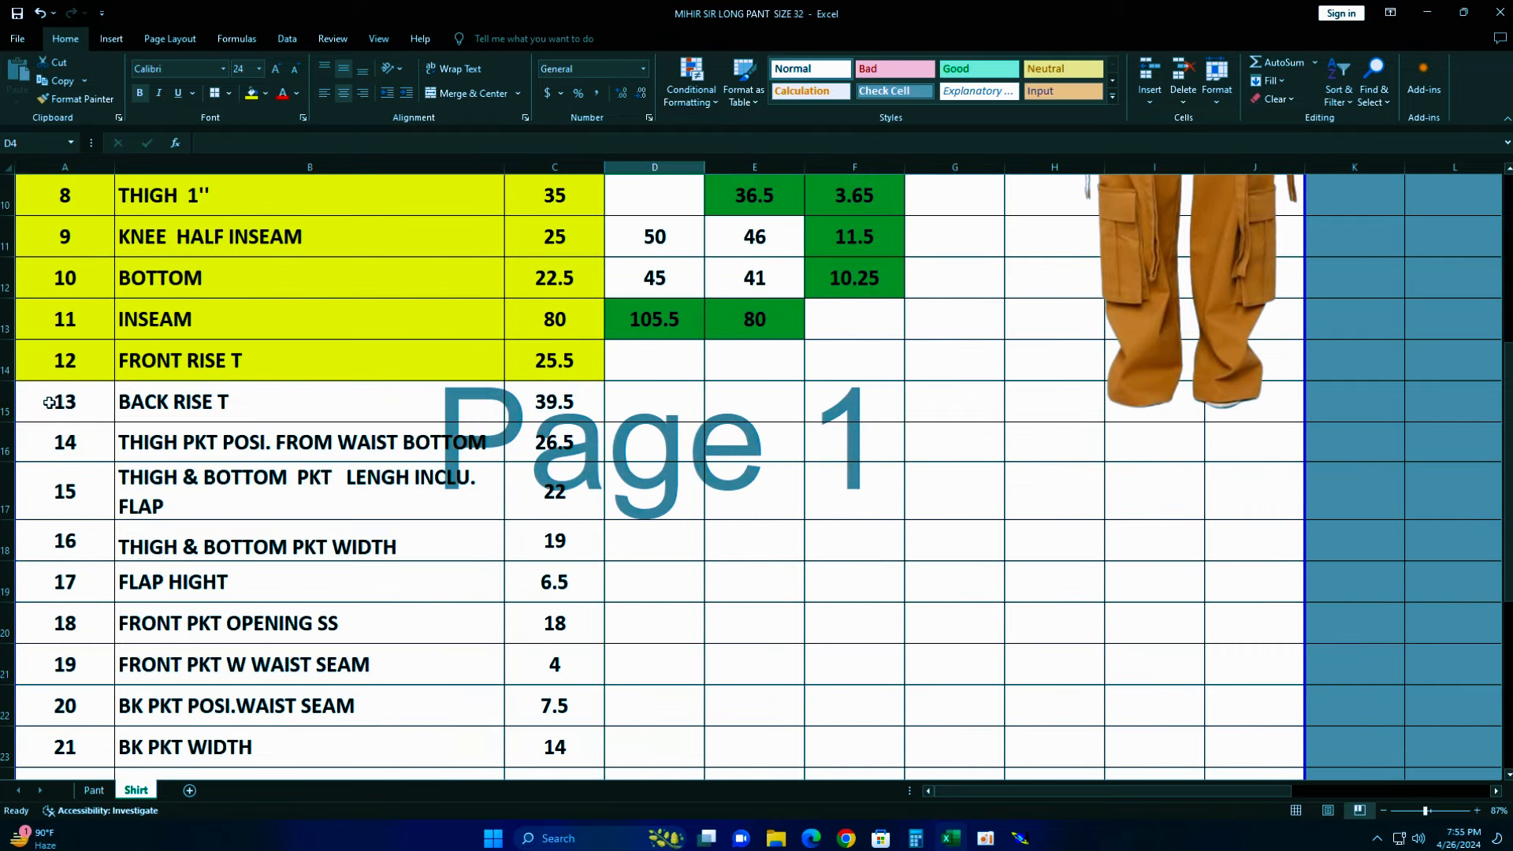
left_click_drag(49, 402, 526, 400)
- In Modaris, insert a point on the extended back rise line beyond the waist and delete the excess line past it
left_click(1021, 838)
key("alt+7")
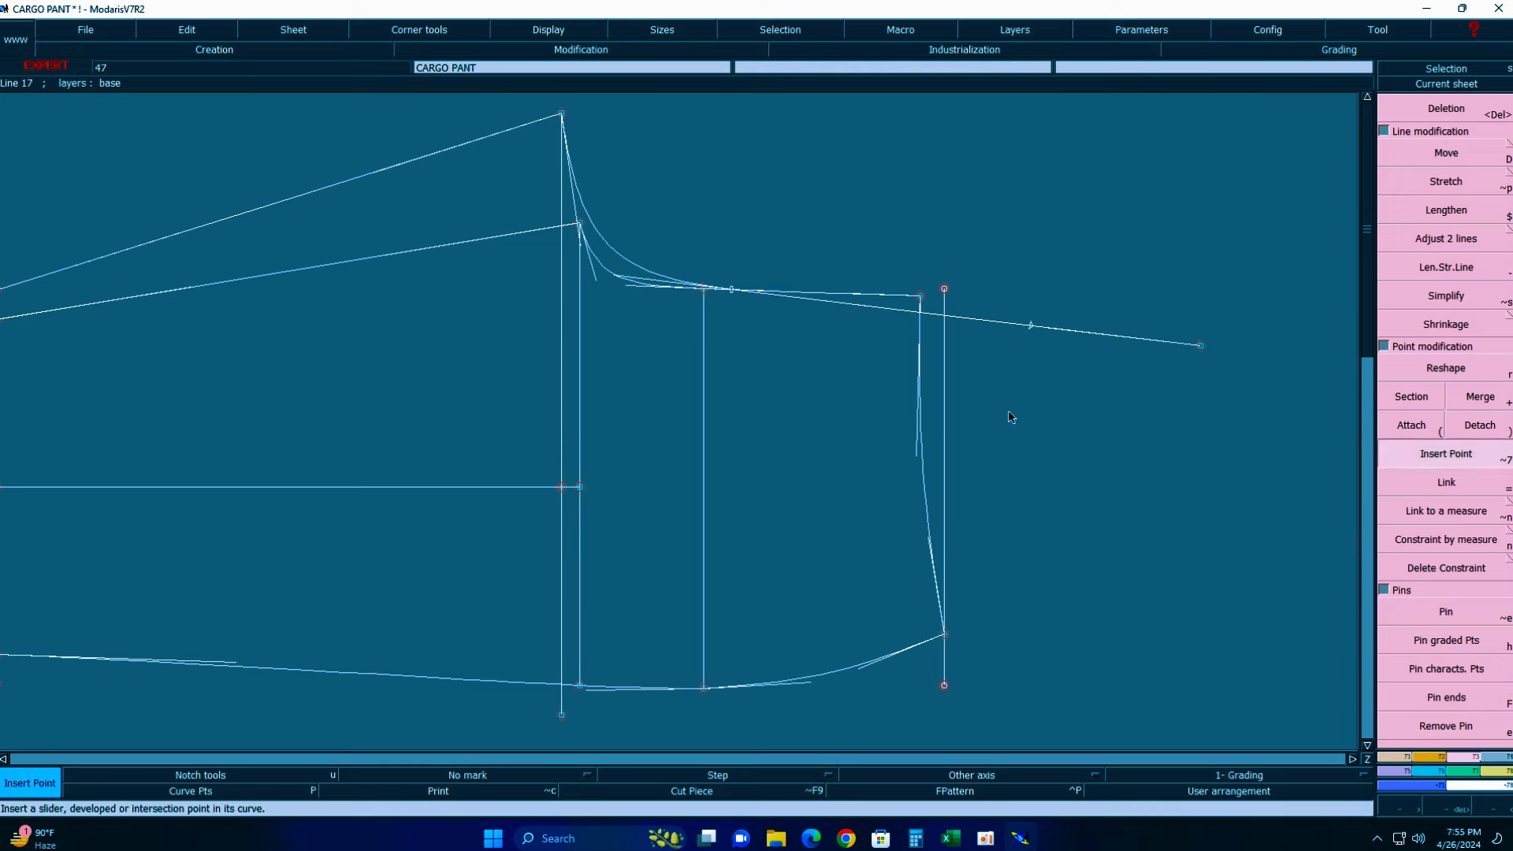
left_click(1031, 332)
key("Delete")
left_click(1199, 347)
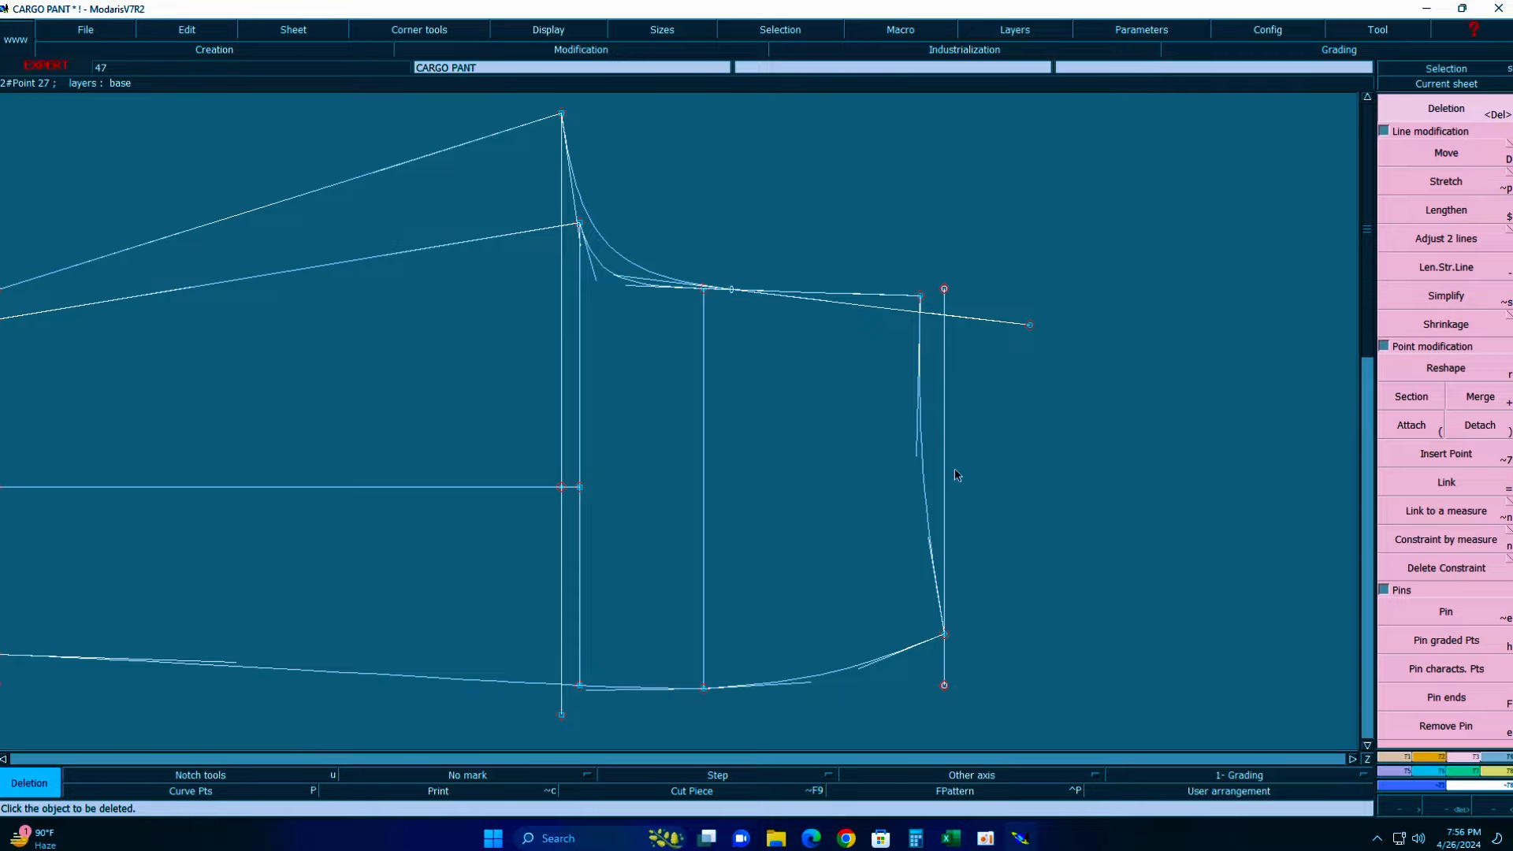
- Return to the Excel size chart and highlight the WAIST BK row in yellow
left_click(951, 838)
scroll(679, 425, "up", 1)
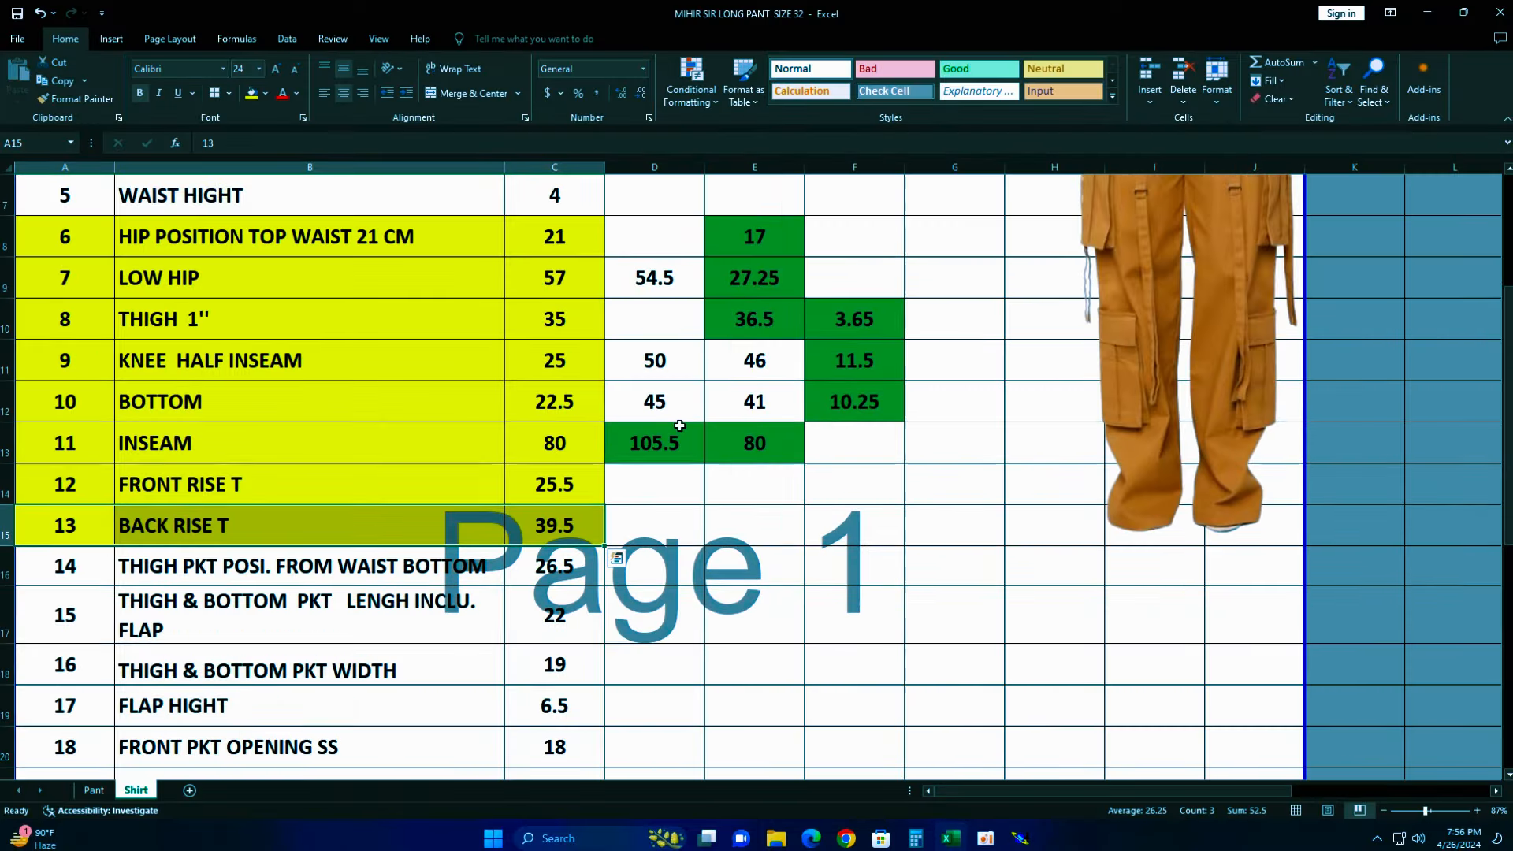
scroll(680, 426, "up", 1)
scroll(670, 425, "down", 2)
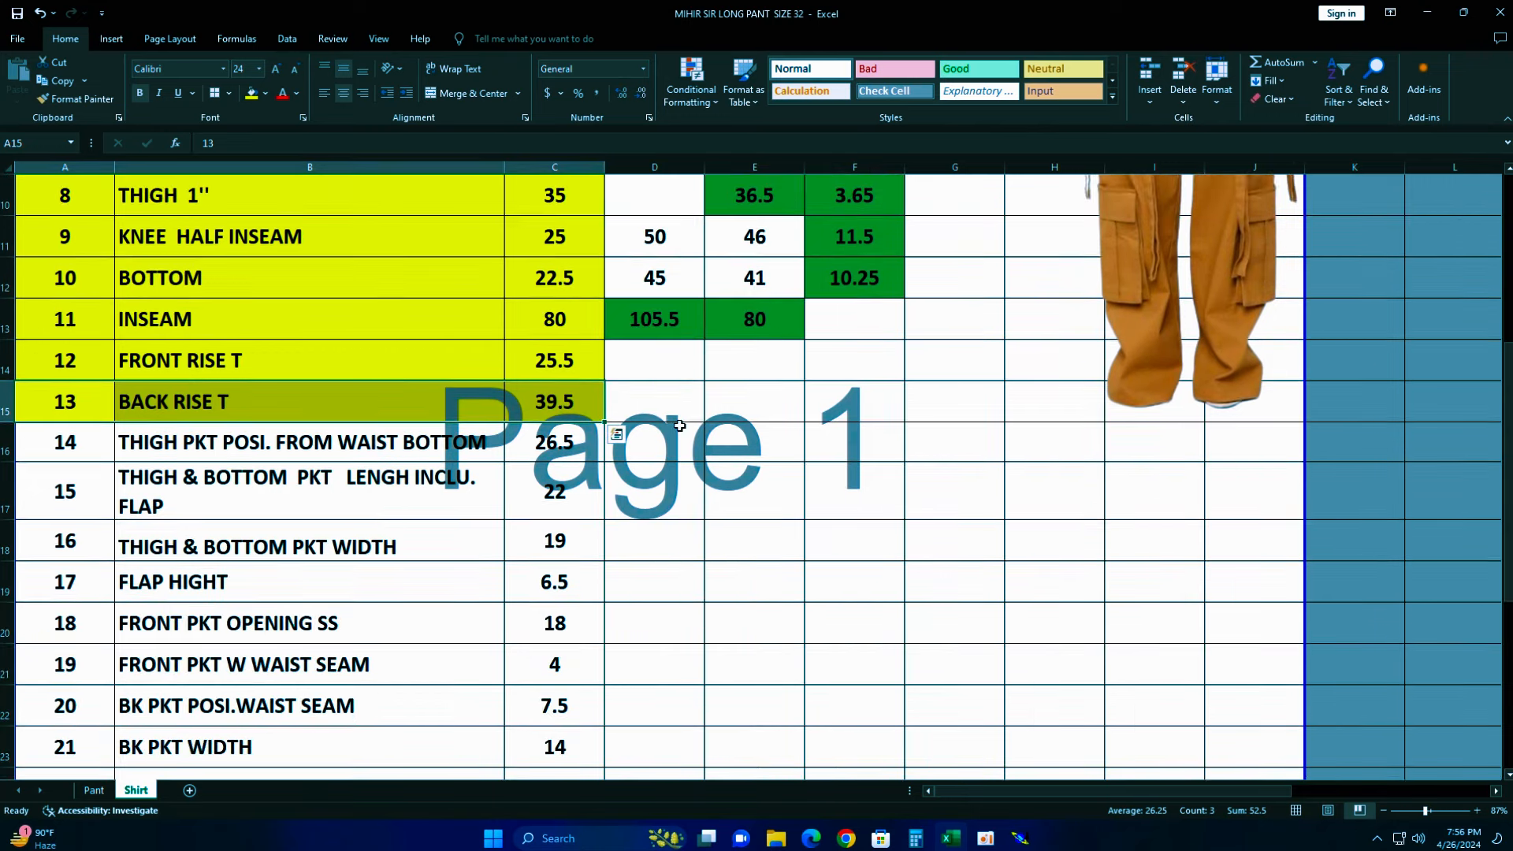
scroll(656, 427, "up", 3)
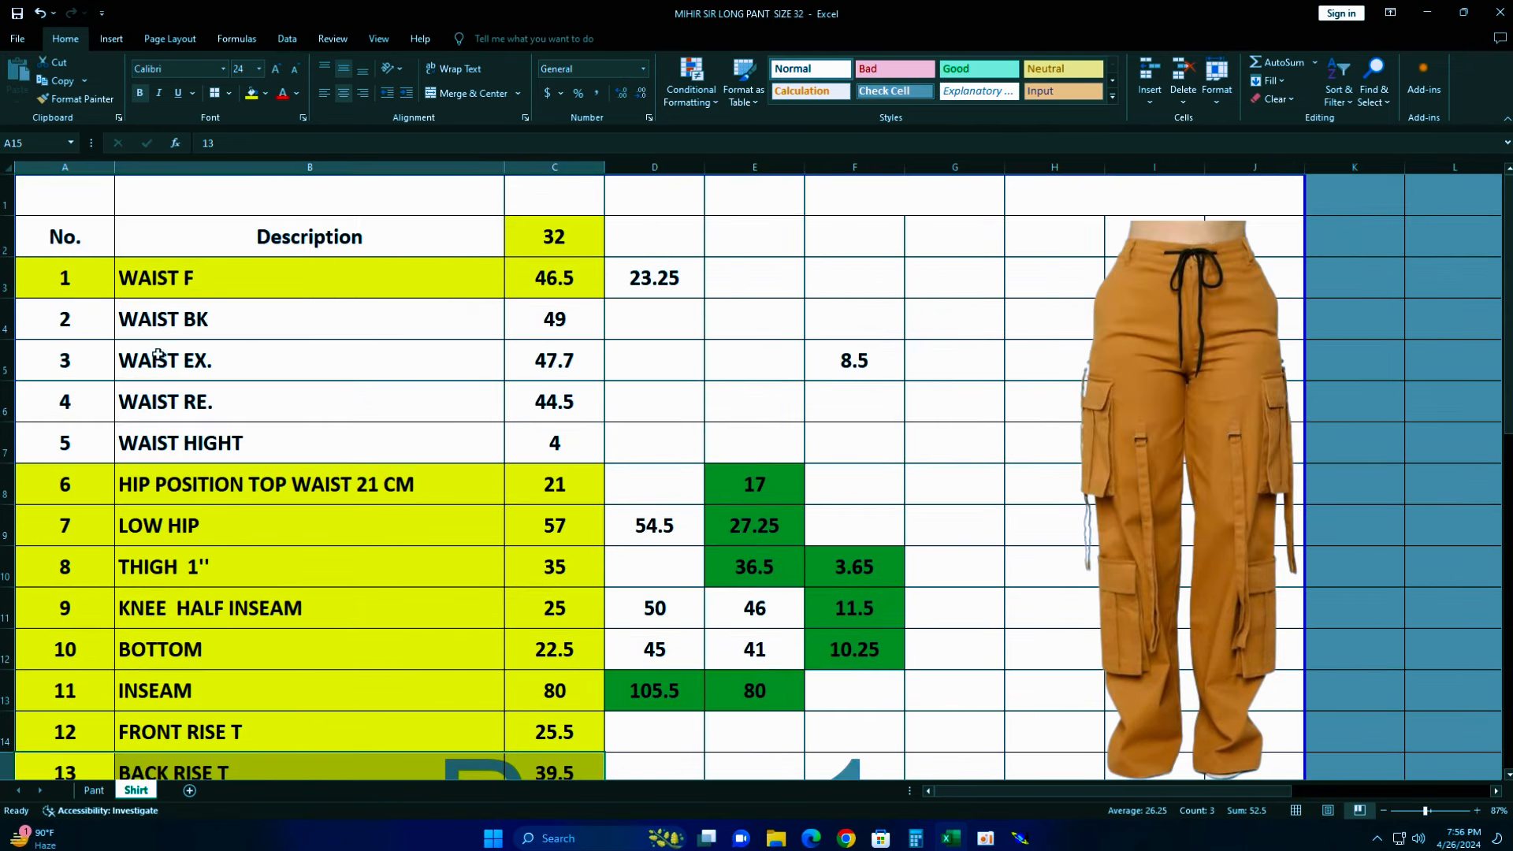
left_click_drag(66, 322, 523, 315)
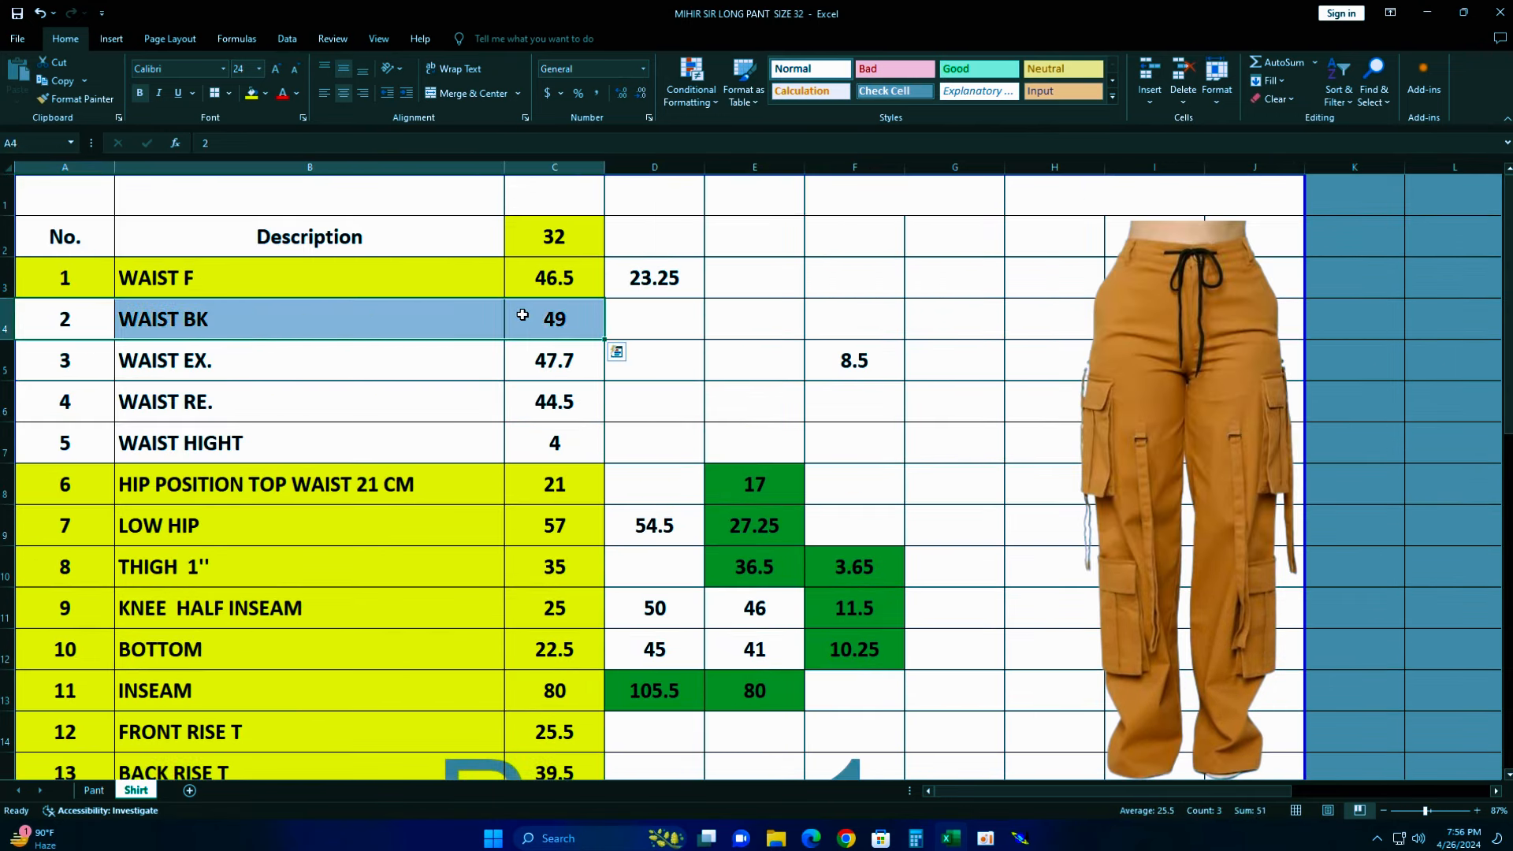
left_click(251, 93)
- Calculate half of the back waist in cell D4 with the formula =C4/2
left_click(654, 315)
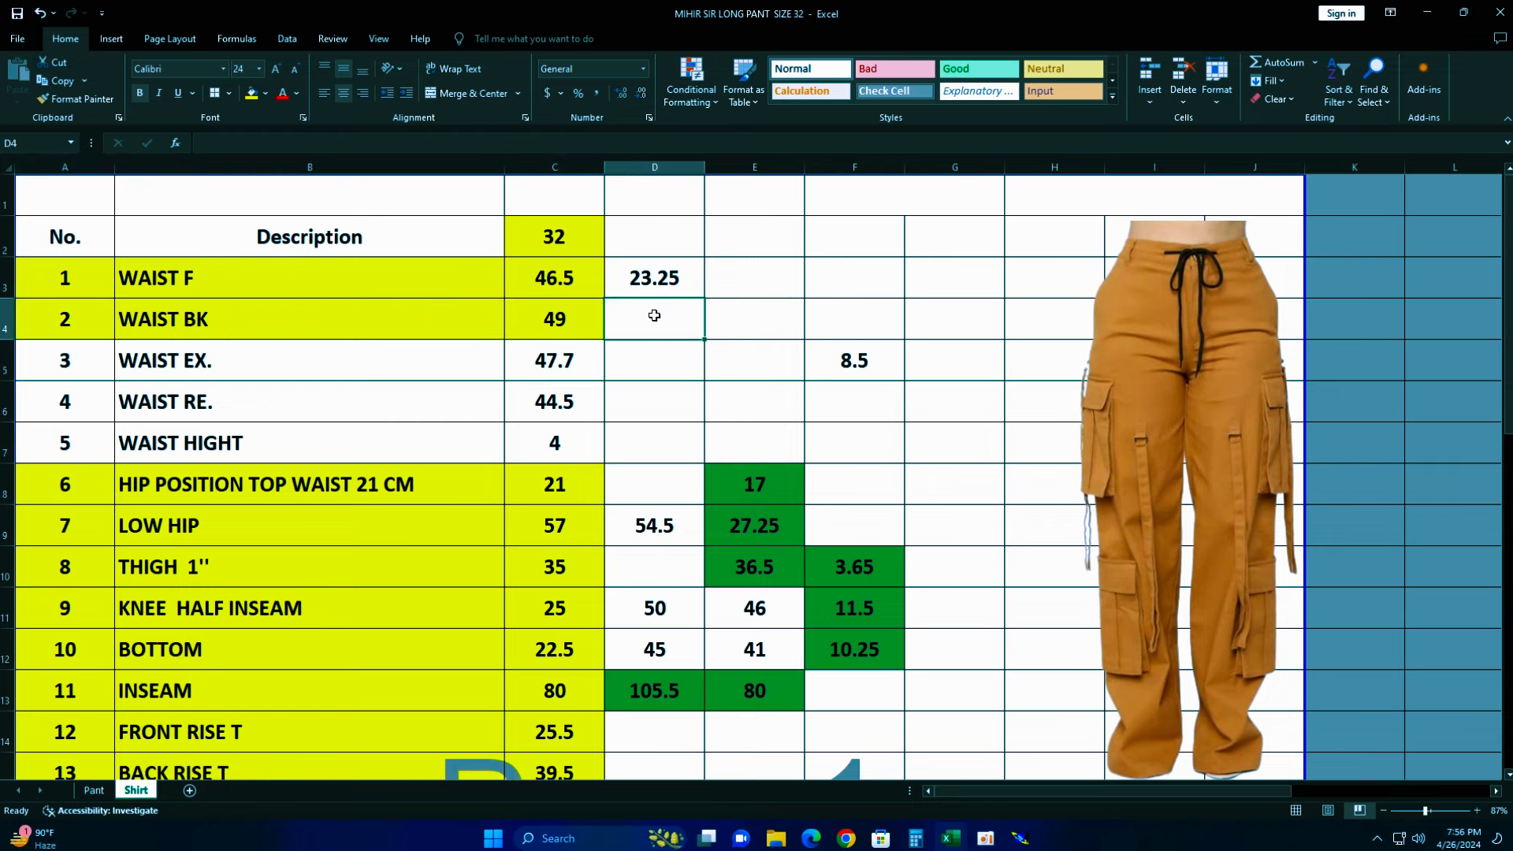
type("=")
left_click(532, 317)
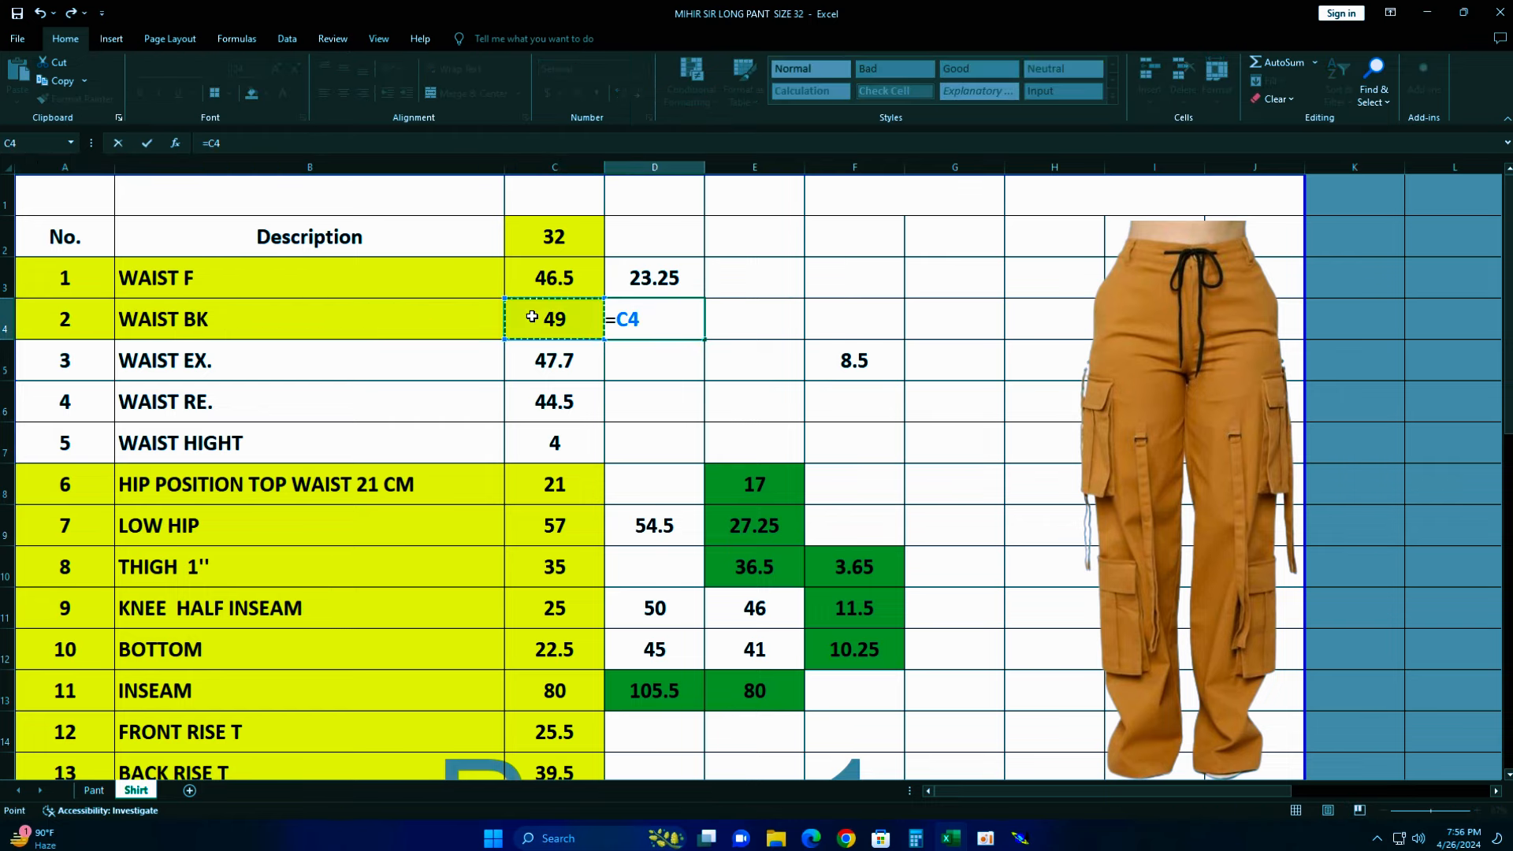
type("/2")
key("Return")
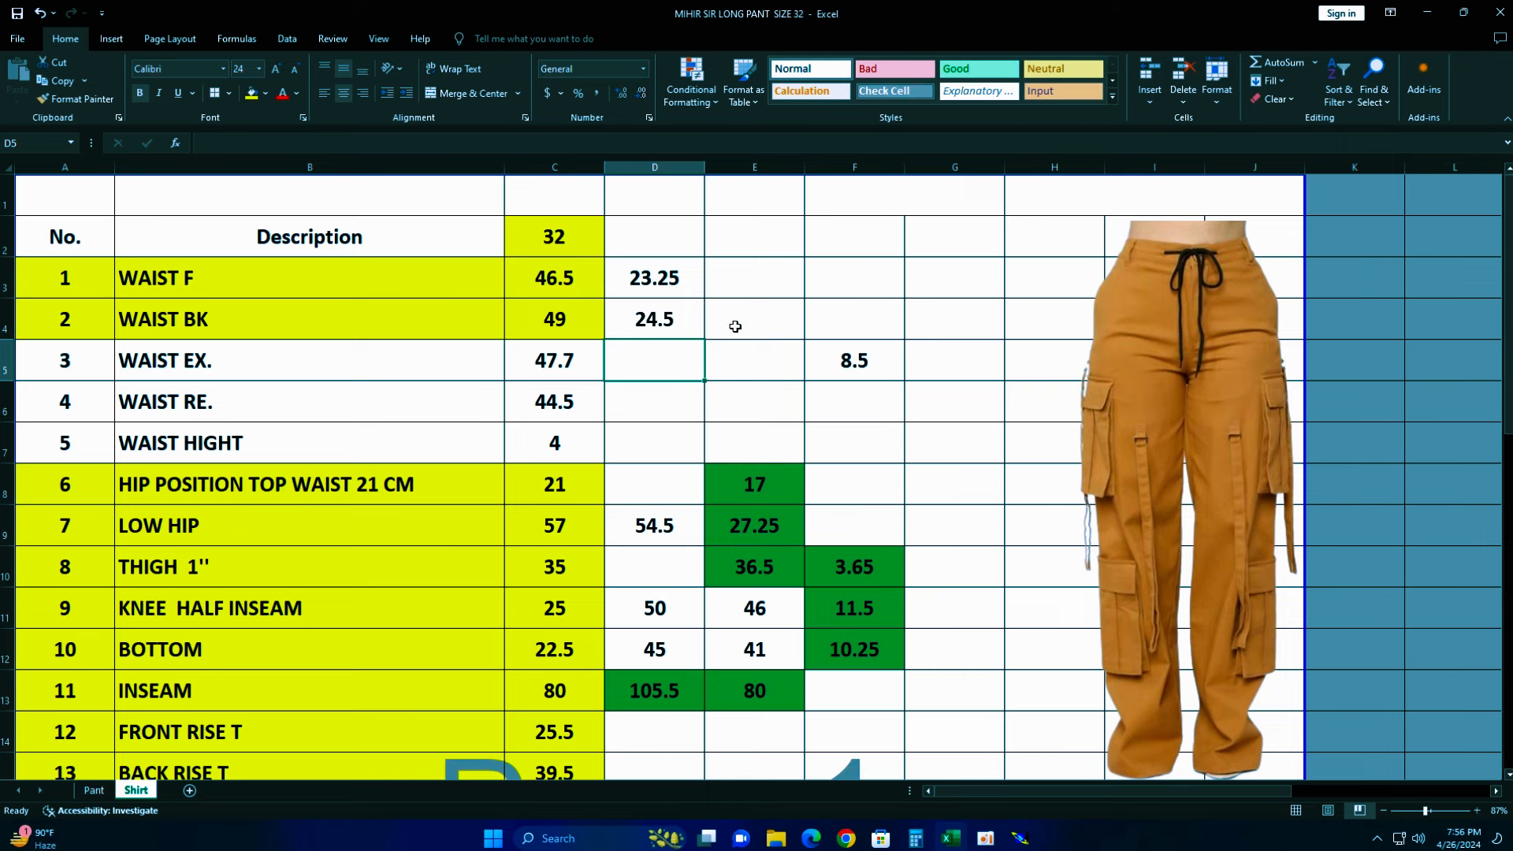
- Add a 2 cm allowance to the half back waist in cell E4 with the formula =D4+2
left_click(678, 323)
left_click(762, 318)
type("=")
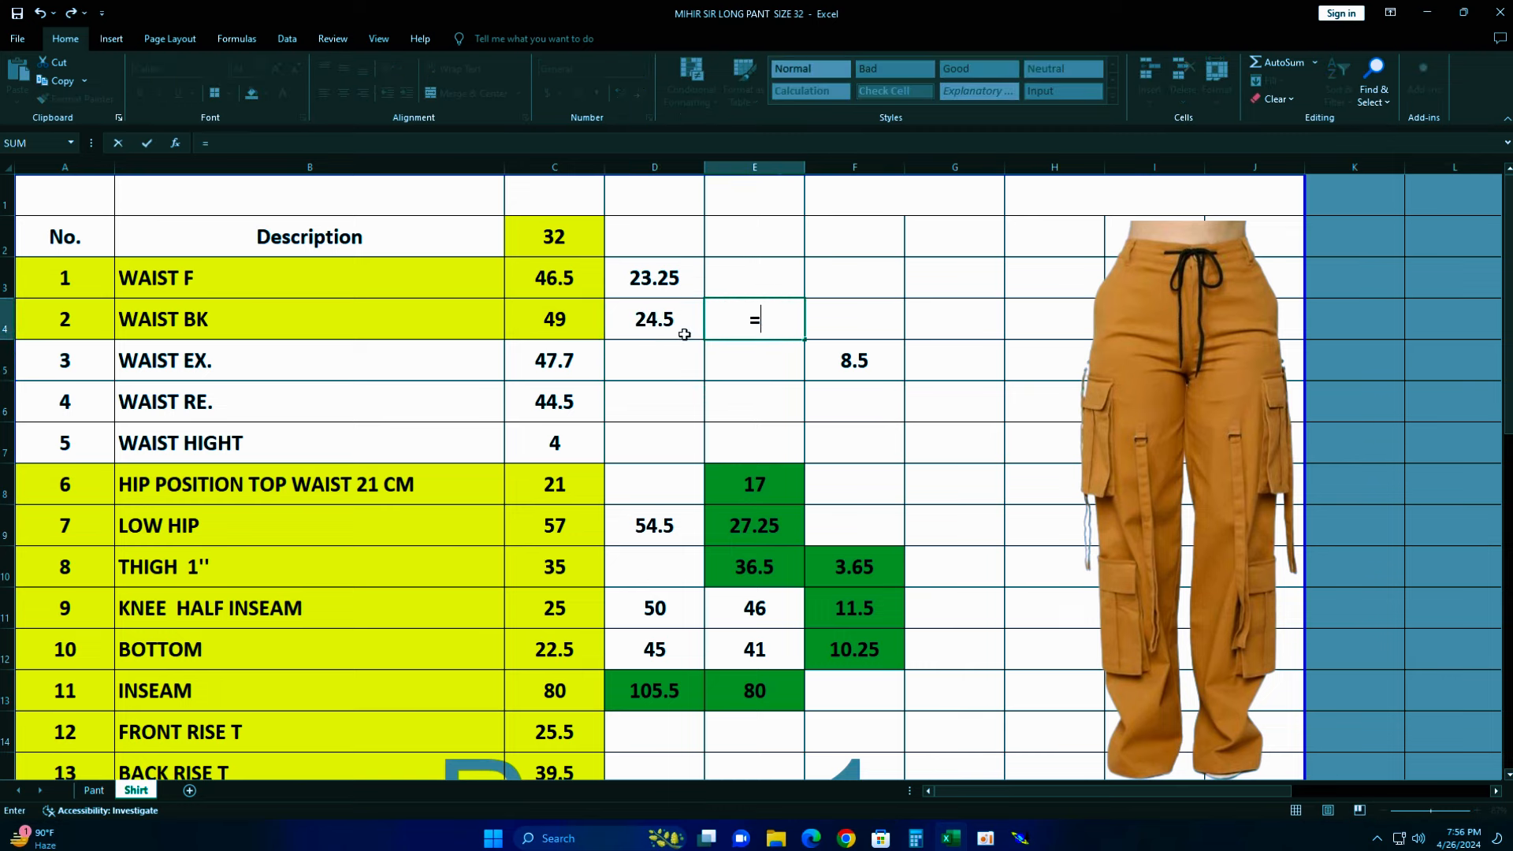
left_click(666, 327)
type("+2")
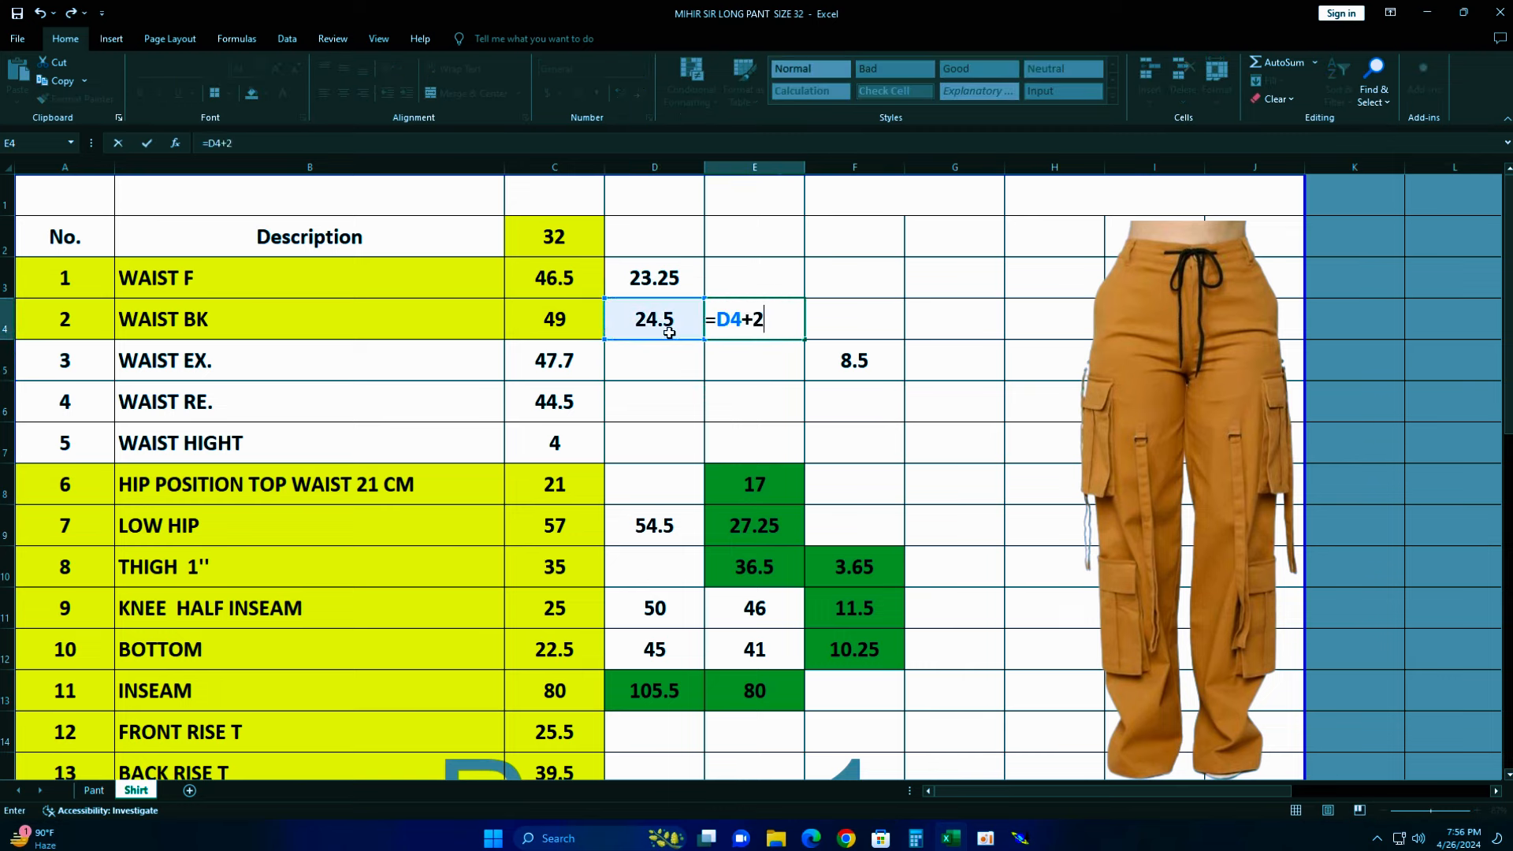
key("Return")
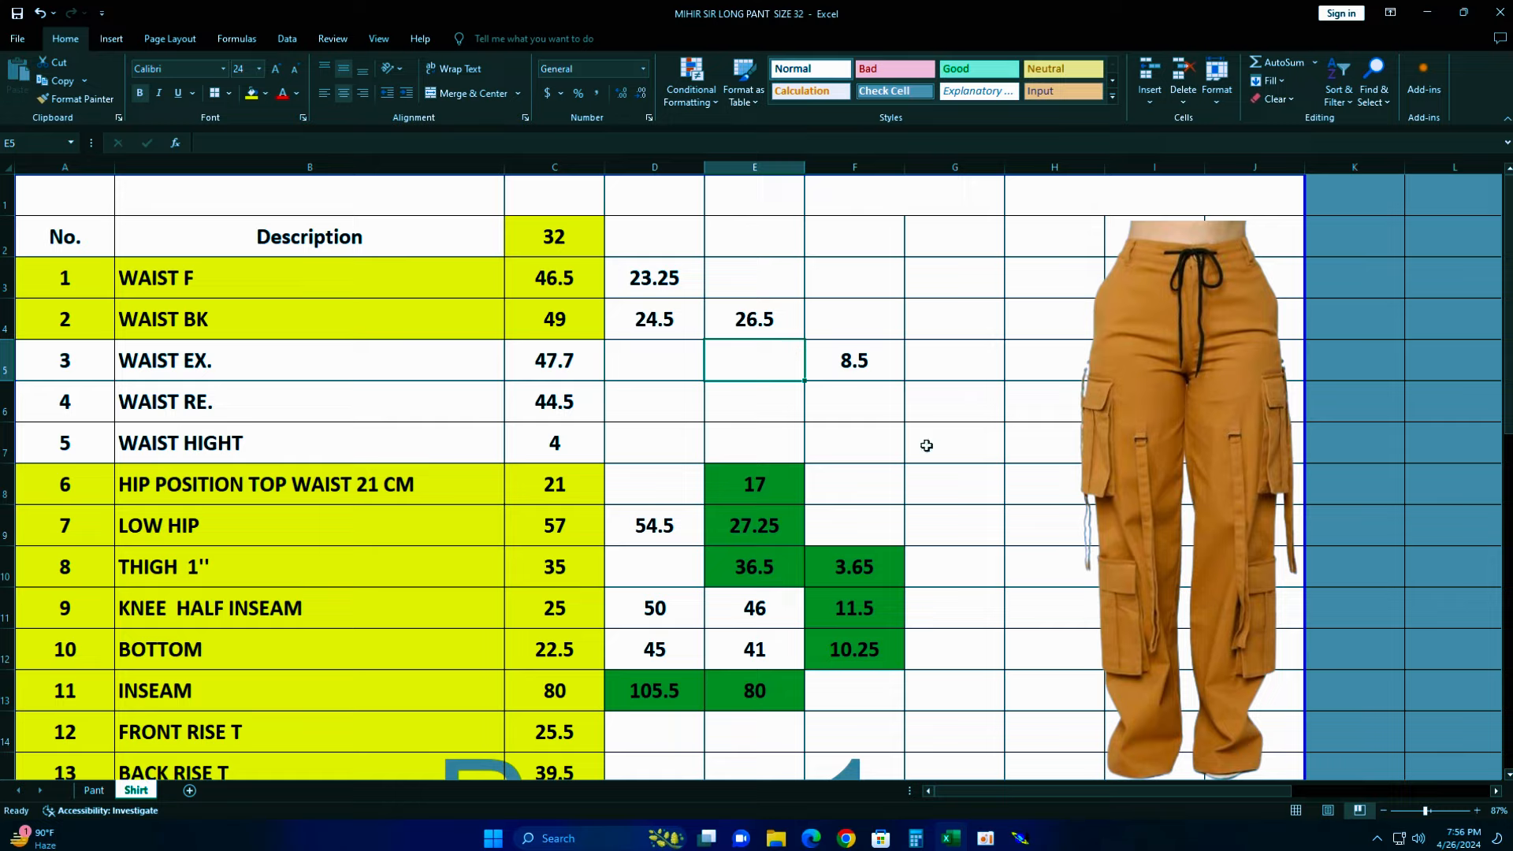
- In Modaris, lengthen the straight waist guide line beyond the side seam and delete its former end point
left_click(1020, 837)
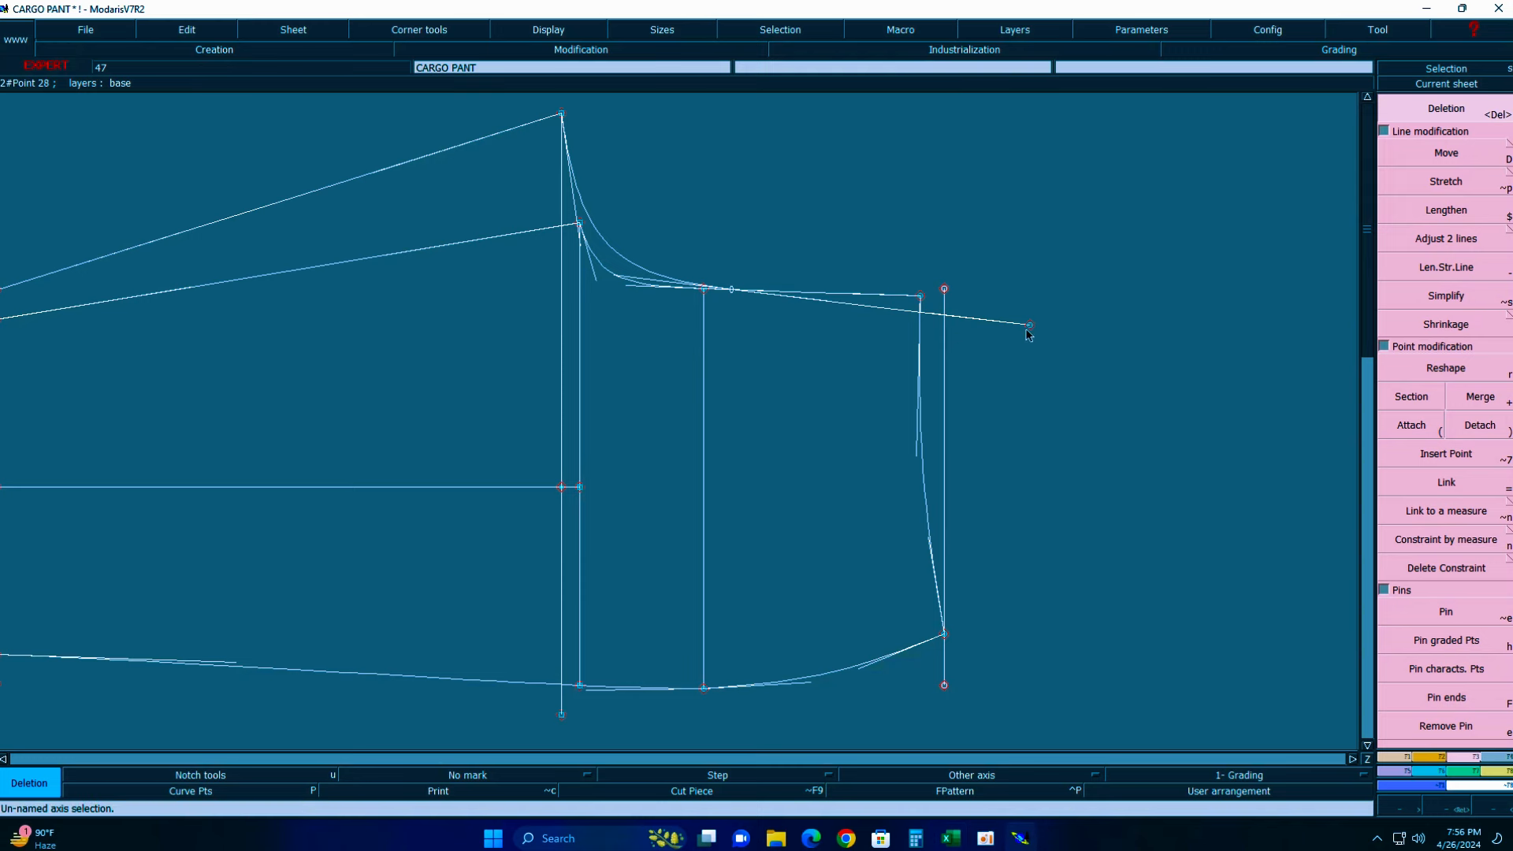
left_click(1462, 278)
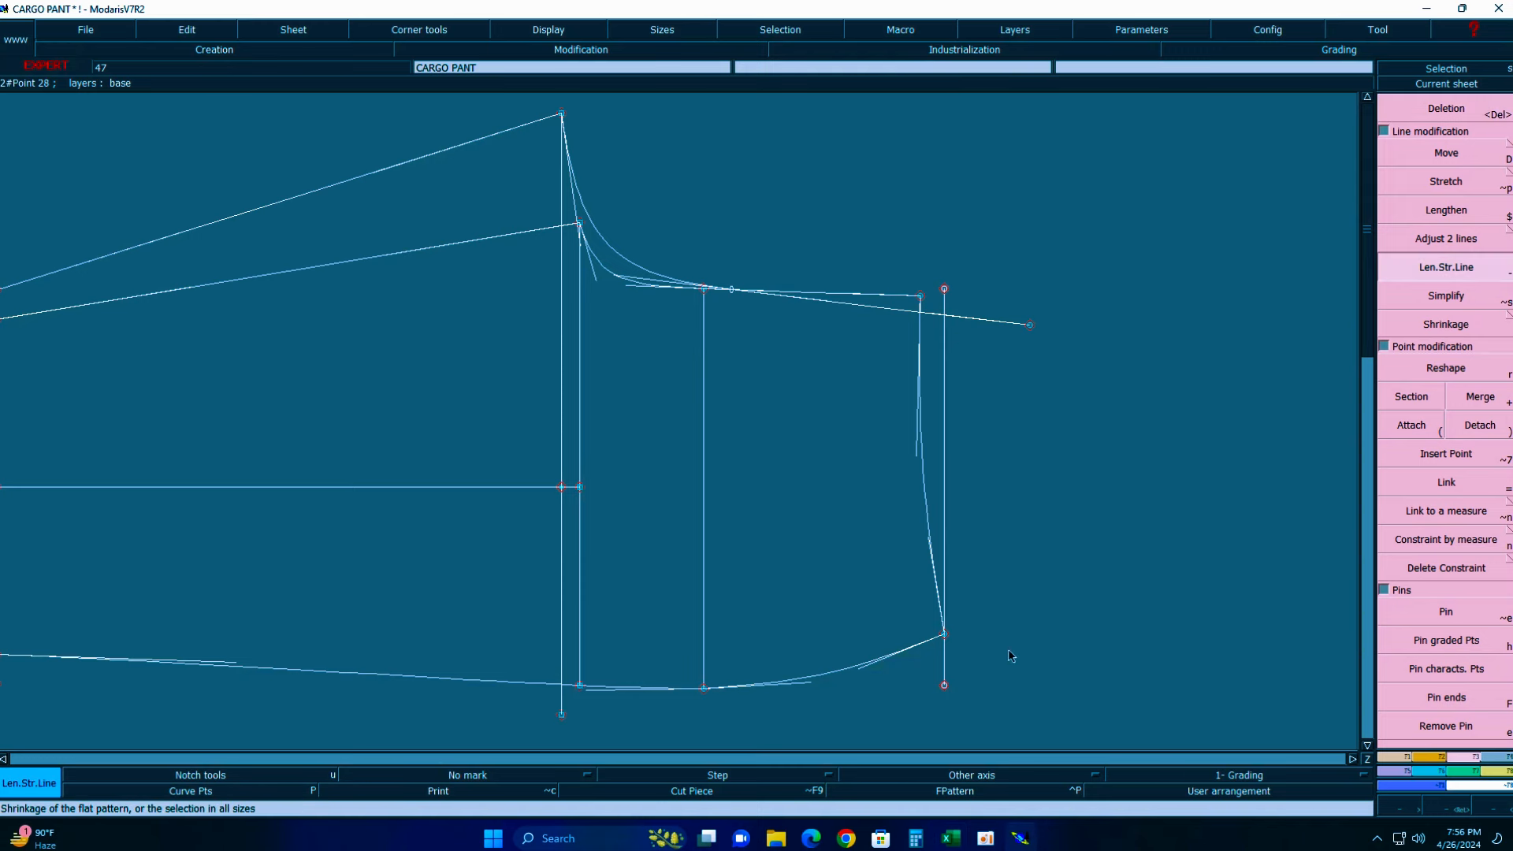
left_click(945, 672)
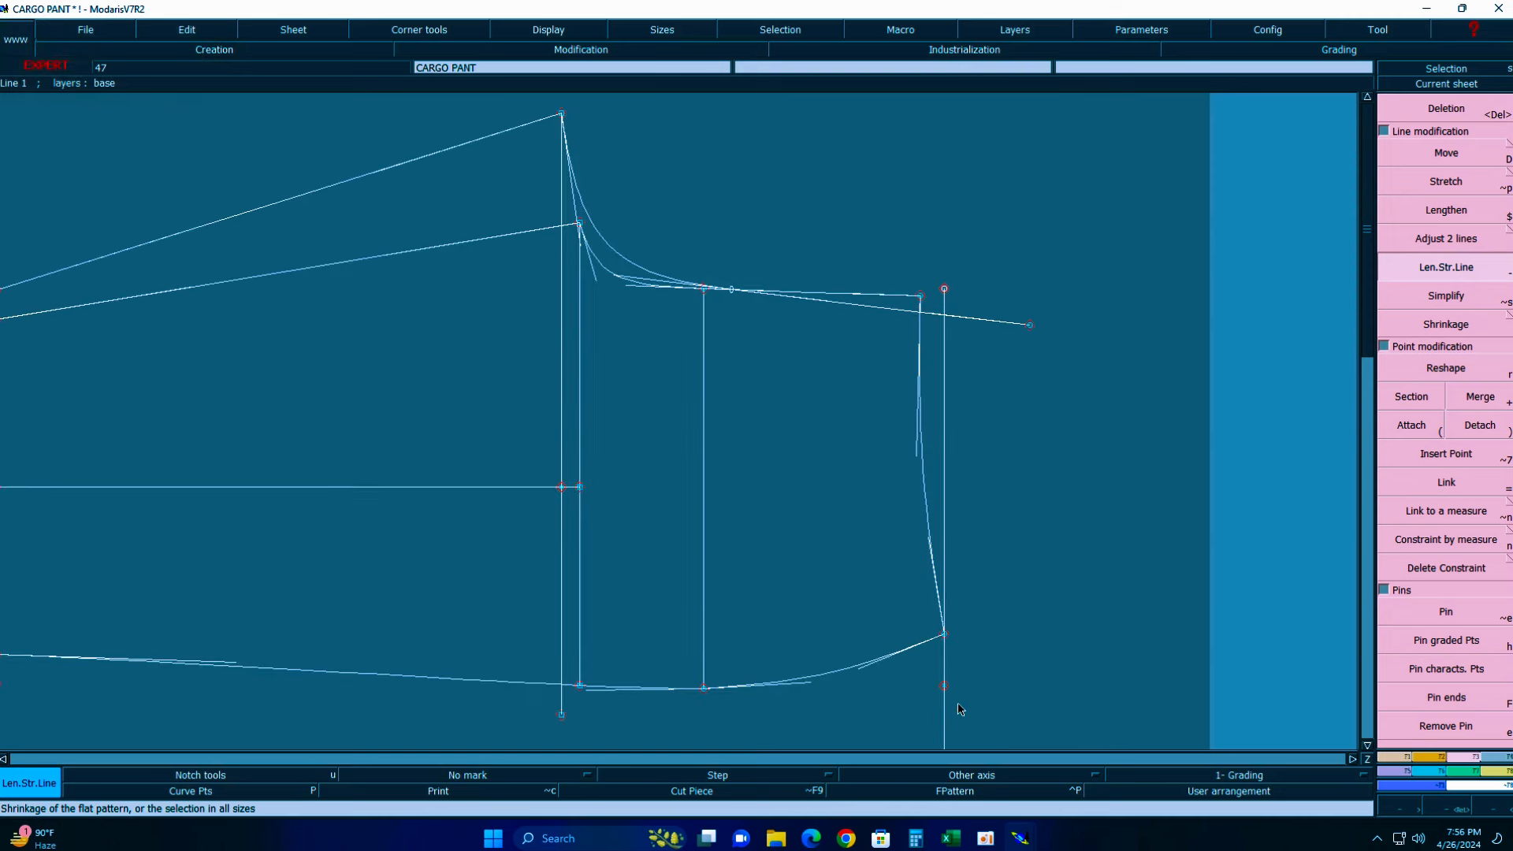
key("Delete")
key("F11")
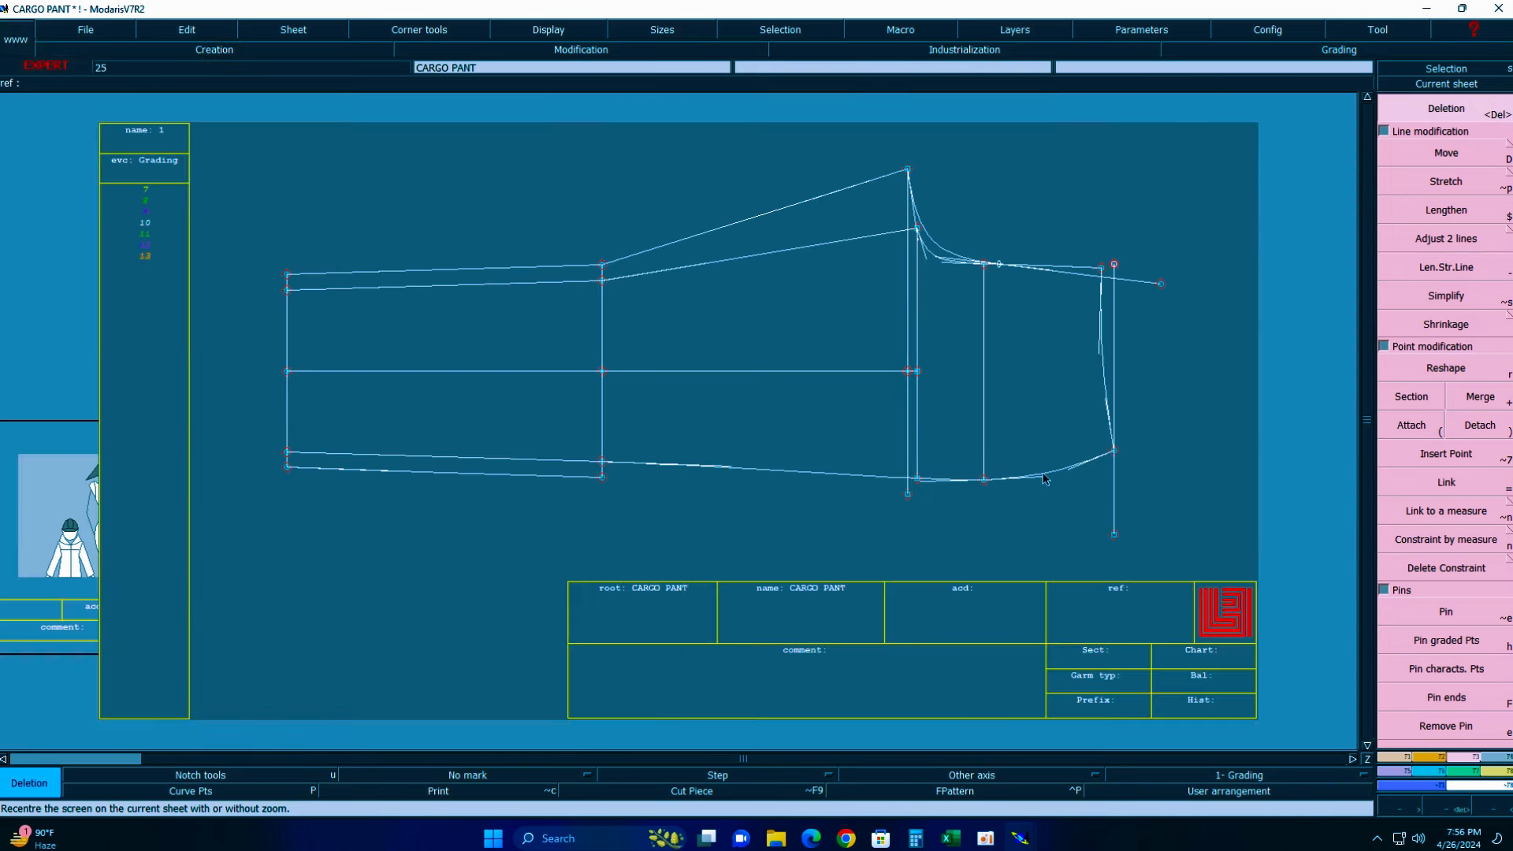
- Draw the back waist line, about 26.8 cm long, from the back rise end point to the lengthened guide line and delete its length measure
key("l")
left_click(1162, 284)
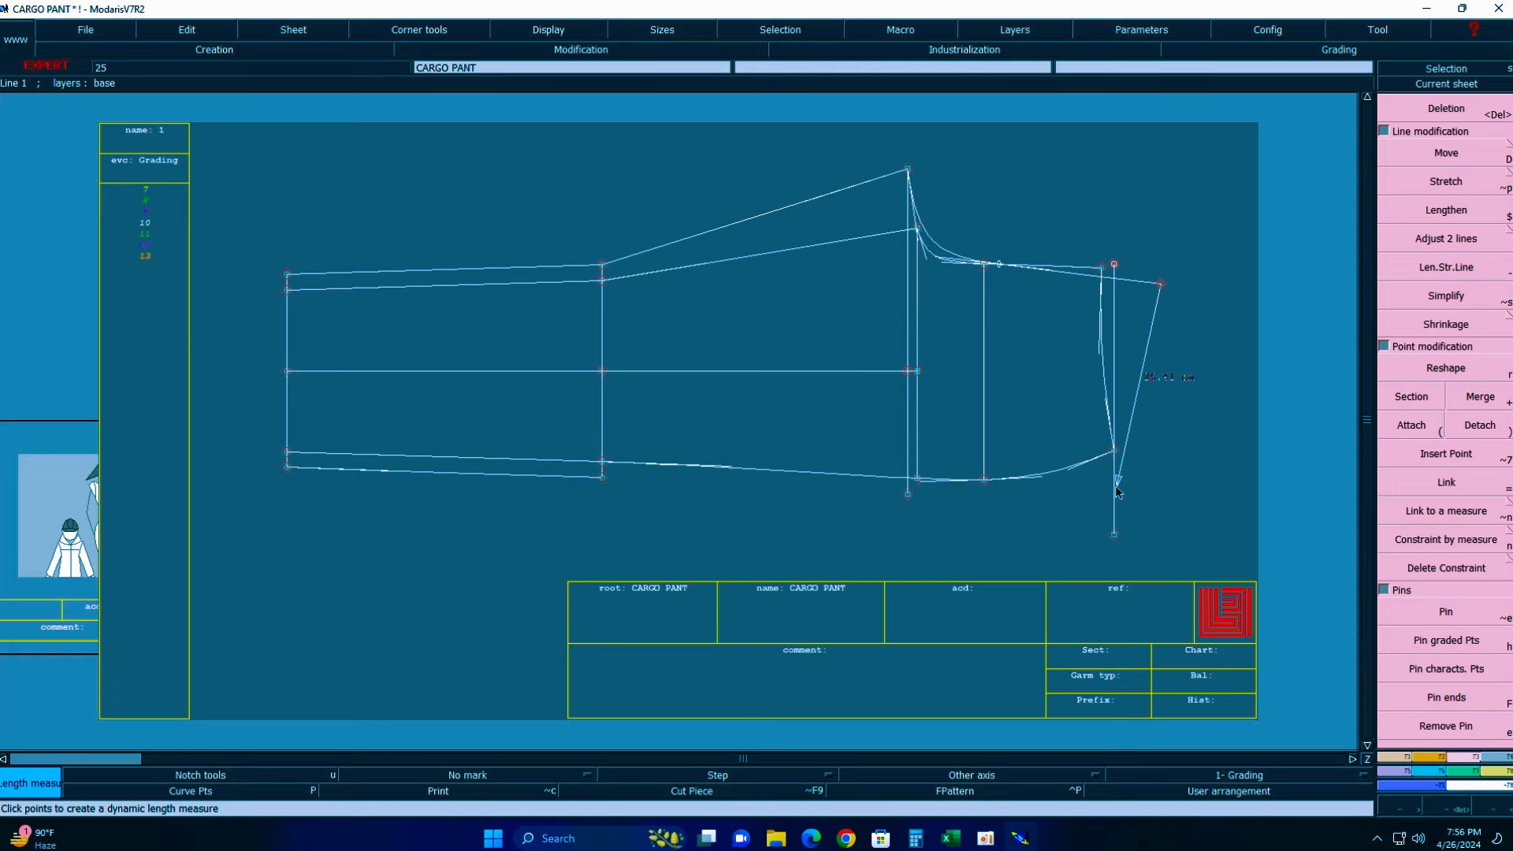
left_click(1115, 485)
left_click(1115, 491)
key("alt+7")
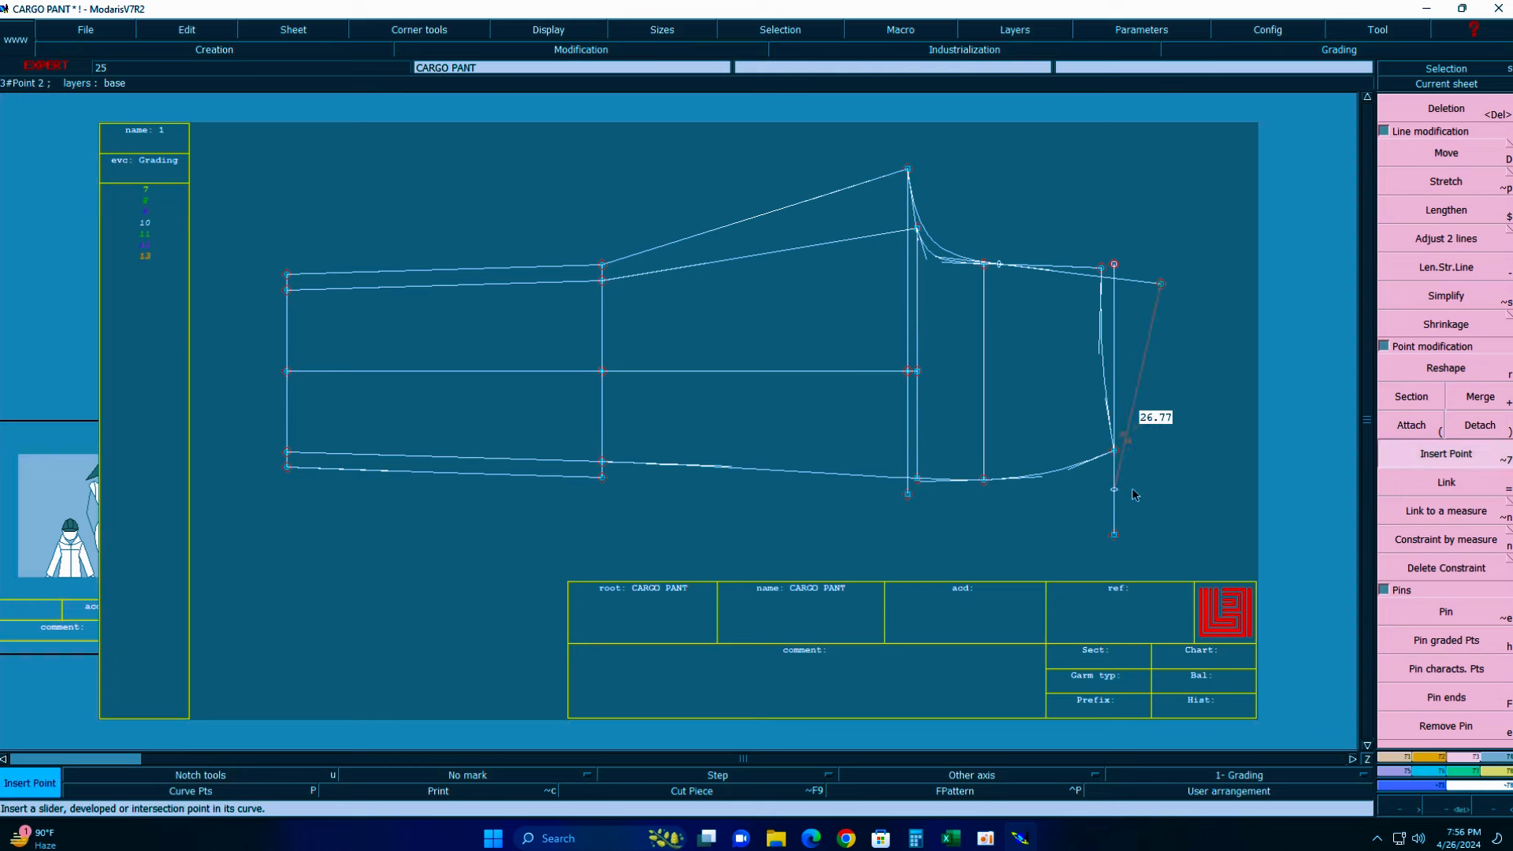
left_click(1113, 490)
key("Delete")
left_click(1130, 419)
- Reshape the front and back inseams into smooth curves between the knee and the crotch points
key("Return")
left_click_drag(253, 126, 1045, 428)
key("r")
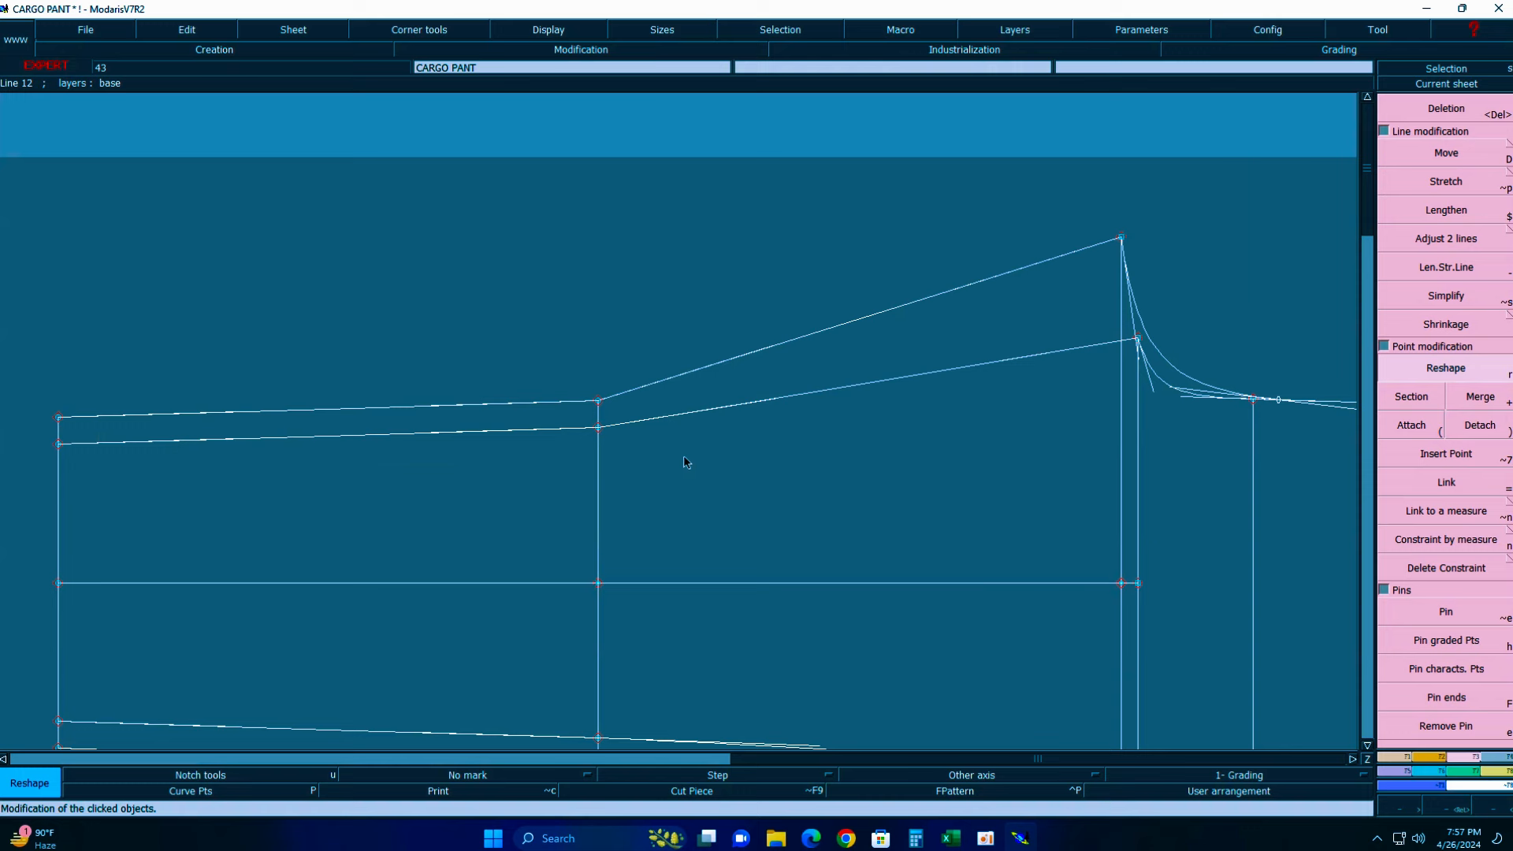
left_click(703, 409)
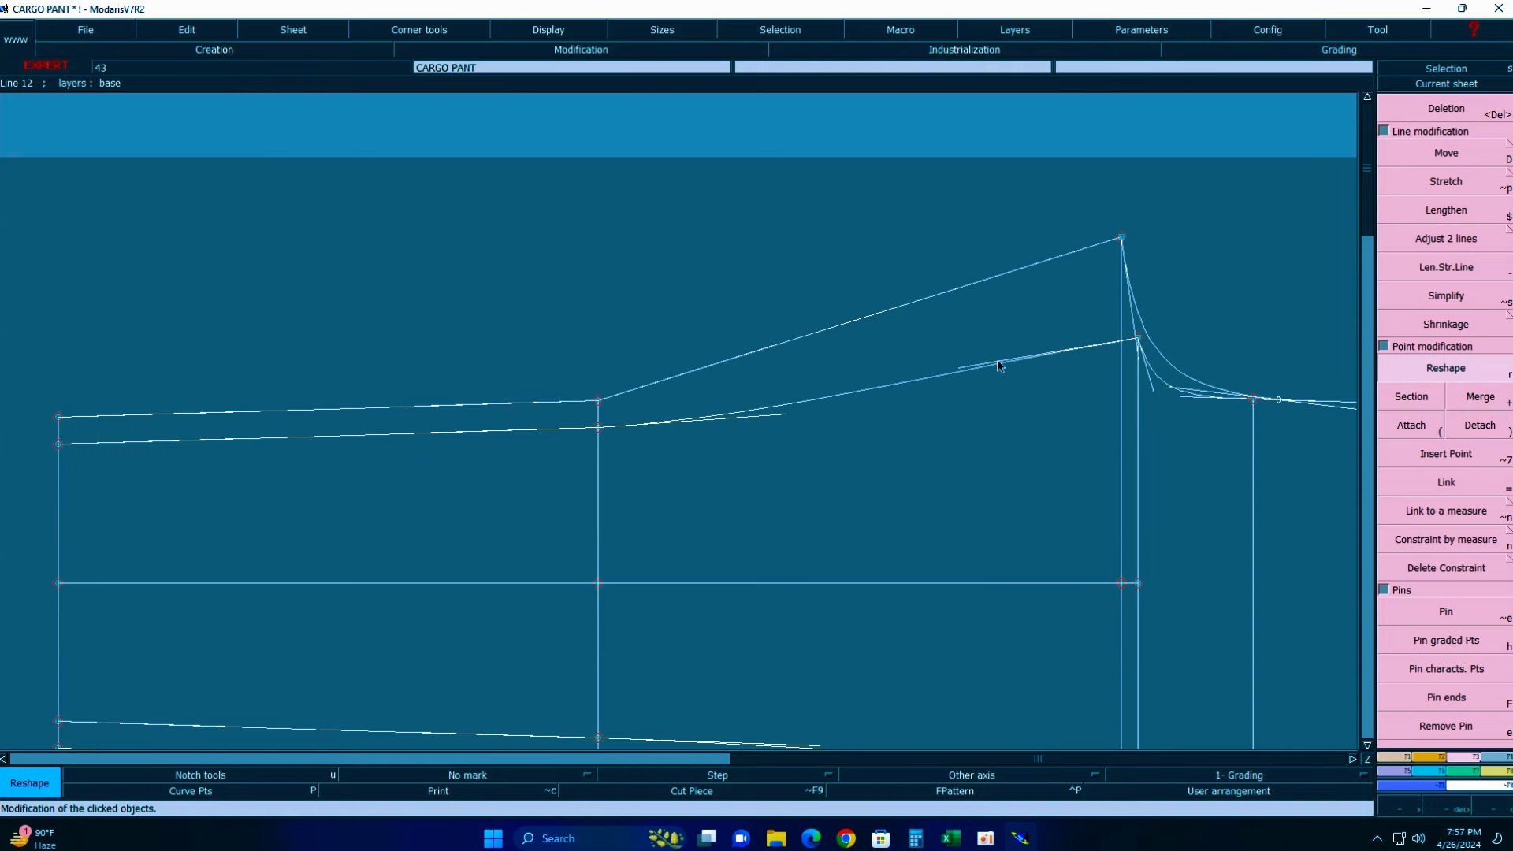
left_click(820, 414)
left_click(695, 372)
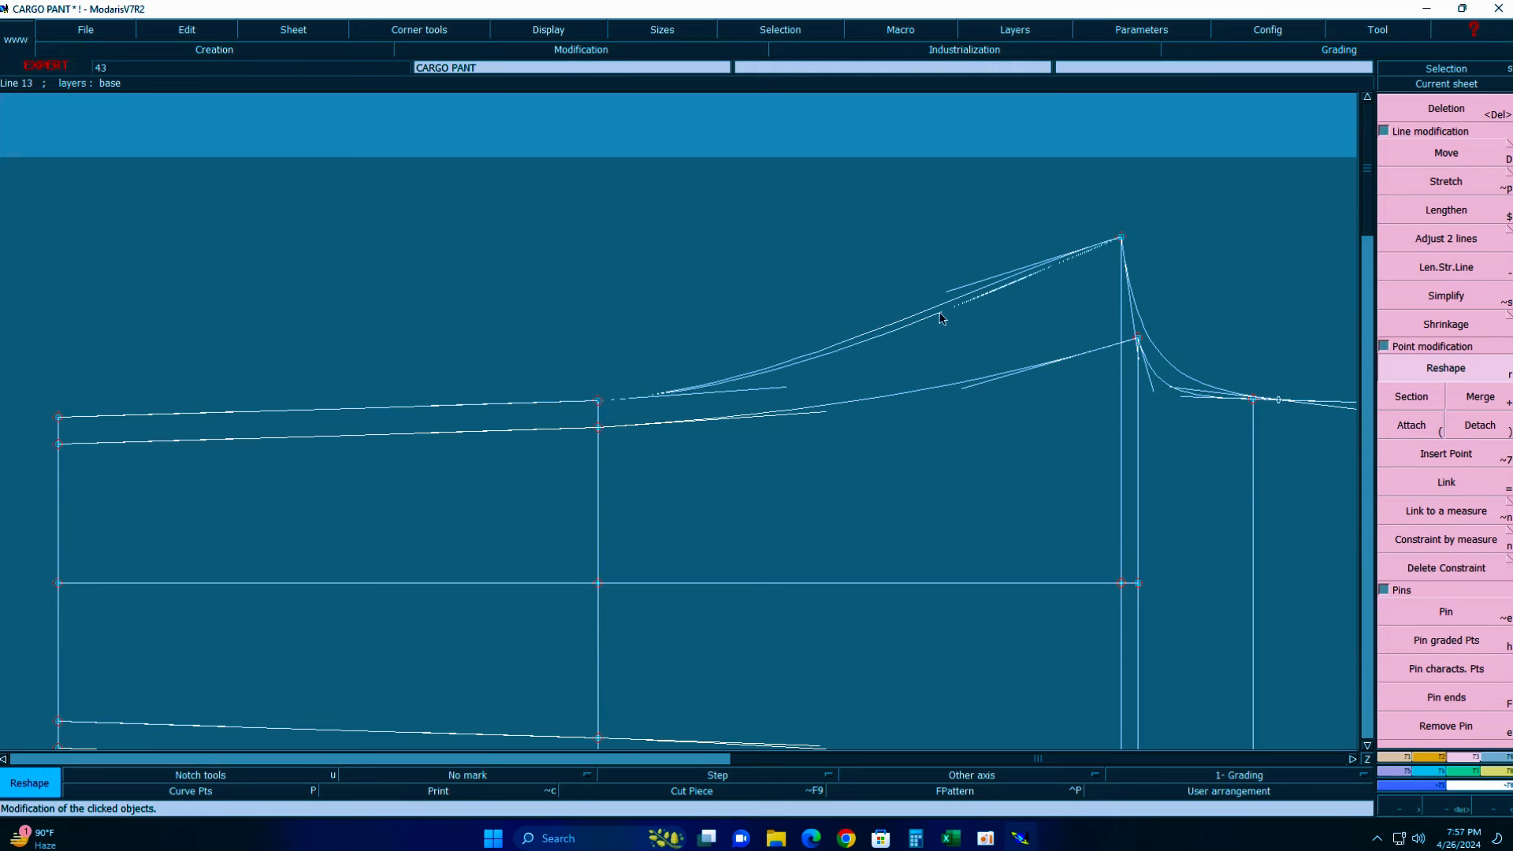
left_click(811, 387)
- Delete the knee line and merge the front and back inseam segments at their knee points
key("Delete")
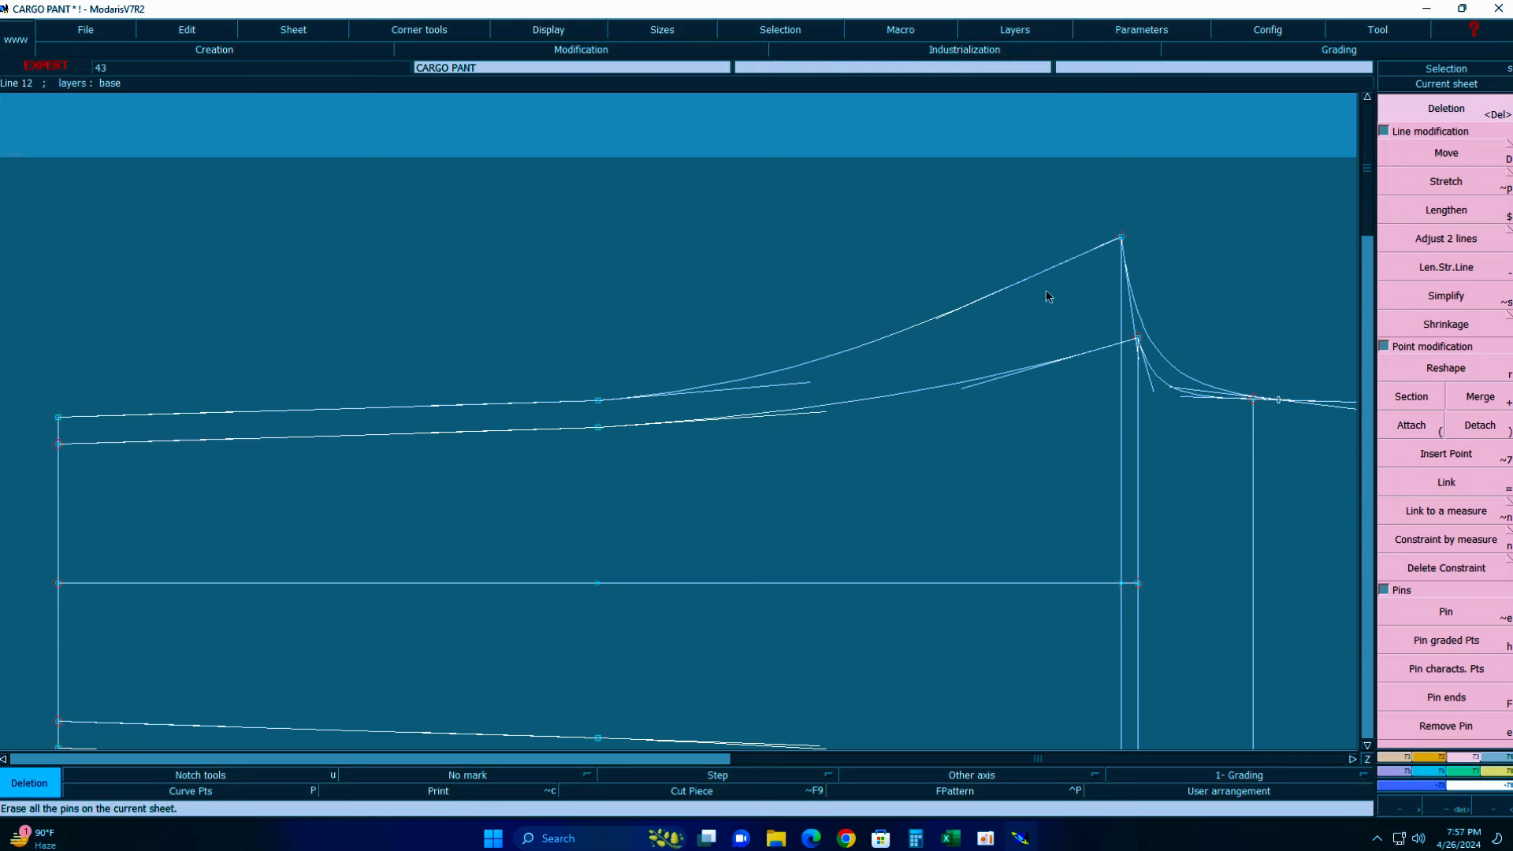
key("plus")
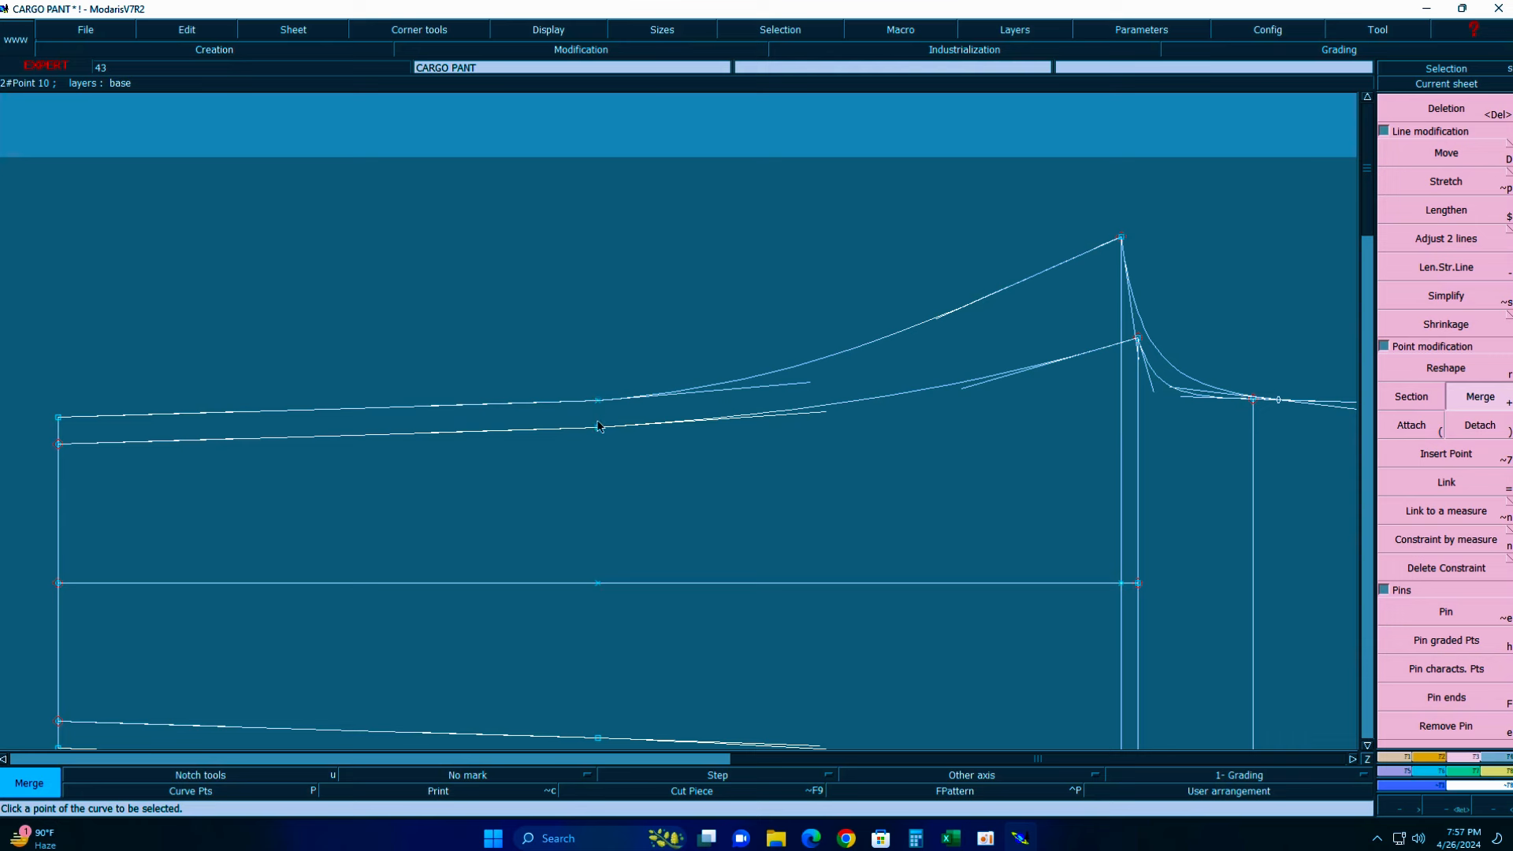
- Refine the merged front and back inseams by lengthening their curve handles at the knee
key("r")
left_click(828, 419)
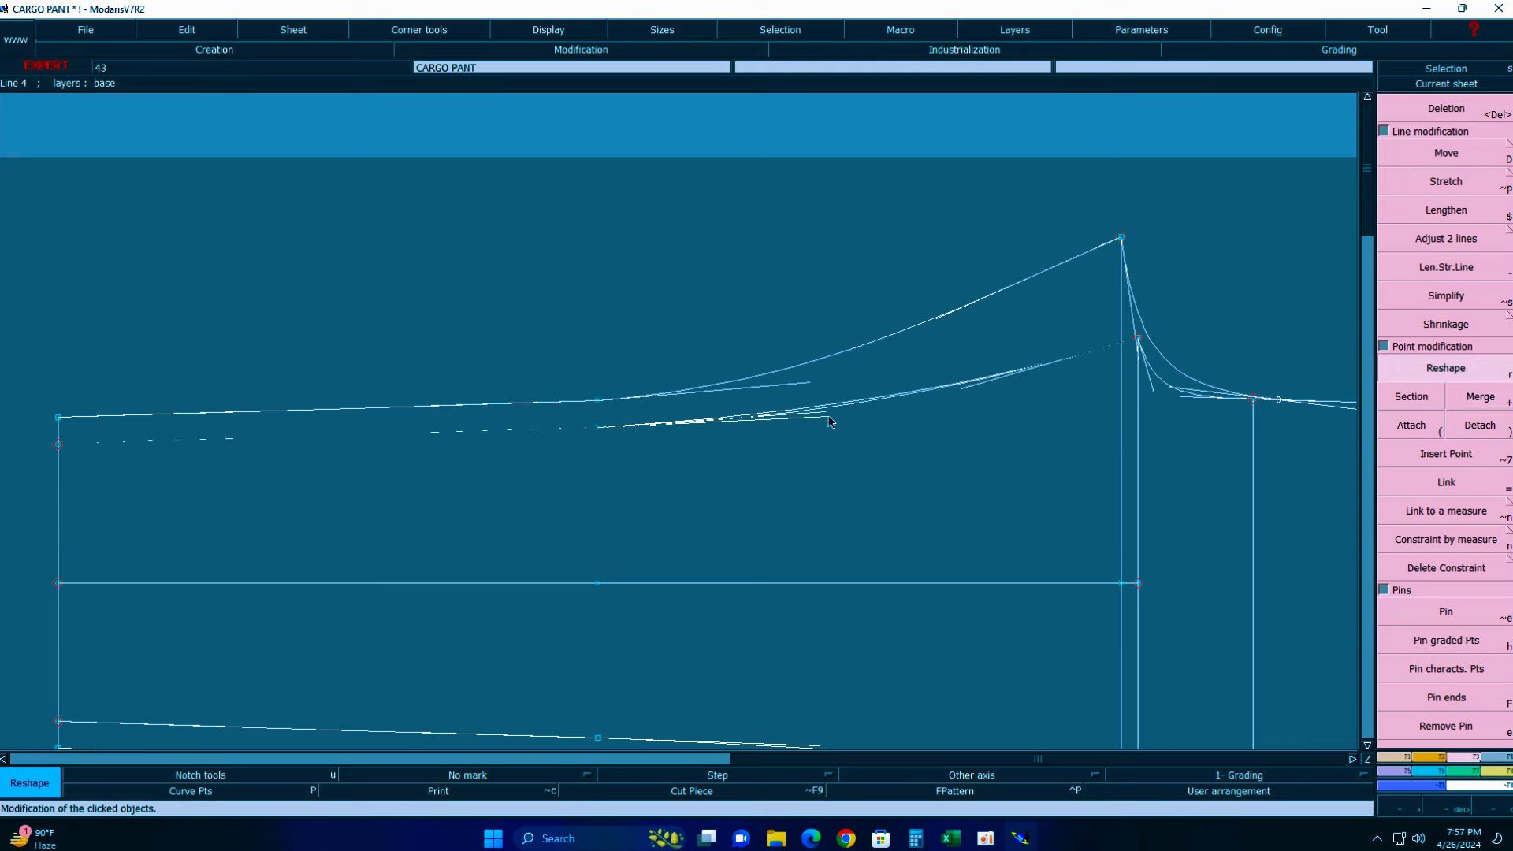
left_click(828, 416)
left_click(810, 383)
left_click(858, 382)
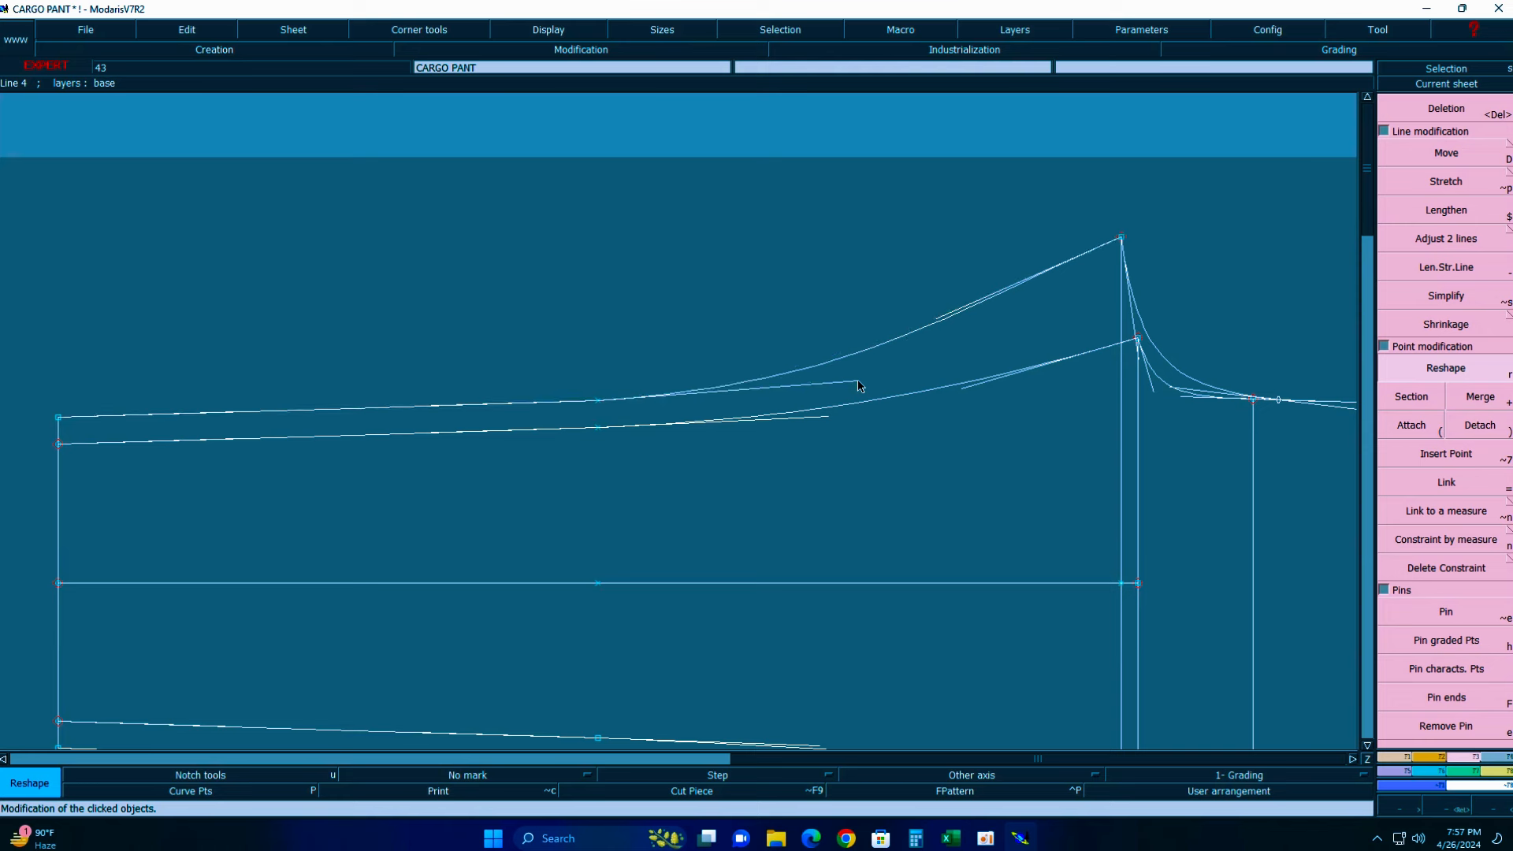
- Hide the curve handles and add length measures to the back and front inseams
left_click(536, 31)
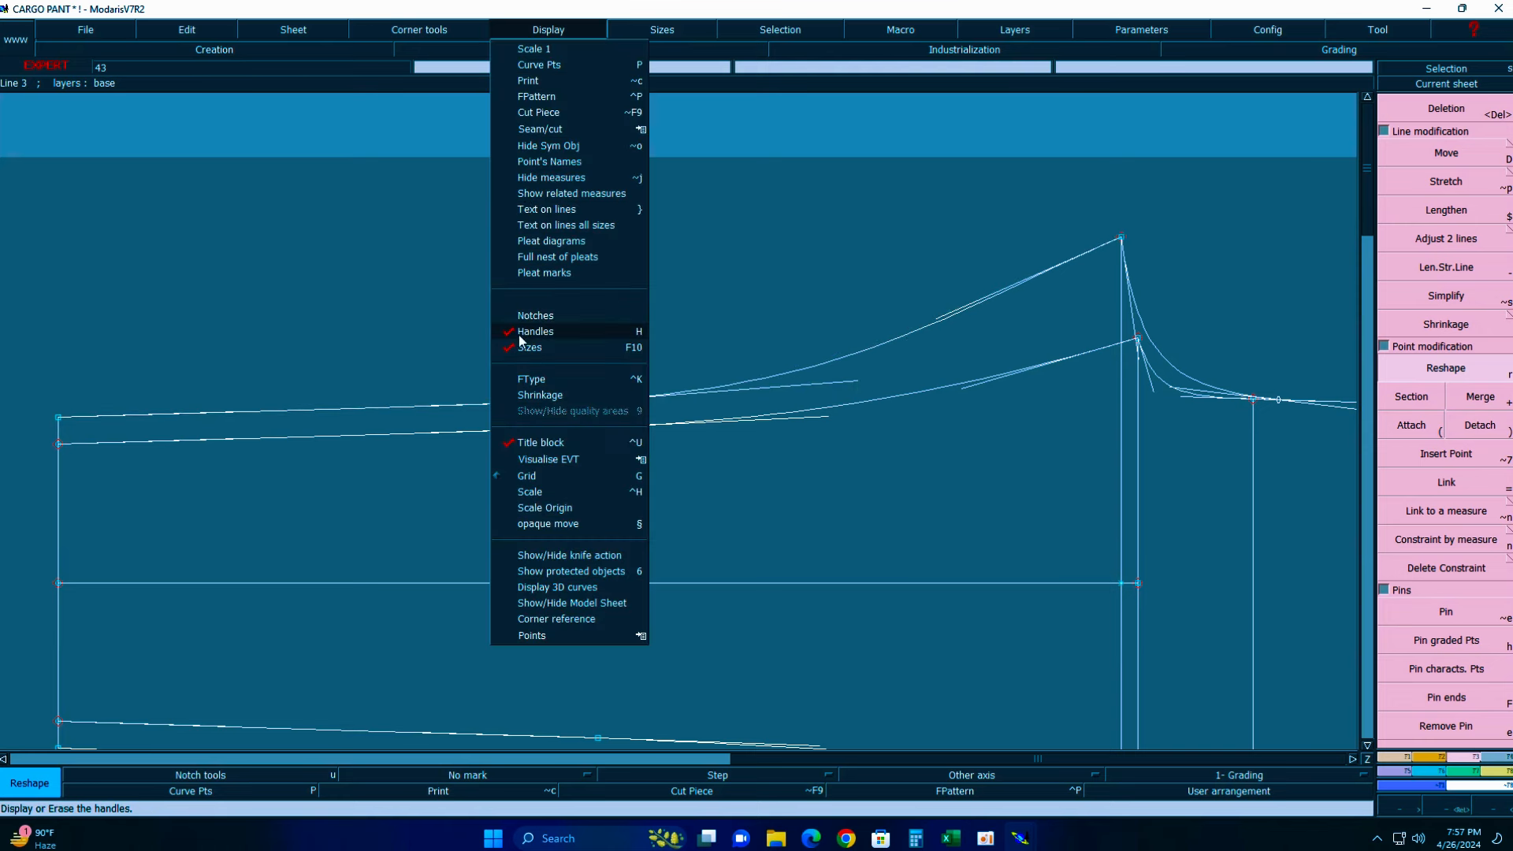
left_click(521, 327)
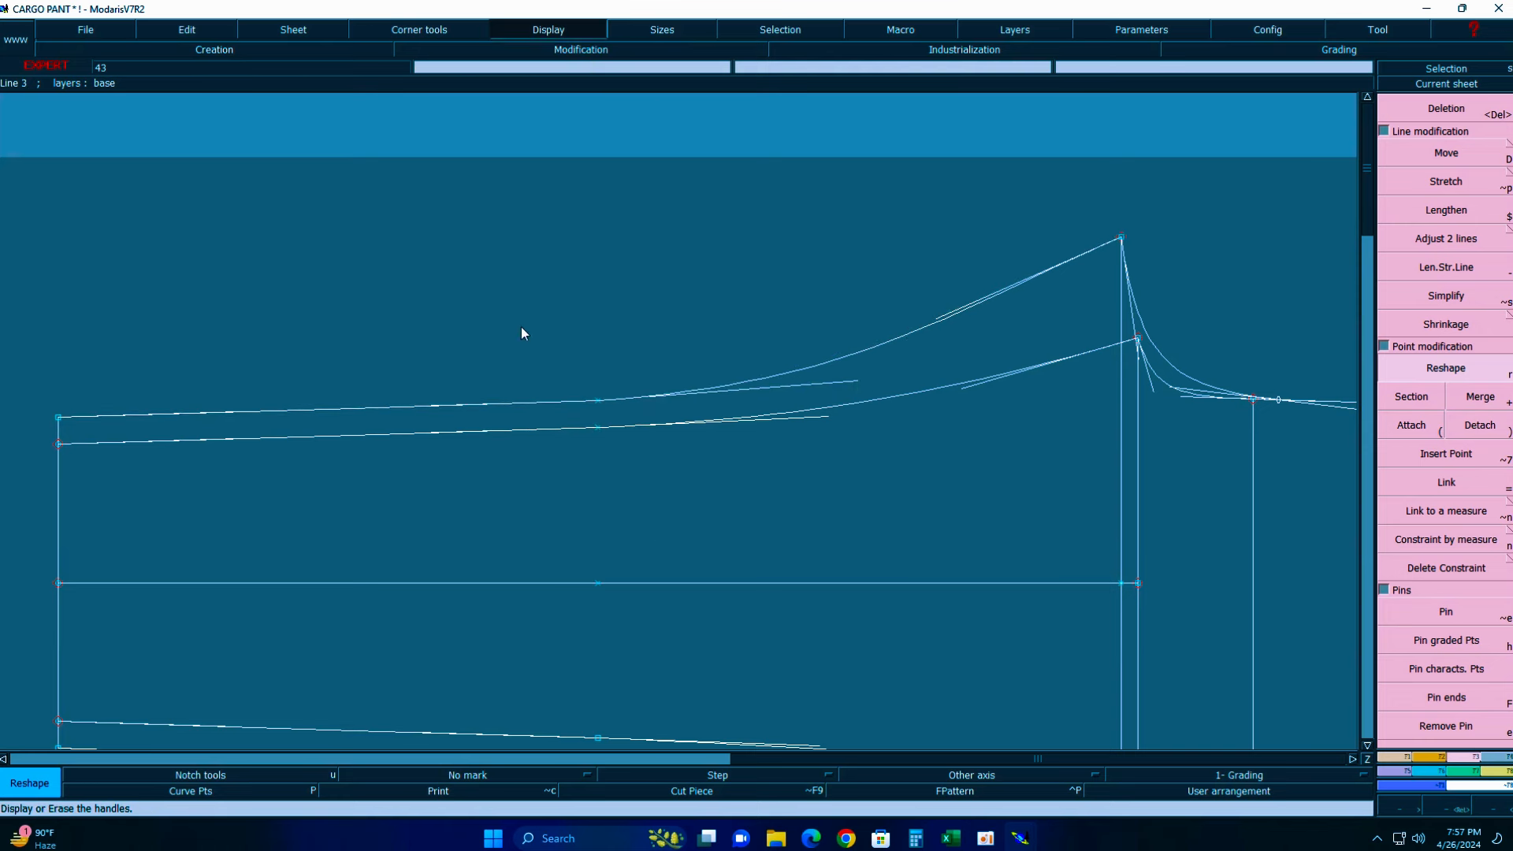
key("m")
left_click(768, 376)
left_click(725, 447)
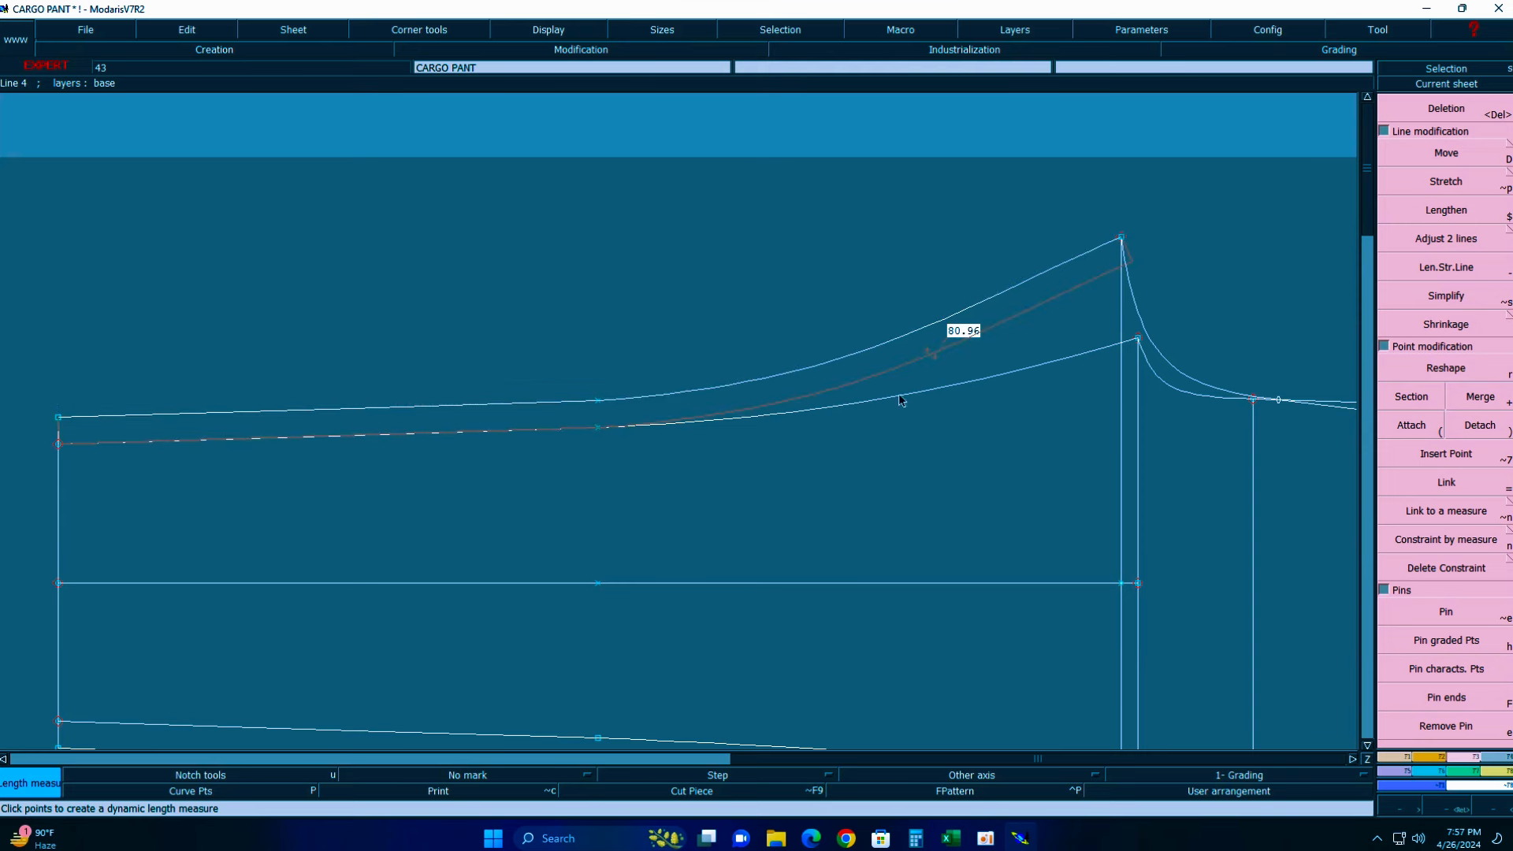
left_click(909, 393)
left_click(879, 470)
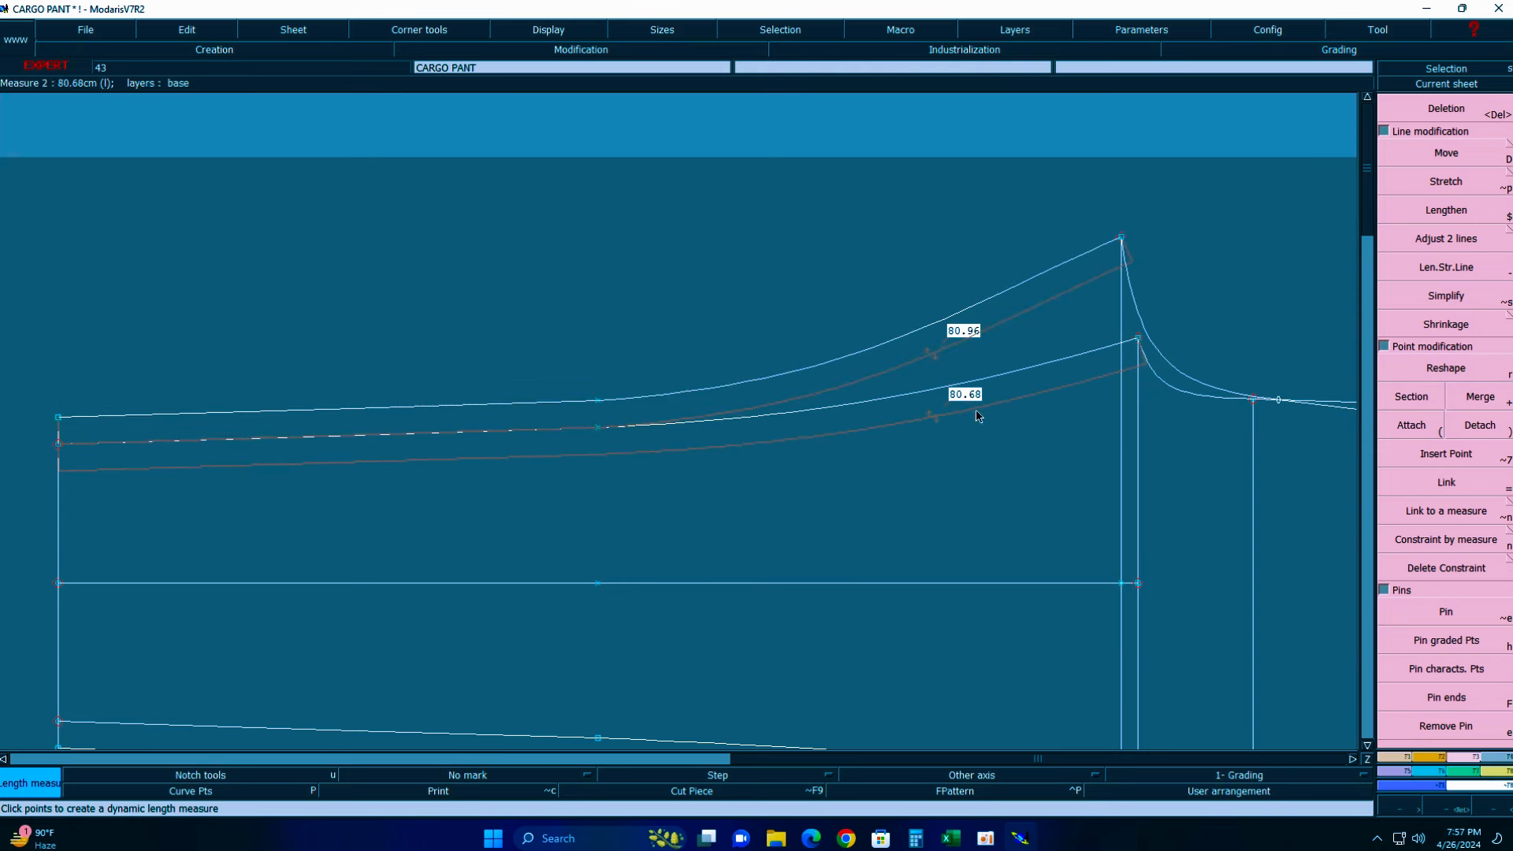
- Pin the points of the current sheet around the inseams and crotch curves
key("Home")
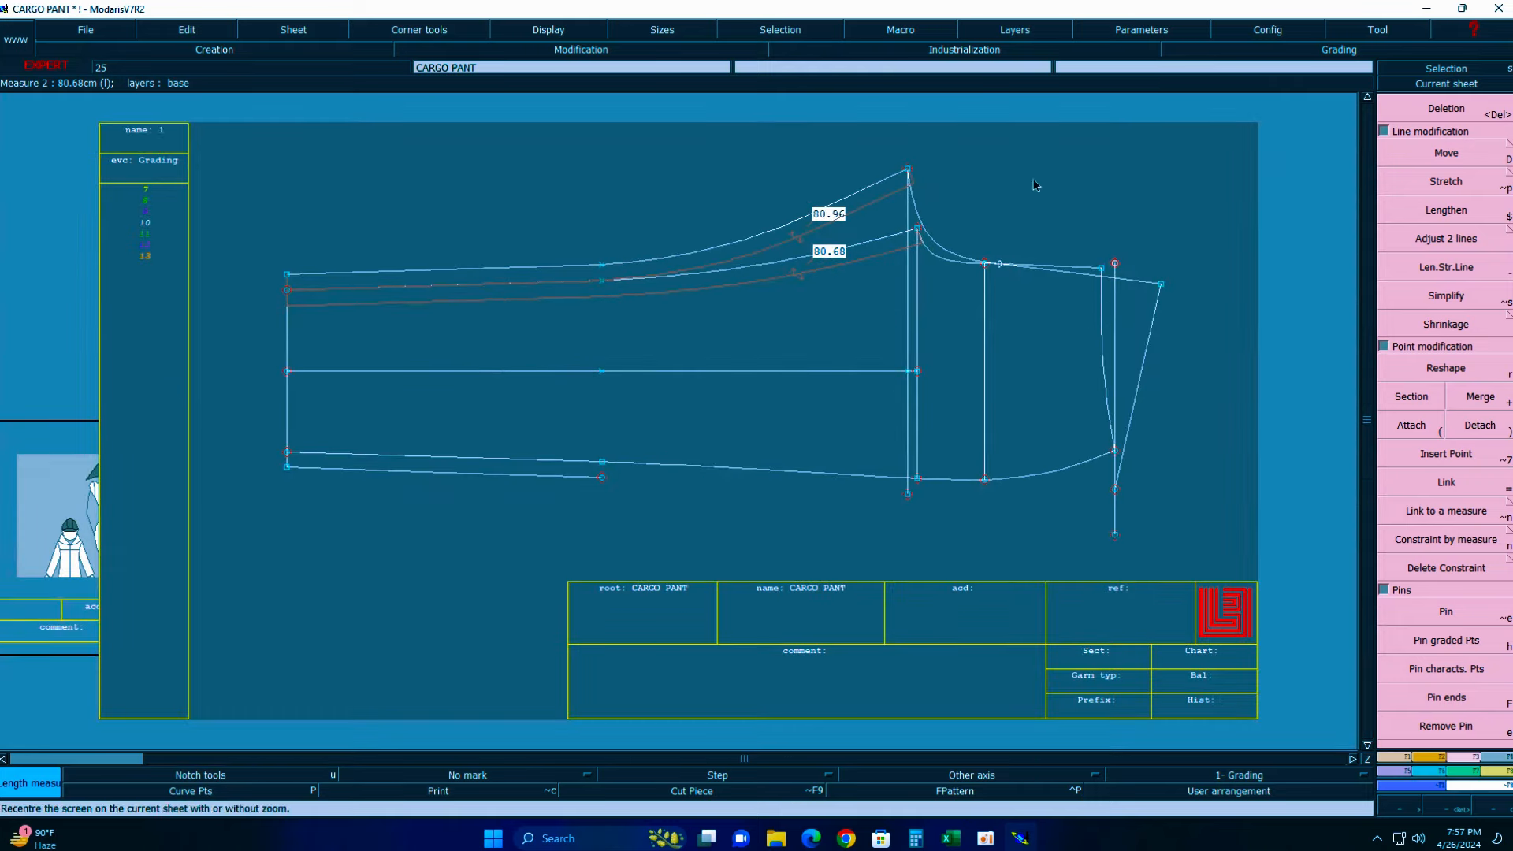
key("Return")
left_click_drag(522, 156, 1055, 361)
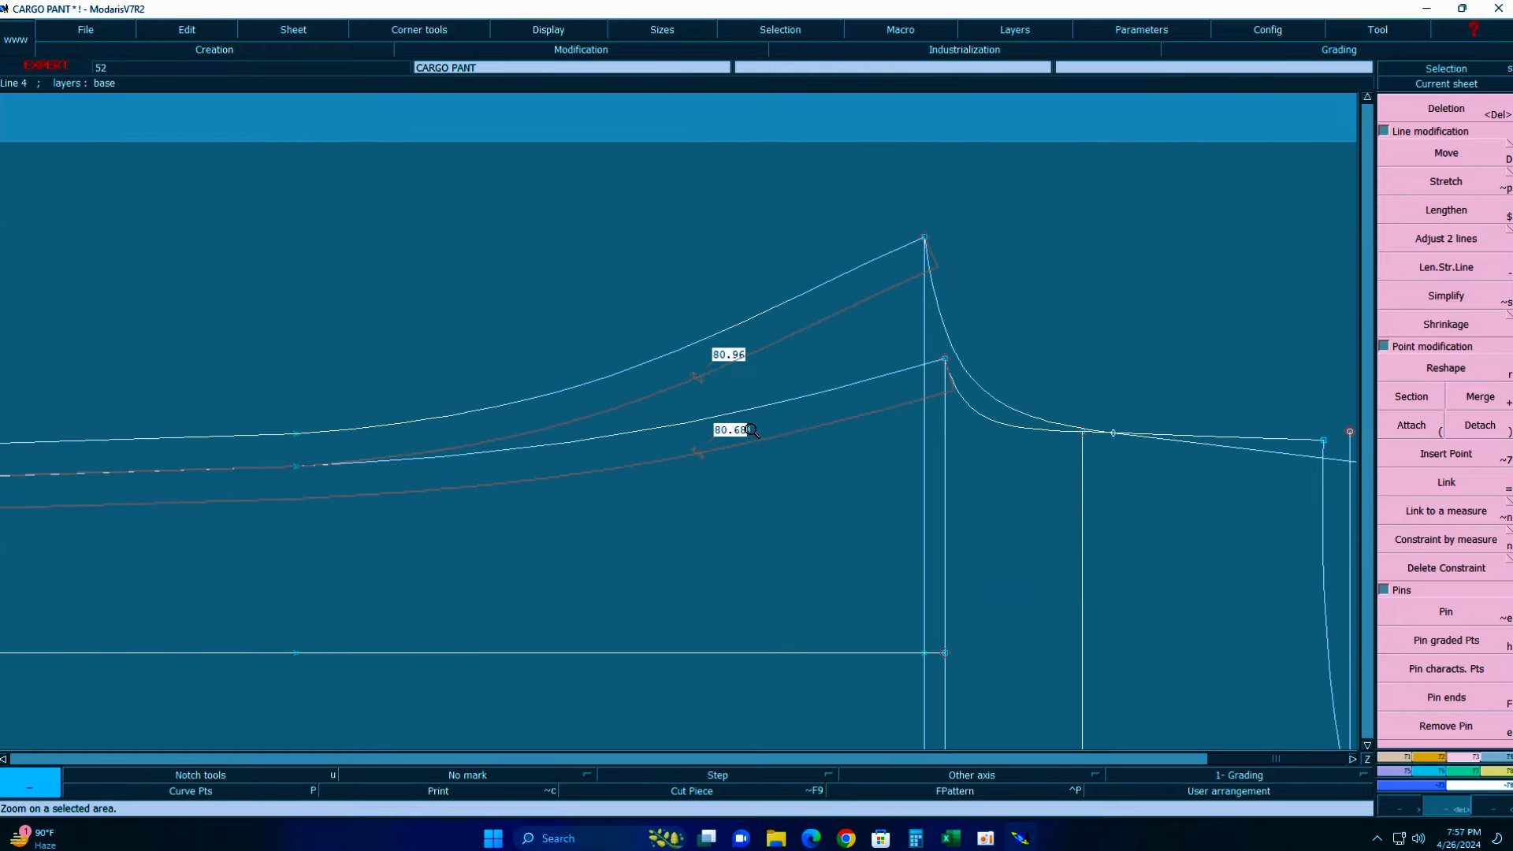
left_click(1446, 618)
left_click(1445, 645)
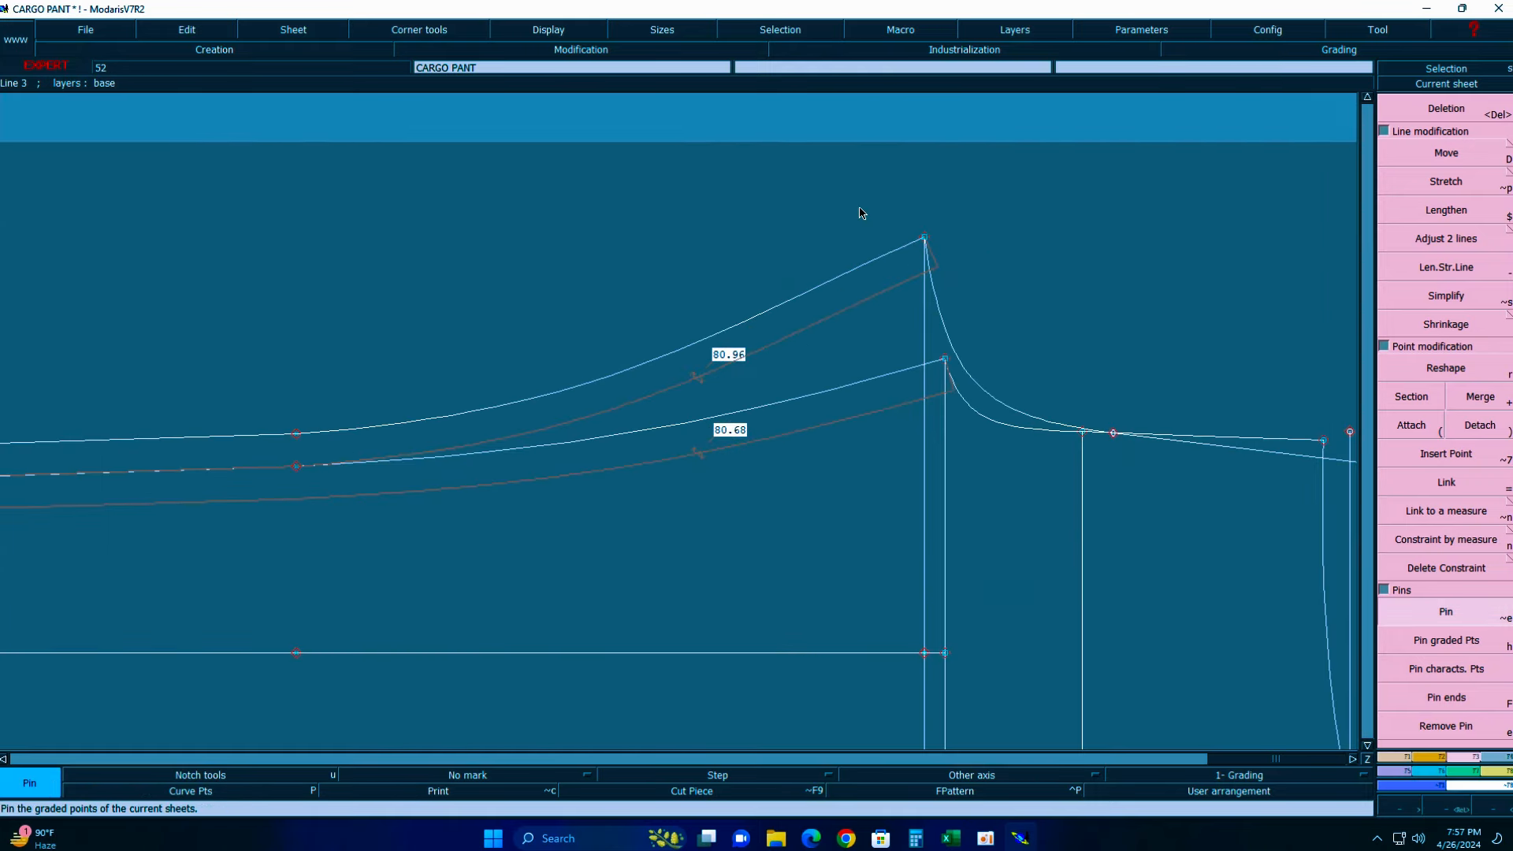
- Move the back crotch point where the back inseam meets the back rise by -0.70 cm in X and 0 in Y
left_click(1485, 164)
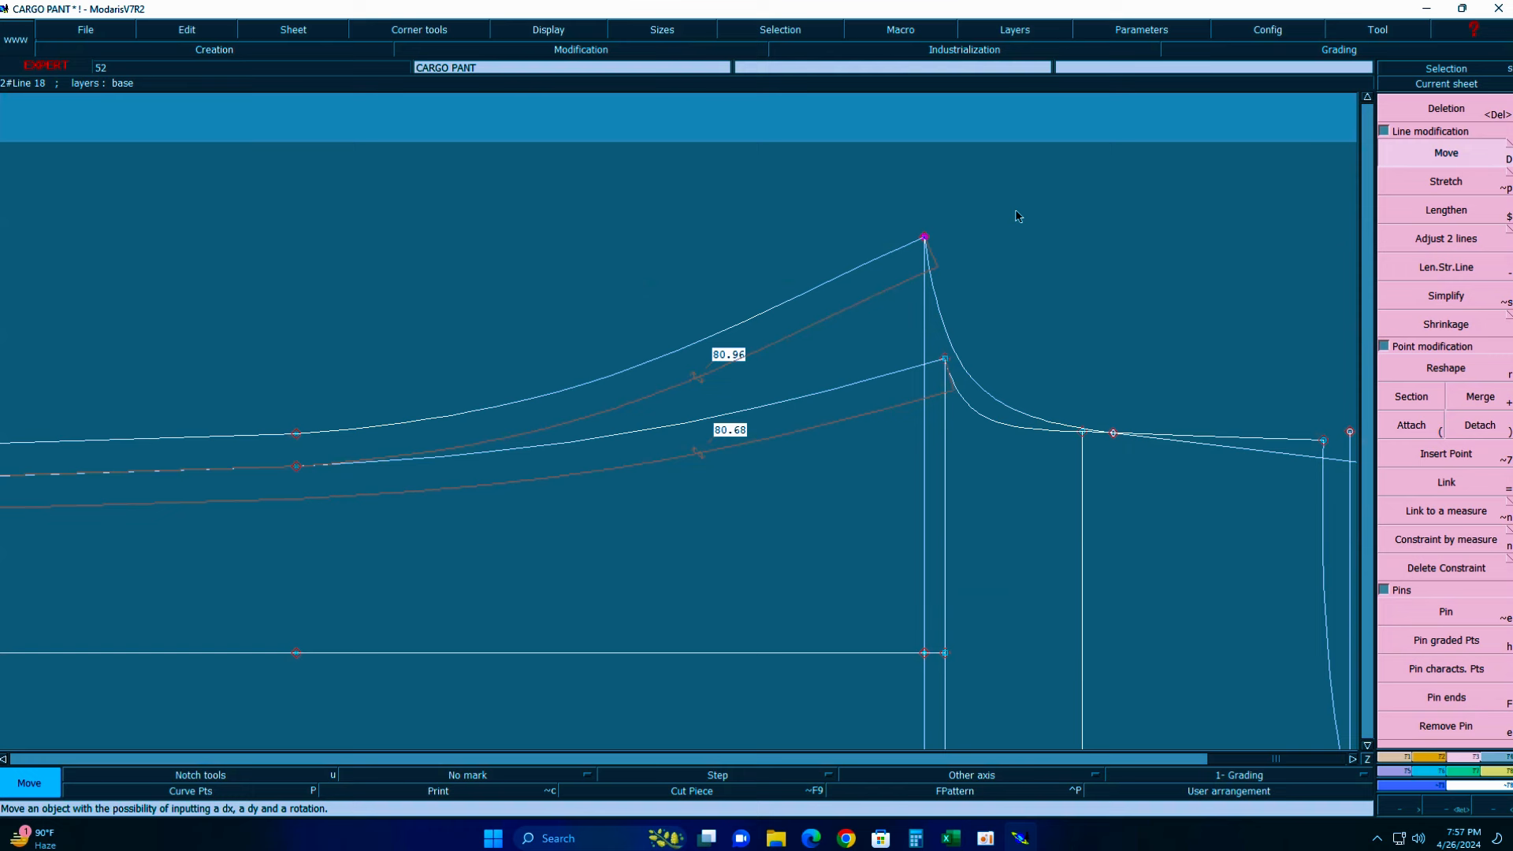
left_click(926, 237)
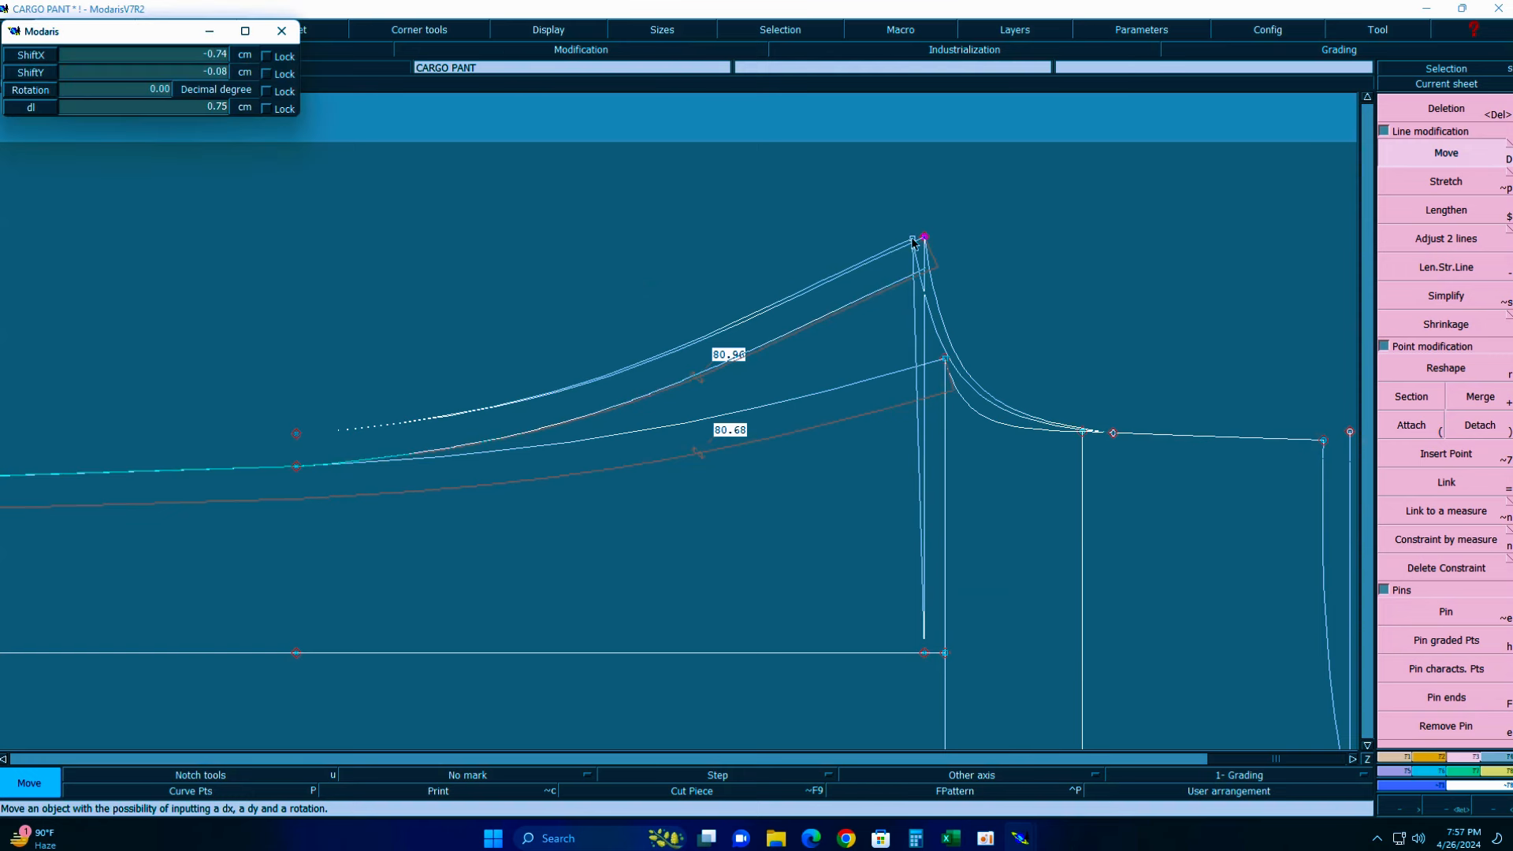
key("Up")
key("Up")
key("Up")
type("0")
key("Up")
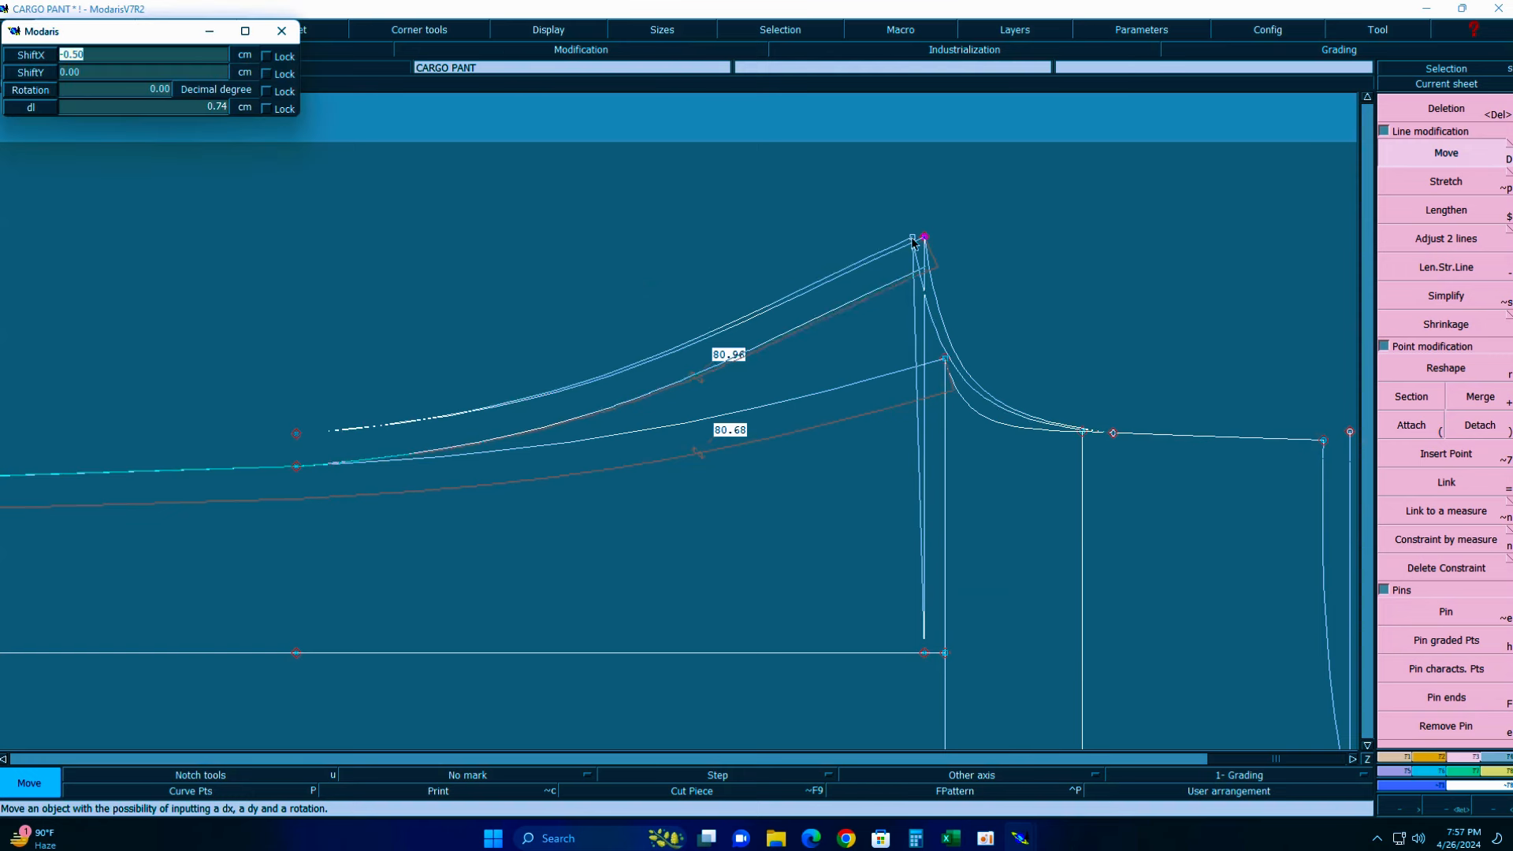
type("-1.")
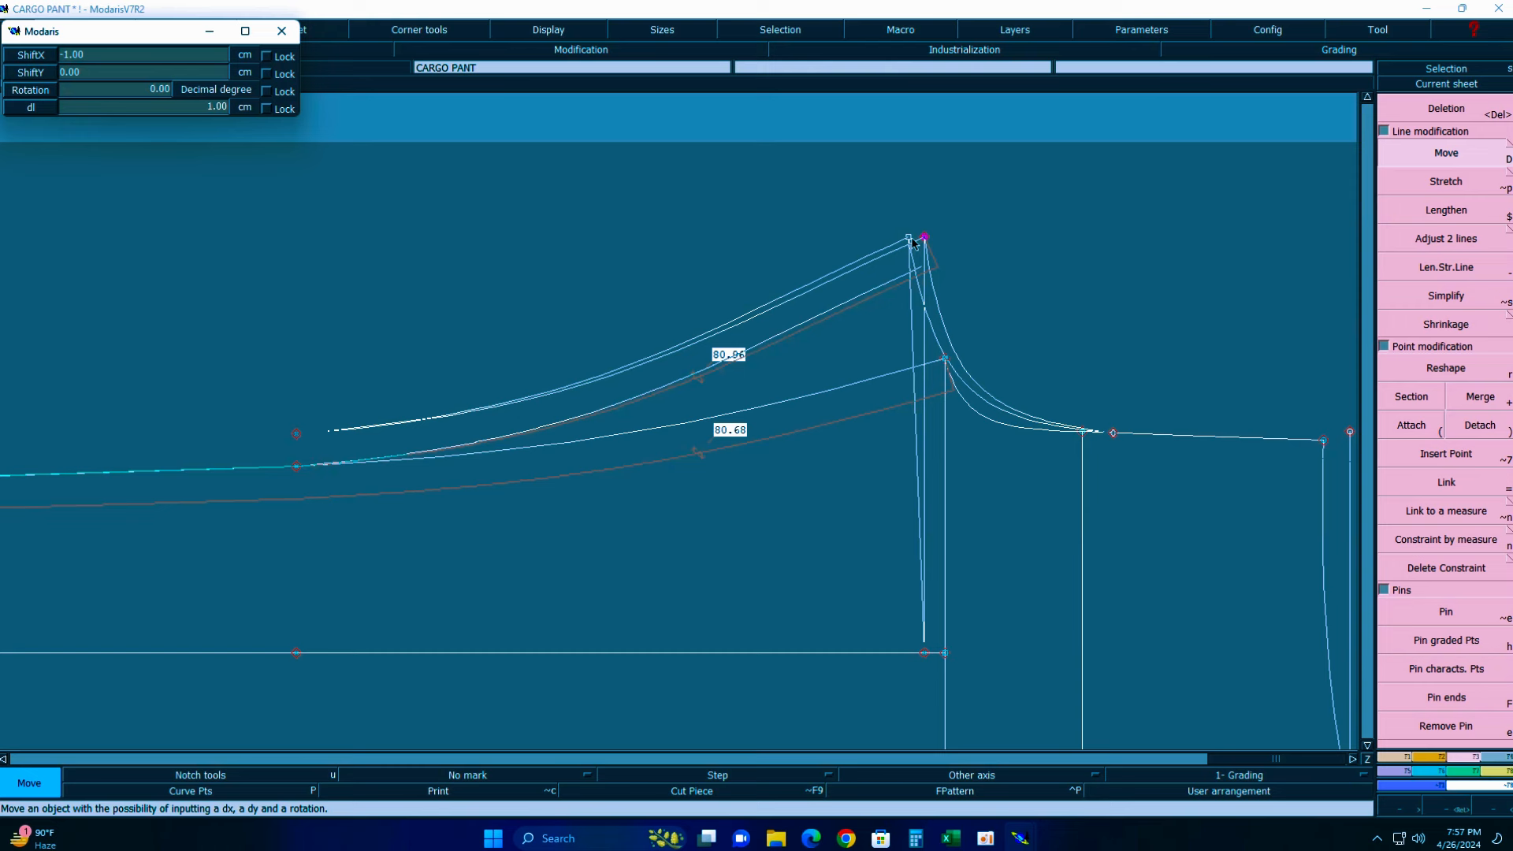
key("Up")
key("Up")
key("Up")
key("Up")
type("-0.7")
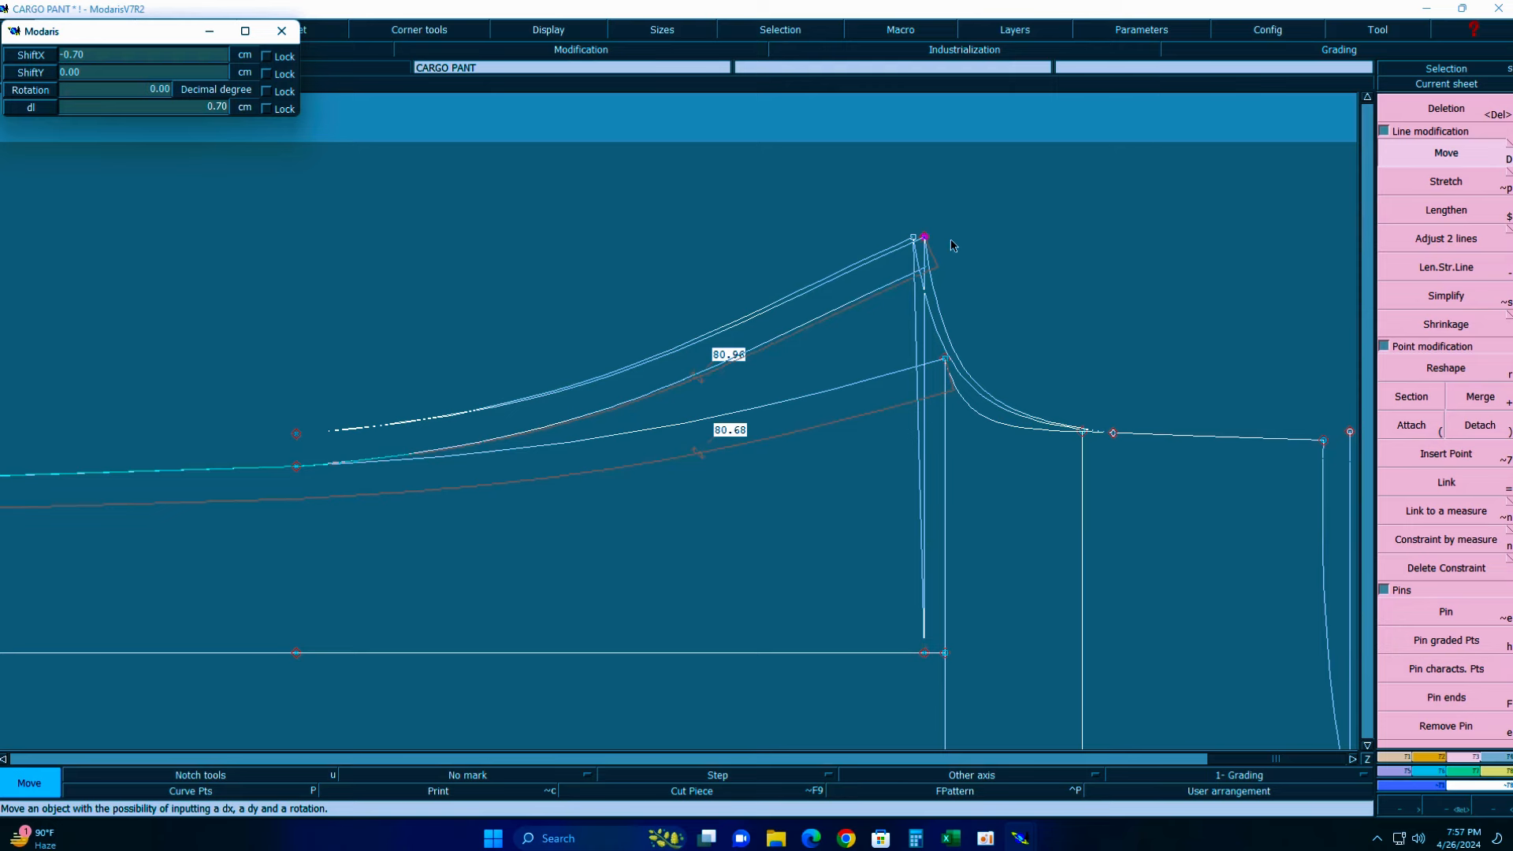
key("Return")
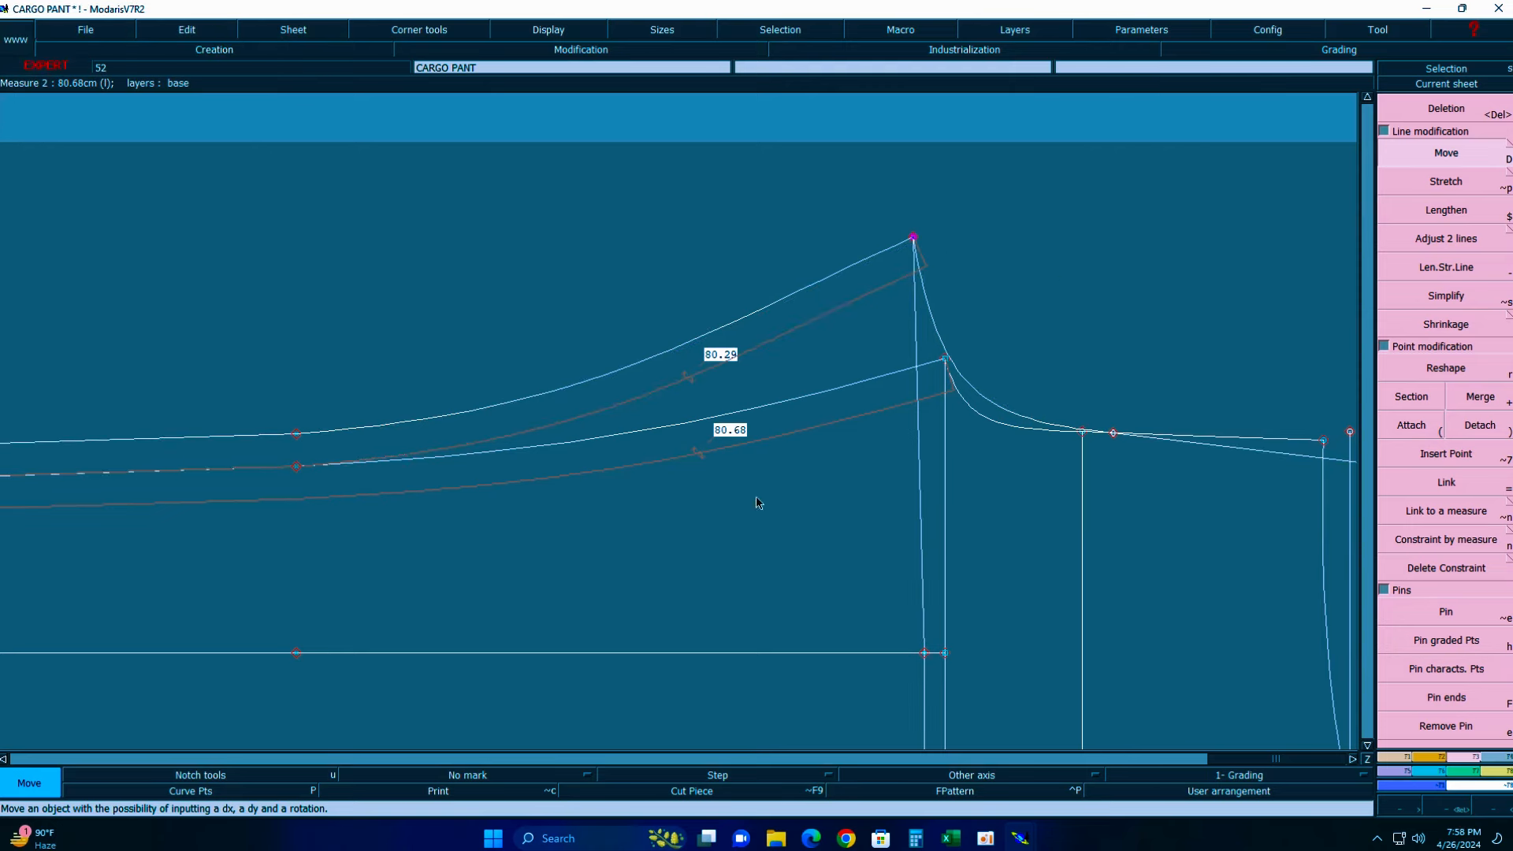
- Add a dynamic length measure along the back rise from the crotch point to the back waist
key("Home")
key("z")
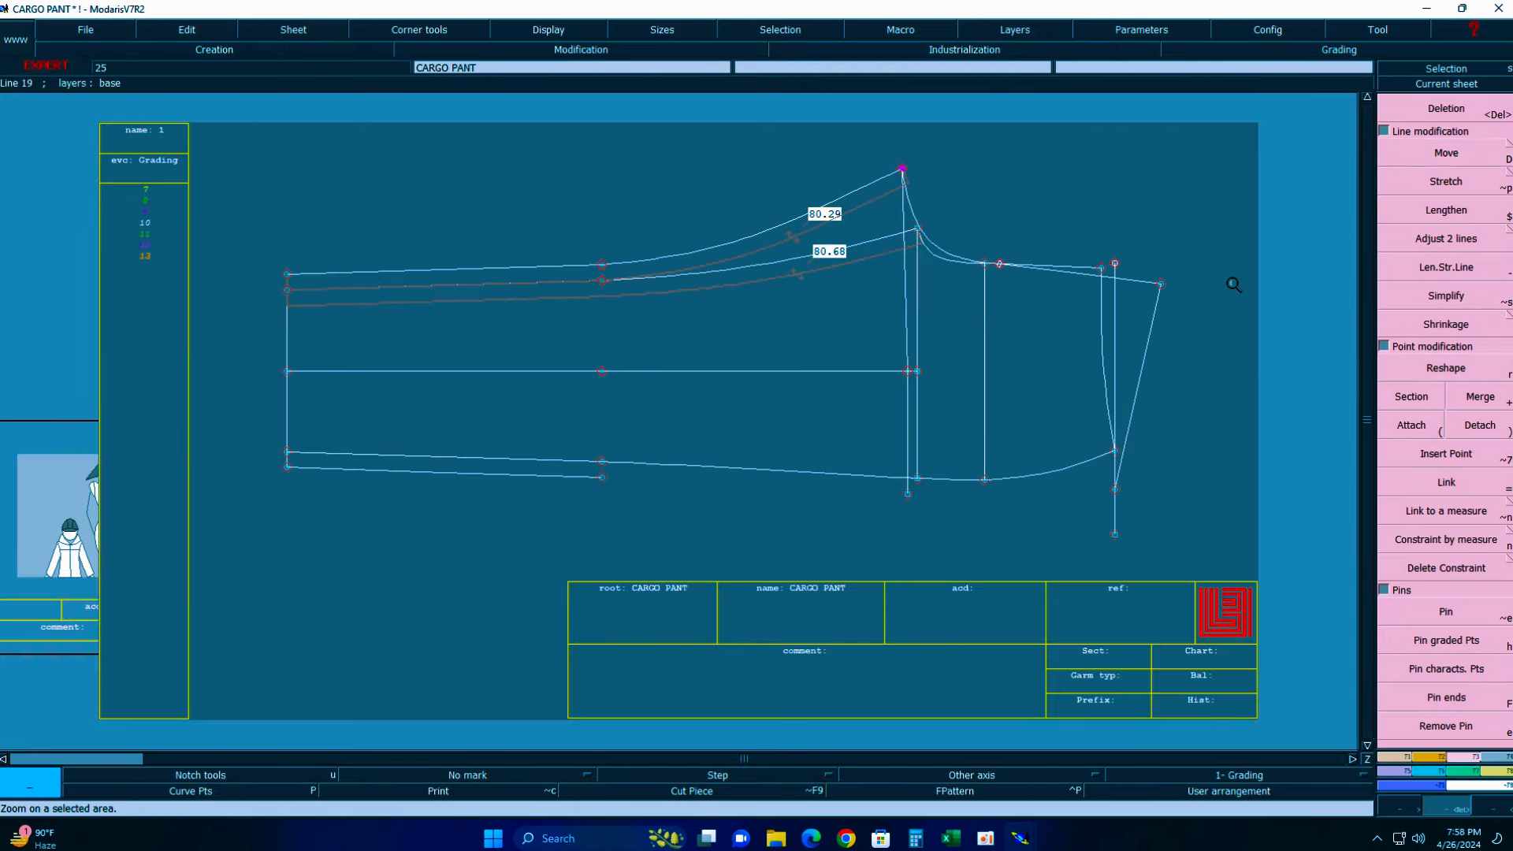
left_click_drag(727, 155, 1196, 544)
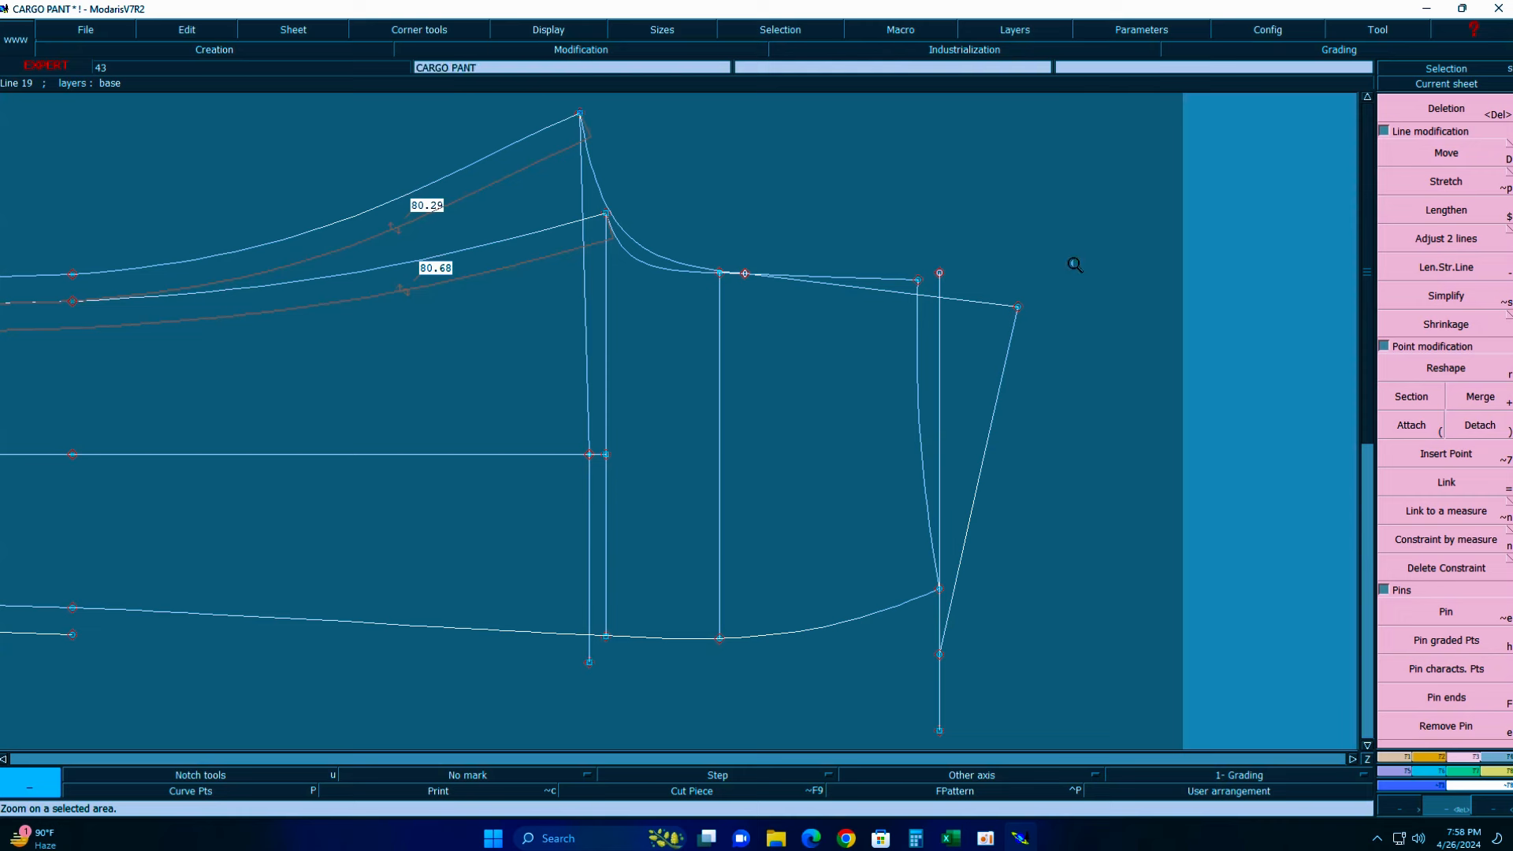
key("b")
key("alt+l")
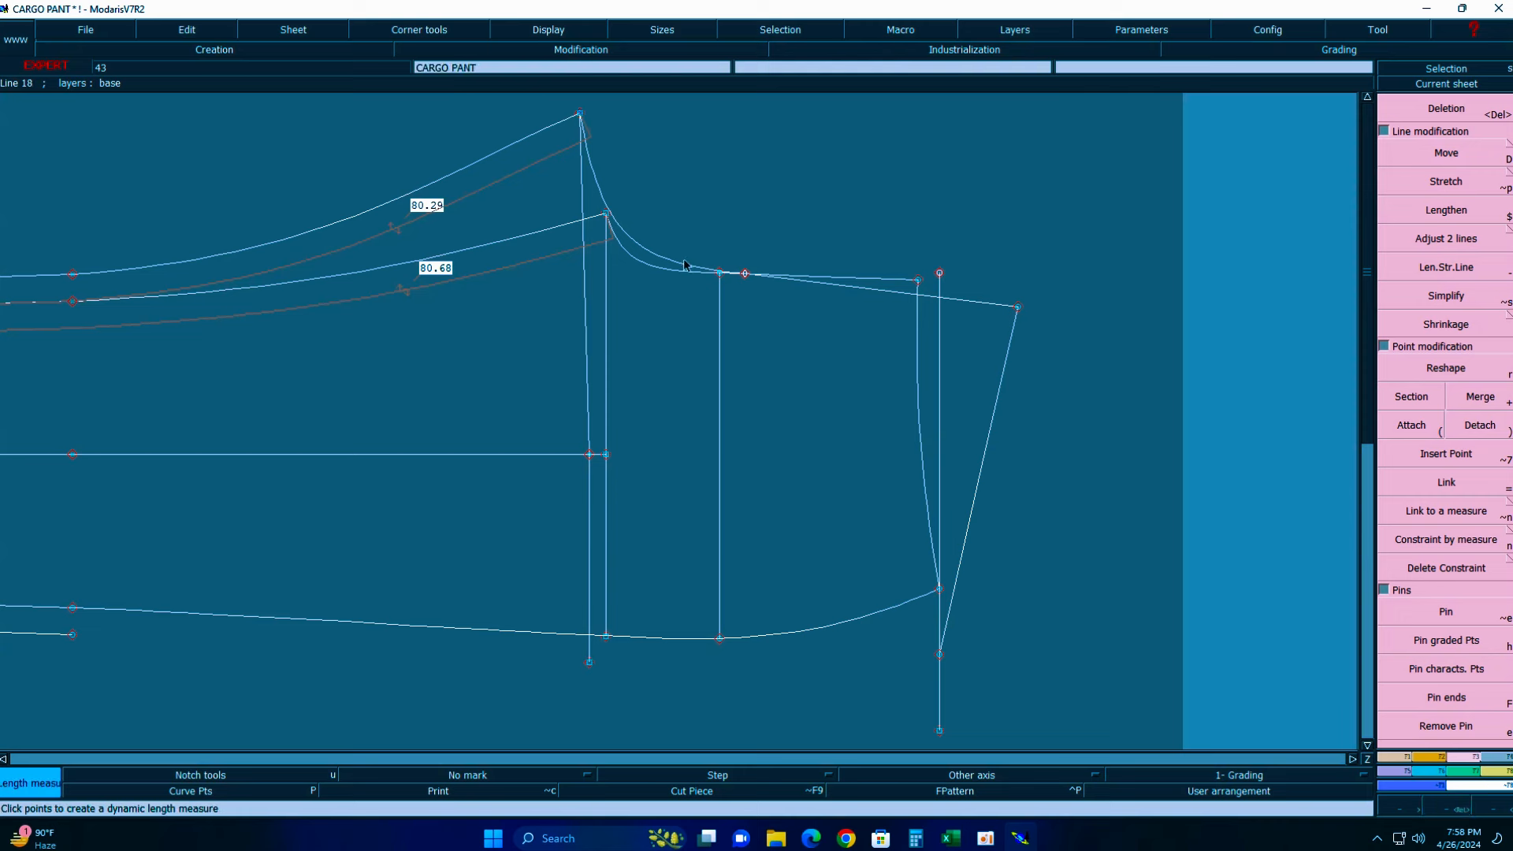
left_click(591, 163)
- Pin the graded points of the current sheet
left_click(1446, 612)
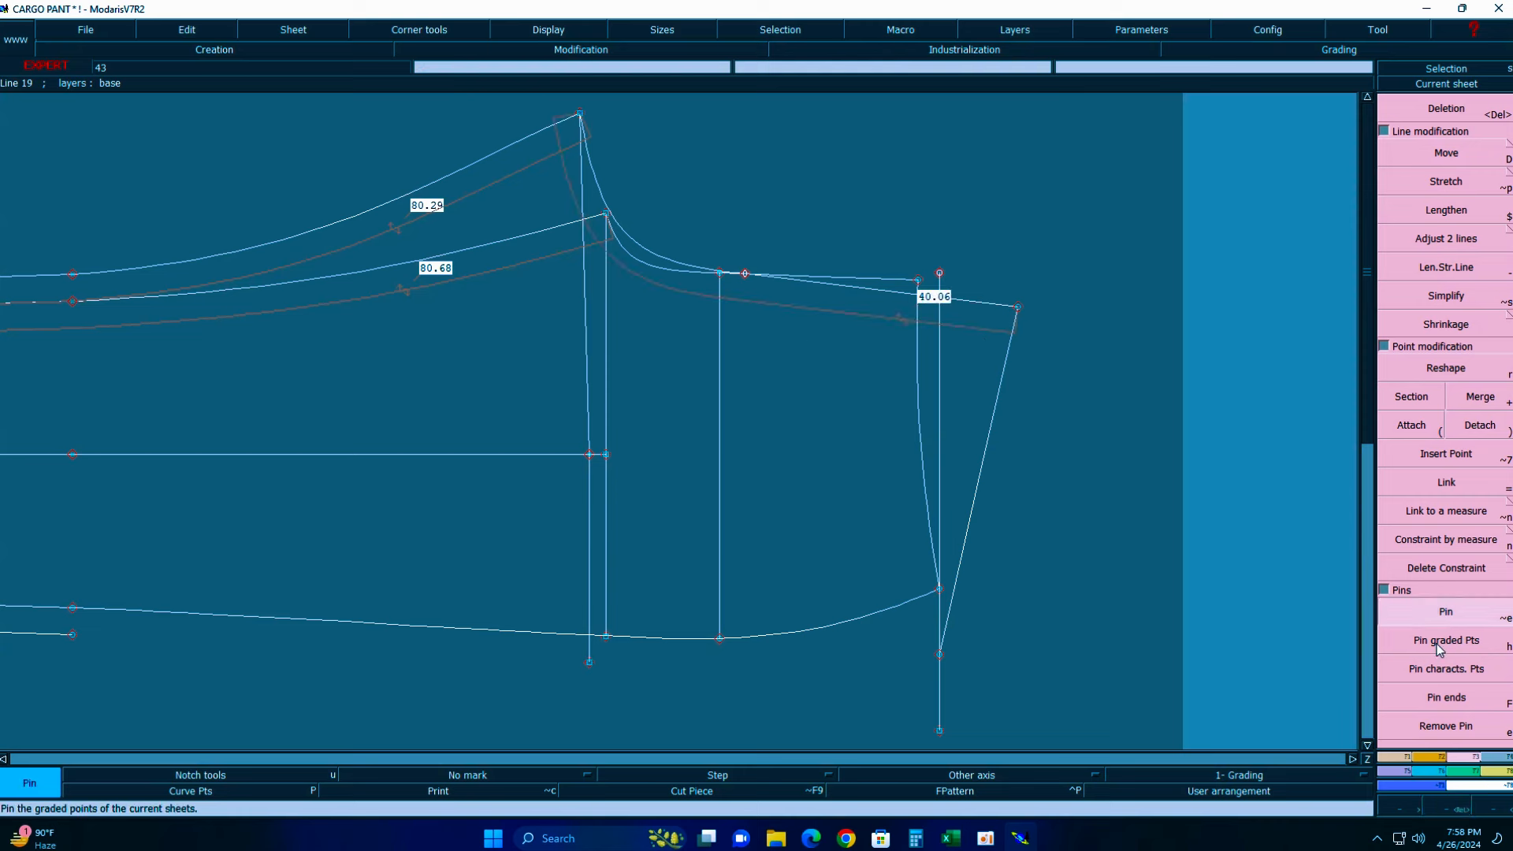